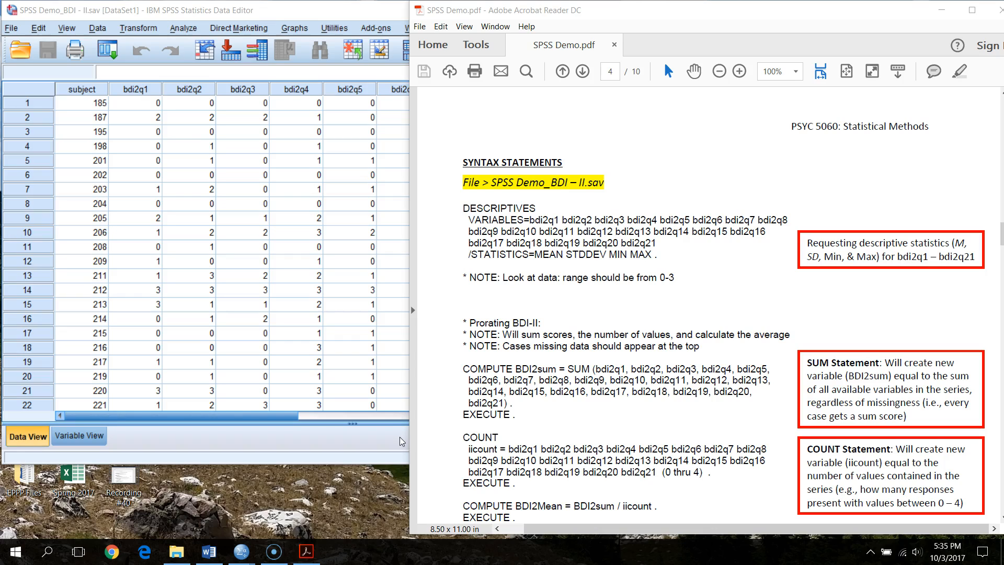
# Examine the syntax statements in SPSS Demo.pdf alongside the BDI-II dataset's values and variable definitions in SPSS
pyautogui.click(732, 12)
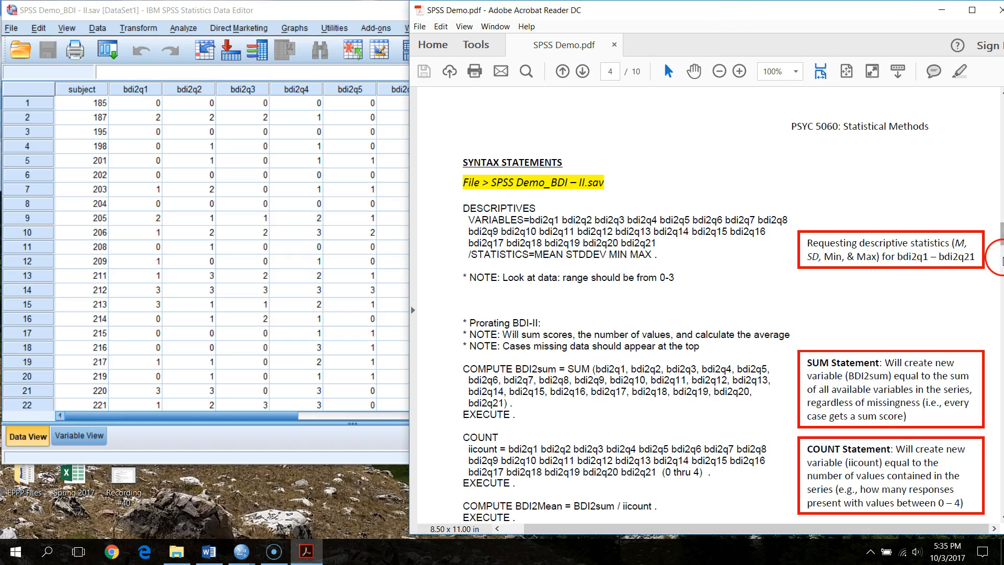
pyautogui.moveTo(1000, 259); pyautogui.dragTo(1001, 237)
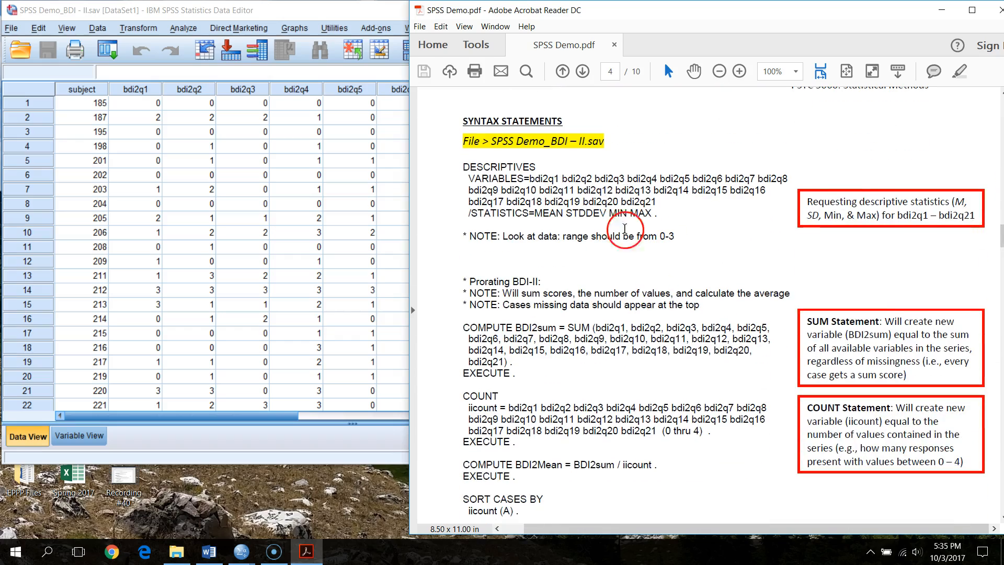
pyautogui.click(314, 17)
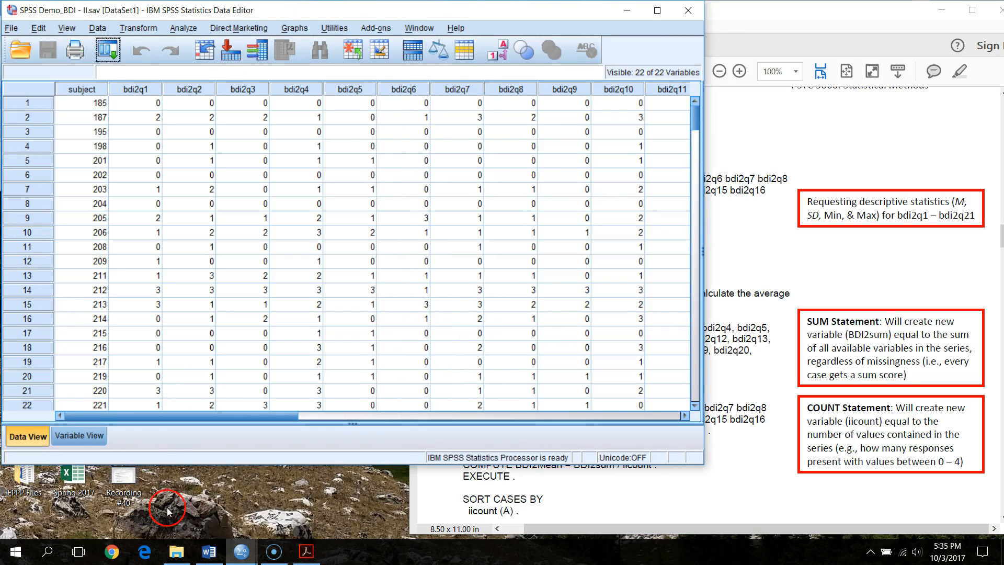
pyautogui.click(744, 20)
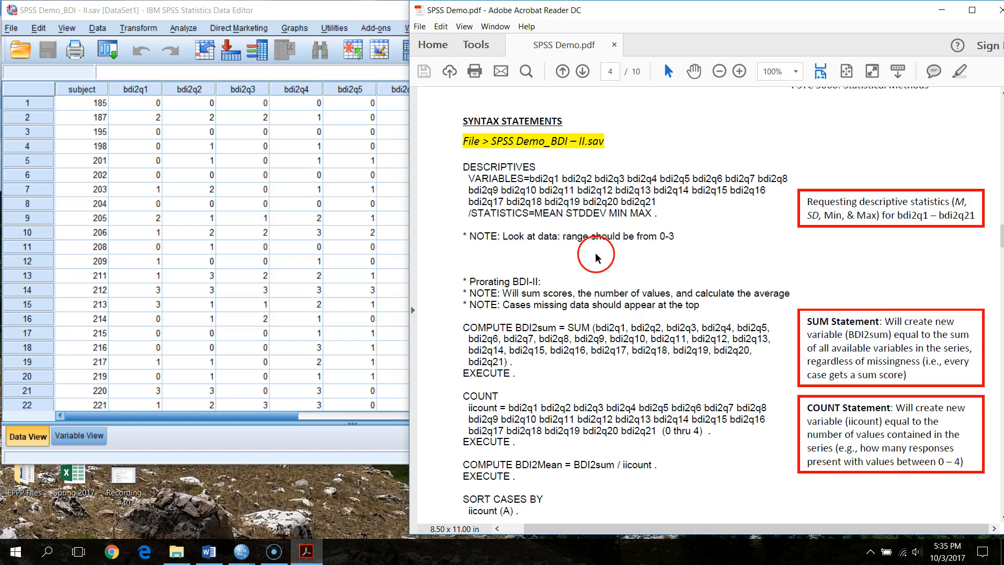
pyautogui.click(287, 8)
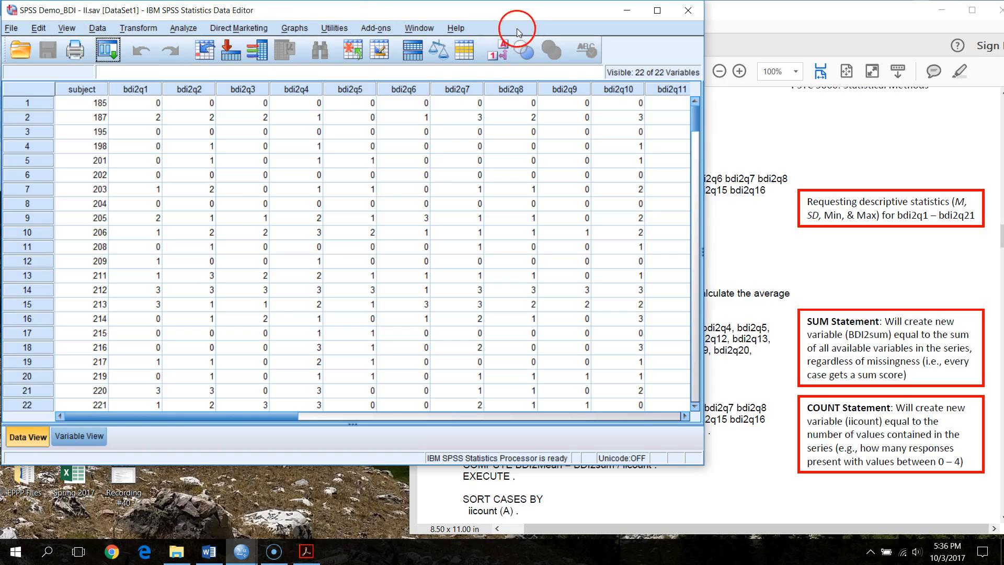
pyautogui.click(80, 436)
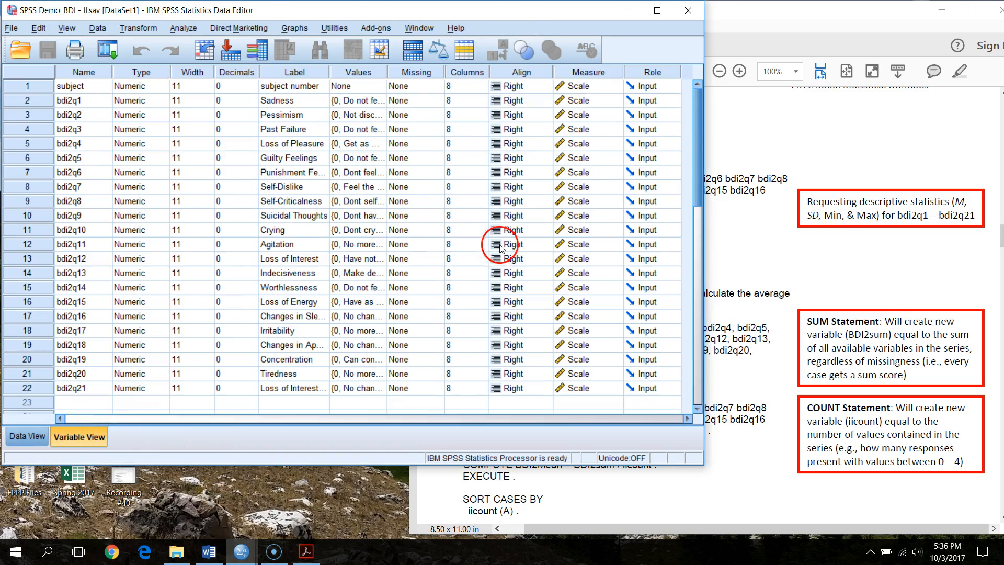
pyautogui.moveTo(697, 139); pyautogui.dragTo(700, 112)
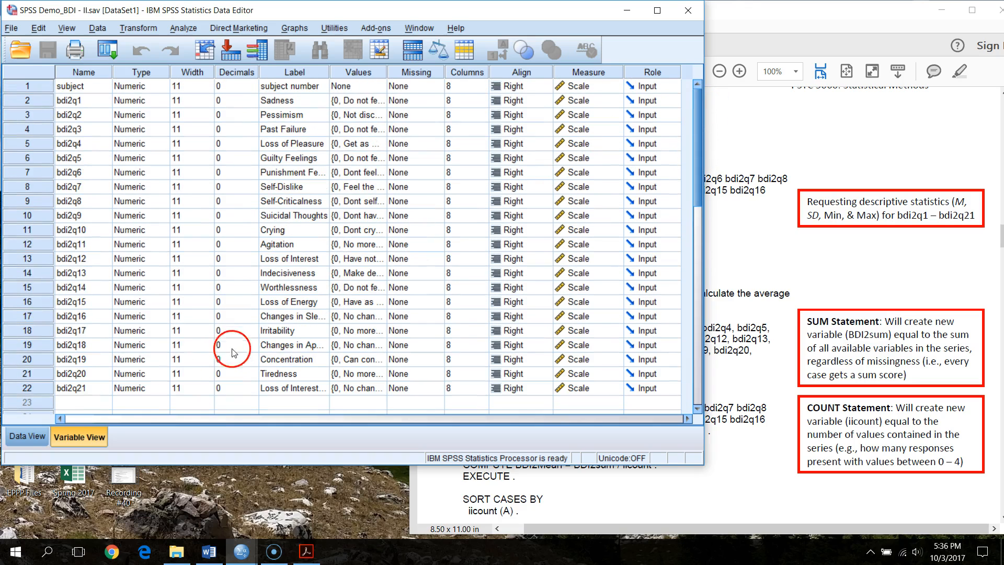
pyautogui.click(27, 436)
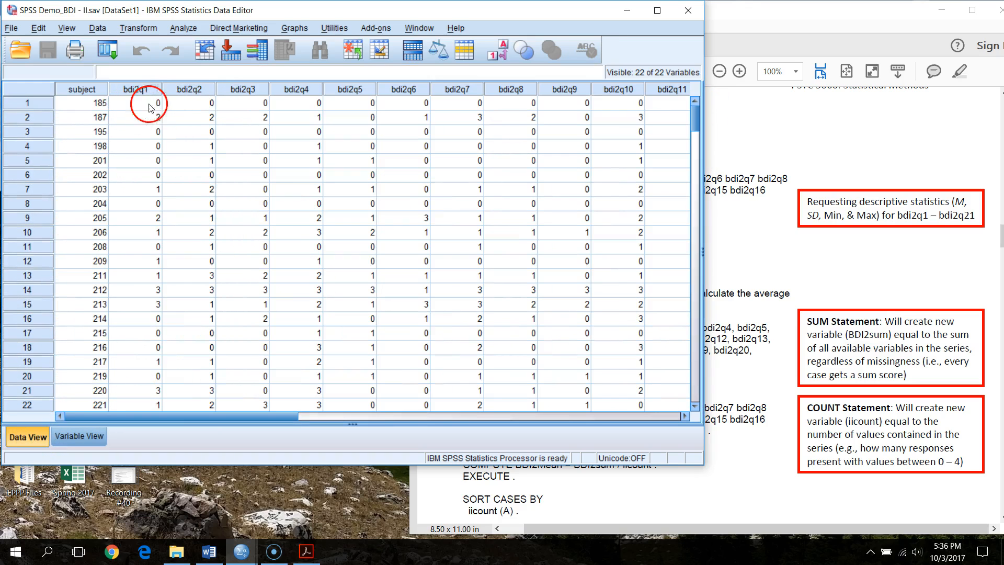
# Switch to the SPSS Demo PDF and read the DESCRIPTIVES syntax and its note on the expected data range
pyautogui.click(800, 48)
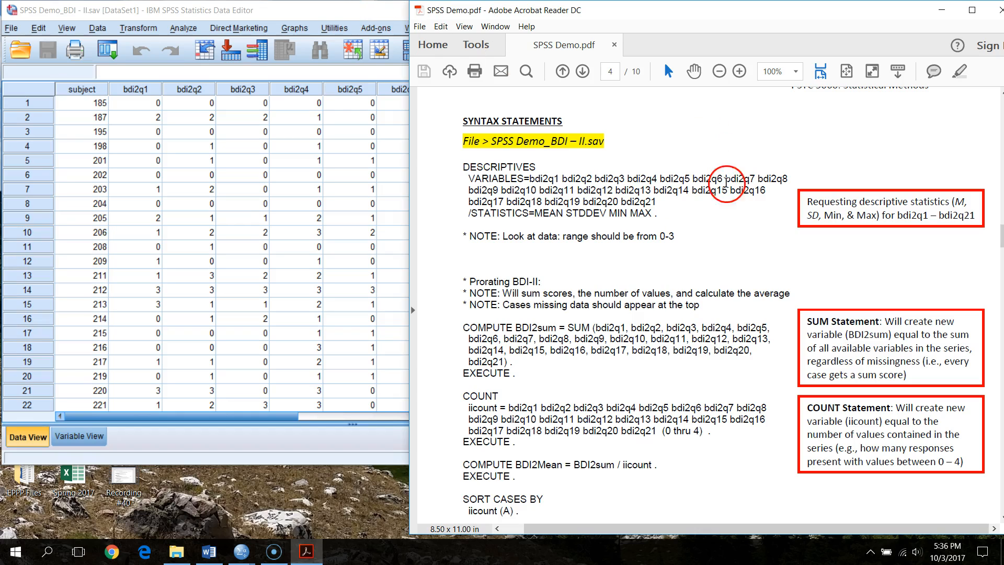
pyautogui.moveTo(462, 167); pyautogui.dragTo(690, 239)
pyautogui.click(869, 251)
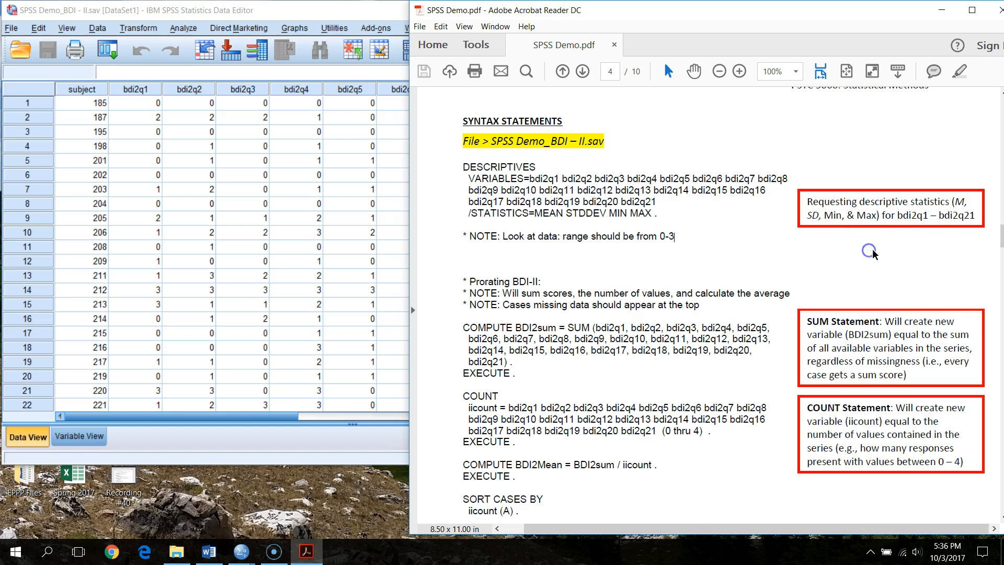
pyautogui.moveTo(464, 236); pyautogui.dragTo(675, 238)
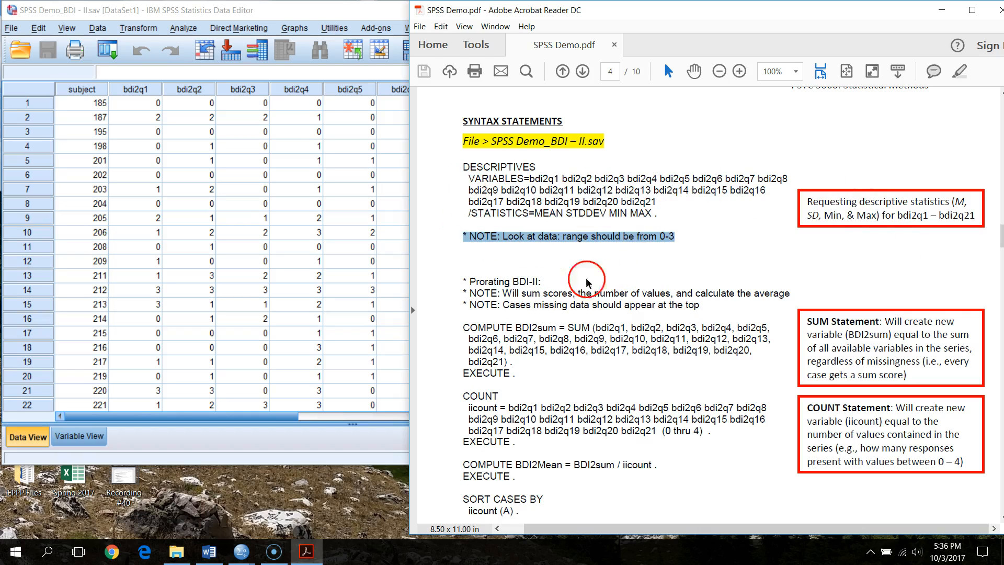
pyautogui.click(679, 247)
pyautogui.moveTo(537, 239); pyautogui.dragTo(757, 218)
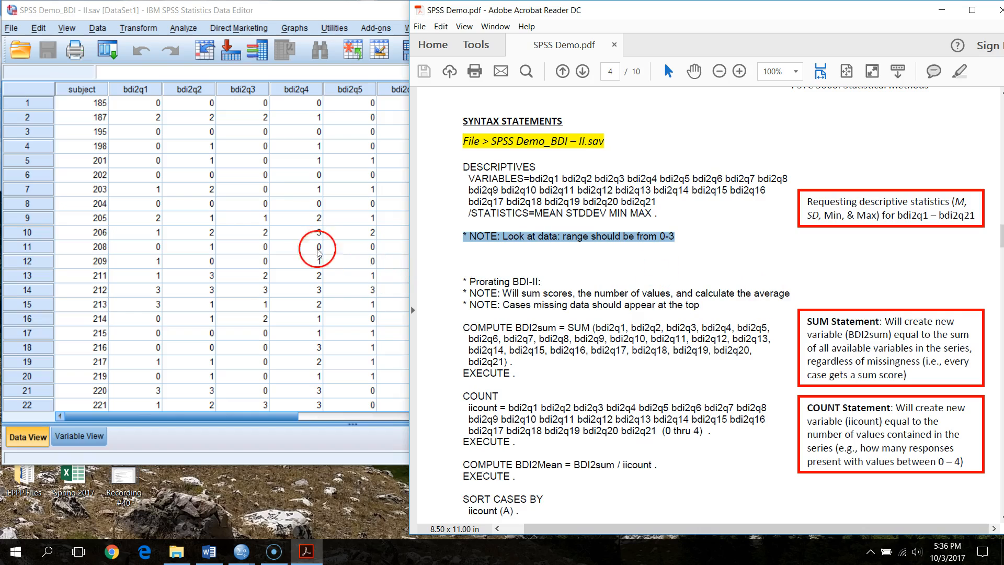
pyautogui.click(592, 236)
pyautogui.moveTo(463, 166); pyautogui.dragTo(654, 217)
pyautogui.click(608, 231)
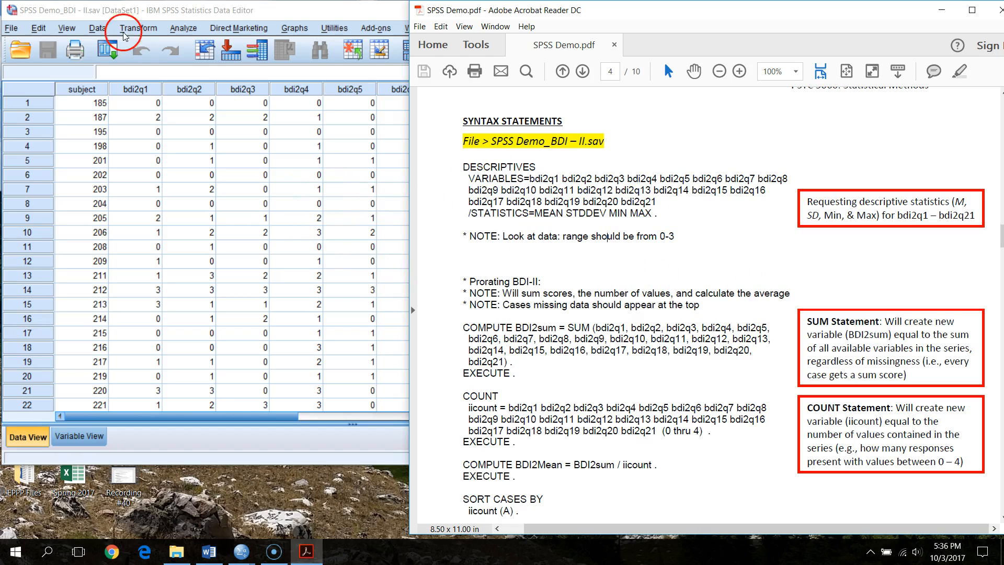
# Switch to the SPSS Data Editor and set up a Descriptives analysis with variables bdi2q1 through bdi2q21
pyautogui.click(230, 10)
pyautogui.click(184, 28)
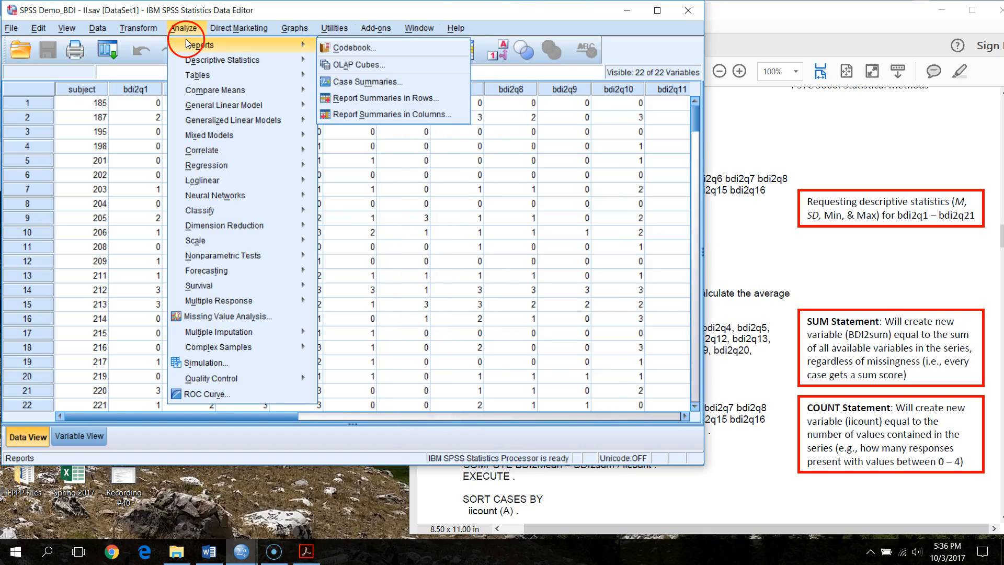
pyautogui.moveTo(224, 61)
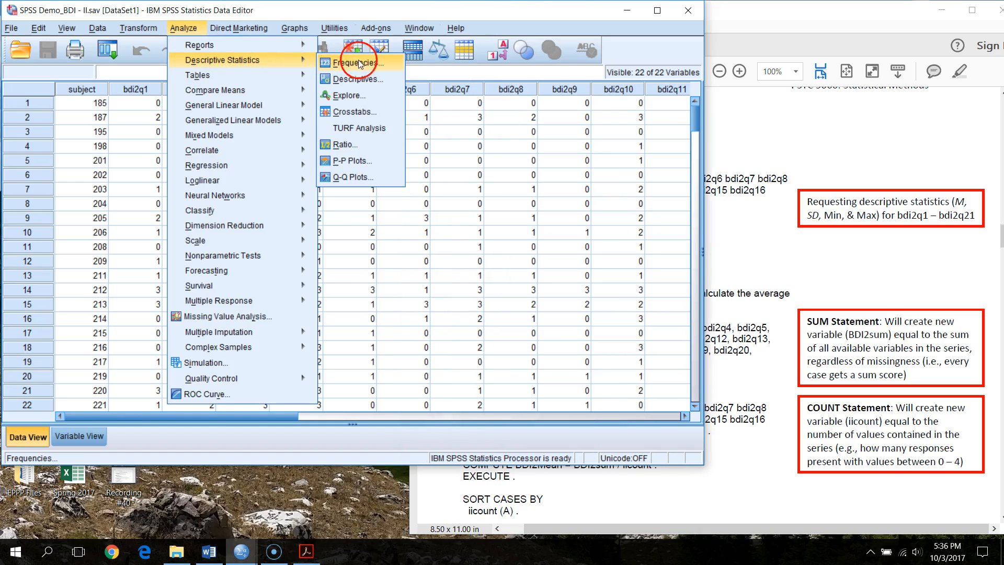
pyautogui.click(362, 79)
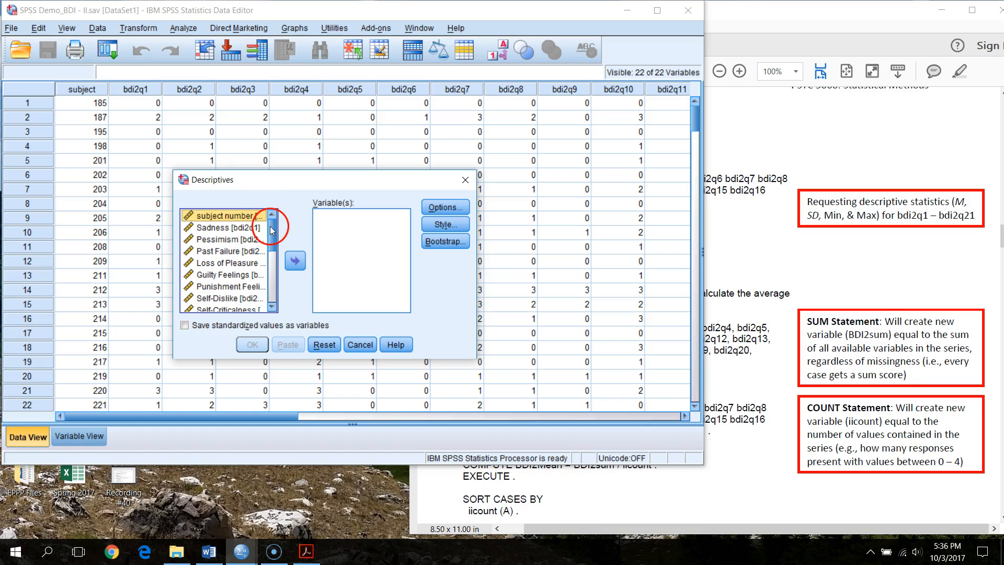
pyautogui.click(248, 230)
pyautogui.hotkey('shift', 'Down')
pyautogui.hotkey('shift', 'Down')
pyautogui.hotkey('shift', 'Down')
pyautogui.hotkey('shift', 'Down')
pyautogui.hotkey('shift', 'Down')
pyautogui.hotkey('shift', 'Down')
pyautogui.hotkey('shift', 'Down')
pyautogui.hotkey('shift', 'Down')
pyautogui.hotkey('shift', 'Down')
pyautogui.hotkey('shift', 'Down')
pyautogui.hotkey('shift', 'Down')
pyautogui.hotkey('shift', 'Down')
pyautogui.hotkey('shift', 'Down')
pyautogui.hotkey('shift', 'Down')
pyautogui.hotkey('shift', 'Down')
pyautogui.hotkey('shift', 'Down')
pyautogui.hotkey('shift', 'Down')
pyautogui.hotkey('shift', 'Down')
pyautogui.hotkey('shift', 'Down')
pyautogui.hotkey('shift', 'Down')
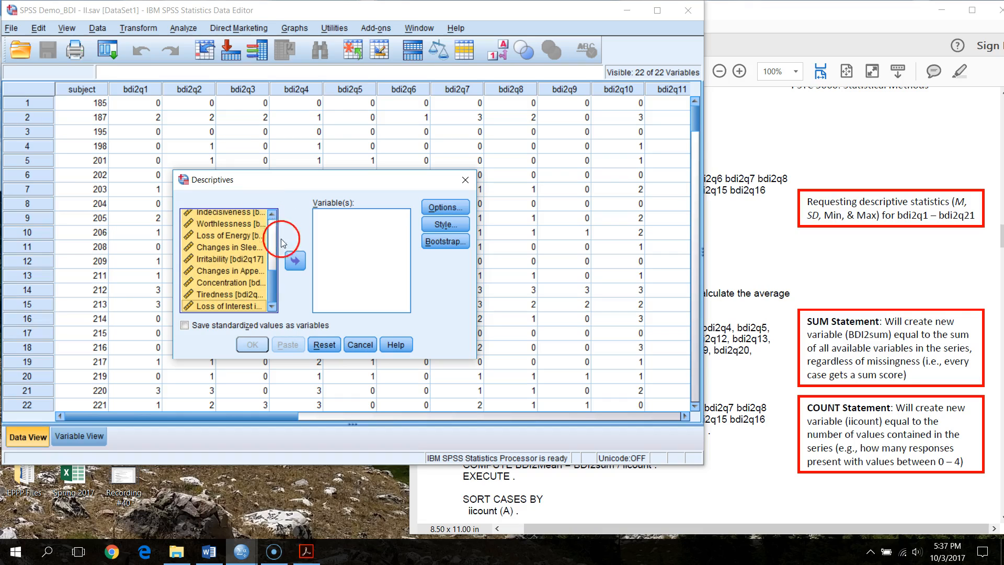
pyautogui.click(296, 261)
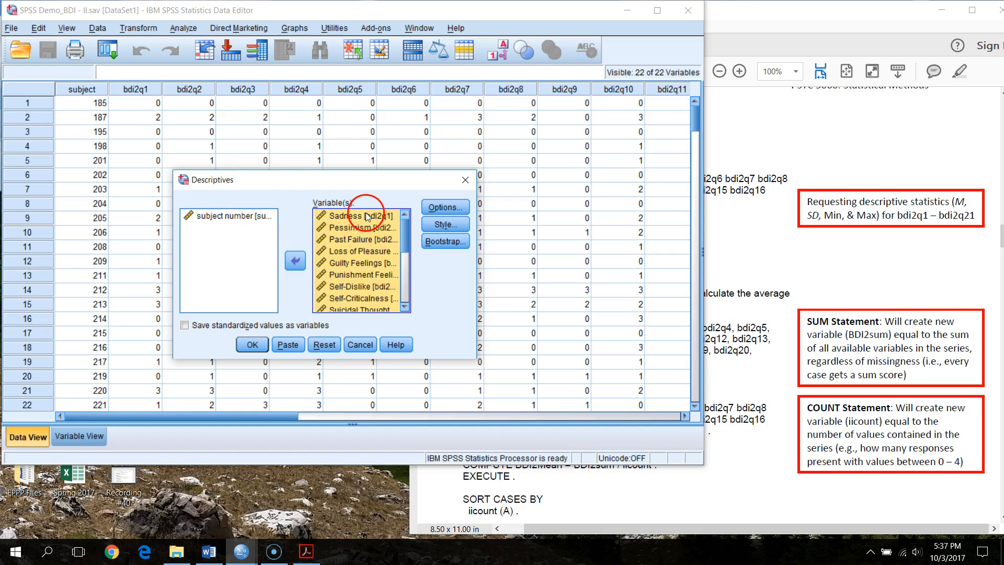
# Paste the Descriptives command into a syntax window, collapse its command list, and arrange the syntax and data windows so both are visible
pyautogui.click(291, 345)
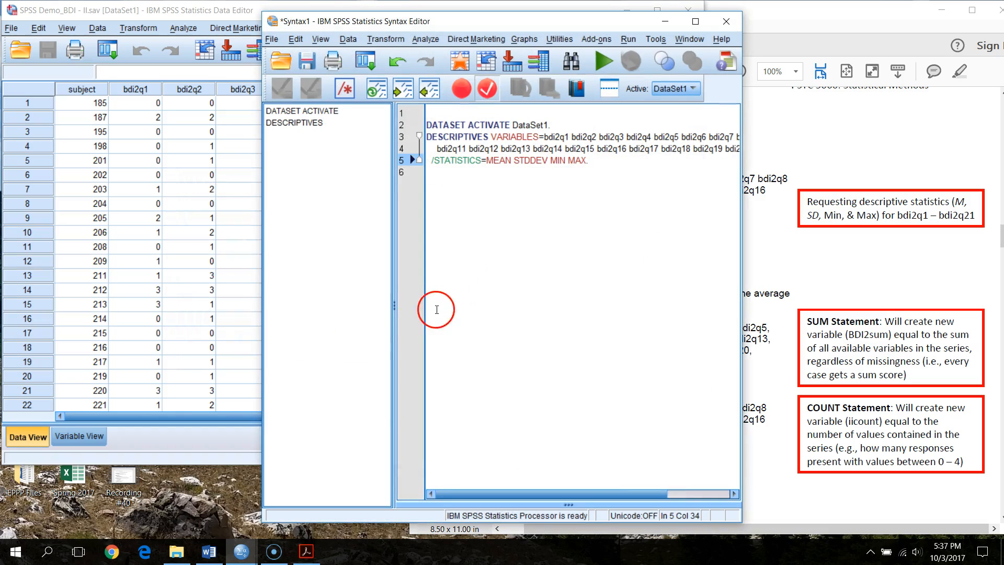
pyautogui.moveTo(395, 303); pyautogui.dragTo(263, 306)
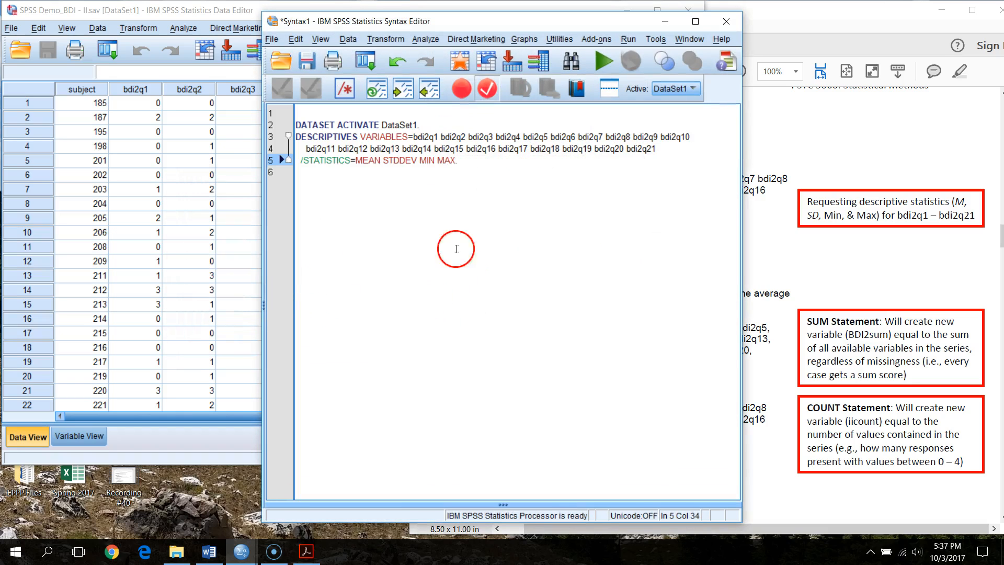
pyautogui.moveTo(649, 16); pyautogui.dragTo(565, 51)
pyautogui.moveTo(435, 10); pyautogui.dragTo(428, 88)
pyautogui.moveTo(722, 116); pyautogui.dragTo(410, 20)
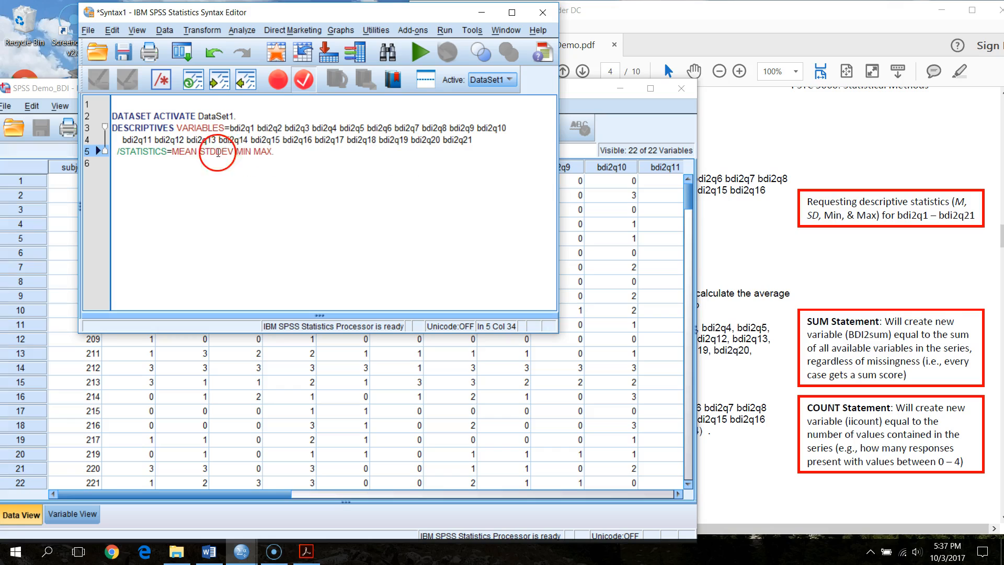
# Delete the DATASET ACTIVATE line from the syntax, keeping only the DESCRIPTIVES command
pyautogui.moveTo(241, 112); pyautogui.dragTo(102, 106)
pyautogui.press('Delete')
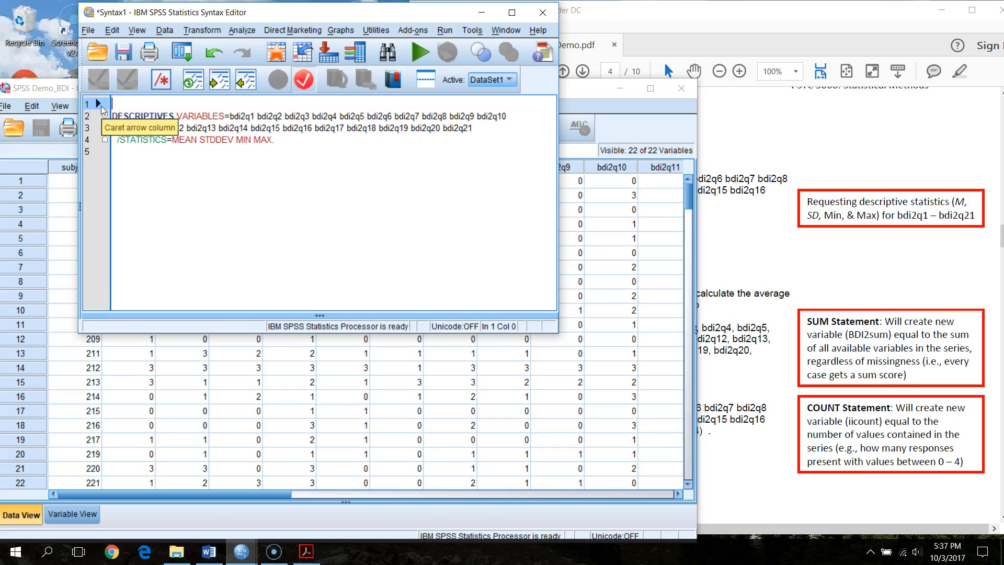
pyautogui.click(279, 169)
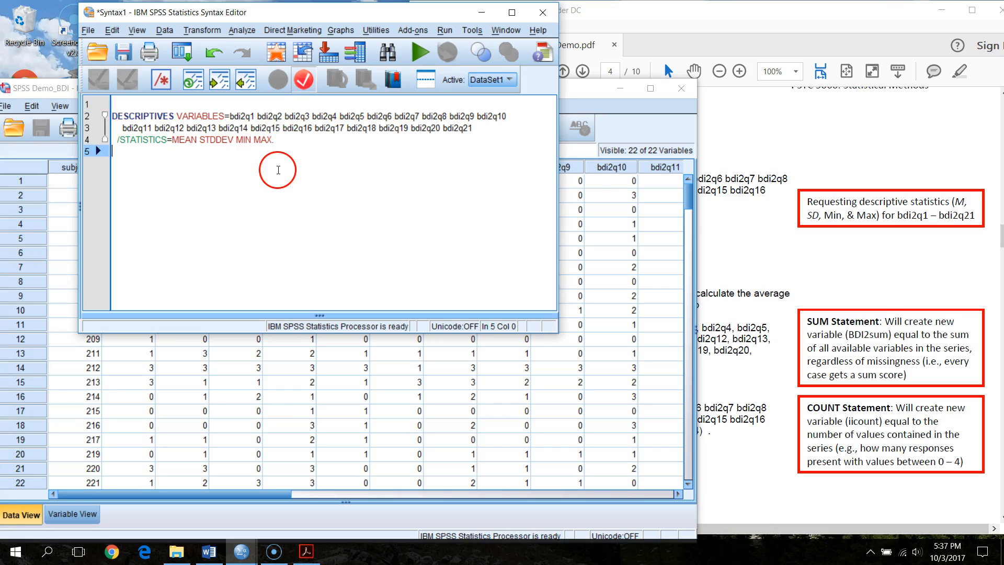
# Run the DESCRIPTIVES command for bdi2q1 to bdi2q21 and bring the output window to the front
pyautogui.moveTo(273, 141); pyautogui.dragTo(21, 99)
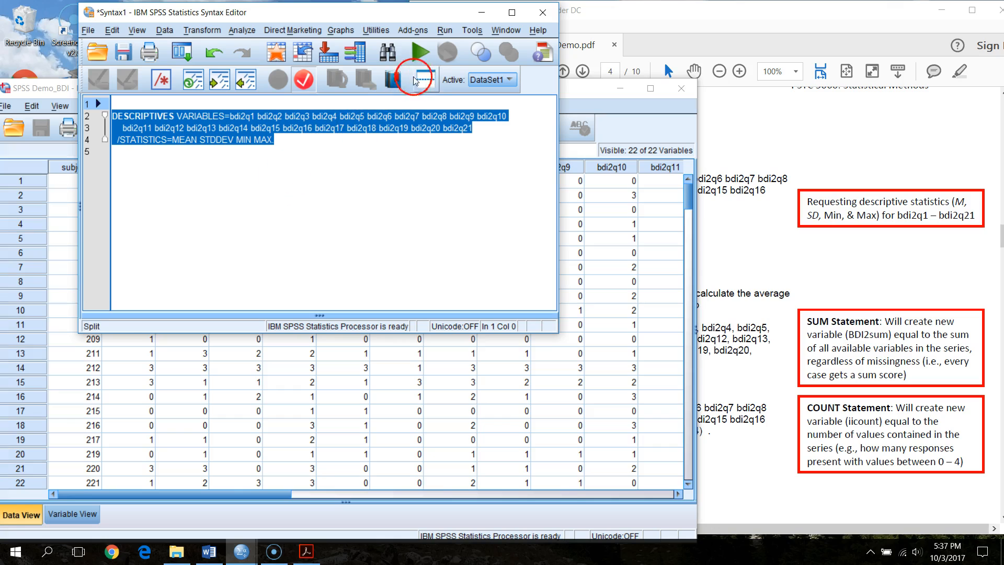
pyautogui.click(419, 50)
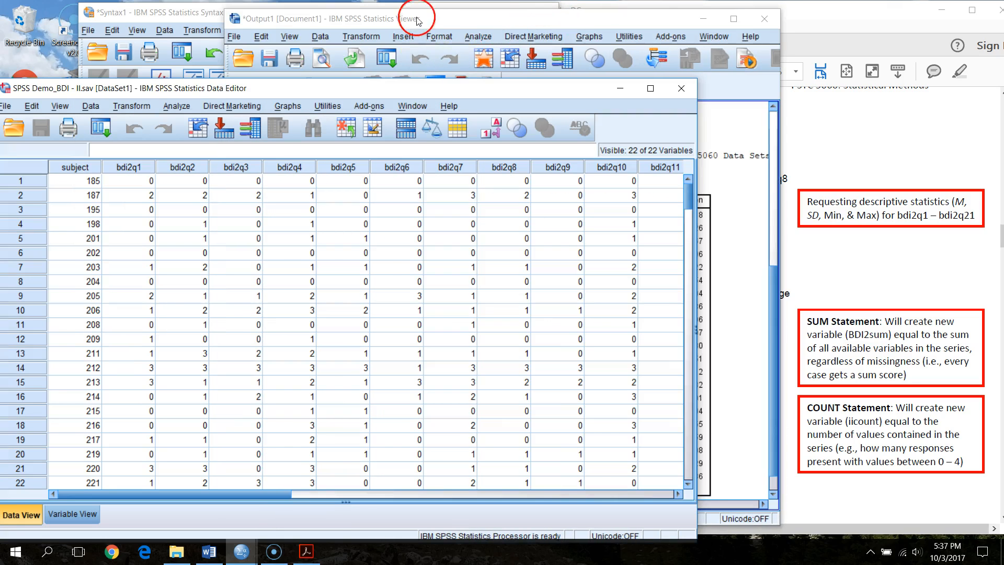
pyautogui.click(383, 15)
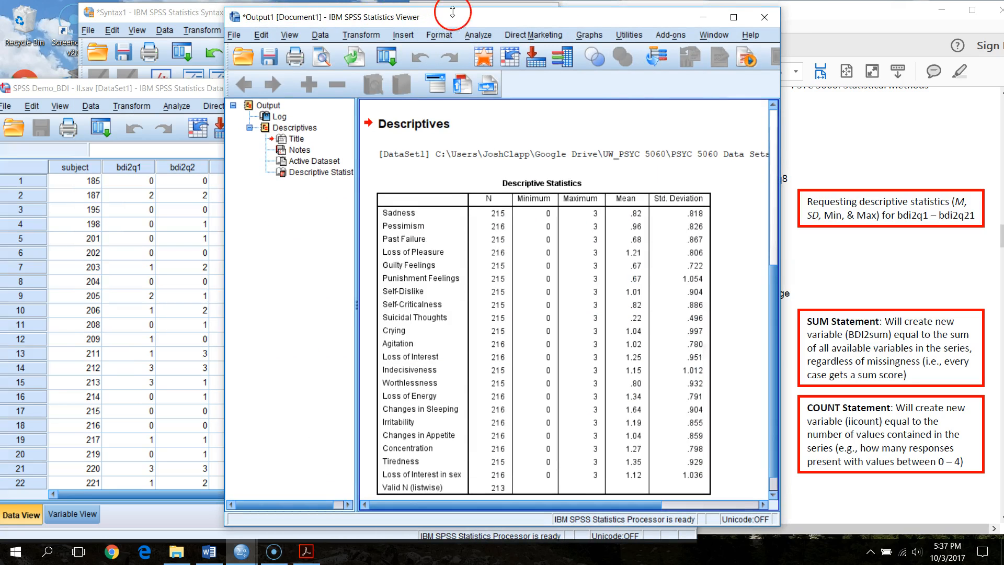
# Compare the Descriptive Statistics output with its syntax, check each item's N, minimum, maximum and mean, and minimize the output window
pyautogui.moveTo(452, 11); pyautogui.dragTo(263, 28)
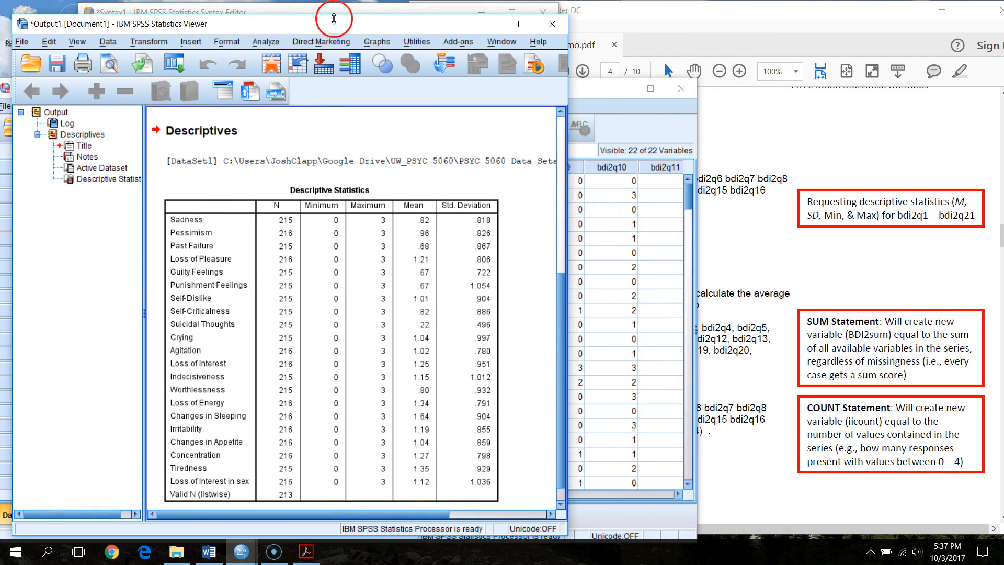
pyautogui.moveTo(387, 10); pyautogui.dragTo(468, 11)
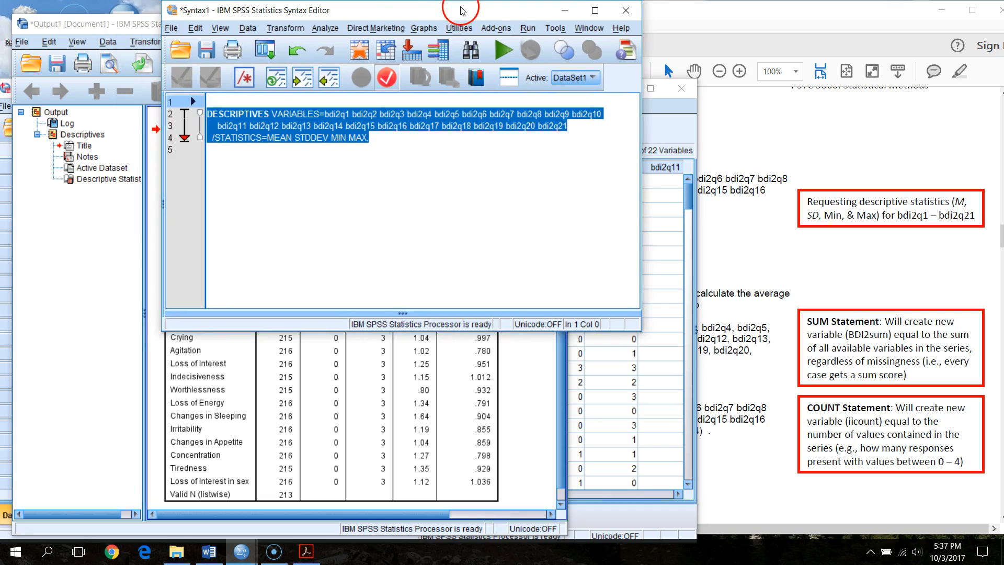
pyautogui.click(132, 21)
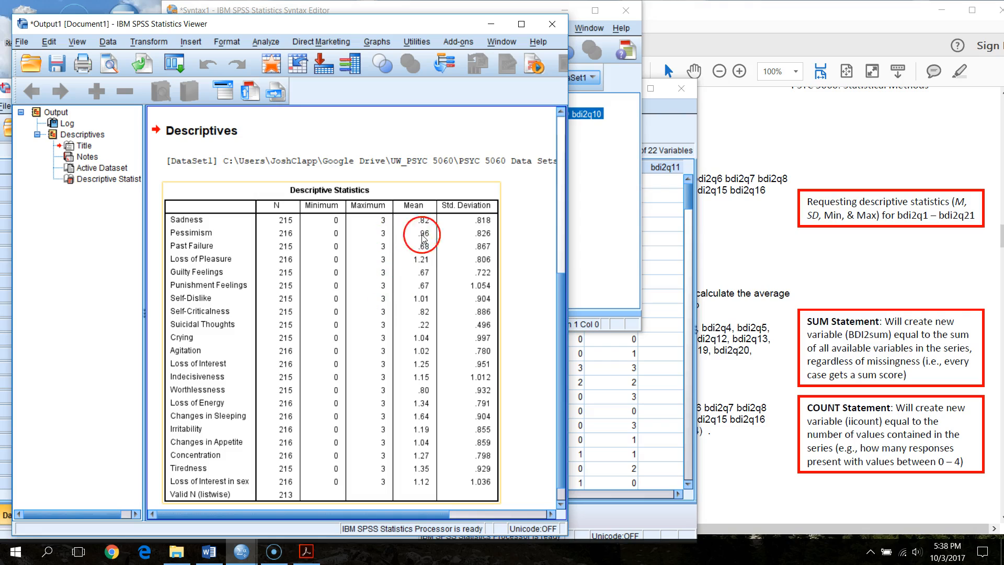
pyautogui.scroll(-1, 564, 314)
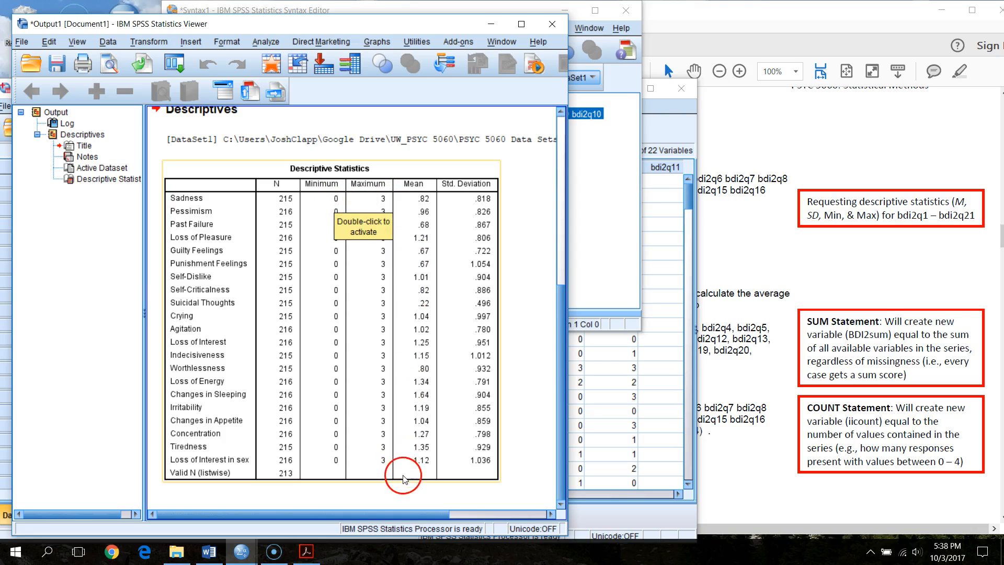
pyautogui.click(537, 361)
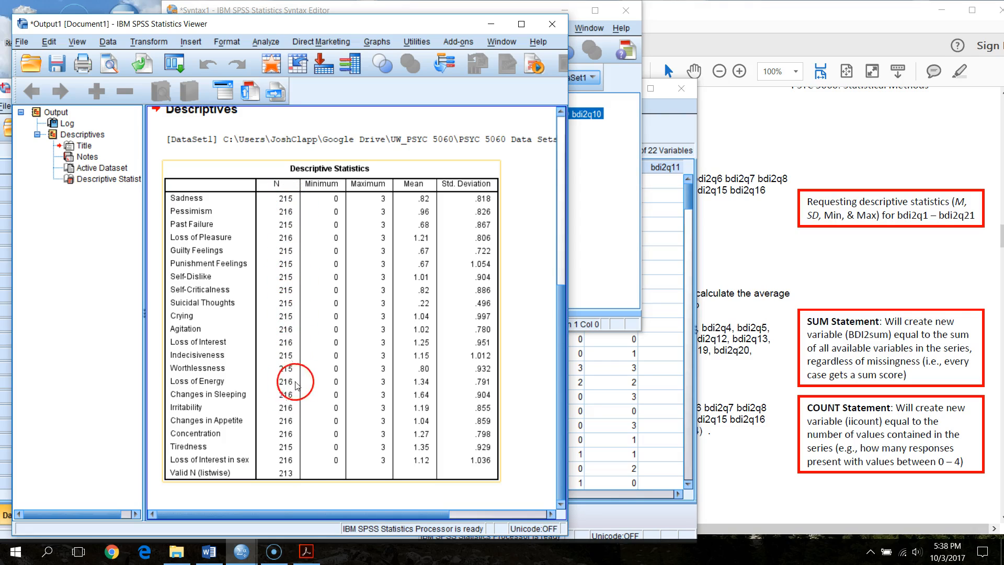
pyautogui.click(492, 23)
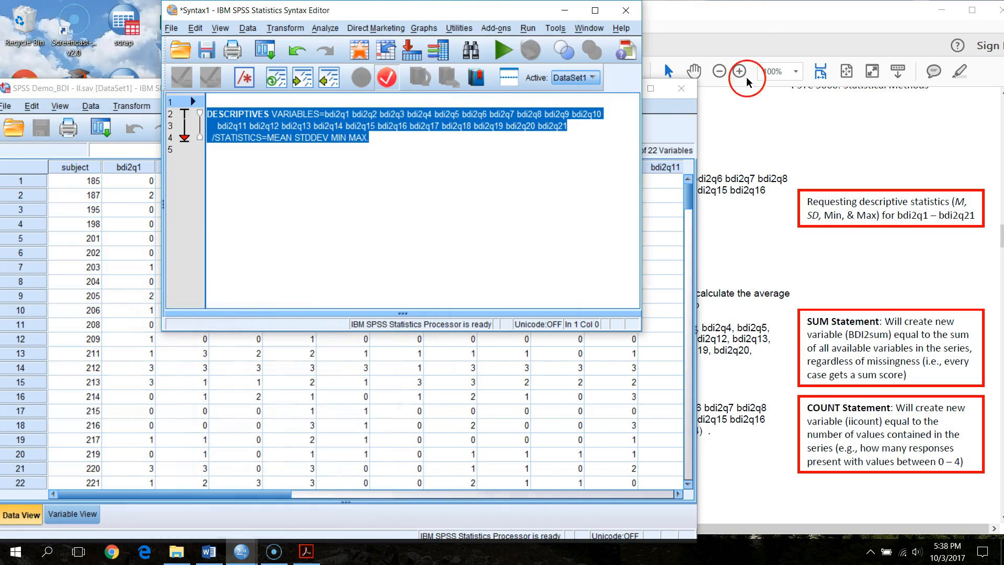
# Switch to the SPSS Demo PDF and read the BDI-II prorating section with its SUM, COUNT and mean statements
pyautogui.click(757, 18)
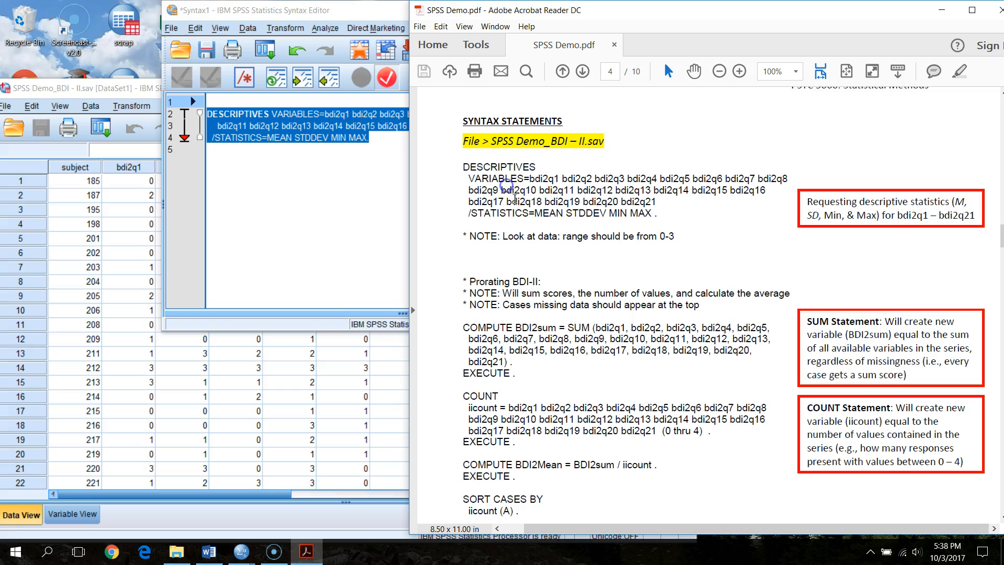
pyautogui.scroll(-2, 516, 199)
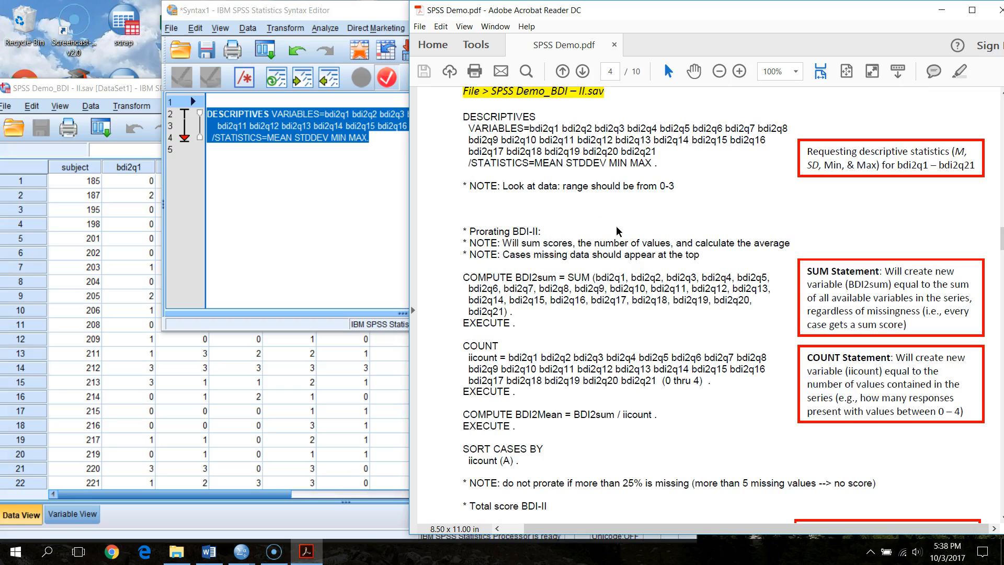
pyautogui.click(596, 274)
pyautogui.scroll(-2, 576, 330)
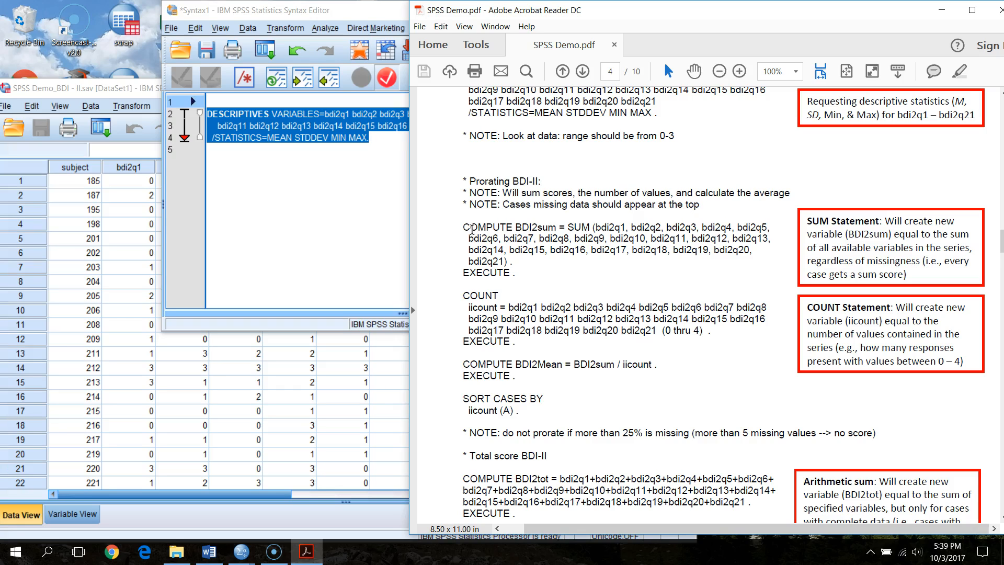
# Read the two notes under the Prorating BDI-II heading on the calculations and on where cases with missing data appear
pyautogui.click(462, 229)
pyautogui.moveTo(488, 188); pyautogui.dragTo(553, 194)
pyautogui.click(534, 211)
pyautogui.moveTo(471, 192); pyautogui.dragTo(788, 198)
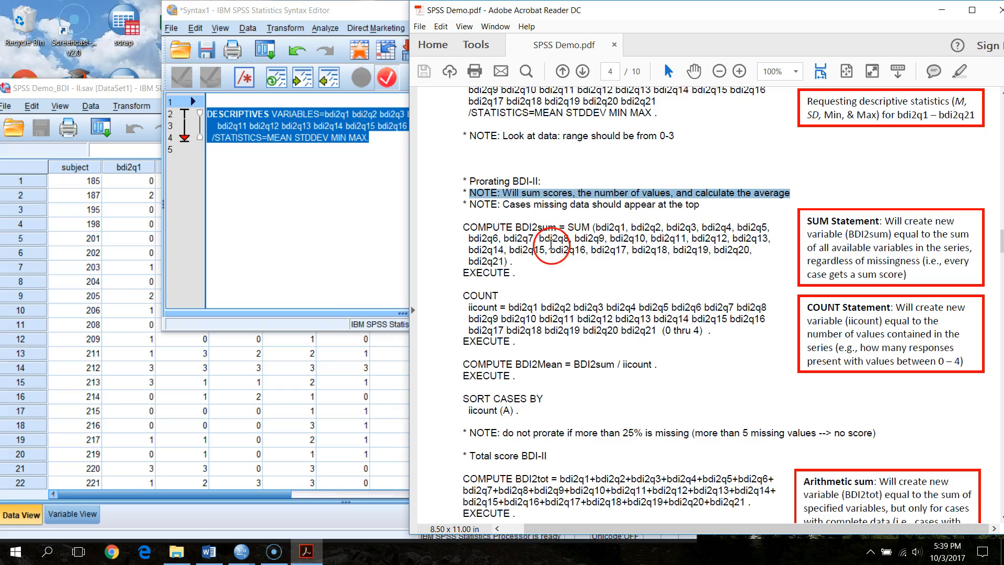
pyautogui.moveTo(470, 205); pyautogui.dragTo(660, 205)
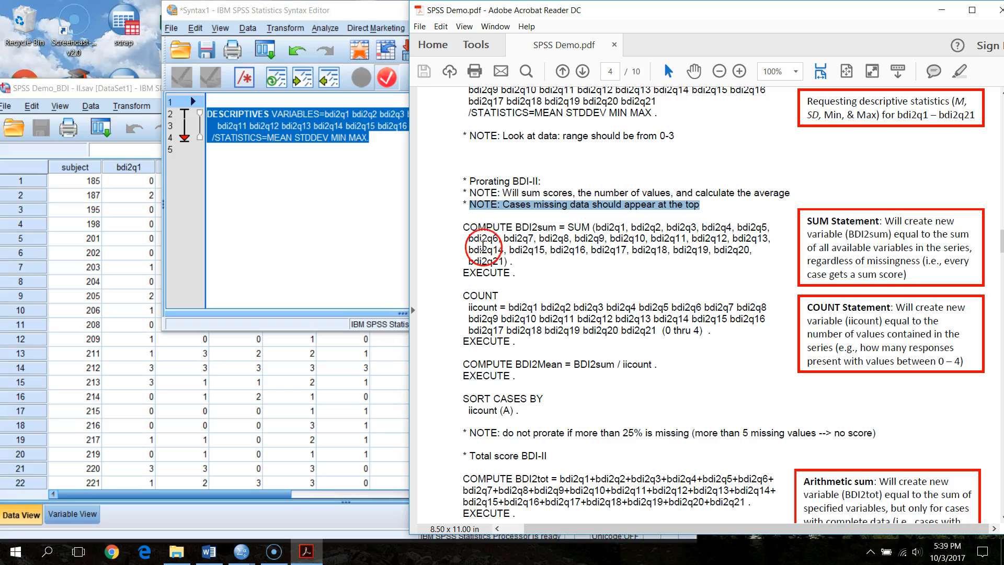
# Examine the COMPUTE BDI2sum statement in the PDF: its new variable, SUM function, item list bdi2q1 to bdi2q21, closing period and EXECUTE line
pyautogui.click(478, 241)
pyautogui.moveTo(461, 229); pyautogui.dragTo(518, 274)
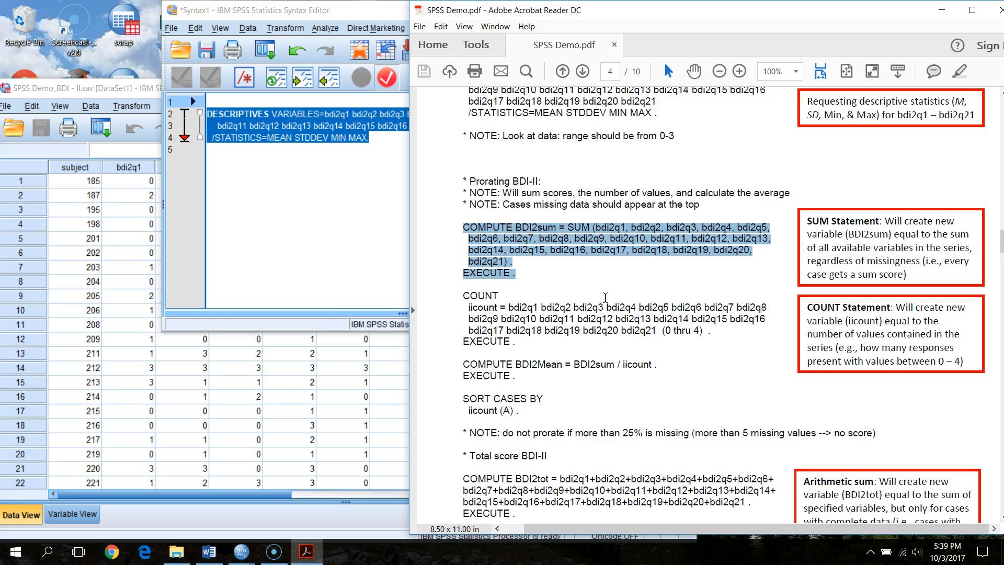
pyautogui.click(643, 296)
pyautogui.click(519, 226)
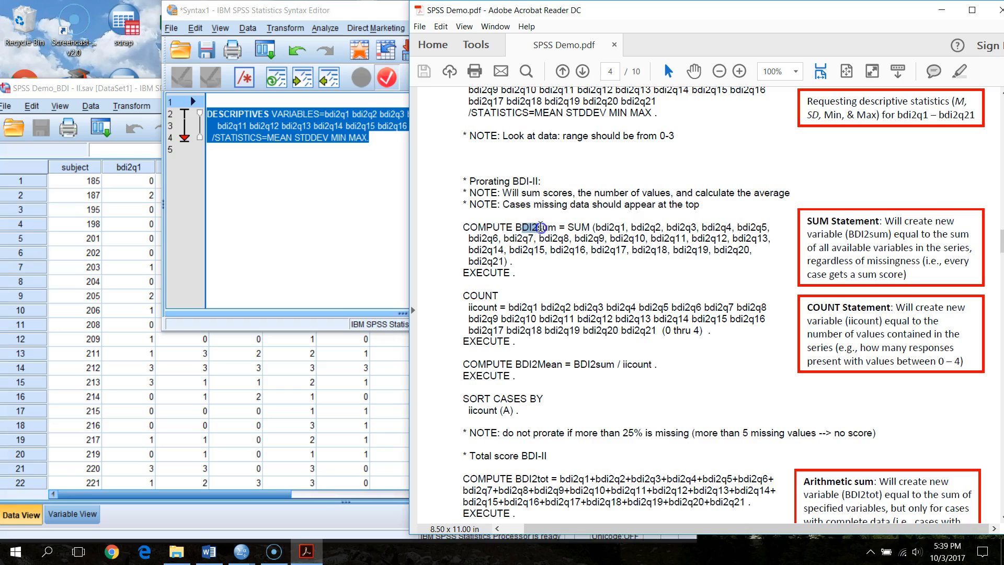
pyautogui.click(496, 230)
pyautogui.moveTo(546, 228); pyautogui.dragTo(522, 225)
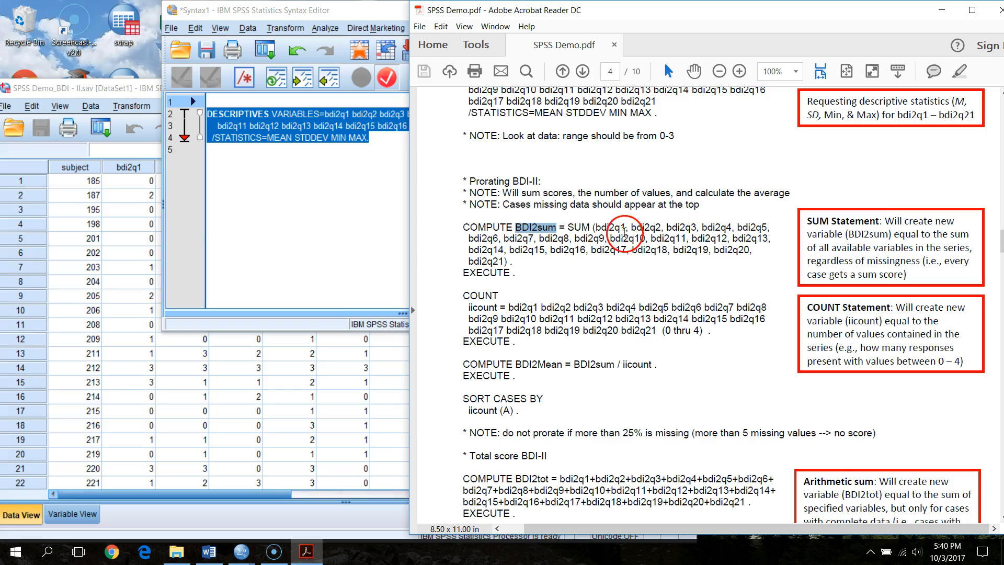
pyautogui.moveTo(596, 227); pyautogui.dragTo(537, 265)
pyautogui.click(594, 290)
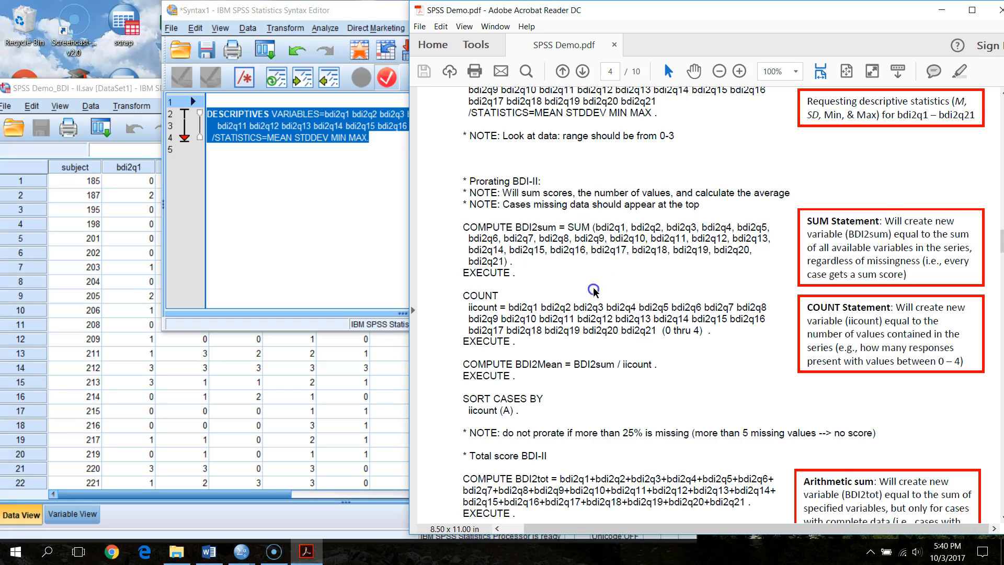
pyautogui.click(605, 227)
pyautogui.click(495, 263)
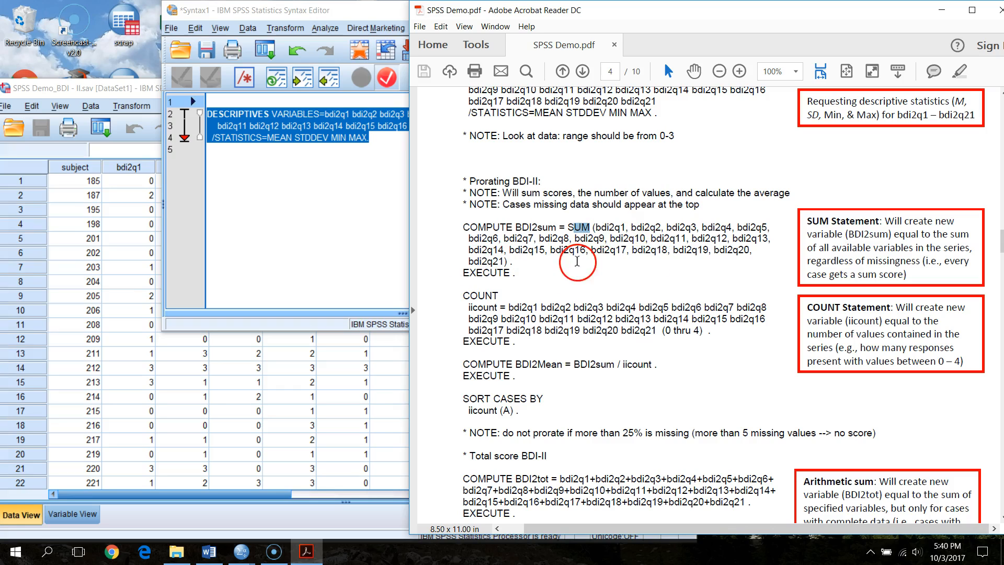
pyautogui.click(587, 255)
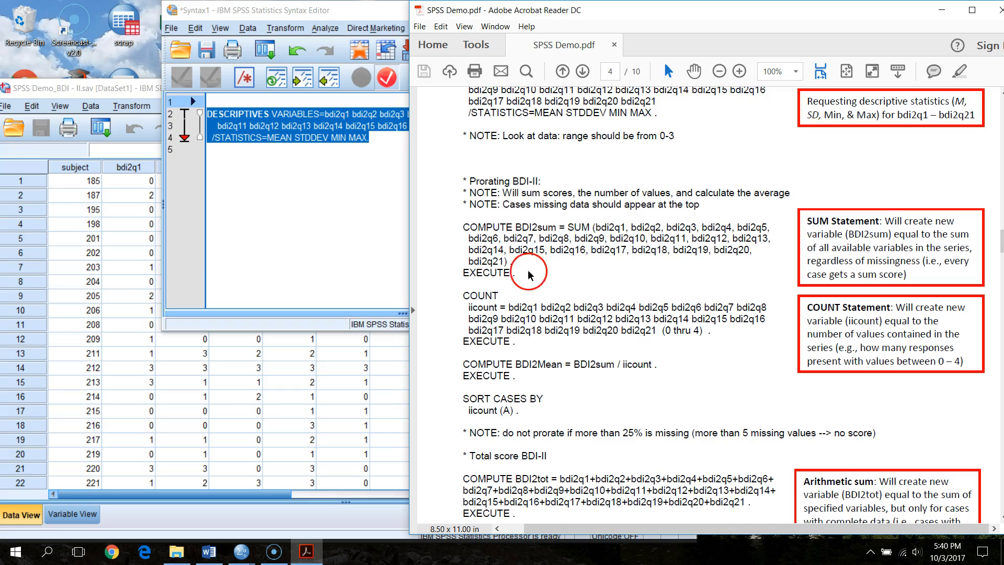
pyautogui.click(512, 263)
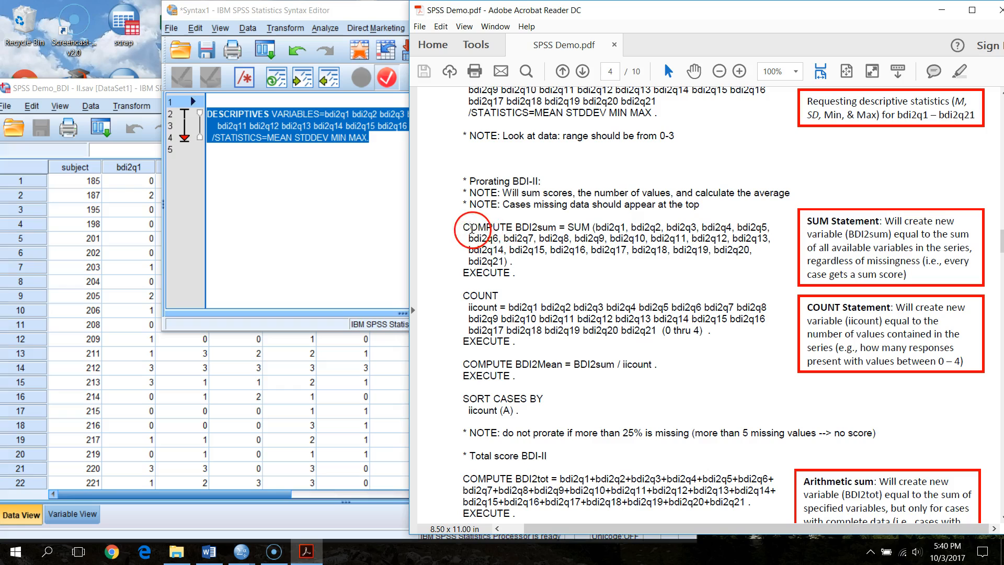
pyautogui.moveTo(464, 227); pyautogui.dragTo(529, 272)
pyautogui.click(530, 272)
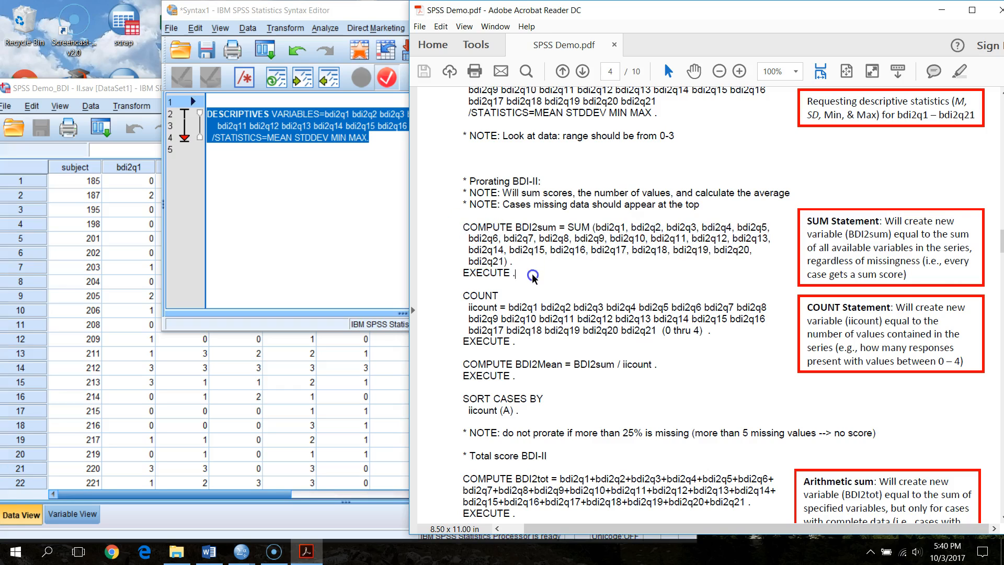
# Examine the COUNT statement in the PDF, including the iicount variable, the item list and the (0 thru 4) value range
pyautogui.scroll(-3, 556, 309)
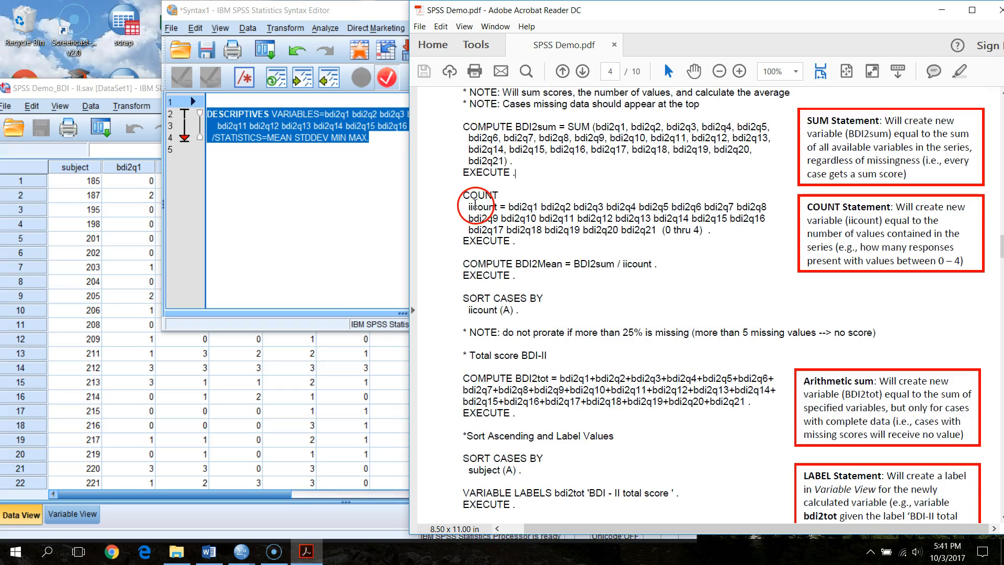
pyautogui.moveTo(464, 195); pyautogui.dragTo(547, 234)
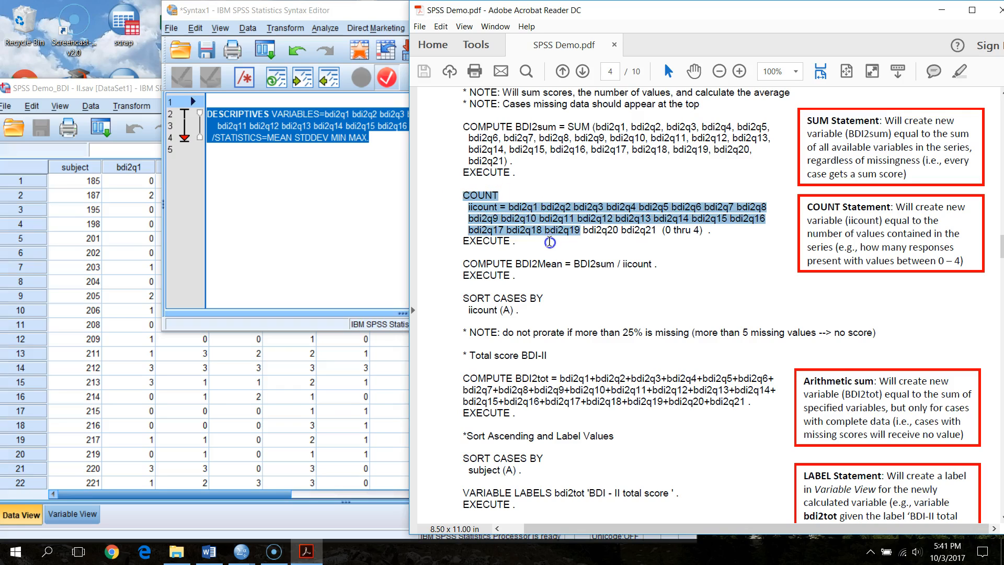
pyautogui.click(550, 242)
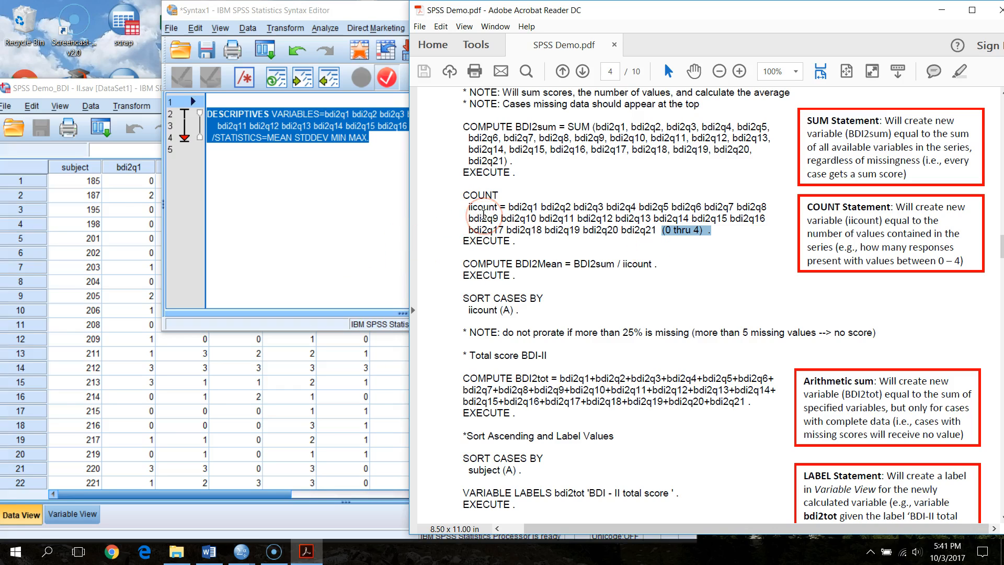
pyautogui.click(502, 243)
pyautogui.scroll(-1, 502, 243)
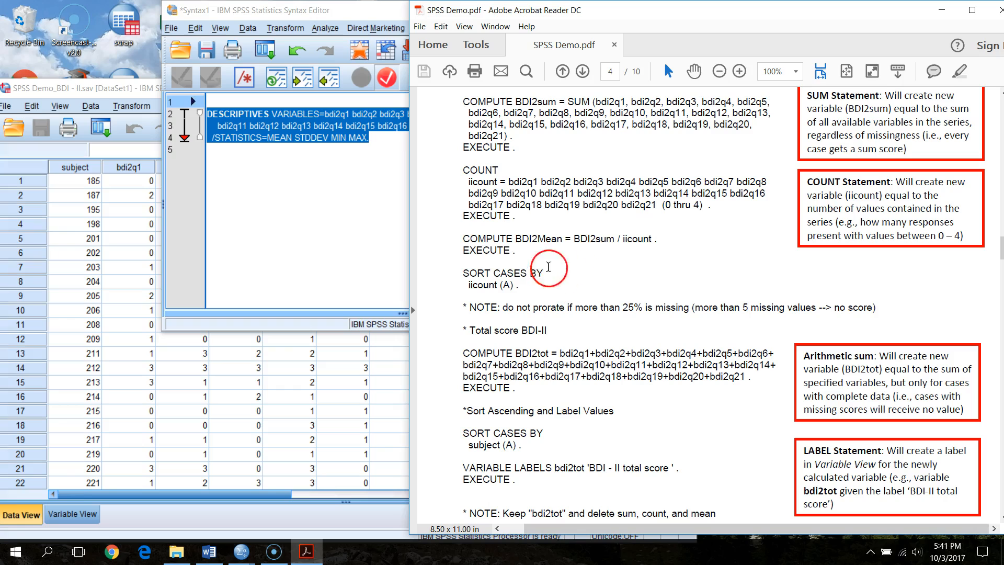
# Examine the COMPUTE BDI2Mean statement and how it uses BDI2sum and iicount
pyautogui.doubleClick(537, 239)
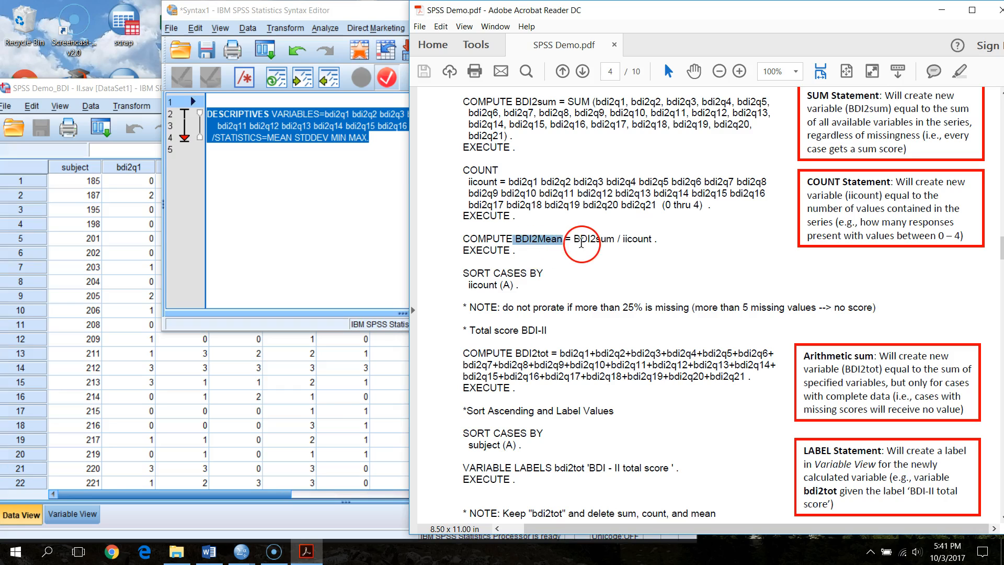
pyautogui.click(587, 240)
pyautogui.scroll(2, 631, 279)
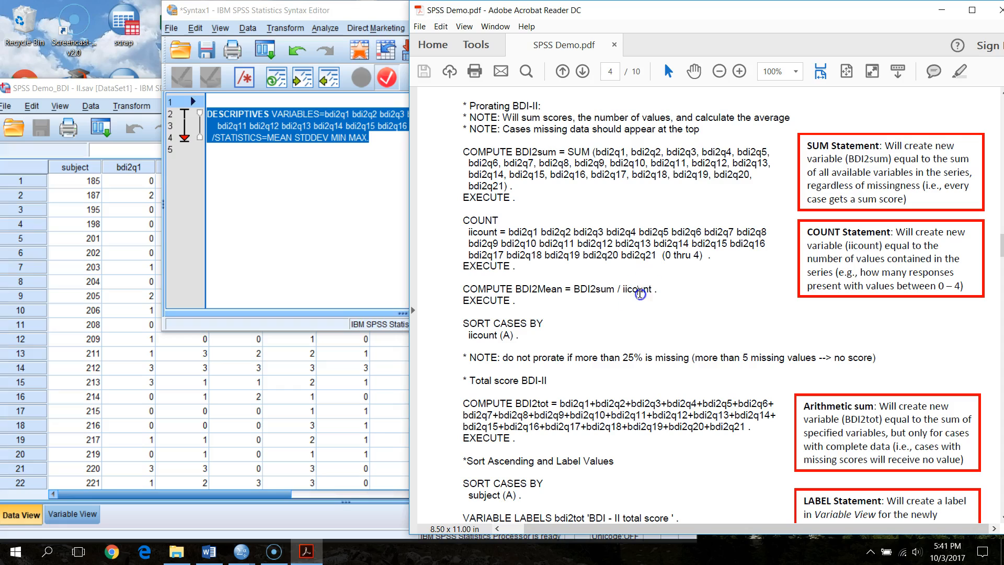
pyautogui.click(484, 233)
pyautogui.moveTo(464, 289); pyautogui.dragTo(529, 304)
pyautogui.rightClick(529, 303)
pyautogui.click(645, 327)
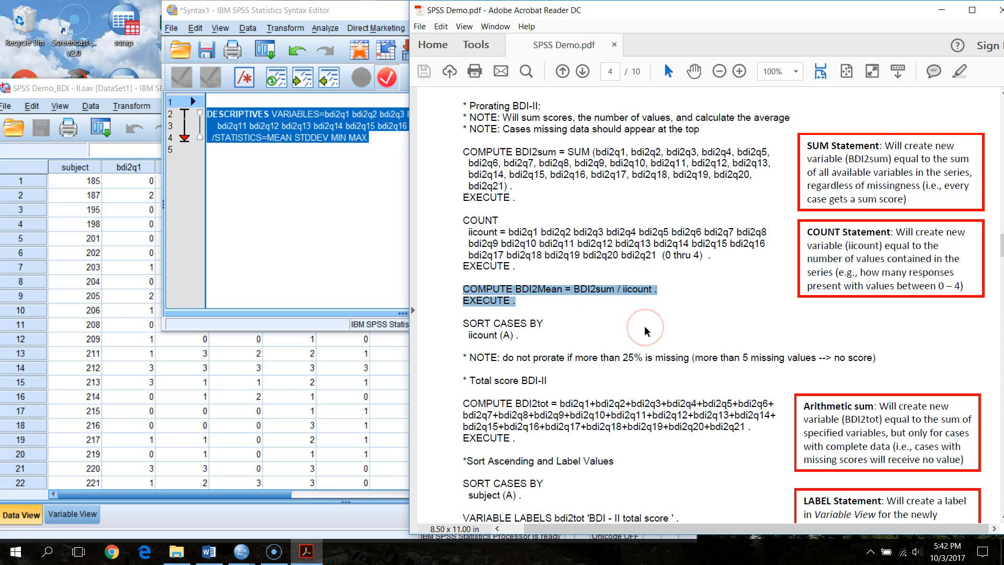
# Read the SORT CASES BY iicount (A) command and relate it to the COUNT and mean statements
pyautogui.scroll(-2, 578, 327)
pyautogui.click(457, 272)
pyautogui.moveTo(466, 273); pyautogui.dragTo(568, 283)
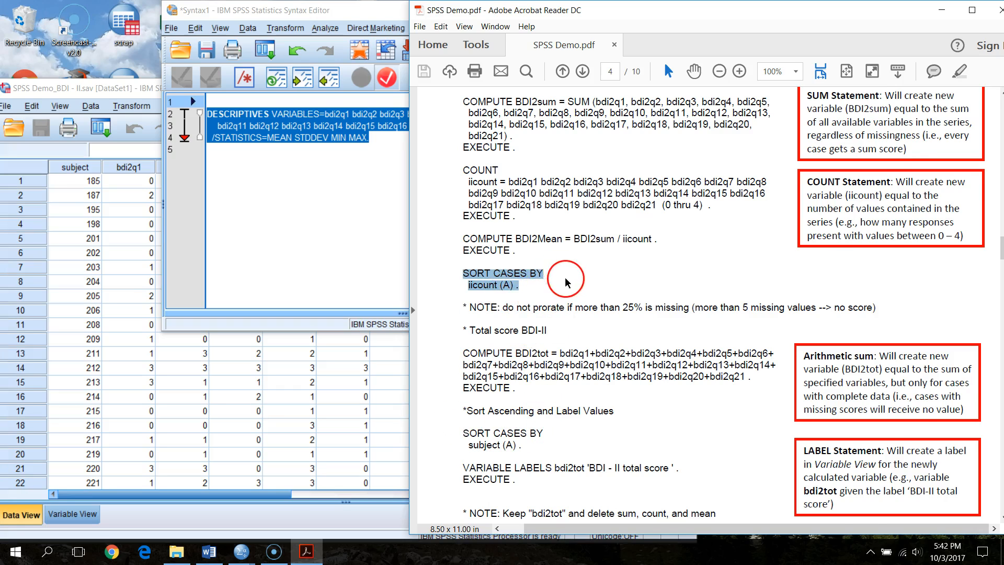
pyautogui.scroll(2, 567, 282)
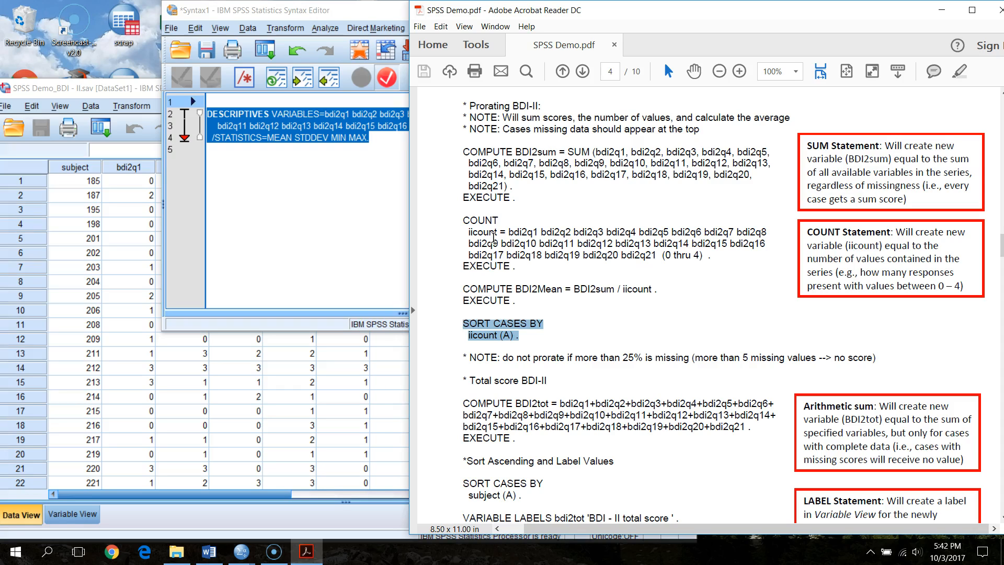
pyautogui.click(511, 294)
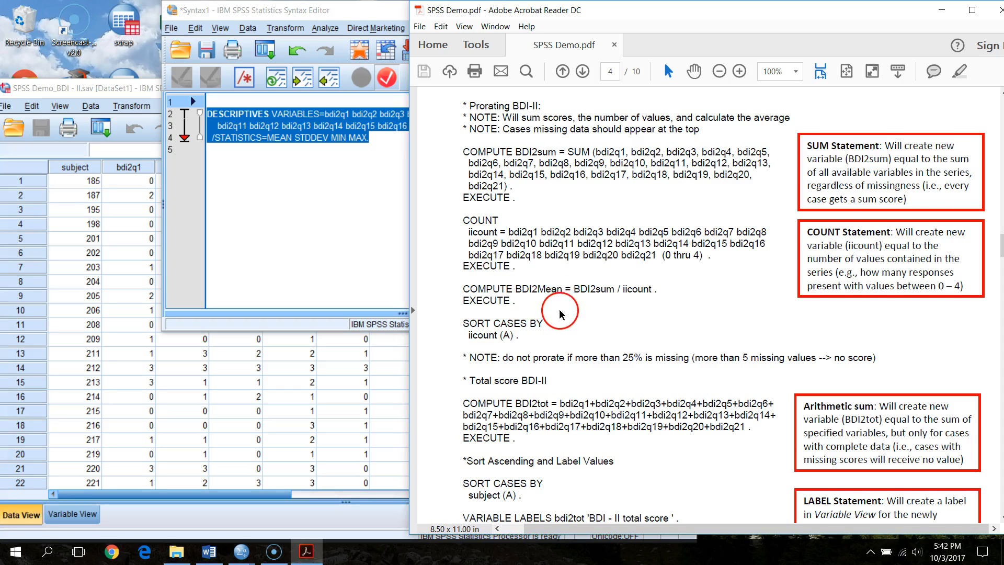
# Copy the PDF's prorating syntax, from the Prorating BDI-II comment through the BDI2Mean EXECUTE line, into the SPSS syntax below the DESCRIPTIVES command
pyautogui.scroll(2, 555, 314)
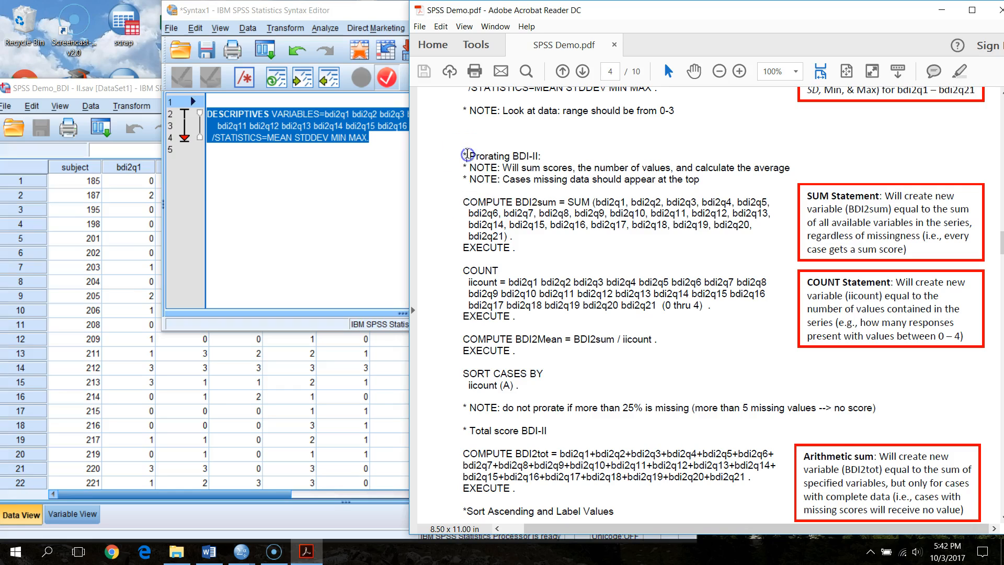
pyautogui.moveTo(463, 154); pyautogui.dragTo(528, 354)
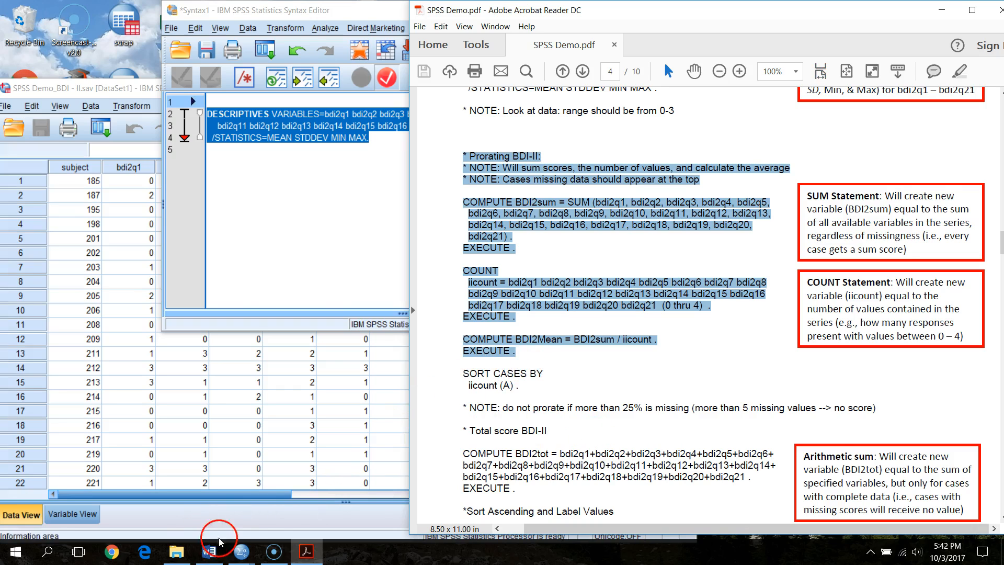
pyautogui.click(254, 272)
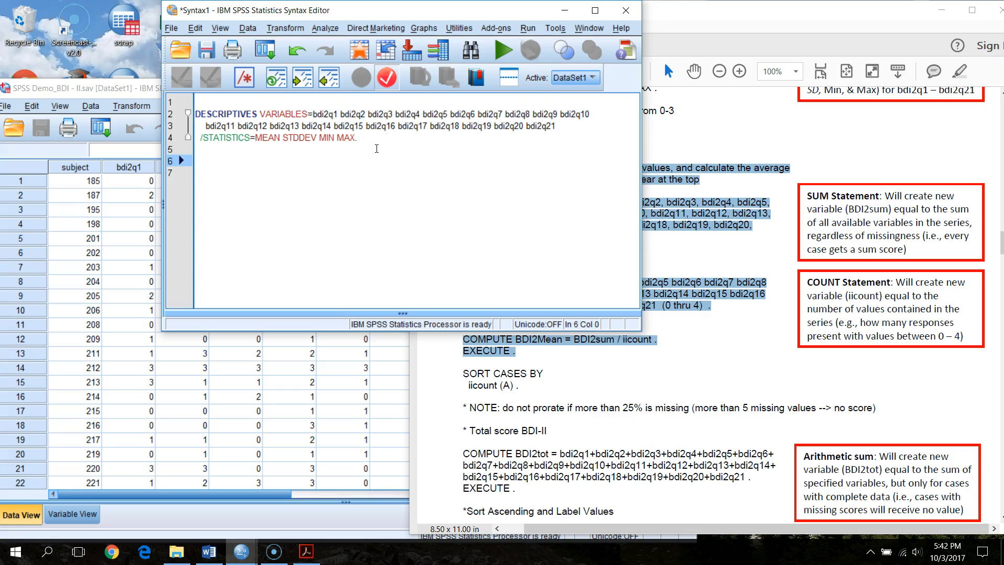
pyautogui.hotkey('ctrl', 'v')
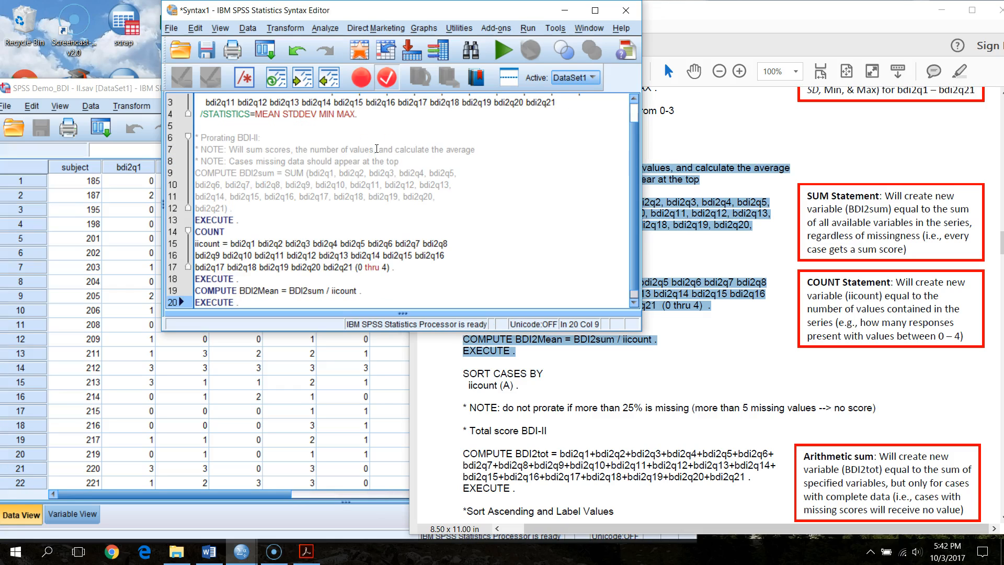
# Insert a blank line between the prorating notes and the COMPUTE BDI2sum statement so it is not treated as a comment
pyautogui.click(278, 140)
pyautogui.click(430, 163)
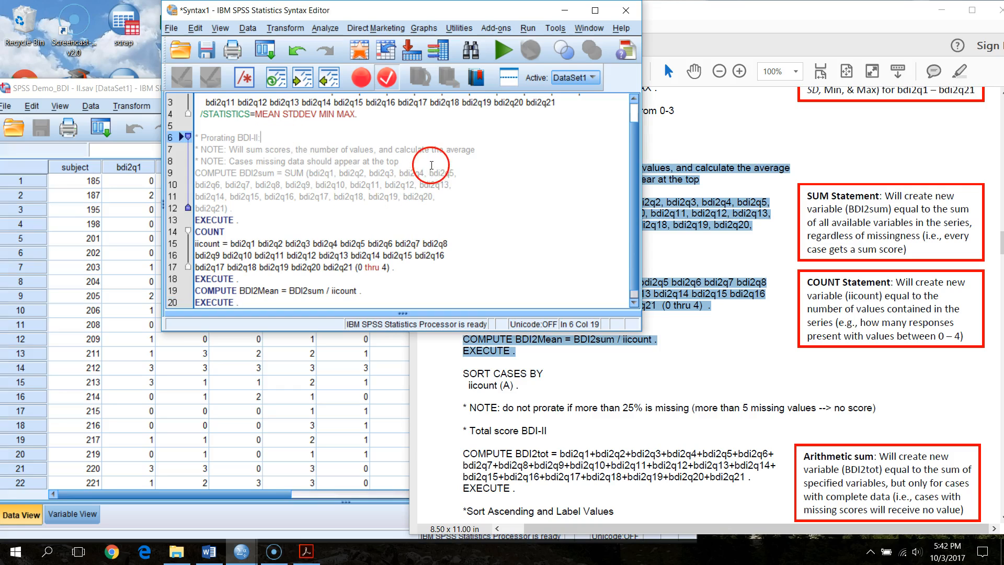
pyautogui.press('Return')
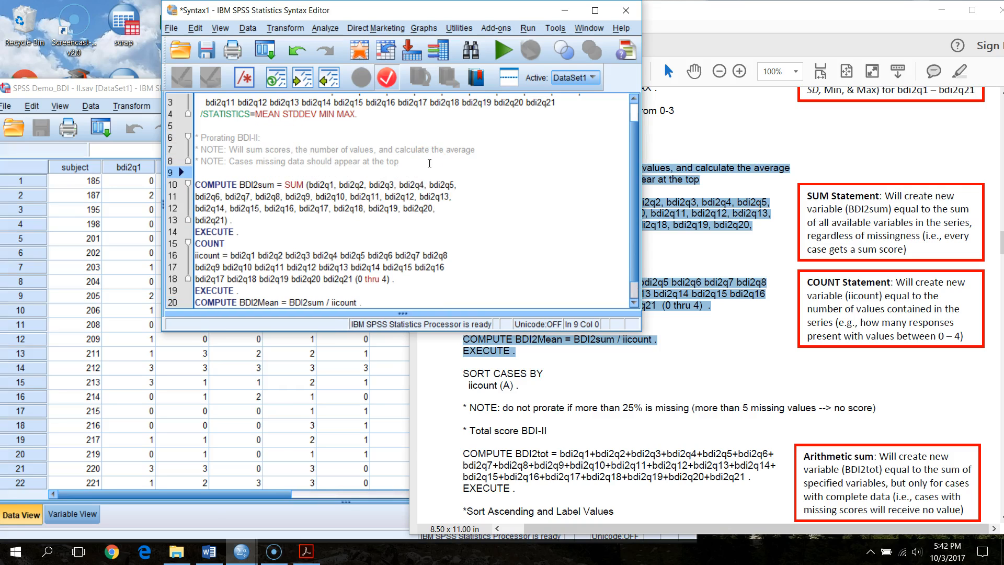
# Review the asterisk-marked prorating comment lines in the syntax, including the heading and the note on summing scores
pyautogui.click(198, 137)
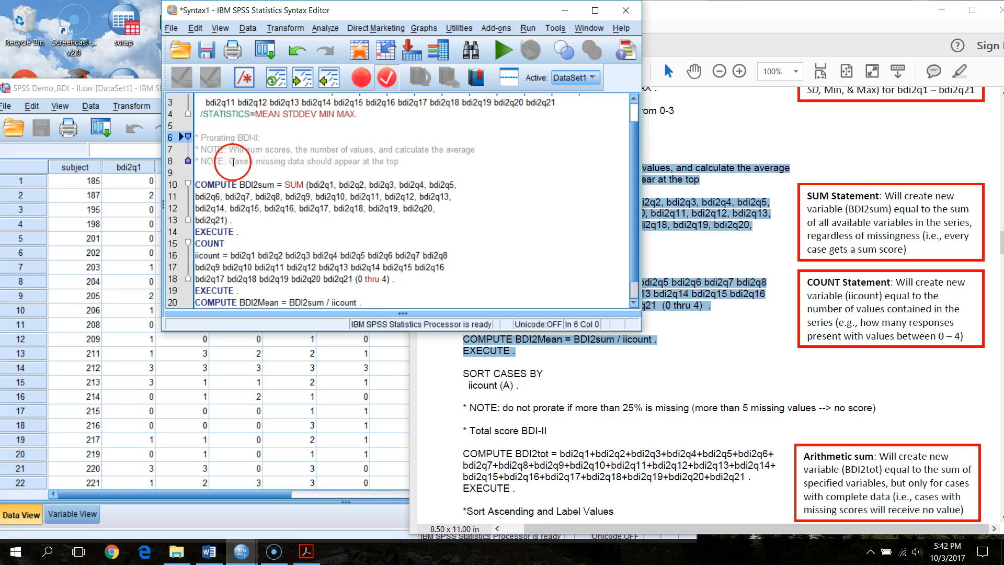
pyautogui.moveTo(195, 137); pyautogui.dragTo(408, 173)
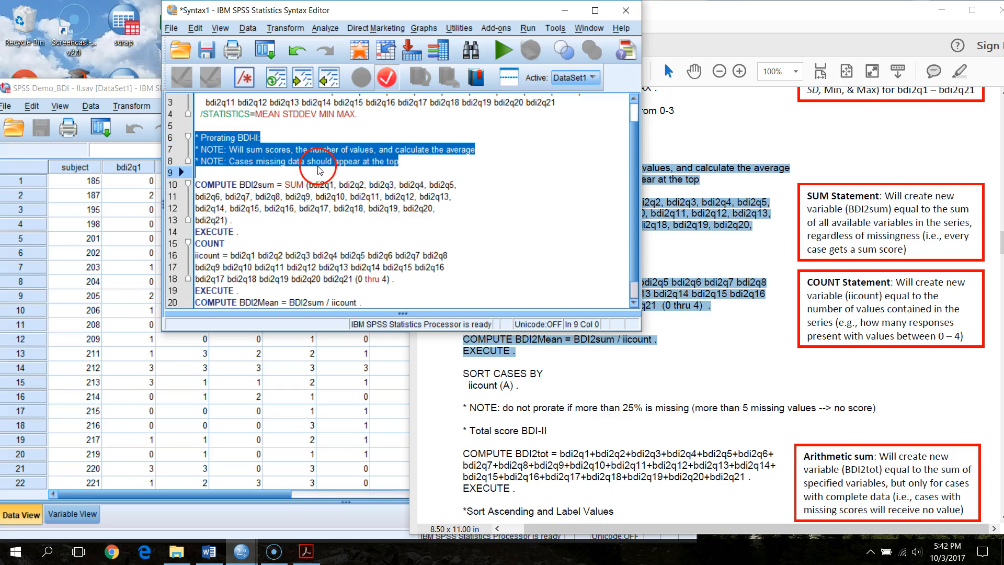
pyautogui.click(309, 174)
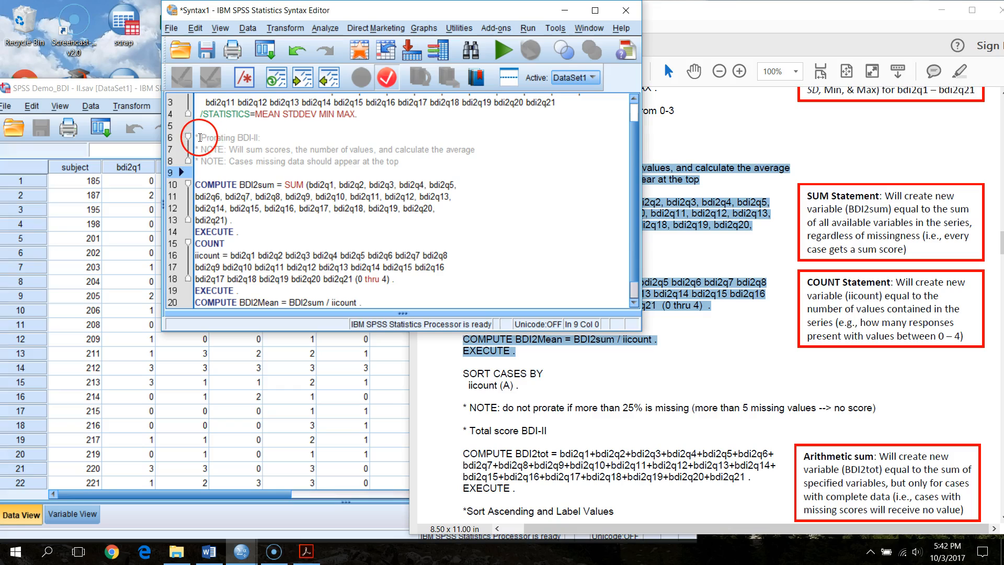
pyautogui.moveTo(216, 137); pyautogui.dragTo(231, 138)
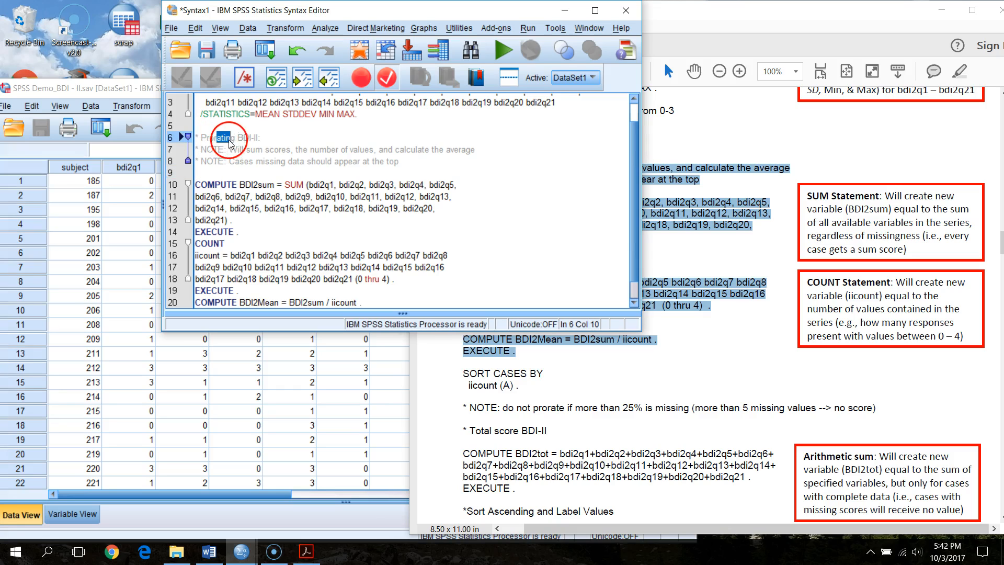
pyautogui.click(213, 139)
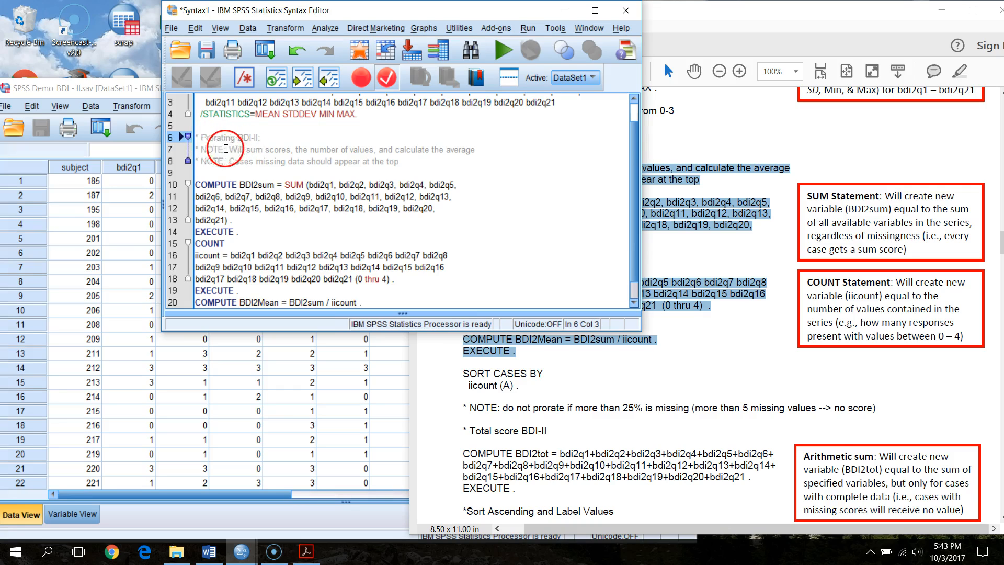
pyautogui.moveTo(229, 150); pyautogui.dragTo(477, 150)
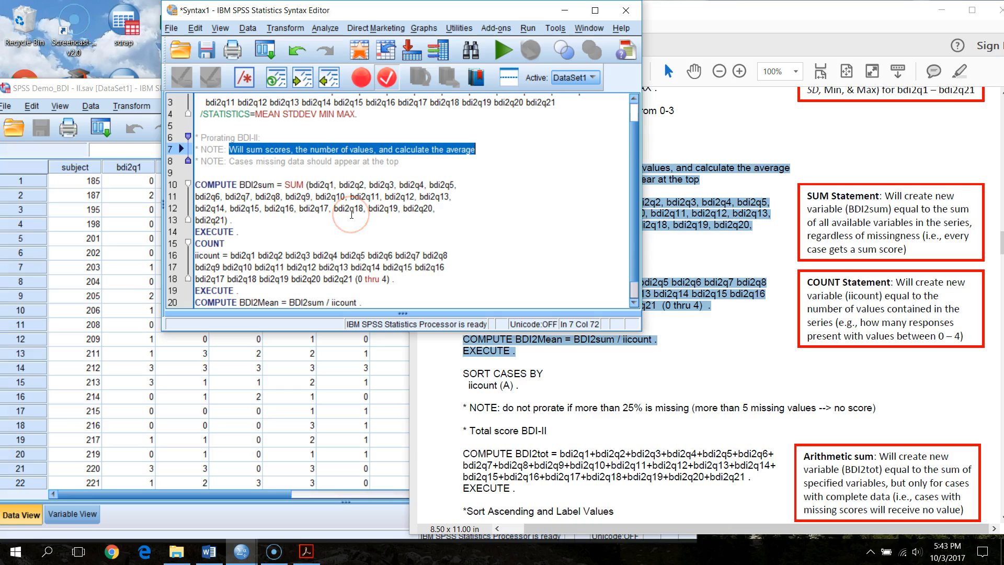
# Insert a blank line before the COUNT statement and another before the COMPUTE BDI2Mean statement
pyautogui.scroll(-1, 340, 212)
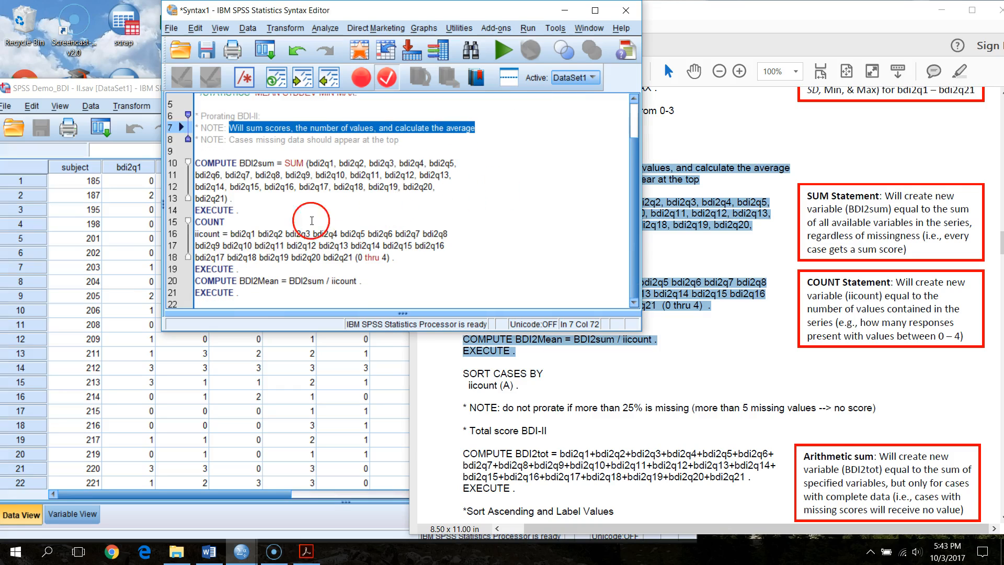
pyautogui.click(248, 210)
pyautogui.press('Return')
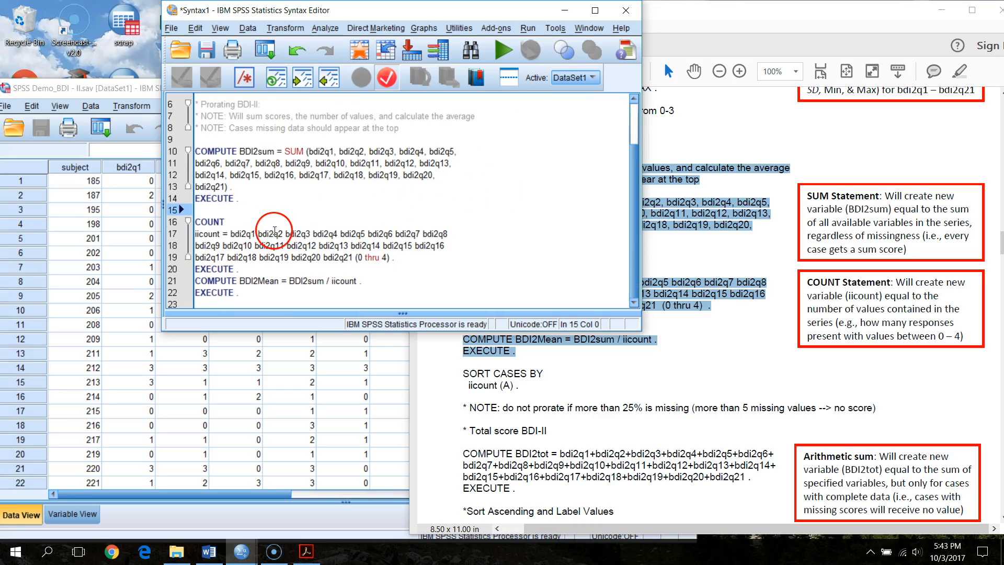
pyautogui.click(262, 269)
pyautogui.press('Return')
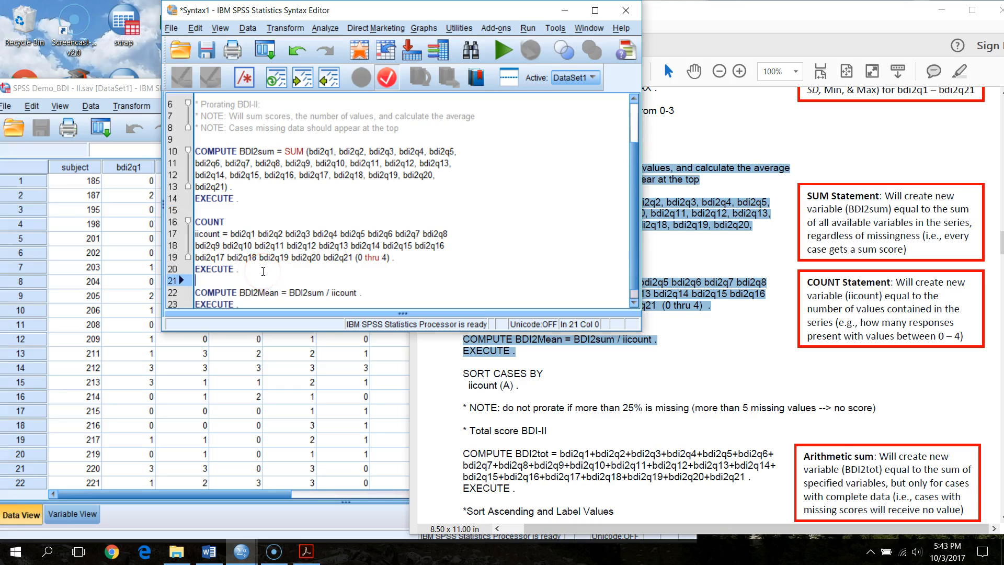
# Run the COMPUTE BDI2sum, COUNT iicount and COMPUTE BDI2Mean statements with their EXECUTE lines, check the output log and put the output window away
pyautogui.scroll(-1, 331, 210)
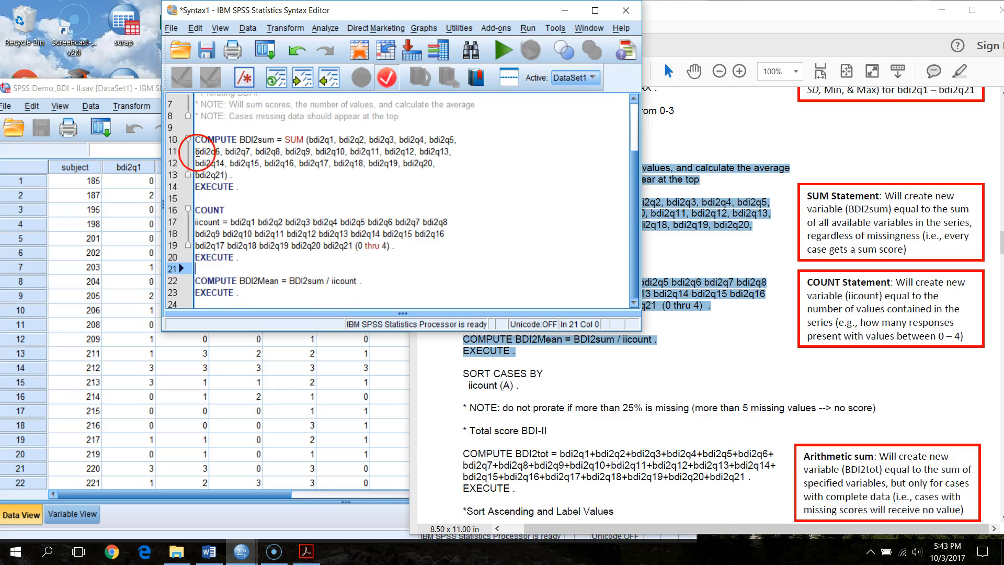
pyautogui.moveTo(196, 138); pyautogui.dragTo(304, 305)
pyautogui.click(498, 50)
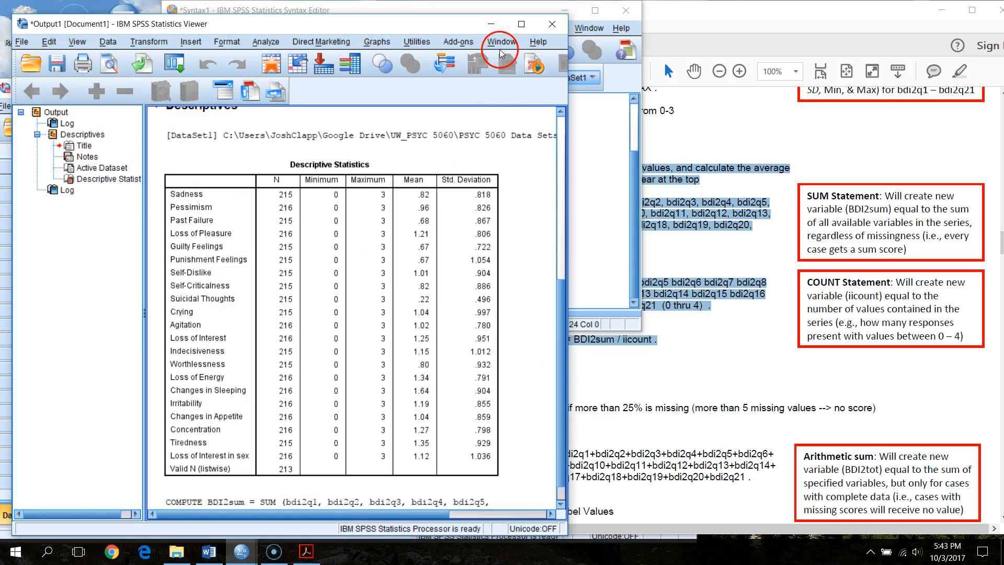
pyautogui.scroll(-5, 527, 256)
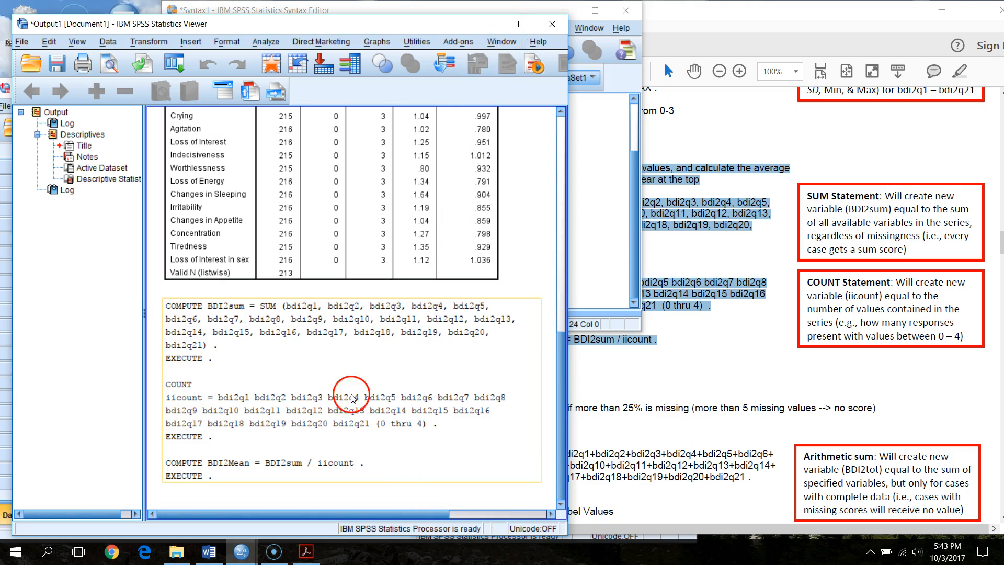
pyautogui.click(316, 348)
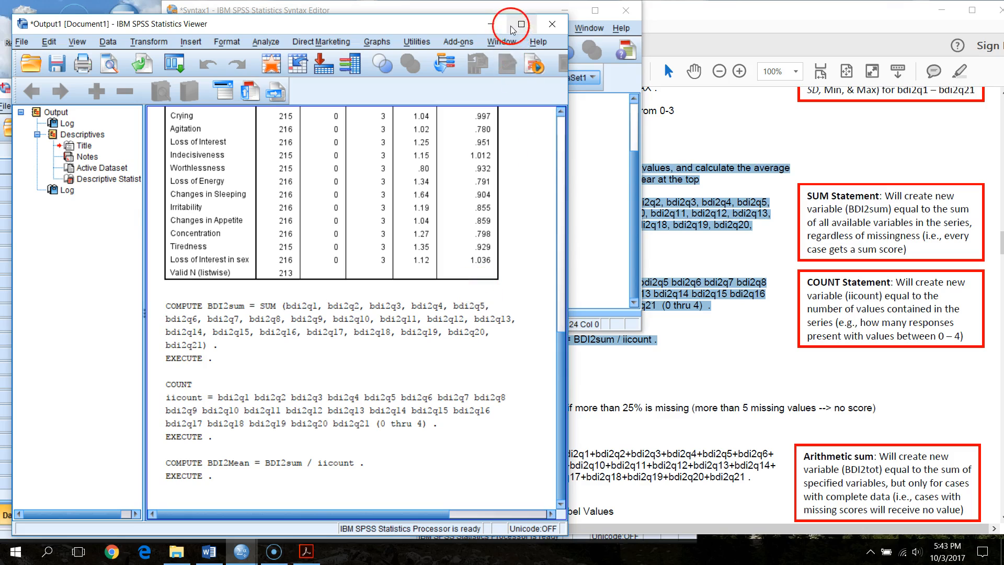
pyautogui.click(491, 24)
# Examine the new BDI2sum, iicount and BDI2Mean variables at the end of the dataset, comparing their values in the first cases
pyautogui.click(148, 93)
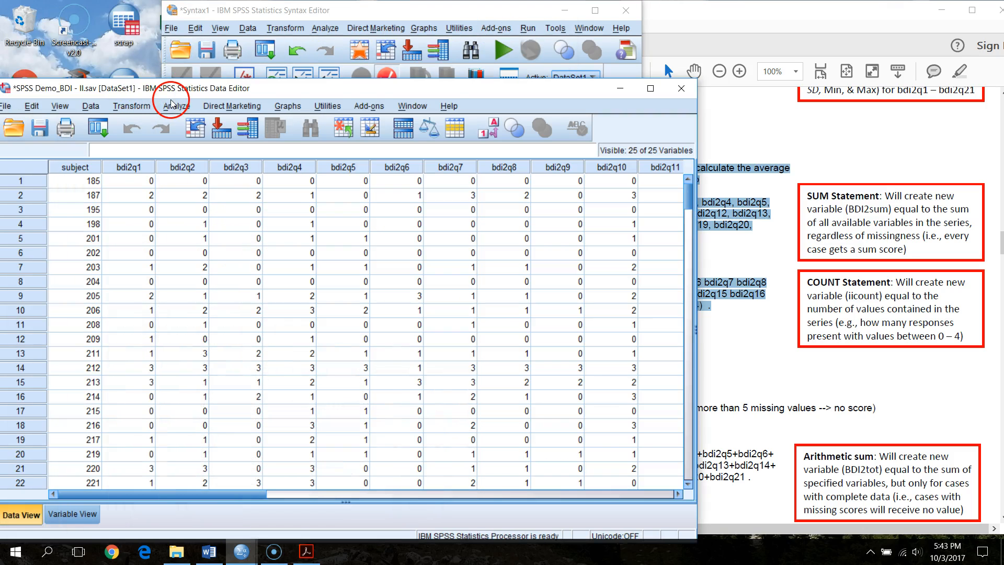
pyautogui.click(240, 178)
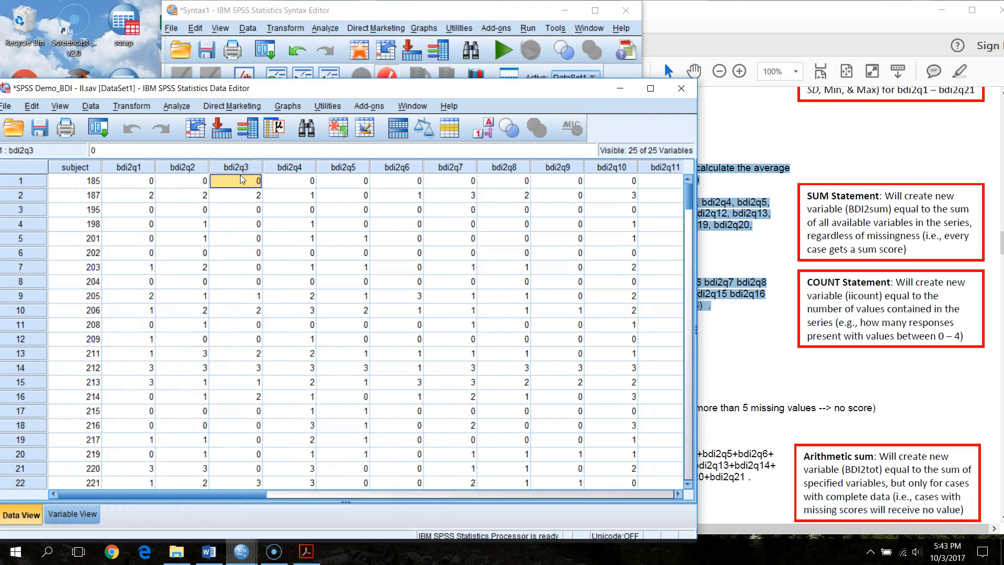
pyautogui.hotkey('ctrl', 'Right')
pyautogui.click(492, 168)
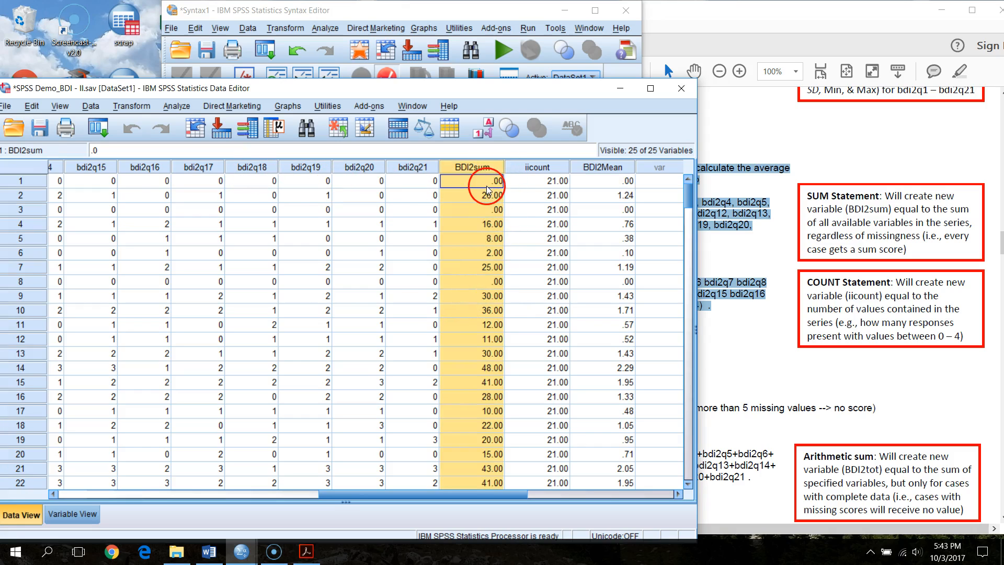
pyautogui.click(486, 183)
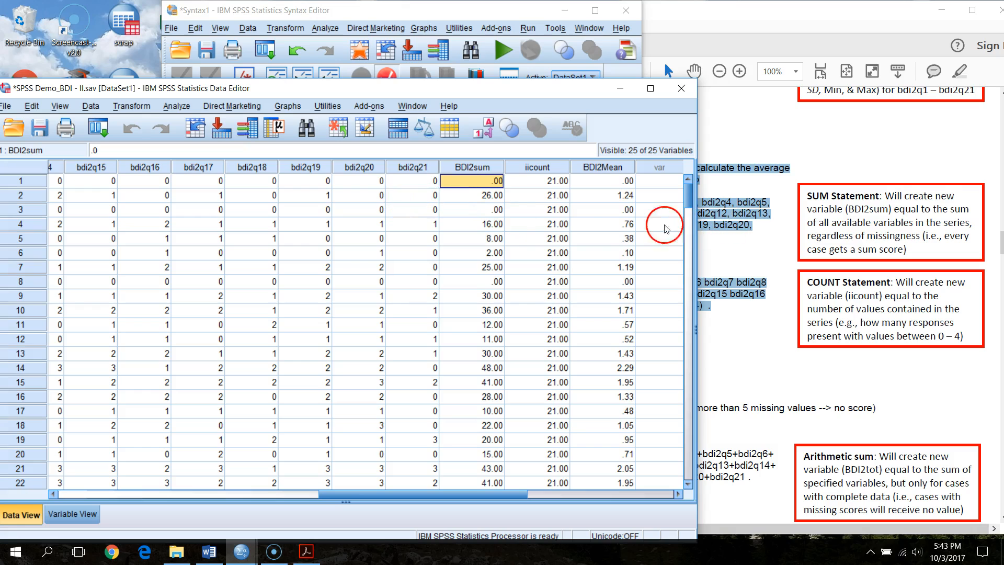
pyautogui.click(556, 183)
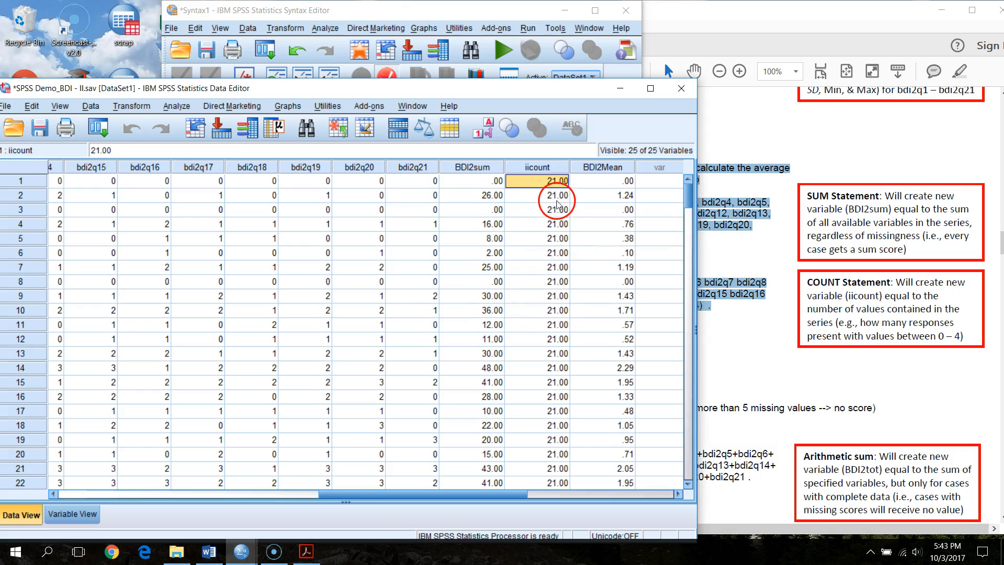
pyautogui.click(627, 182)
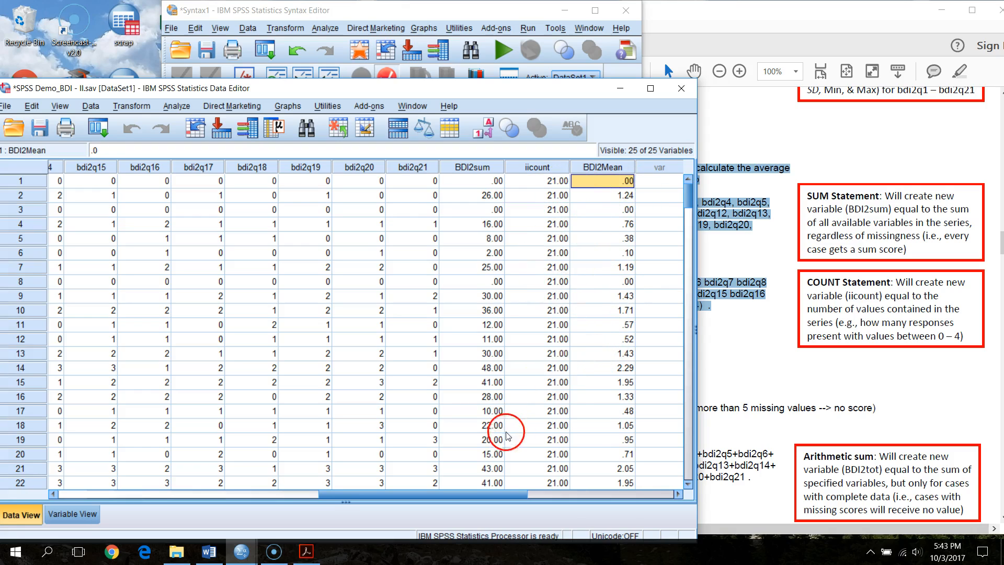
pyautogui.click(620, 197)
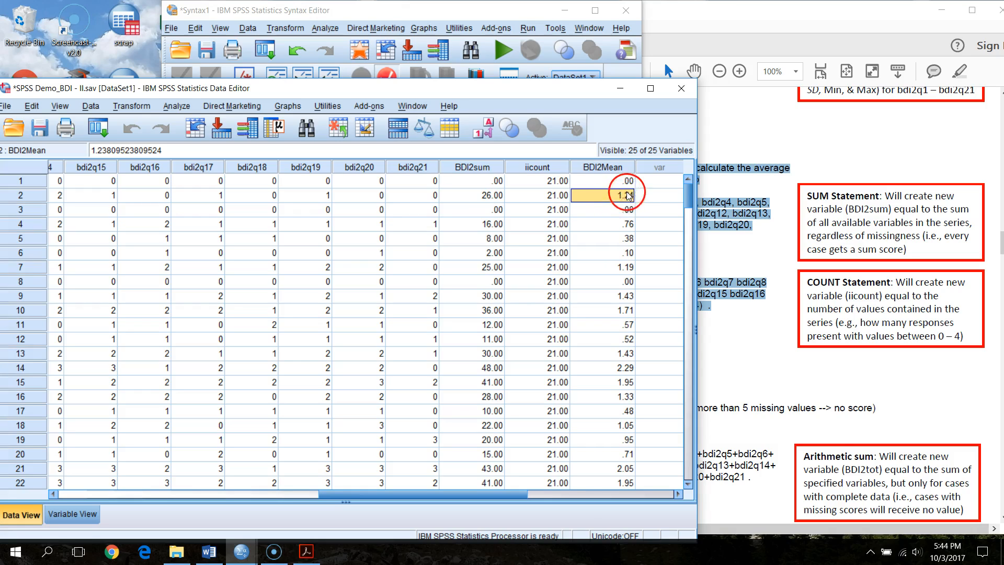
pyautogui.click(625, 181)
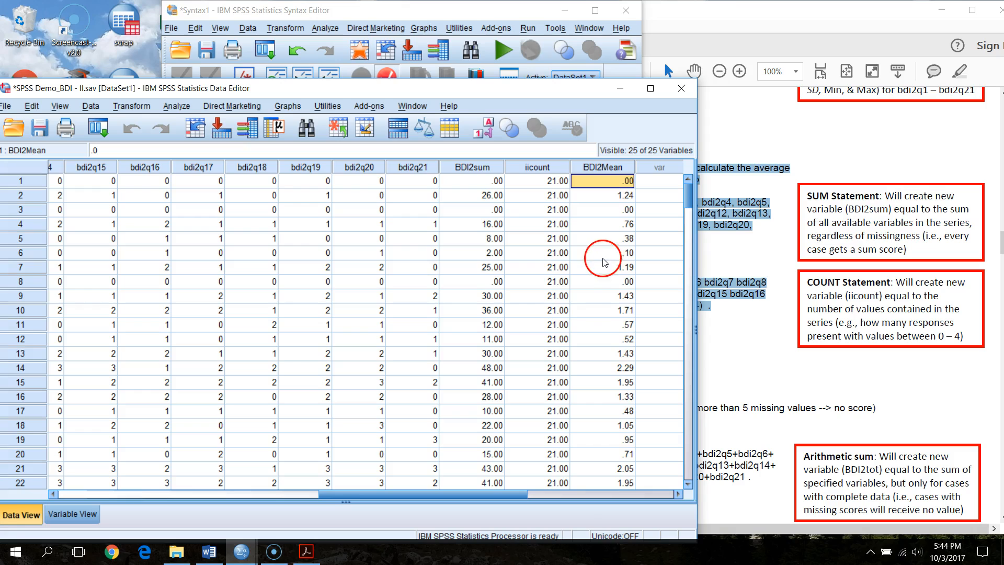
pyautogui.click(484, 15)
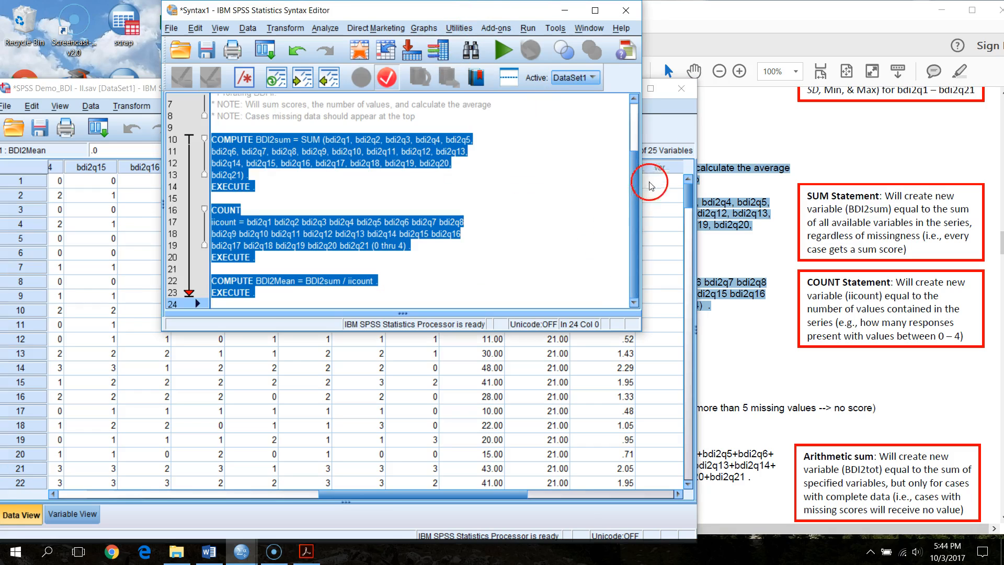
pyautogui.click(662, 135)
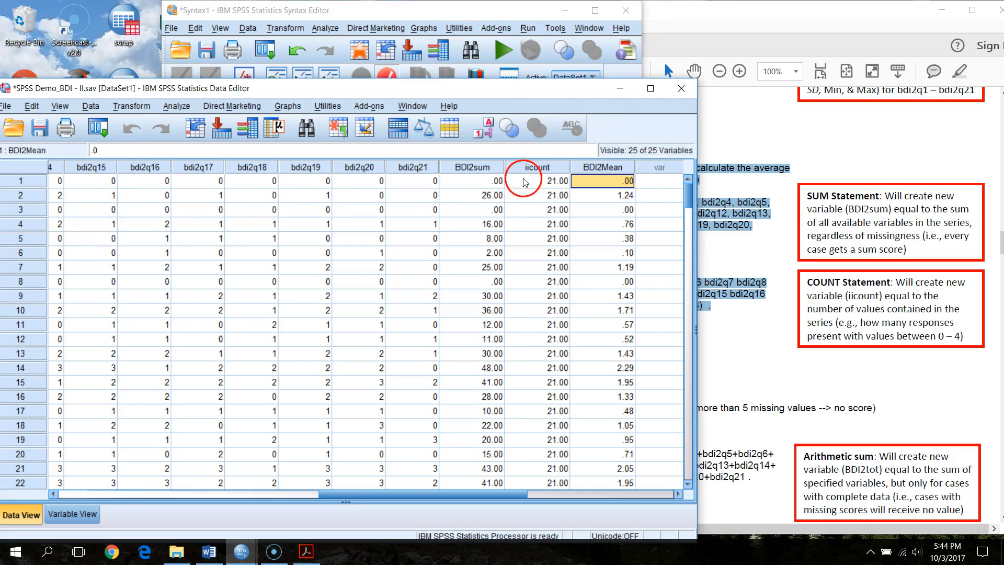
# Set up Sort Cases by iicount in ascending order and paste the command into the syntax
pyautogui.click(538, 166)
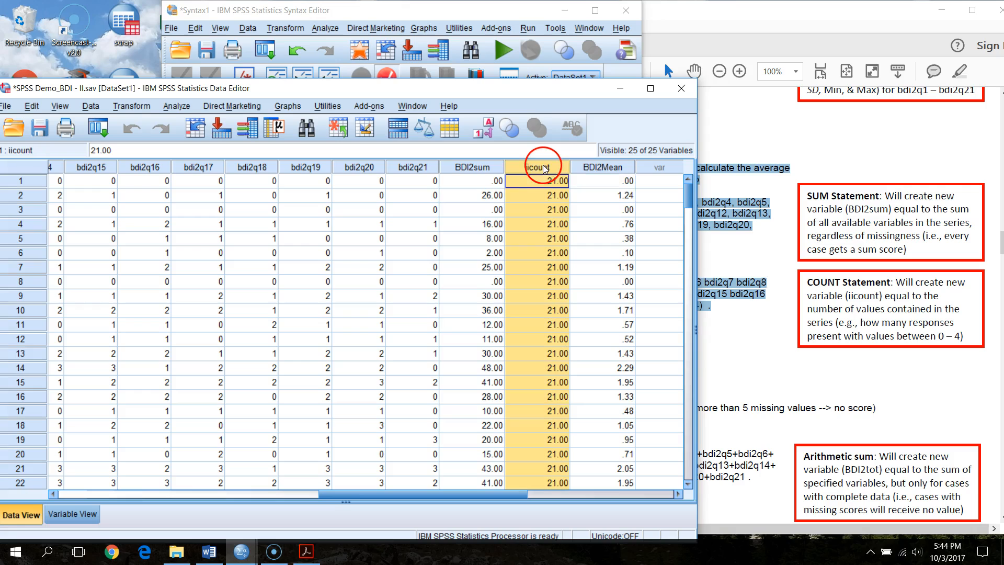
pyautogui.click(423, 195)
pyautogui.click(90, 106)
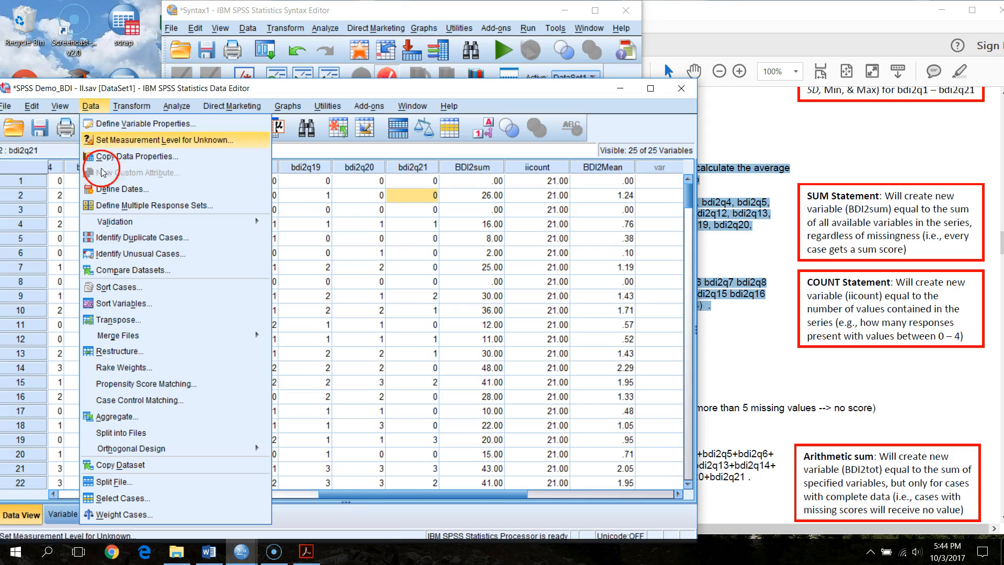
pyautogui.moveTo(147, 335)
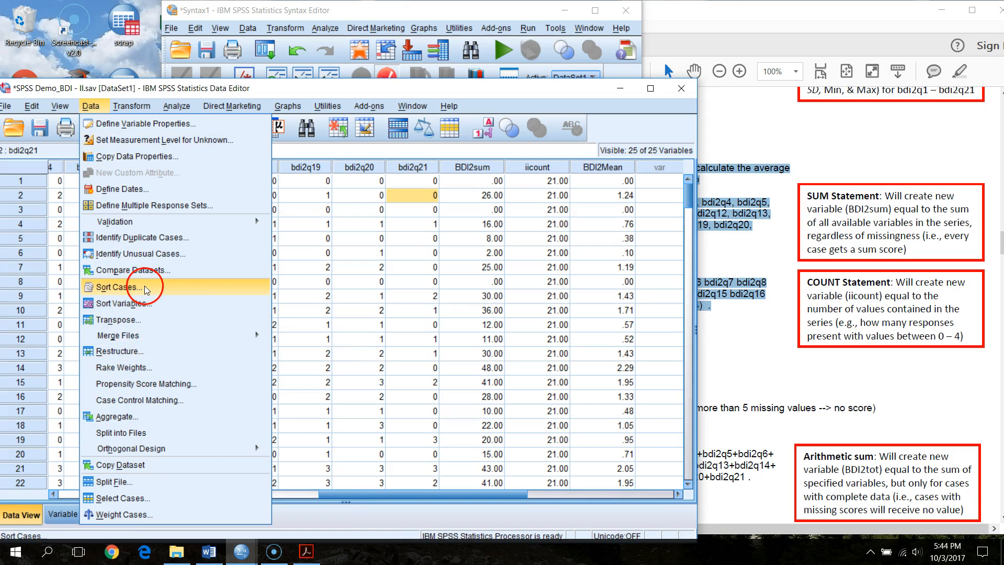
pyautogui.click(157, 286)
pyautogui.moveTo(382, 165); pyautogui.dragTo(380, 224)
pyautogui.click(316, 229)
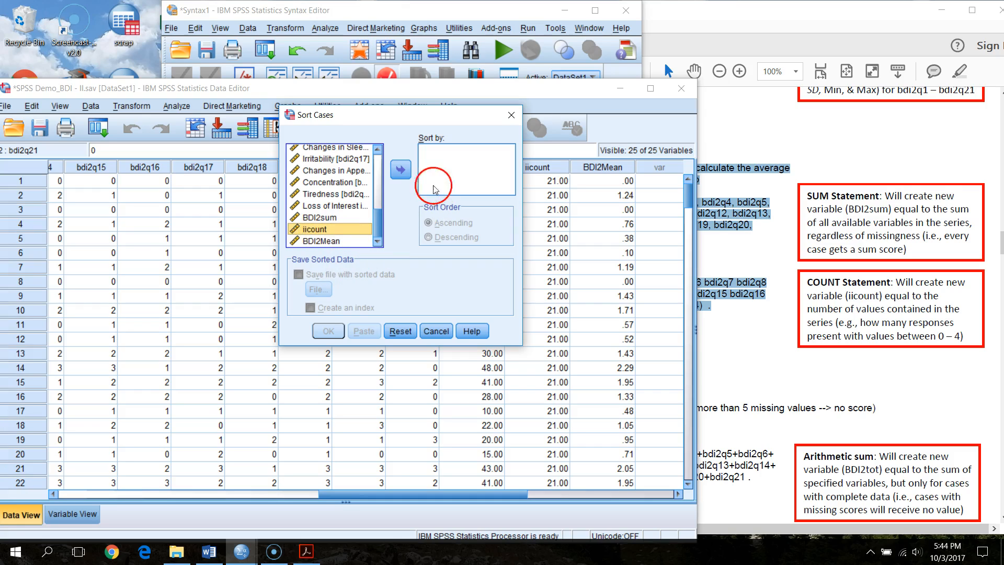
pyautogui.click(400, 169)
pyautogui.click(366, 331)
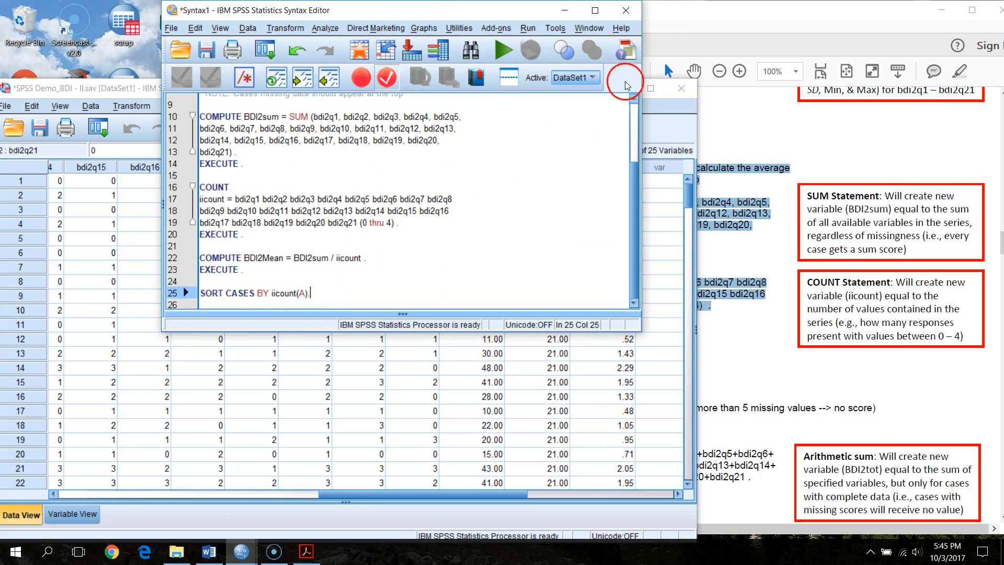
# Compare the SORT CASES BY iicount(A) line with the PDF's version, run only that line and put the output window away
pyautogui.click(691, 9)
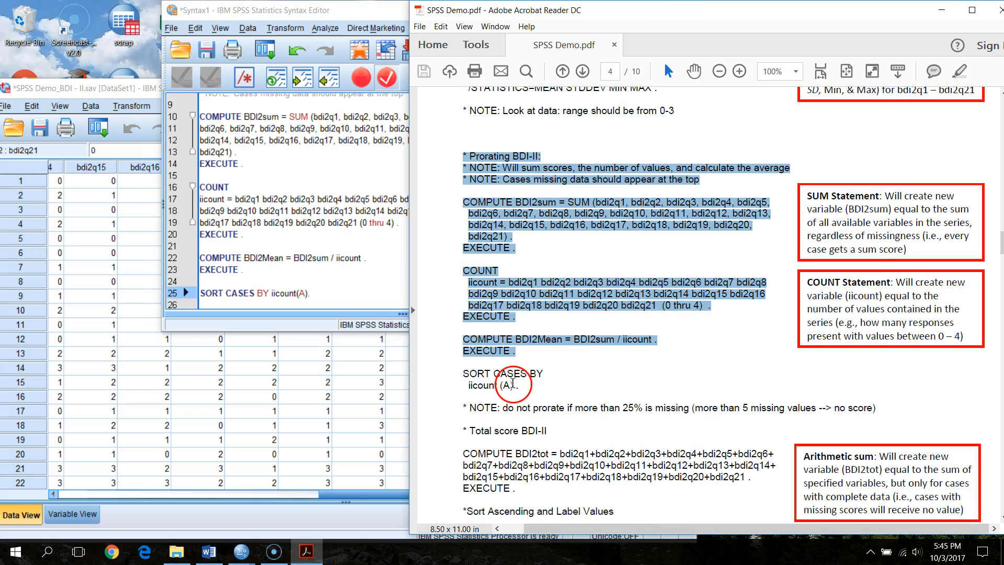
pyautogui.click(350, 11)
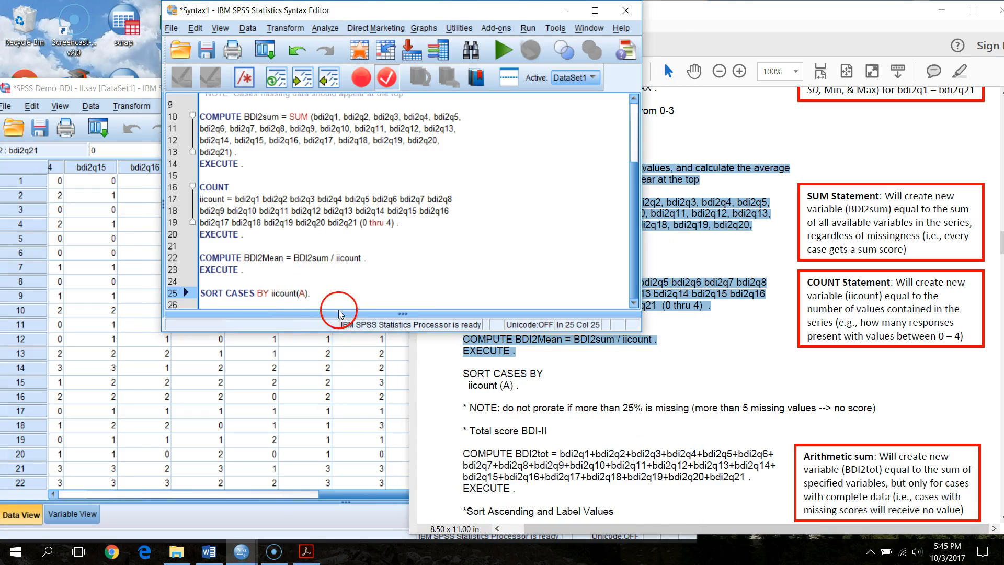
pyautogui.click(173, 294)
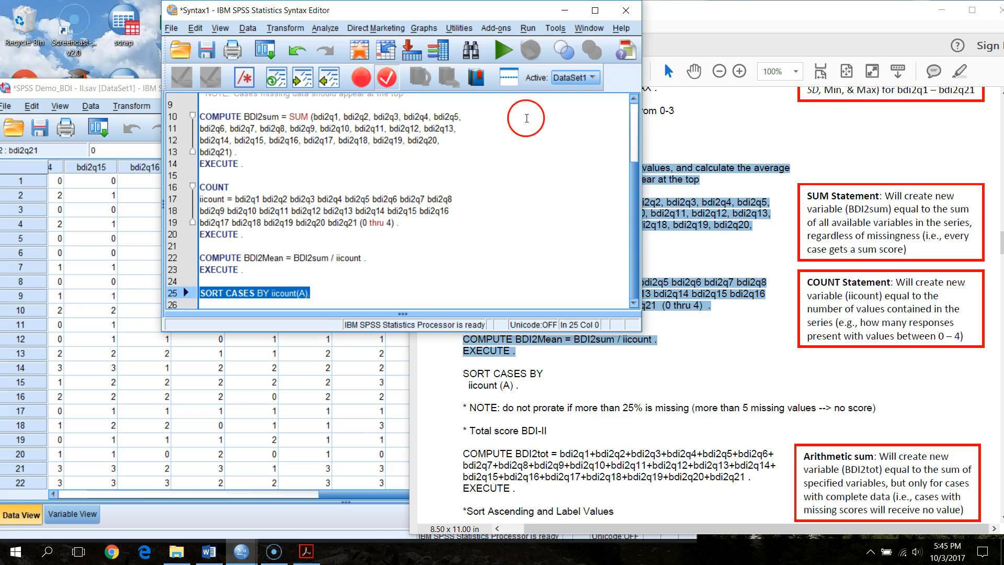
pyautogui.click(505, 53)
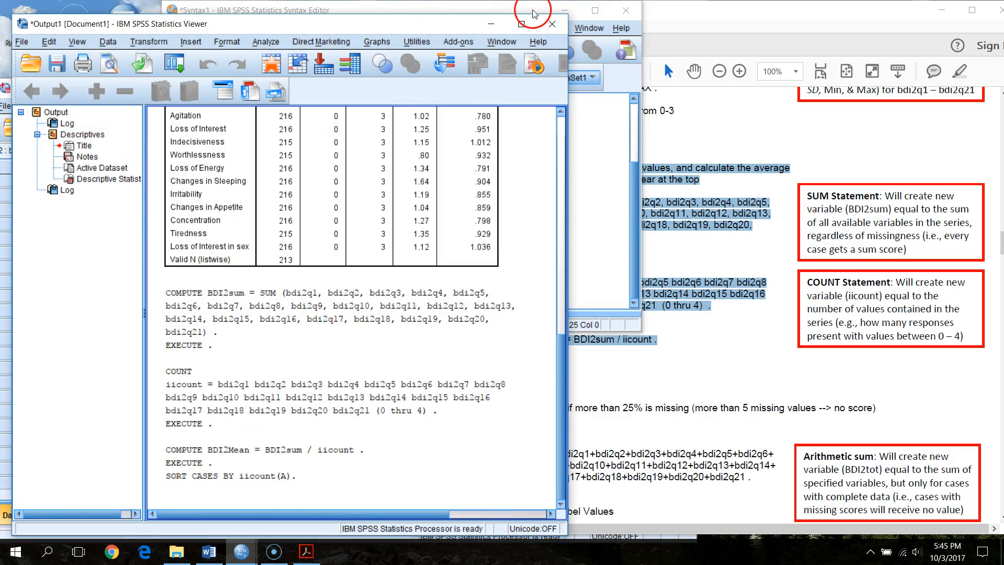
pyautogui.click(491, 23)
# Check the iicount values of the first sorted cases against the PDF's note not to prorate when more than 25% is missing
pyautogui.click(141, 88)
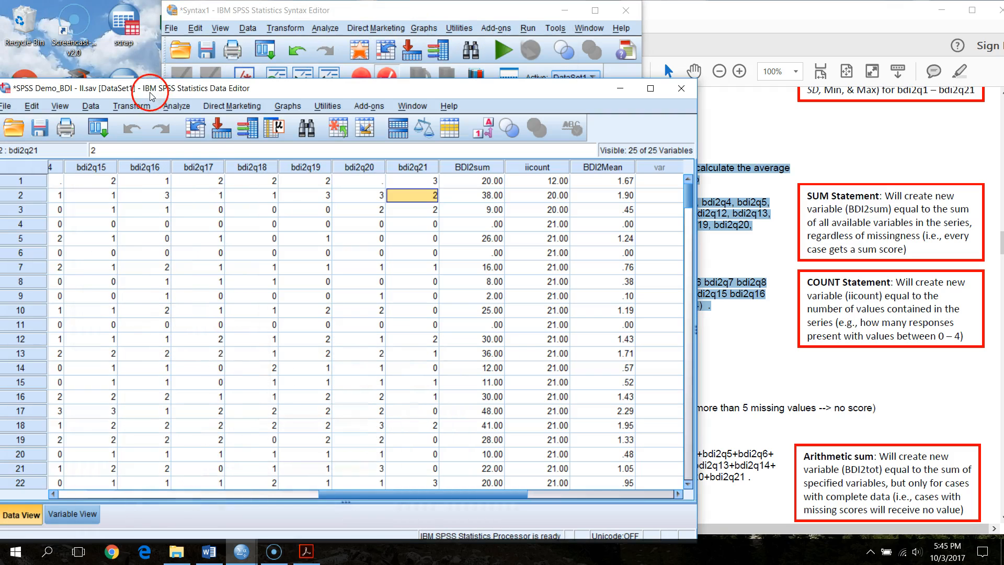
pyautogui.click(425, 179)
pyautogui.press('Right')
pyautogui.press('Right')
pyautogui.press('Right')
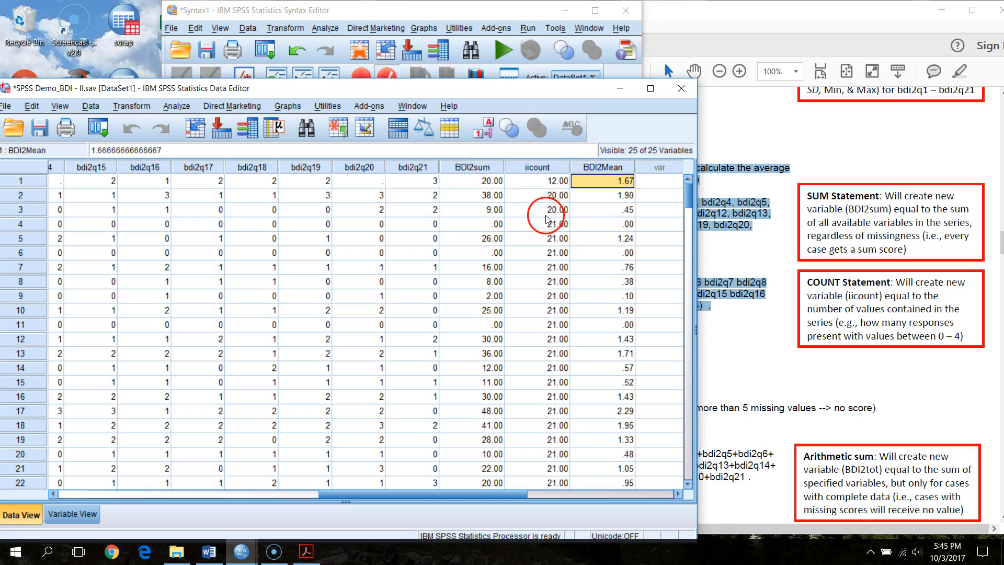
pyautogui.click(559, 198)
pyautogui.press('Up')
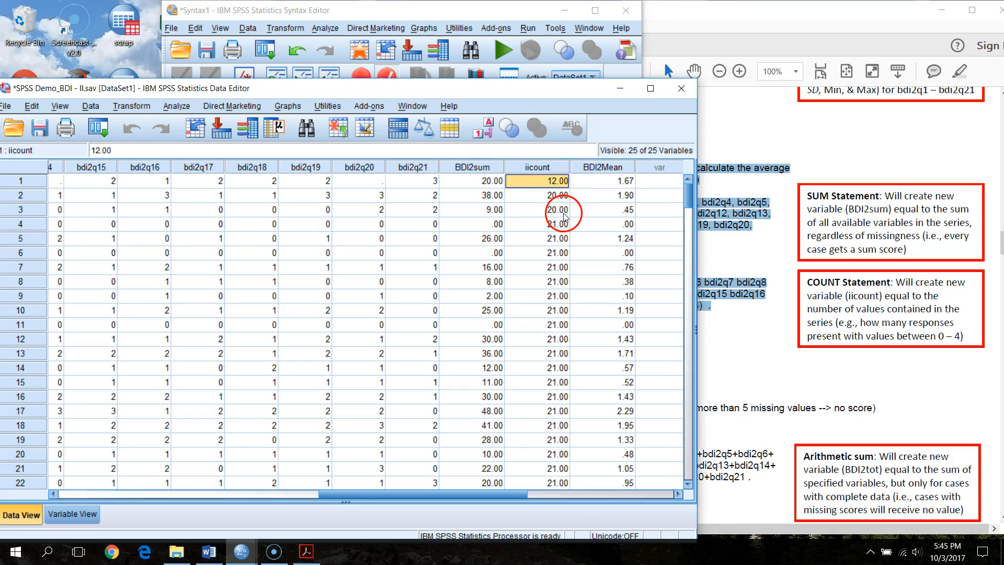
pyautogui.click(761, 19)
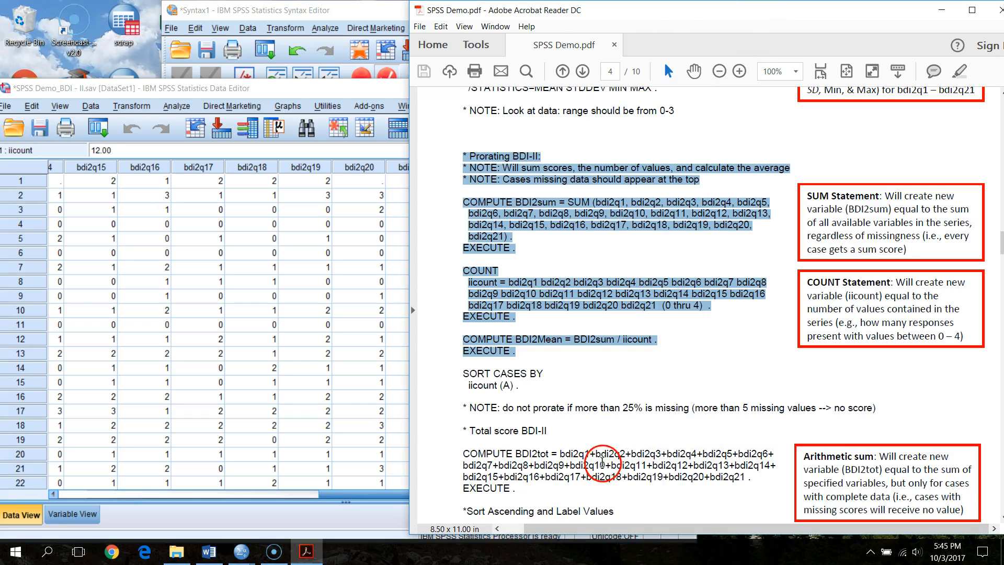
pyautogui.click(375, 88)
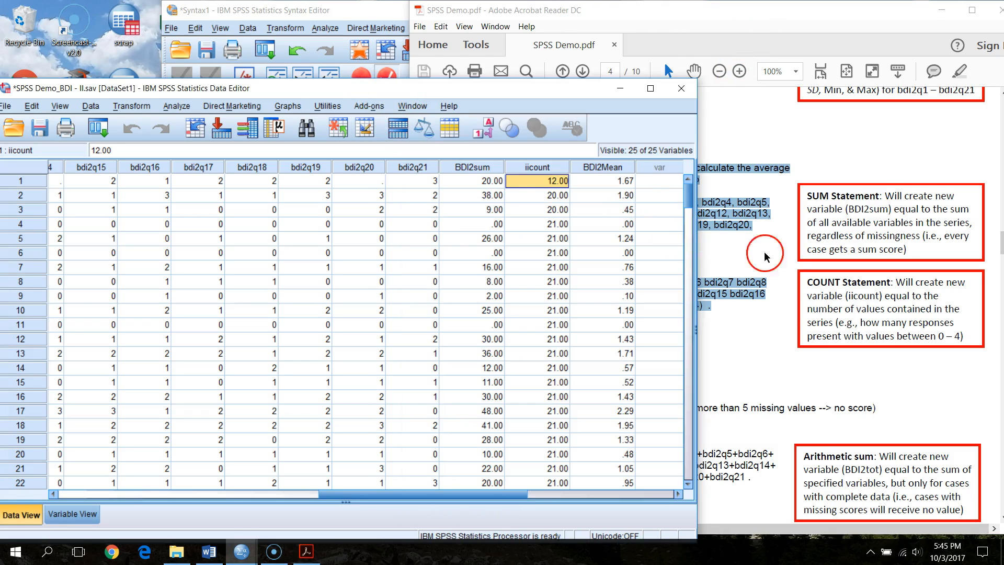
pyautogui.click(756, 20)
pyautogui.scroll(-4, 591, 424)
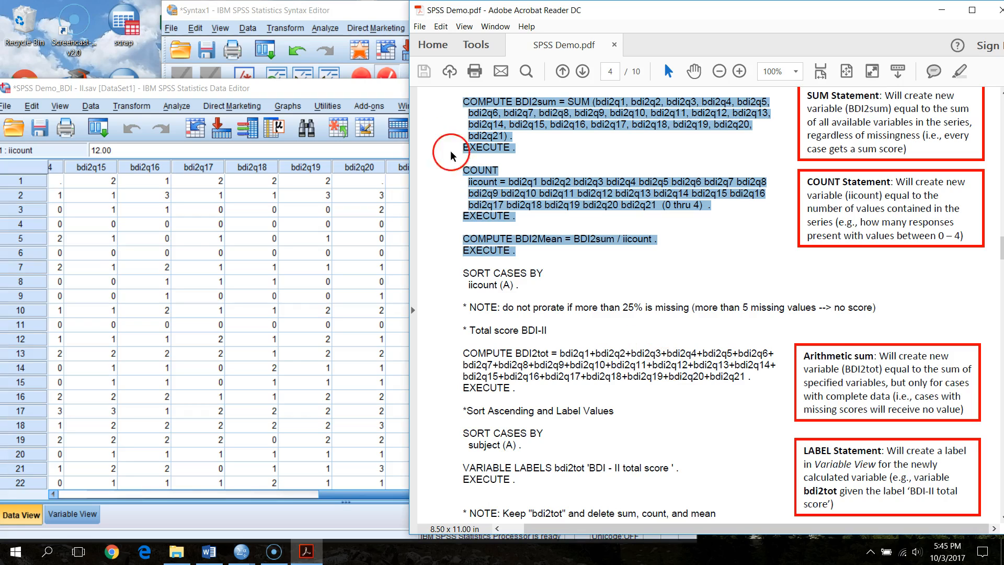
# Examine the first case's item responses across bdi2q1 to bdi2q21 for missing values, along with its iicount
pyautogui.click(386, 90)
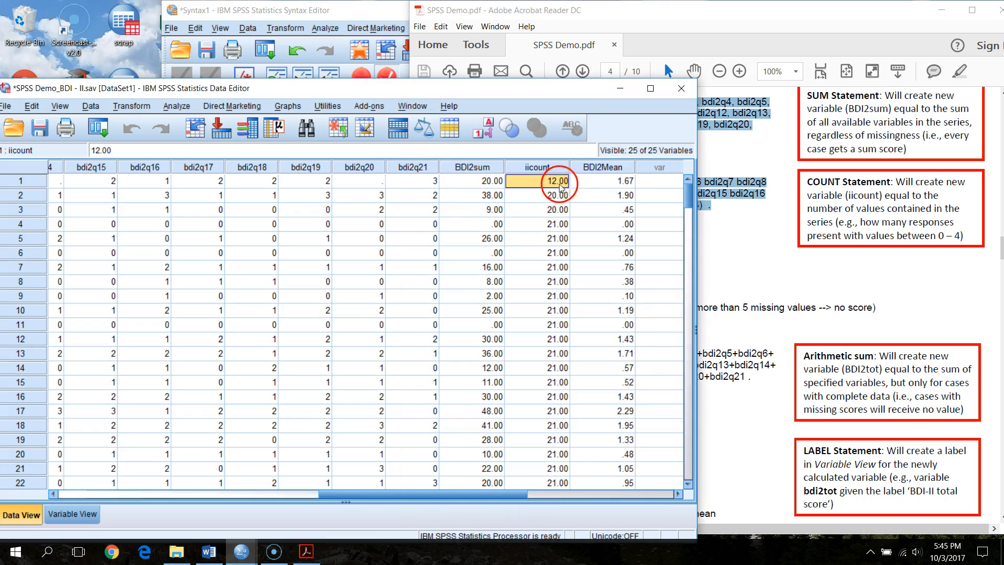
pyautogui.press('Left')
pyautogui.press('Left')
pyautogui.press('Left')
pyautogui.press('Left')
pyautogui.press('Left')
pyautogui.press('Left')
pyautogui.press('Left')
pyautogui.press('Left')
pyautogui.press('Left')
pyautogui.press('Left')
pyautogui.press('Left')
pyautogui.press('Left')
pyautogui.press('Left')
pyautogui.press('Left')
pyautogui.press('Left')
pyautogui.press('Left')
pyautogui.press('Left')
pyautogui.press('Left')
pyautogui.press('Left')
pyautogui.press('Left')
pyautogui.press('Left')
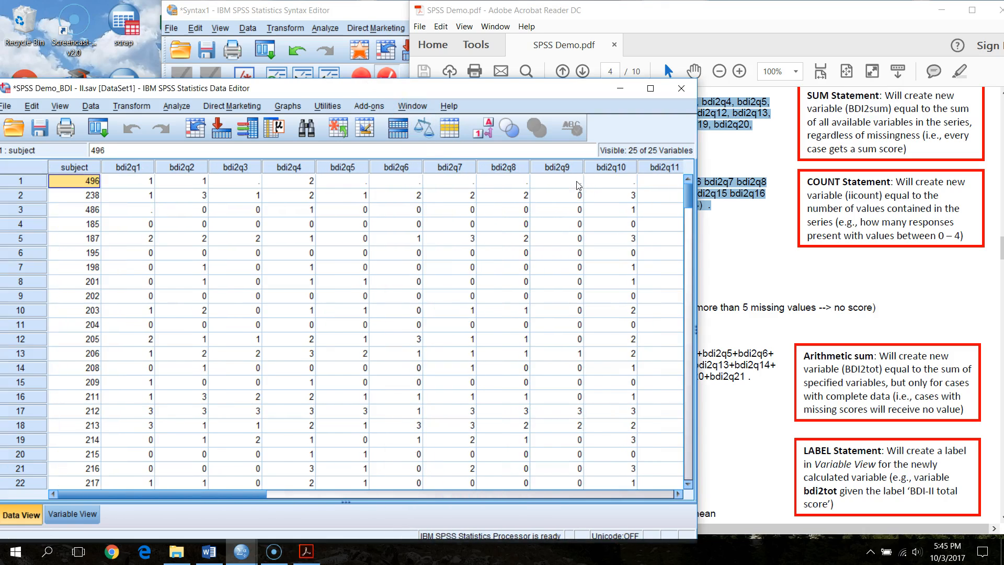
pyautogui.press('Right')
pyautogui.press('Right')
pyautogui.press('Right')
pyautogui.press('Right')
pyautogui.press('Right')
pyautogui.press('Right')
pyautogui.press('Right')
pyautogui.press('Right')
pyautogui.press('Right')
pyautogui.press('Right')
pyautogui.press('Right')
pyautogui.press('Right')
pyautogui.press('Right')
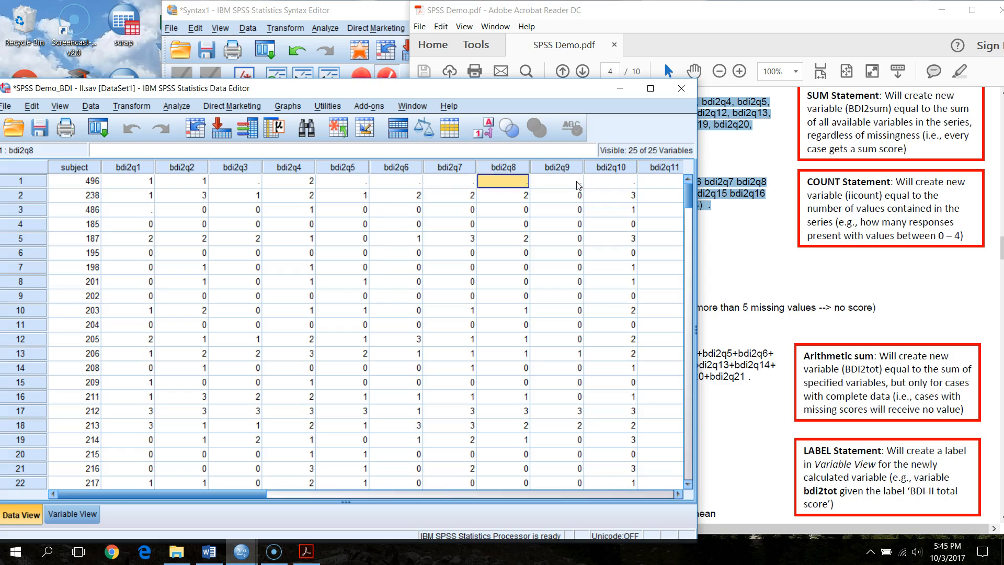
pyautogui.press('Right')
pyautogui.press('Right')
pyautogui.press('Right')
pyautogui.press('Right')
pyautogui.press('Right')
pyautogui.press('Right')
pyautogui.press('Right')
pyautogui.press('Right')
pyautogui.press('Right')
pyautogui.press('Right')
pyautogui.press('Right')
pyautogui.press('Right')
pyautogui.press('Right')
pyautogui.press('Right')
pyautogui.press('Right')
pyautogui.press('Right')
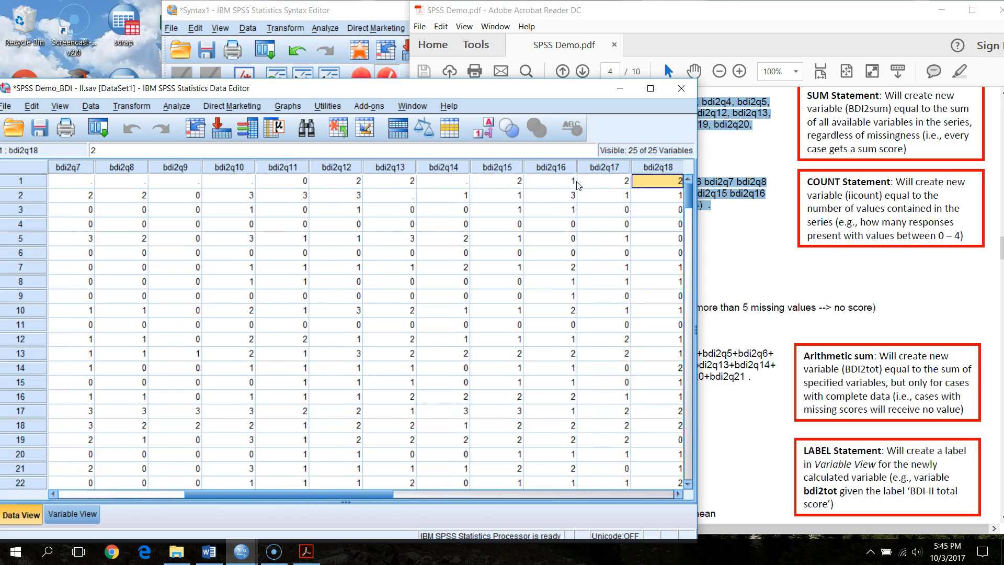
pyautogui.press('Left')
pyautogui.press('Left')
pyautogui.press('Left')
pyautogui.press('Left')
pyautogui.press('Left')
pyautogui.press('Left')
pyautogui.press('Left')
pyautogui.press('Right')
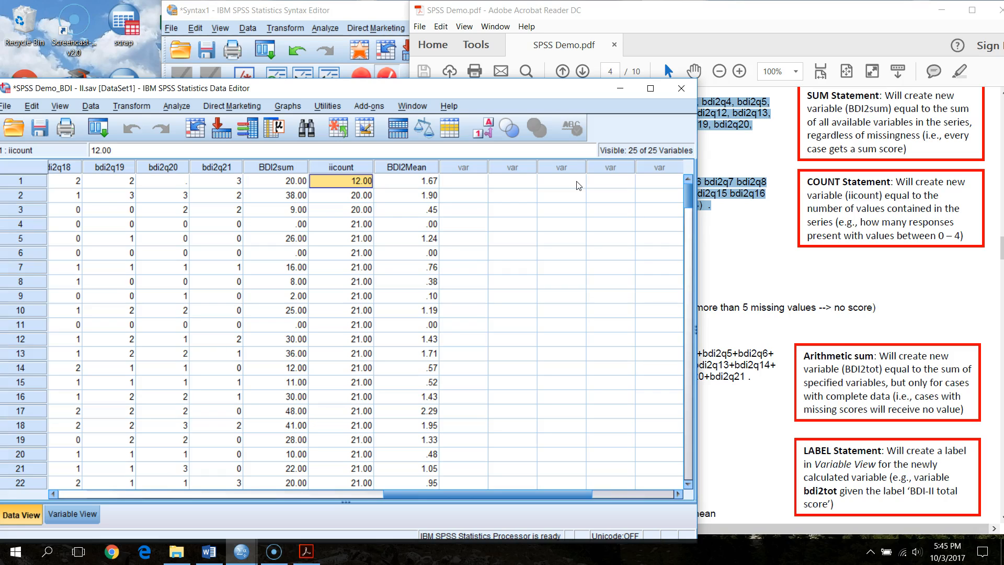
pyautogui.press('Left')
pyautogui.press('Home')
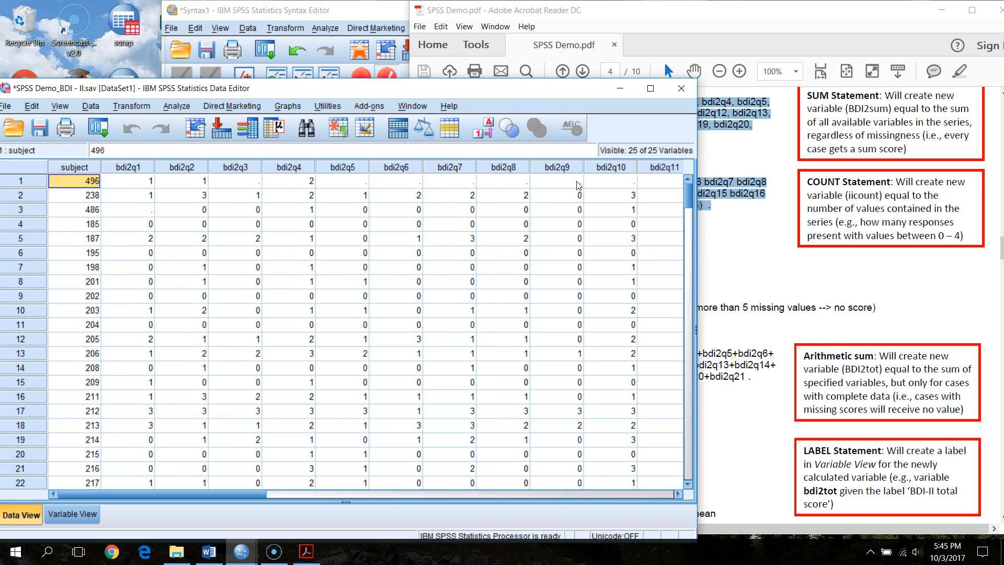
# Examine the second case's iicount and BDI2Mean and look for the missing item across bdi2q1 to bdi2q21
pyautogui.press('End')
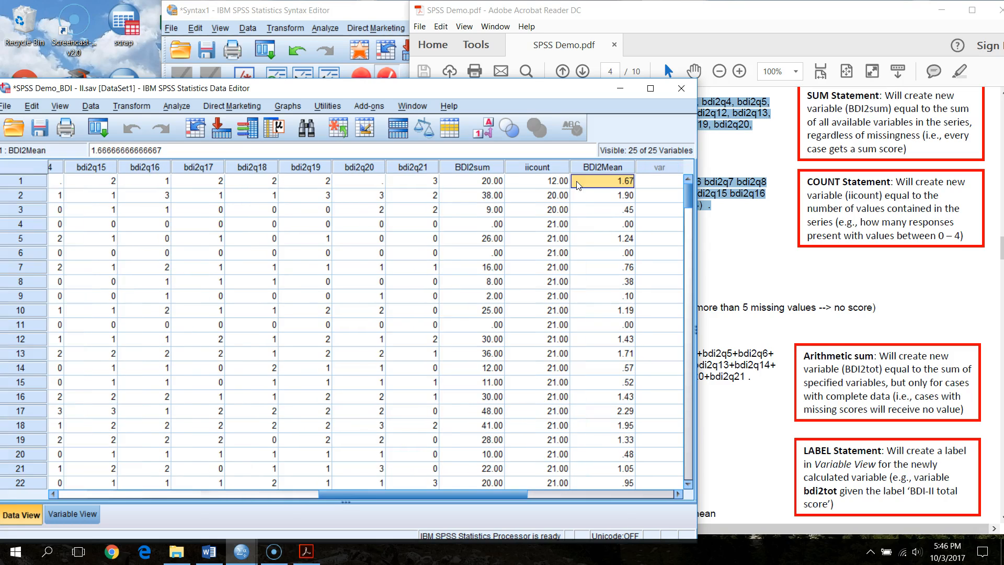
pyautogui.press('Left')
pyautogui.press('Down')
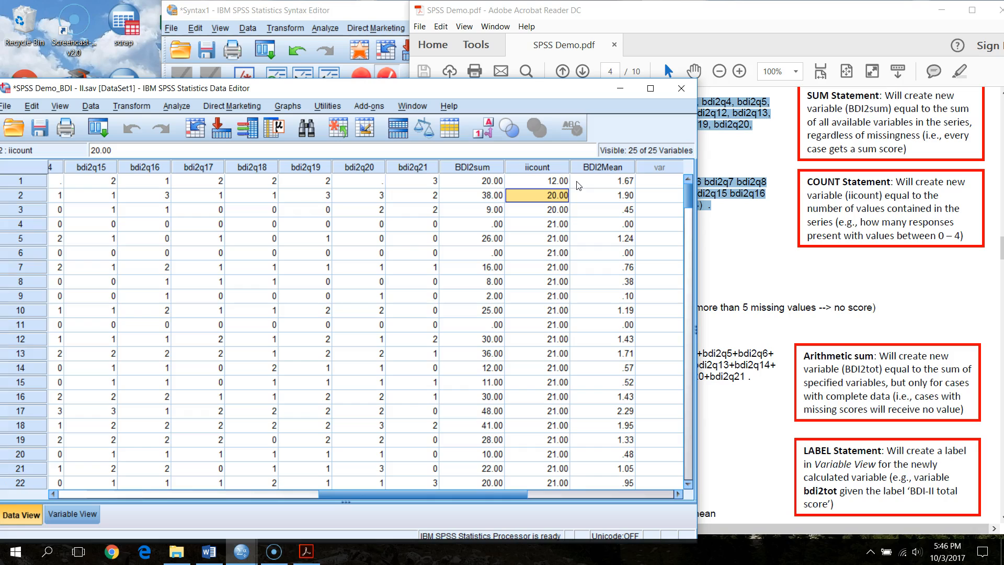
pyautogui.press('Home')
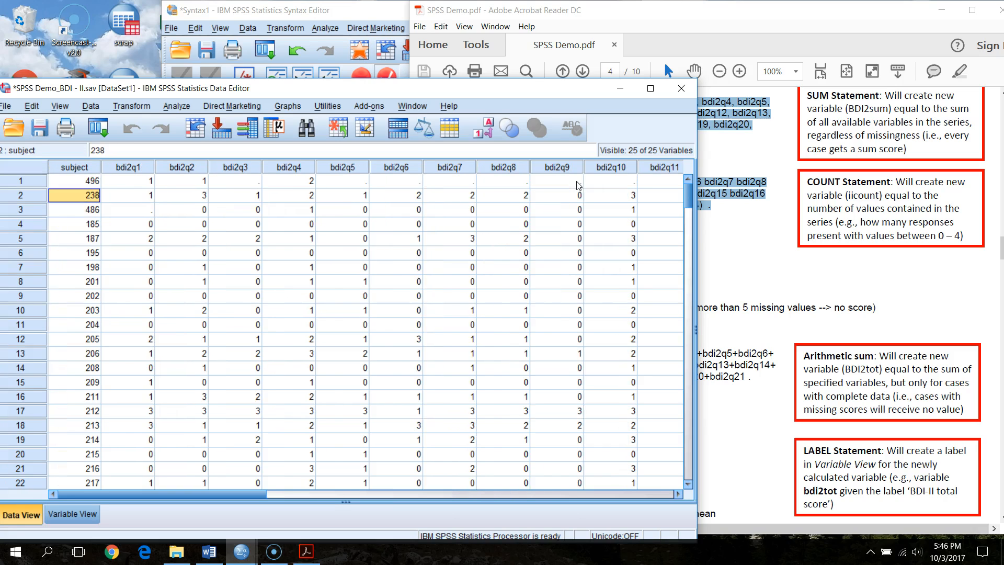
pyautogui.press('End')
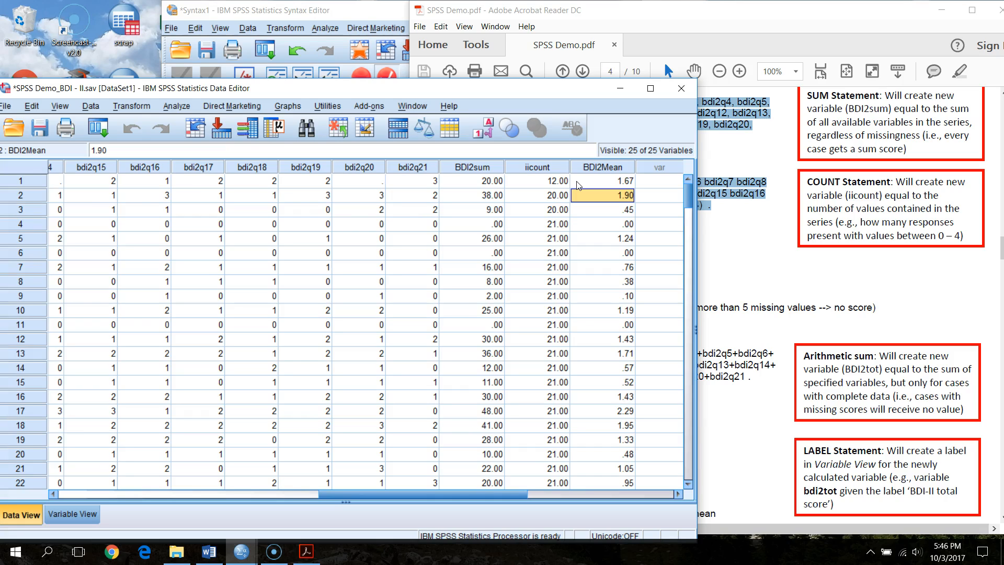
pyautogui.press('Left')
pyautogui.press('Left')
pyautogui.press('Left')
pyautogui.press('Left')
pyautogui.press('Left')
pyautogui.press('Left')
pyautogui.press('Left')
pyautogui.press('Left')
pyautogui.press('Left')
pyautogui.press('Left')
pyautogui.press('Left')
pyautogui.press('Left')
pyautogui.press('Left')
pyautogui.press('Left')
pyautogui.press('Left')
pyautogui.press('Left')
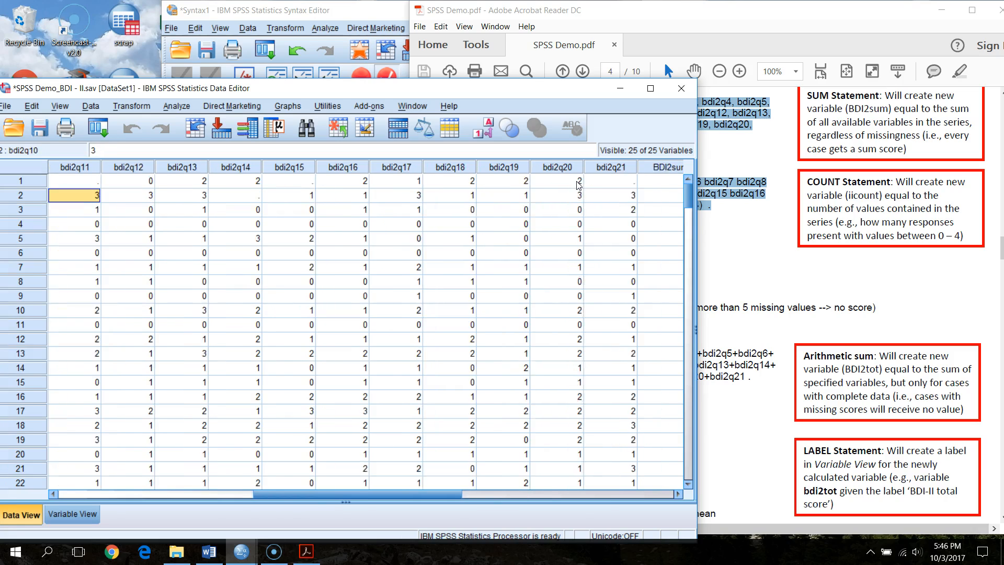
pyautogui.press('Right')
pyautogui.press('Right')
pyautogui.press('Right')
pyautogui.press('Right')
pyautogui.press('Right')
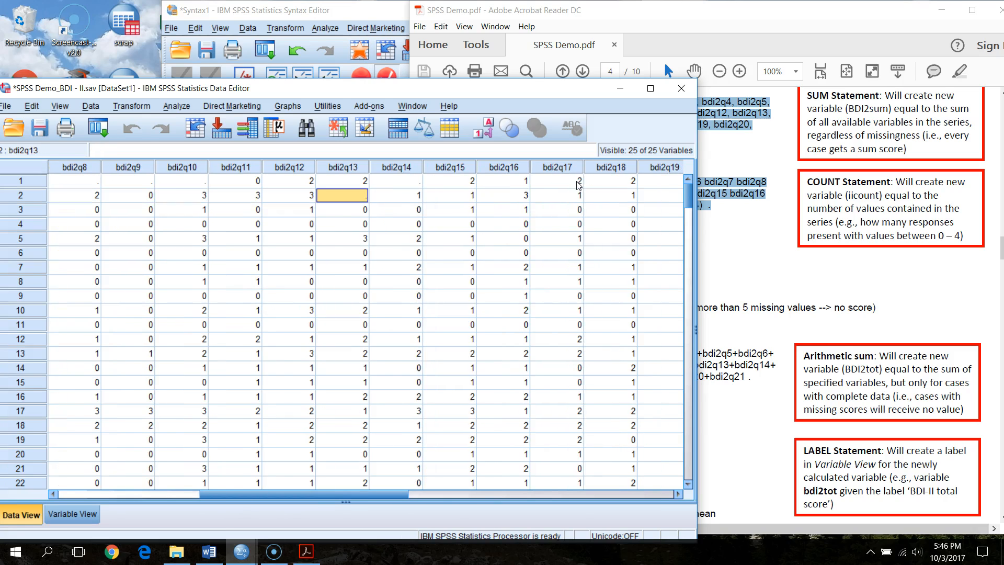
pyautogui.press('Right')
pyautogui.press('Right')
pyautogui.press('Right')
pyautogui.press('Right')
pyautogui.press('Right')
pyautogui.press('Right')
pyautogui.press('Right')
pyautogui.press('Right')
pyautogui.press('Right')
pyautogui.press('Right')
pyautogui.press('Right')
pyautogui.press('Right')
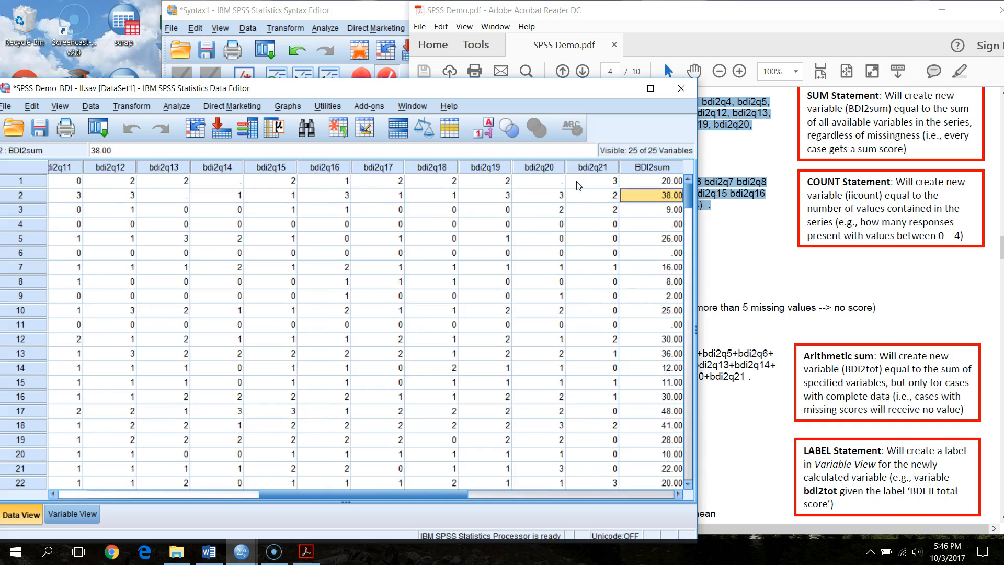
pyautogui.press('Left')
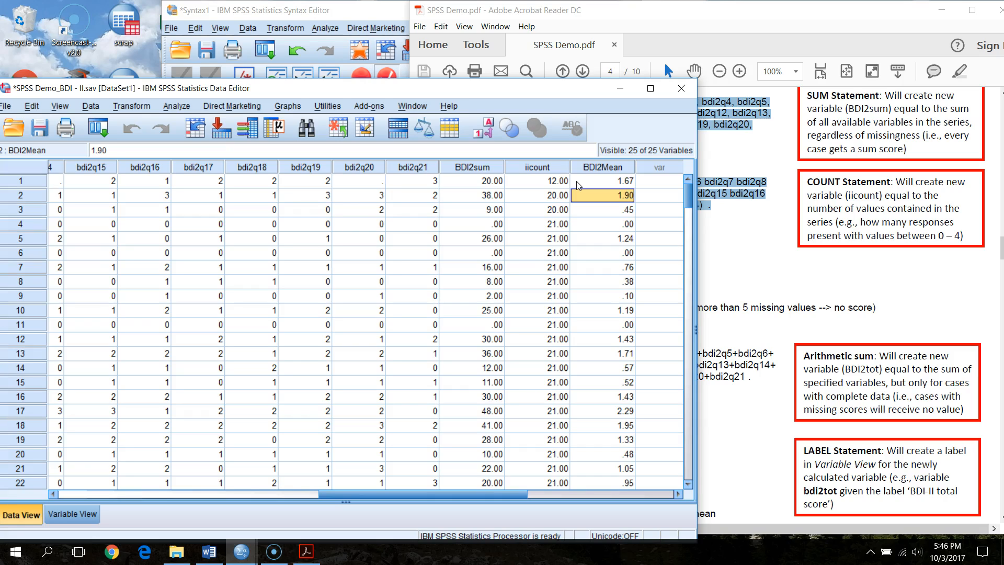
# Check the third case's iicount and BDI2Mean and locate its missing item in the response columns
pyautogui.press('Down')
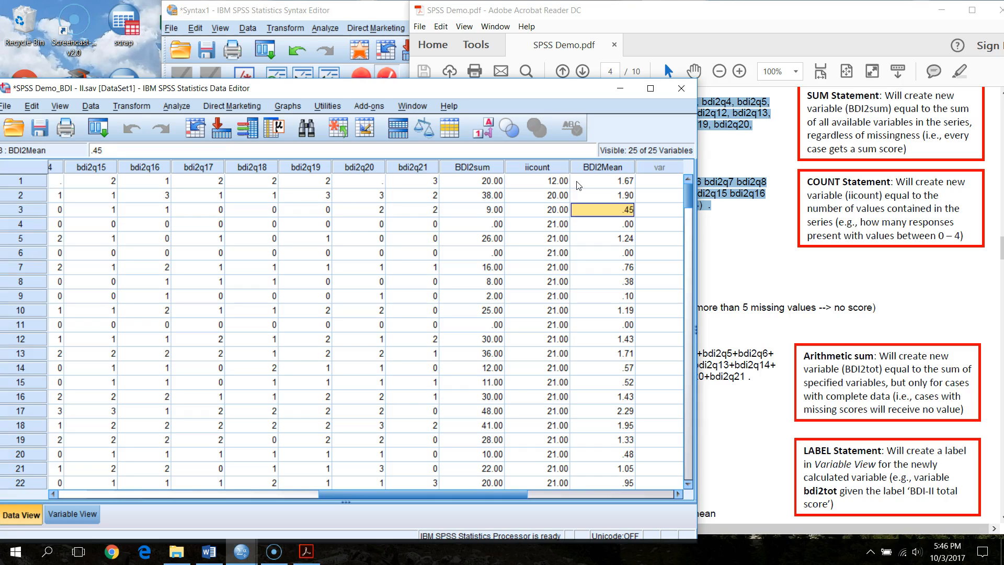
pyautogui.press('Left')
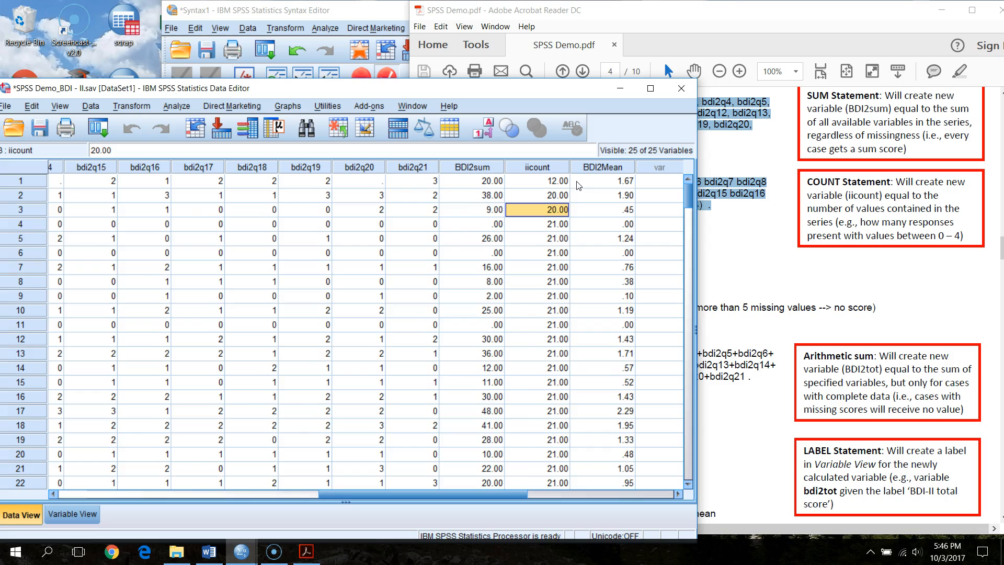
pyautogui.press('Home')
pyautogui.press('Right')
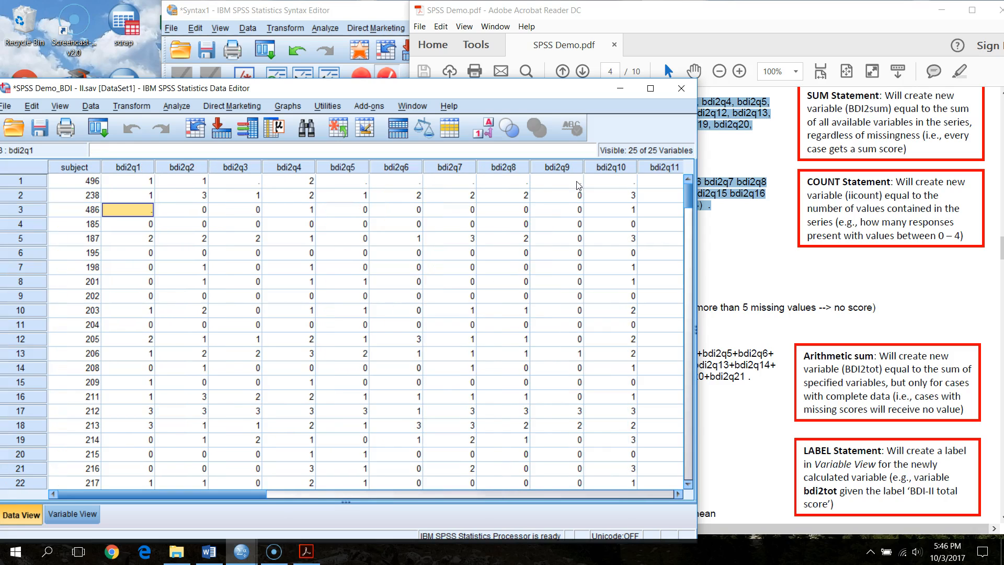
pyautogui.press('End')
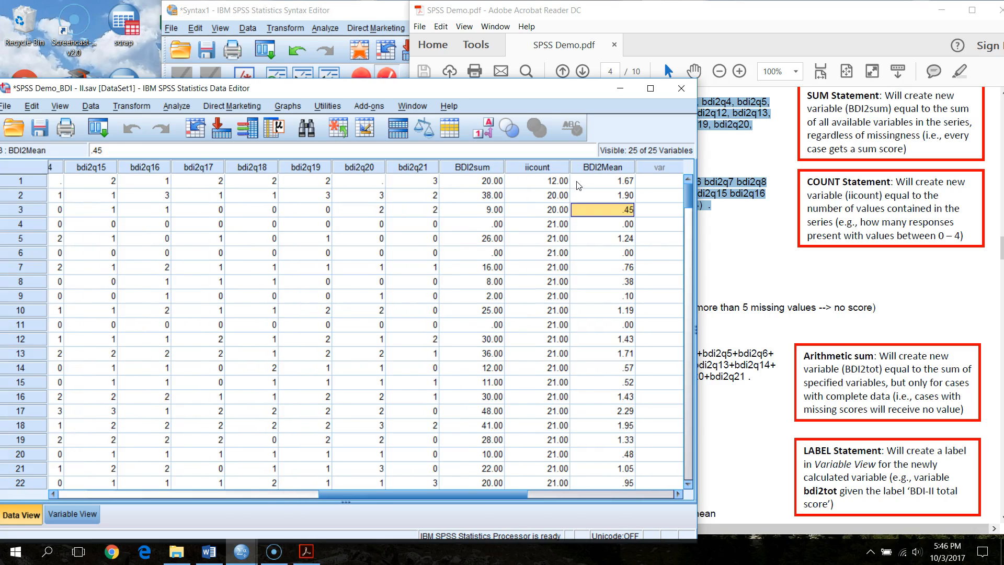
pyautogui.press('Home')
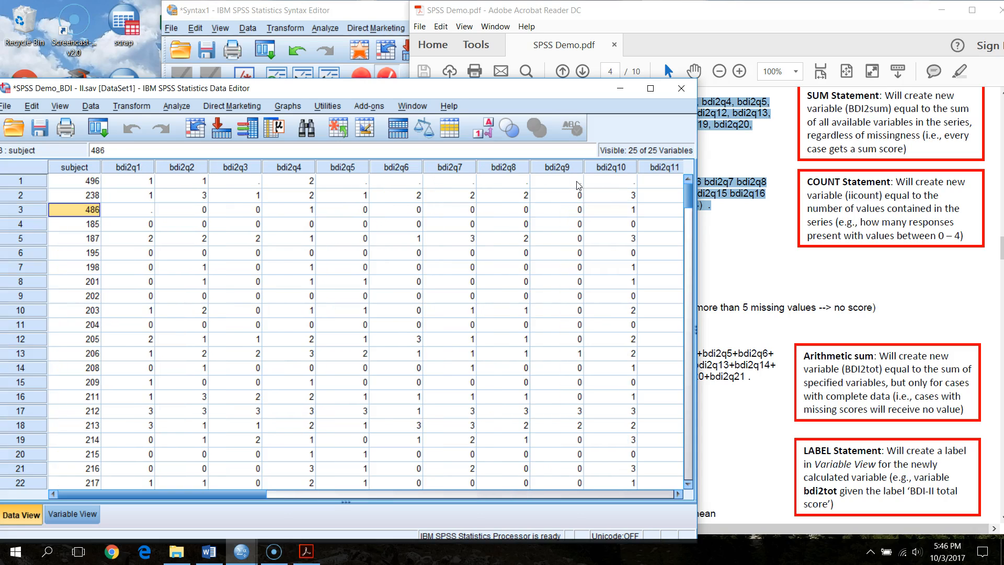
pyautogui.press('Right')
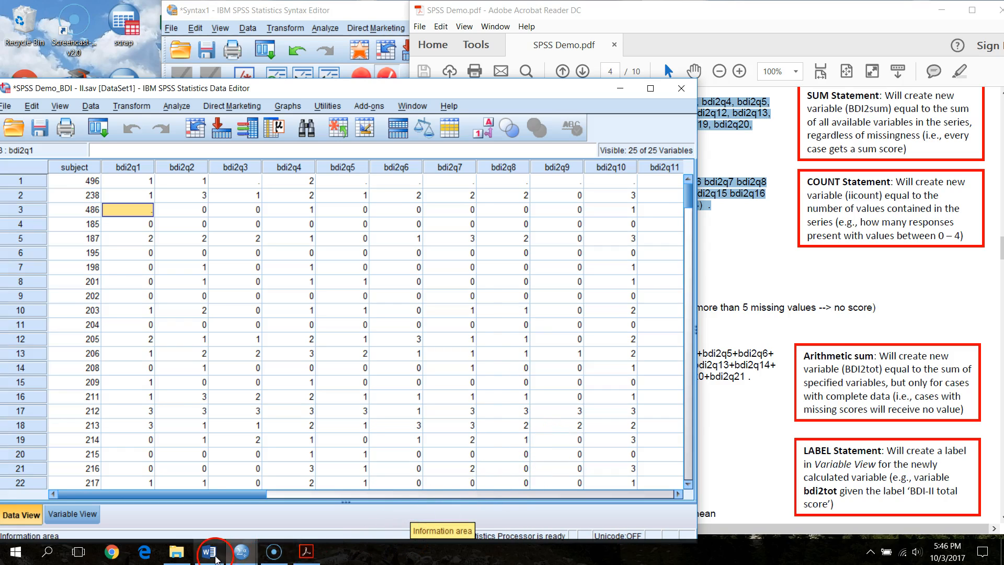
# Switch to Word's Tracking Form_Questionnaire Prorating document and review the table columns for logging prorated items
pyautogui.click(209, 552)
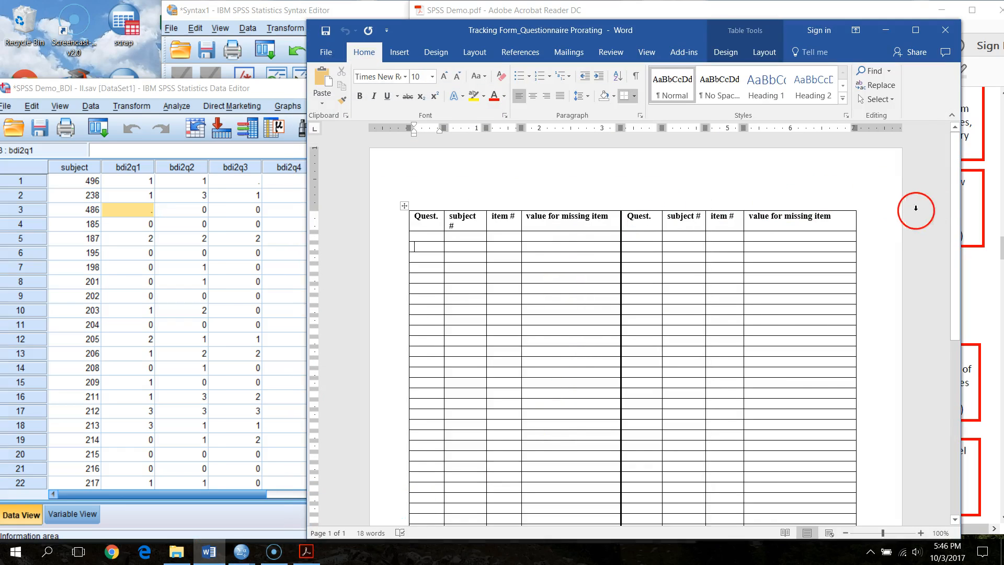
pyautogui.scroll(-1, 958, 191)
pyautogui.moveTo(953, 202); pyautogui.dragTo(952, 208)
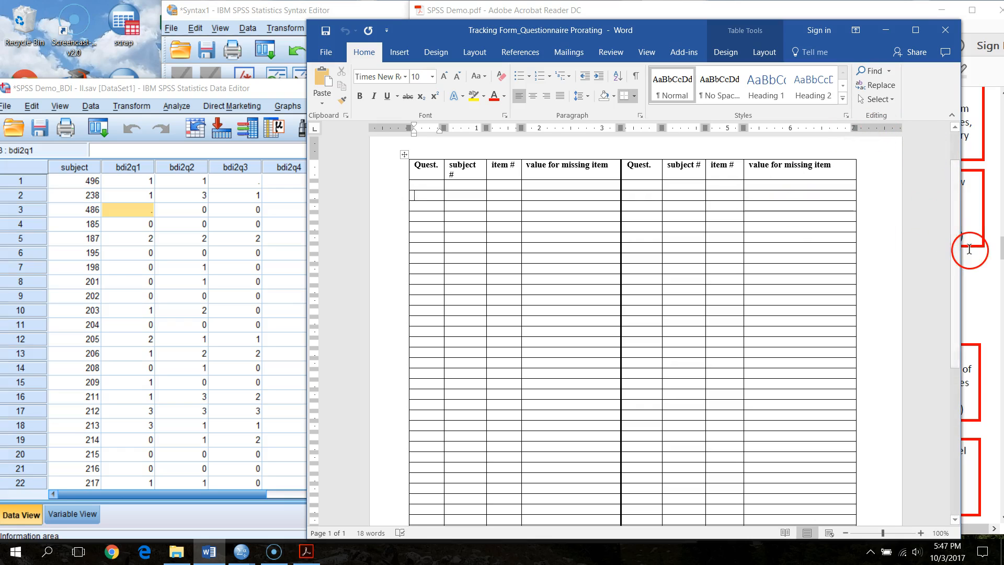
pyautogui.moveTo(957, 258); pyautogui.dragTo(959, 209)
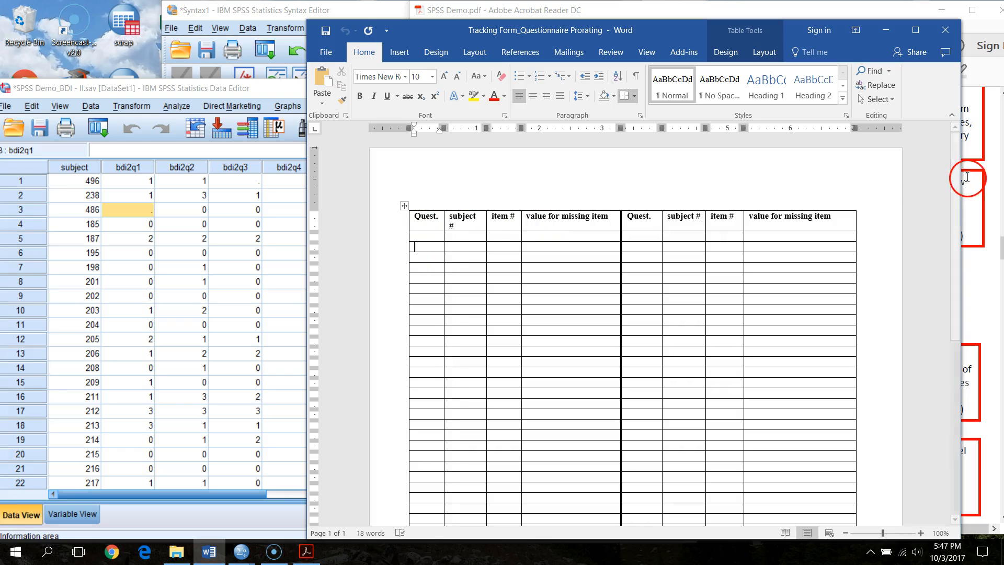
pyautogui.moveTo(958, 184)
pyautogui.mouseDown()
pyautogui.moveTo(957, 219)
pyautogui.moveTo(958, 201)
pyautogui.mouseUp()
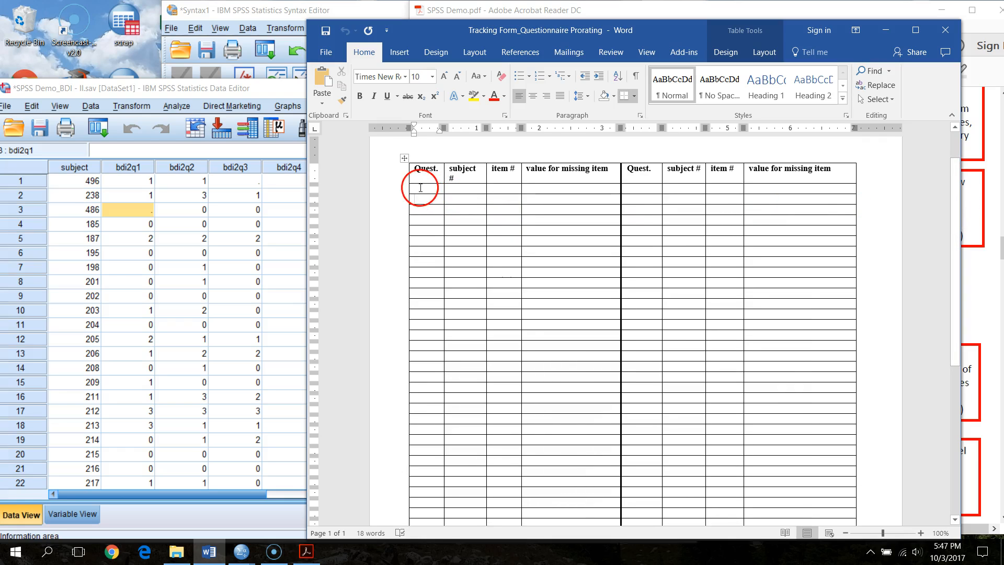
# Relate the tracking form's Quest., subject # and item # columns to the second case in the SPSS data
pyautogui.click(84, 194)
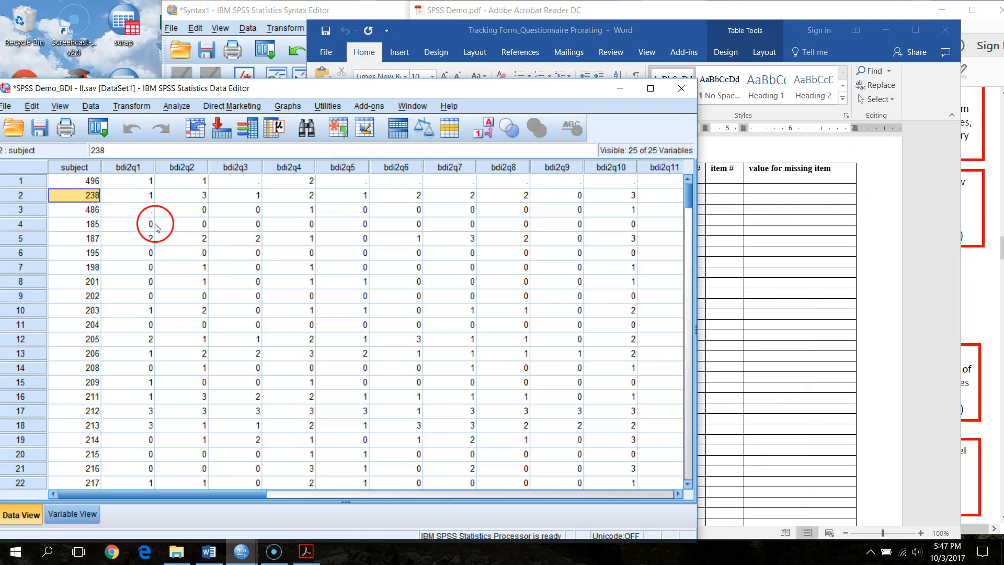
pyautogui.click(925, 204)
pyautogui.click(427, 187)
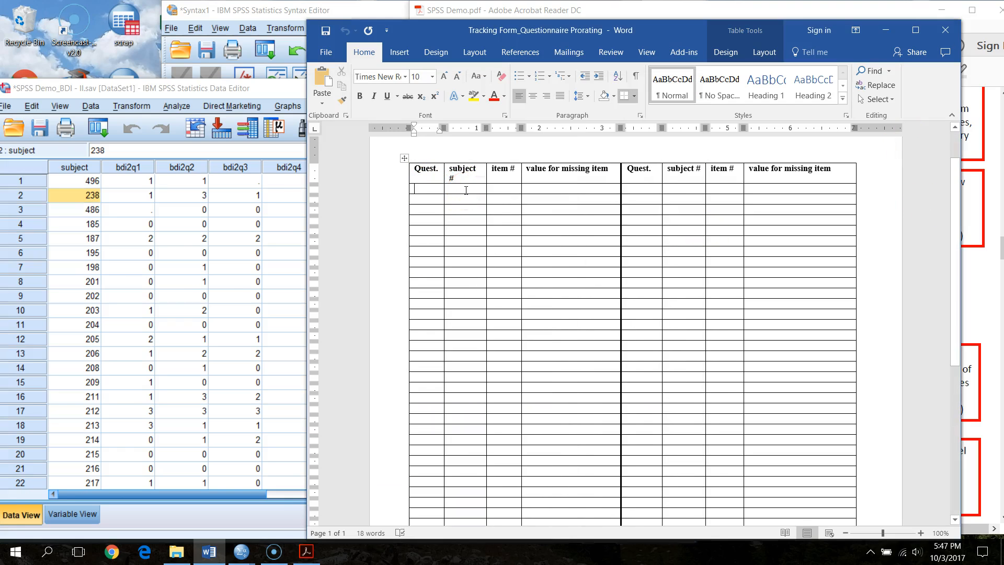
pyautogui.click(265, 90)
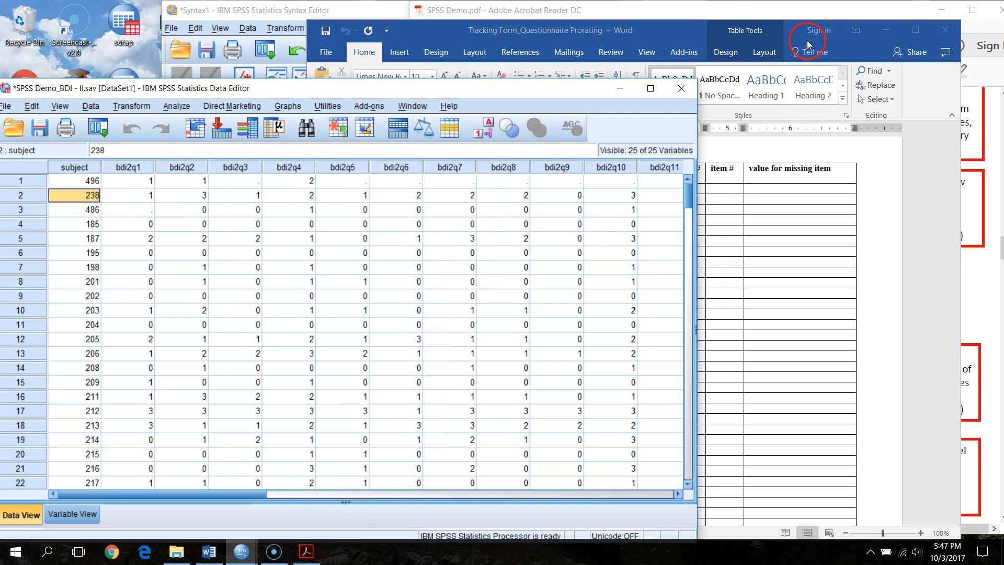
pyautogui.click(658, 39)
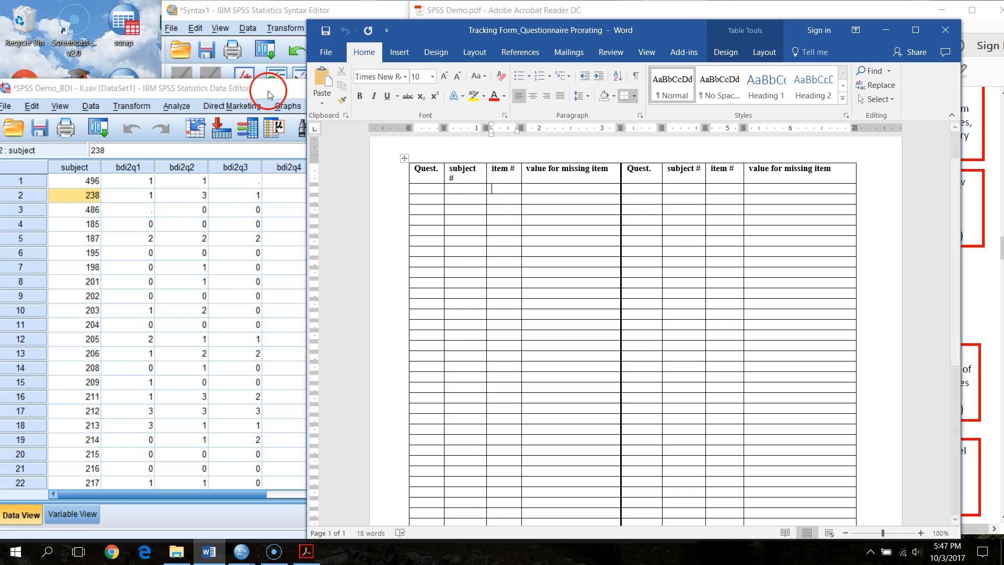
# Find the second case's bdi2q13 item and BDI2Mean that the form would record, view the third case, and minimize the tracking form
pyautogui.click(268, 89)
pyautogui.moveTo(226, 494); pyautogui.dragTo(359, 491)
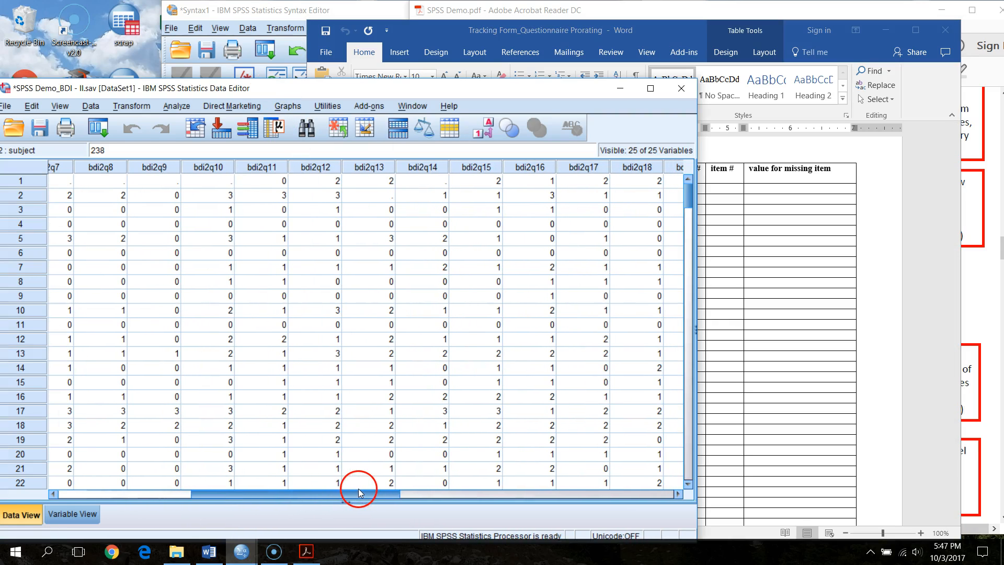
pyautogui.click(663, 35)
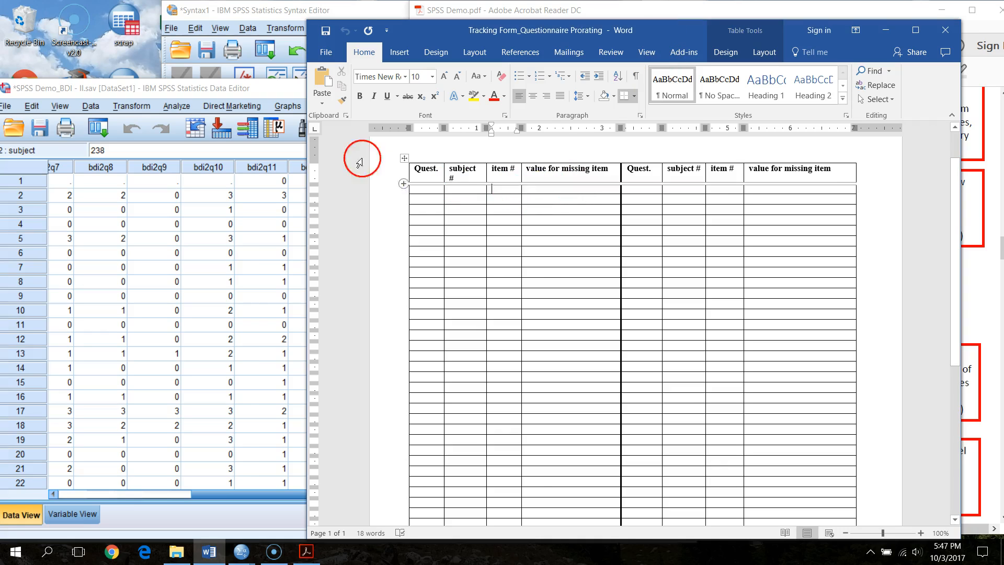
pyautogui.click(276, 93)
pyautogui.click(382, 199)
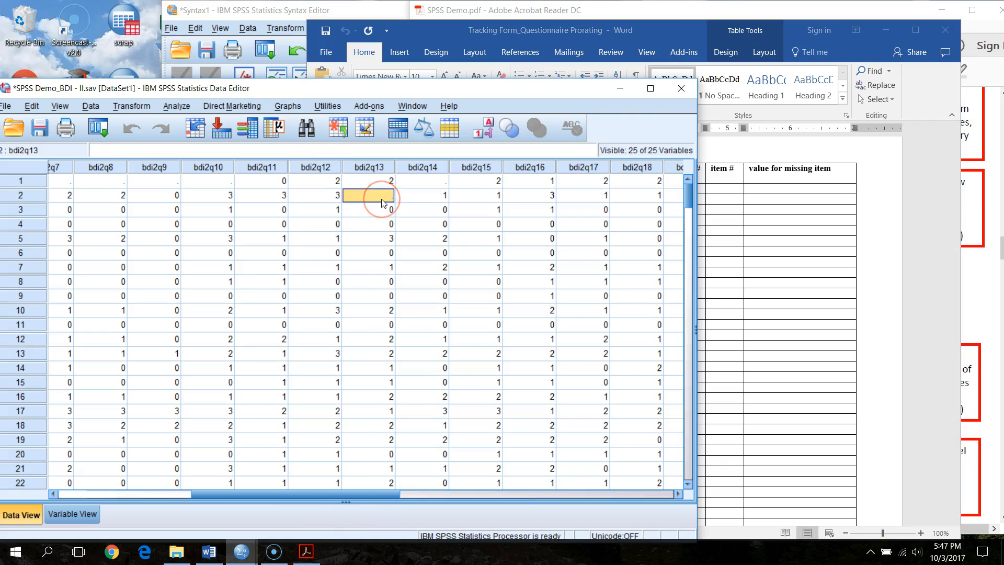
pyautogui.hotkey('ctrl', 'Right')
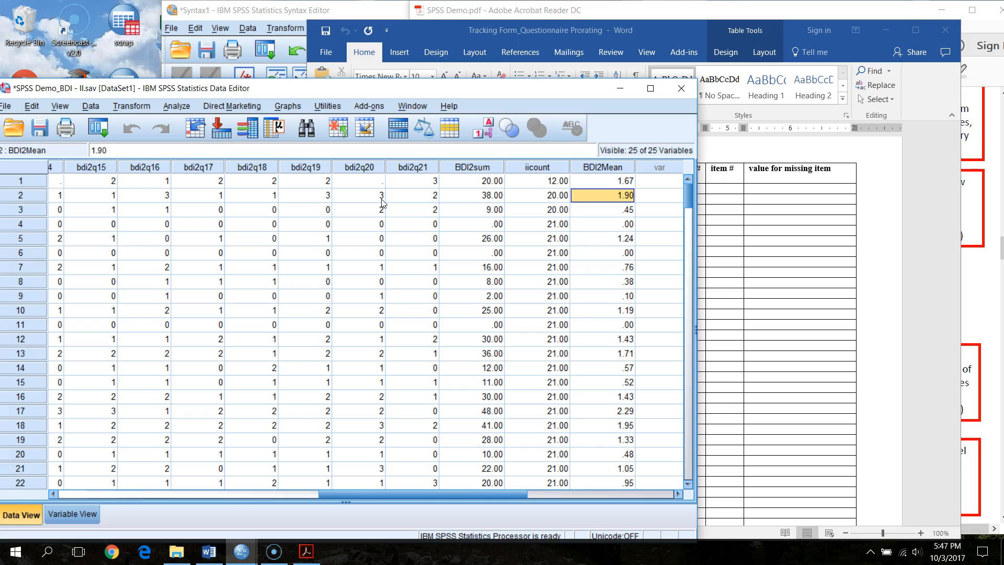
pyautogui.press('Down')
pyautogui.press('Home')
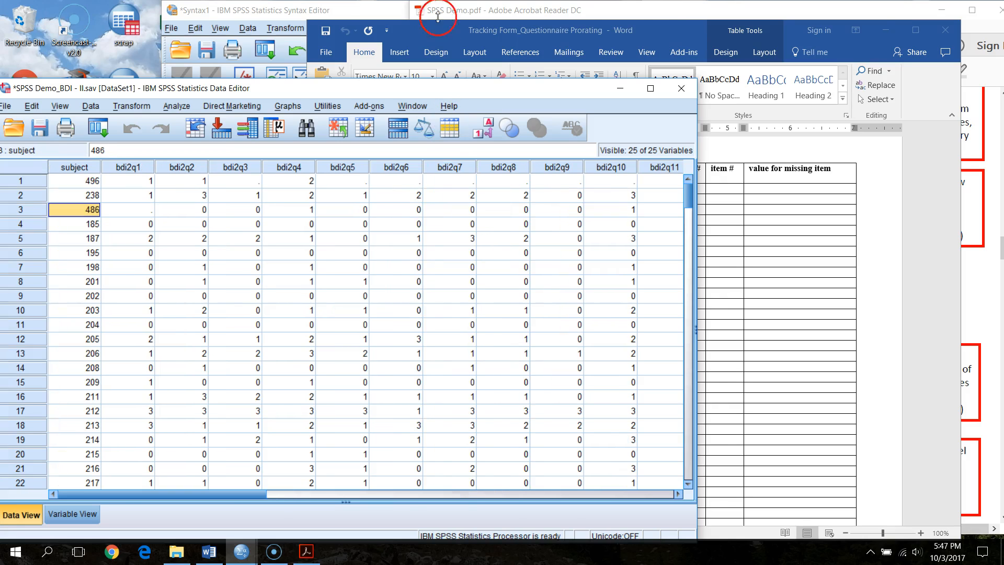
pyautogui.click(669, 38)
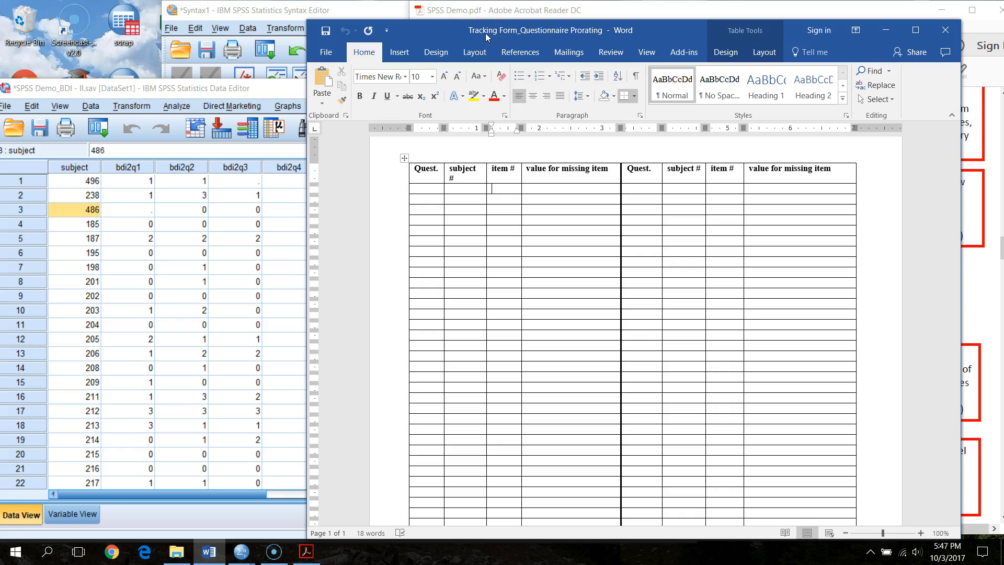
pyautogui.click(885, 33)
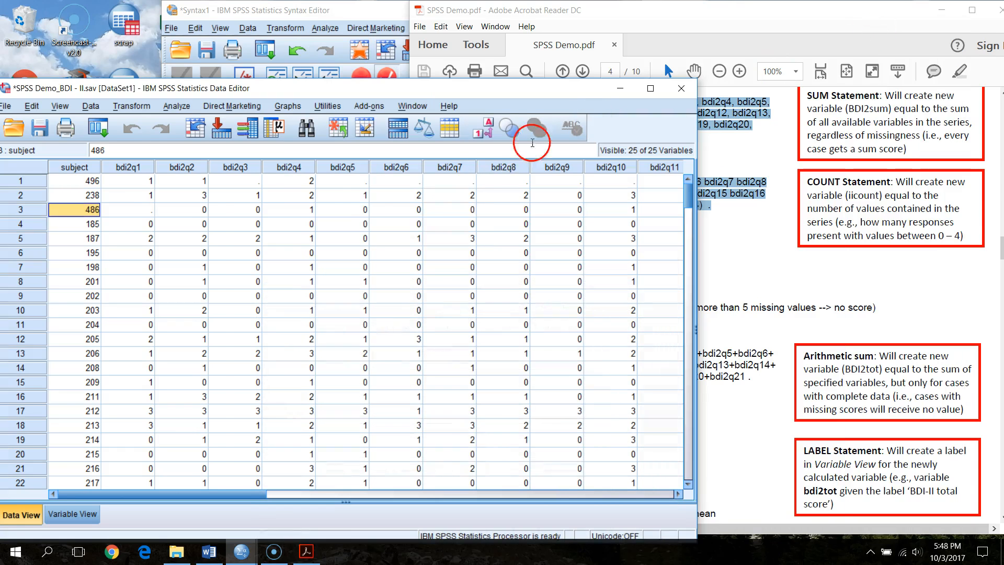
# Recheck the second case's BDI2Mean and fill in its missing bdi2q13 value with 2
pyautogui.click(134, 196)
pyautogui.hotkey('ctrl', 'Right')
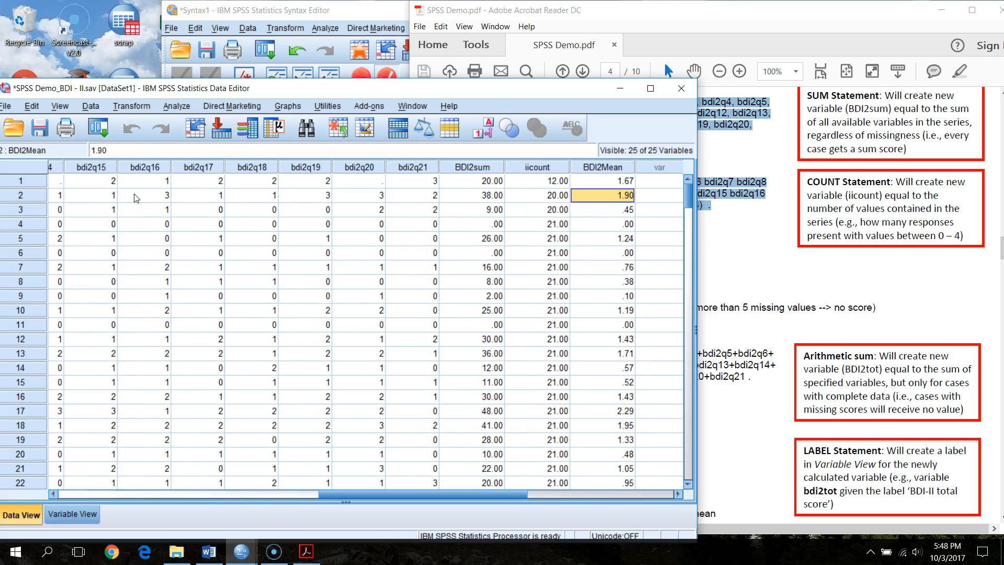
pyautogui.press('Left')
pyautogui.press('Left')
pyautogui.press('Left')
pyautogui.press('Left')
pyautogui.press('Left')
pyautogui.press('Left')
pyautogui.press('Left')
pyautogui.press('Left')
pyautogui.press('Left')
pyautogui.press('Left')
pyautogui.press('Left')
pyautogui.press('Left')
pyautogui.press('Left')
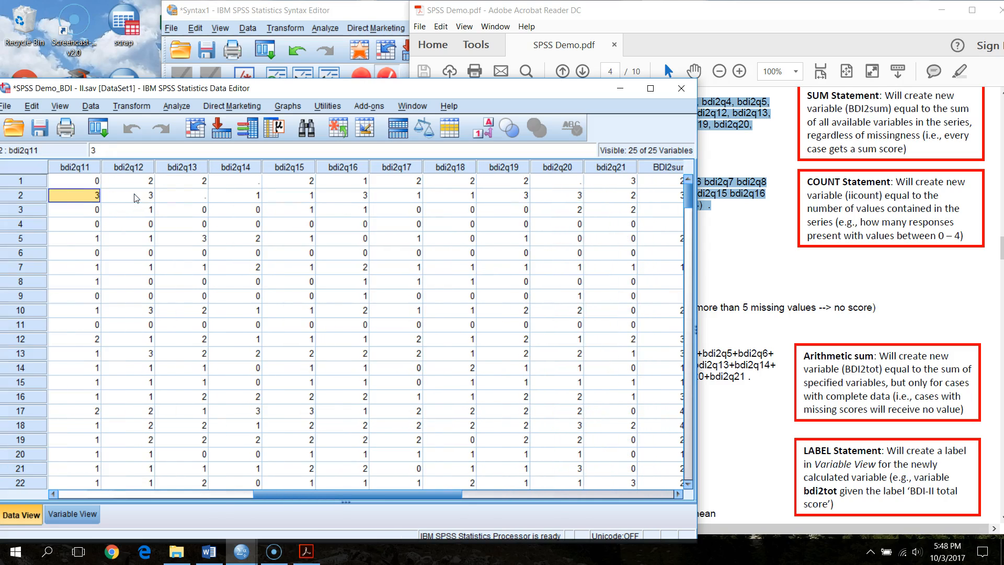
pyautogui.press('Right')
pyautogui.press('Right')
pyautogui.hotkey('ctrl', 'Right')
pyautogui.press('Left')
pyautogui.press('Left')
pyautogui.press('Left')
pyautogui.press('Left')
pyautogui.press('Left')
pyautogui.press('Left')
pyautogui.press('Left')
pyautogui.press('Left')
pyautogui.press('Left')
pyautogui.press('Left')
pyautogui.press('Left')
pyautogui.press('Left')
pyautogui.press('Left')
pyautogui.press('Left')
pyautogui.press('Left')
pyautogui.press('Right')
pyautogui.press('Right')
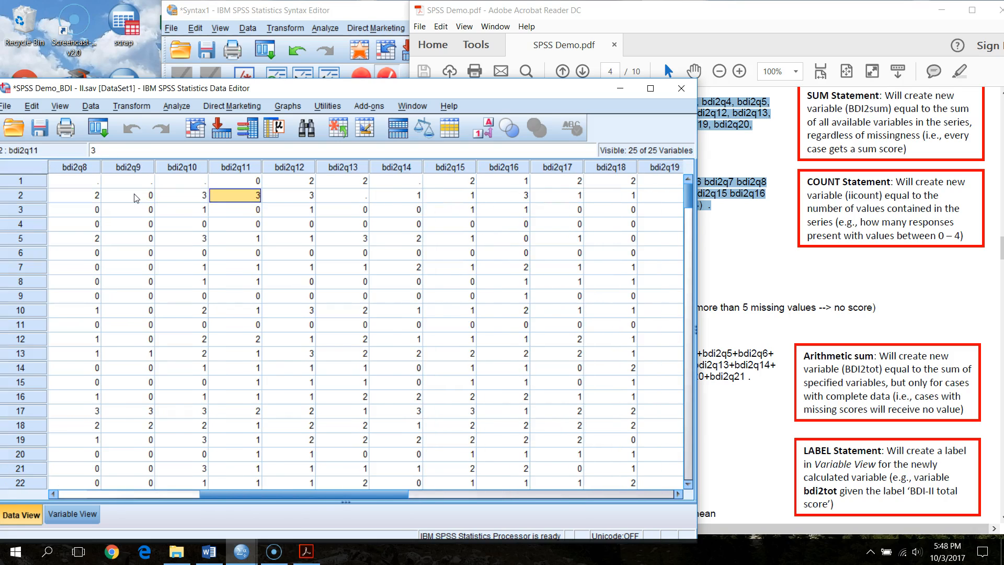
pyautogui.press('Right')
pyautogui.press('Right')
pyautogui.write('2')
pyautogui.press('Return')
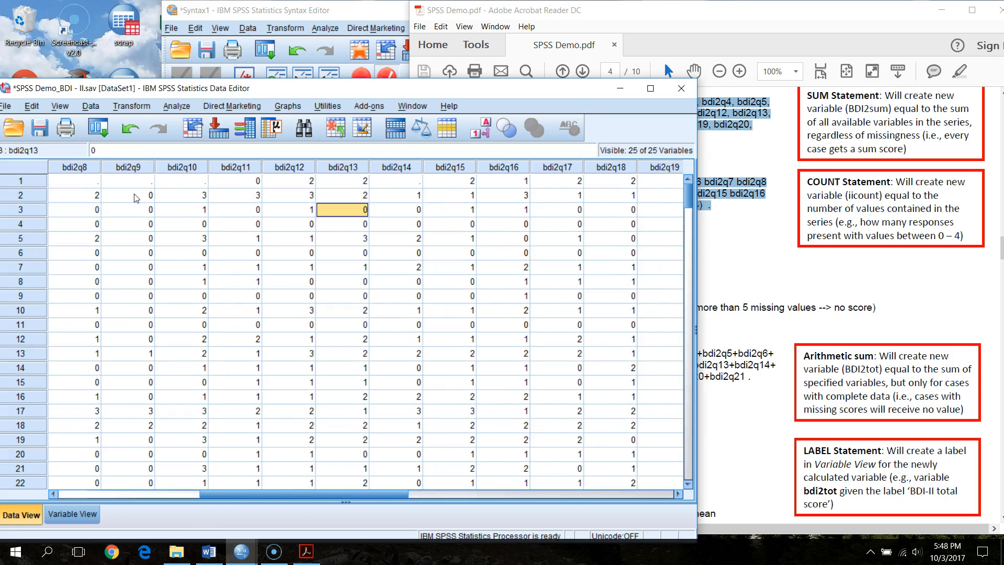
# Fill in the third case's missing bdi2q1 value with 1 and check the iicount values of the cases below it
pyautogui.press('Home')
pyautogui.press('Right')
pyautogui.write('1')
pyautogui.press('Right')
pyautogui.press('End')
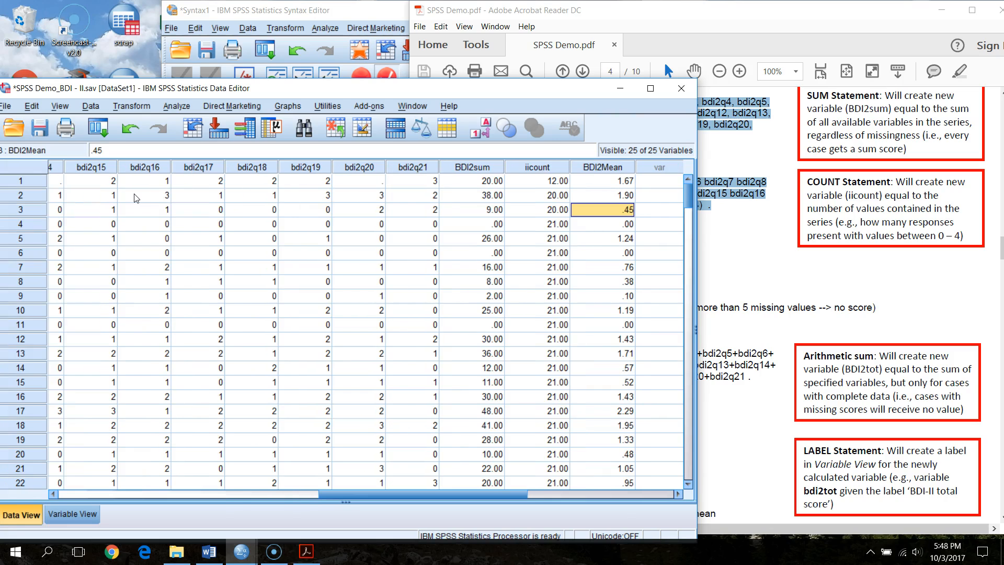
pyautogui.moveTo(554, 224); pyautogui.dragTo(553, 296)
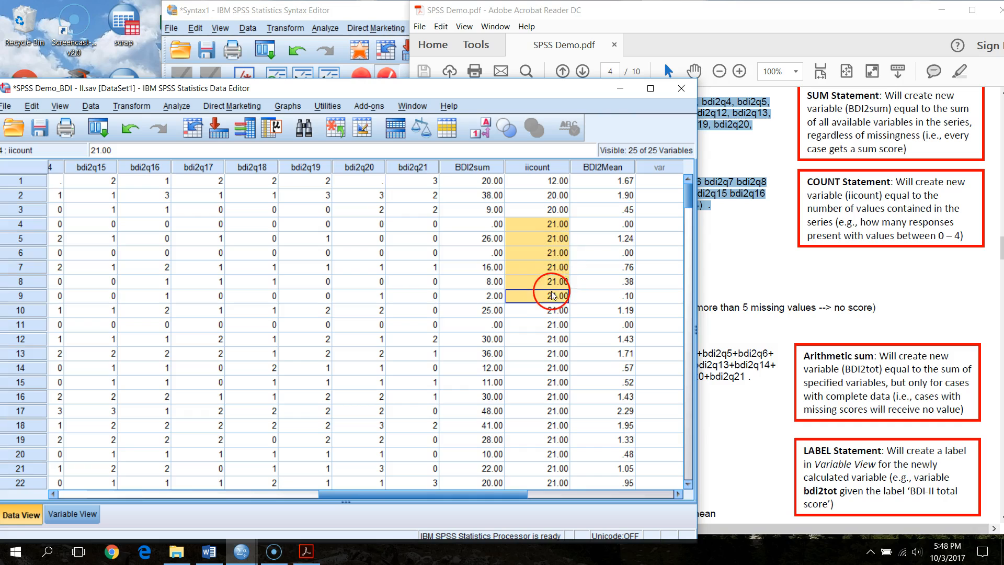
# Check the iicount values of the second and third cases
pyautogui.click(566, 208)
pyautogui.click(568, 195)
pyautogui.click(567, 212)
pyautogui.click(568, 194)
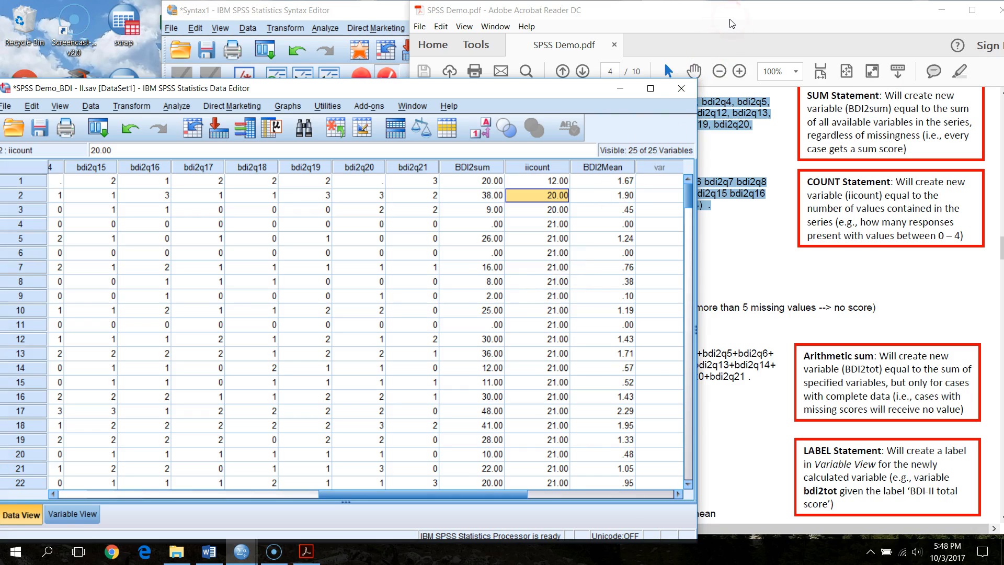
# Read the demo PDF's note on not prorating cases with more than 25% missing values
pyautogui.click(730, 21)
pyautogui.scroll(-1, 528, 351)
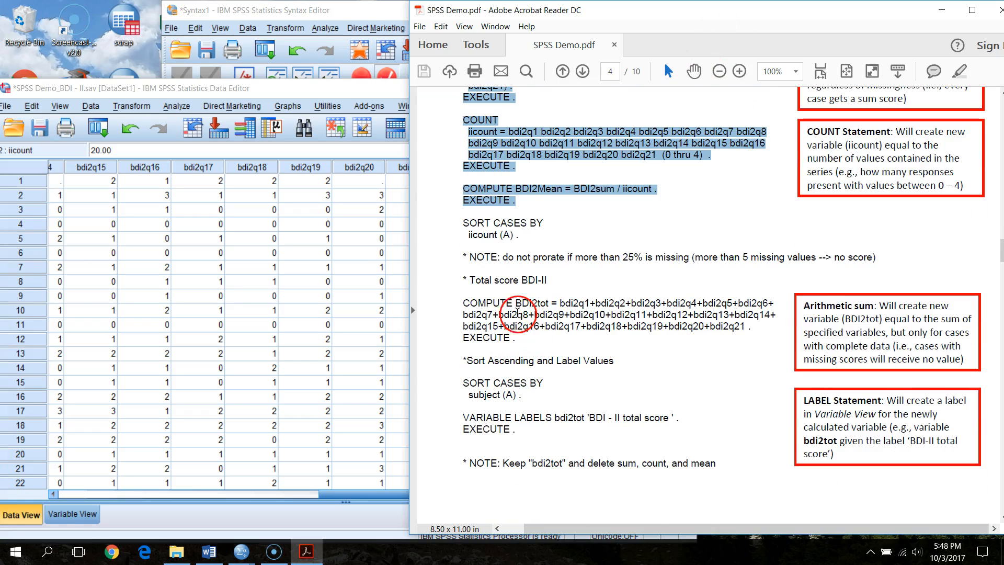
pyautogui.moveTo(463, 258); pyautogui.dragTo(872, 258)
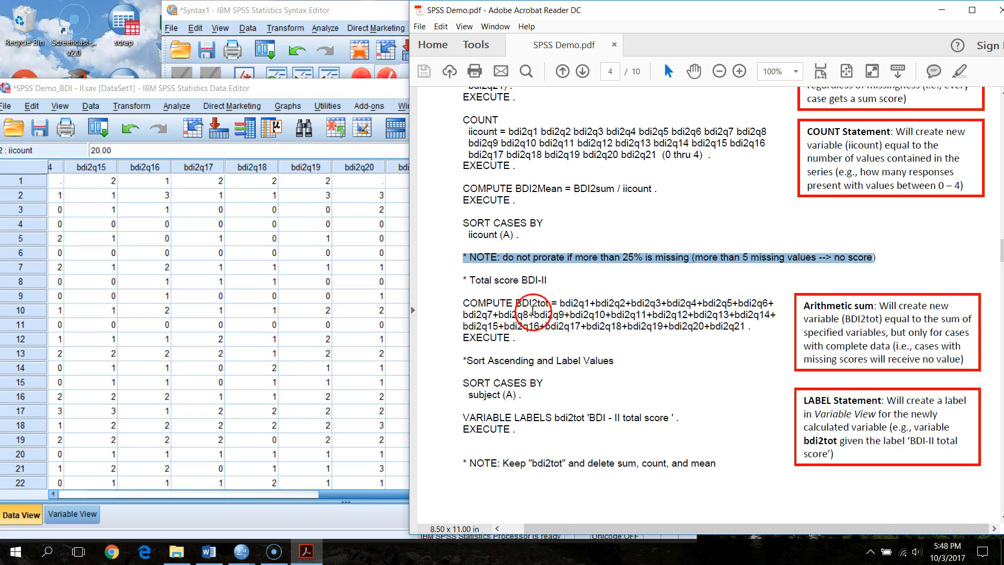
pyautogui.scroll(-2, 502, 314)
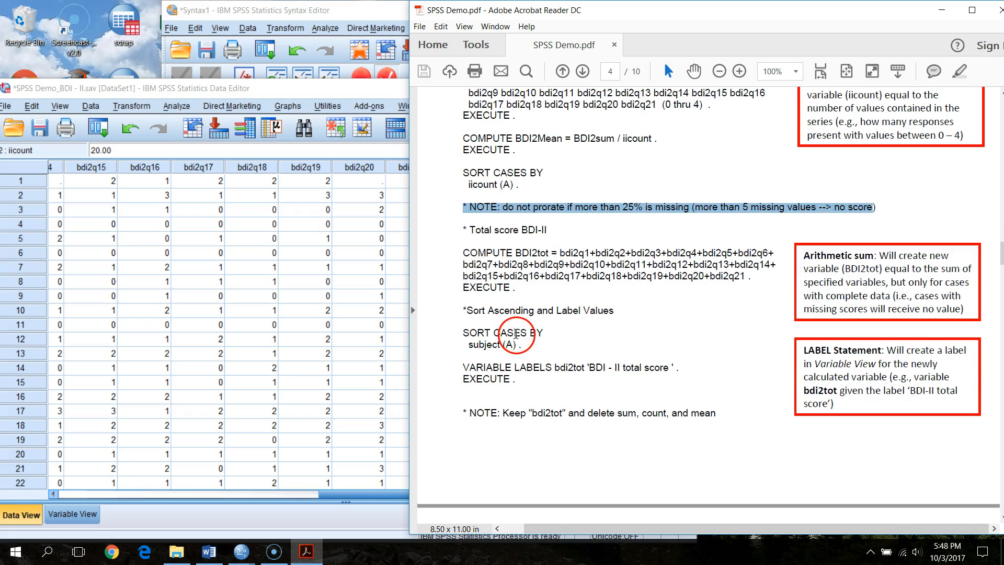
pyautogui.click(461, 230)
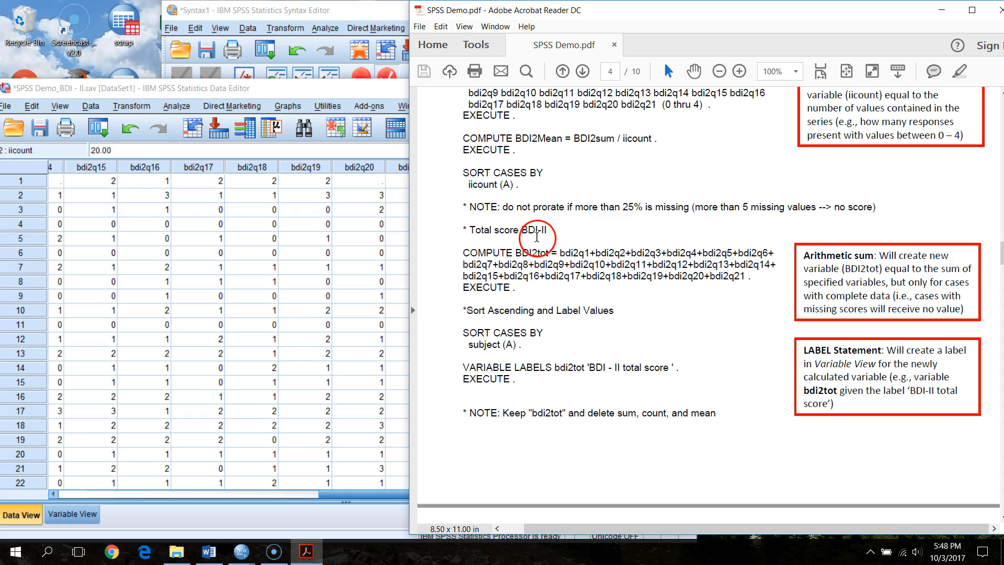
# Compare the PDF's prorating syntax with the COMPUTE BDI2tot statement in the Total score BDI-II section
pyautogui.scroll(3, 541, 337)
pyautogui.scroll(3, 542, 340)
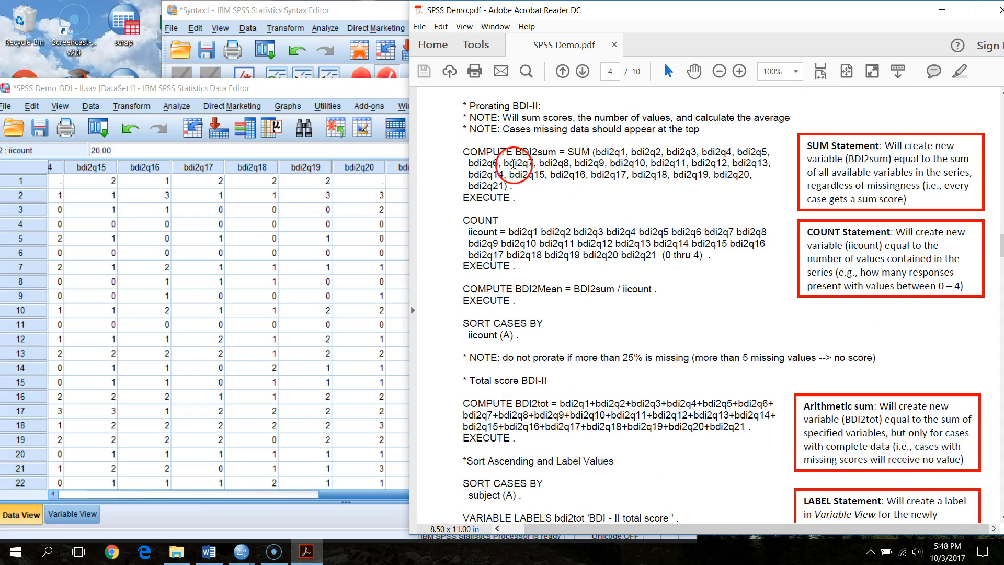
pyautogui.scroll(-3, 617, 435)
pyautogui.scroll(-1, 609, 447)
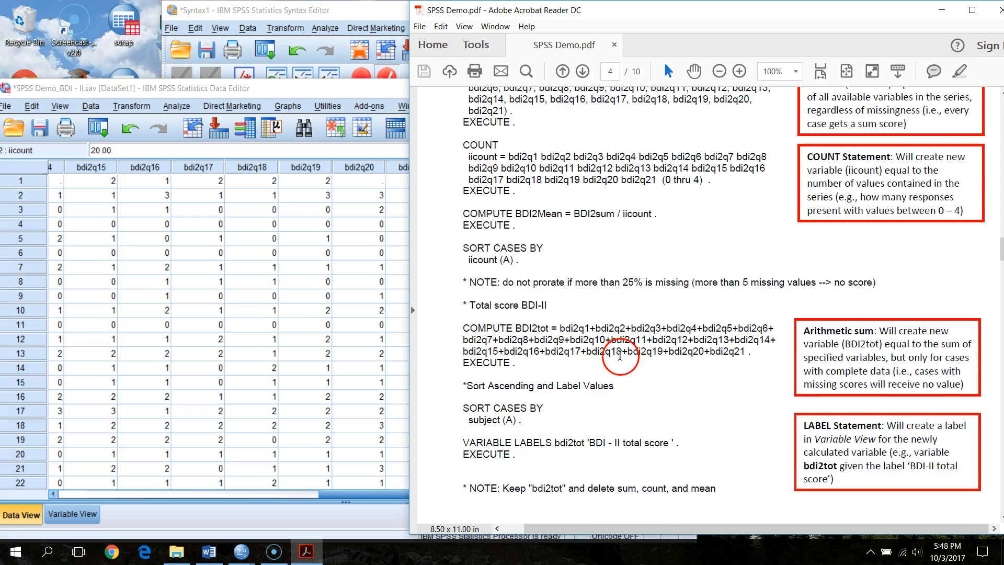
pyautogui.scroll(-3, 602, 356)
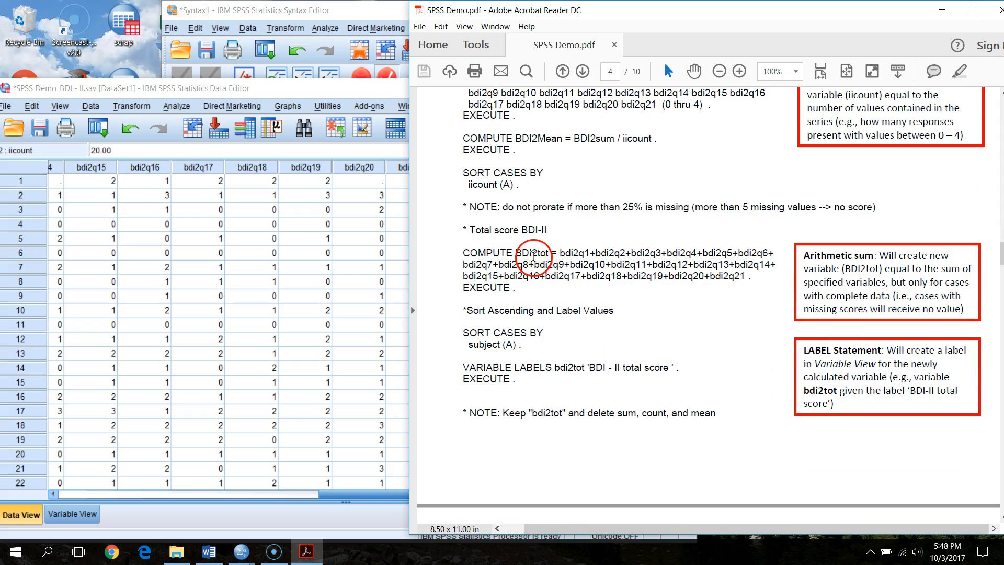
pyautogui.moveTo(517, 252); pyautogui.dragTo(543, 251)
pyautogui.click(599, 310)
pyautogui.click(591, 255)
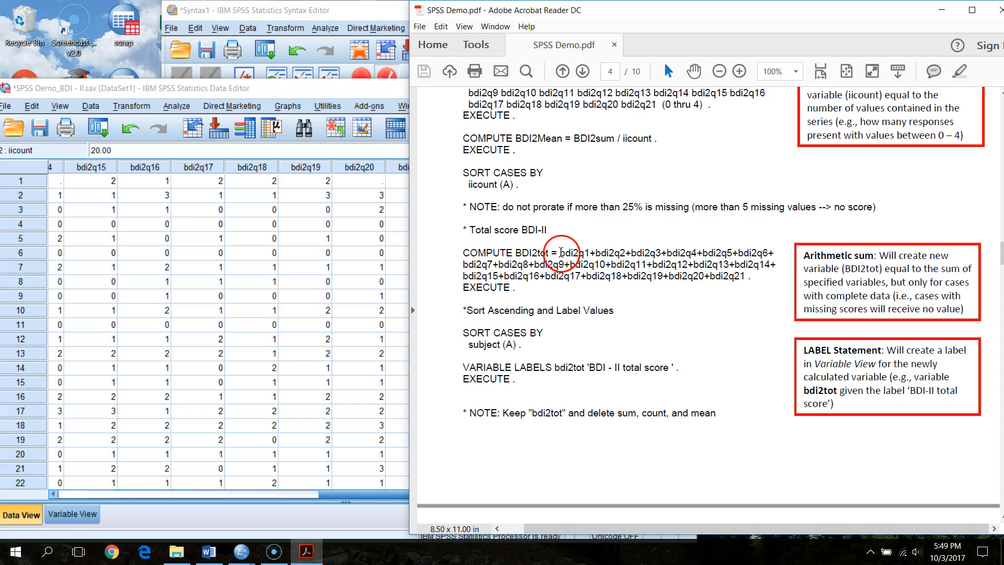
# Review the bdi2q1 to bdi2q21 items summed in BDI2tot and relate them to the first cases' iicount values in the data
pyautogui.moveTo(560, 253); pyautogui.dragTo(693, 273)
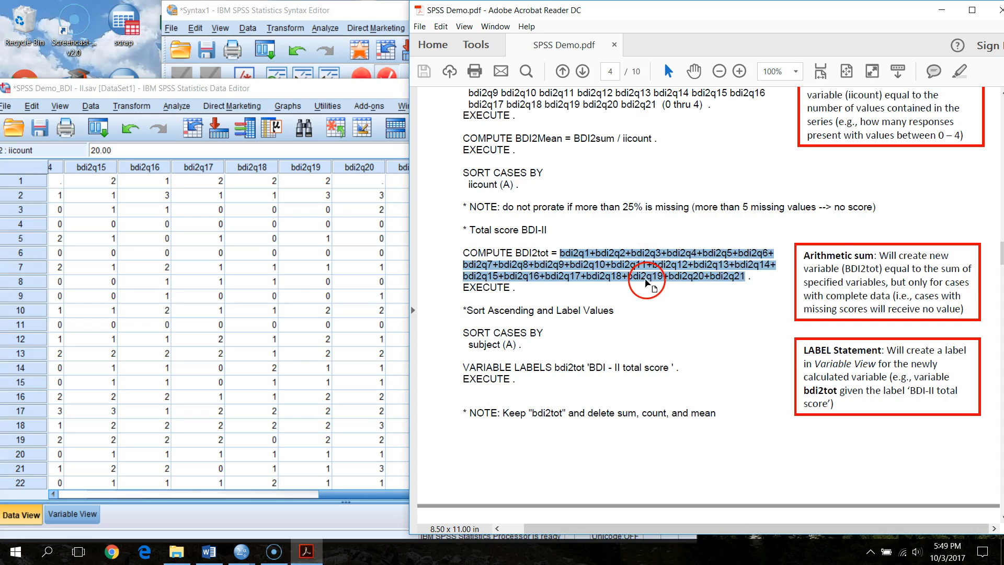
pyautogui.click(659, 282)
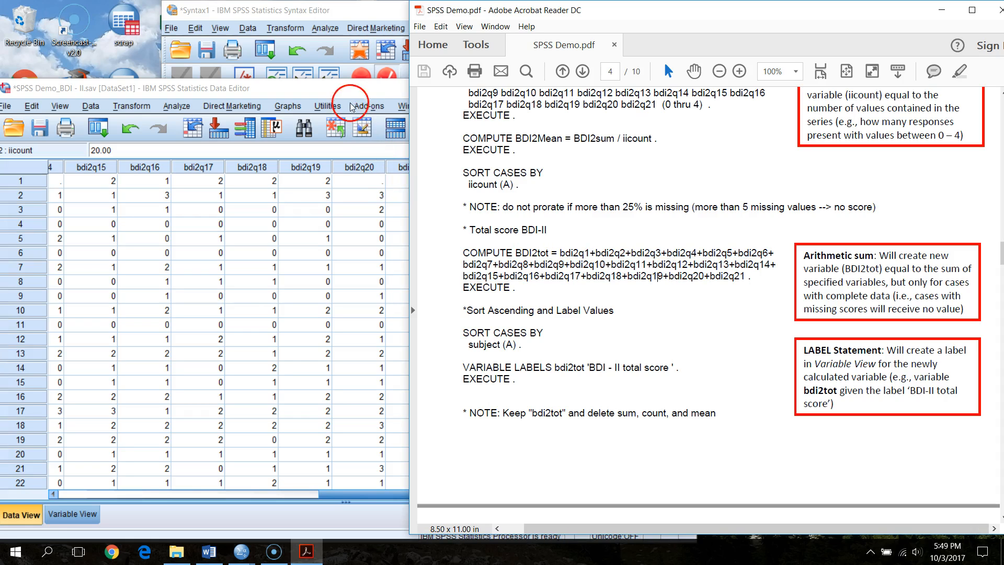
pyautogui.click(385, 90)
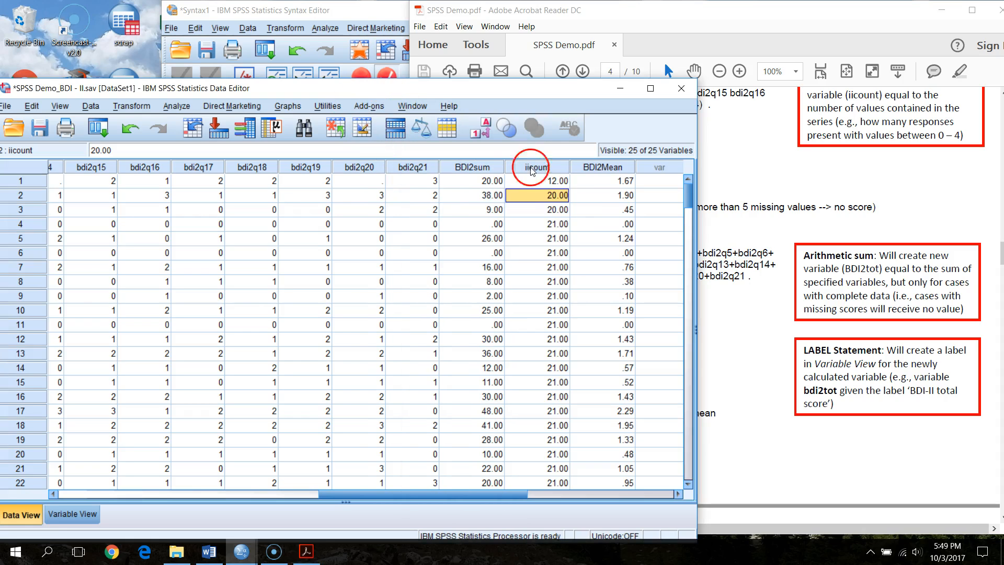
pyautogui.click(565, 181)
pyautogui.click(738, 43)
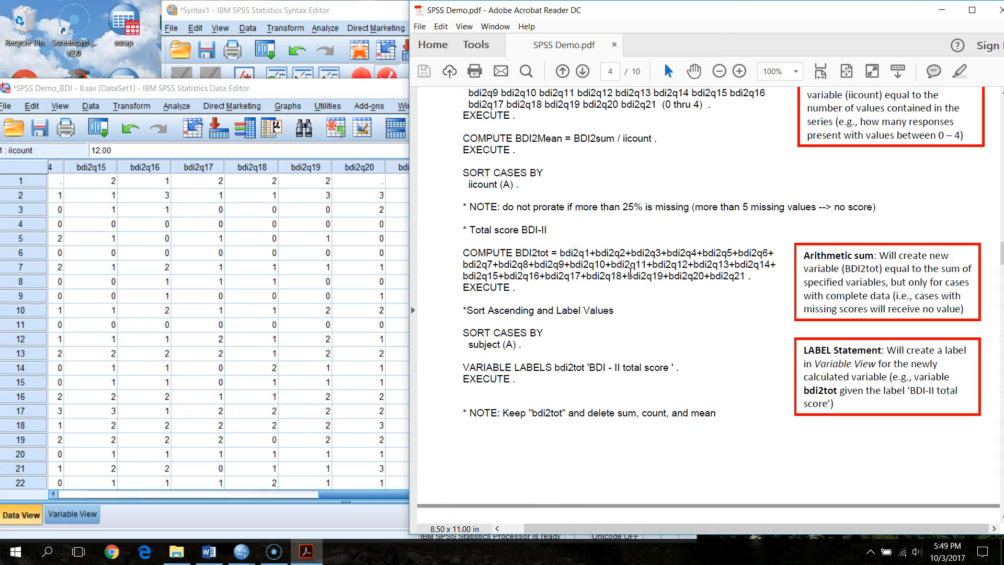
pyautogui.click(385, 91)
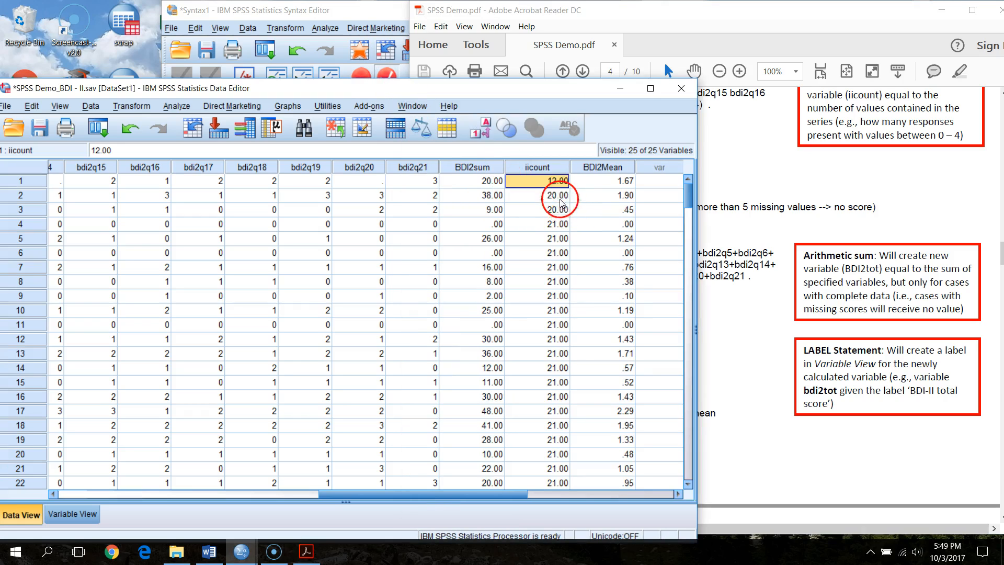
pyautogui.click(722, 10)
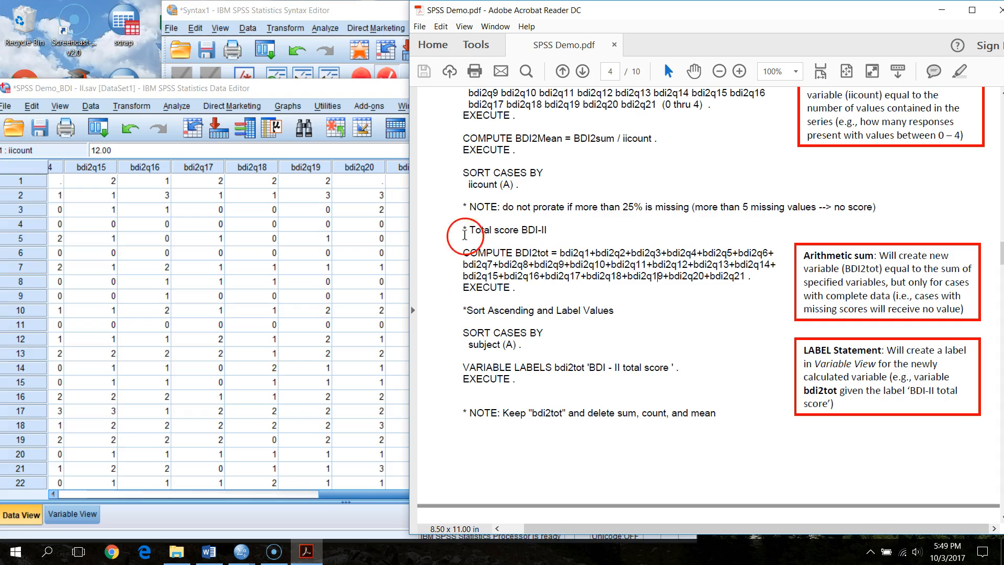
# Read the PDF's complete COMPUTE BDI2tot block and its SORT CASES BY subject (A) statement
pyautogui.moveTo(464, 253); pyautogui.dragTo(670, 296)
pyautogui.click(517, 289)
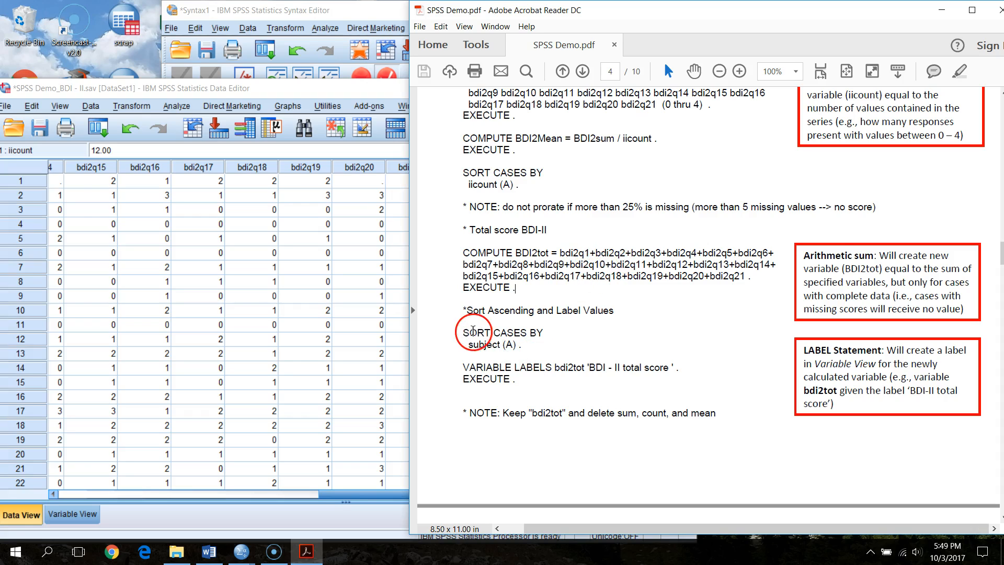
pyautogui.moveTo(464, 332); pyautogui.dragTo(547, 334)
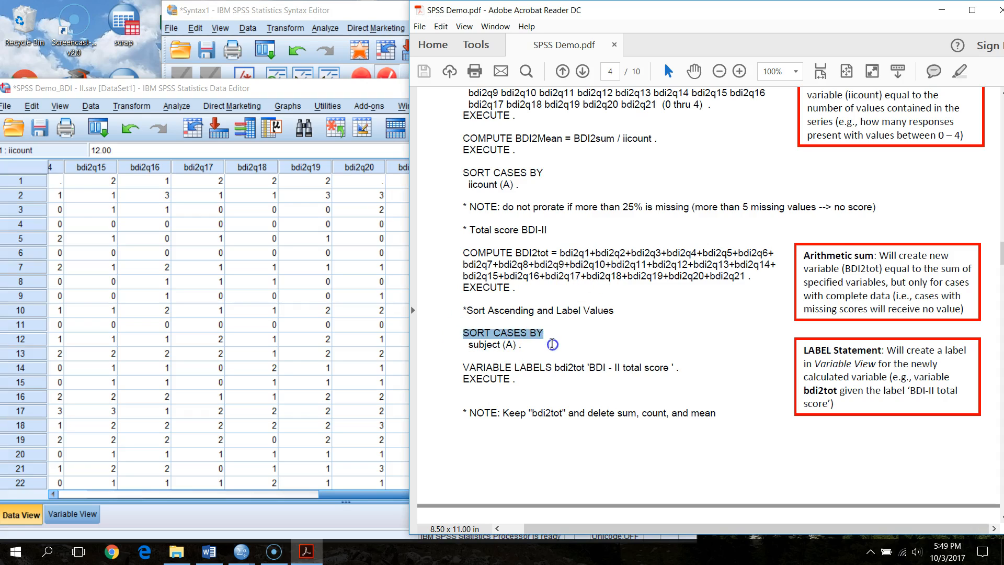
pyautogui.click(529, 345)
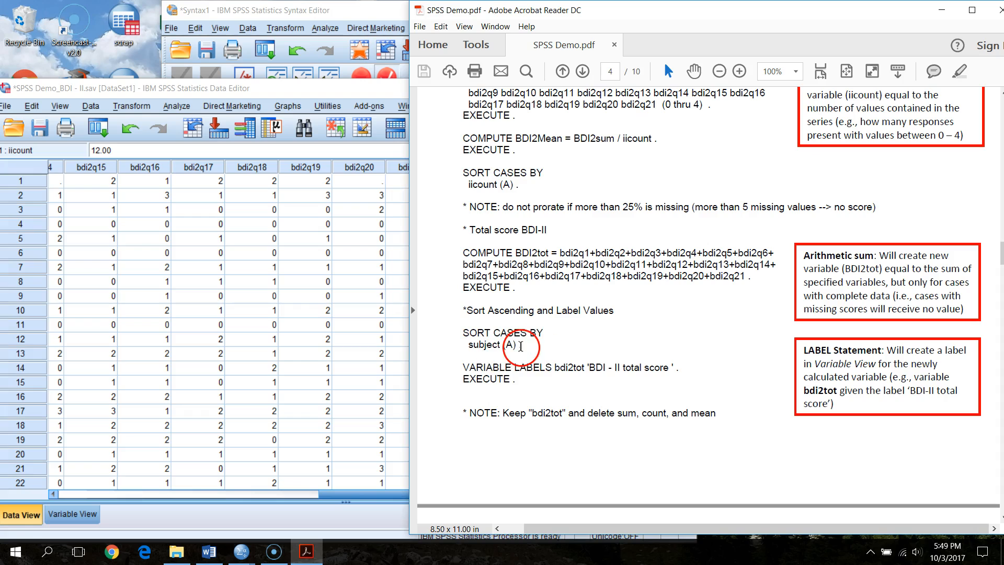
# Examine the PDF's VARIABLE LABELS statement for bdi2tot and match it to the variable named in the COMPUTE statement
pyautogui.scroll(-4, 521, 346)
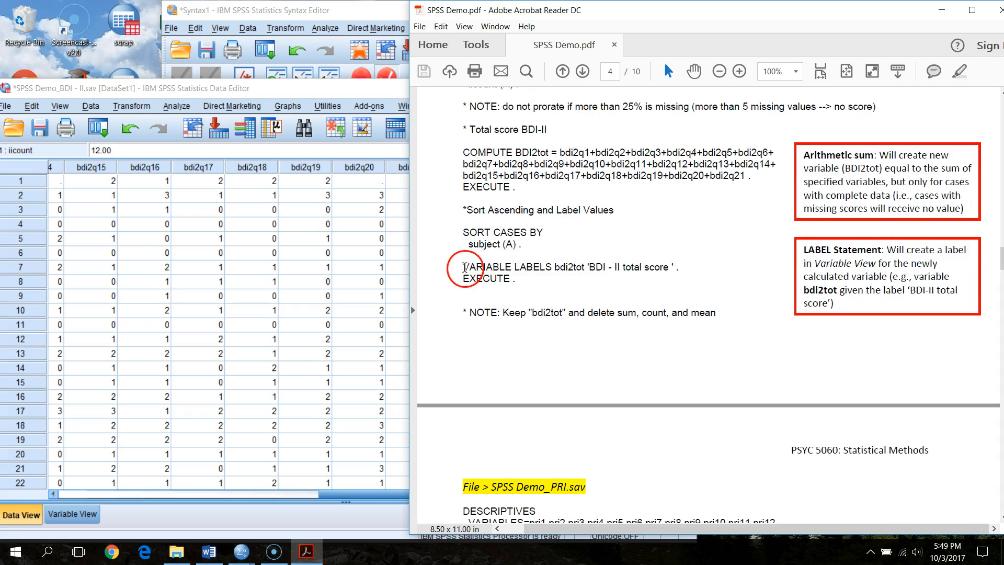
pyautogui.moveTo(462, 268); pyautogui.dragTo(676, 280)
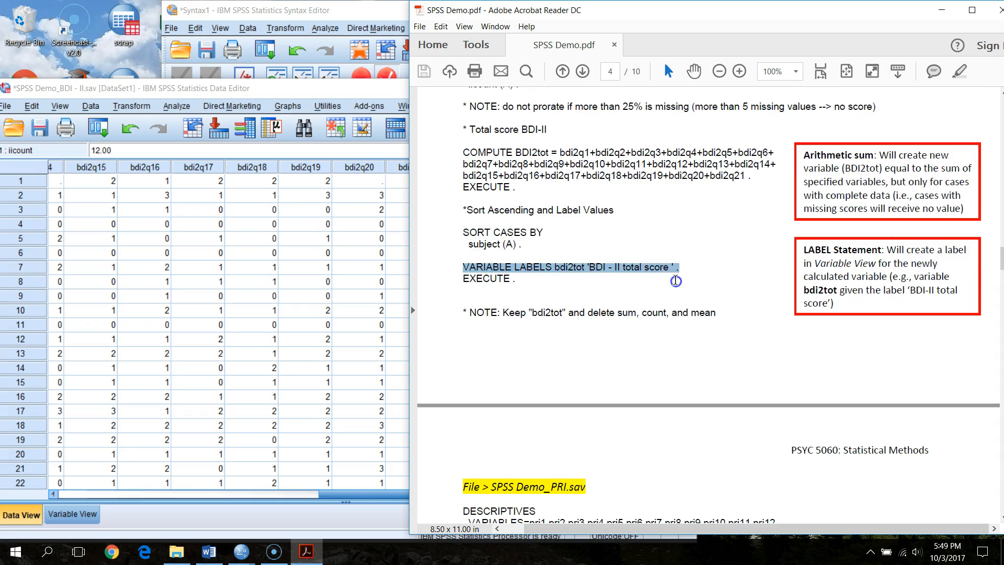
pyautogui.click(678, 281)
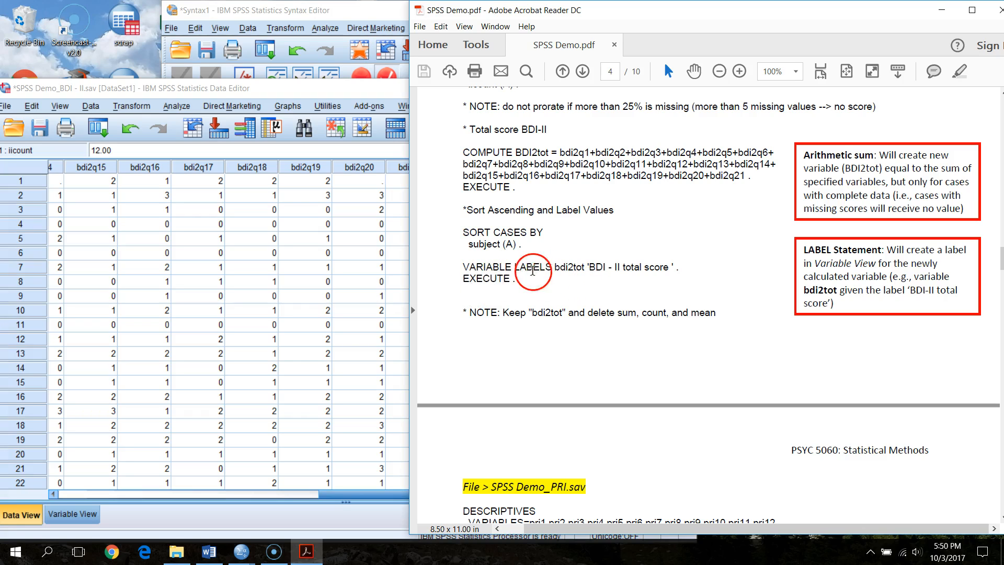
pyautogui.scroll(2, 533, 275)
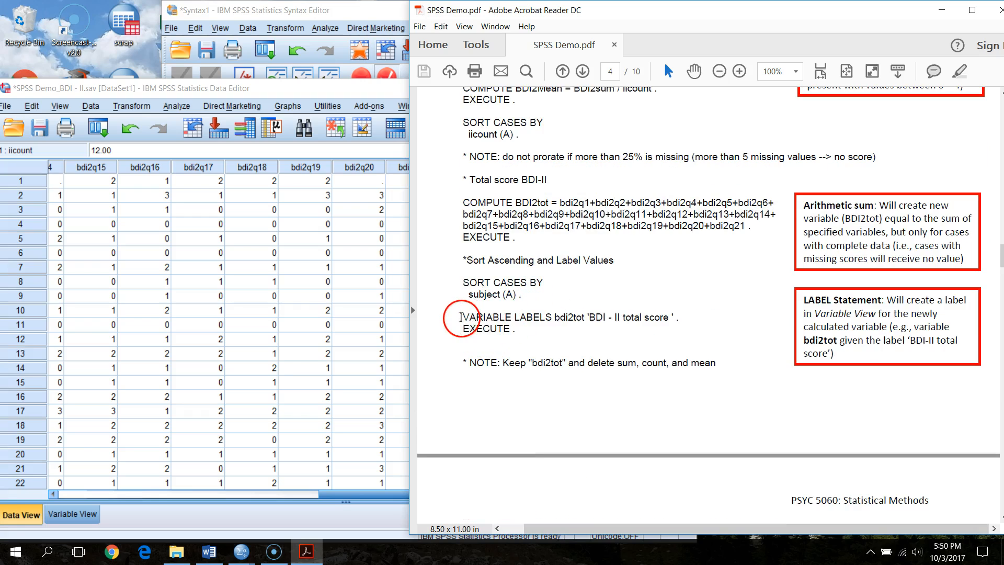
pyautogui.moveTo(462, 317); pyautogui.dragTo(530, 317)
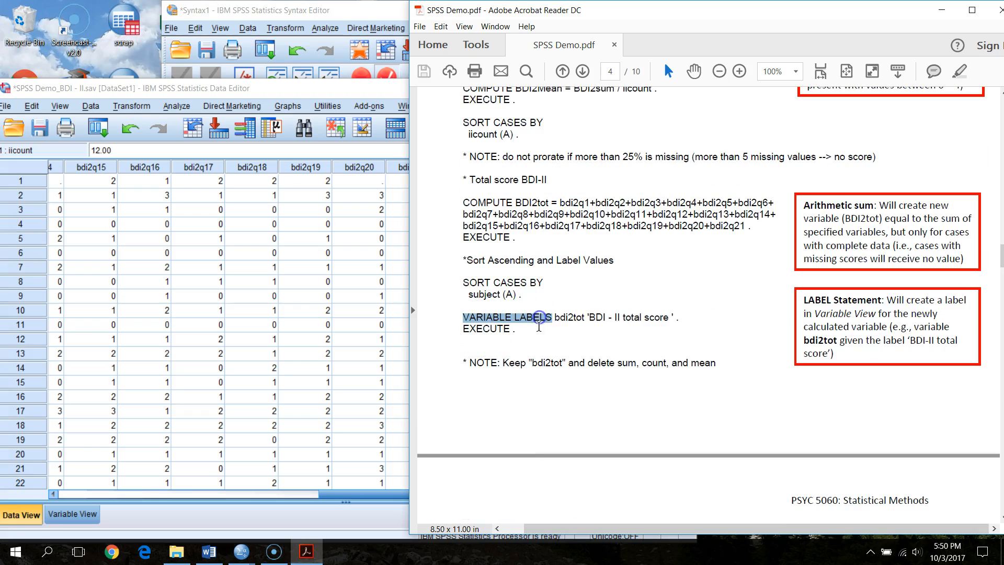
pyautogui.click(572, 318)
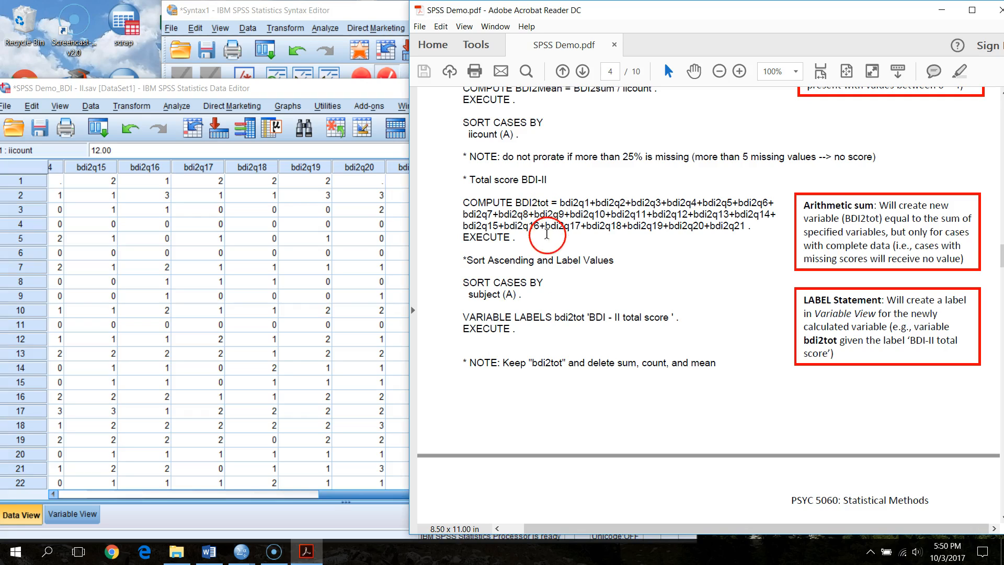
pyautogui.click(537, 203)
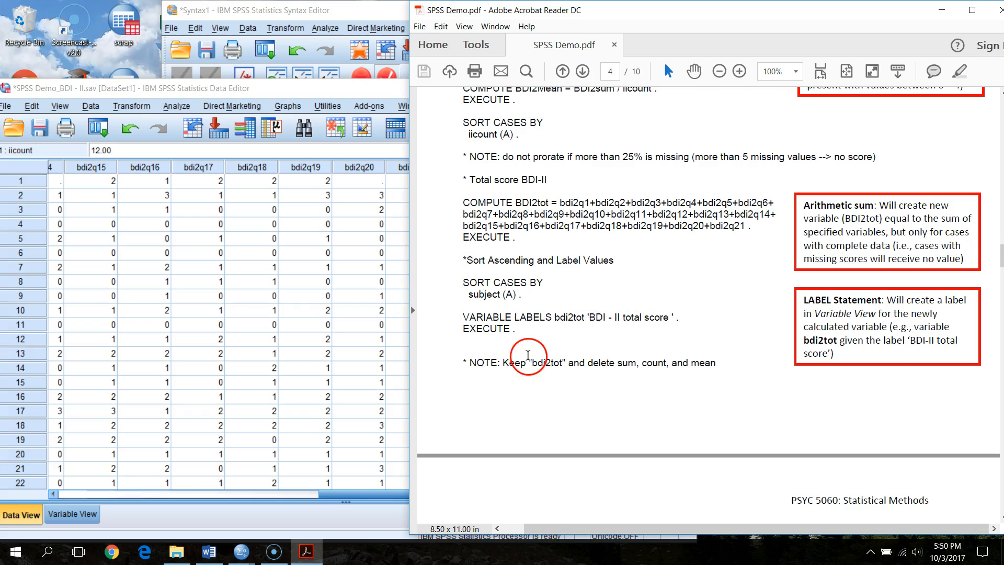
# Copy the PDF's syntax from the Total score BDI-II comment through VARIABLE LABELS and EXECUTE into the Syntax Editor below SORT CASES BY iicount
pyautogui.scroll(2, 527, 355)
pyautogui.moveTo(461, 230); pyautogui.dragTo(520, 385)
pyautogui.hotkey('ctrl', 'c')
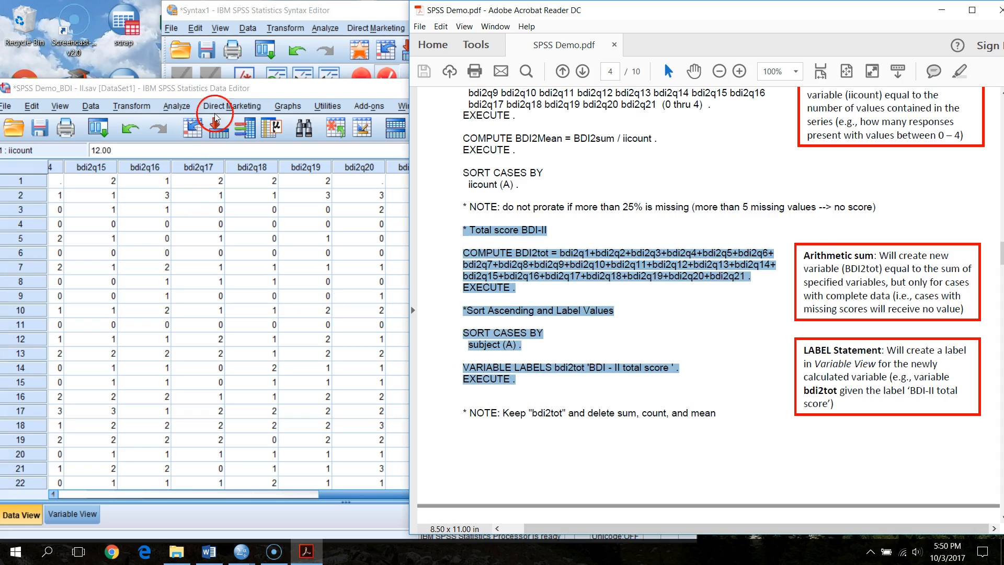
pyautogui.click(238, 9)
pyautogui.click(361, 295)
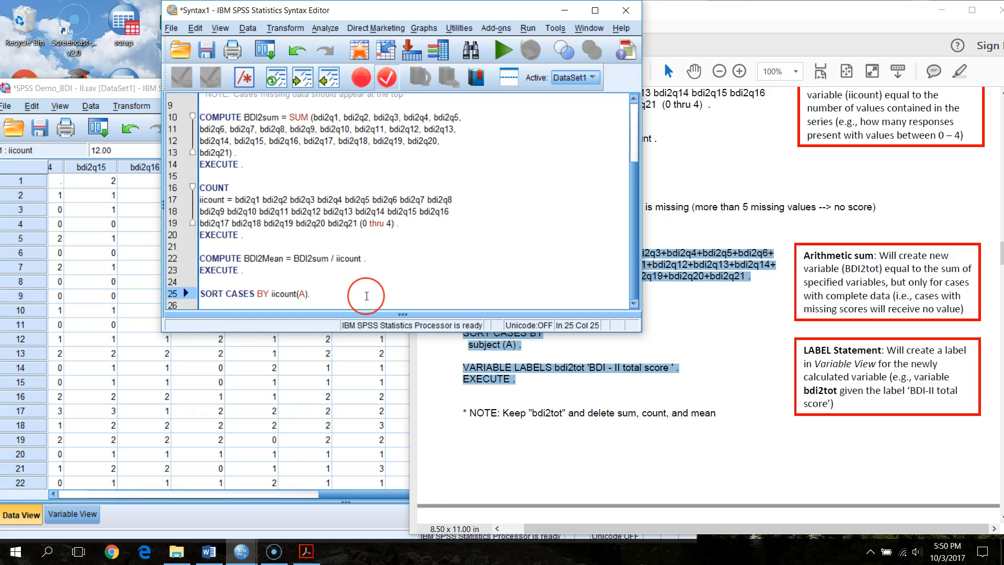
pyautogui.press('Return')
pyautogui.press('Return')
pyautogui.hotkey('ctrl', 'v')
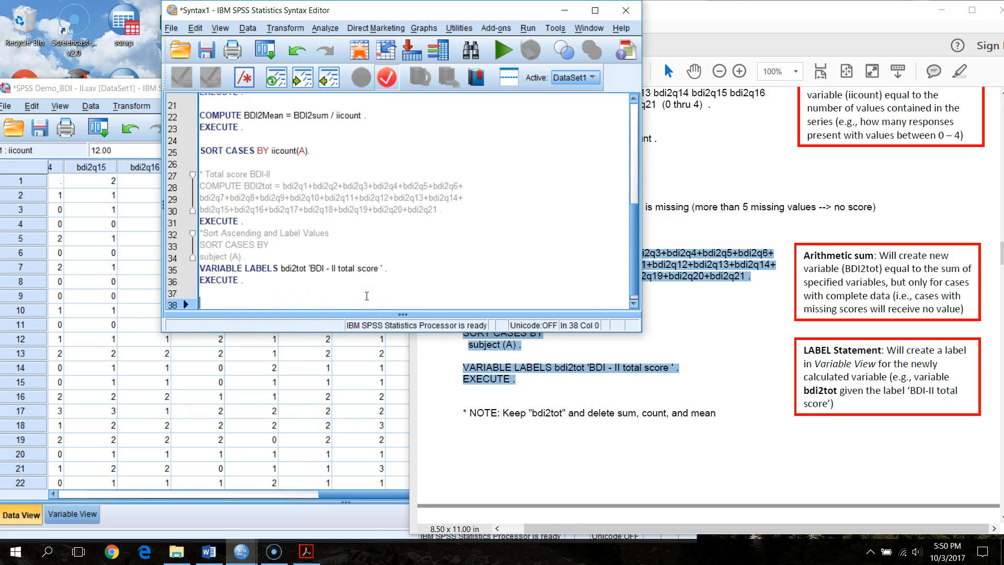
# Insert blank lines after the Total score BDI-II comment and after the EXECUTE that closes the COMPUTE BDI2tot block
pyautogui.click(279, 174)
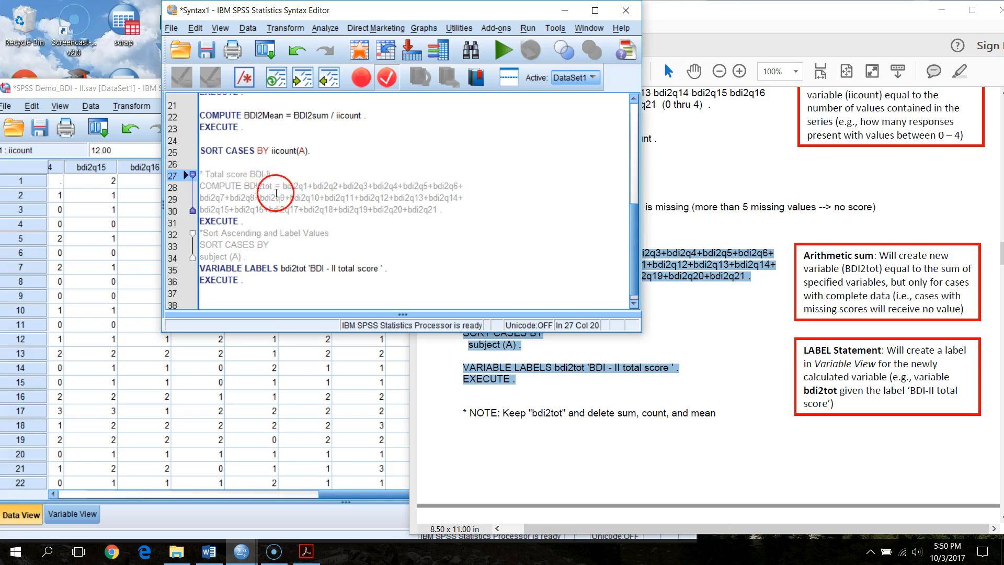
pyautogui.press('Return')
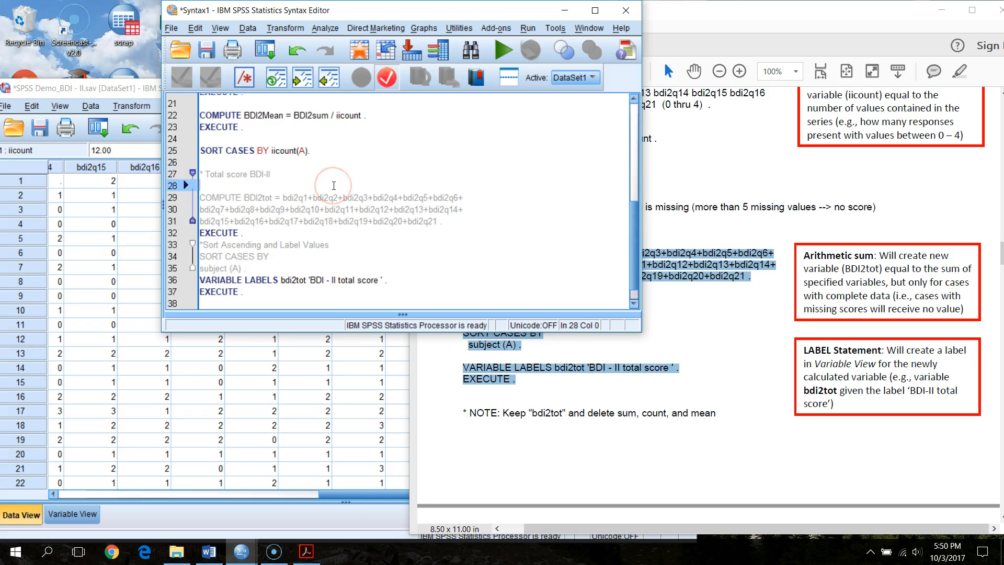
pyautogui.click(264, 234)
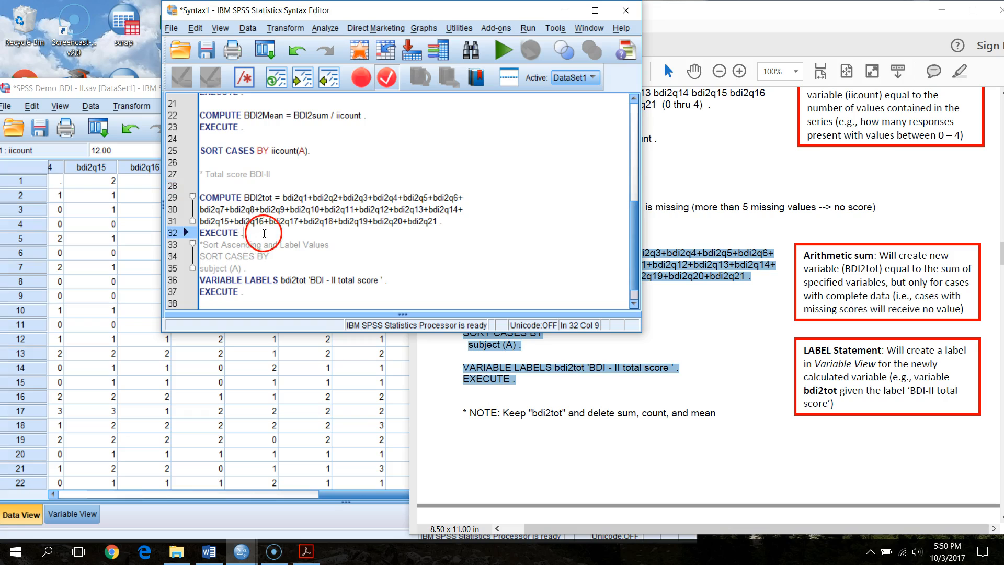
pyautogui.press('Return')
pyautogui.scroll(-1, 288, 231)
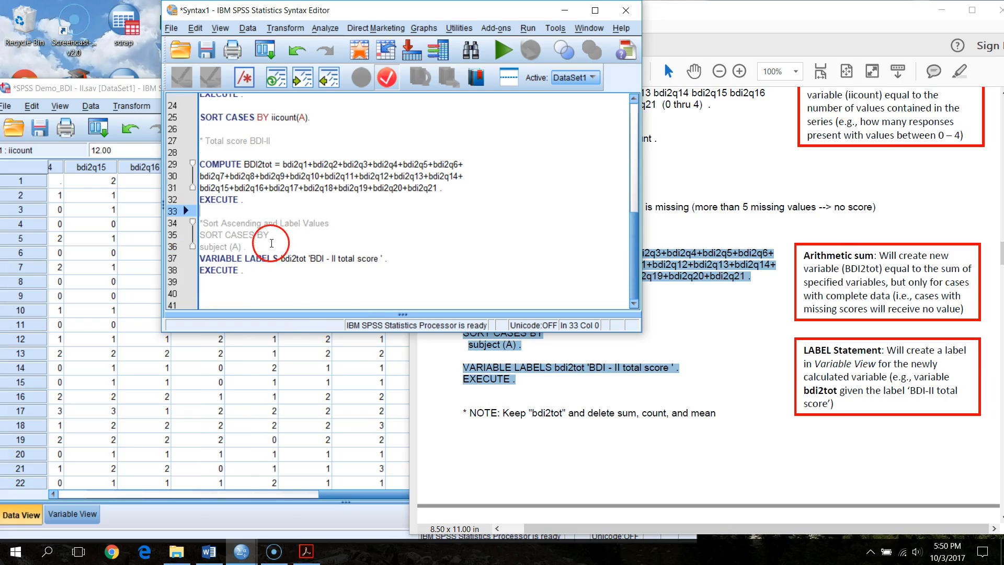
# Insert blank lines after the Sort Ascending and Label Values comment and after the SORT CASES BY subject (A) statement
pyautogui.click(340, 224)
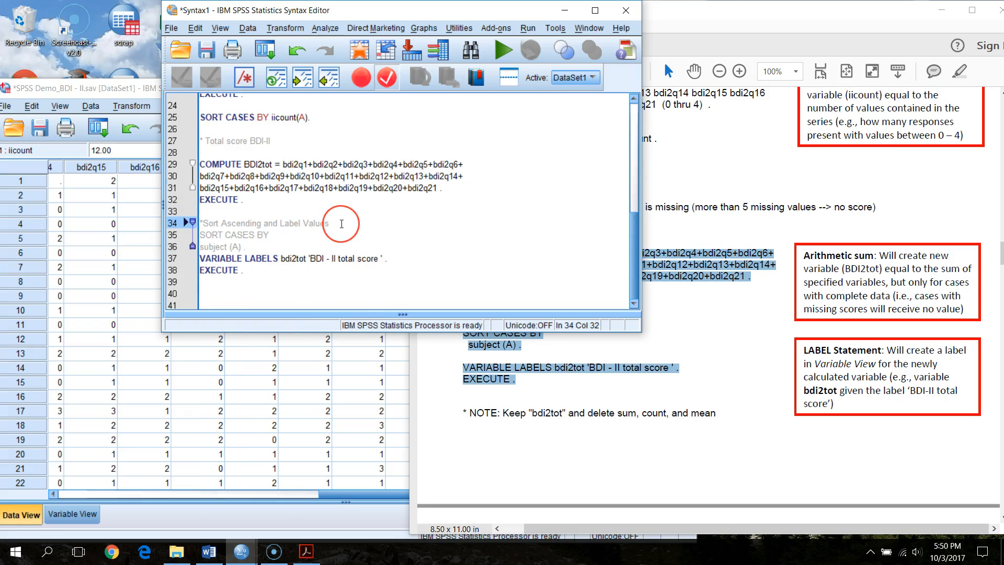
pyautogui.press('Return')
pyautogui.click(261, 259)
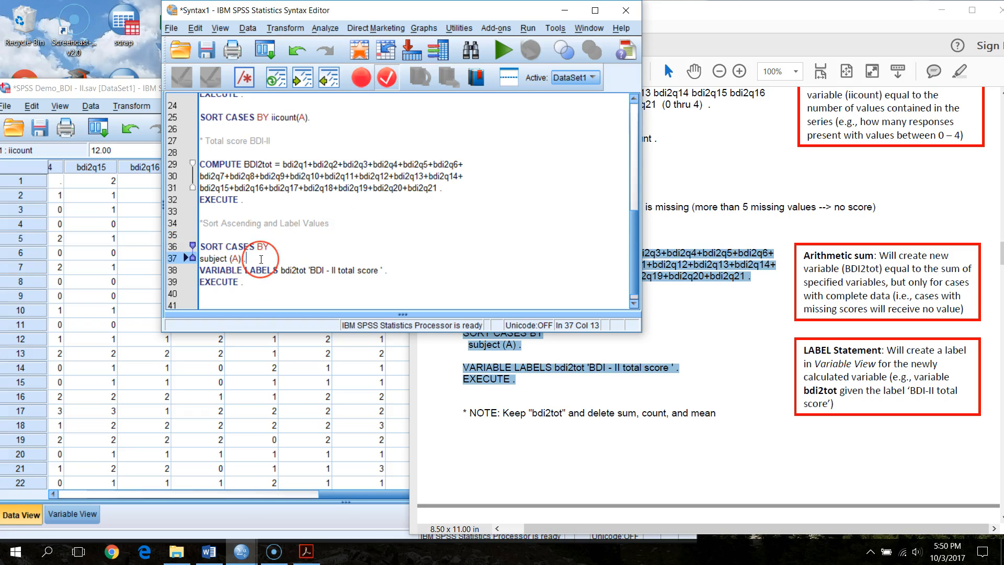
pyautogui.press('Return')
pyautogui.click(446, 254)
pyautogui.scroll(3, 315, 226)
pyautogui.scroll(-3, 294, 229)
# Run the COMPUTE BDI2tot block through its EXECUTE and bring the new BDI2tot column into view in the data
pyautogui.moveTo(200, 164); pyautogui.dragTo(244, 200)
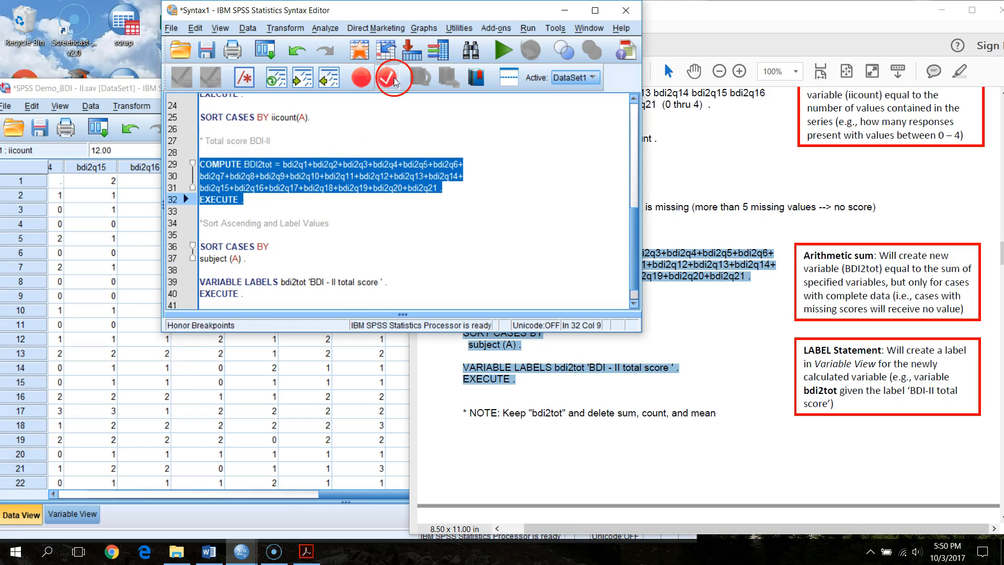
pyautogui.click(502, 51)
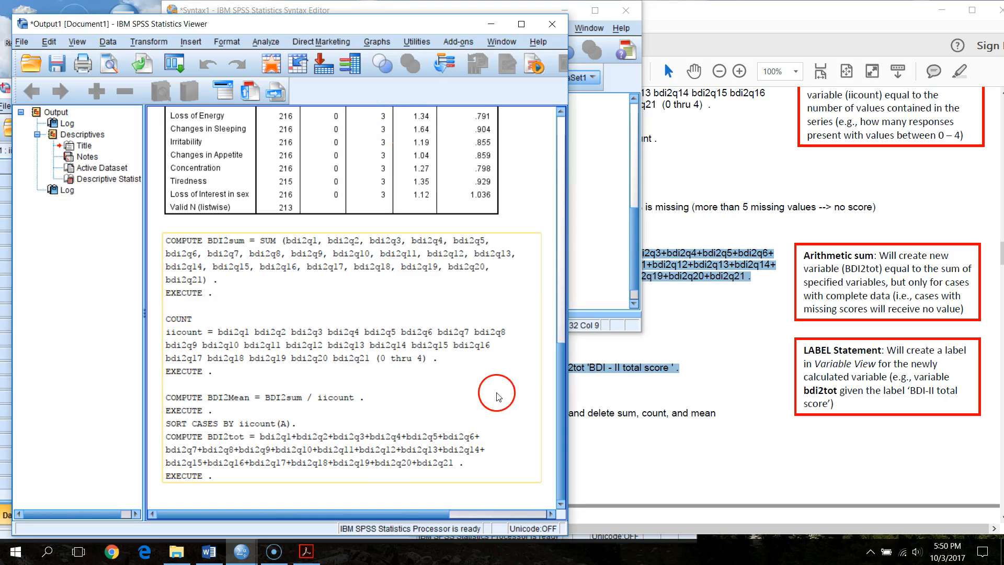
pyautogui.click(491, 26)
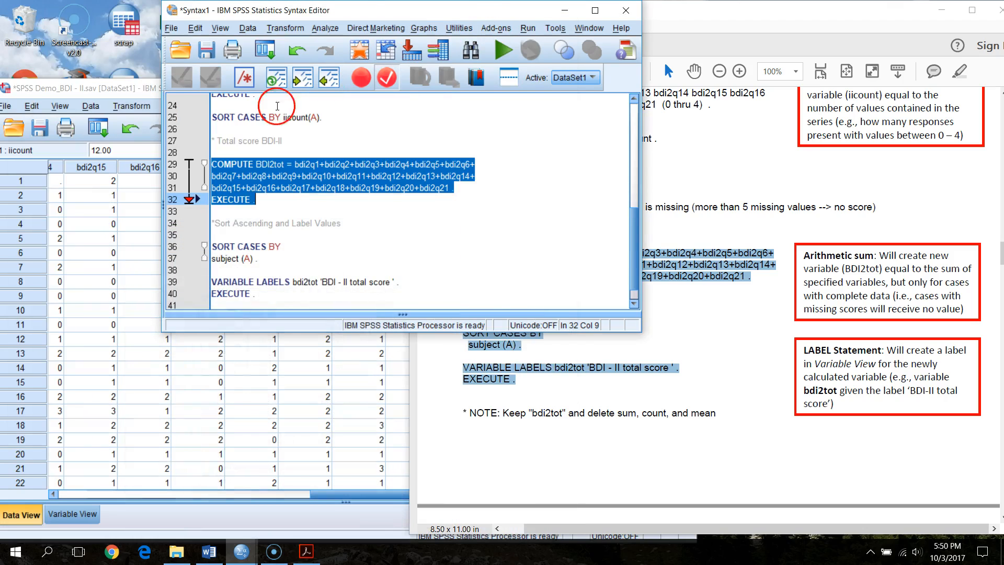
pyautogui.click(129, 103)
pyautogui.click(402, 181)
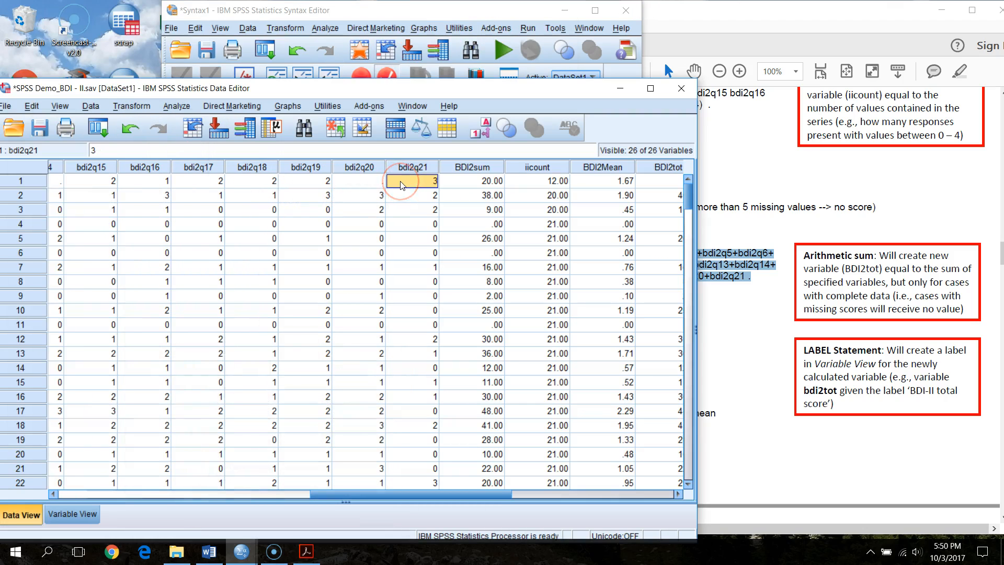
pyautogui.press('Right')
pyautogui.press('Right')
pyautogui.press('Right')
pyautogui.press('Right')
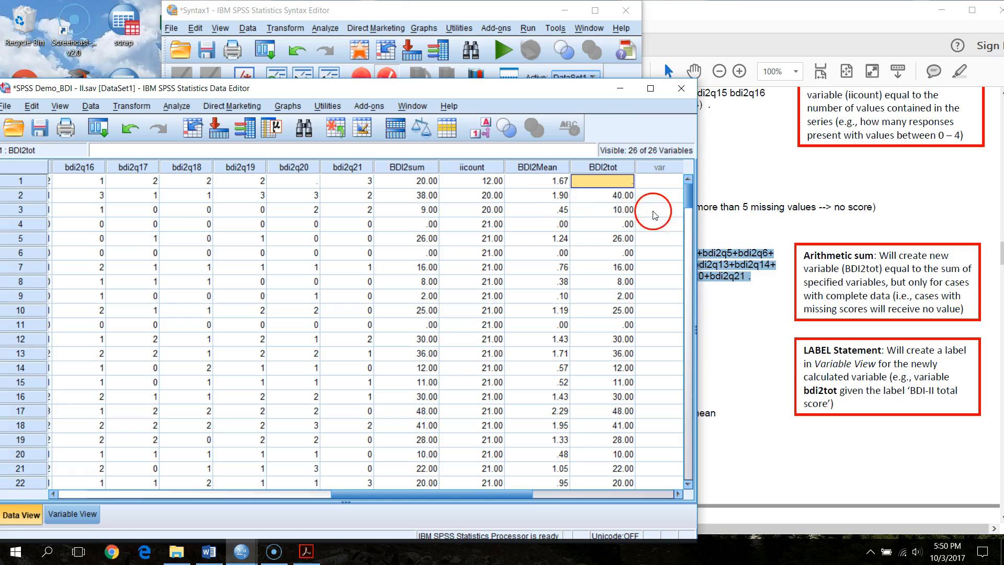
# Examine the BDI2tot values of the first several cases
pyautogui.click(607, 198)
pyautogui.click(624, 213)
pyautogui.click(625, 229)
pyautogui.click(627, 242)
pyautogui.click(628, 268)
pyautogui.click(627, 286)
pyautogui.click(625, 309)
pyautogui.click(623, 196)
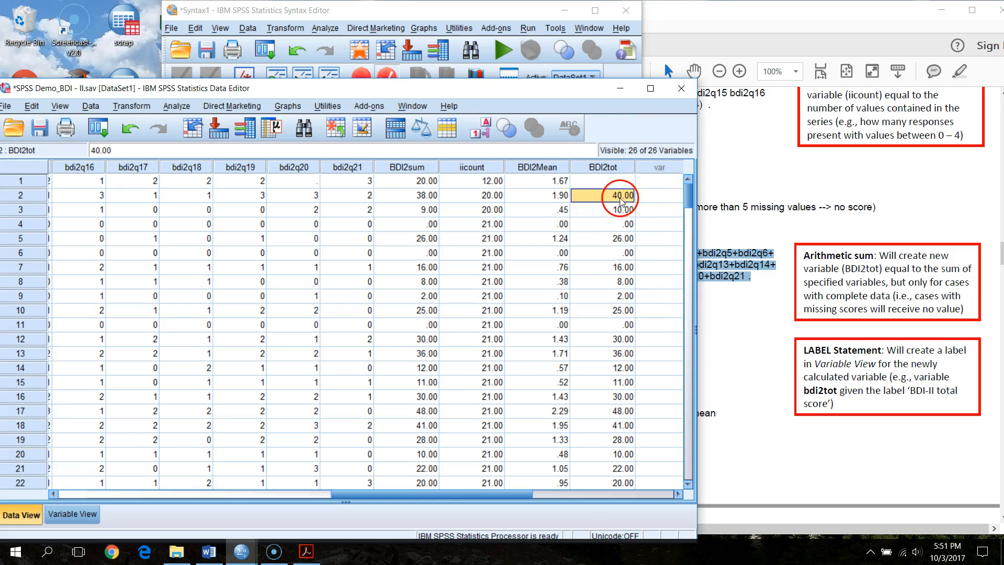
# Compare iicount with BDI2tot for the cases with missing item responses, and check the item answers of the first case
pyautogui.click(491, 209)
pyautogui.click(497, 196)
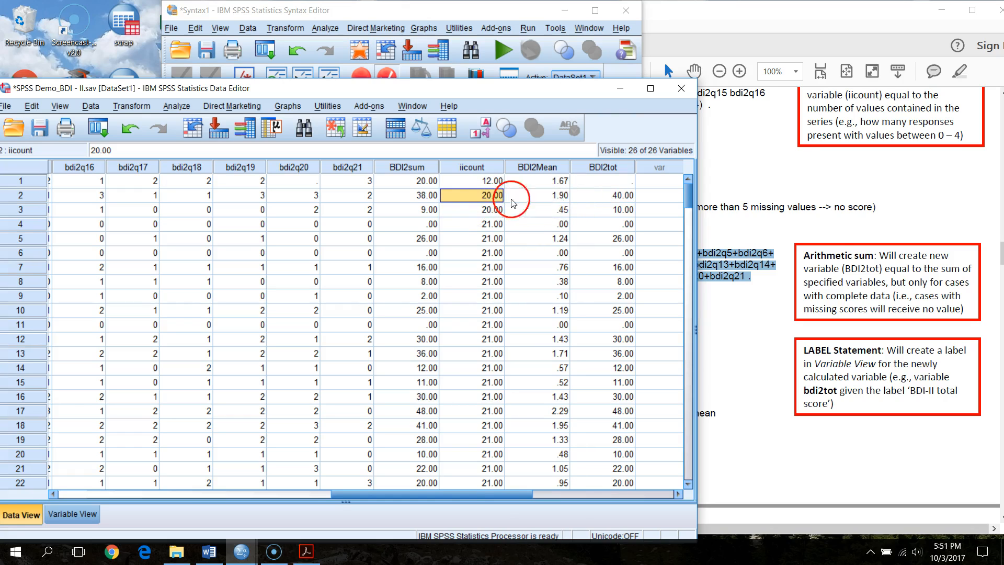
pyautogui.click(625, 195)
pyautogui.click(496, 182)
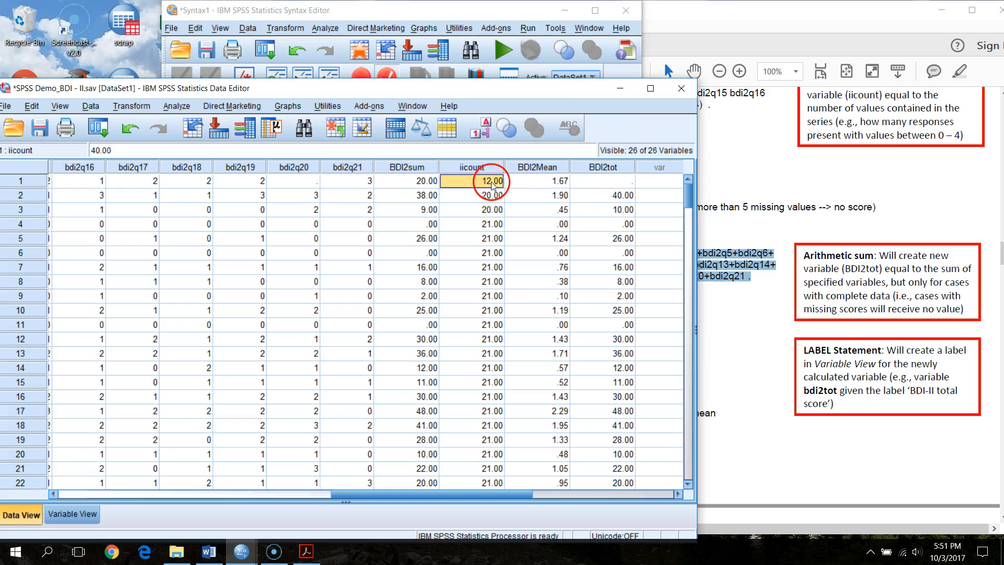
pyautogui.press('Home')
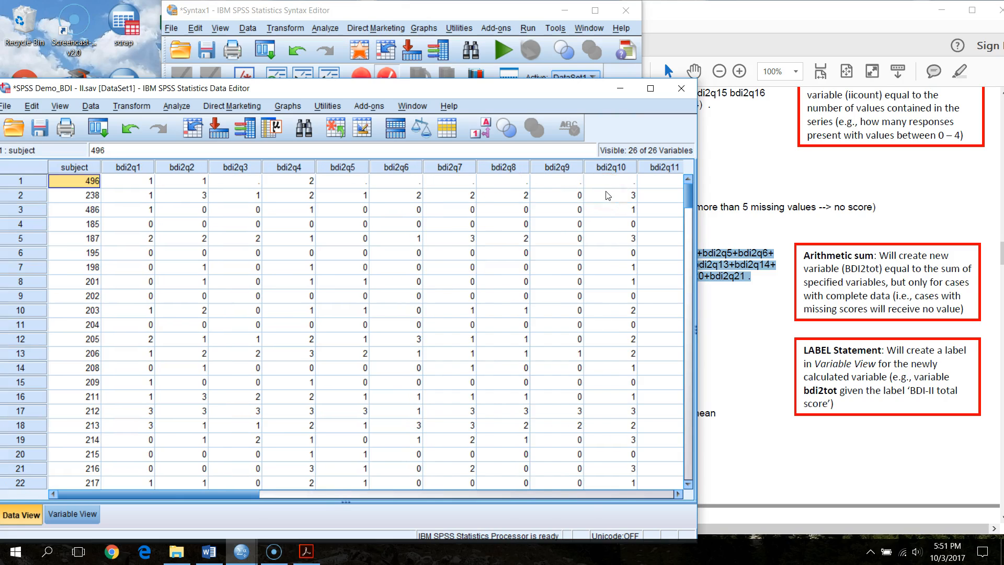
pyautogui.press('End')
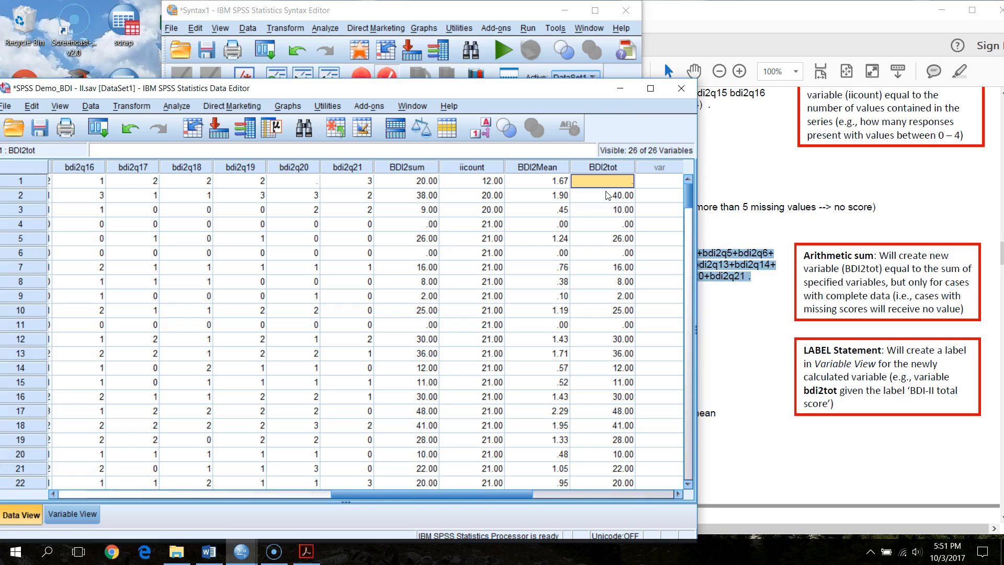
pyautogui.click(758, 42)
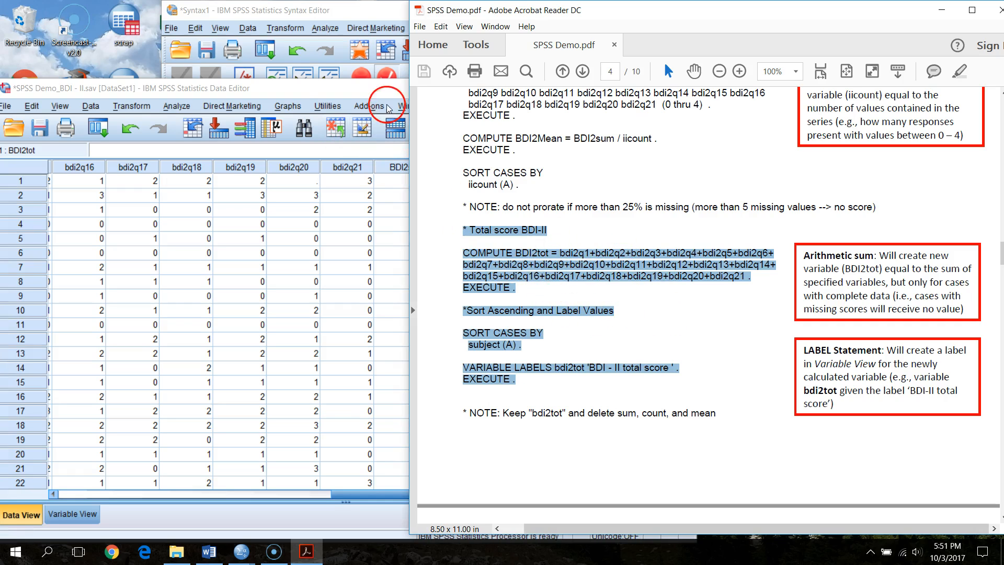
pyautogui.click(375, 92)
pyautogui.click(612, 181)
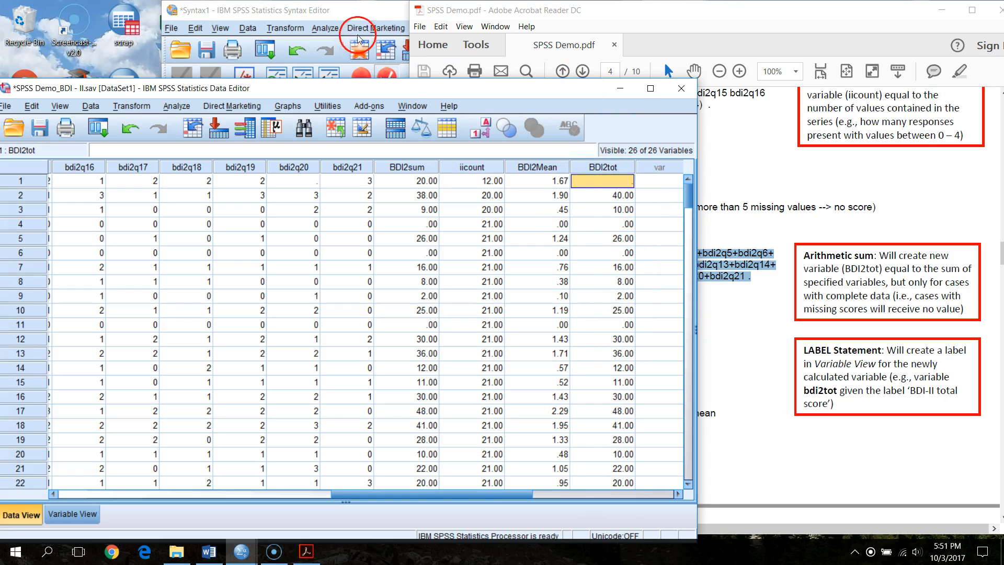
# Run the SORT CASES BY subject (A) statement and check the order of the subject column
pyautogui.click(363, 11)
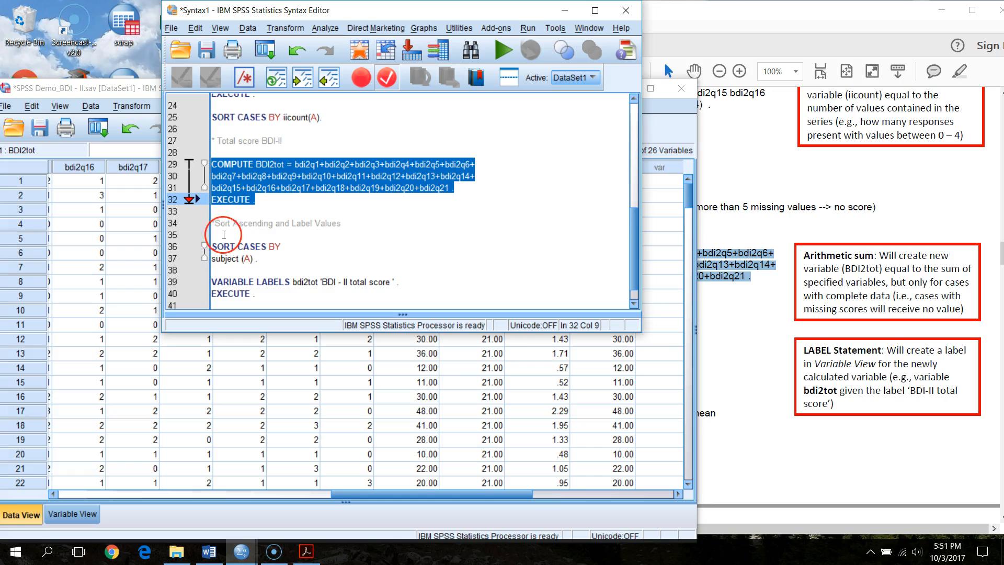
pyautogui.moveTo(224, 235); pyautogui.dragTo(284, 259)
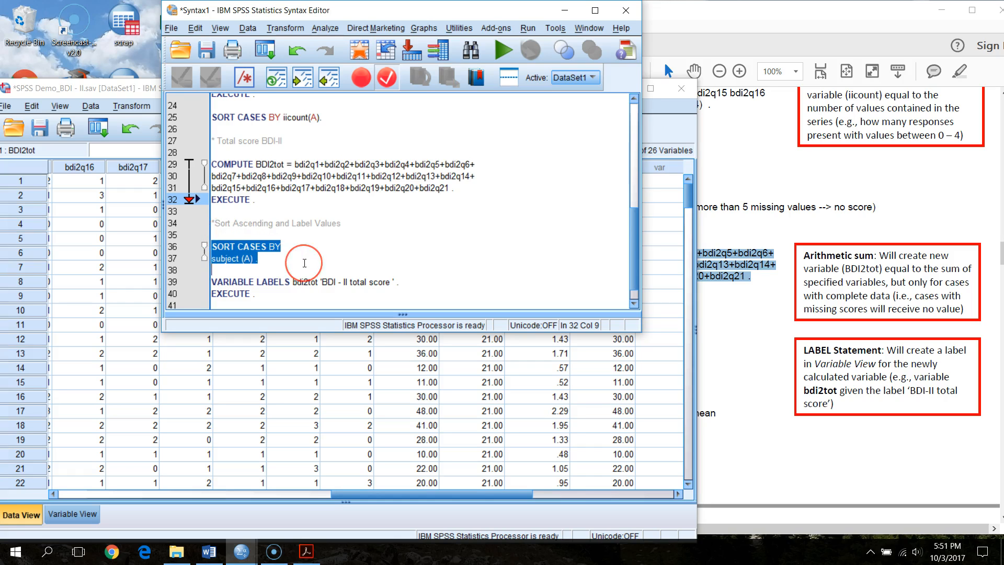
pyautogui.click(503, 50)
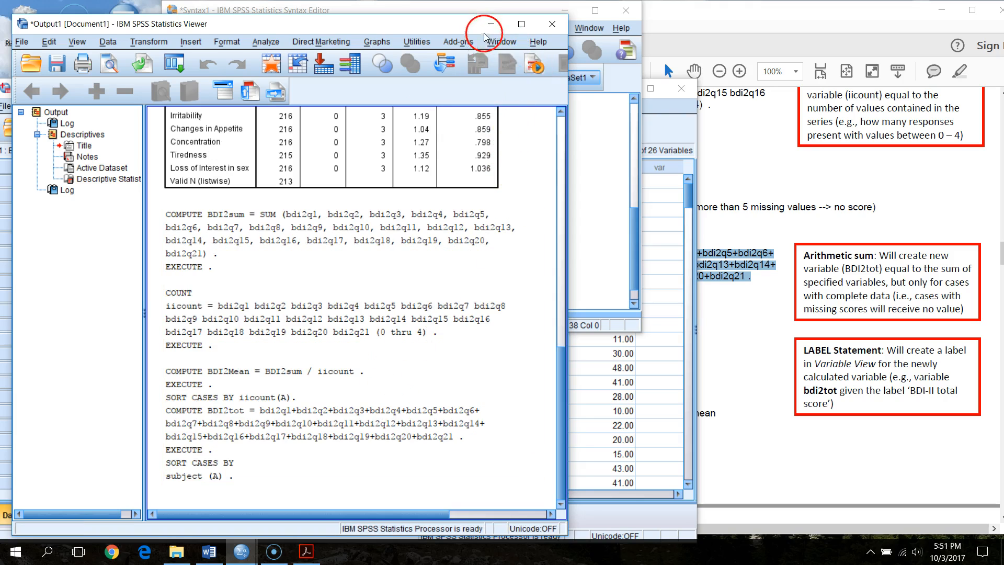
pyautogui.click(490, 24)
pyautogui.click(108, 94)
pyautogui.click(149, 184)
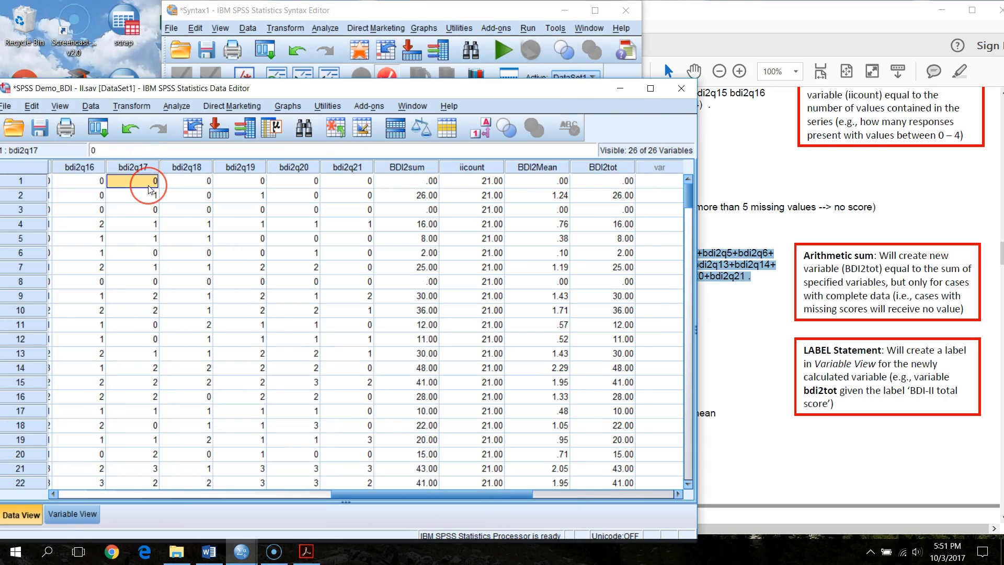
pyautogui.hotkey('ctrl', 'Home')
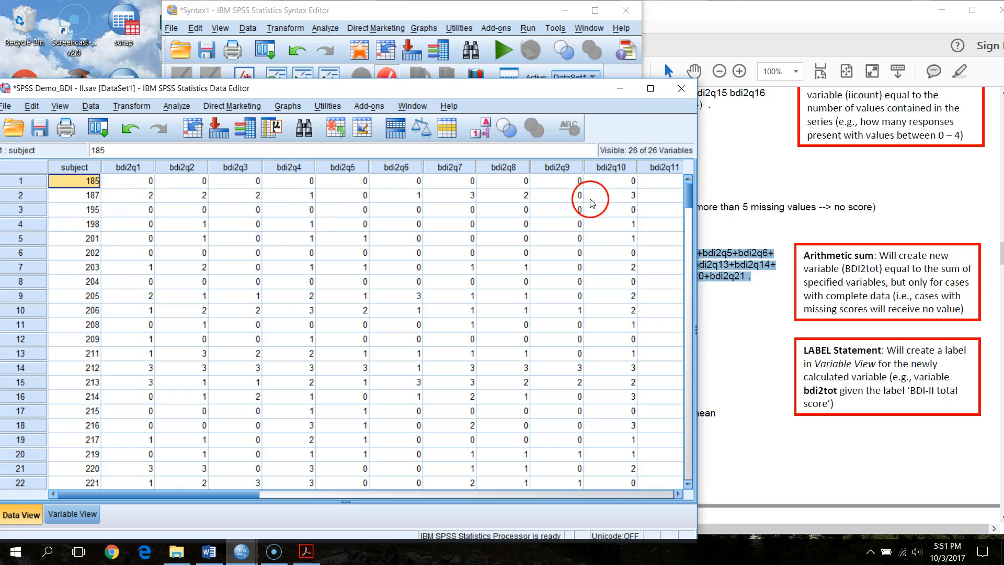
pyautogui.moveTo(689, 197); pyautogui.dragTo(654, 168)
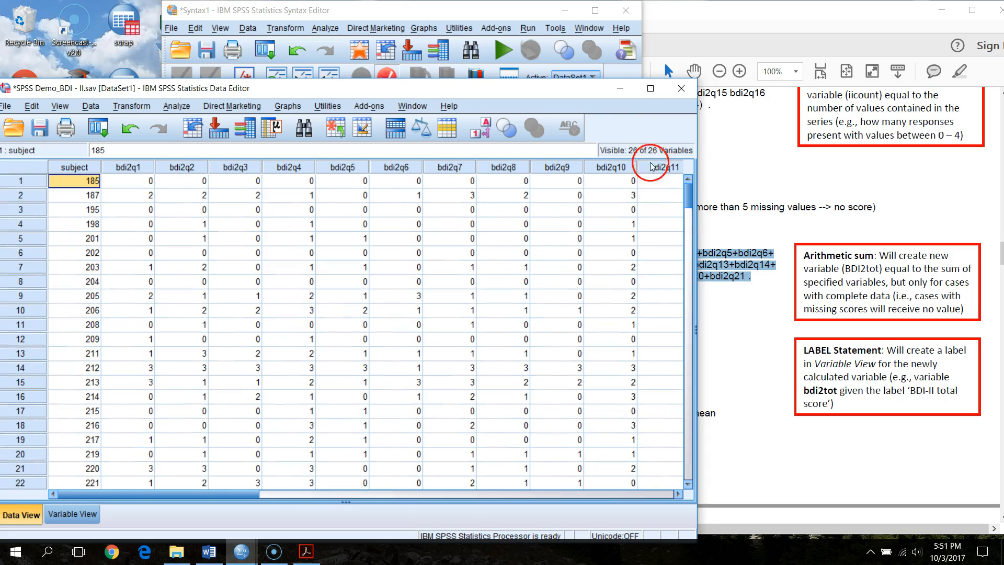
# Check the BDI2tot variable definition, and run the VARIABLE LABELS statement that labels it 'BDI - II total score' together with its EXECUTE
pyautogui.click(115, 516)
pyautogui.scroll(-5, 146, 406)
pyautogui.click(60, 307)
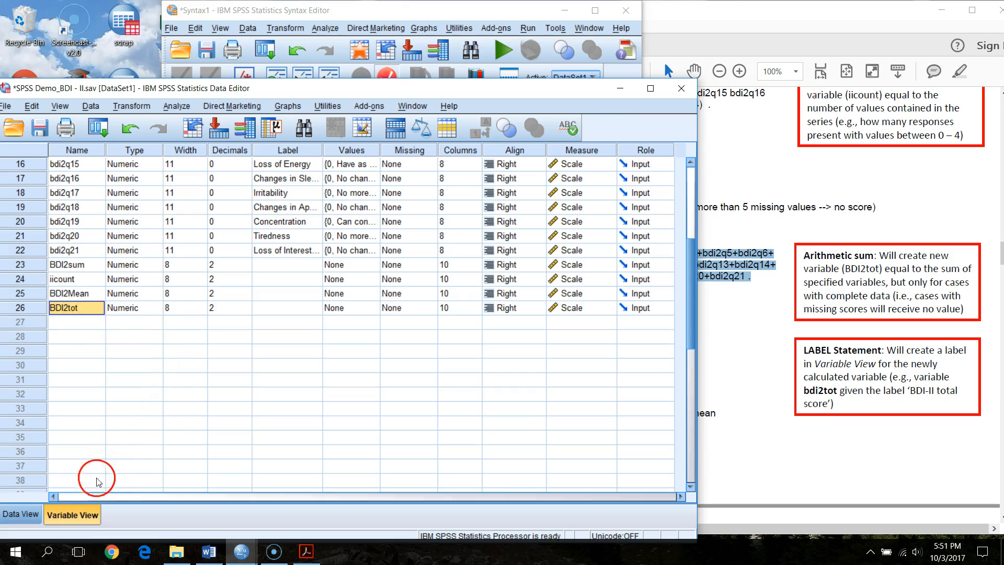
pyautogui.click(448, 16)
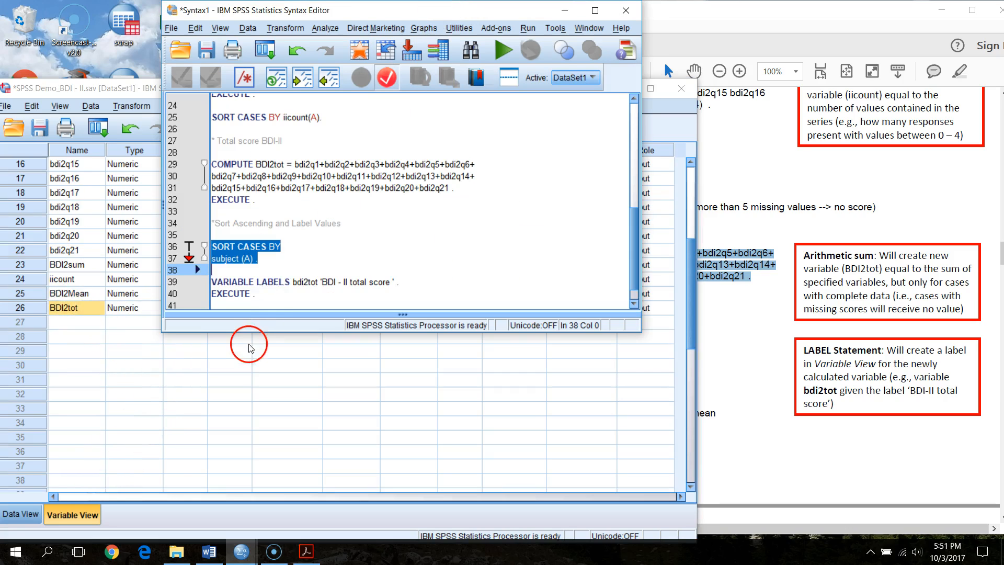
pyautogui.moveTo(269, 291); pyautogui.dragTo(173, 266)
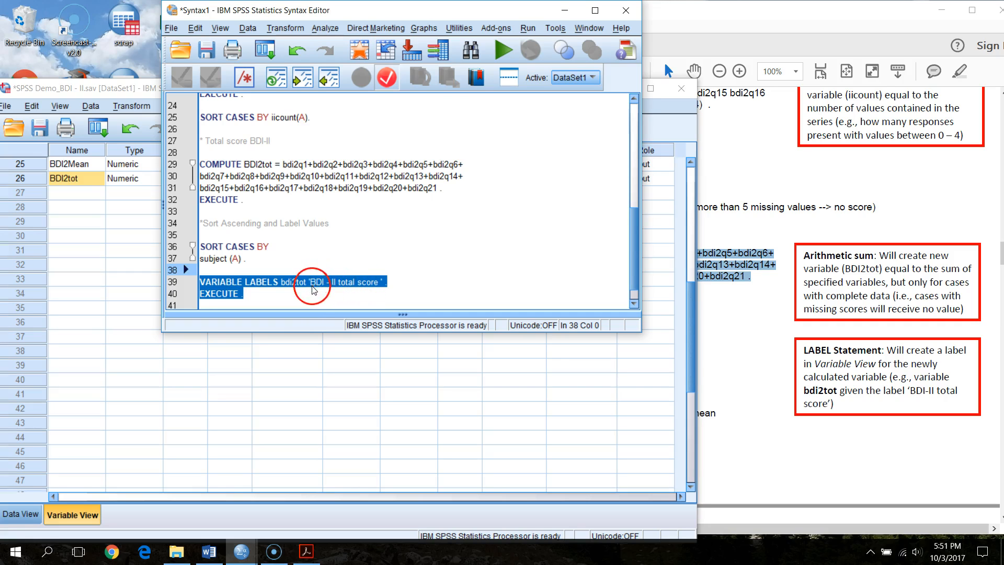
pyautogui.click(504, 50)
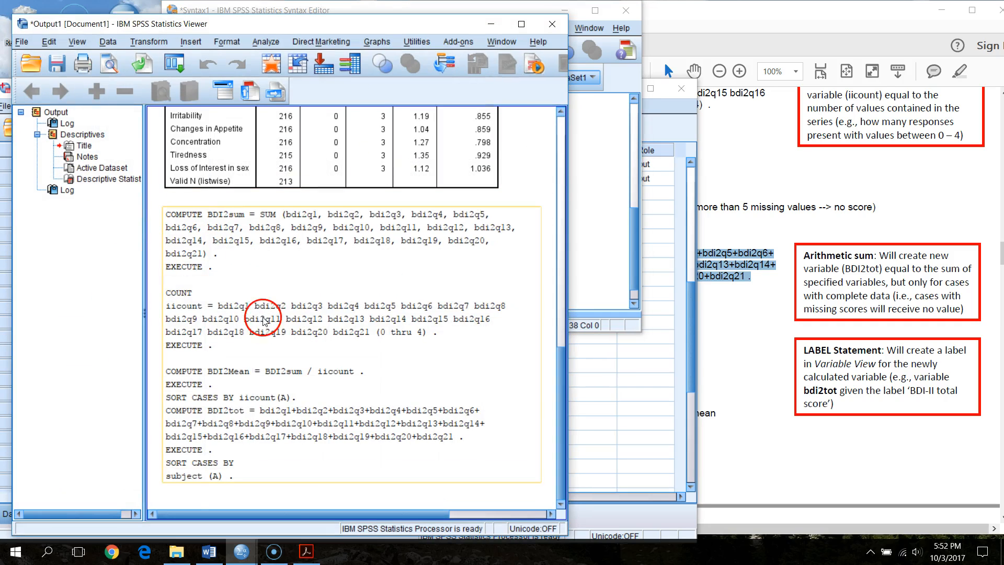
# Widen the Label column of the variable list and check the full label of BDI2tot
pyautogui.click(654, 121)
pyautogui.click(293, 177)
pyautogui.scroll(6, 256, 408)
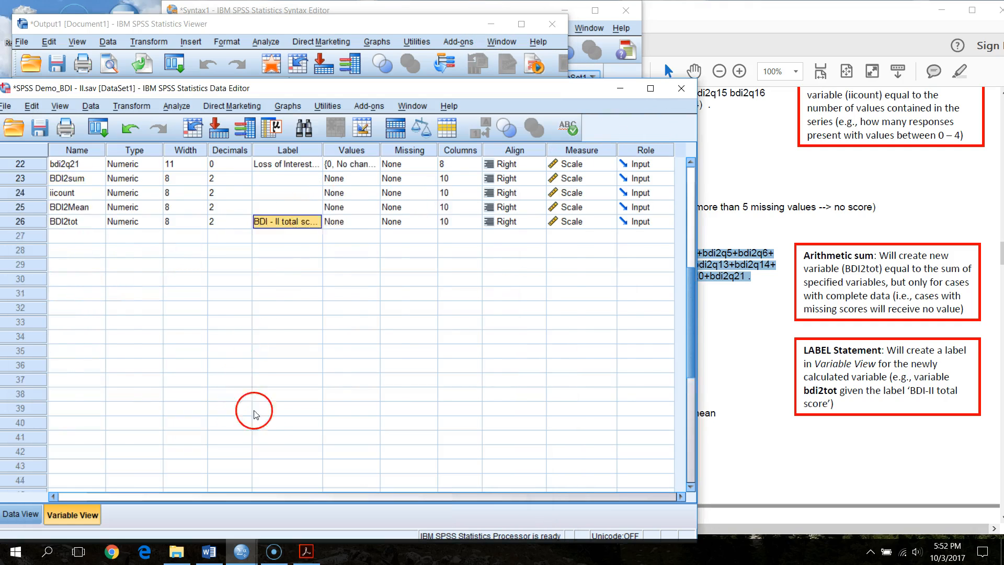
pyautogui.click(332, 149)
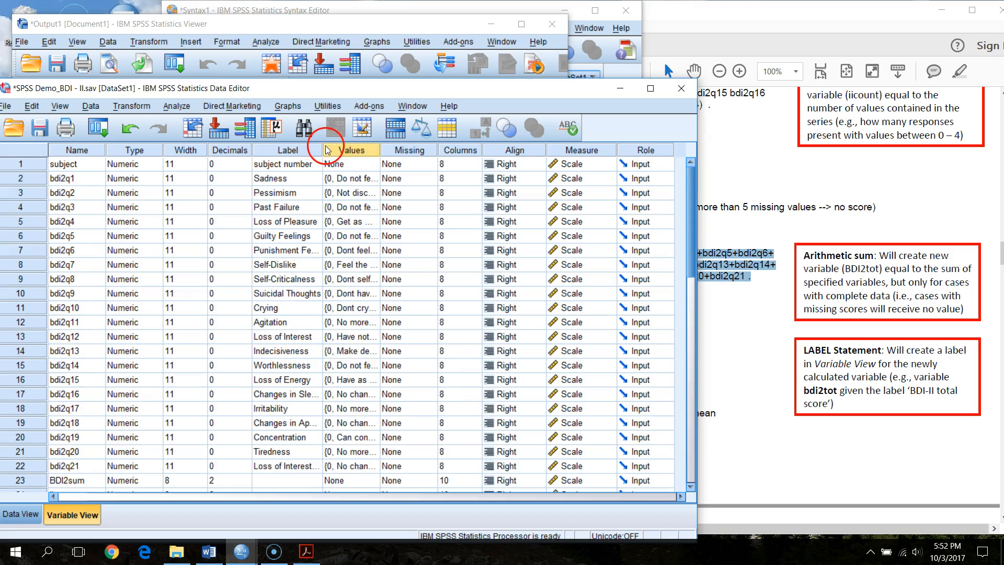
pyautogui.moveTo(322, 150); pyautogui.dragTo(370, 150)
pyautogui.scroll(-5, 297, 421)
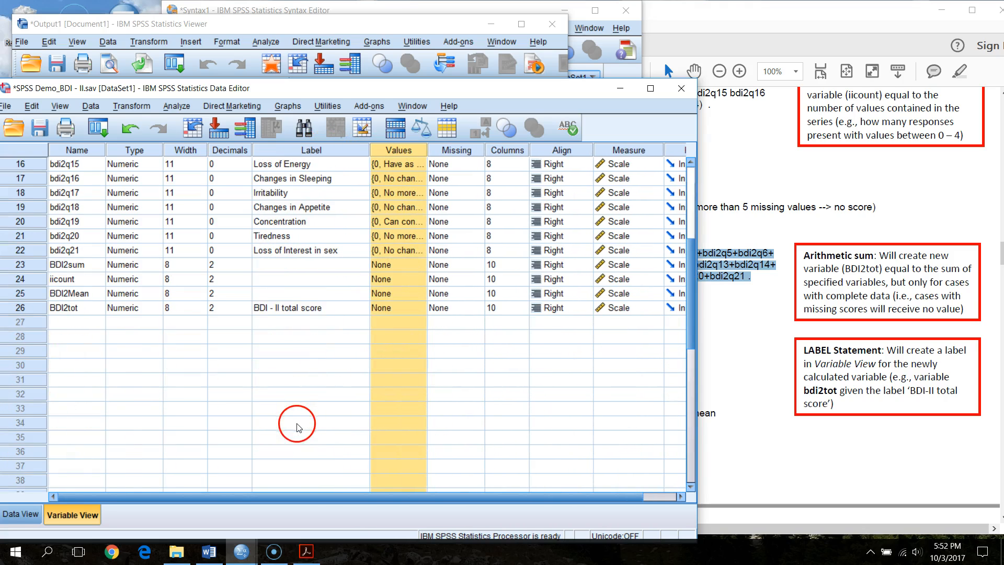
pyautogui.click(311, 310)
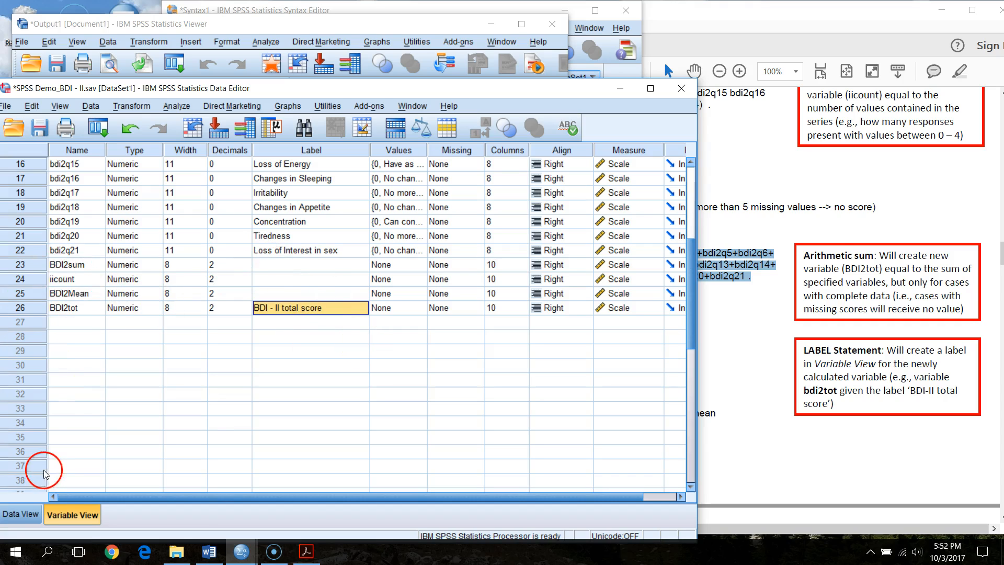
# Delete the variables BDI2sum, iicount and BDI2Mean, and return to the case data
pyautogui.moveTo(42, 266); pyautogui.dragTo(33, 295)
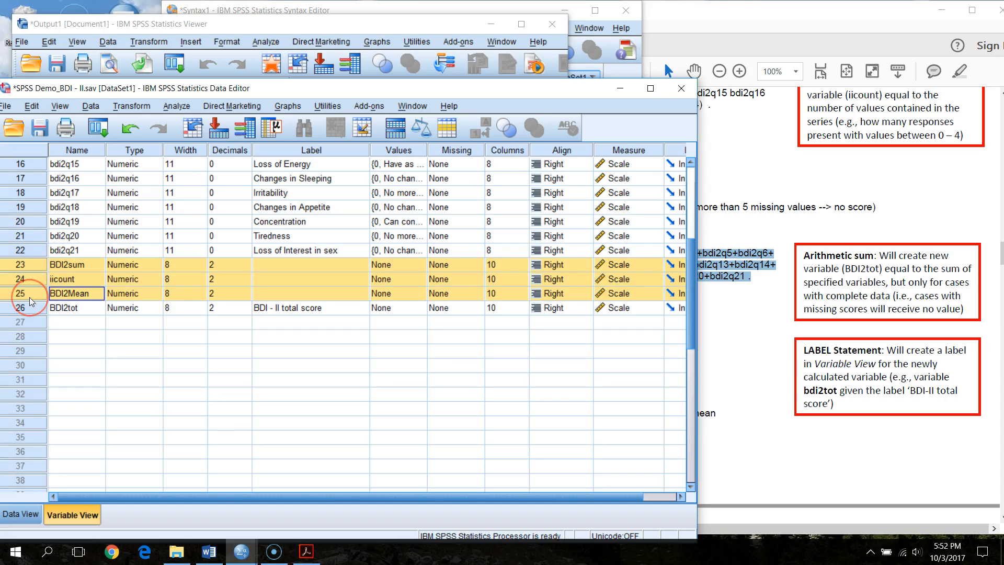
pyautogui.rightClick(29, 297)
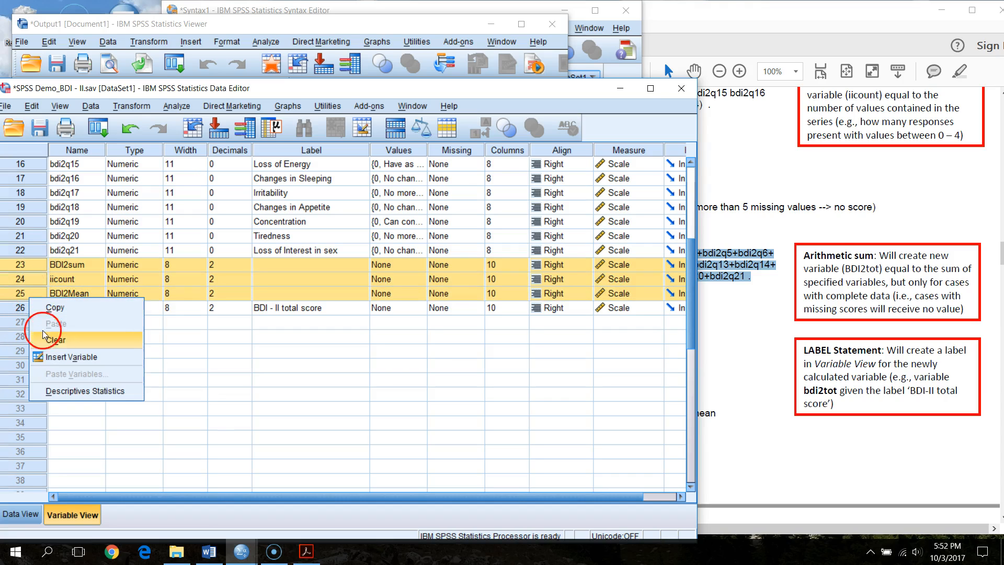
pyautogui.click(56, 340)
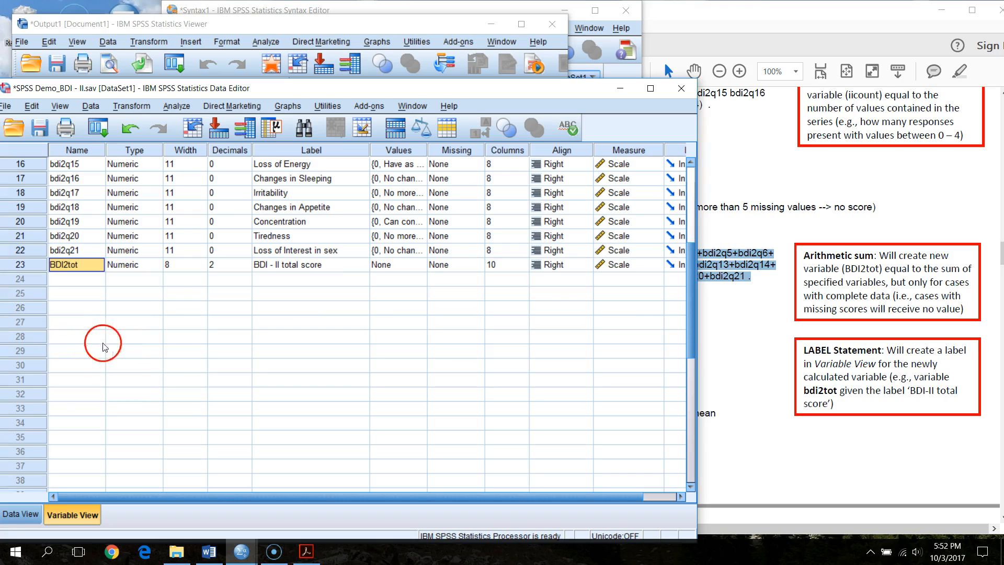
pyautogui.click(21, 514)
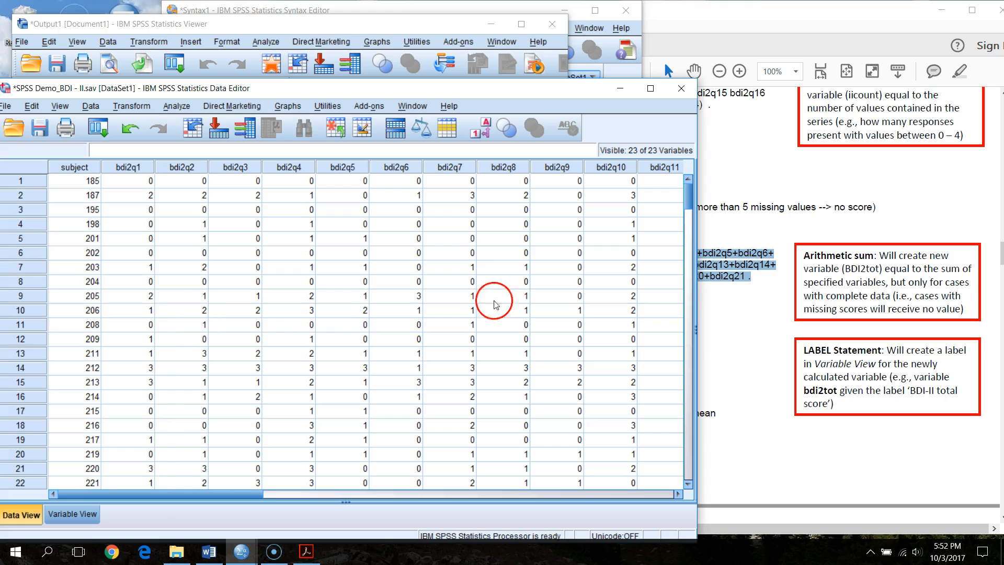
# Check the PDF for the next data file, close SPSS Demo_BDI - II.sav without saving, and bring forward the SPSS Demo_PRI.sav data window
pyautogui.click(828, 30)
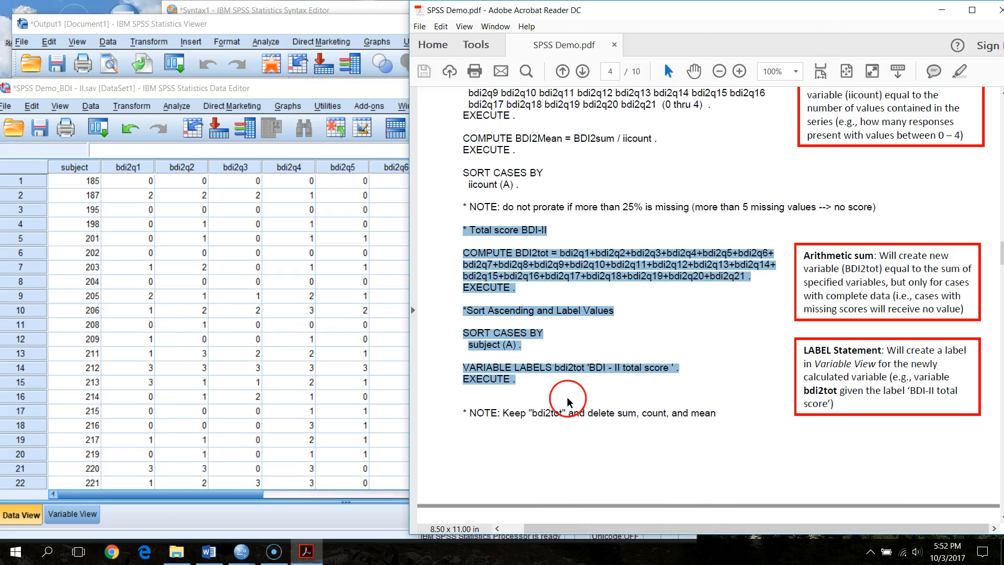
pyautogui.scroll(3, 602, 340)
pyautogui.scroll(-5, 618, 319)
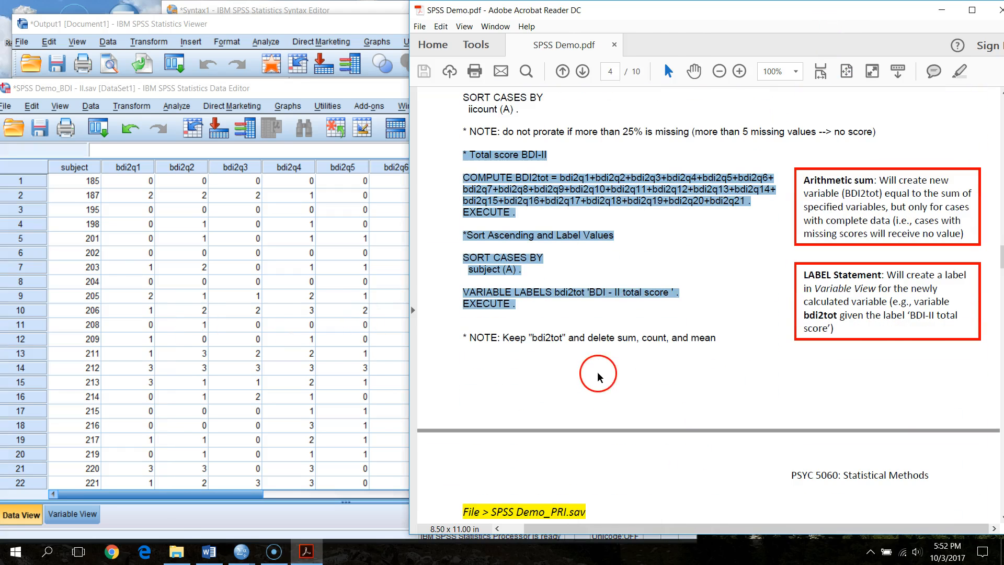
pyautogui.click(352, 89)
pyautogui.click(683, 89)
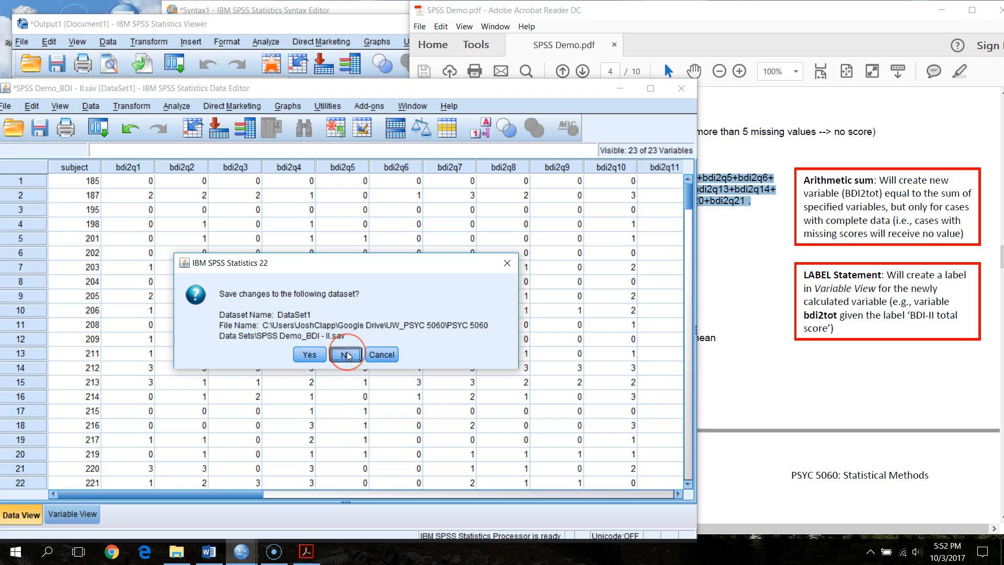
pyautogui.click(346, 355)
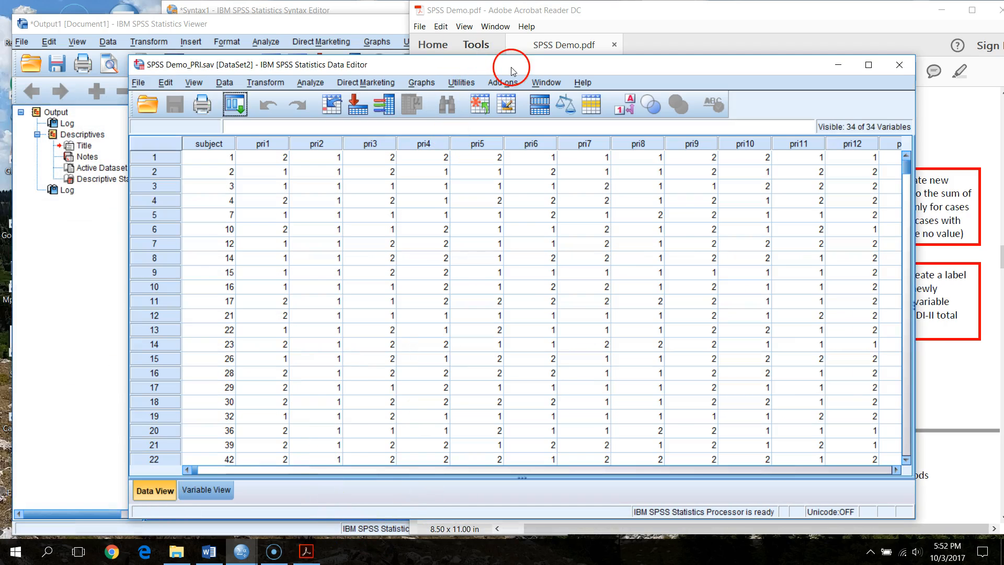
pyautogui.moveTo(514, 70); pyautogui.dragTo(391, 43)
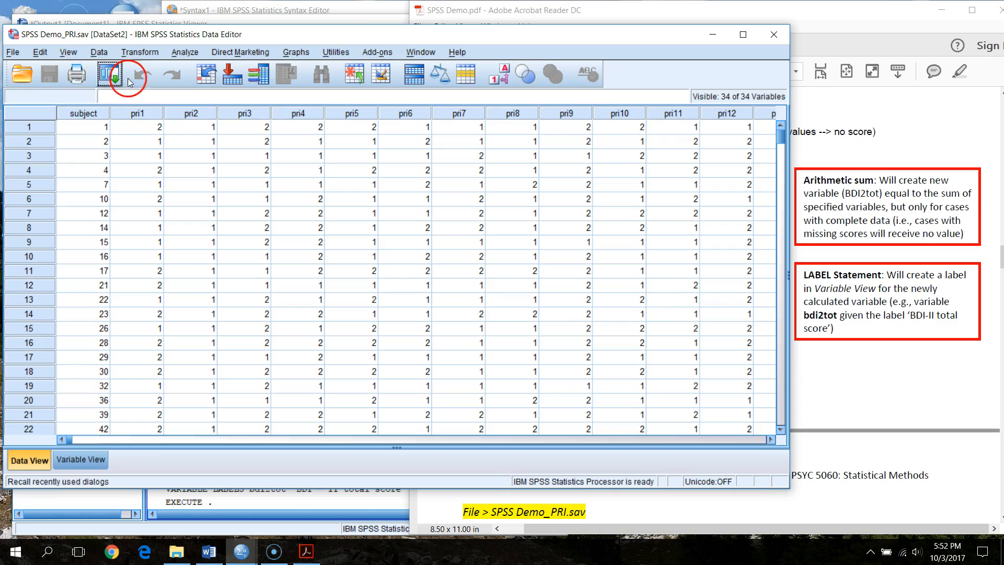
# Read the SPSS Demo_PRI.sav section of the demo PDF, covering the DESCRIPTIVES, COUNT and SORT CASES syntax
pyautogui.click(835, 11)
pyautogui.scroll(-10, 633, 366)
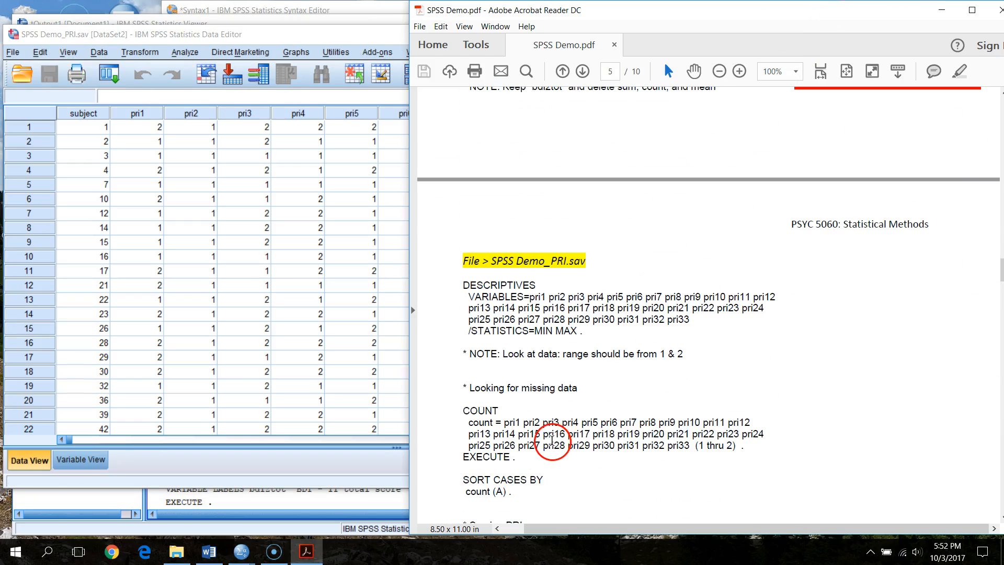
pyautogui.scroll(-1, 558, 428)
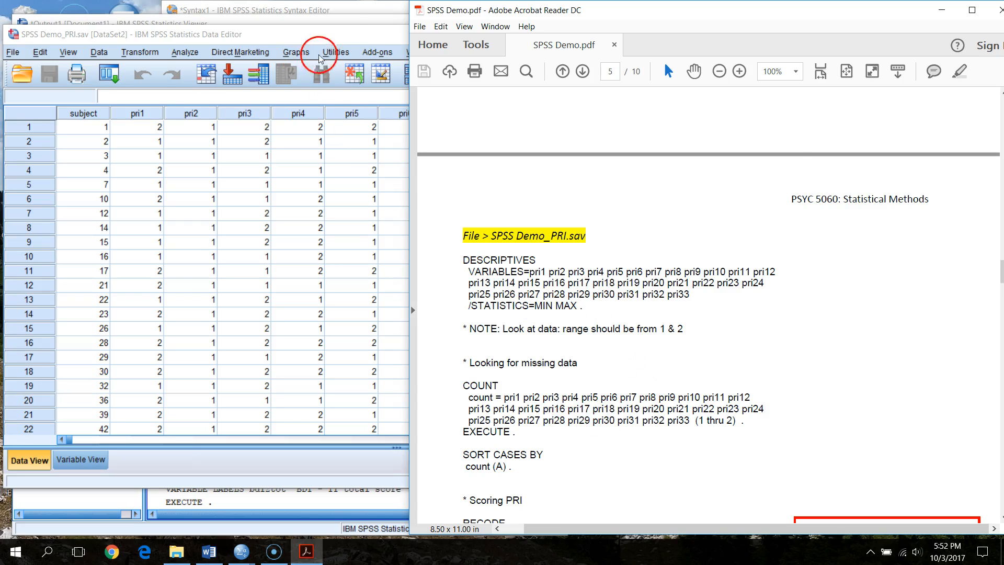
pyautogui.click(345, 34)
pyautogui.click(823, 26)
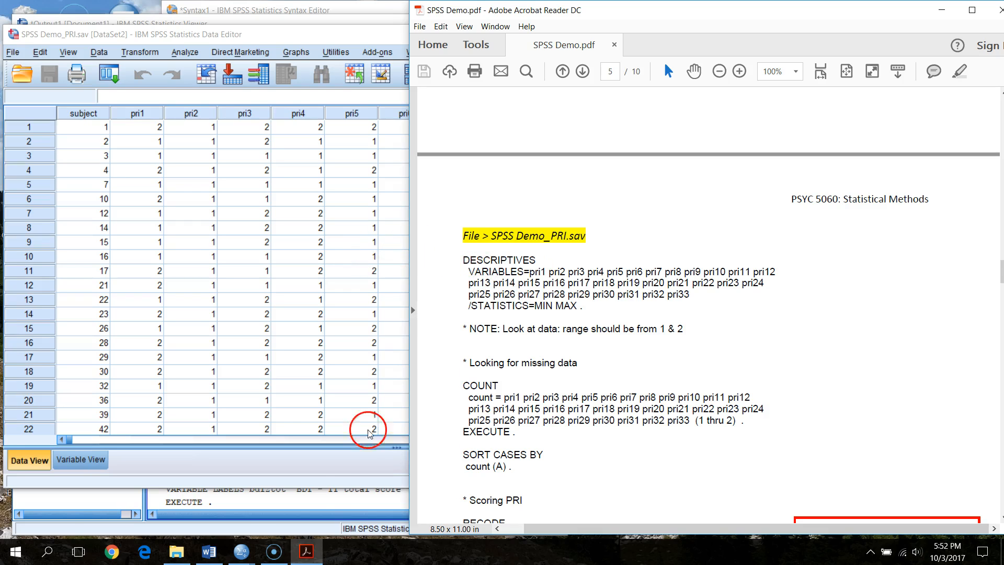
# Bring forward the Syntax1 window and close it without saving its contents
pyautogui.moveTo(243, 549)
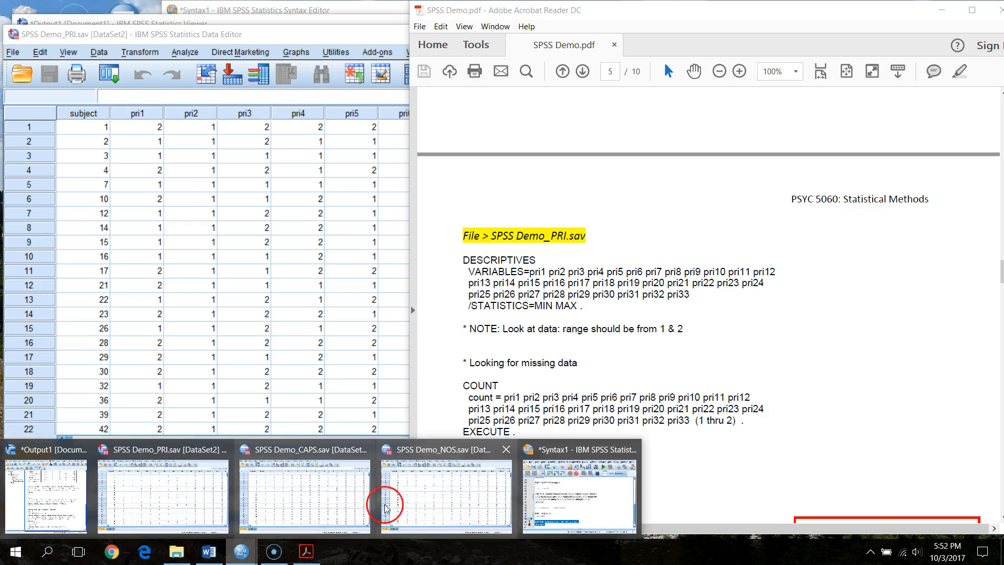
pyautogui.click(594, 456)
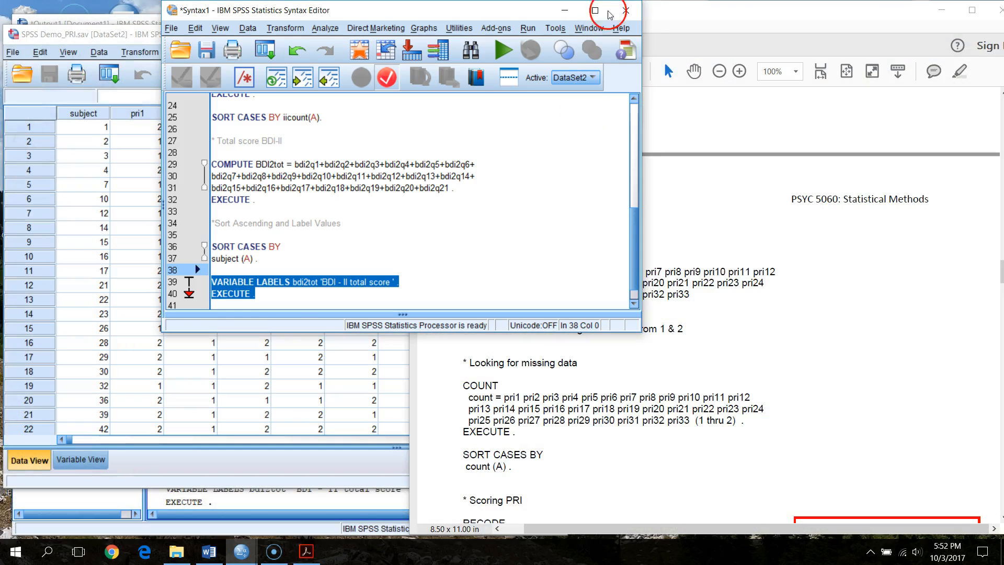
pyautogui.click(637, 14)
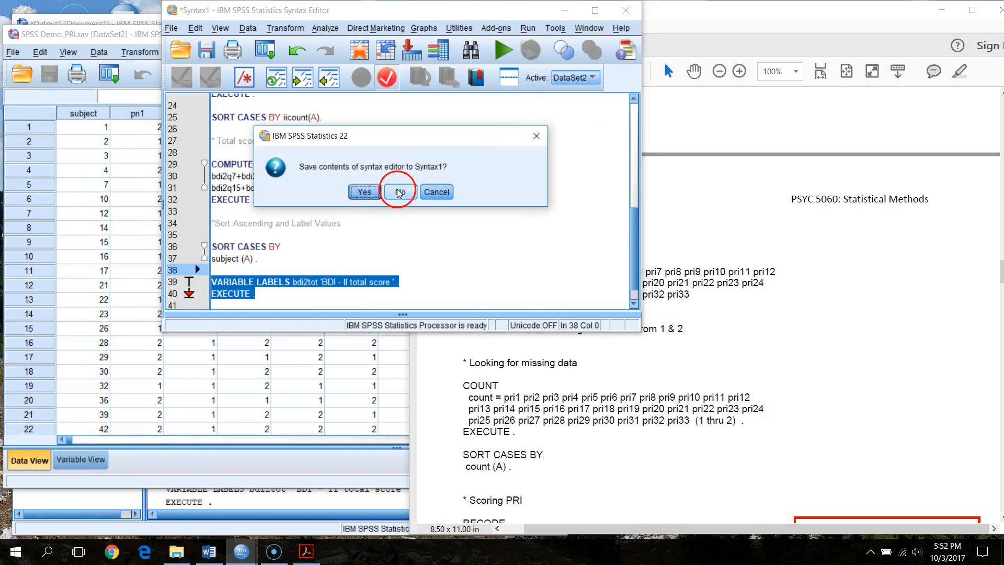
pyautogui.click(395, 193)
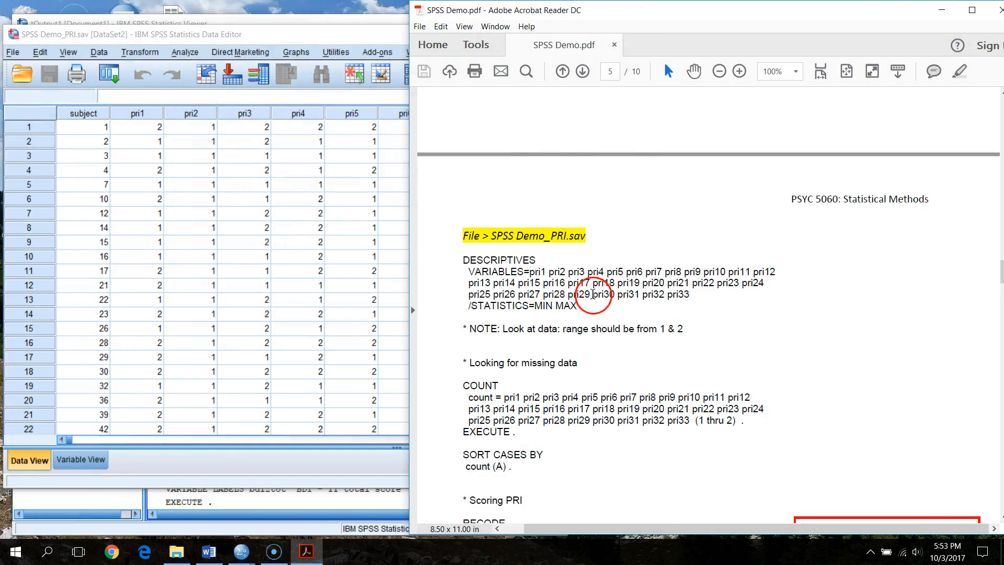
# Review the PRI DESCRIPTIVES syntax and range note in the PDF, and look briefly at the questionnaire prorating tracking form in Word
pyautogui.scroll(-1, 530, 319)
pyautogui.scroll(-2, 460, 314)
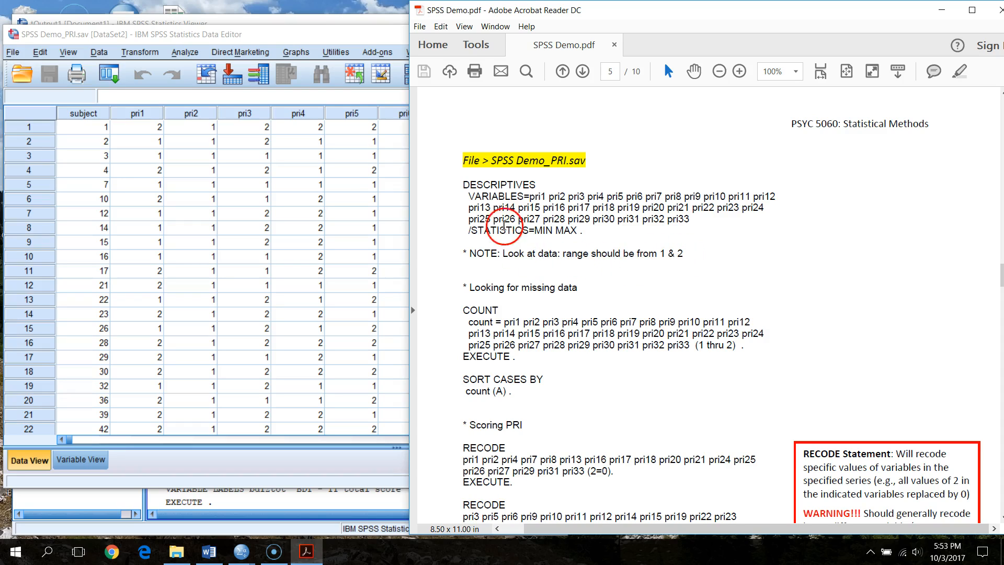
pyautogui.moveTo(454, 183); pyautogui.dragTo(714, 254)
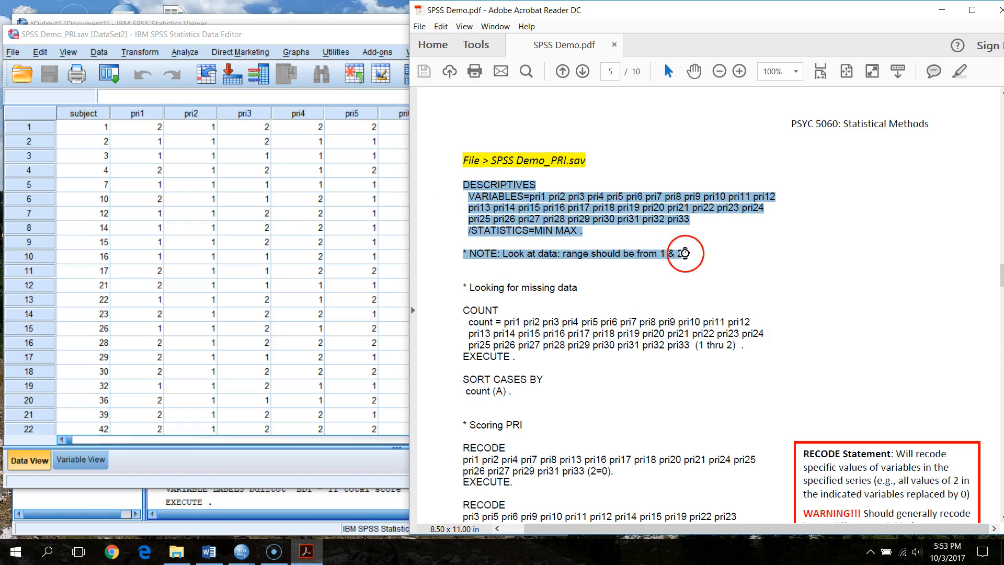
pyautogui.click(209, 552)
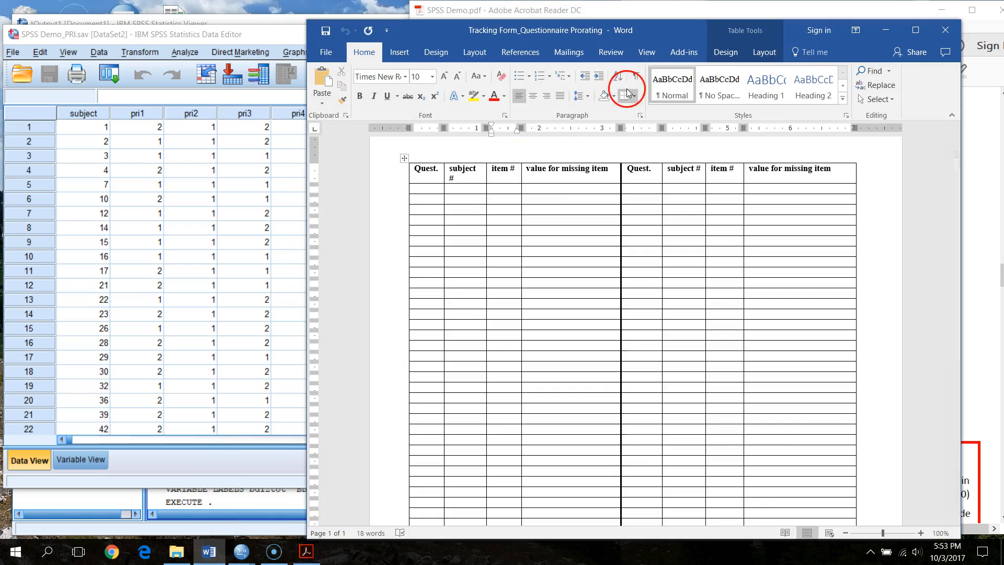
pyautogui.click(886, 30)
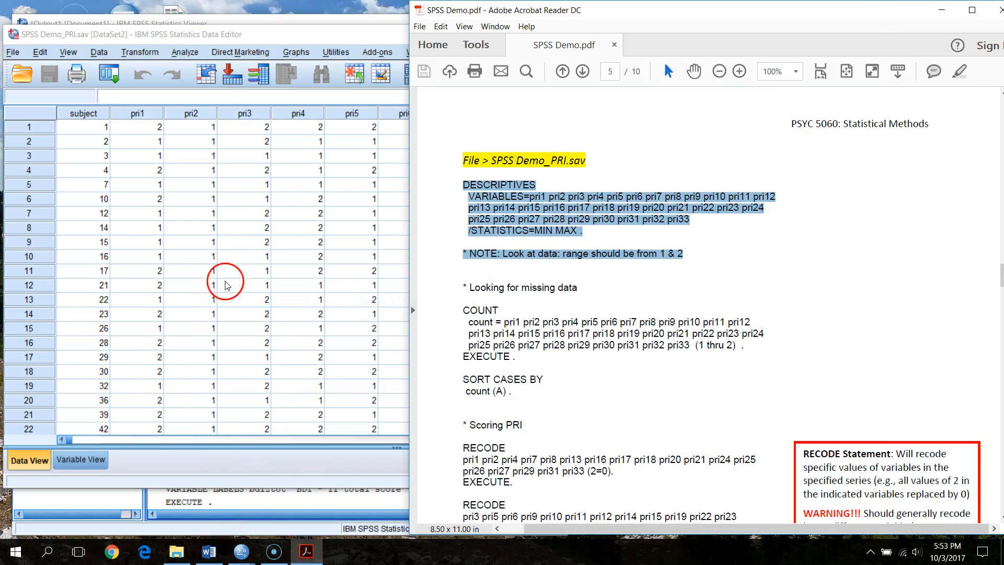
# Set up a Descriptives analysis of all PRI items, pri1 through pri33, and paste its command into a new syntax file
pyautogui.click(296, 39)
pyautogui.click(186, 52)
pyautogui.click(224, 84)
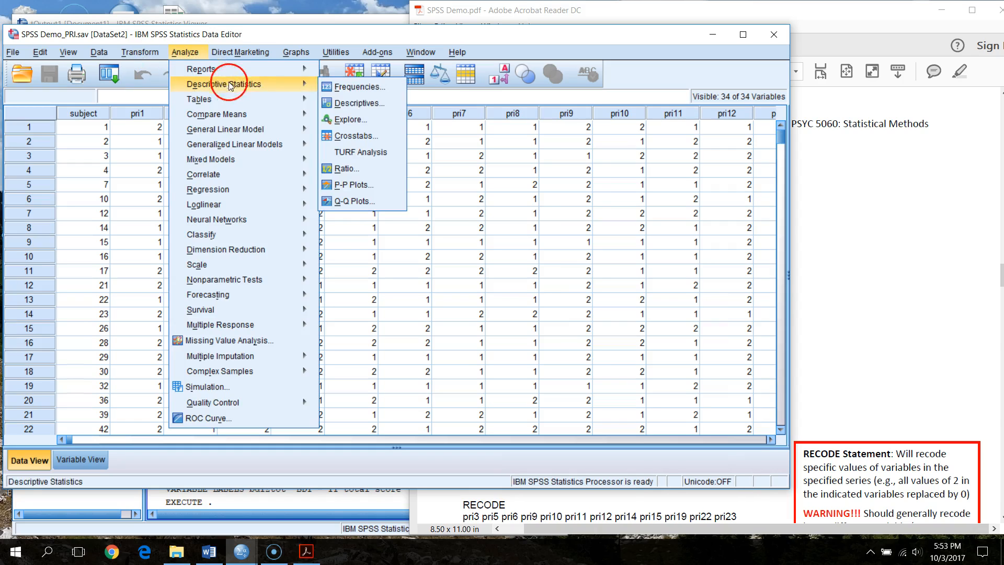
pyautogui.click(358, 103)
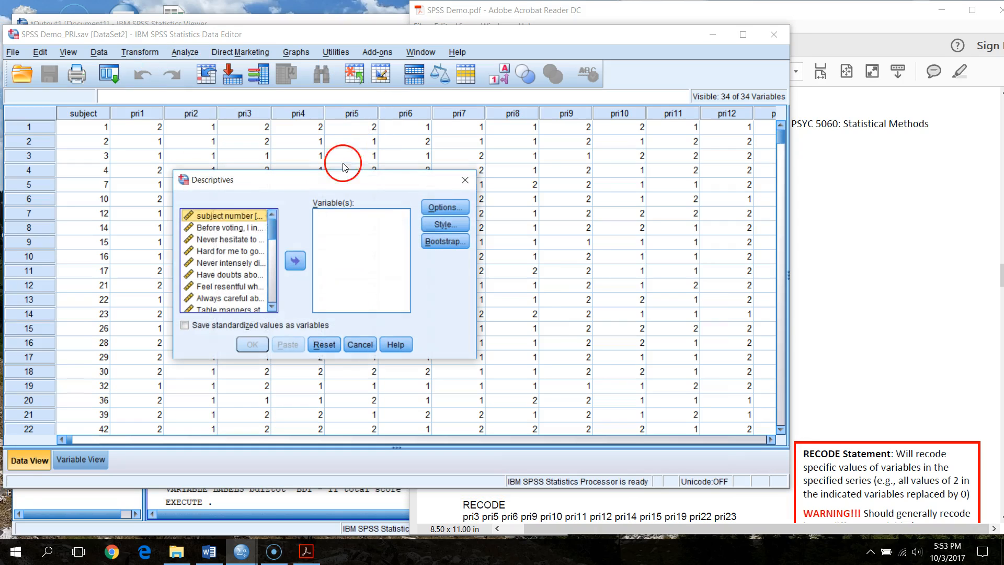
pyautogui.click(234, 229)
pyautogui.hotkey('shift', 'Down')
pyautogui.hotkey('shift', 'Down')
pyautogui.hotkey('shift', 'Down')
pyautogui.hotkey('shift', 'Down')
pyautogui.hotkey('shift', 'Down')
pyautogui.hotkey('shift', 'Down')
pyautogui.hotkey('shift', 'Down')
pyautogui.hotkey('shift', 'Down')
pyautogui.hotkey('shift', 'Down')
pyautogui.hotkey('shift', 'Down')
pyautogui.hotkey('shift', 'Down')
pyautogui.hotkey('shift', 'Down')
pyautogui.hotkey('shift', 'Down')
pyautogui.hotkey('shift', 'Down')
pyautogui.hotkey('shift', 'Down')
pyautogui.hotkey('shift', 'Down')
pyautogui.hotkey('shift', 'Down')
pyautogui.hotkey('shift', 'Down')
pyautogui.hotkey('shift', 'Down')
pyautogui.hotkey('shift', 'Down')
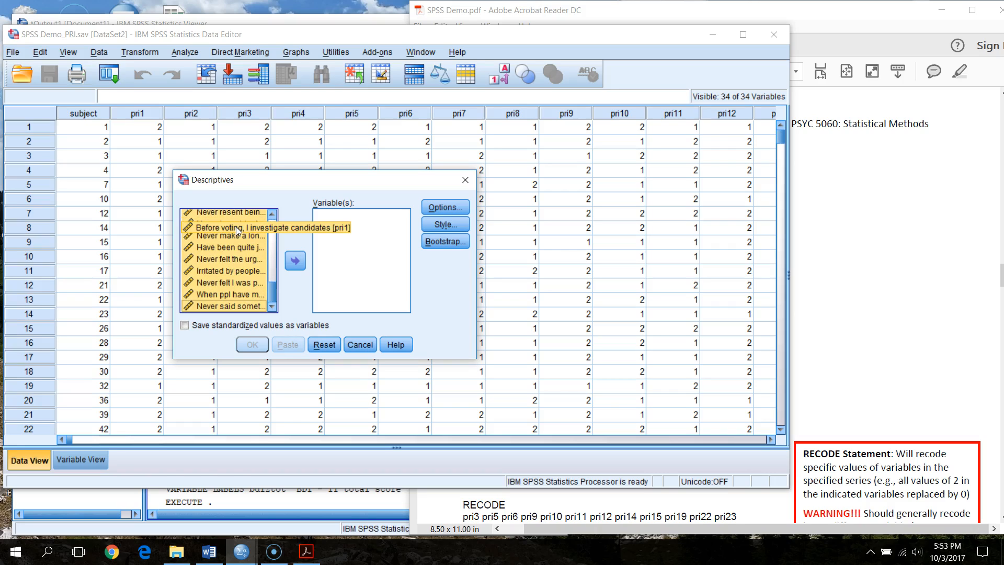
pyautogui.click(296, 259)
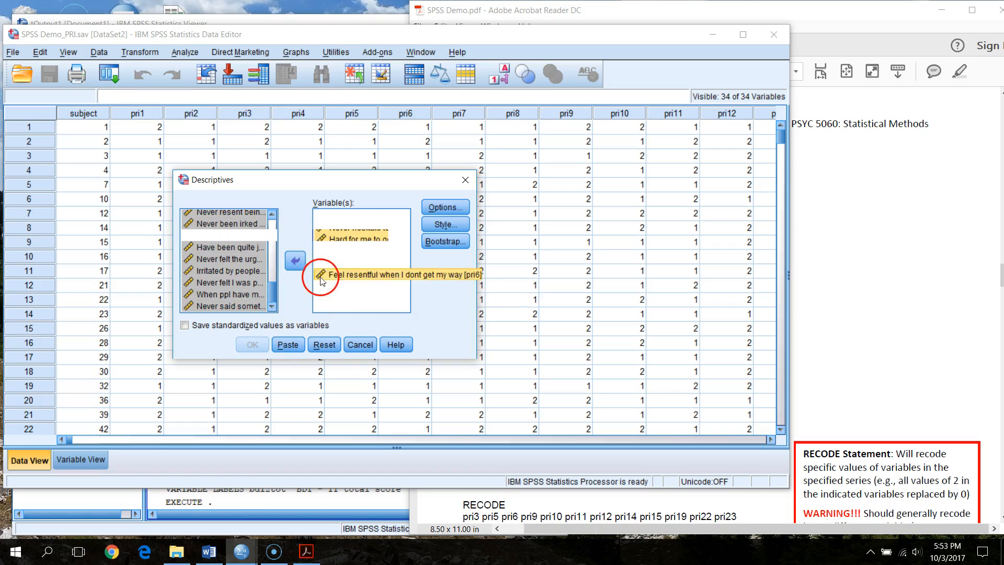
pyautogui.click(296, 261)
pyautogui.click(289, 346)
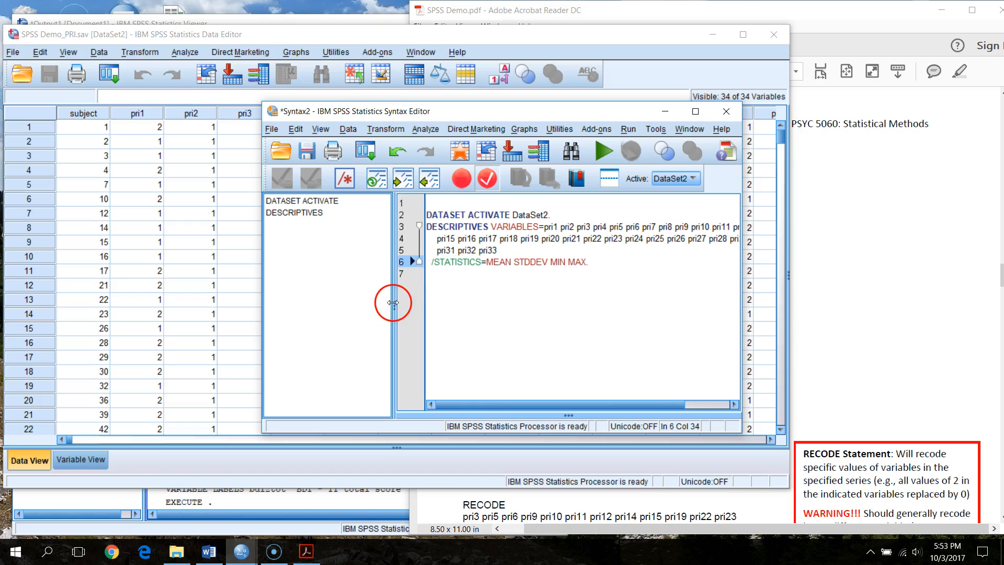
# Collapse the navigation pane of the Syntax2 window, move the window to the screen's corner and make it slightly taller
pyautogui.moveTo(393, 302); pyautogui.dragTo(239, 306)
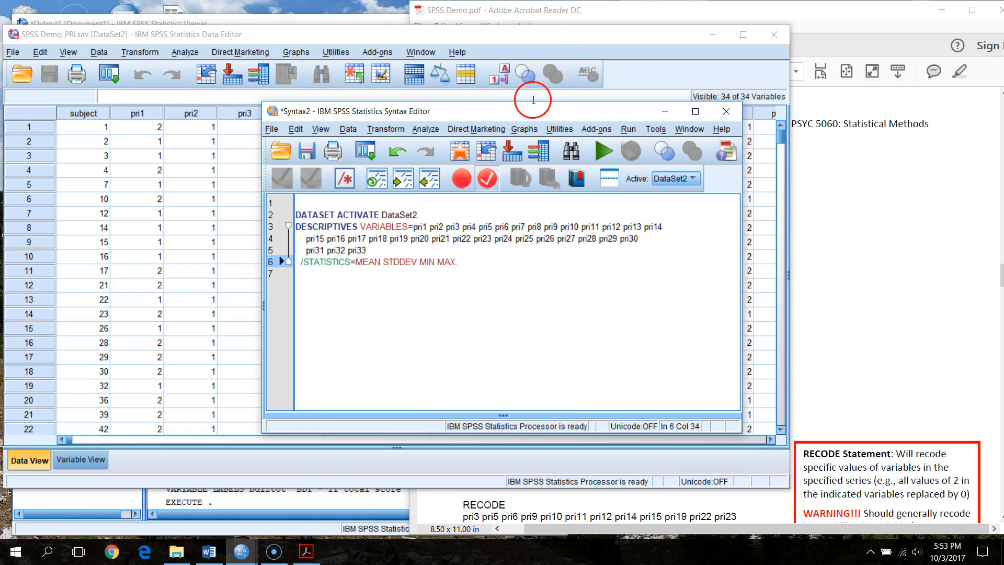
pyautogui.moveTo(533, 115); pyautogui.dragTo(271, 14)
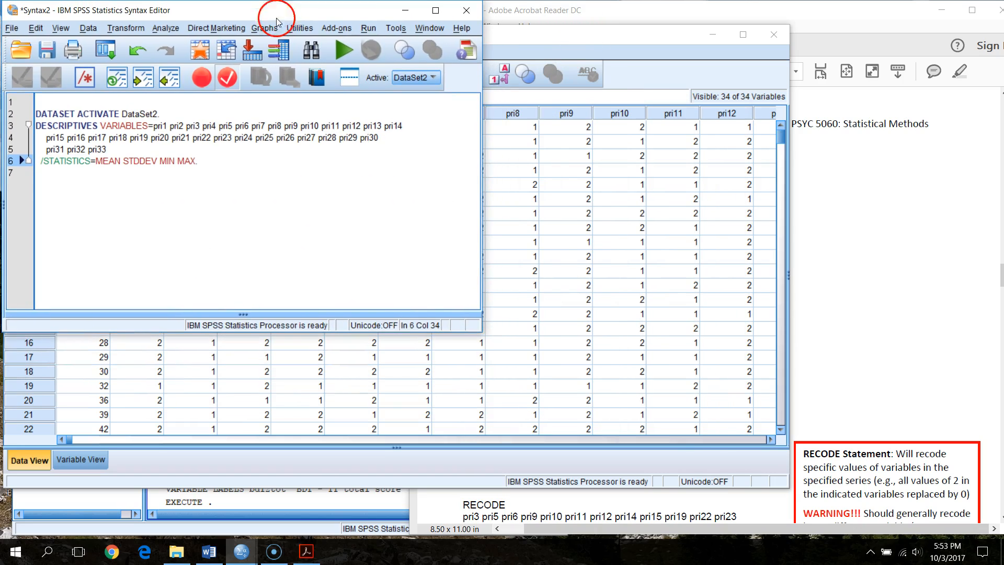
pyautogui.moveTo(324, 332); pyautogui.dragTo(378, 339)
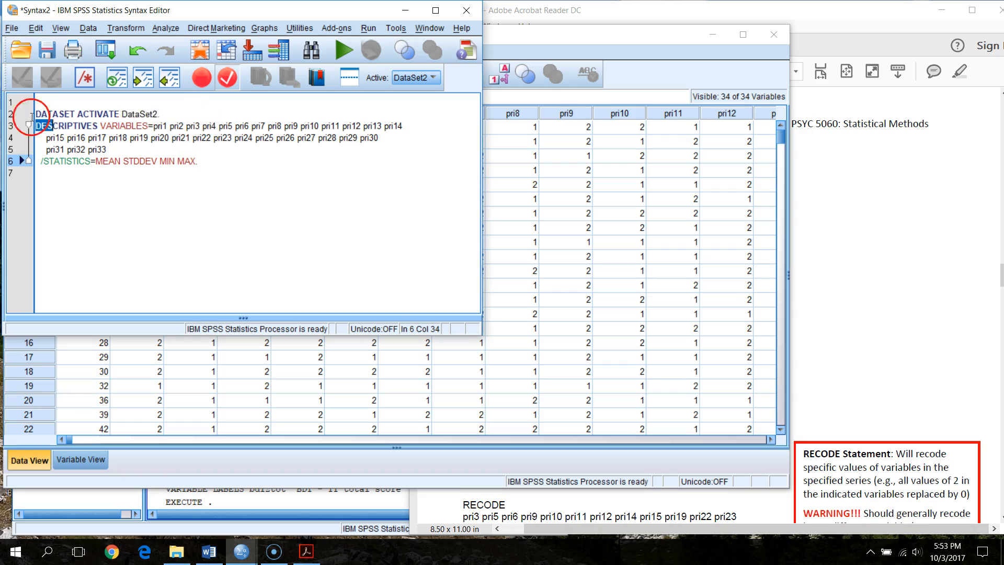
# Remove the DATASET ACTIVATE line from the syntax and run the DESCRIPTIVES command for pri1 to pri33
pyautogui.click(5, 113)
pyautogui.press('Delete')
pyautogui.moveTo(230, 157); pyautogui.dragTo(27, 106)
pyautogui.click(344, 50)
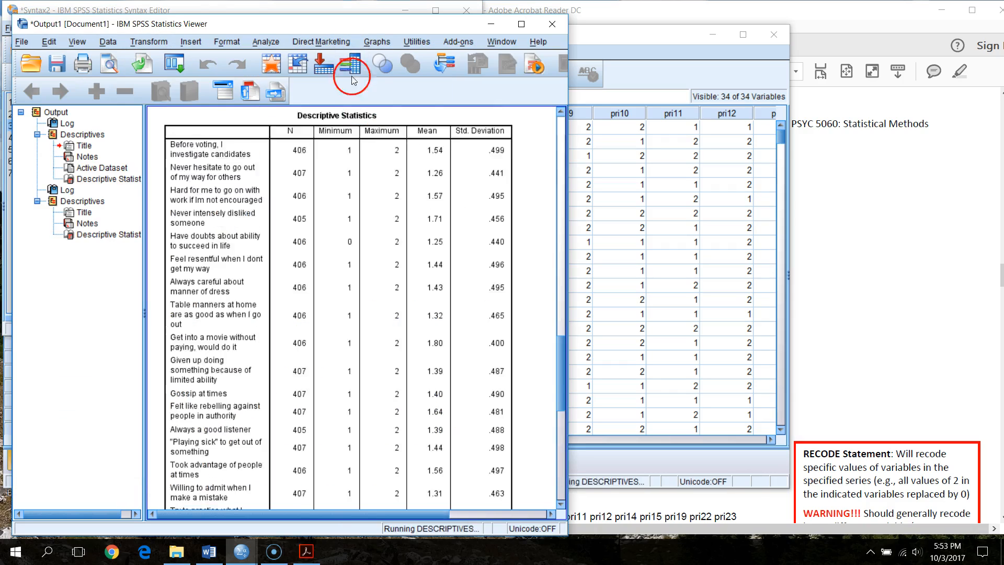
# Check the PDF's range note, and examine the PRI Descriptive Statistics table for minimums or maximums outside 1 and 2
pyautogui.click(841, 23)
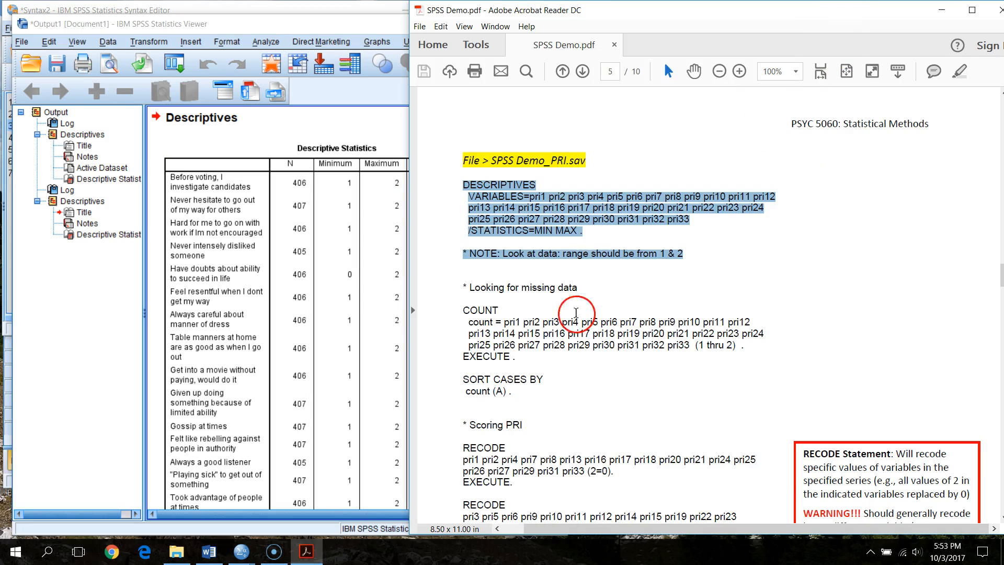
pyautogui.click(583, 260)
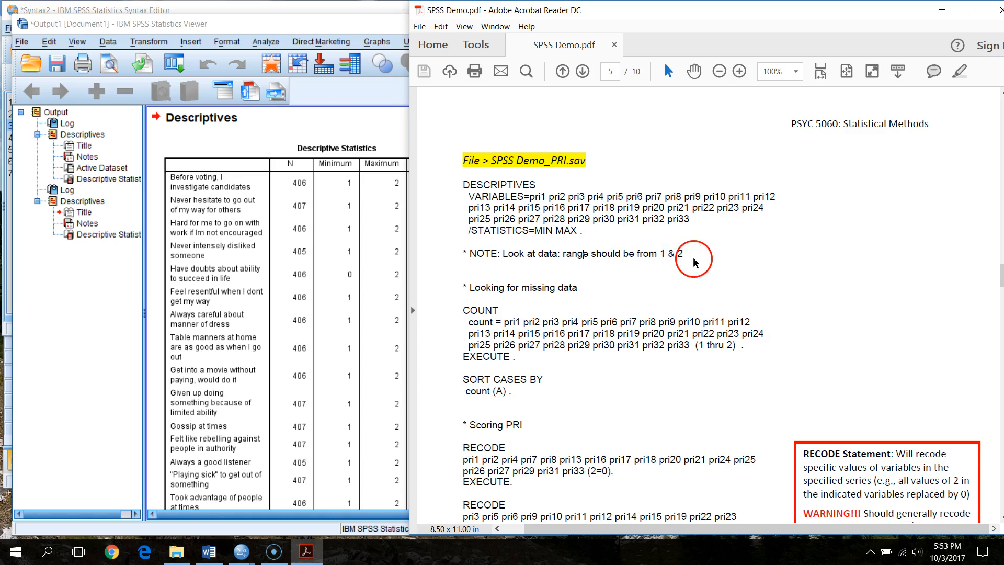
pyautogui.click(339, 30)
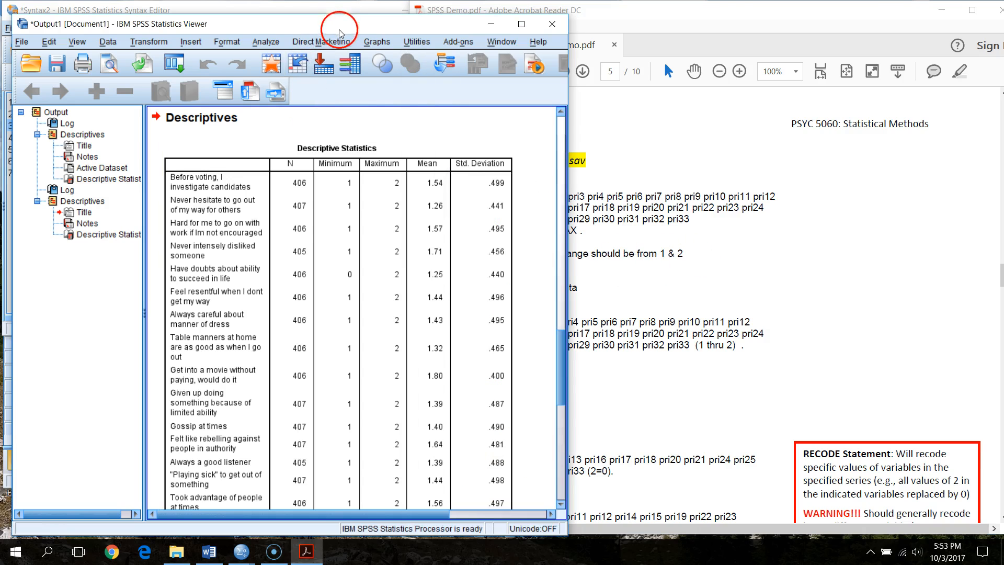
pyautogui.click(374, 269)
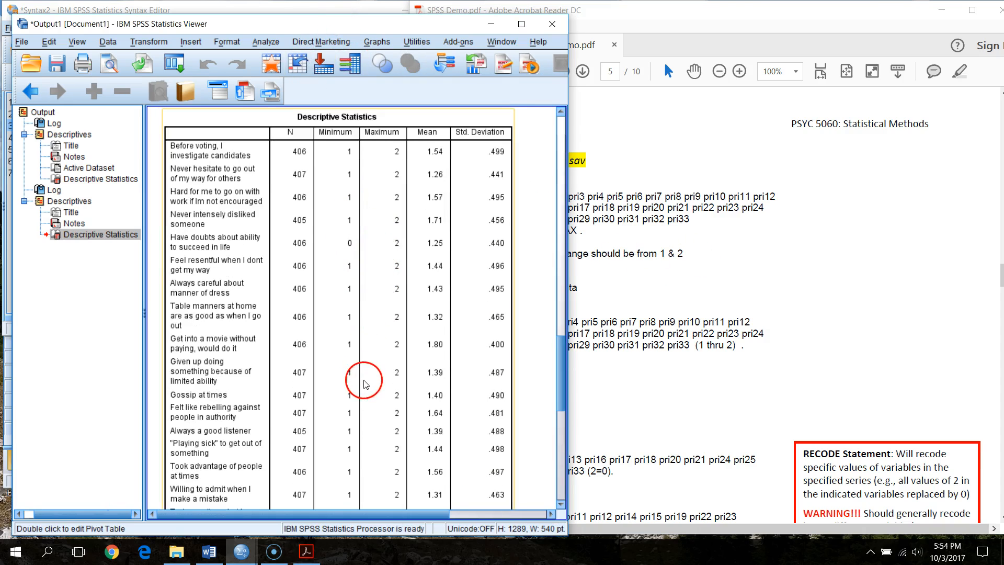
pyautogui.scroll(-5, 363, 313)
pyautogui.scroll(-3, 365, 329)
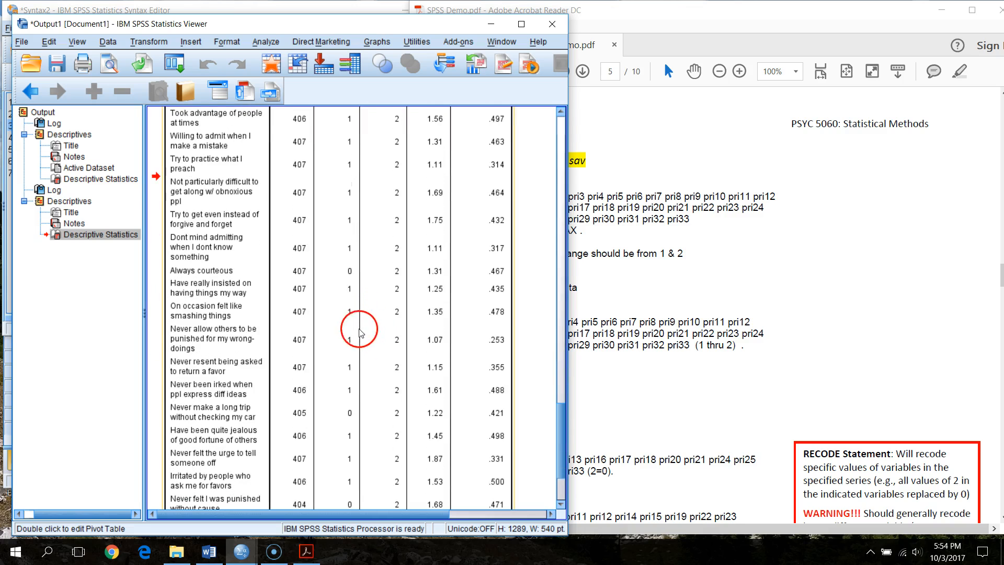
pyautogui.scroll(8, 365, 275)
pyautogui.scroll(-14, 369, 411)
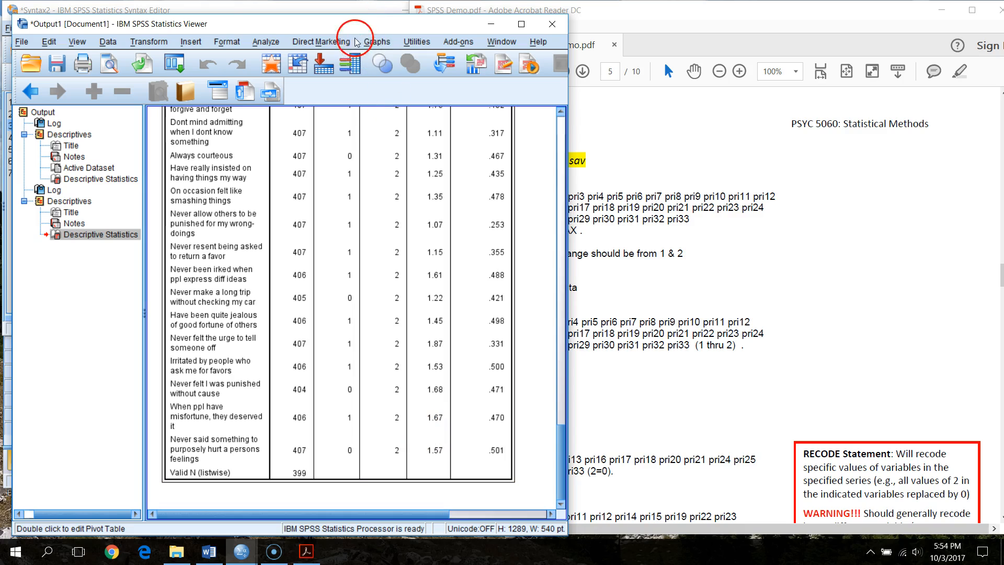
# Move the output window aside, and look up the variable labelled 'Have doubts about ability to succeed in life' in the PRI variable list
pyautogui.moveTo(362, 28); pyautogui.dragTo(621, 30)
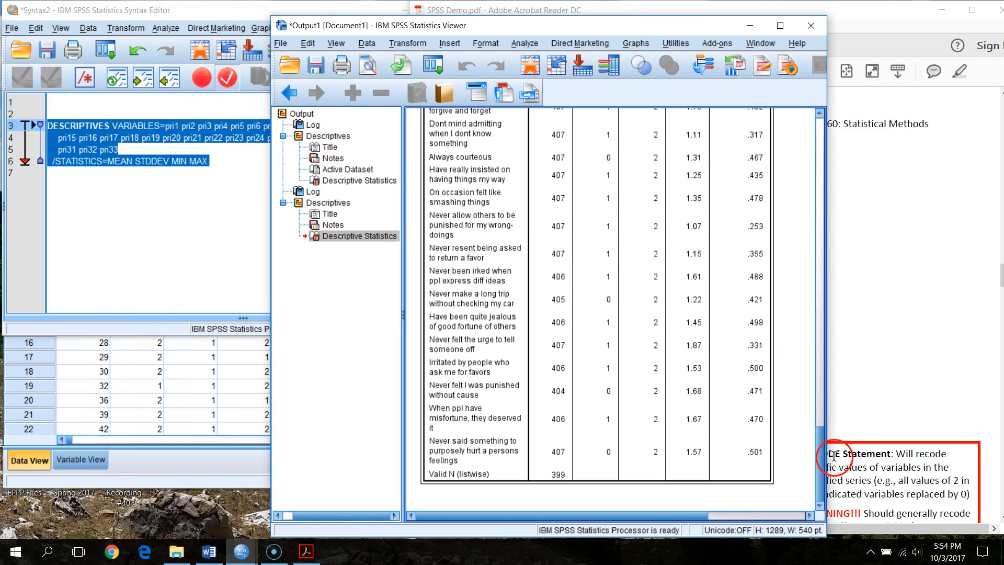
pyautogui.moveTo(821, 470); pyautogui.dragTo(835, 391)
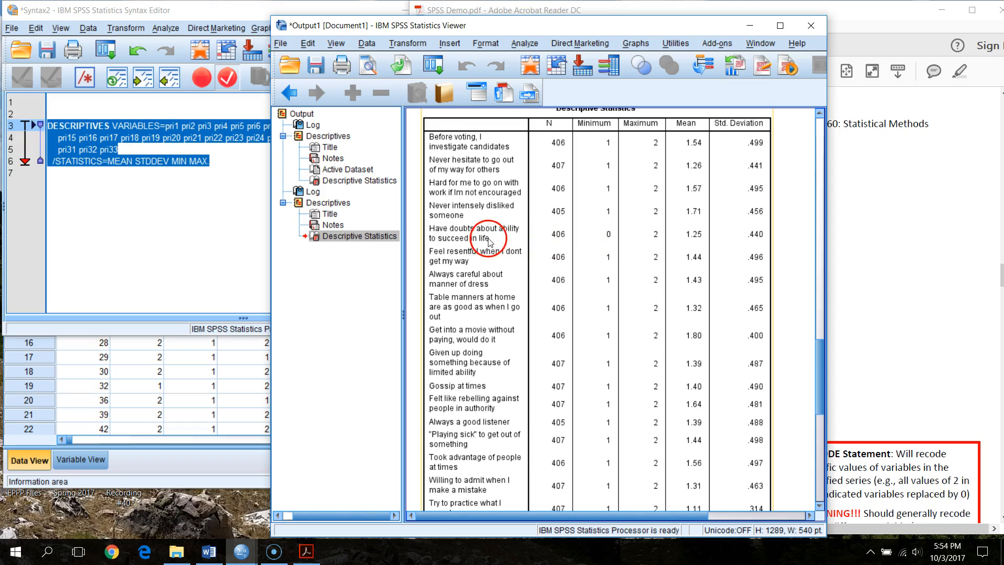
pyautogui.click(174, 469)
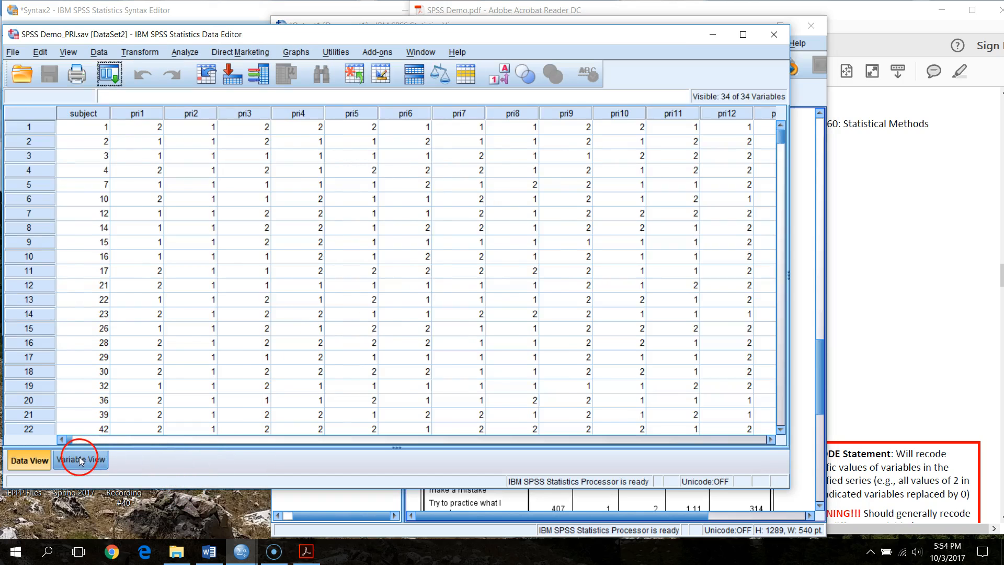
pyautogui.click(81, 460)
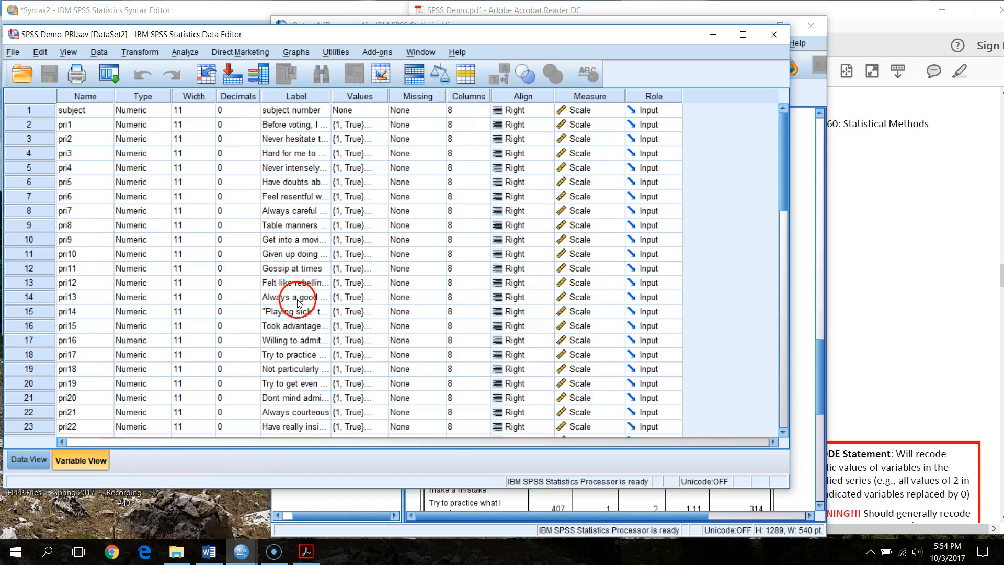
pyautogui.click(309, 184)
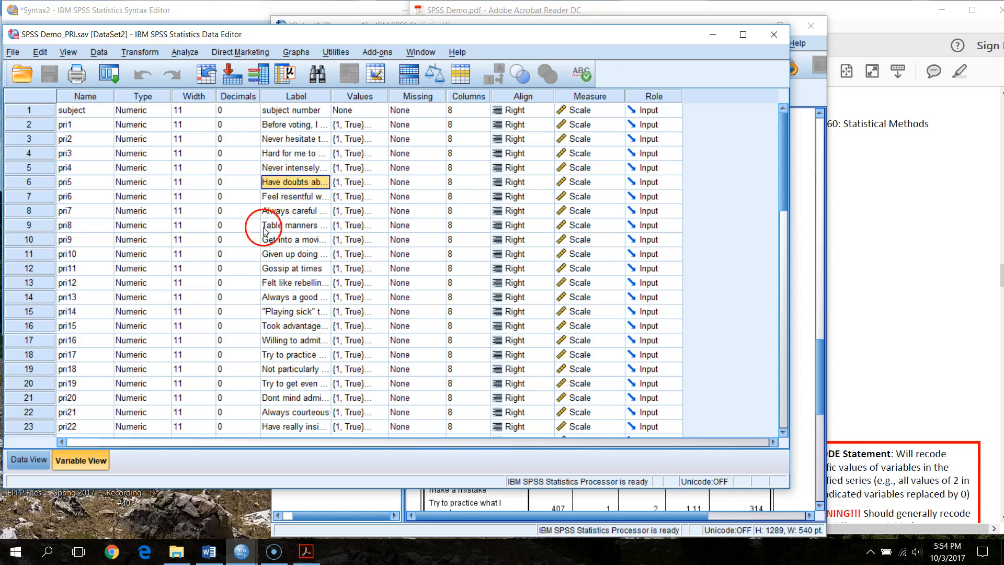
# Sort the PRI cases in ascending order by pri5, and clear the out-of-range 0 from pri5 in row 3
pyautogui.click(29, 459)
pyautogui.click(365, 114)
pyautogui.rightClick(365, 115)
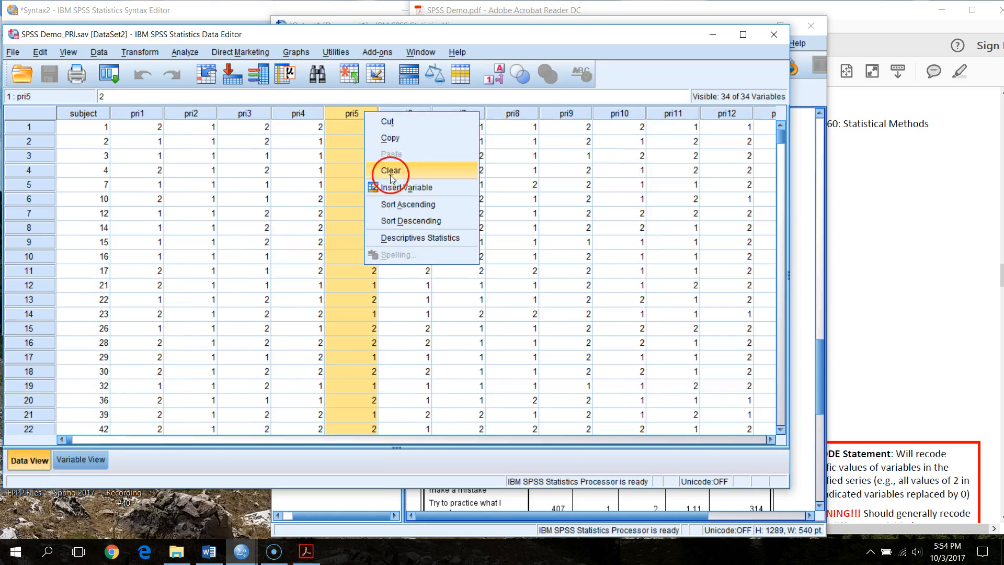
pyautogui.click(399, 205)
pyautogui.click(369, 154)
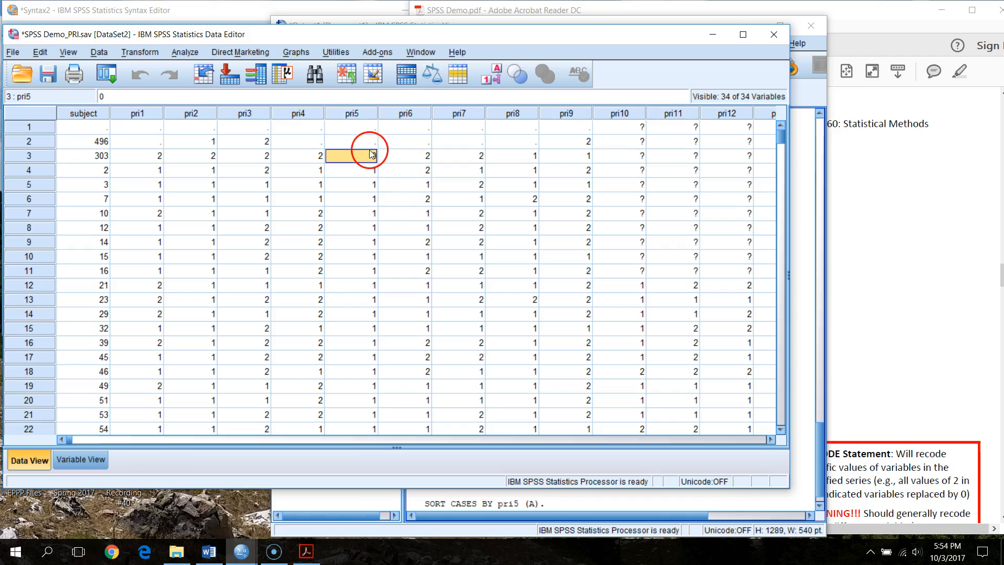
pyautogui.press('Delete')
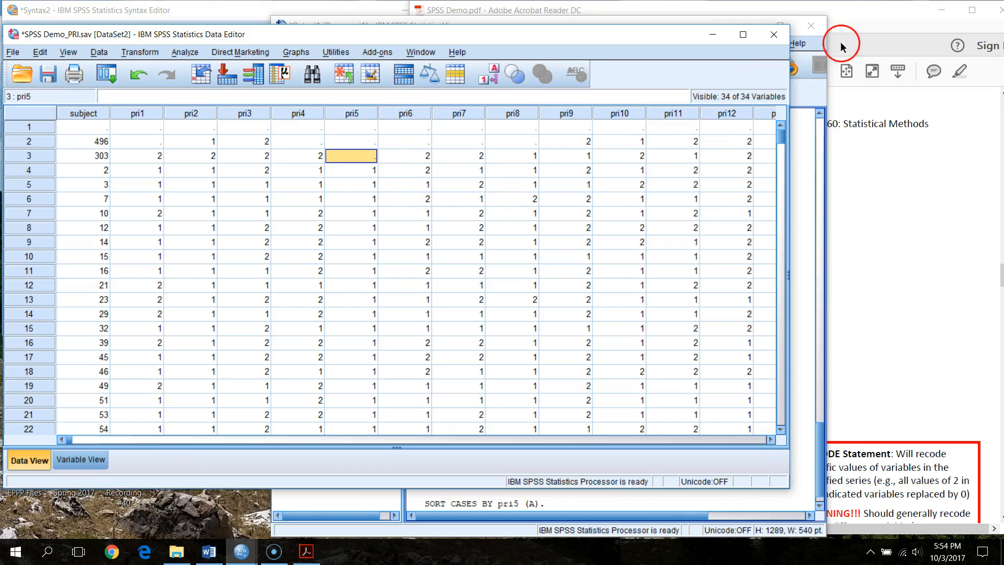
# Find the next out-of-range item in the Descriptive Statistics, and look up 'Always courteous' in the PRI variable list, widening the Label column
pyautogui.click(824, 85)
pyautogui.moveTo(817, 474); pyautogui.dragTo(849, 445)
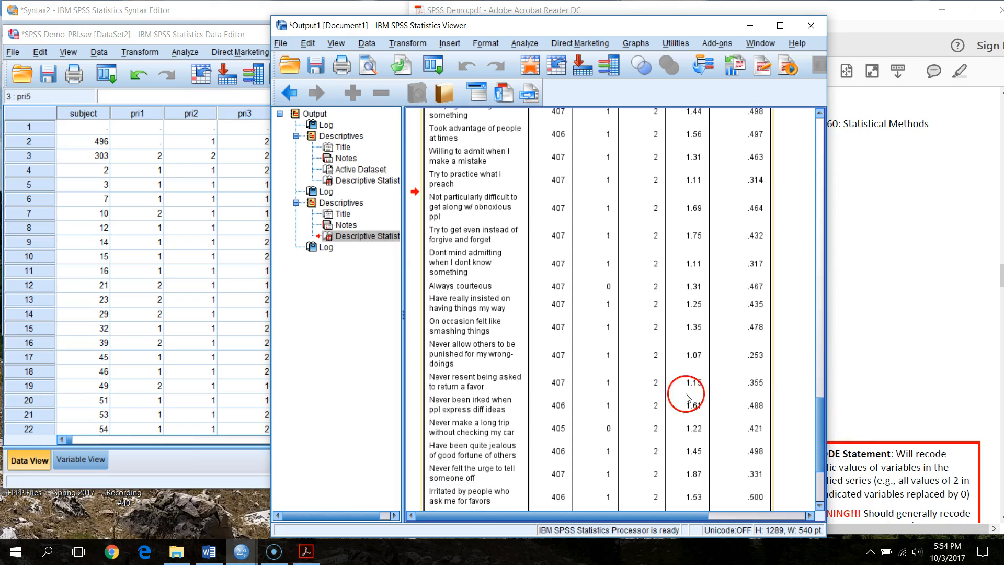
pyautogui.click(77, 459)
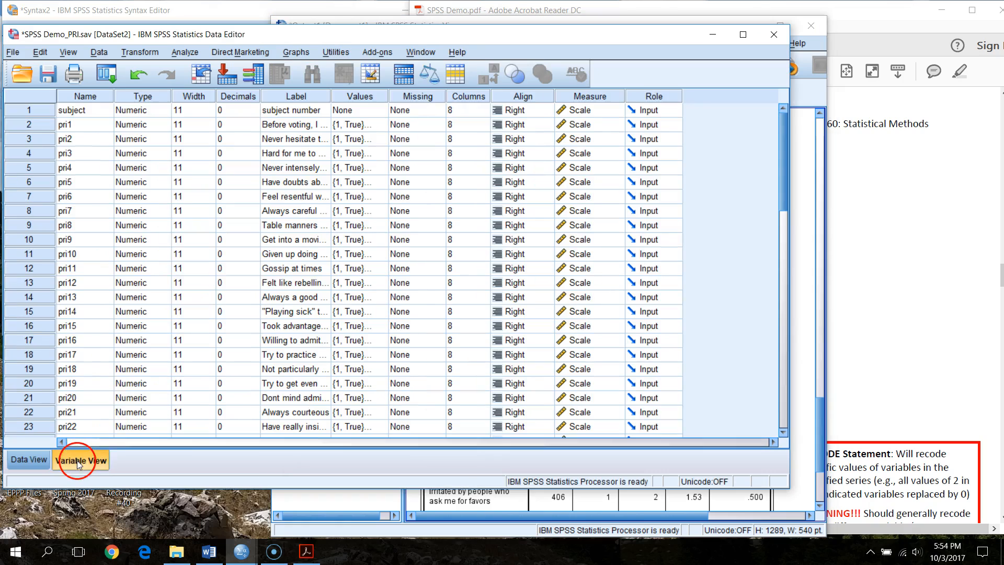
pyautogui.click(303, 298)
pyautogui.scroll(-2, 310, 341)
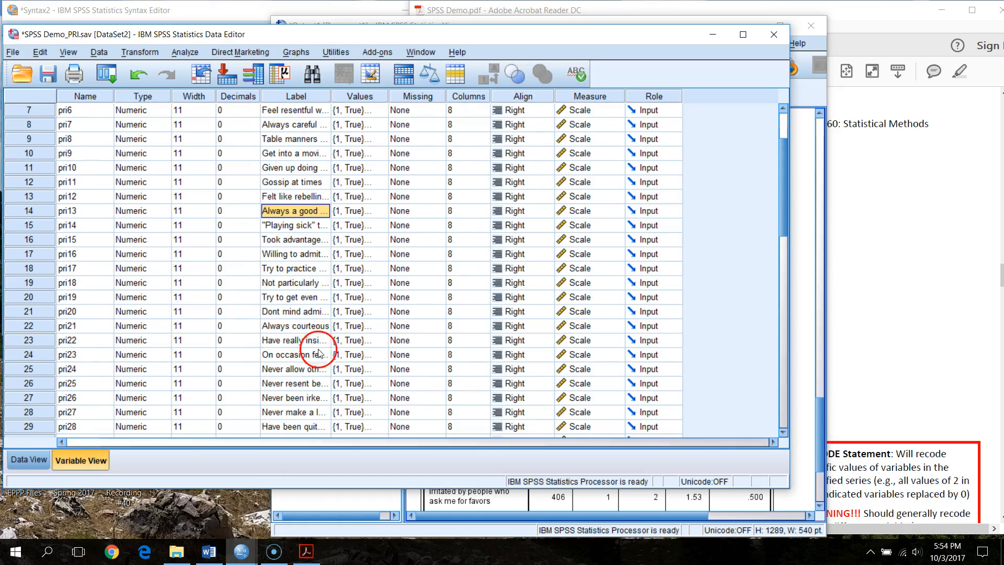
pyautogui.moveTo(332, 94); pyautogui.dragTo(398, 95)
# Sort the PRI cases in ascending order by pri21, and clear the out-of-range 0 from pri21 in row 2
pyautogui.click(28, 461)
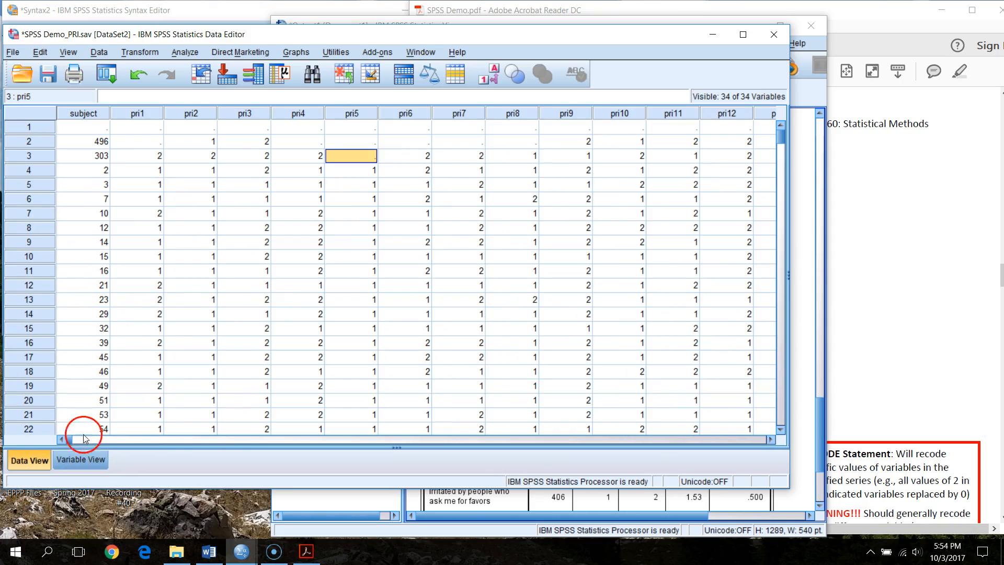
pyautogui.moveTo(67, 440); pyautogui.dragTo(408, 440)
pyautogui.rightClick(422, 114)
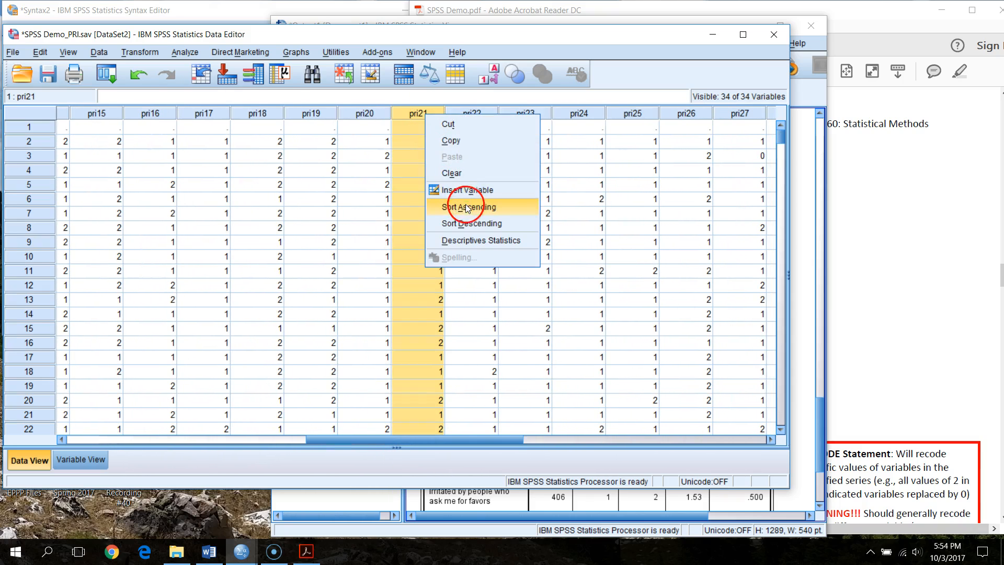
pyautogui.click(465, 204)
pyautogui.click(439, 143)
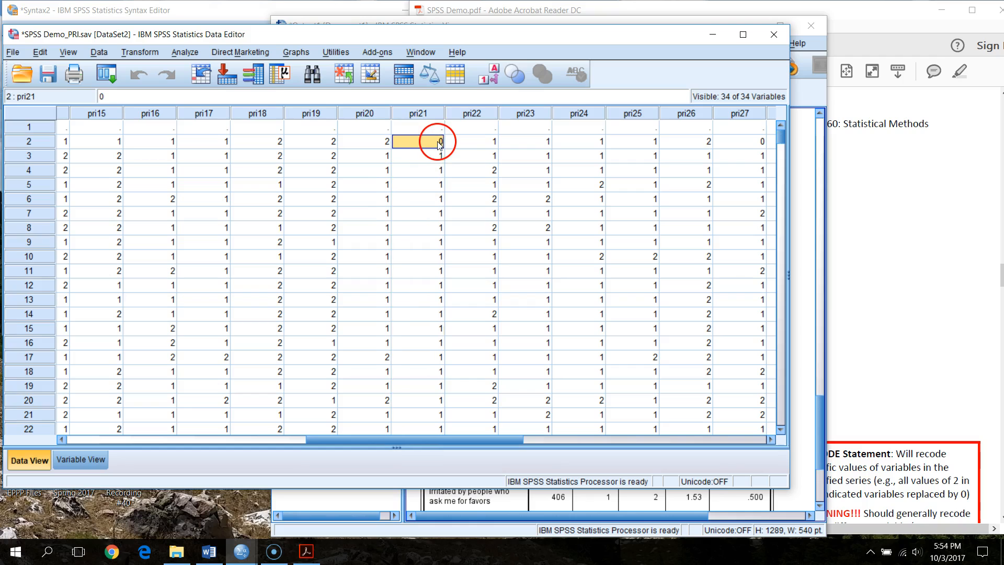
# Check the Descriptive Statistics for the next out-of-range minimum, and look up 'Never make a long trip without checking my car' in the variable list
pyautogui.click(816, 42)
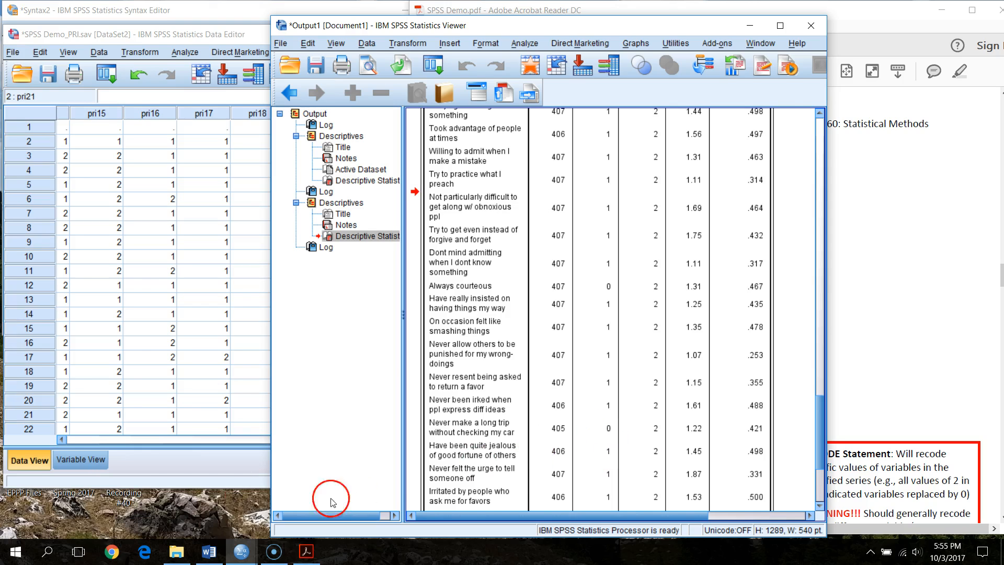
pyautogui.click(81, 460)
pyautogui.scroll(-2, 361, 403)
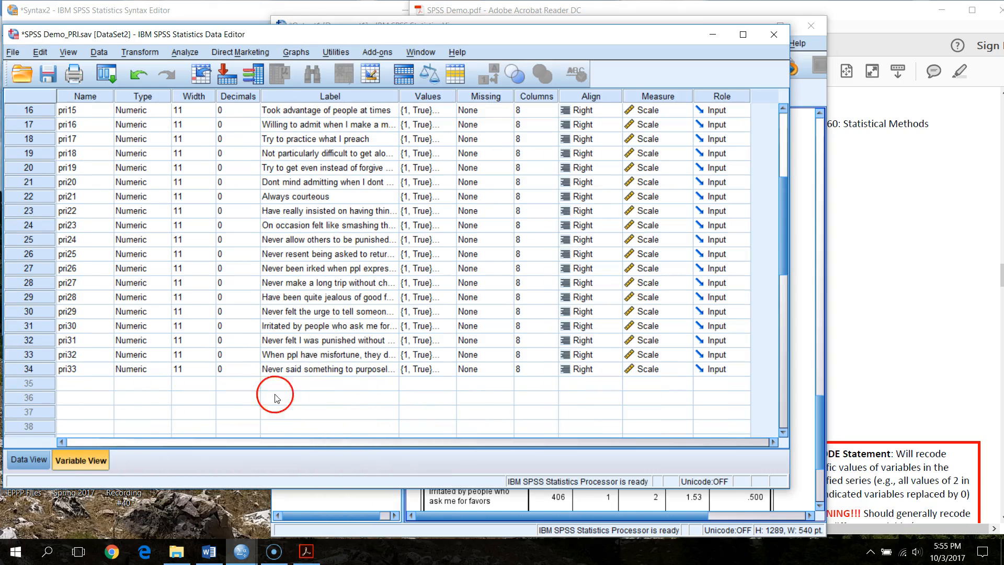
pyautogui.click(339, 278)
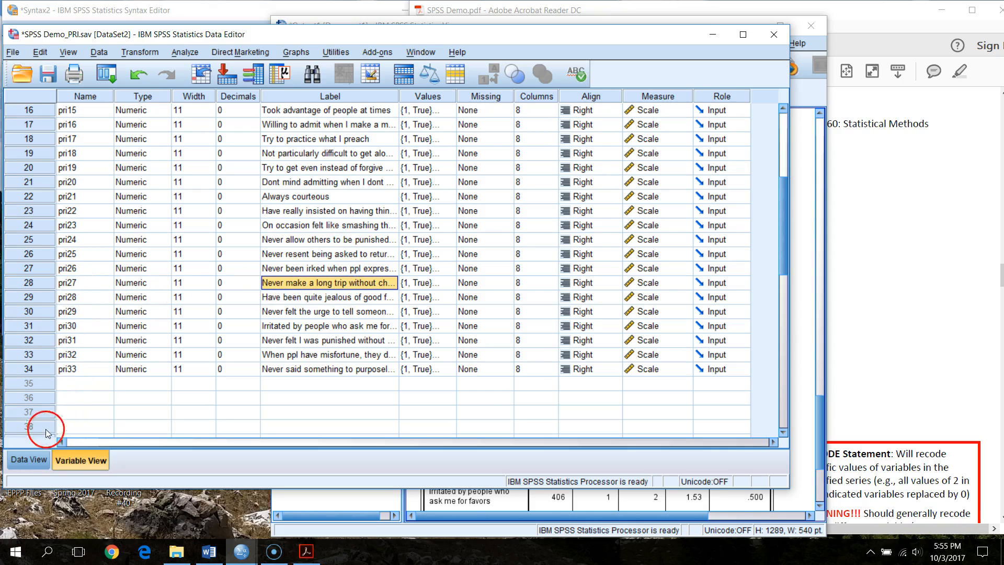
# Sort the PRI cases in ascending order by pri27, and clear the out-of-range 0 from pri27 in row 4
pyautogui.click(28, 460)
pyautogui.moveTo(486, 439); pyautogui.dragTo(611, 439)
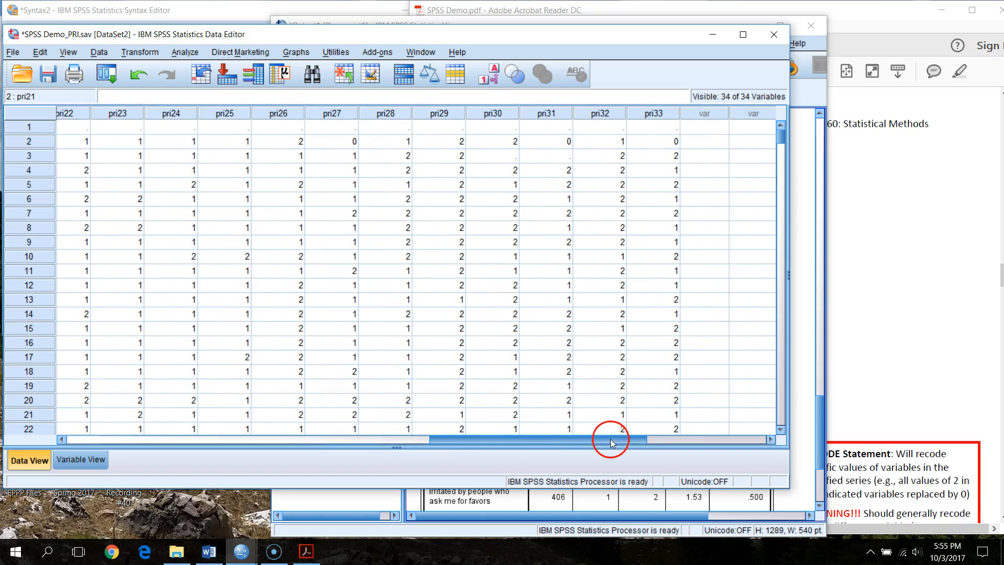
pyautogui.rightClick(339, 114)
pyautogui.click(383, 208)
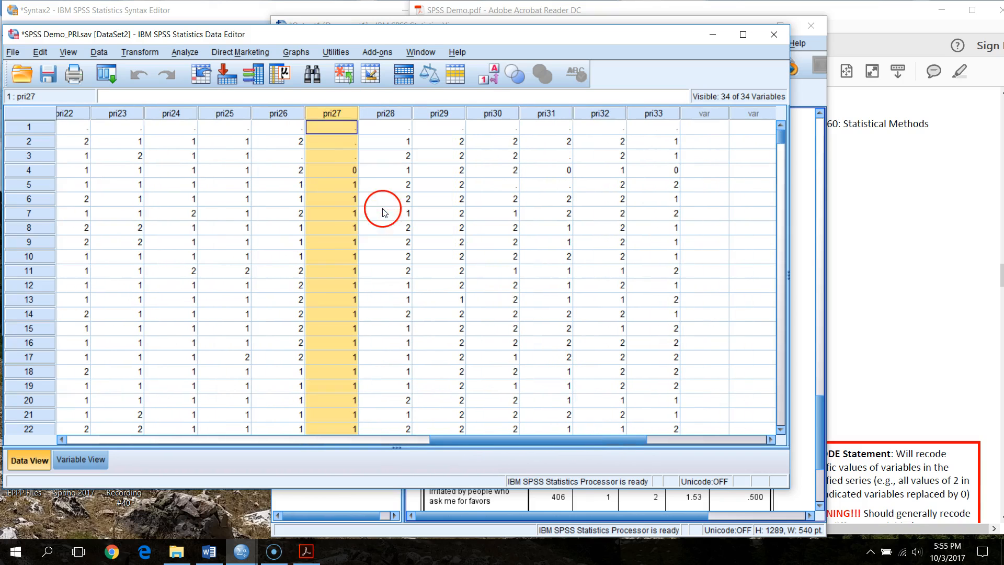
pyautogui.click(349, 170)
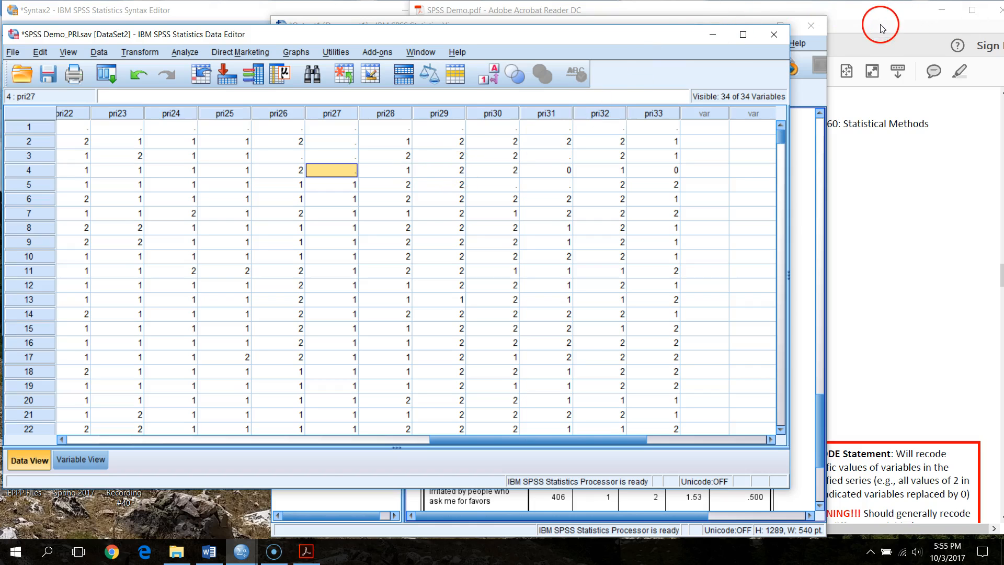
# Check the remaining Descriptive Statistics rows for out-of-range minimums, and look up the matching labels in the PRI variable list
pyautogui.click(806, 98)
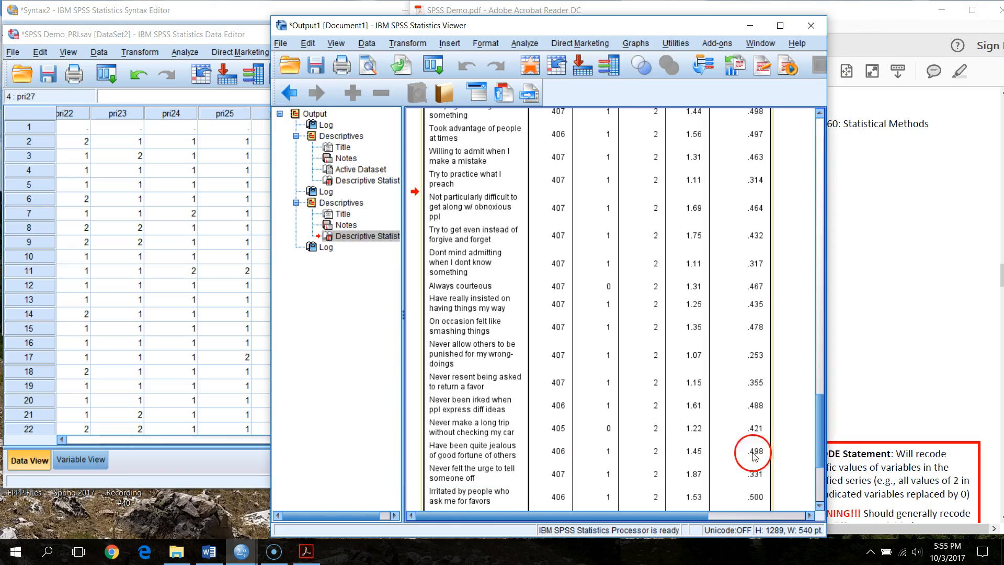
pyautogui.moveTo(821, 417); pyautogui.dragTo(826, 464)
pyautogui.click(86, 463)
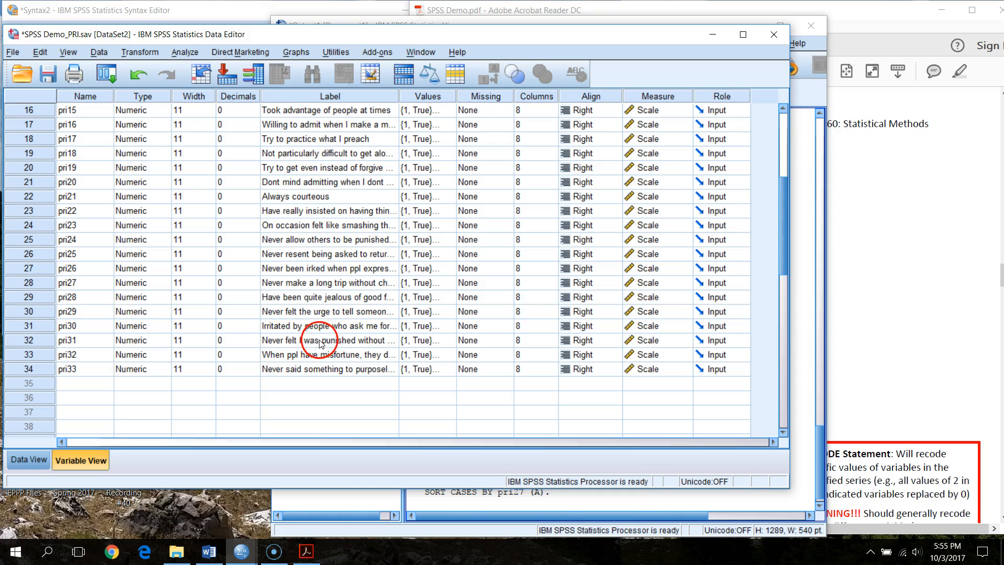
# Sort the PRI cases in ascending order by pri31, and clear the out-of-range 0 from pri31 in row 5
pyautogui.click(29, 459)
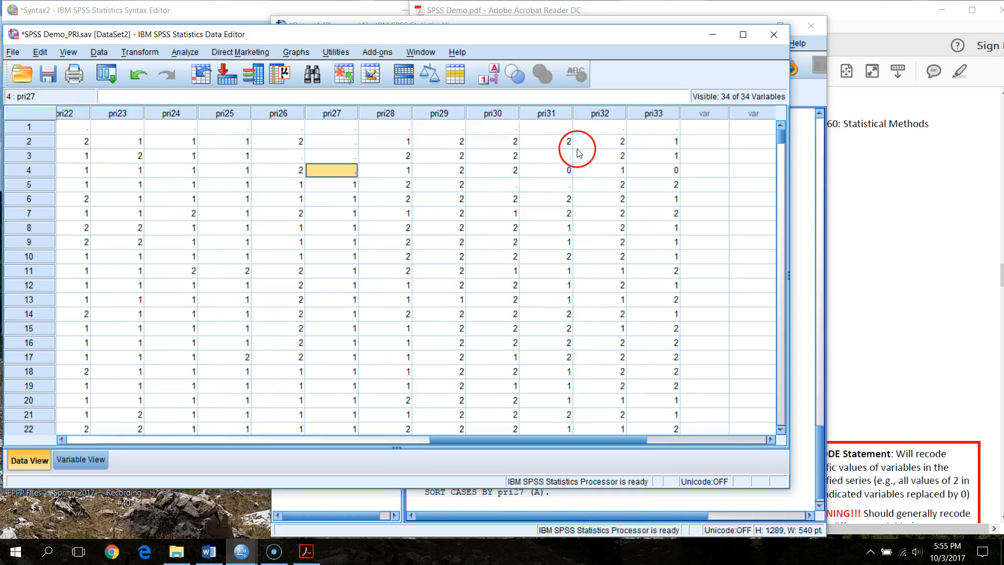
pyautogui.rightClick(545, 113)
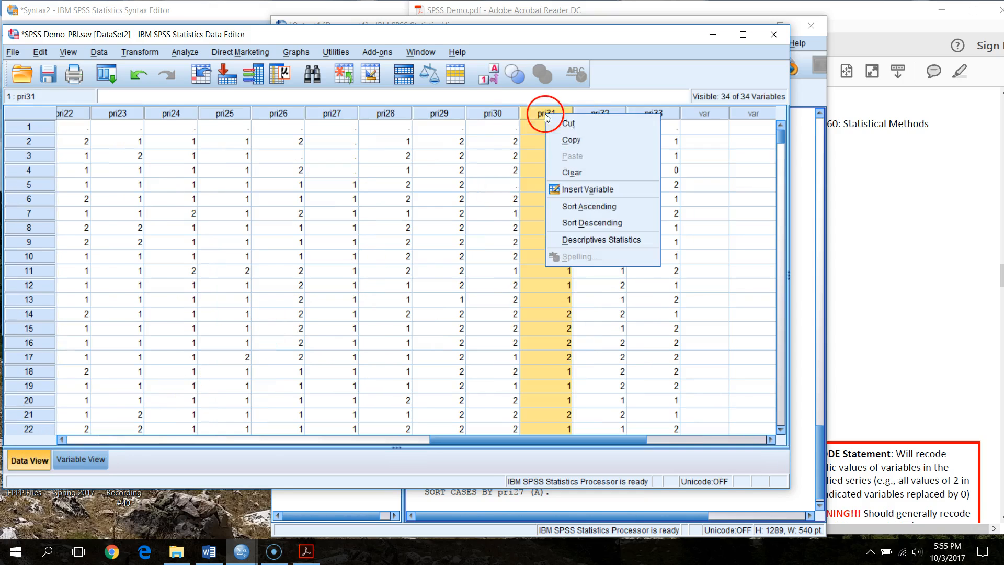
pyautogui.click(598, 207)
pyautogui.click(555, 184)
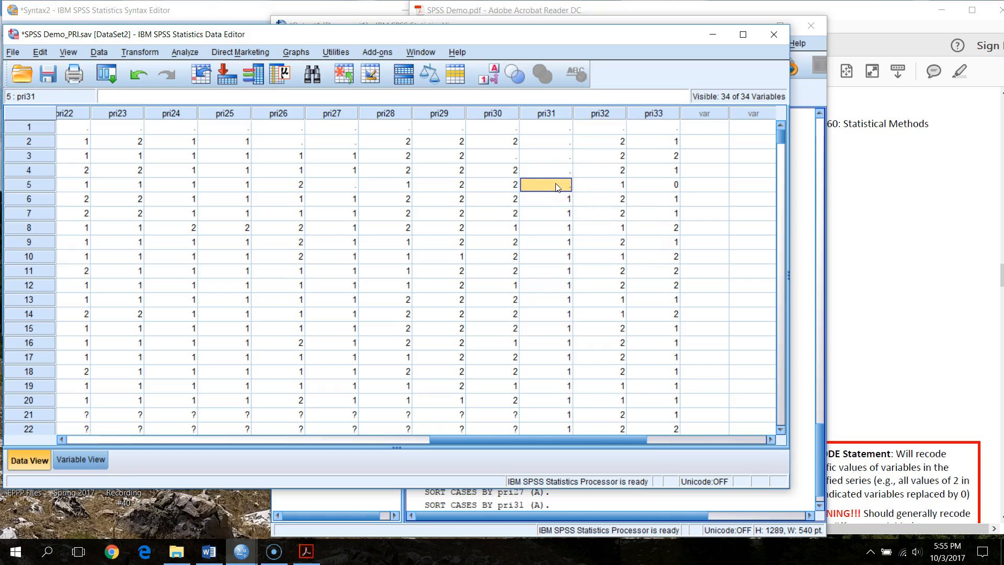
# Sort the PRI cases in ascending order by pri33, and clear the out-of-range 0 from pri33 in row 2
pyautogui.rightClick(660, 113)
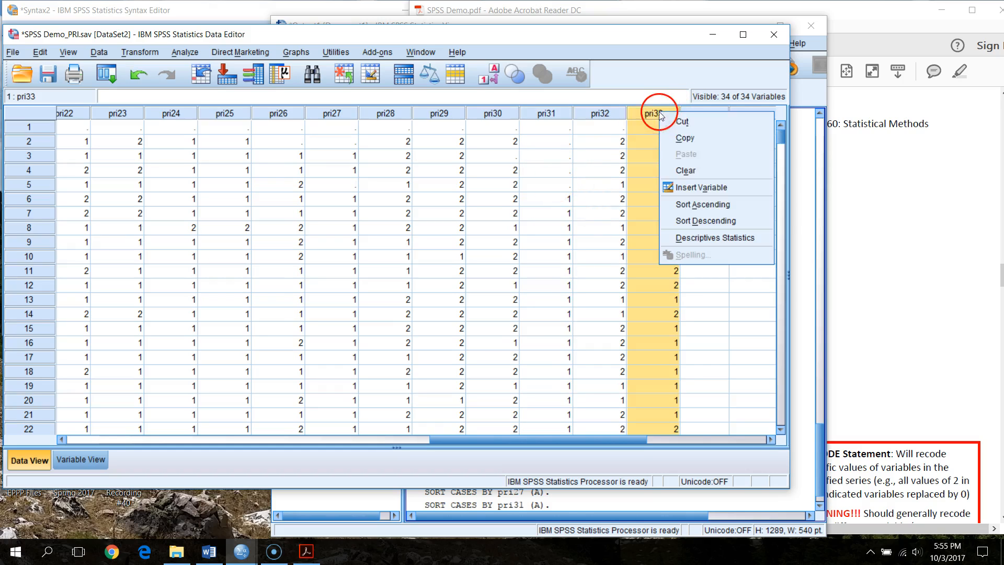
pyautogui.click(710, 212)
pyautogui.click(674, 142)
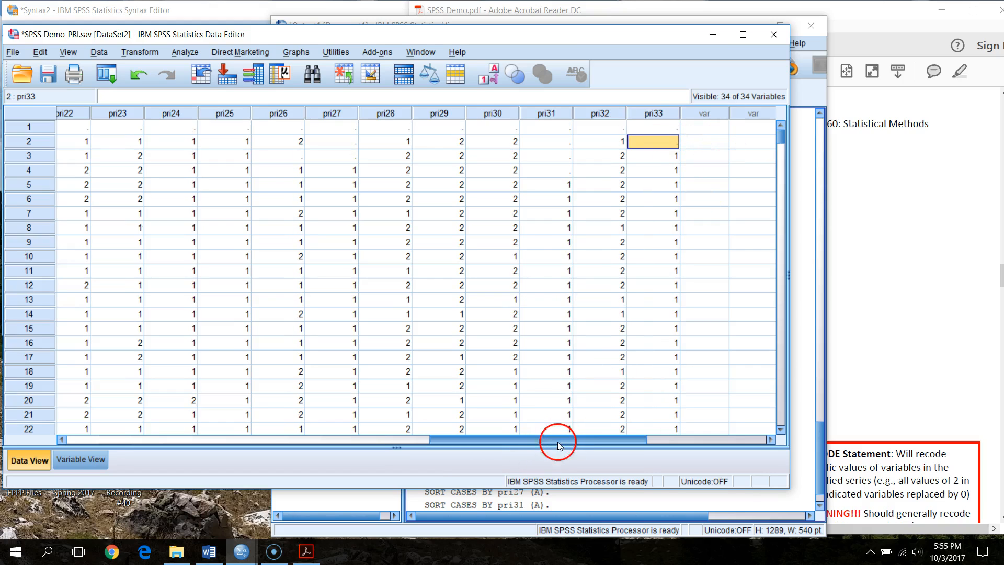
pyautogui.moveTo(567, 446); pyautogui.dragTo(582, 464)
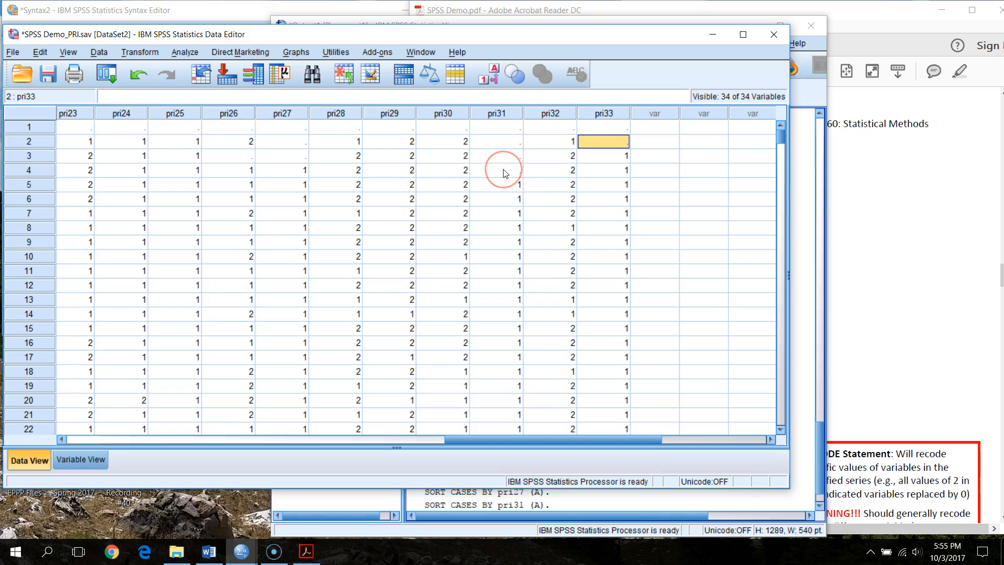
# Minimize the output window, and copy the COUNT, EXECUTE and SORT CASES commands from the PDF's missing-data section
pyautogui.click(808, 84)
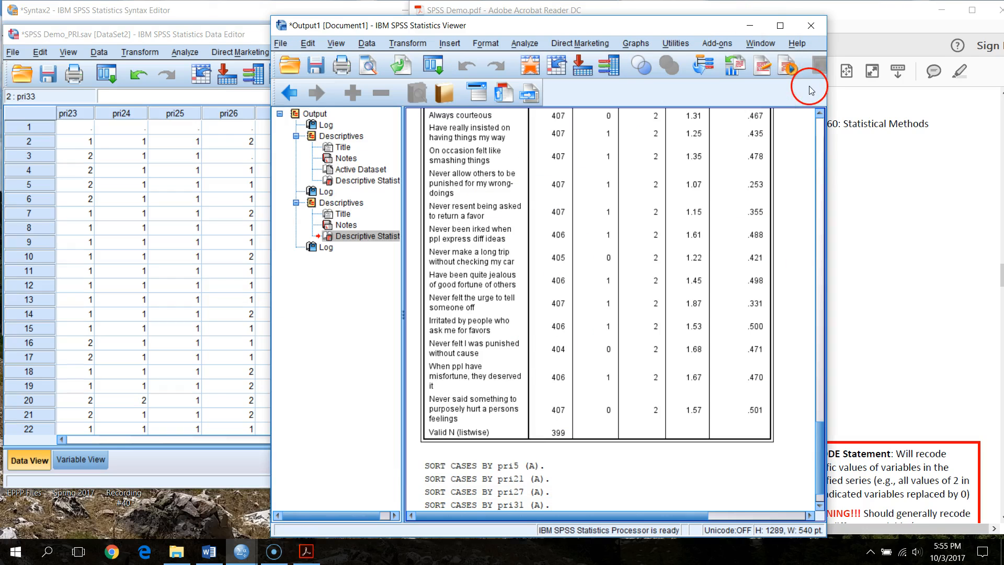
pyautogui.click(749, 25)
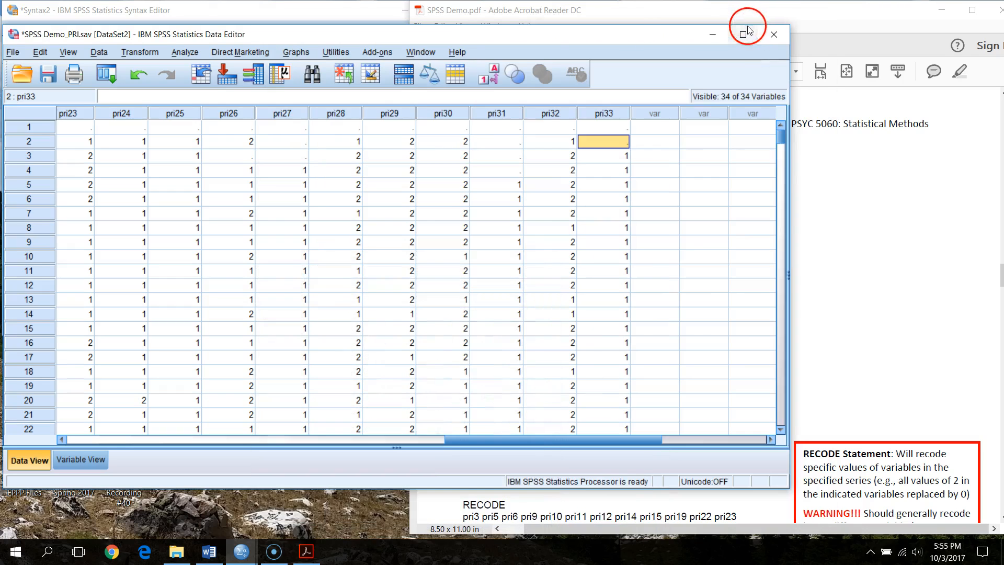
pyautogui.click(136, 21)
pyautogui.click(882, 26)
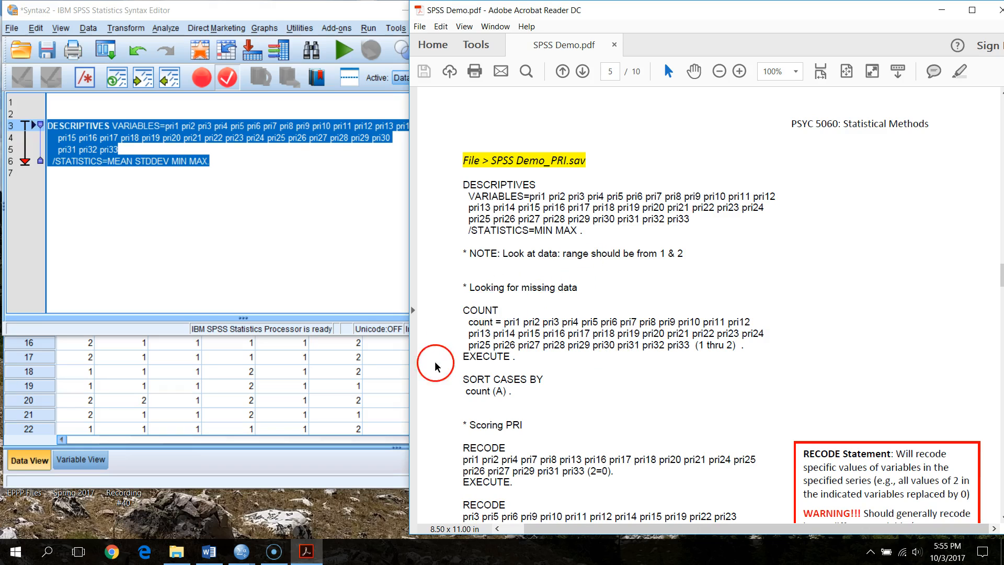
pyautogui.moveTo(465, 310); pyautogui.dragTo(523, 398)
pyautogui.hotkey('ctrl', 'c')
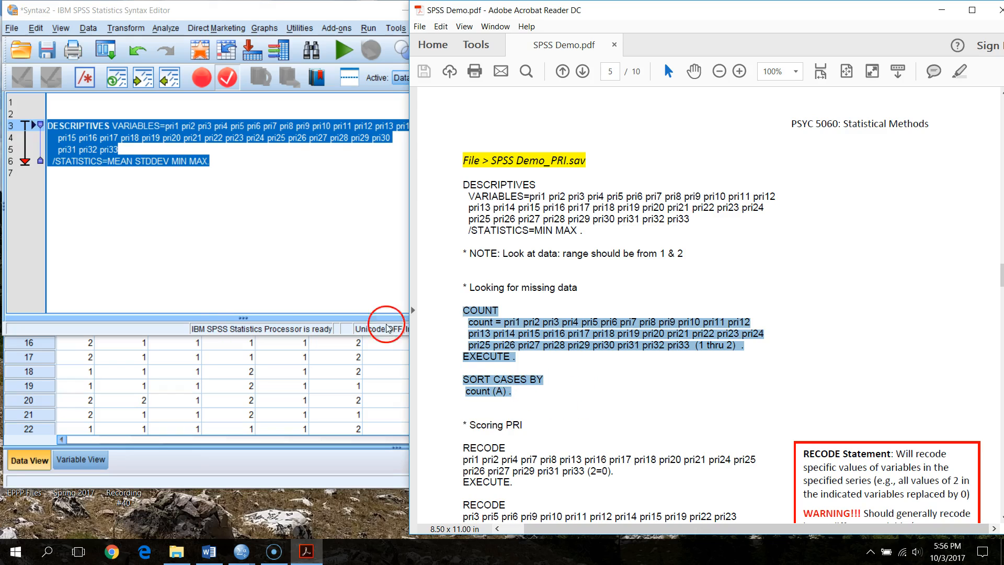
# Paste the copied commands below the DESCRIPTIVES command in the syntax, and add a blank line after EXECUTE
pyautogui.click(211, 185)
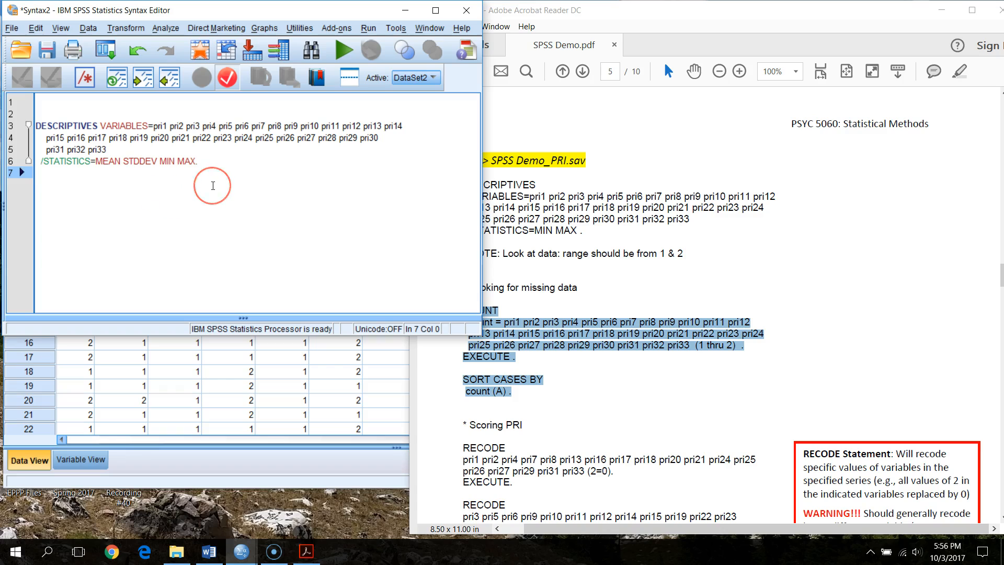
pyautogui.hotkey('ctrl', 'v')
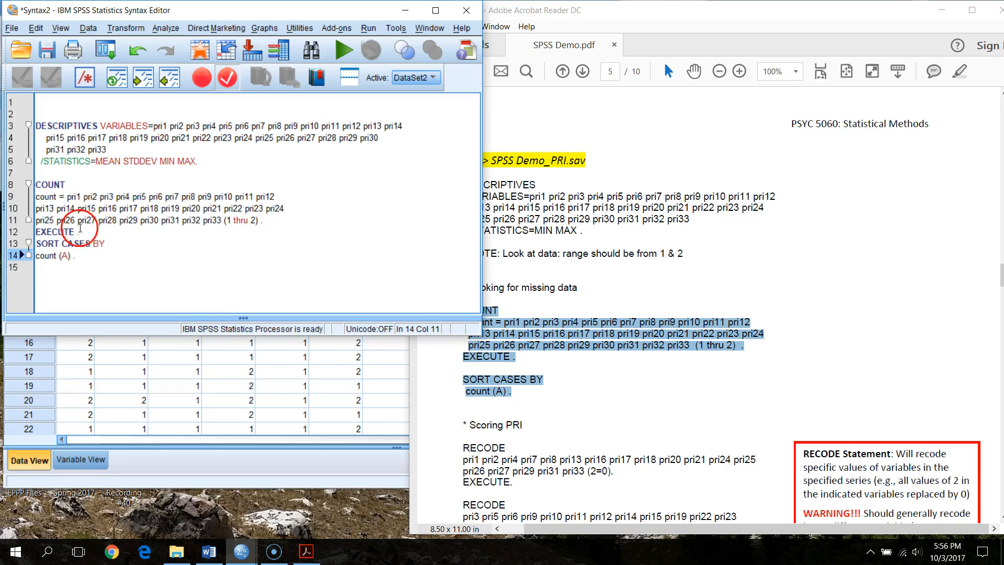
pyautogui.click(94, 232)
pyautogui.press('Return')
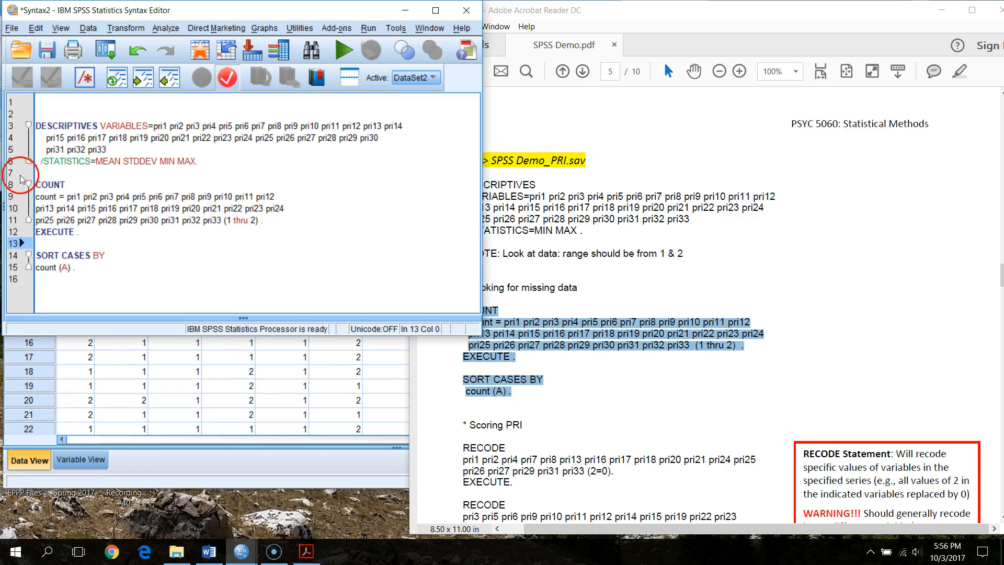
# Review the COUNT syntax and its 1 thru 2 range, and run it together with the SORT CASES BY count command
pyautogui.moveTo(36, 185); pyautogui.dragTo(146, 269)
pyautogui.click(162, 273)
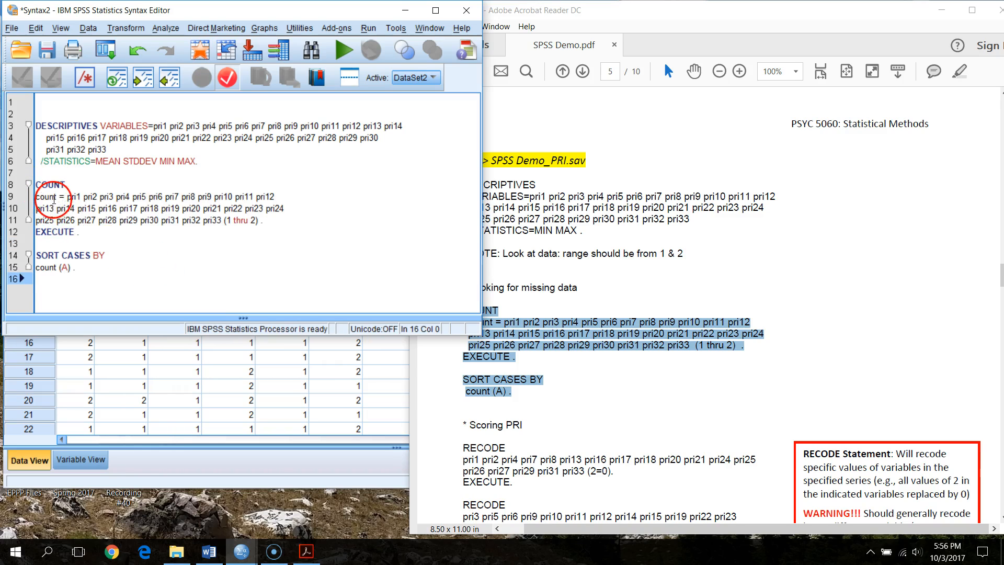
pyautogui.click(52, 197)
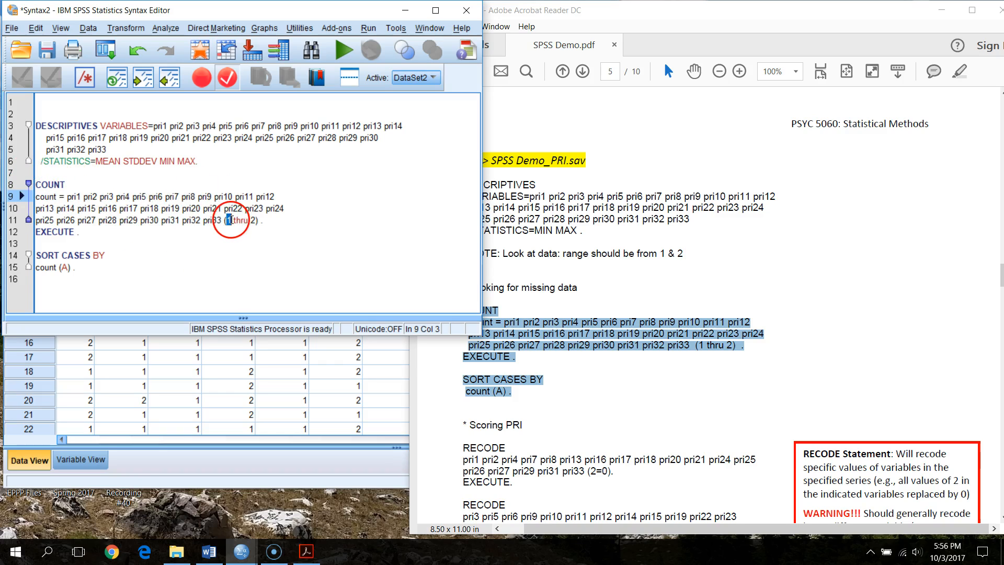
pyautogui.doubleClick(229, 220)
pyautogui.click(143, 251)
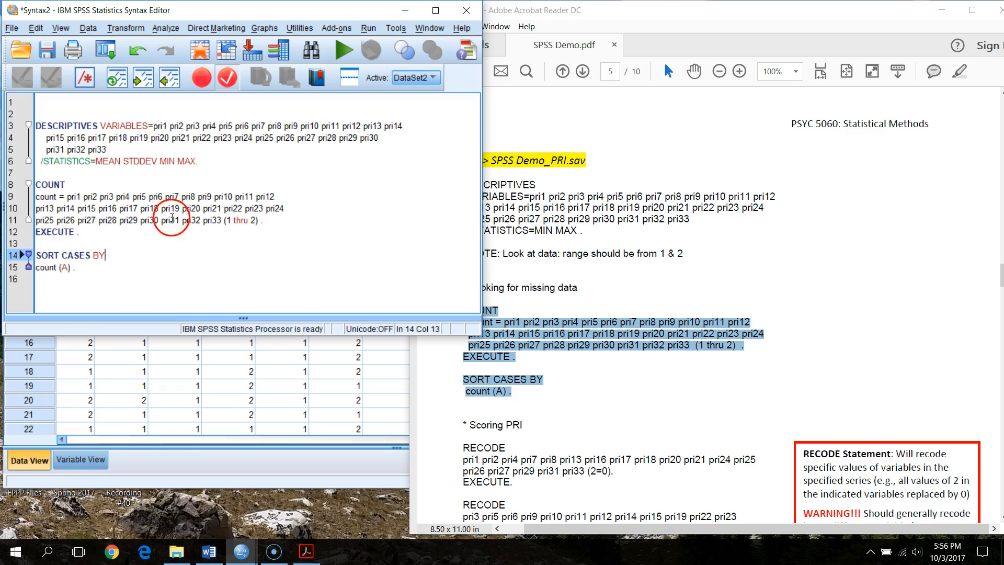
pyautogui.moveTo(36, 185); pyautogui.dragTo(88, 267)
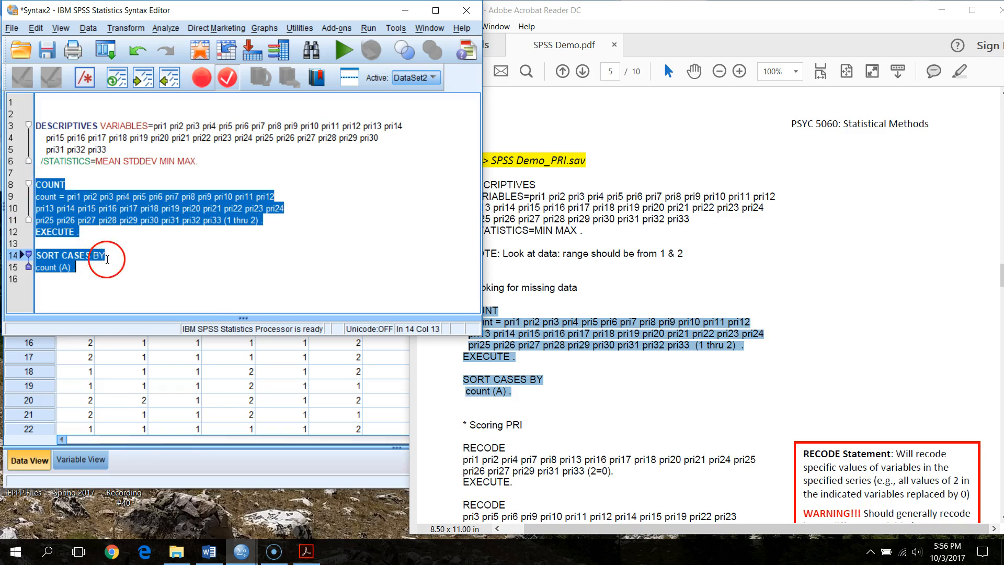
pyautogui.click(342, 50)
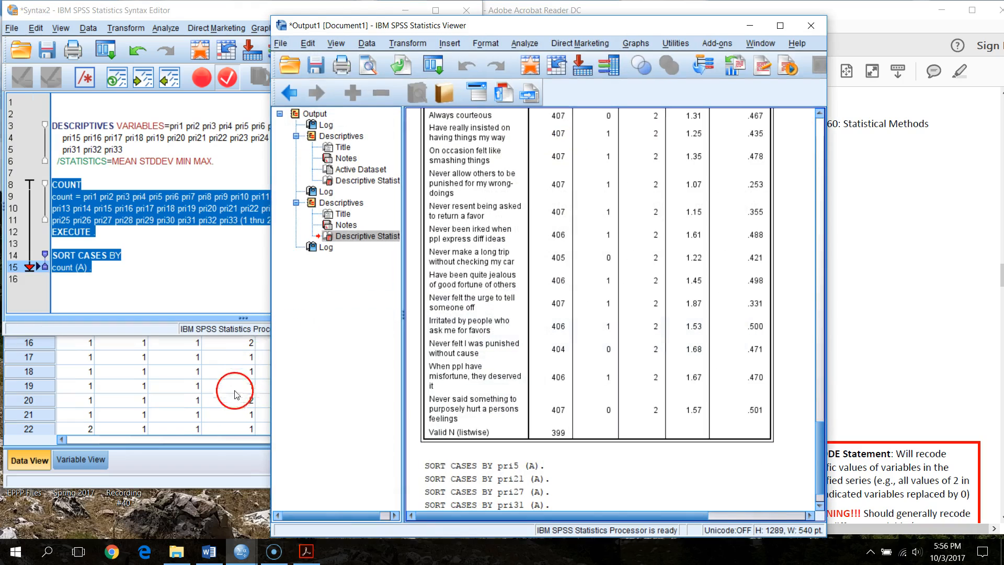
# Examine the count column in the PRI data for cases with missing responses, and return to the first cell of the dataset
pyautogui.click(218, 463)
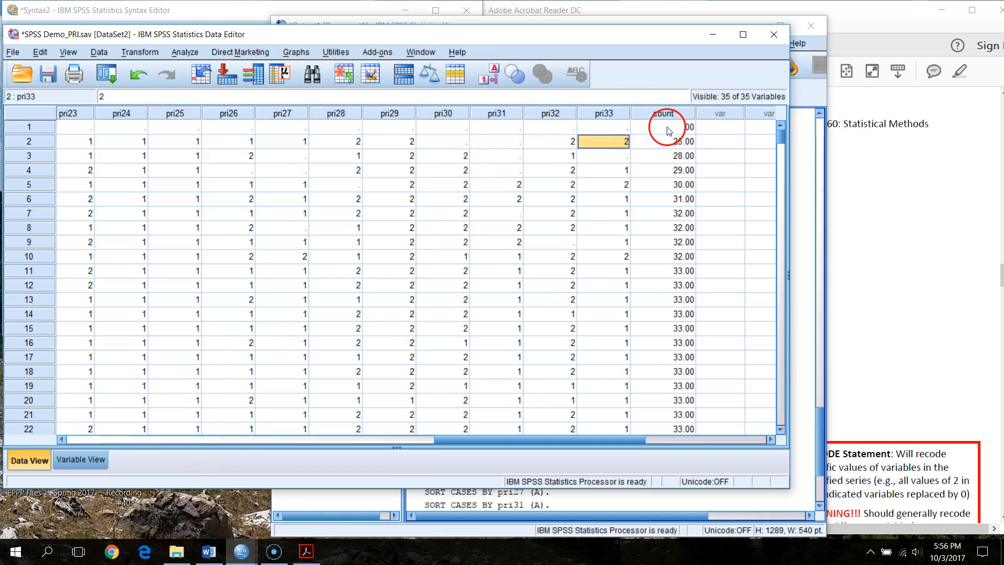
pyautogui.click(675, 113)
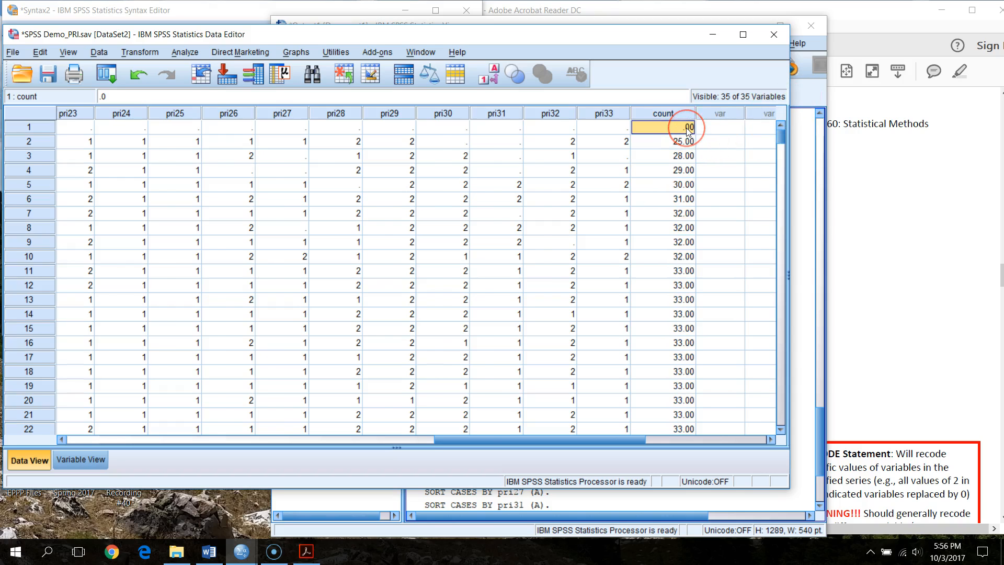
pyautogui.hotkey('ctrl', 'Home')
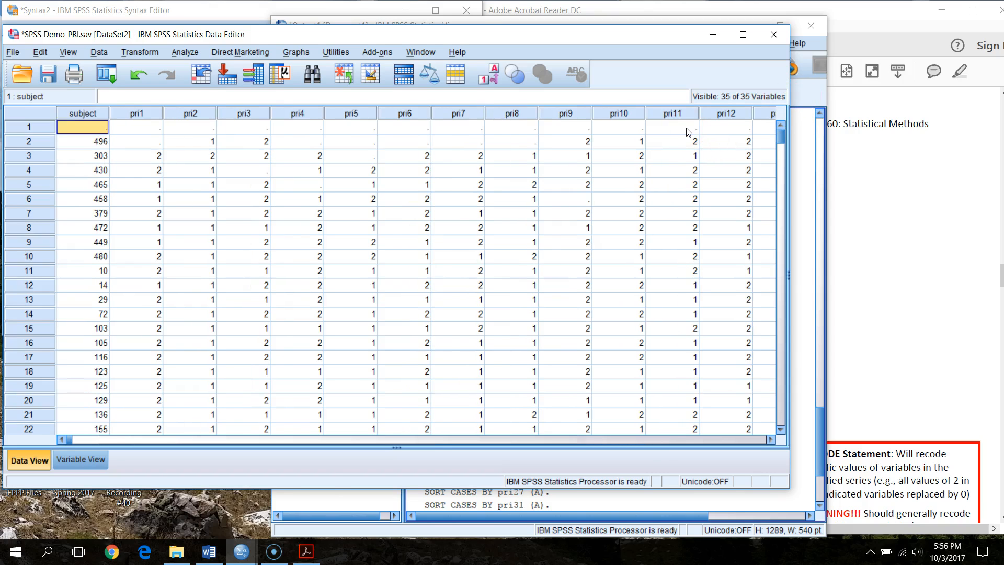
# Delete the empty first case from the PRI dataset
pyautogui.click(245, 170)
pyautogui.click(42, 127)
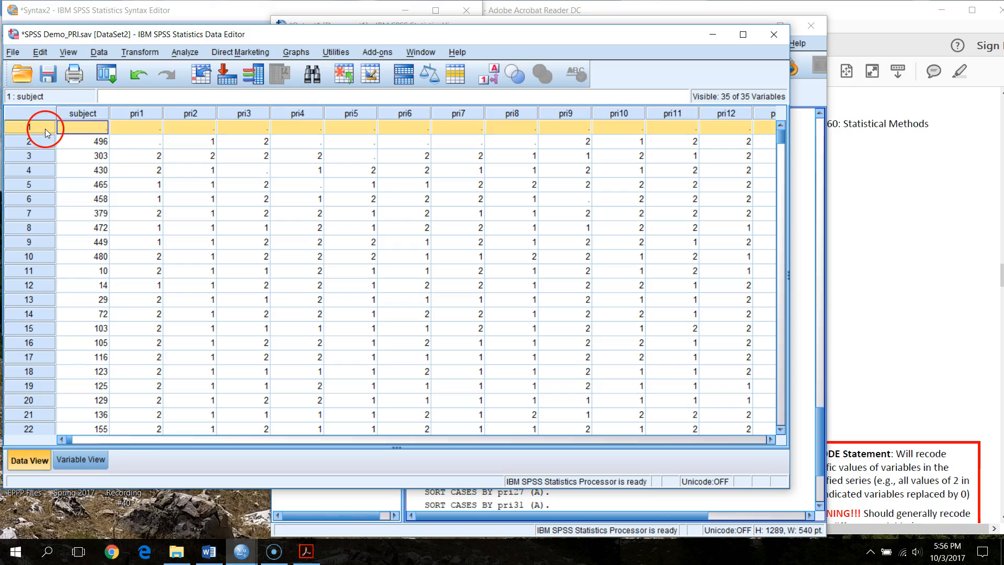
pyautogui.rightClick(44, 128)
pyautogui.click(72, 188)
pyautogui.click(177, 131)
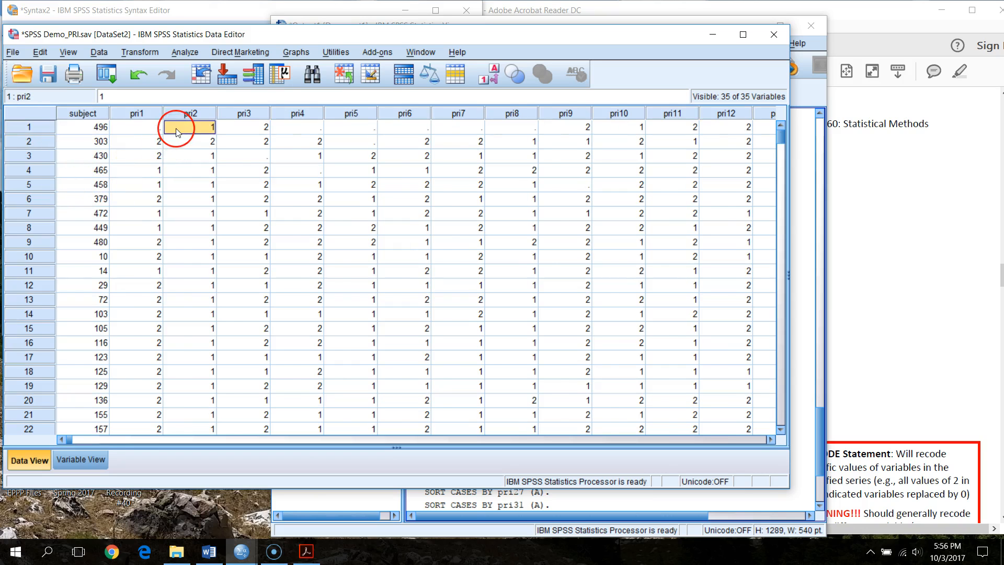
# Examine the count column for cases with fewer than 33 valid PRI responses, checking the lowest counts in the first nine rows
pyautogui.press('End')
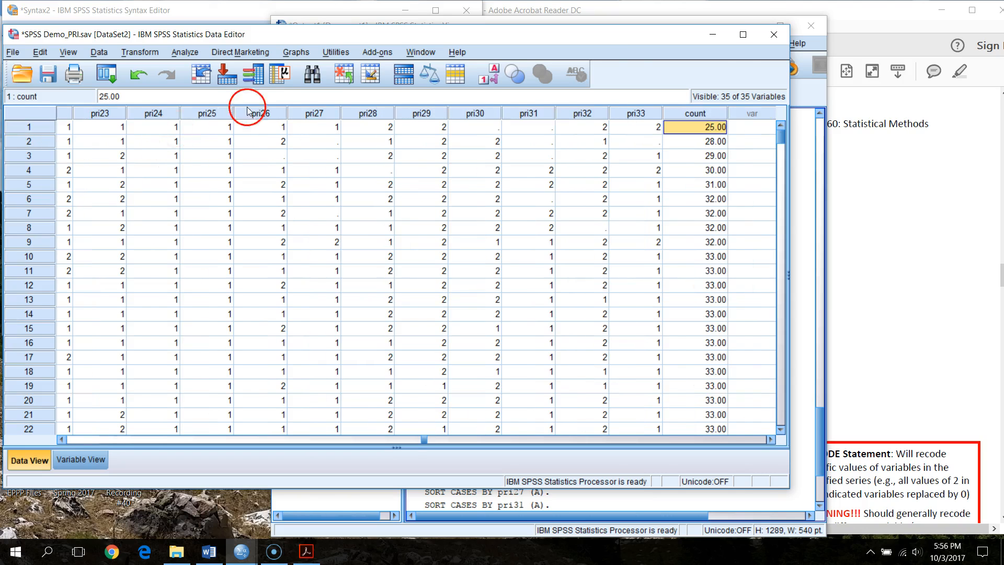
pyautogui.click(720, 144)
pyautogui.click(727, 161)
pyautogui.scroll(-8, 729, 280)
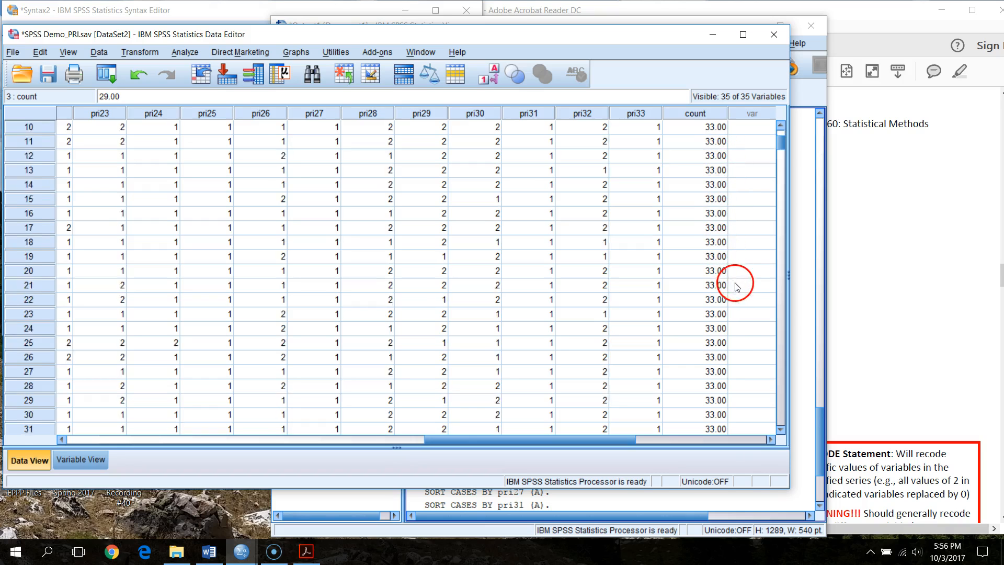
pyautogui.scroll(-14, 730, 335)
pyautogui.scroll(20, 716, 359)
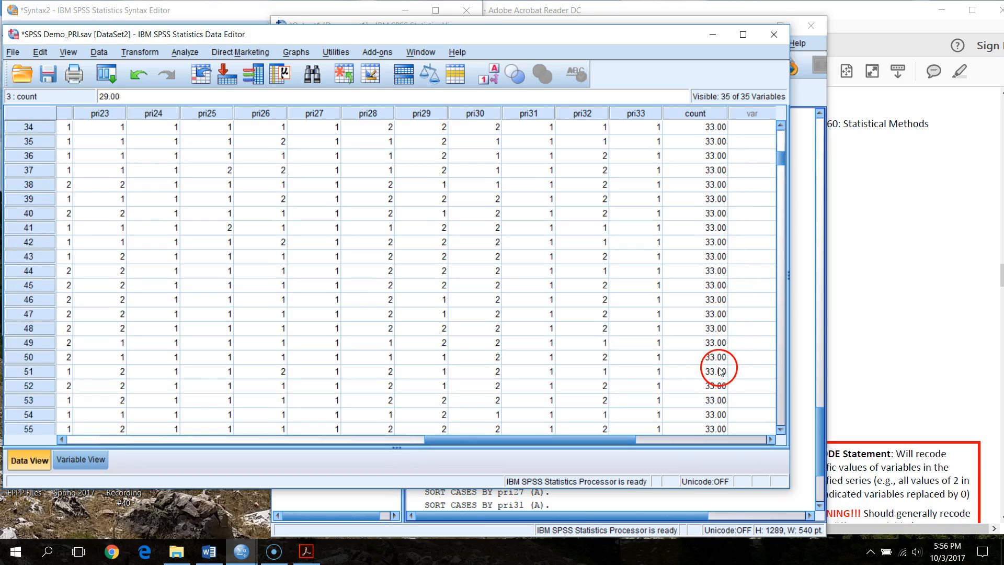
pyautogui.scroll(1, 736, 368)
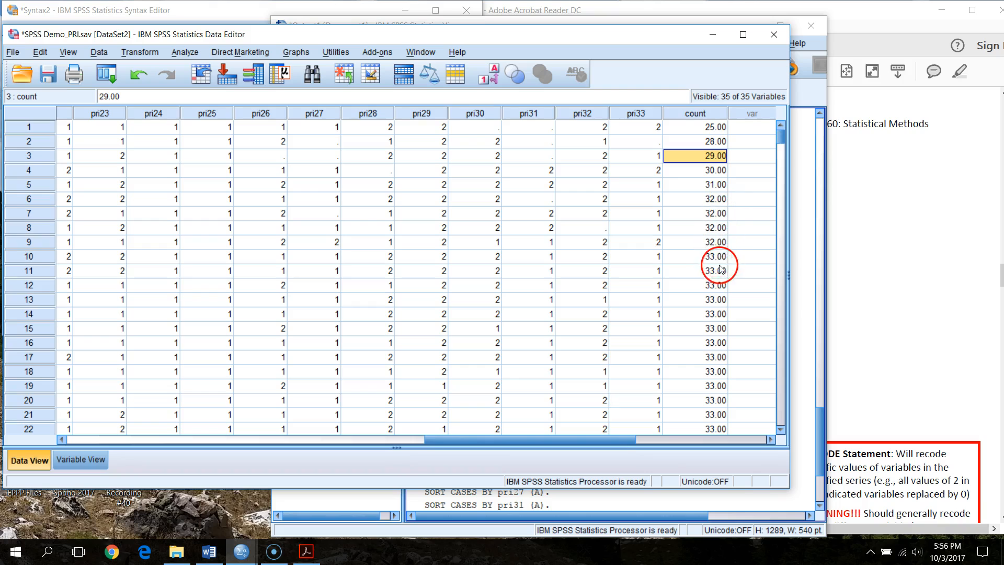
pyautogui.click(720, 228)
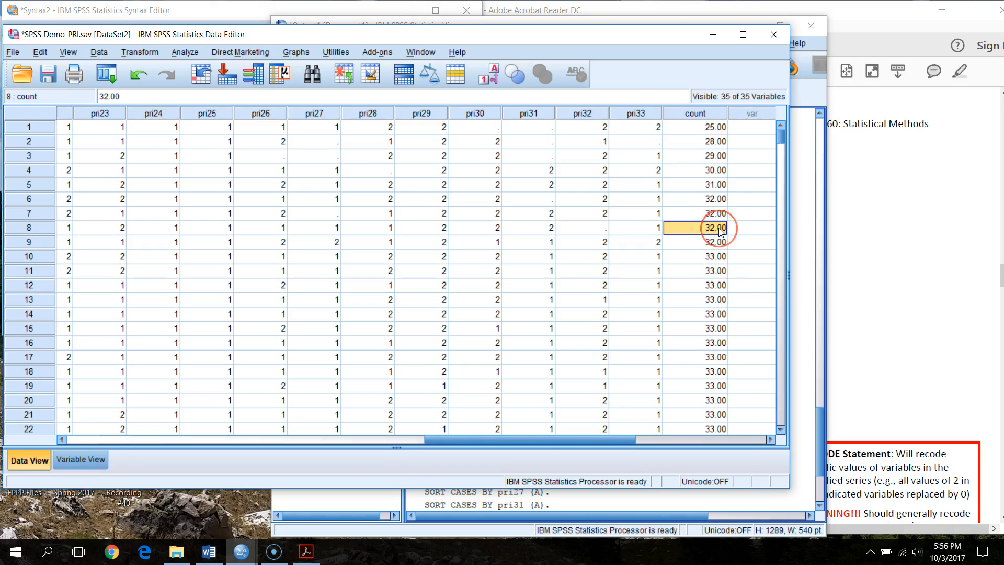
pyautogui.press('Home')
pyautogui.press('End')
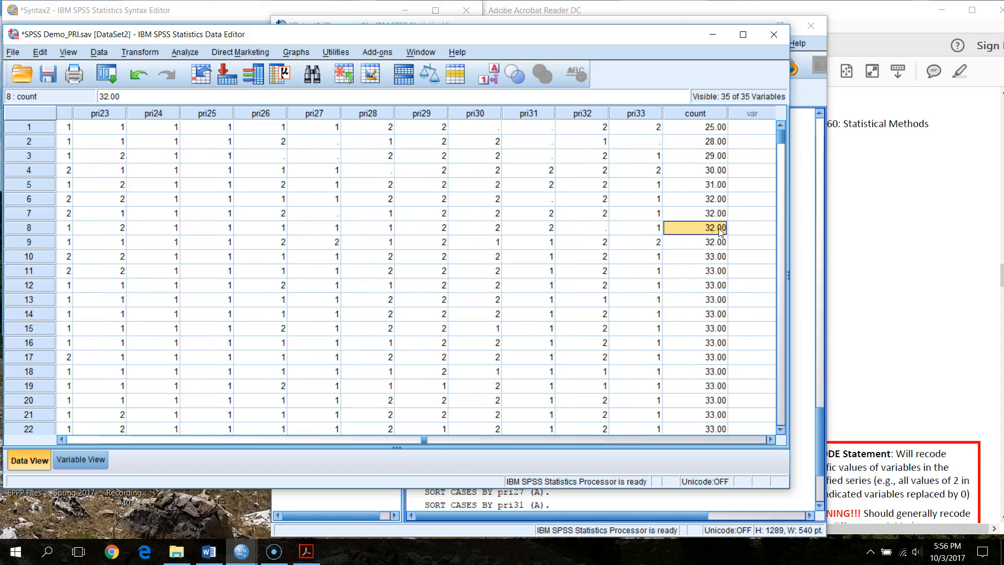
pyautogui.click(719, 242)
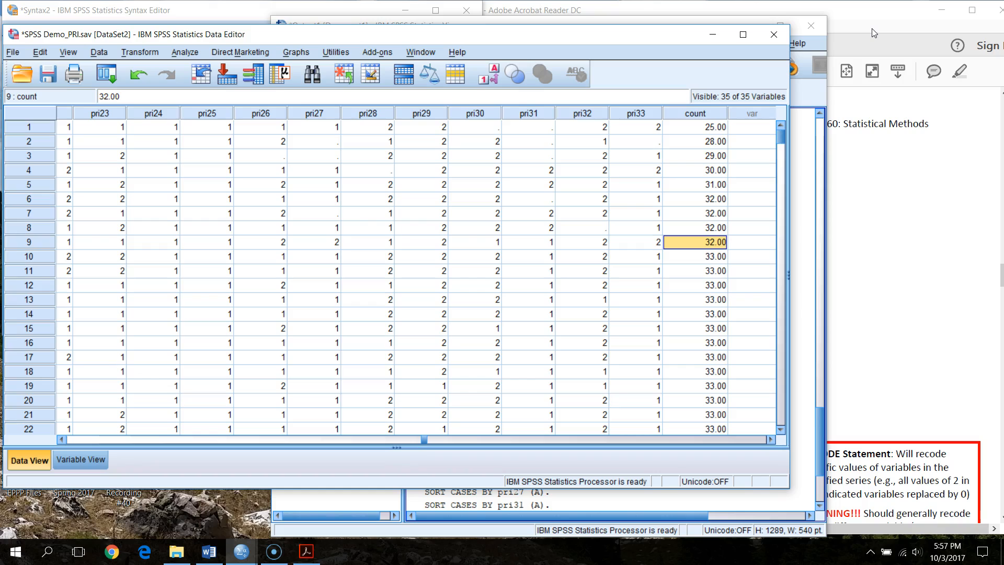
pyautogui.moveTo(713, 127); pyautogui.dragTo(713, 242)
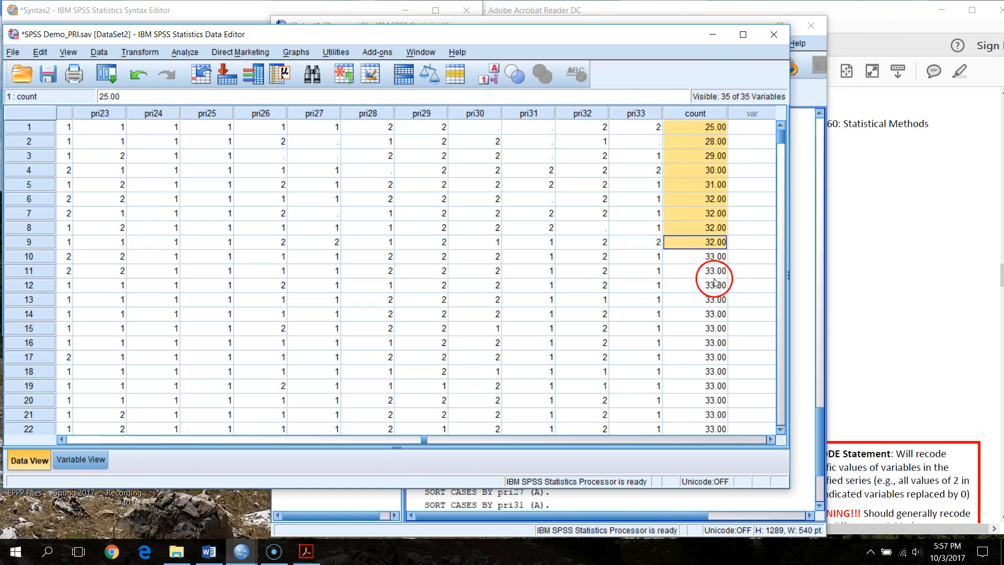
# Switch to the demo PDF's Scoring PRI section, bring the syntax window forward, and minimize the output window
pyautogui.click(879, 42)
pyautogui.scroll(-2, 534, 413)
pyautogui.scroll(-4, 533, 413)
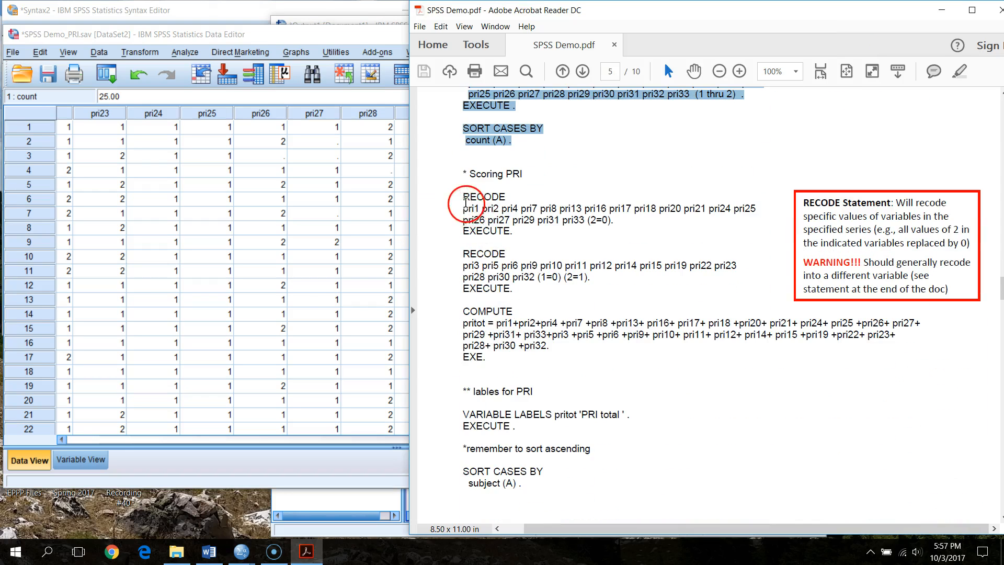
pyautogui.scroll(-1, 581, 315)
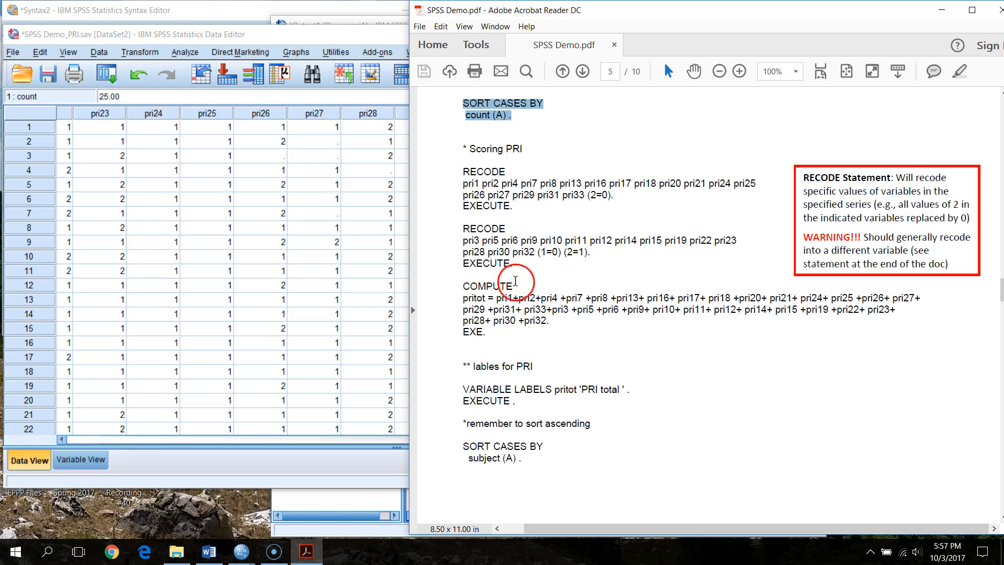
pyautogui.click(344, 530)
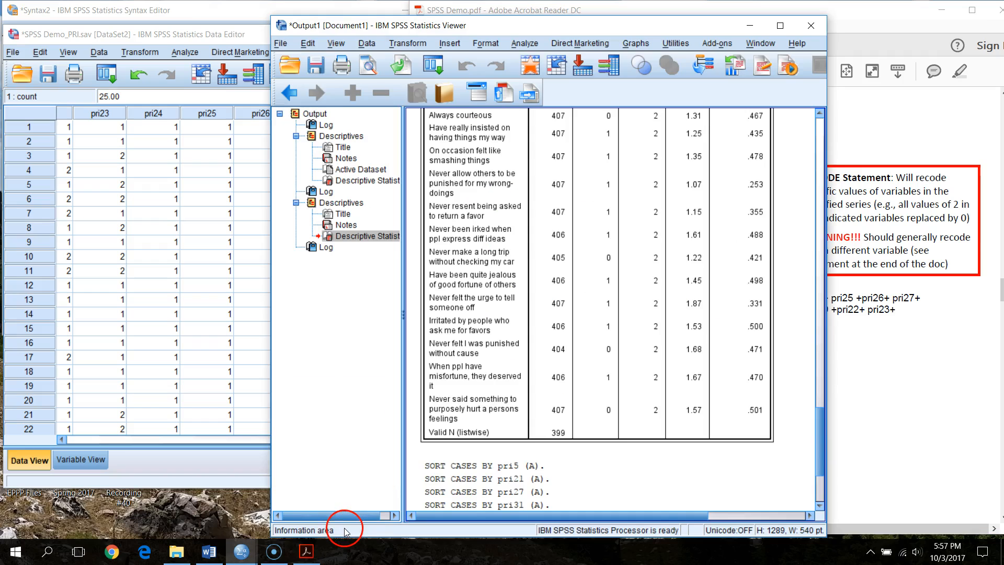
pyautogui.click(206, 9)
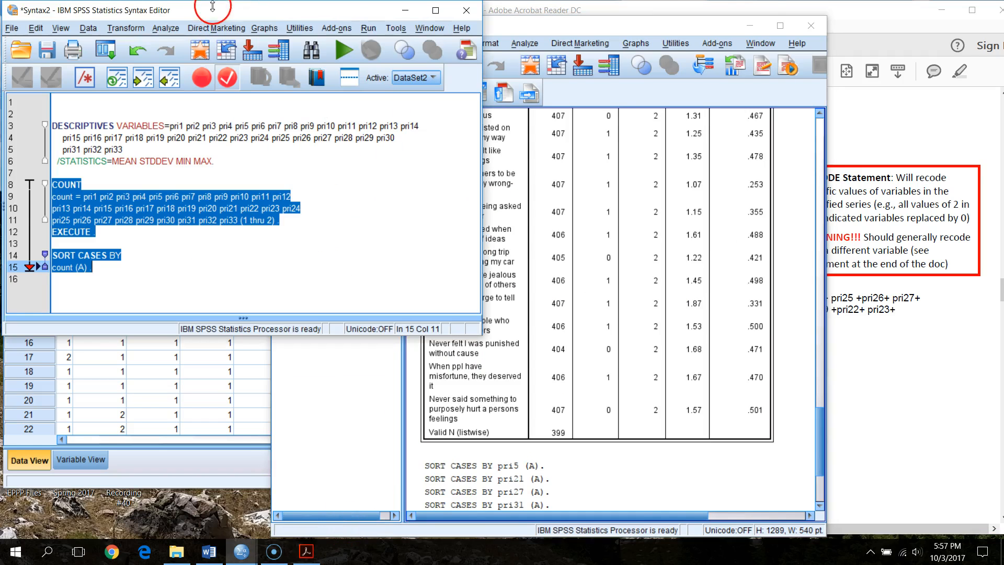
pyautogui.click(759, 25)
# Review the PDF's two RECODE statements, (2=0) and (1=0) (2=1), and the COMPUTE pritot and labels sections
pyautogui.click(566, 328)
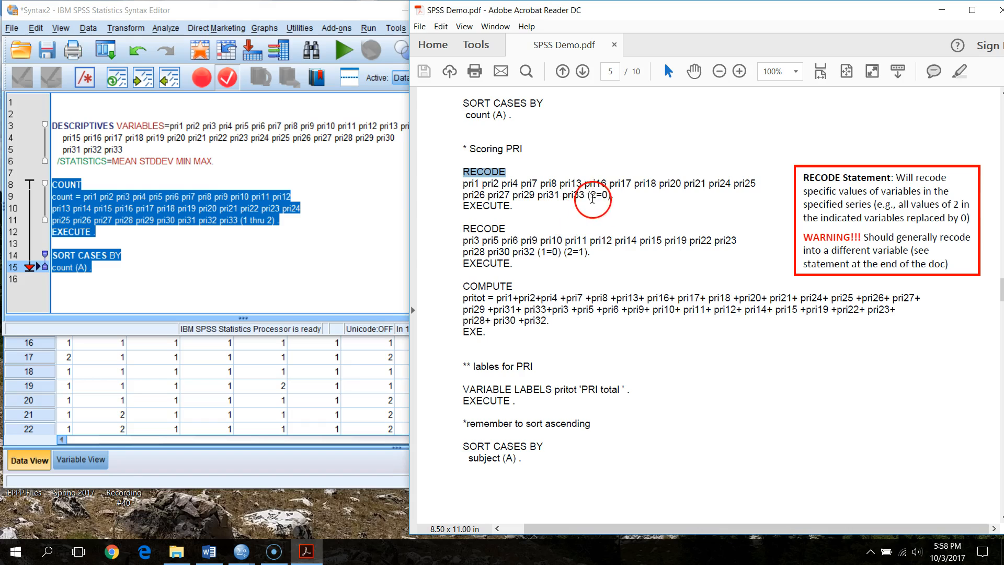
pyautogui.click(593, 197)
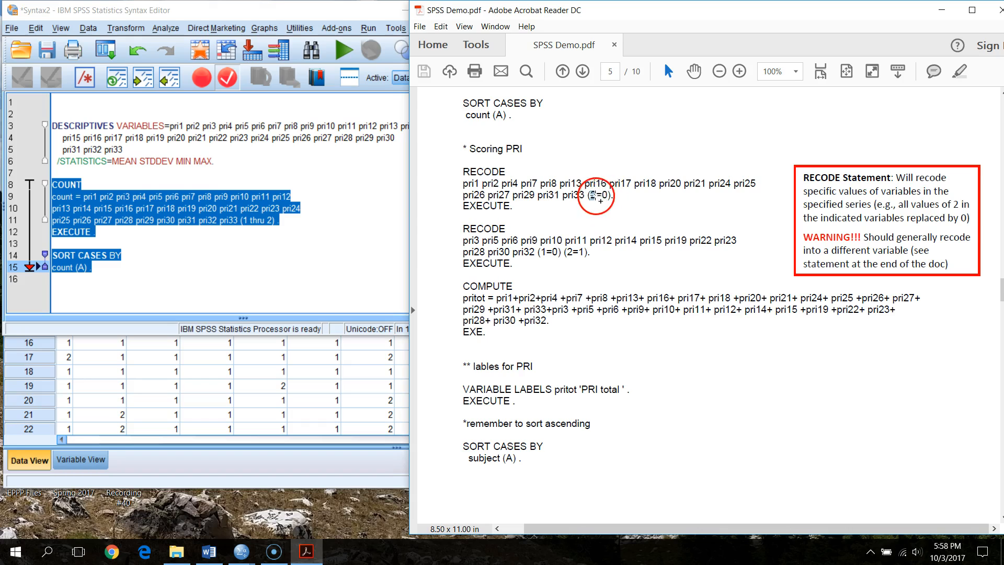
pyautogui.click(530, 252)
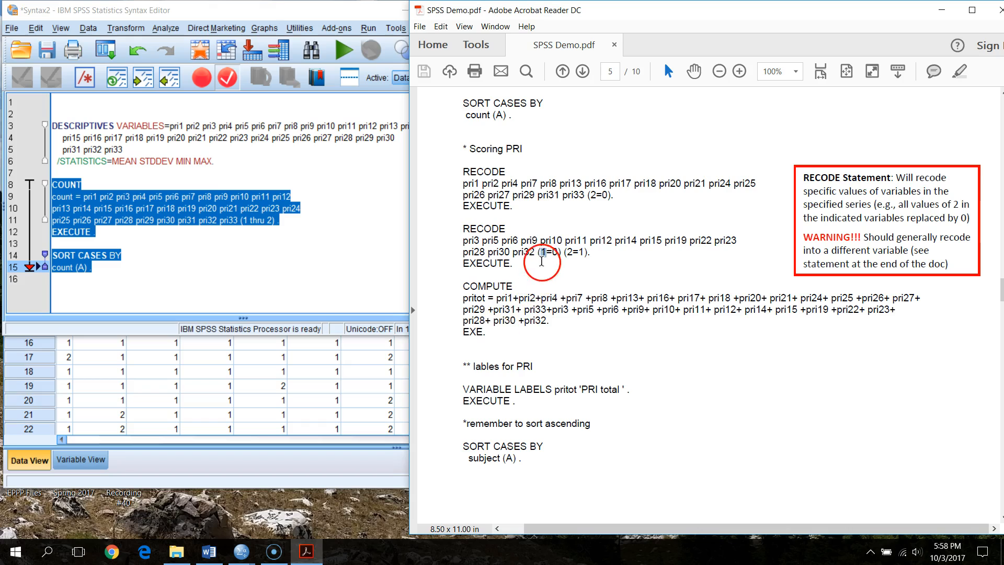
pyautogui.click(558, 310)
pyautogui.click(556, 256)
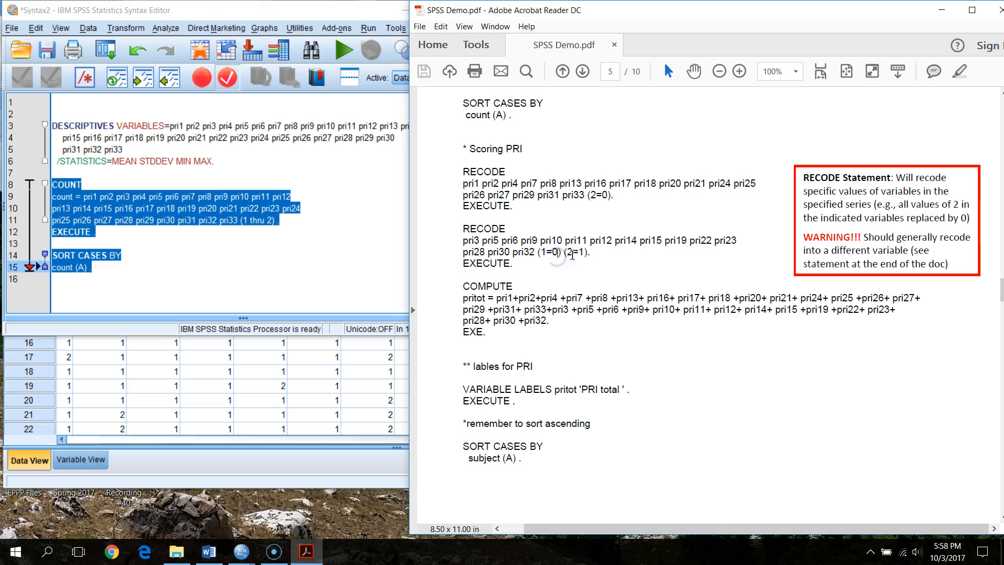
pyautogui.doubleClick(569, 254)
pyautogui.click(584, 256)
pyautogui.click(592, 293)
pyautogui.click(559, 361)
pyautogui.click(545, 320)
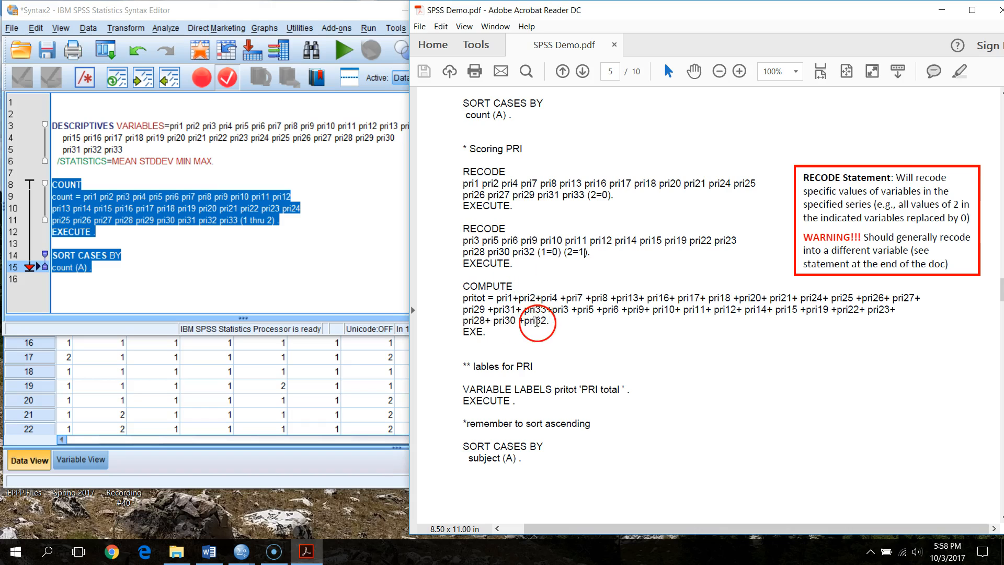
pyautogui.scroll(-1, 538, 322)
pyautogui.moveTo(485, 158); pyautogui.dragTo(541, 182)
pyautogui.click(556, 192)
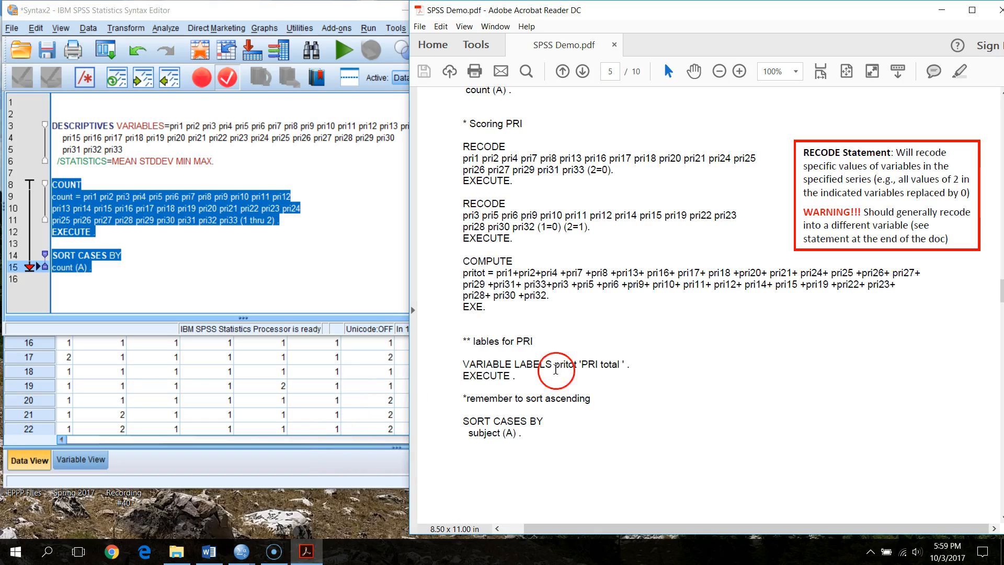
pyautogui.click(583, 212)
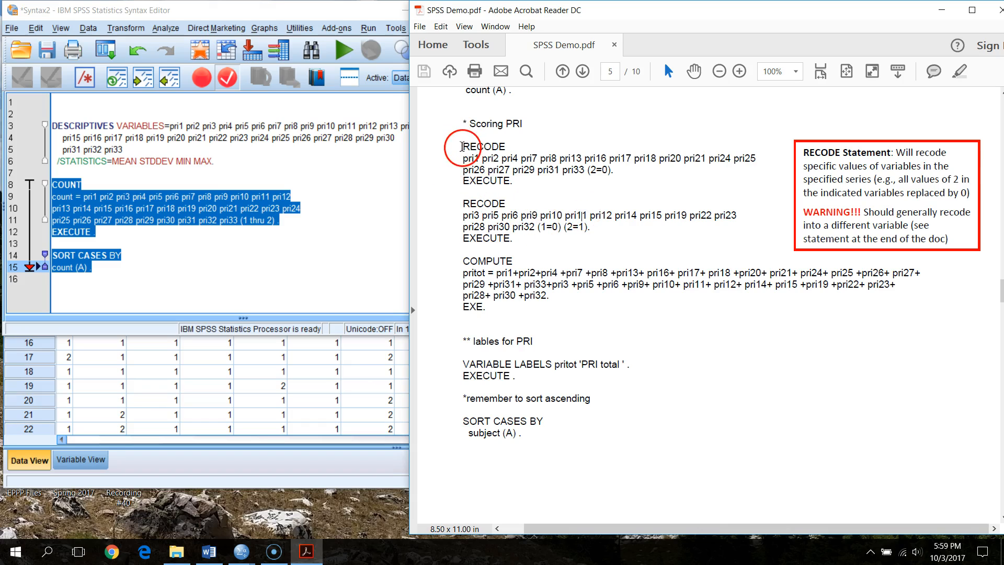
# Copy the PDF's first RECODE command (2=0) with its EXECUTE, and paste it below SORT CASES BY count in the syntax
pyautogui.moveTo(462, 146); pyautogui.dragTo(524, 186)
pyautogui.hotkey('ctrl', 'c')
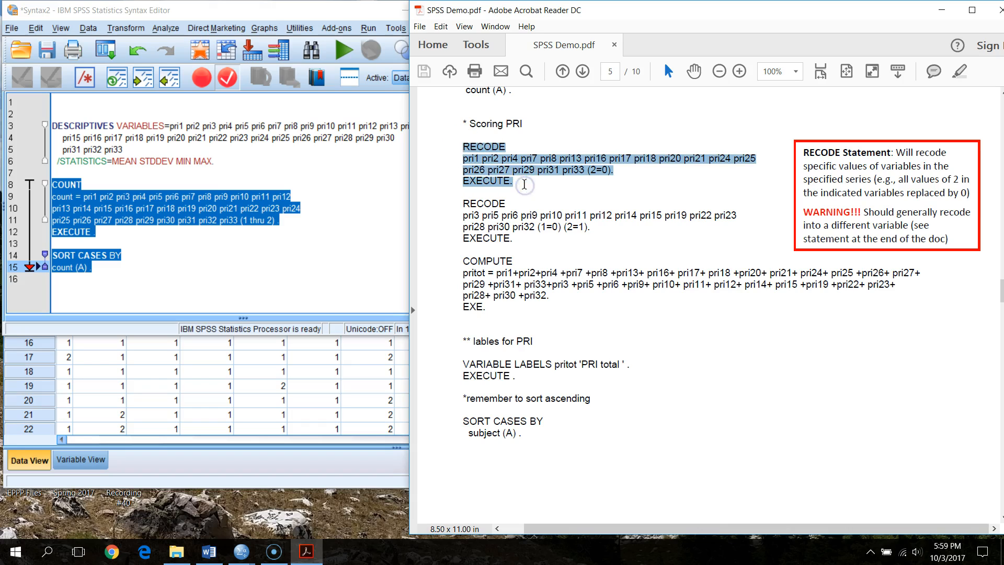
pyautogui.click(241, 280)
pyautogui.press('Return')
pyautogui.press('Return')
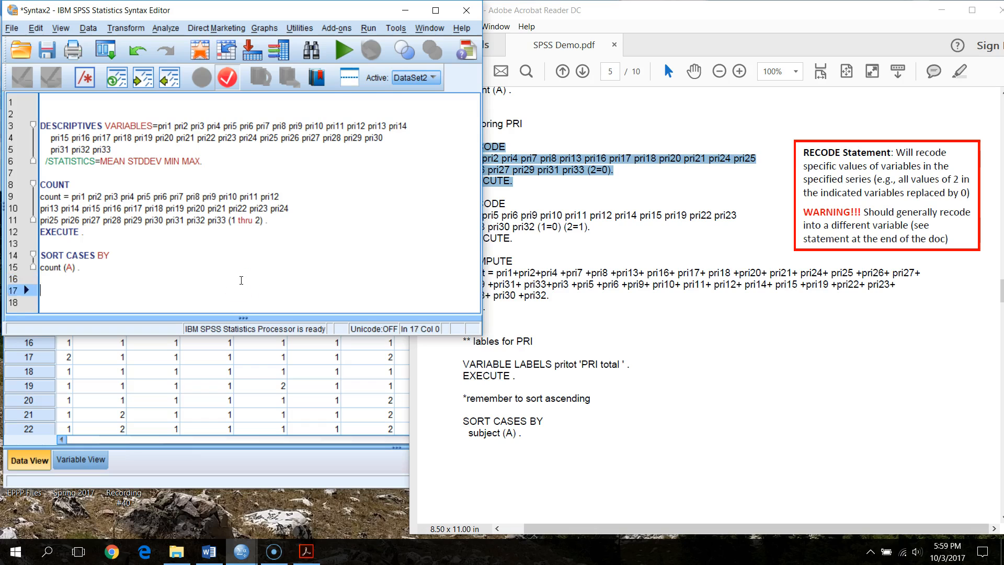
pyautogui.hotkey('ctrl', 'v')
pyautogui.press('Return')
pyautogui.press('Return')
pyautogui.click(65, 236)
pyautogui.press('Delete')
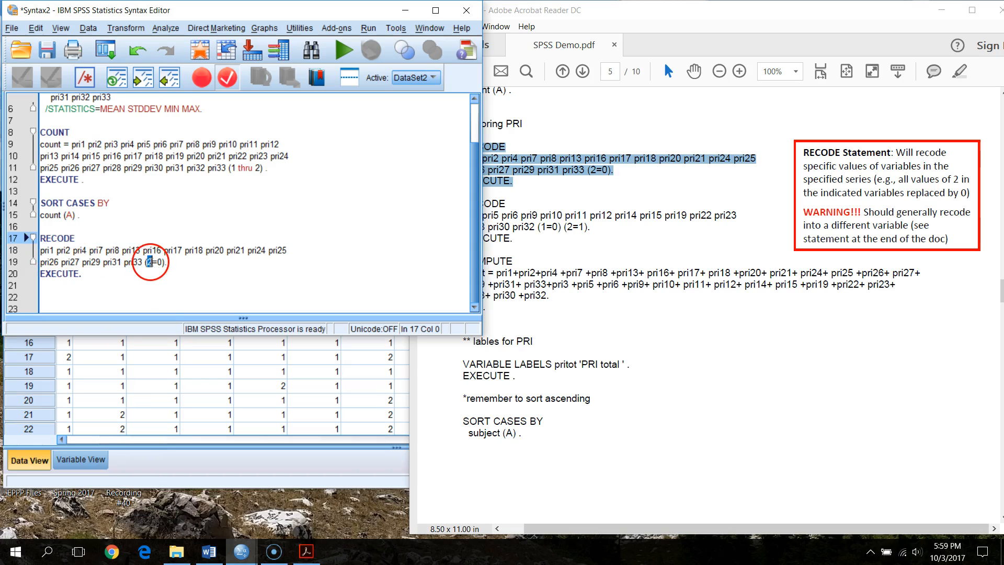
# Check the 2=0 rule in the pasted RECODE command, and run the command together with its EXECUTE
pyautogui.moveTo(148, 262); pyautogui.dragTo(152, 262)
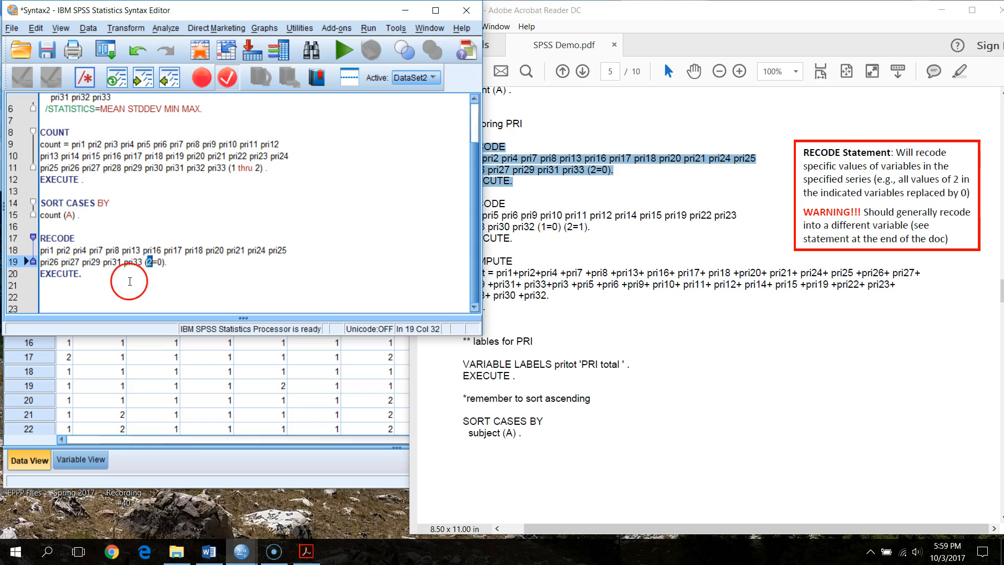
pyautogui.moveTo(81, 274); pyautogui.dragTo(21, 238)
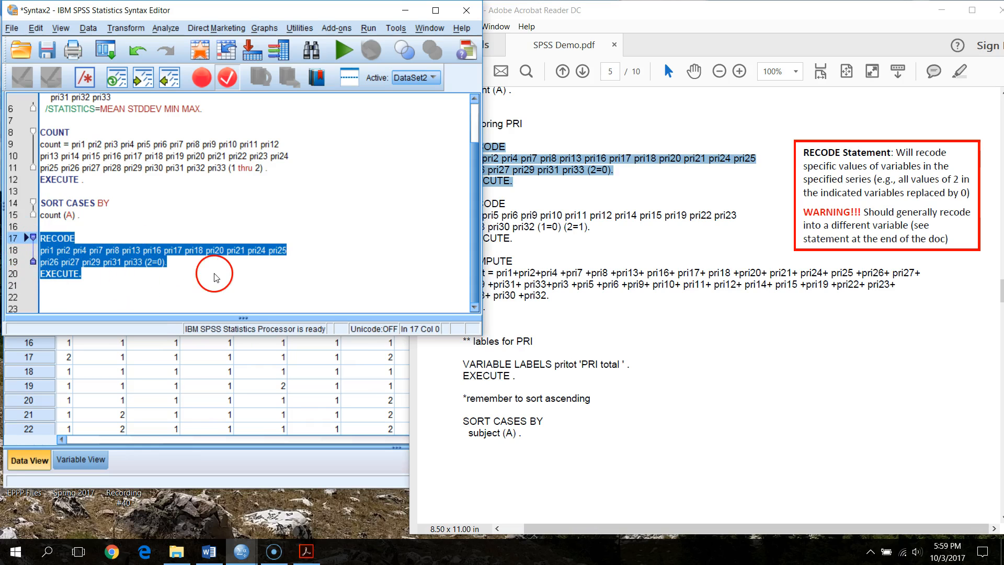
pyautogui.click(343, 51)
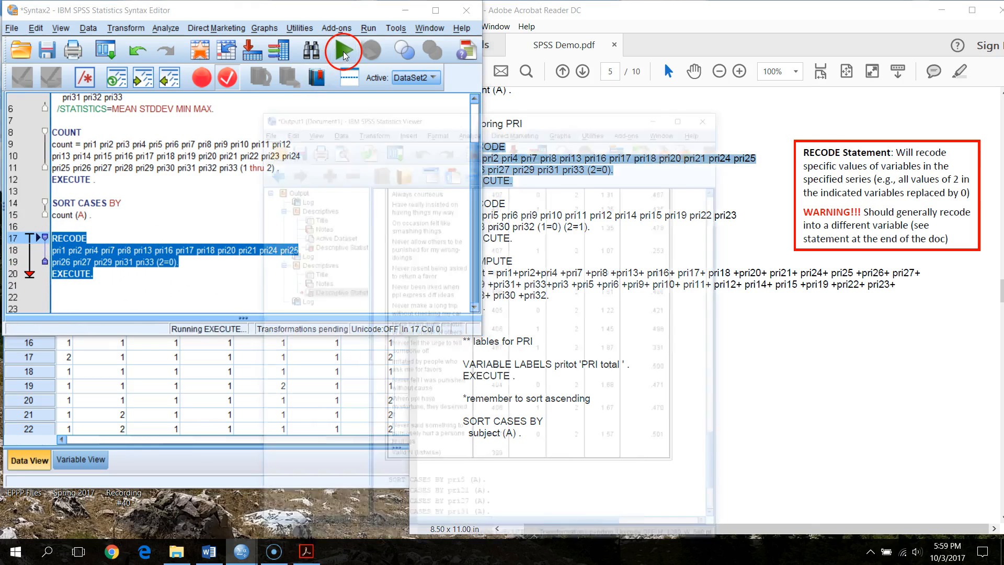
# Examine the pri1 column in the data for values recoded from 2 to 0
pyautogui.click(198, 474)
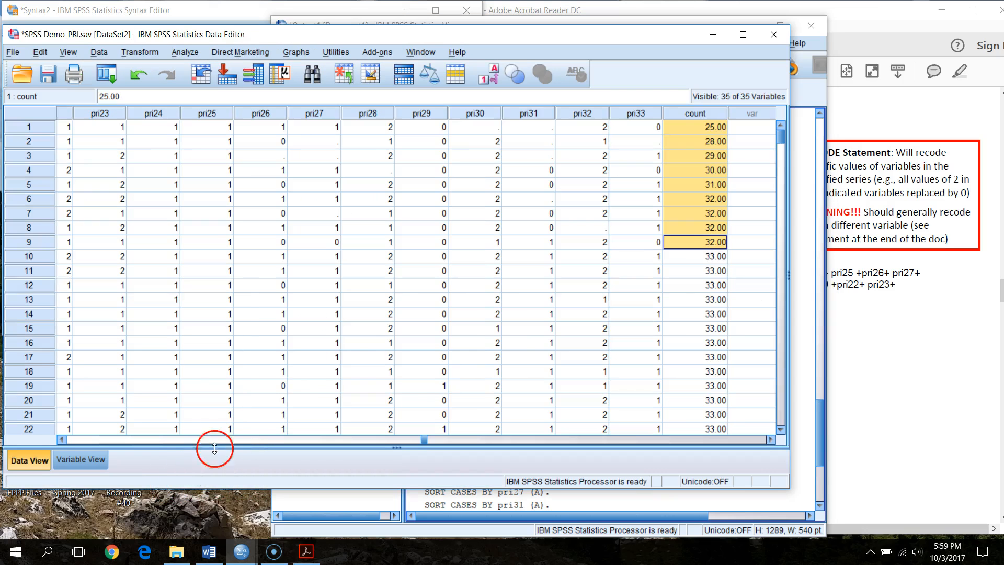
pyautogui.moveTo(426, 439); pyautogui.dragTo(67, 441)
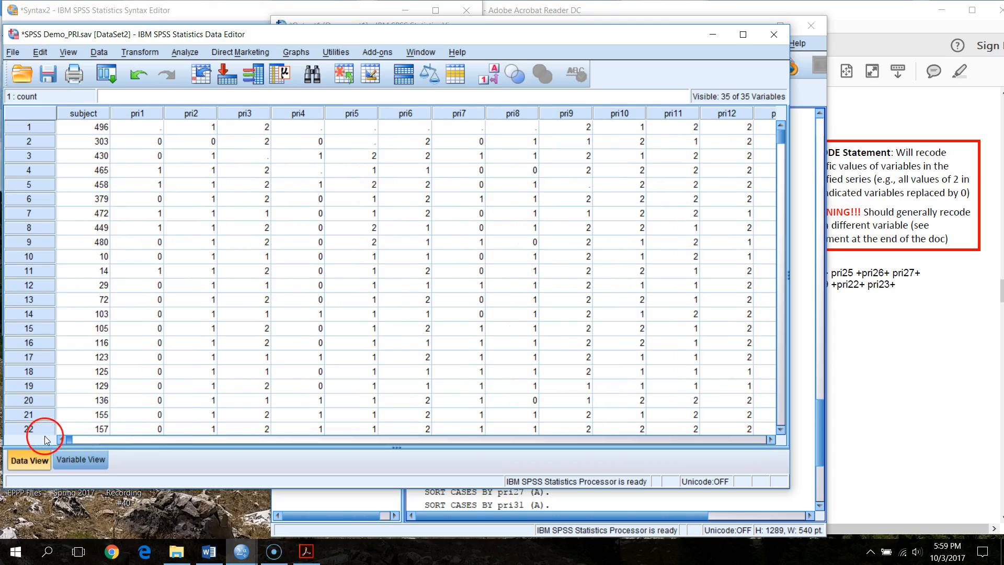
pyautogui.click(157, 142)
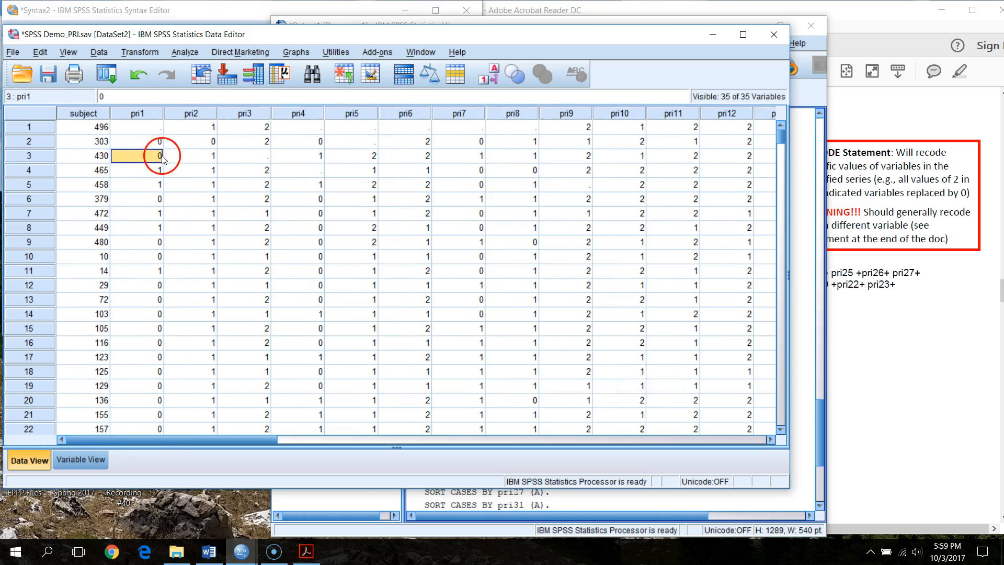
pyautogui.click(156, 260)
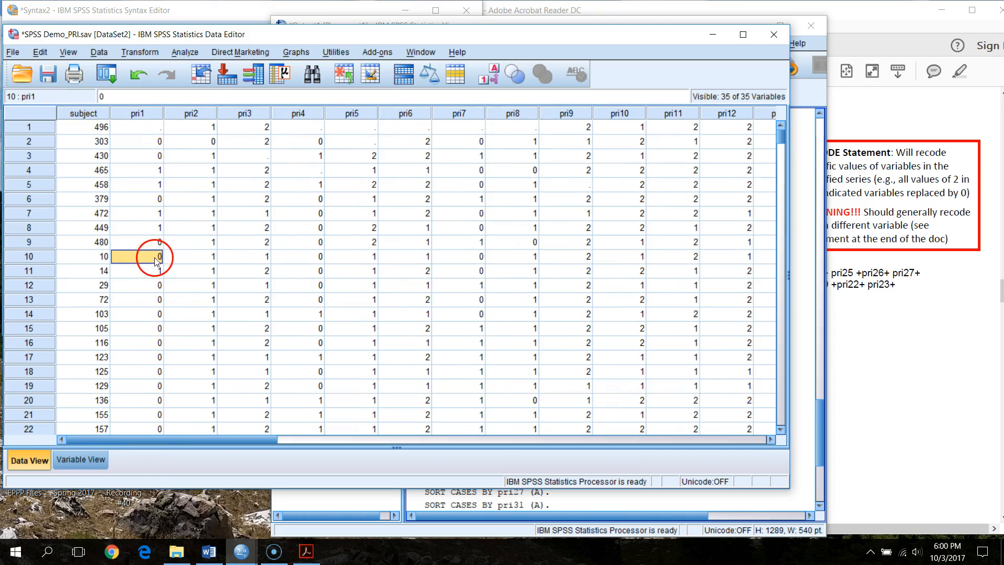
pyautogui.click(156, 285)
pyautogui.click(155, 314)
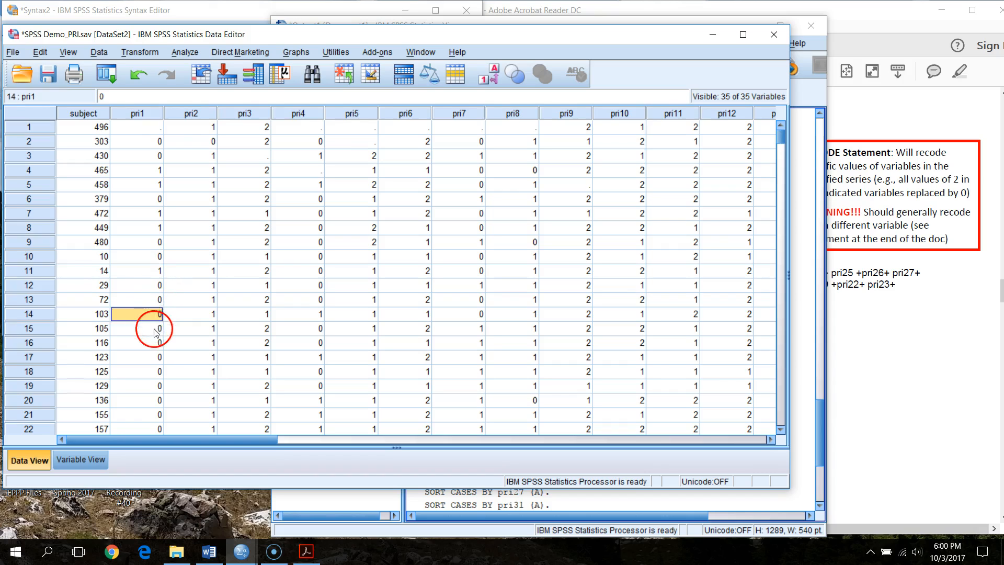
pyautogui.click(158, 359)
pyautogui.click(159, 373)
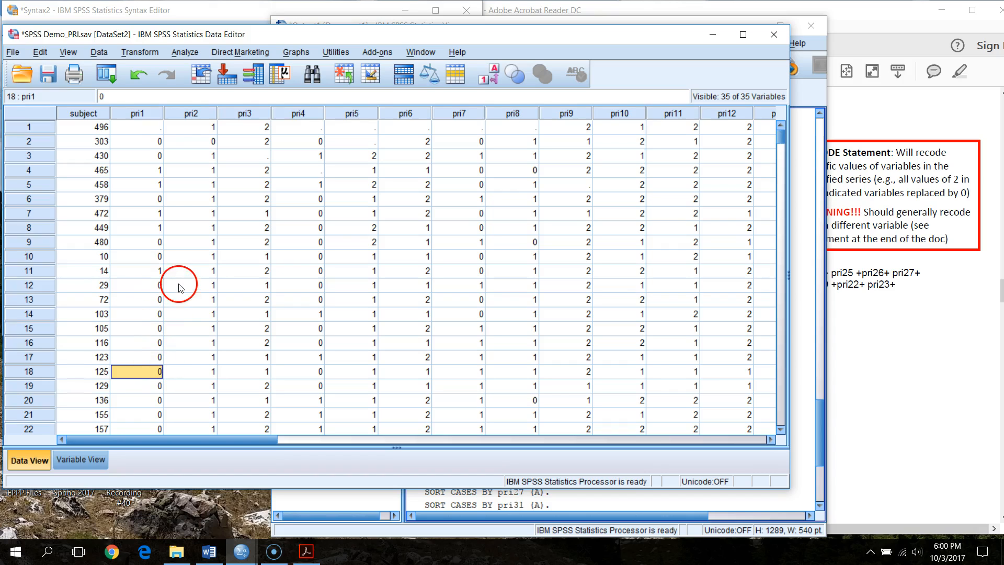
pyautogui.click(160, 142)
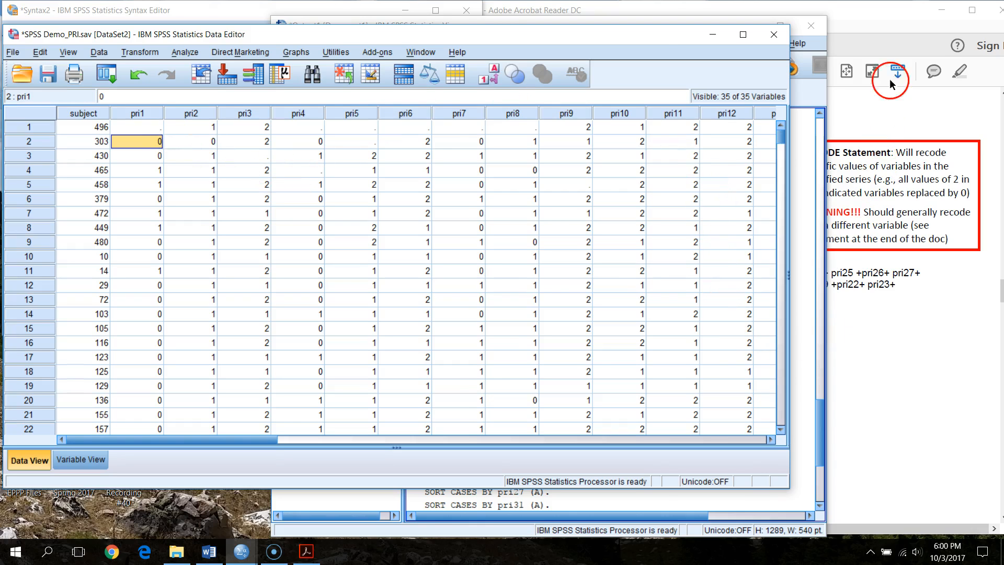
# Copy the second RECODE command (1=0) (2=1) with its EXECUTE from the PDF's Scoring PRI section
pyautogui.click(895, 29)
pyautogui.moveTo(462, 203); pyautogui.dragTo(519, 245)
pyautogui.hotkey('ctrl', 'c')
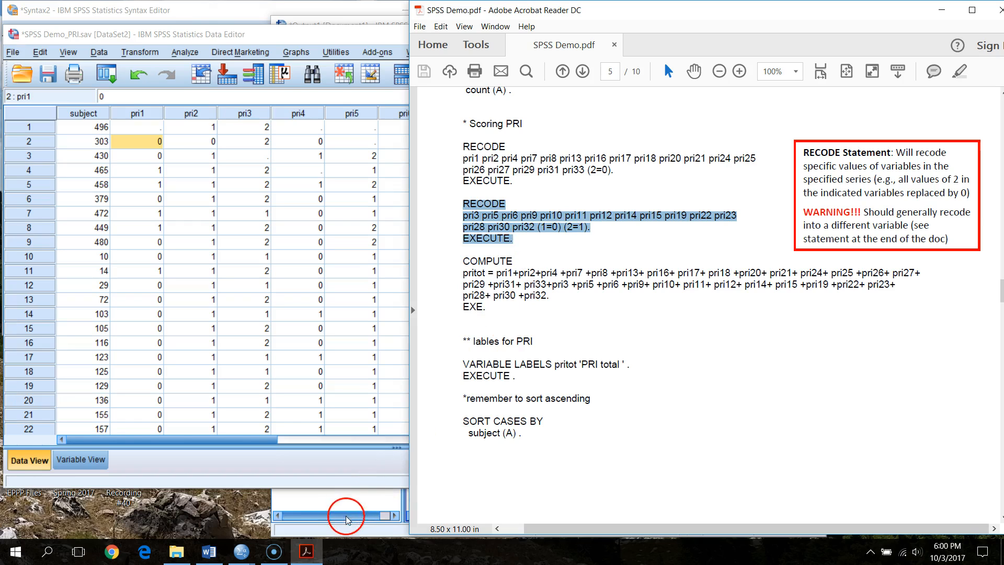
# Paste the copied RECODE command (1=0) (2=1) with its EXECUTE below the first RECODE in the syntax, followed by blank lines
pyautogui.click(157, 7)
pyautogui.click(200, 287)
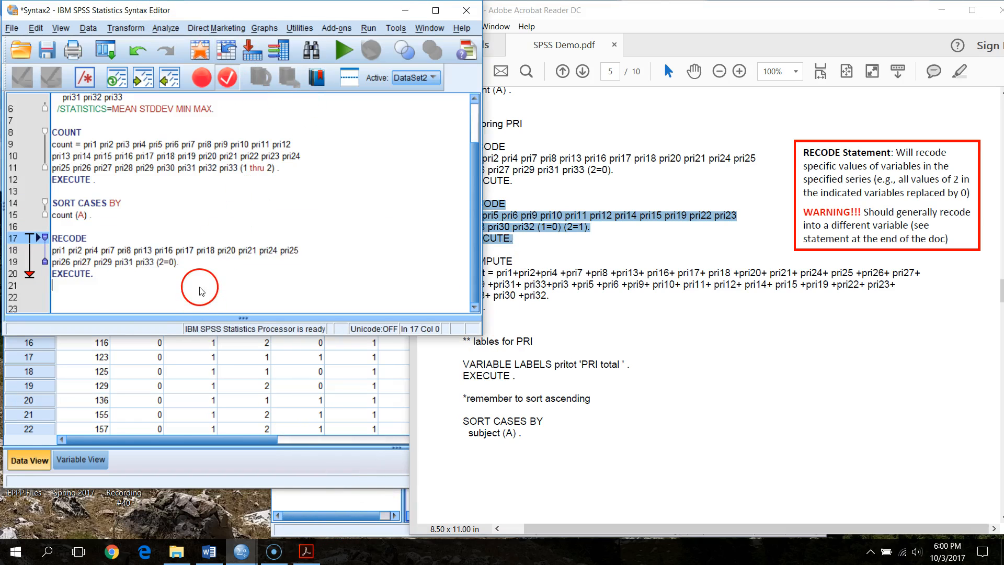
pyautogui.hotkey('ctrl', 'v')
pyautogui.scroll(-1, 240, 279)
pyautogui.click(241, 278)
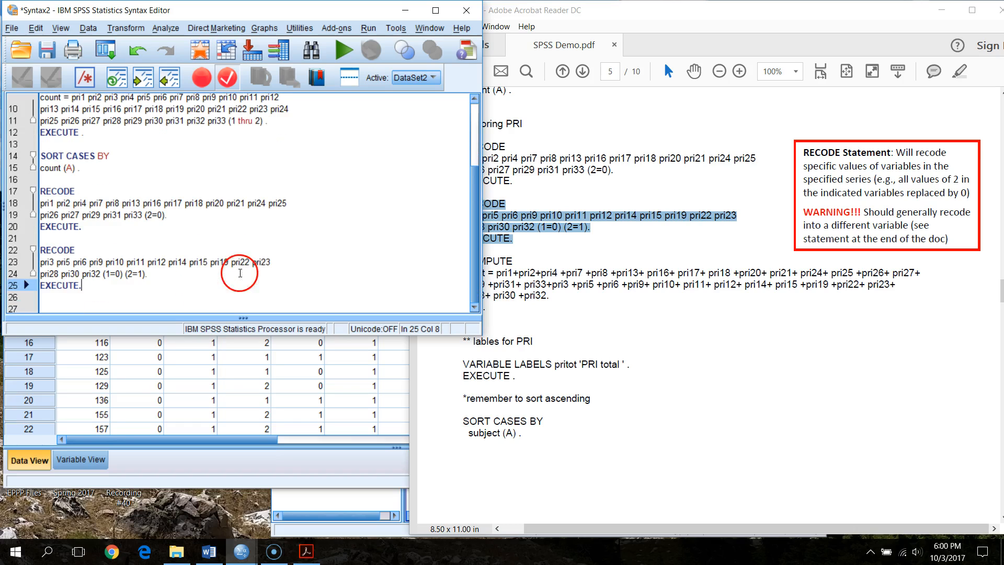
pyautogui.press('Return')
pyautogui.press('Return')
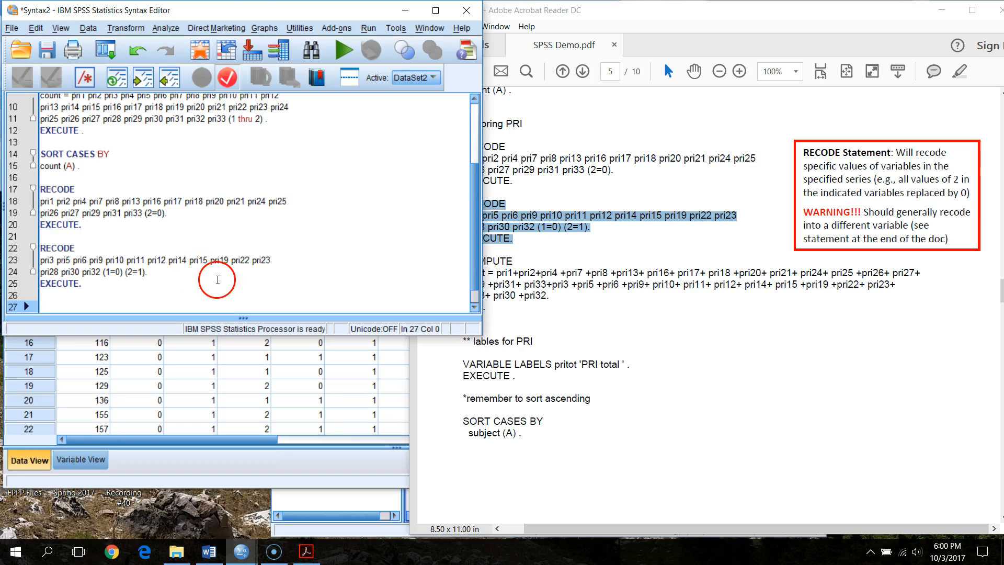
# Check the variables and the (1=0) (2=1) rule in the second RECODE against the pri3 column in the data
pyautogui.moveTo(252, 14); pyautogui.dragTo(517, 24)
pyautogui.click(311, 269)
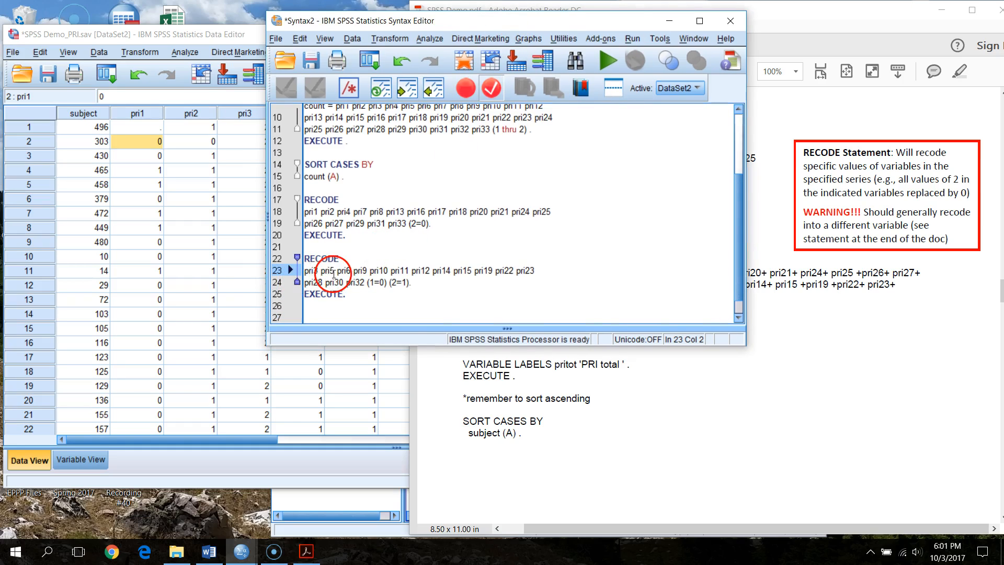
pyautogui.click(347, 270)
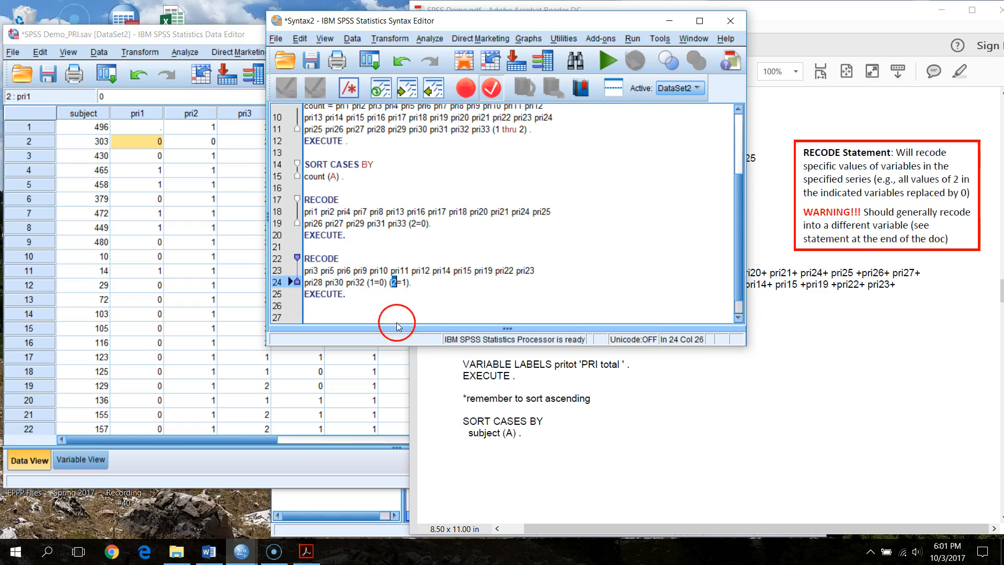
pyautogui.click(250, 38)
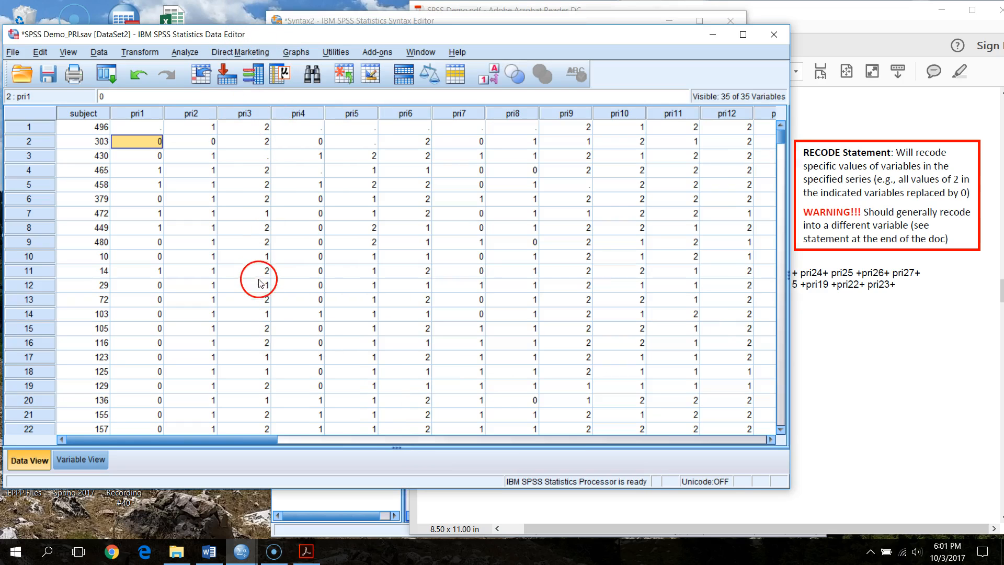
pyautogui.click(261, 331)
pyautogui.click(256, 114)
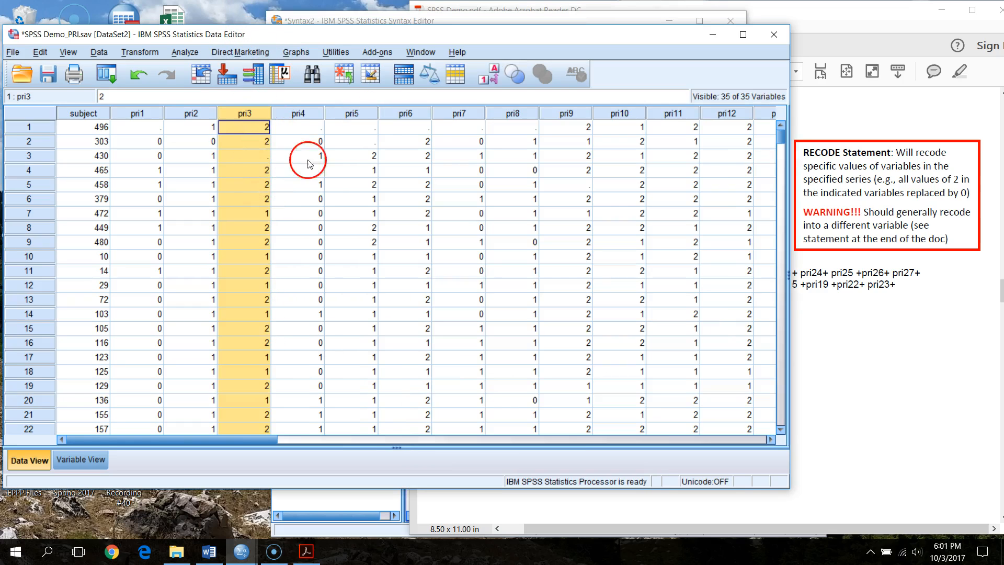
# Run the second RECODE command (1=0) (2=1) together with its EXECUTE
pyautogui.click(425, 15)
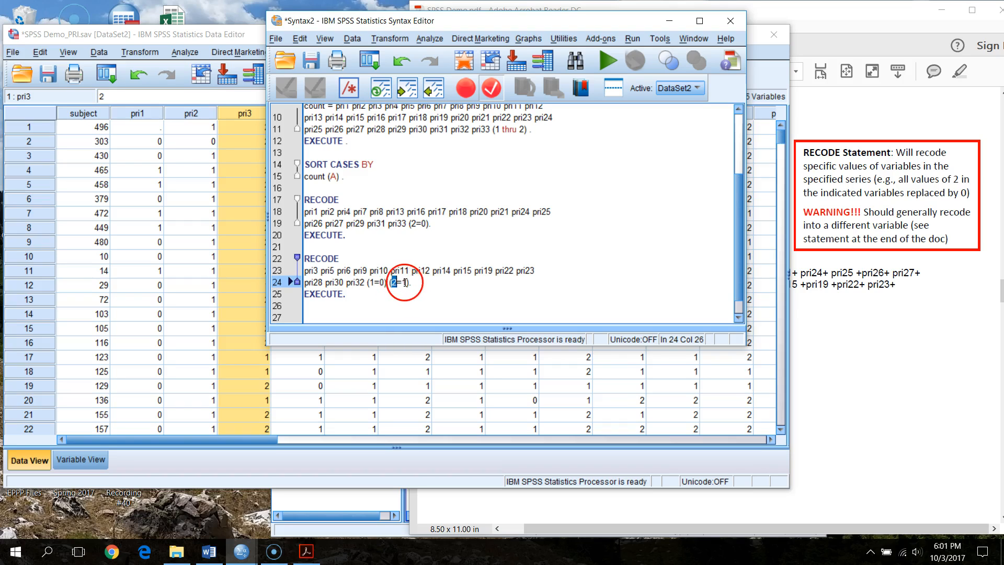
pyautogui.moveTo(291, 299); pyautogui.dragTo(269, 255)
pyautogui.click(607, 61)
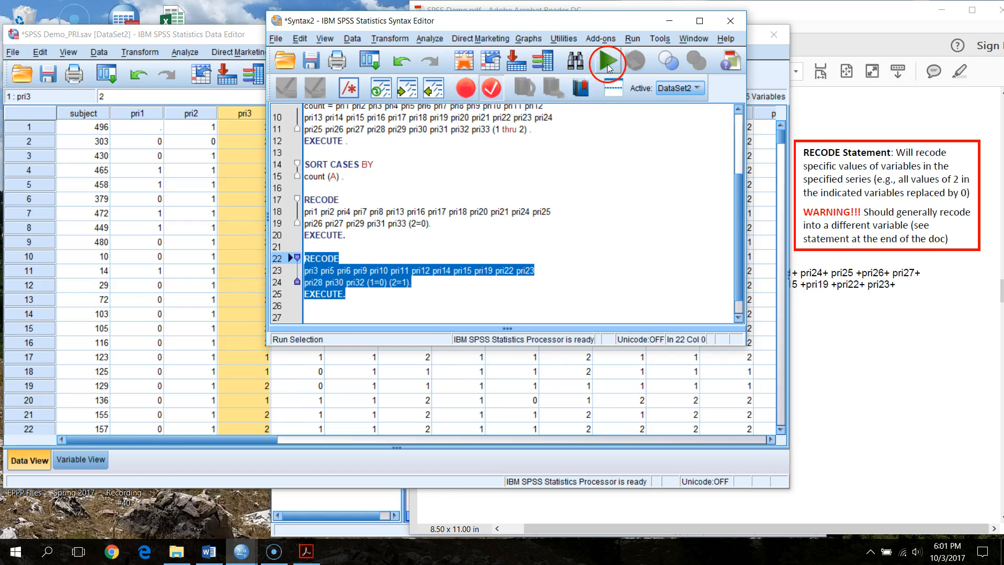
# Examine the pri3 column in the data for the recoded values, and put the output window away
pyautogui.click(234, 33)
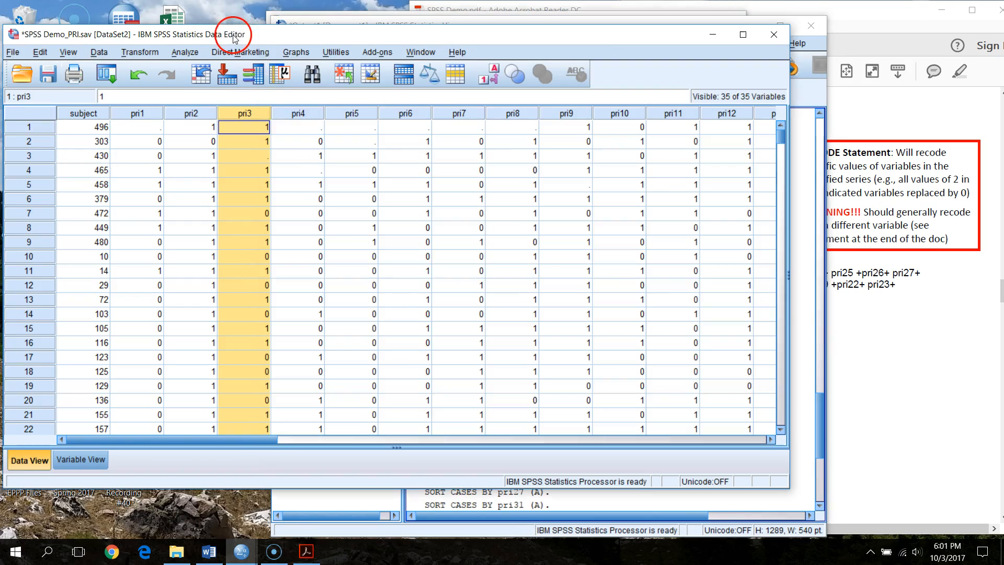
pyautogui.moveTo(247, 440); pyautogui.dragTo(202, 449)
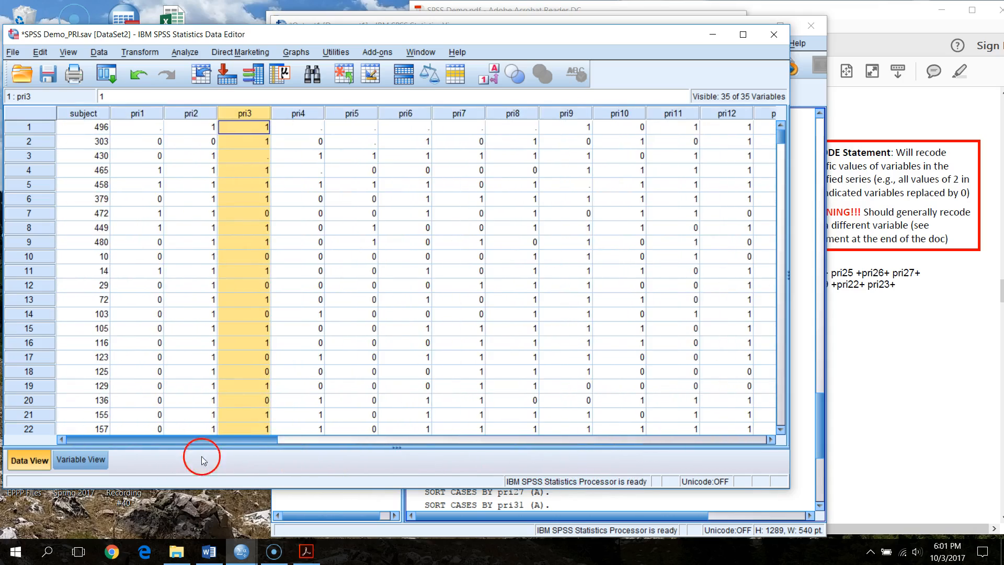
pyautogui.click(820, 101)
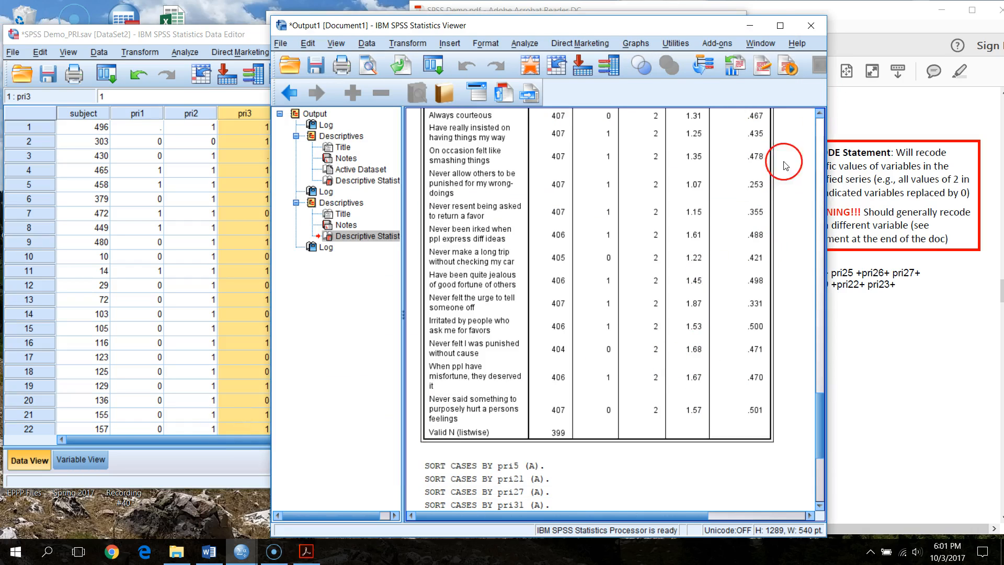
pyautogui.click(756, 29)
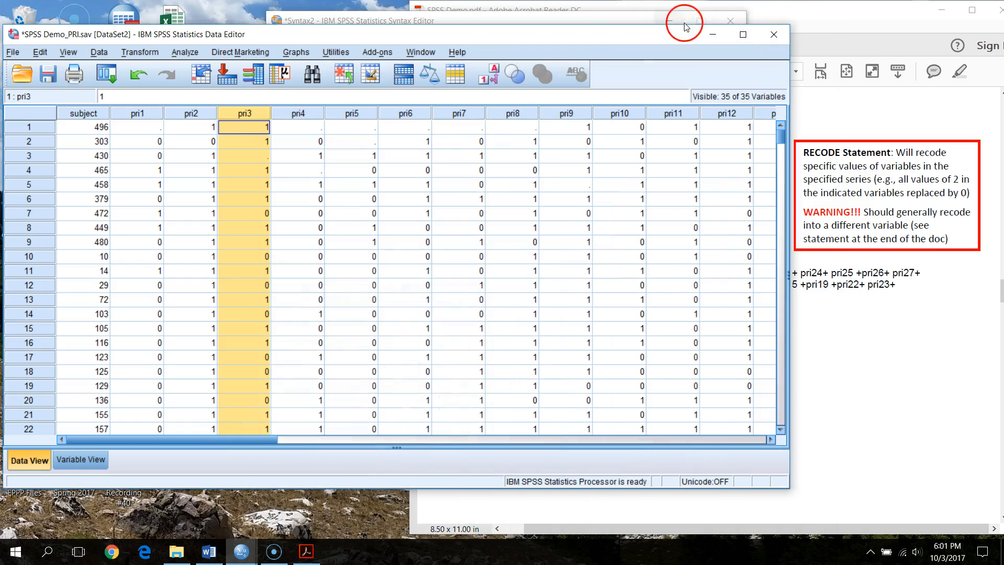
# Copy the PDF's COMPUTE pritot command into the syntax below the second RECODE, ending it with EXECUTE. instead of EXE
pyautogui.click(612, 21)
pyautogui.click(817, 260)
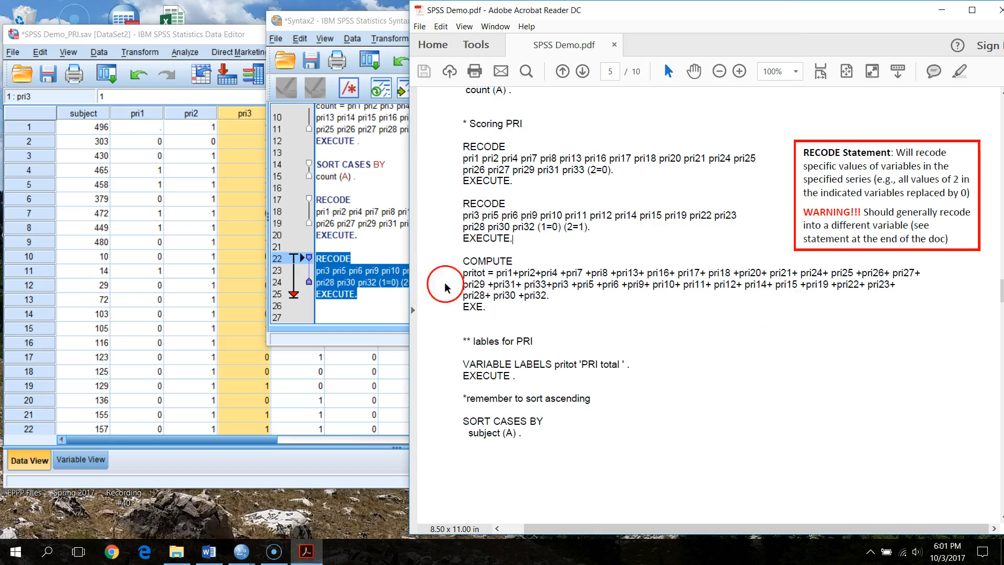
pyautogui.moveTo(462, 261); pyautogui.dragTo(487, 308)
pyautogui.hotkey('ctrl', 'c')
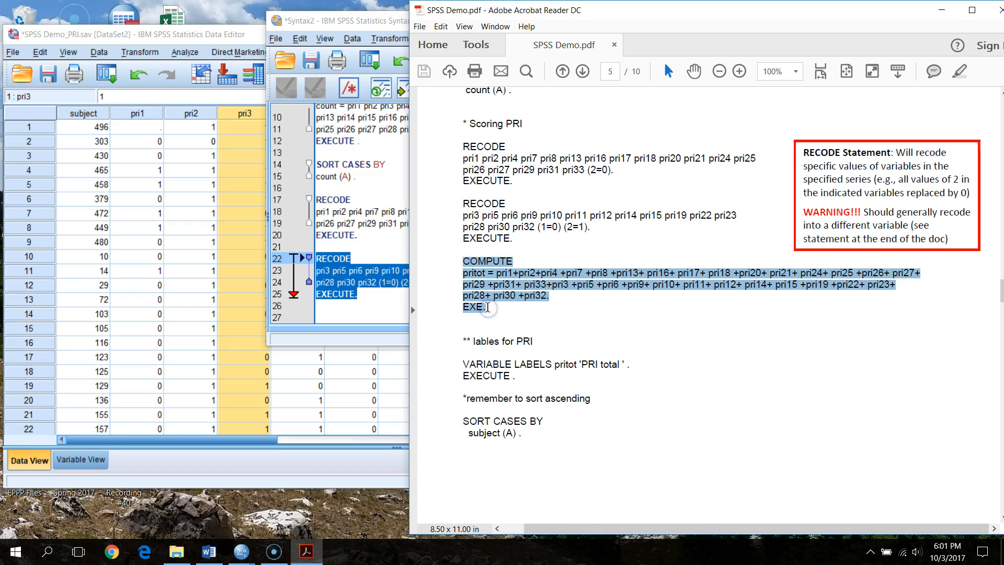
pyautogui.click(326, 21)
pyautogui.click(418, 313)
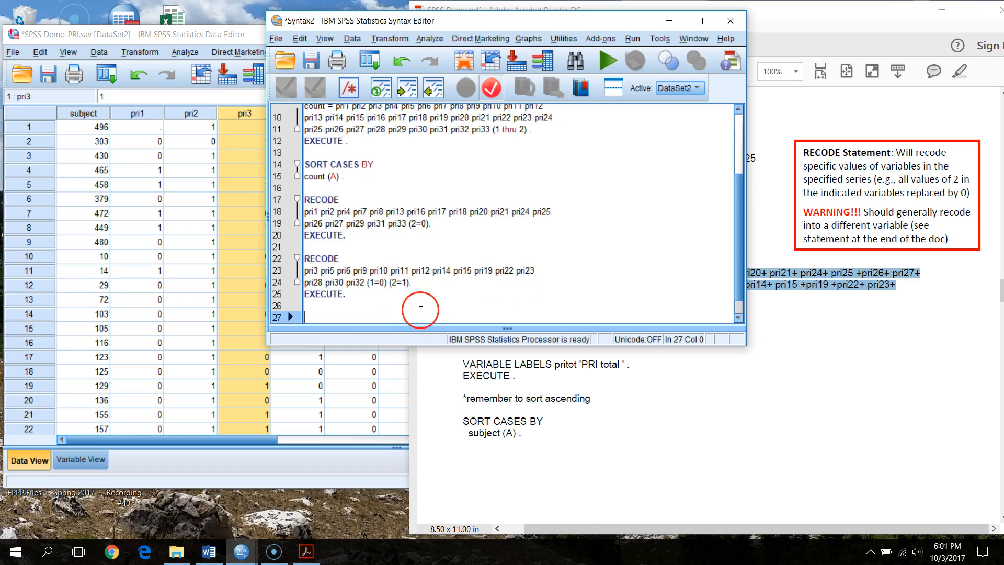
pyautogui.hotkey('ctrl', 'v')
pyautogui.write('CUTE.')
pyautogui.press('Return')
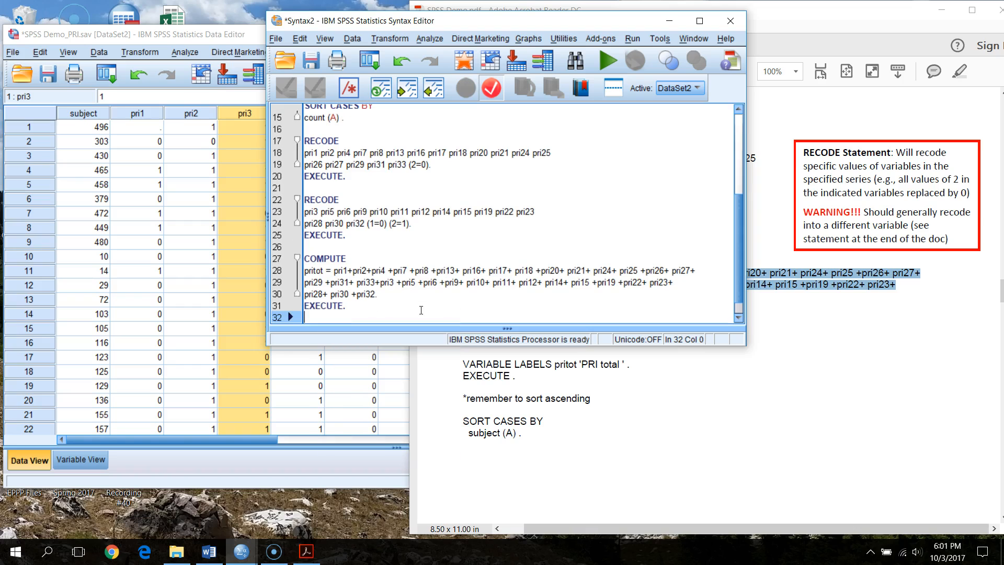
# Copy the PDF's PRI labels comment, VARIABLE LABELS command, EXECUTE and sort reminder, and paste them below COMPUTE in the syntax
pyautogui.click(780, 15)
pyautogui.scroll(-1, 554, 318)
pyautogui.scroll(-1, 553, 317)
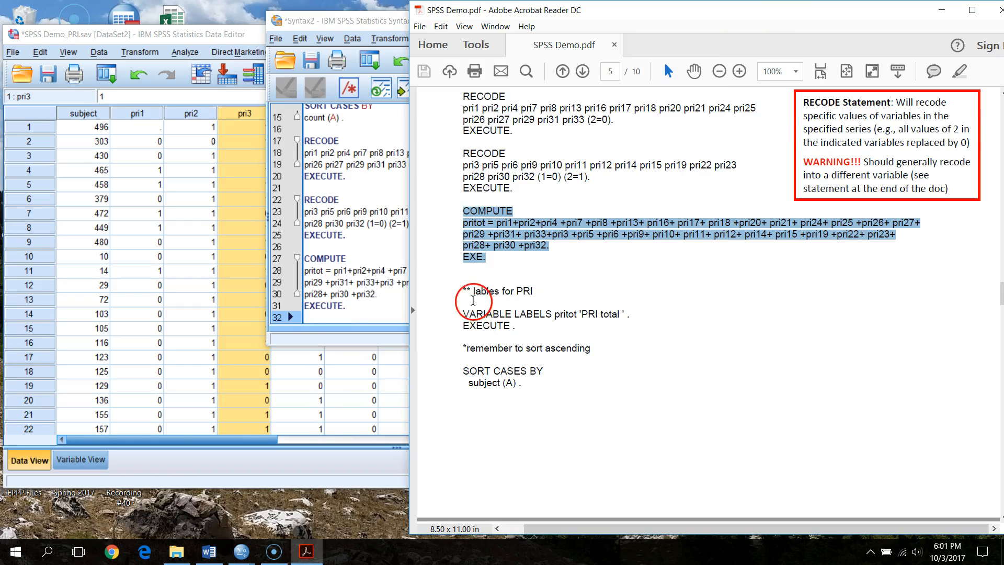
pyautogui.moveTo(460, 290); pyautogui.dragTo(605, 358)
pyautogui.hotkey('ctrl', 'c')
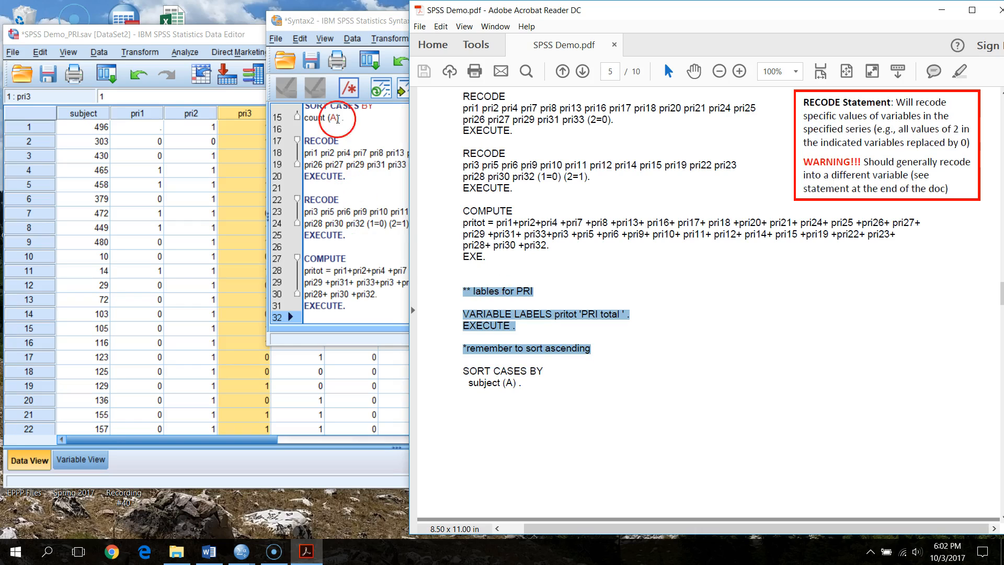
pyautogui.click(381, 20)
pyautogui.press('Return')
pyautogui.hotkey('ctrl', 'v')
# Copy the PDF's SORT CASES BY subject (A) command and paste it below the sort reminder in the syntax
pyautogui.click(504, 378)
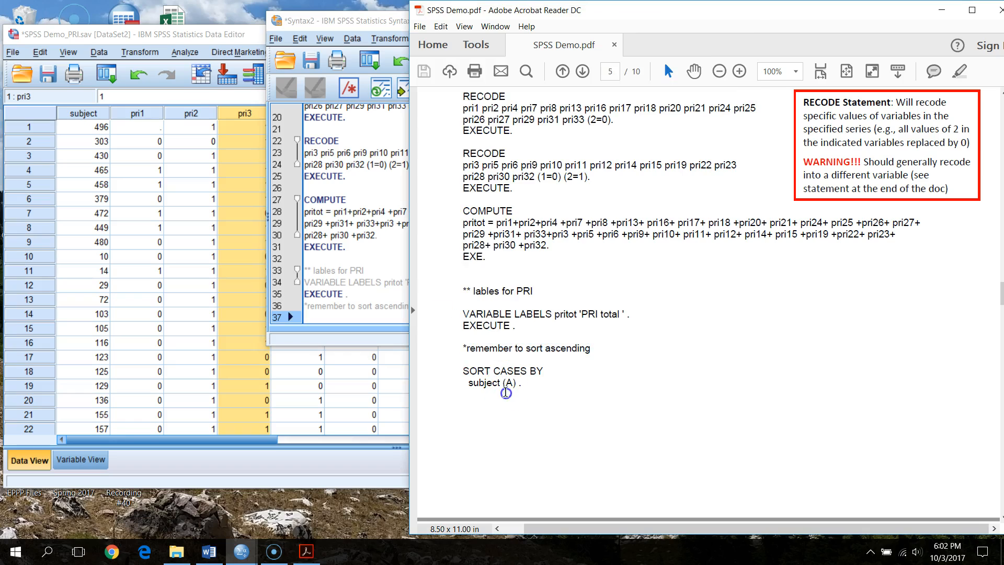
pyautogui.moveTo(460, 371); pyautogui.dragTo(522, 388)
pyautogui.hotkey('ctrl', 'c')
pyautogui.click(308, 39)
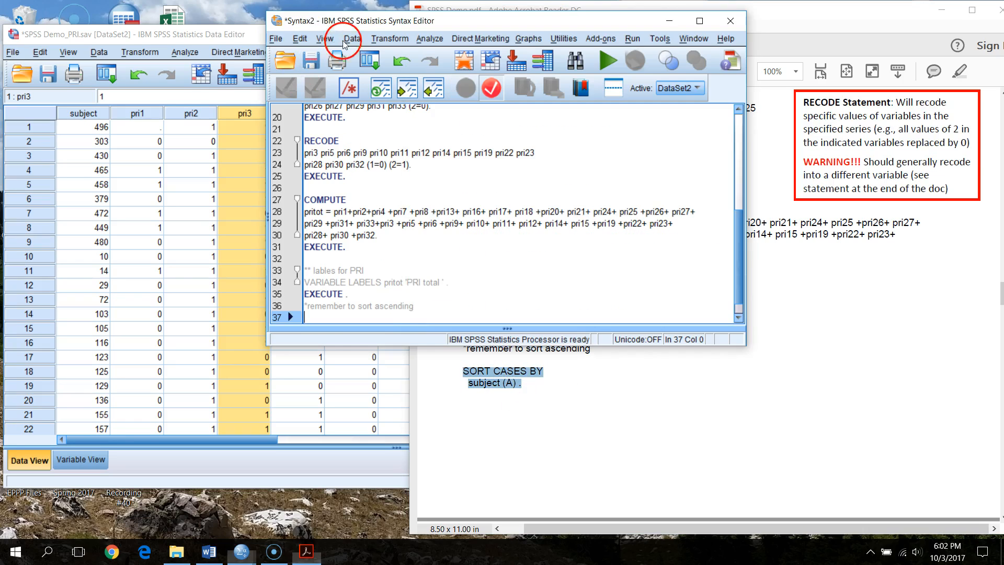
pyautogui.click(438, 307)
pyautogui.press('Return')
pyautogui.press('Return')
pyautogui.hotkey('ctrl', 'v')
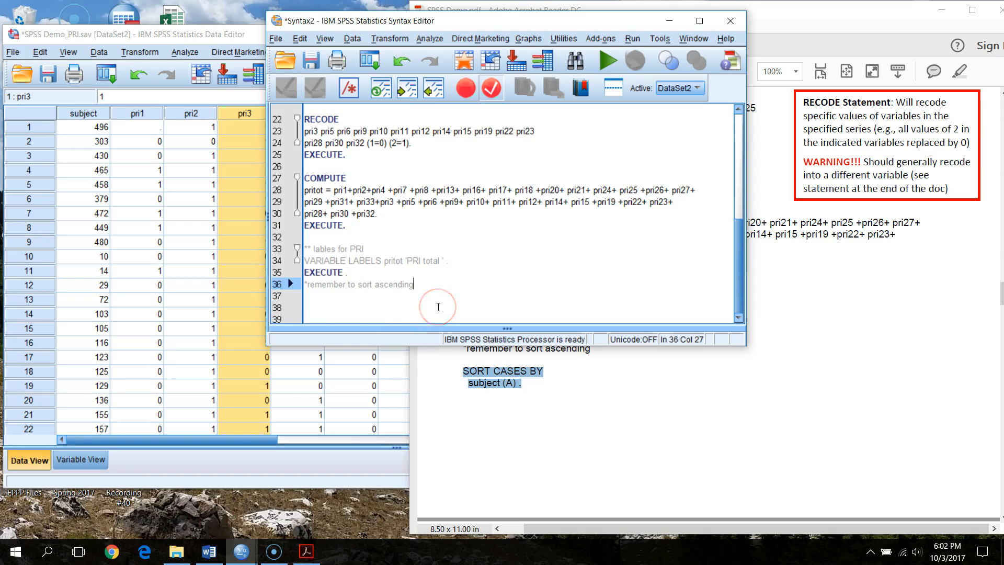
# Insert blank lines in the syntax after the PRI labels comment and after the EXECUTE of VARIABLE LABELS
pyautogui.click(398, 234)
pyautogui.click(403, 248)
pyautogui.press('Return')
pyautogui.click(365, 284)
pyautogui.press('Return')
# Run the COMPUTE pritot command together with its EXECUTE
pyautogui.scroll(1, 364, 277)
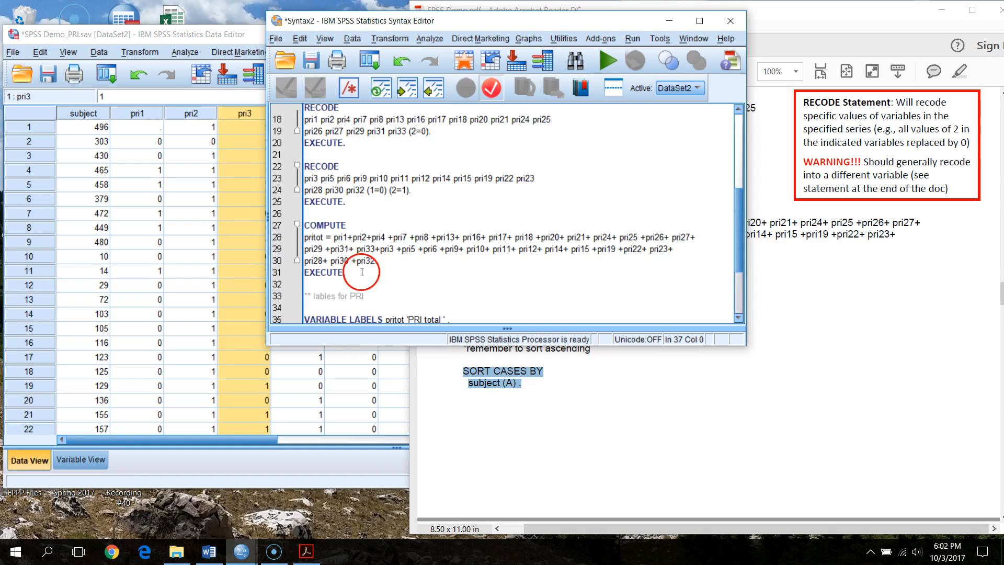
pyautogui.moveTo(316, 211); pyautogui.dragTo(459, 269)
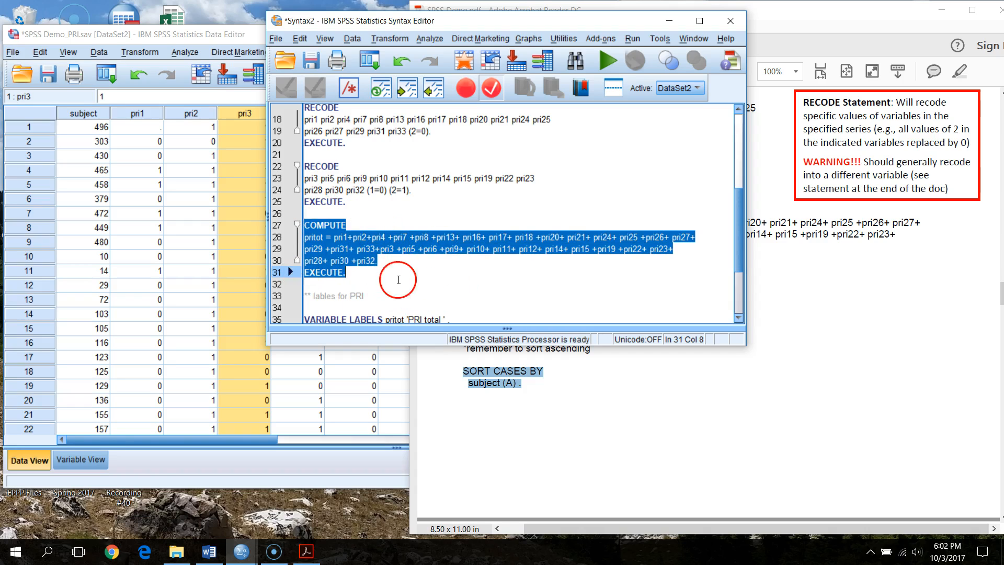
pyautogui.click(607, 61)
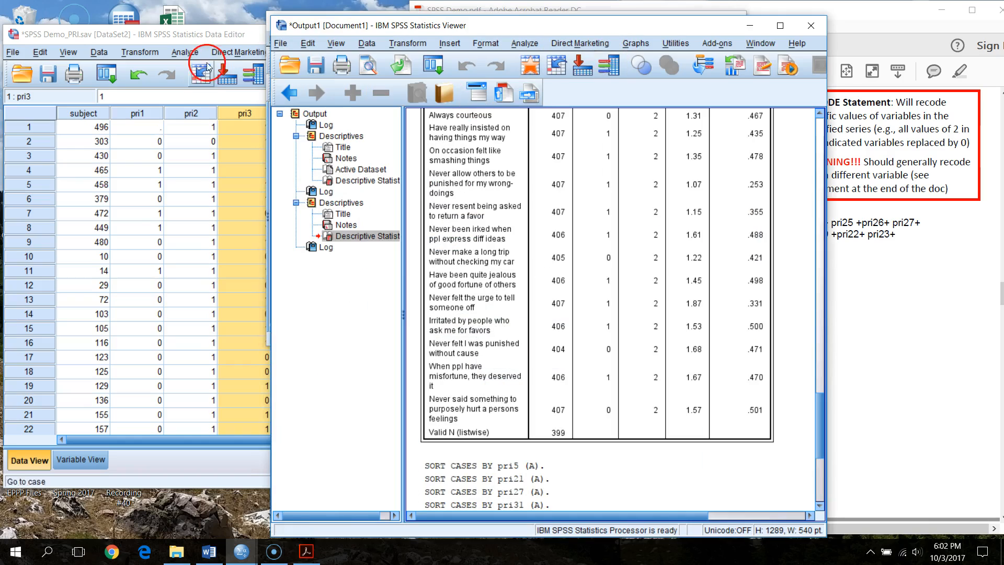
# Compare the count and pritot columns at the end of the data for cases with missing items
pyautogui.click(241, 41)
pyautogui.click(297, 130)
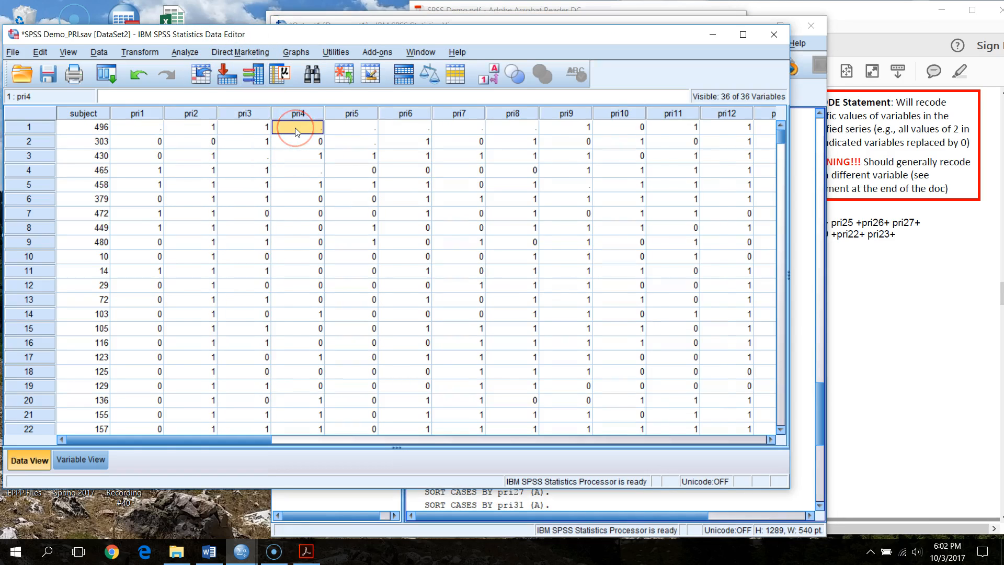
pyautogui.press('End')
pyautogui.moveTo(648, 129); pyautogui.dragTo(647, 244)
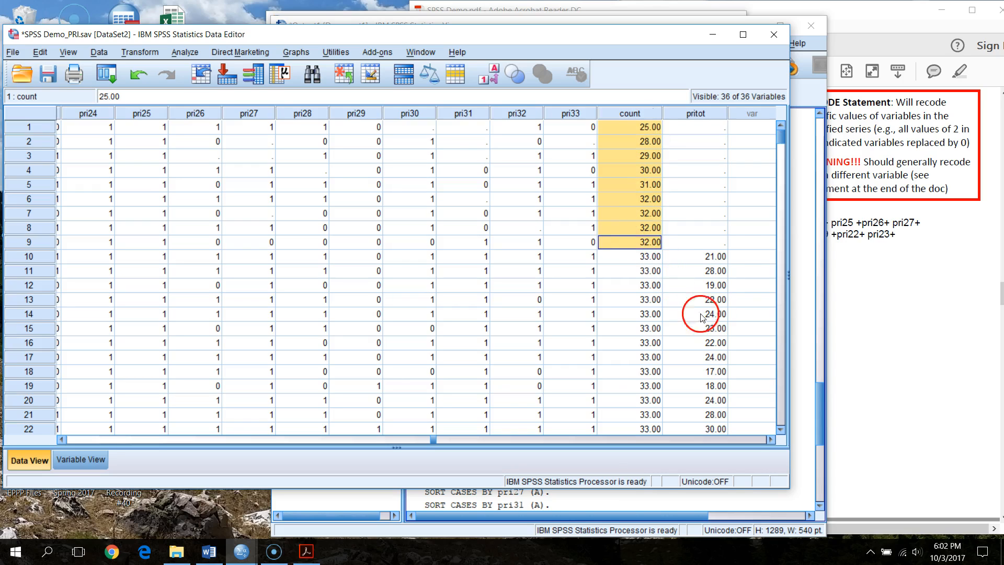
# Run the syntax from VARIABLE LABELS pritot 'PRI total' through SORT CASES BY subject (A)
pyautogui.click(809, 108)
pyautogui.moveTo(620, 28); pyautogui.dragTo(612, 53)
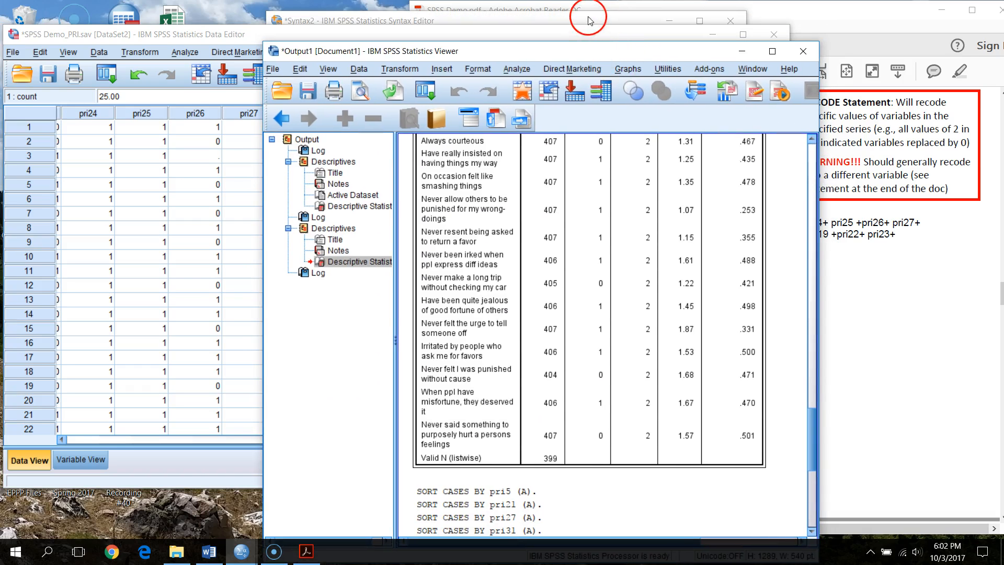
pyautogui.click(589, 17)
pyautogui.moveTo(538, 21); pyautogui.dragTo(371, 13)
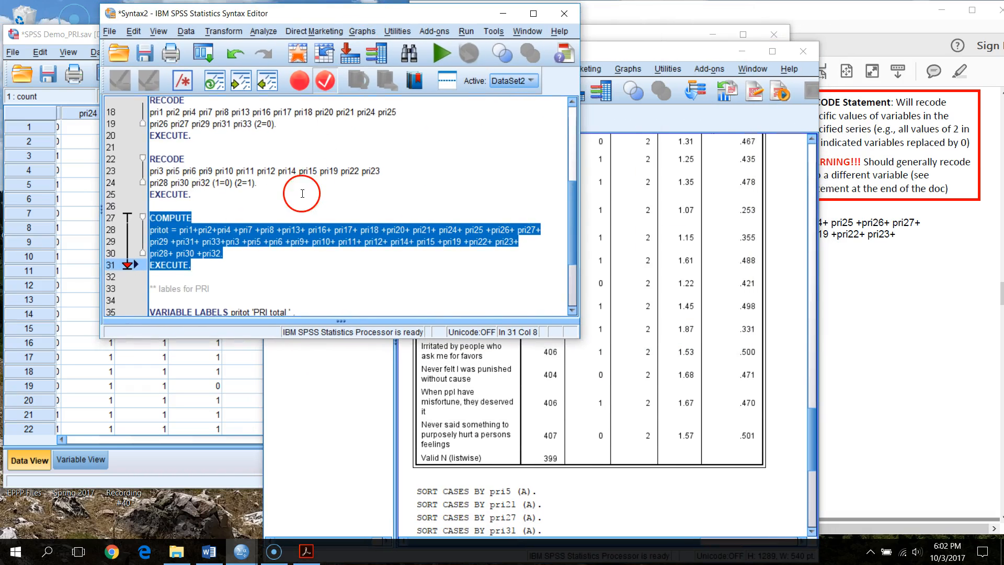
pyautogui.scroll(-3, 300, 206)
pyautogui.moveTo(166, 205); pyautogui.dragTo(343, 286)
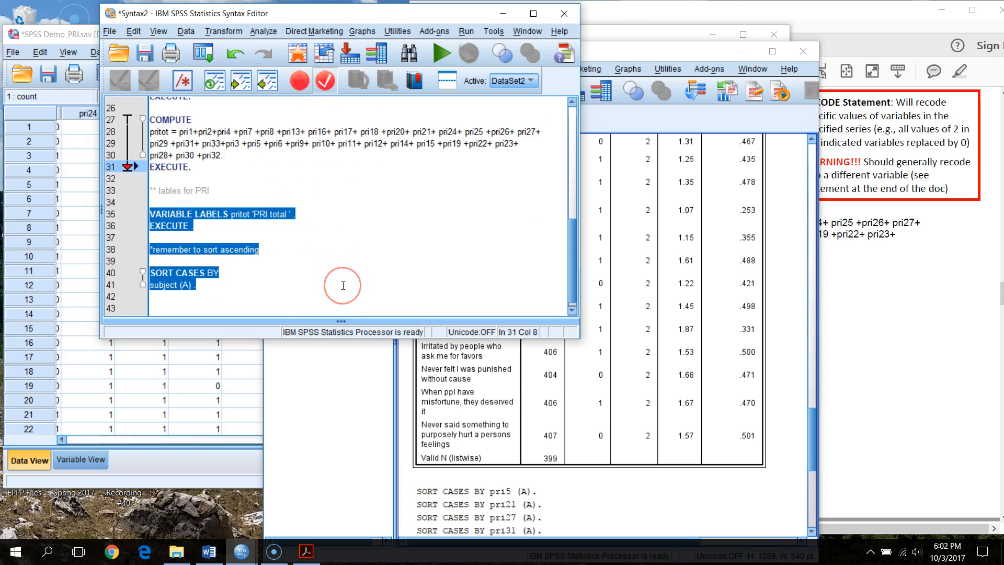
pyautogui.rightClick(270, 227)
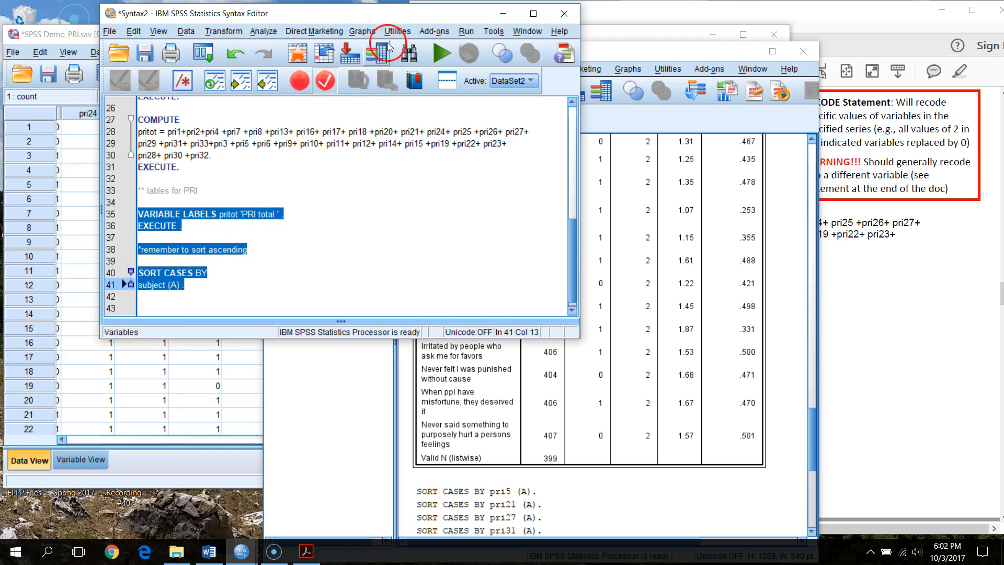
pyautogui.click(442, 53)
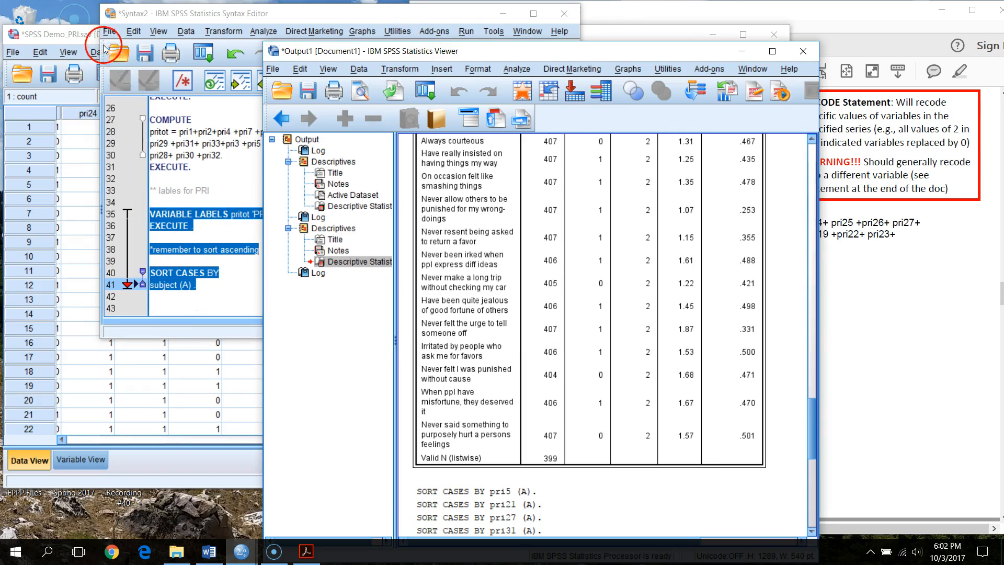
# Examine the subject column from the first case on to check the ascending order
pyautogui.click(97, 37)
pyautogui.click(440, 129)
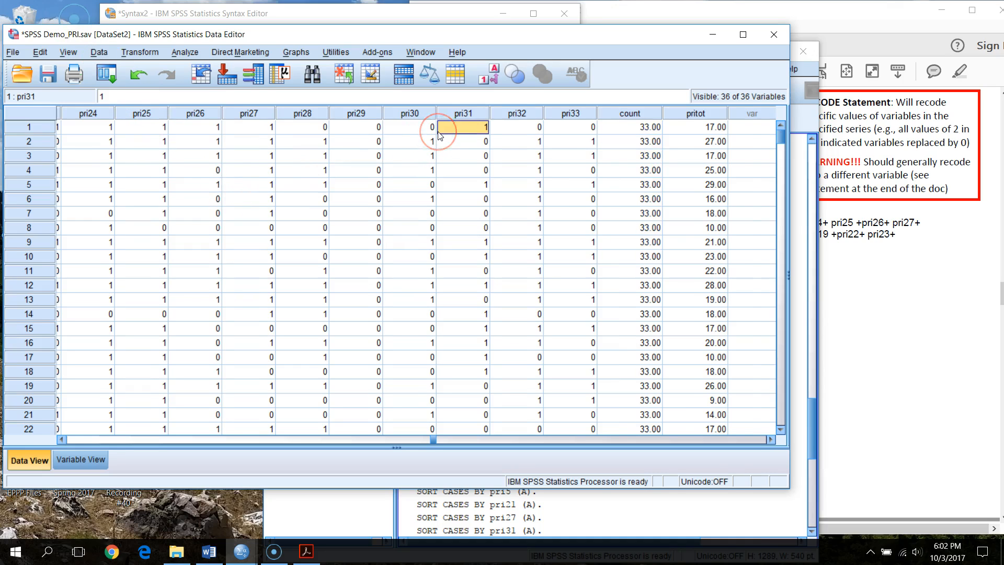
pyautogui.hotkey('ctrl', 'Home')
pyautogui.scroll(-7, 197, 293)
pyautogui.scroll(7, 210, 316)
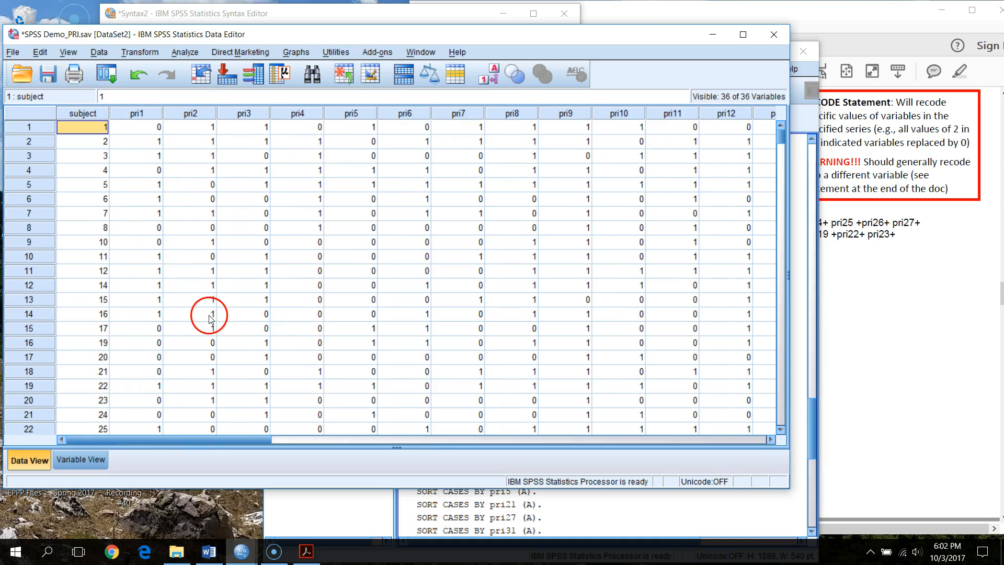
# Close the SPSS Demo_PRI.sav data without saving its changes and bring the SPSS Demo_CAPS.sav data forward
pyautogui.click(774, 34)
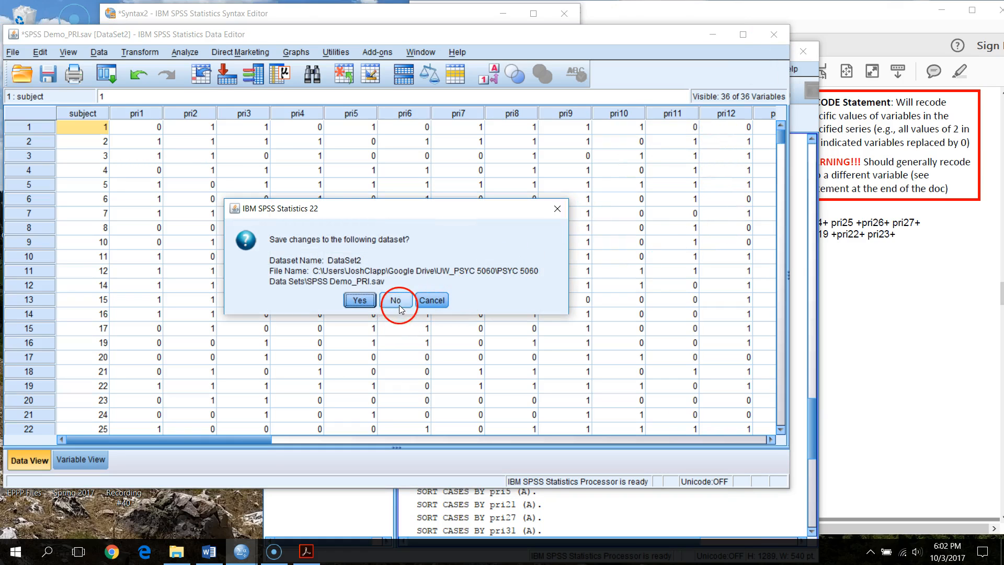
pyautogui.click(394, 299)
pyautogui.moveTo(657, 85); pyautogui.dragTo(516, 54)
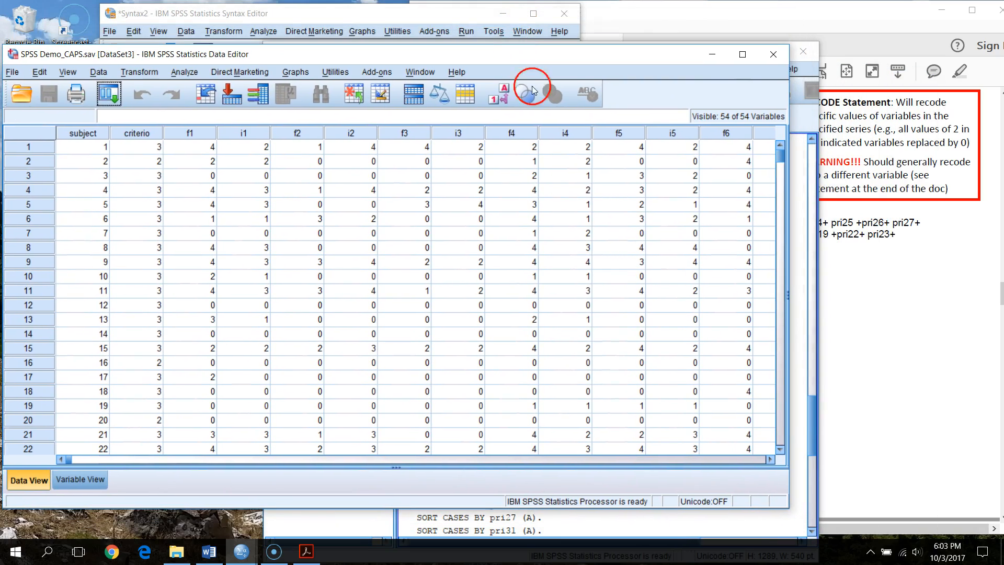
# Close the output window behind the SPSS Demo_CAPS.sav data
pyautogui.click(794, 135)
pyautogui.click(803, 51)
pyautogui.click(543, 330)
# Switch to SPSS Demo.pdf in Adobe Acrobat Reader and read the SPSS Demo_CAPS.sav section with its COMPUTE and COUNT commands
pyautogui.click(841, 445)
pyautogui.scroll(-10, 740, 399)
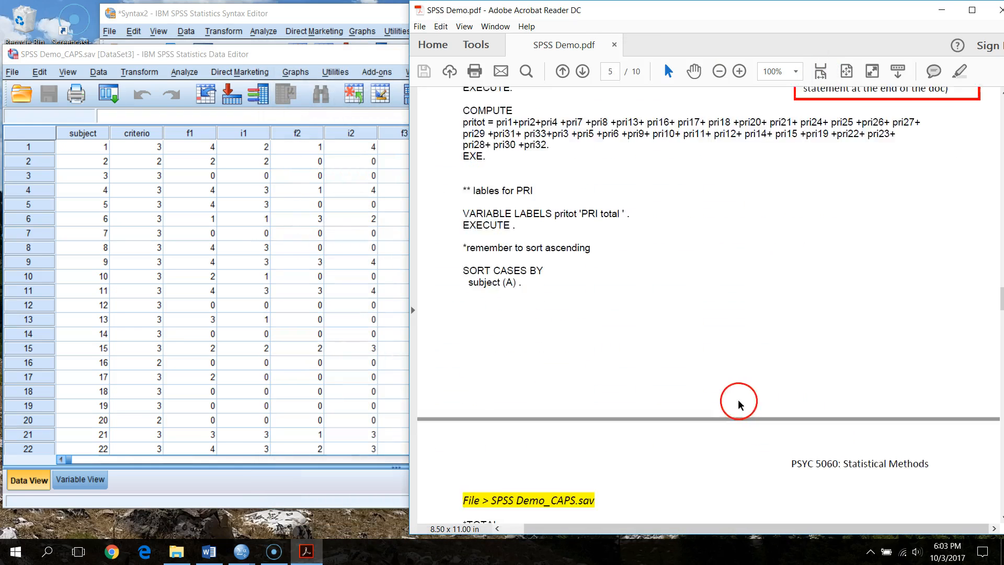
pyautogui.scroll(-1, 657, 433)
pyautogui.scroll(2, 675, 422)
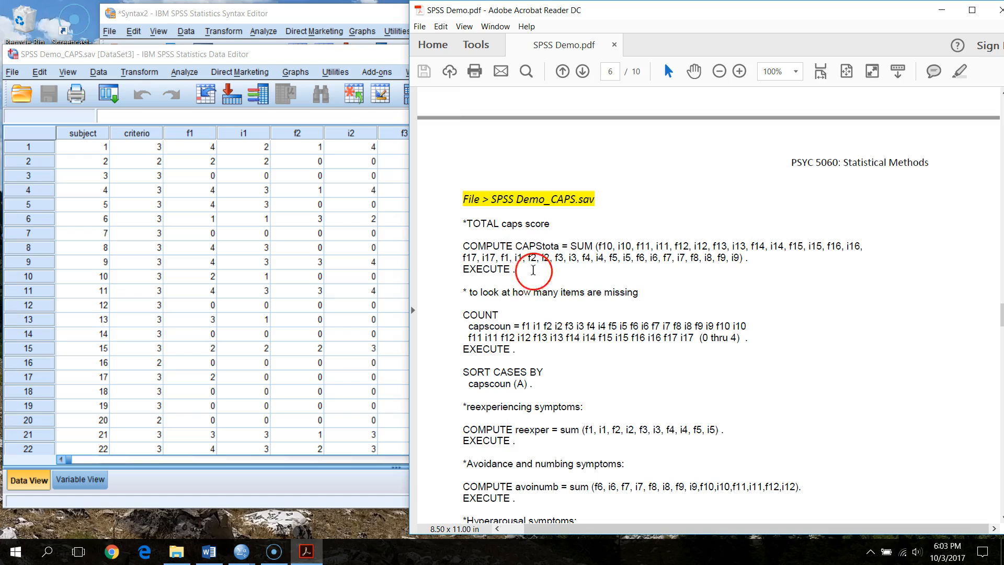
# Widen the Label column in the variable list of SPSS Demo_CAPS.sav to read the full item labels, and return to the data values
pyautogui.click(343, 54)
pyautogui.click(101, 473)
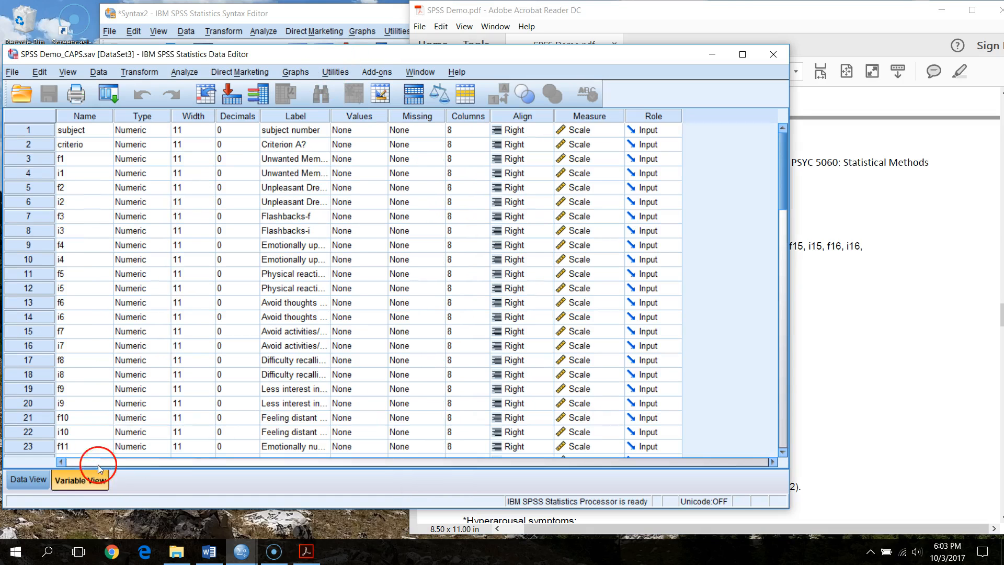
pyautogui.moveTo(333, 119); pyautogui.dragTo(470, 125)
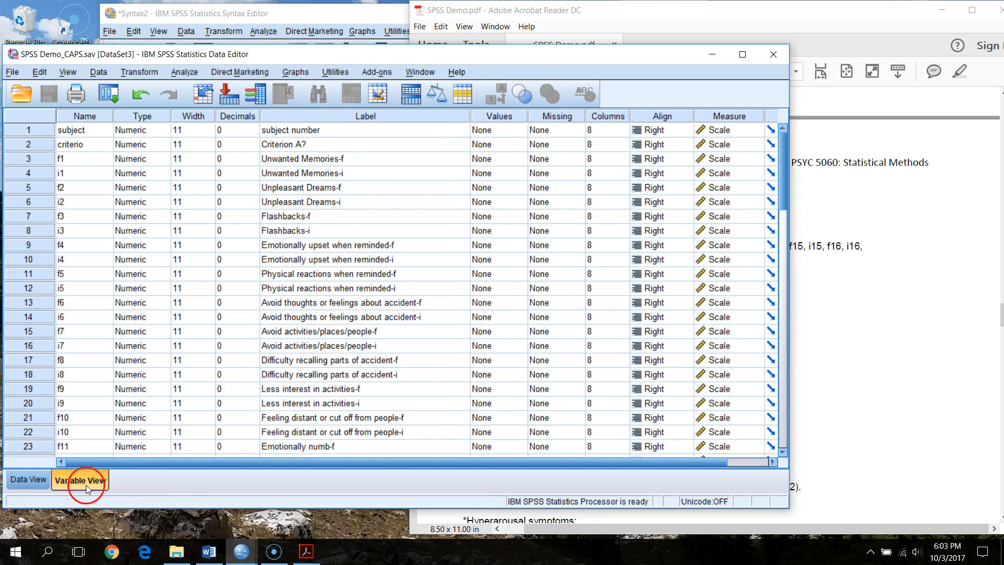
pyautogui.click(26, 479)
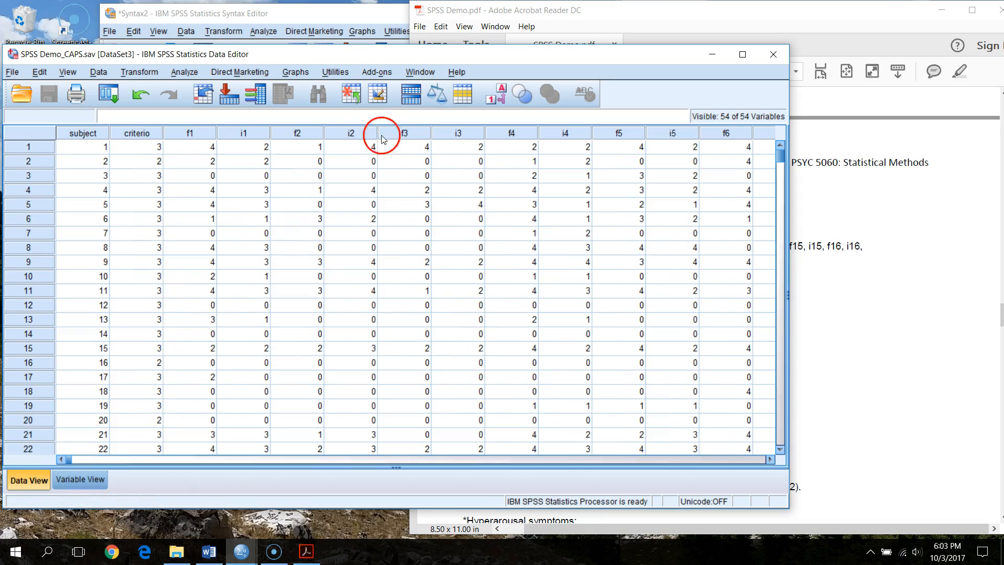
# Set up a Descriptives analysis with all CAPS items from f1 through i17 as its variables
pyautogui.click(184, 71)
pyautogui.moveTo(225, 104)
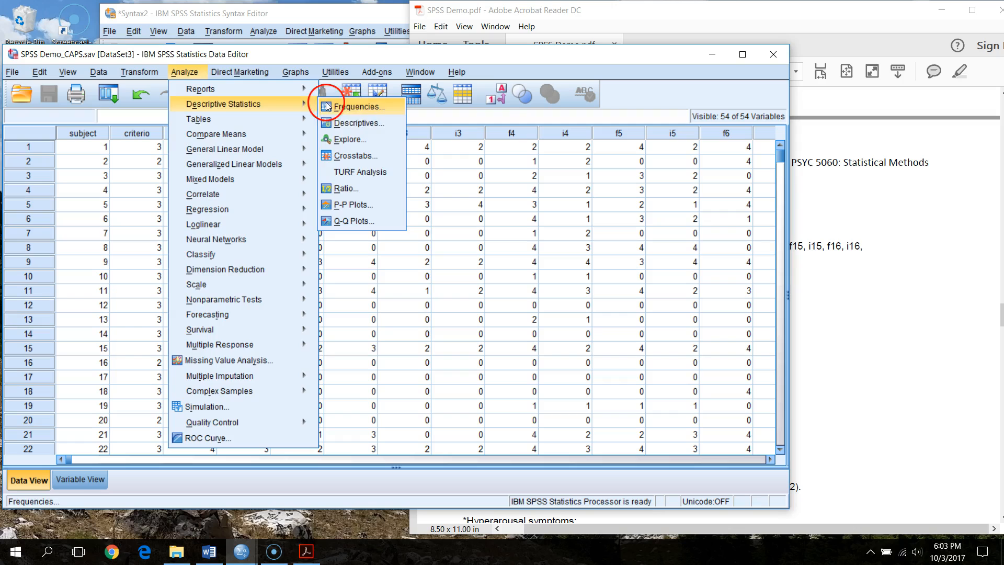
pyautogui.click(358, 123)
pyautogui.click(242, 228)
pyautogui.click(249, 240)
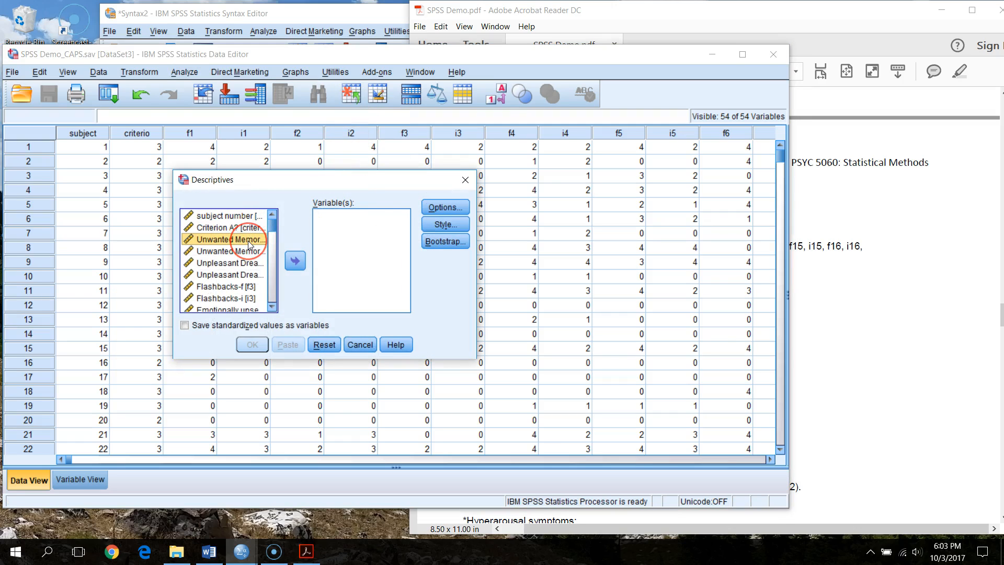
pyautogui.hotkey('shift', 'Down')
pyautogui.hotkey('shift', 'Down')
pyautogui.hotkey('shift', 'Down')
pyautogui.hotkey('shift', 'Down')
pyautogui.hotkey('shift', 'Down')
pyautogui.hotkey('shift', 'Down')
pyautogui.hotkey('shift', 'Down')
pyautogui.hotkey('shift', 'Down')
pyautogui.hotkey('shift', 'Down')
pyautogui.hotkey('shift', 'Down')
pyautogui.hotkey('shift', 'Down')
pyautogui.hotkey('shift', 'Down')
pyautogui.hotkey('shift', 'Down')
pyautogui.hotkey('shift', 'Down')
pyautogui.hotkey('shift', 'Down')
pyautogui.hotkey('shift', 'Down')
pyautogui.hotkey('shift', 'Down')
pyautogui.hotkey('shift', 'Down')
pyautogui.hotkey('shift', 'Down')
pyautogui.hotkey('shift', 'Down')
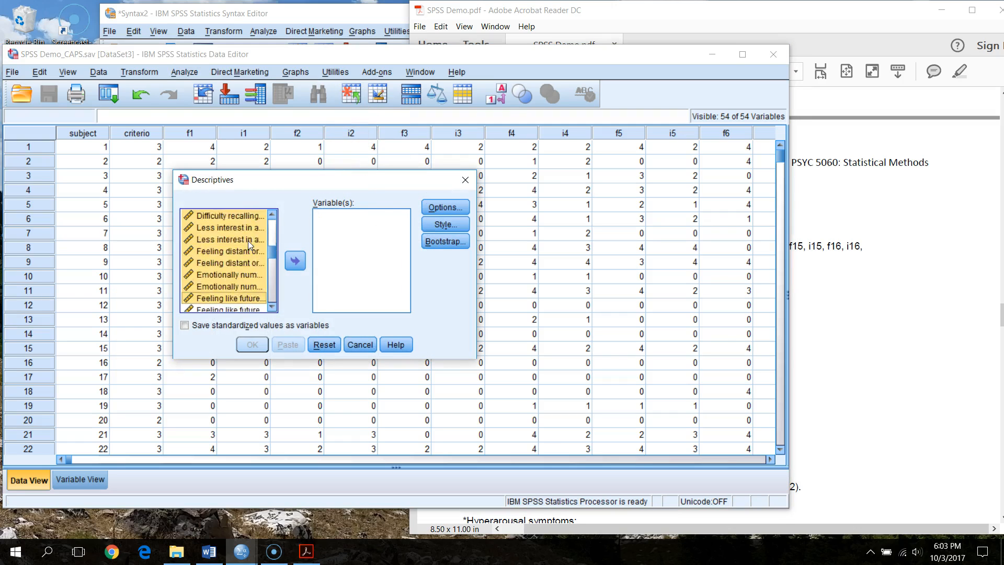
pyautogui.hotkey('shift', 'Down')
pyautogui.hotkey('shift', 'Down')
pyautogui.hotkey('shift', 'Down')
pyautogui.hotkey('shift', 'Up')
pyautogui.hotkey('shift', 'Up')
pyautogui.hotkey('shift', 'Up')
pyautogui.hotkey('shift', 'Up')
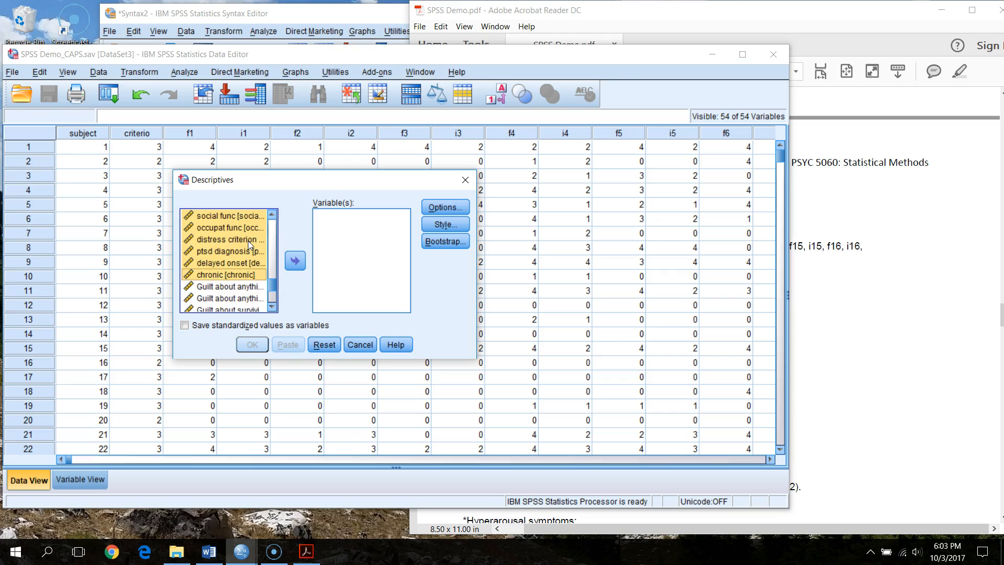
pyautogui.hotkey('shift', 'Up')
pyautogui.hotkey('shift', 'Up')
pyautogui.hotkey('shift', 'Up')
pyautogui.hotkey('shift', 'Up')
pyautogui.hotkey('shift', 'Up')
pyautogui.hotkey('shift', 'Up')
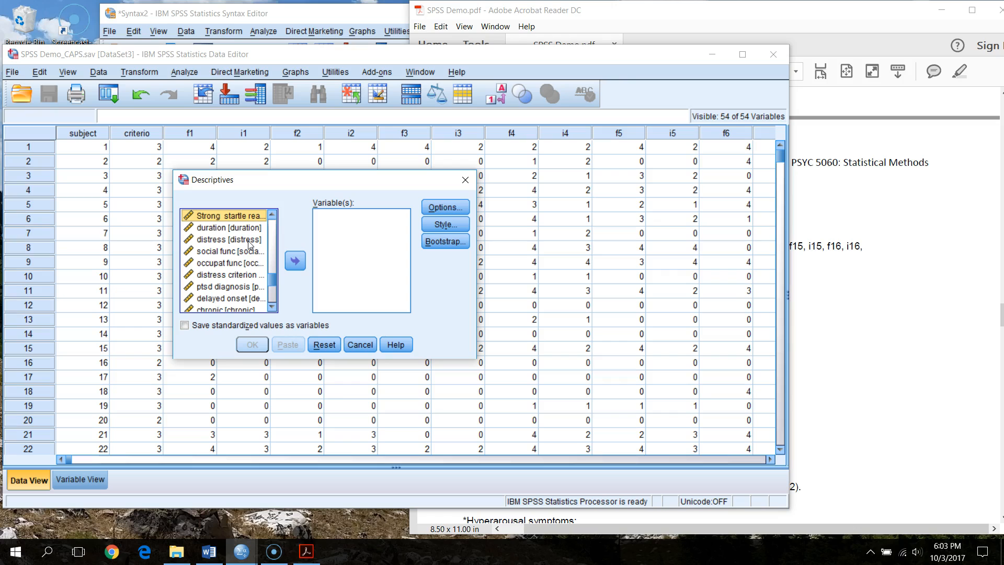
pyautogui.click(295, 261)
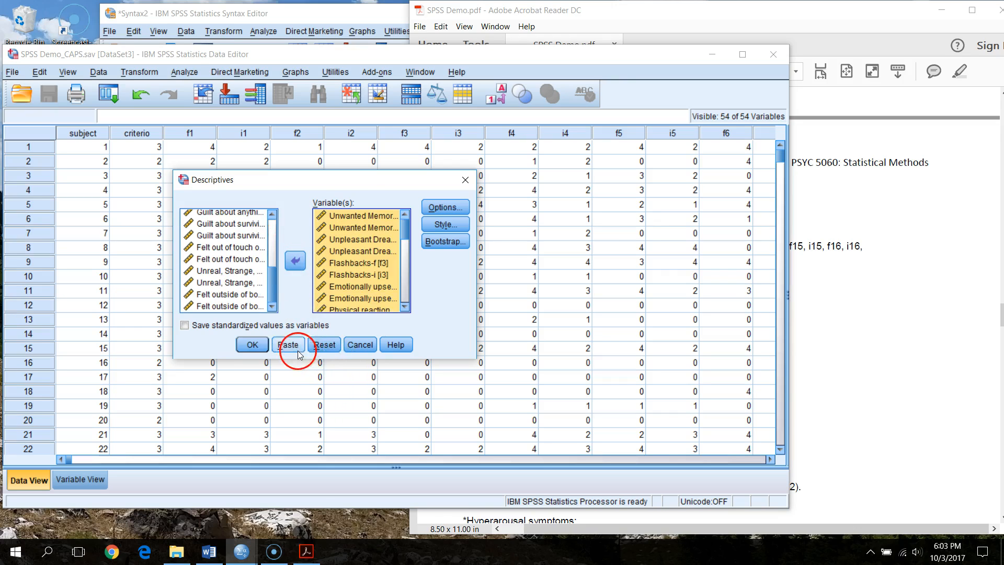
# Paste the Descriptives command for the CAPS items into the syntax file and bring up the Syntax2 window
pyautogui.click(287, 344)
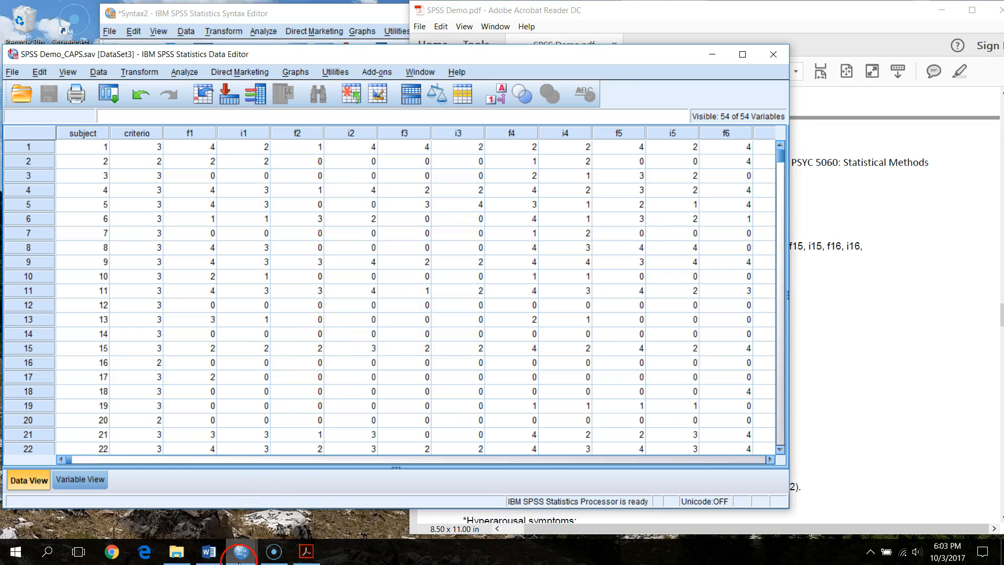
pyautogui.click(277, 550)
pyautogui.click(368, 502)
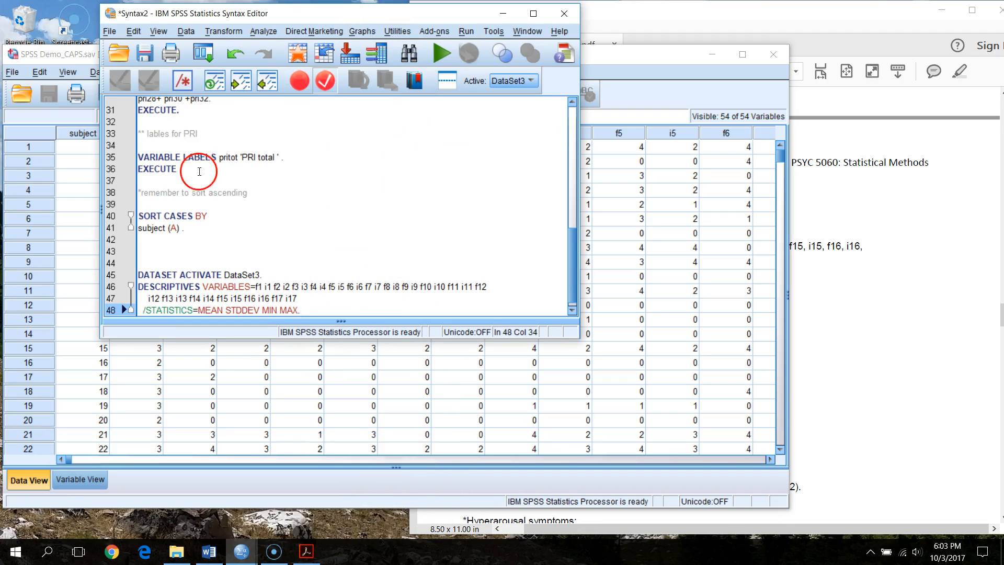
# Close the old syntax file without saving and paste the Descriptives command for the already selected variables into a new syntax file
pyautogui.click(565, 13)
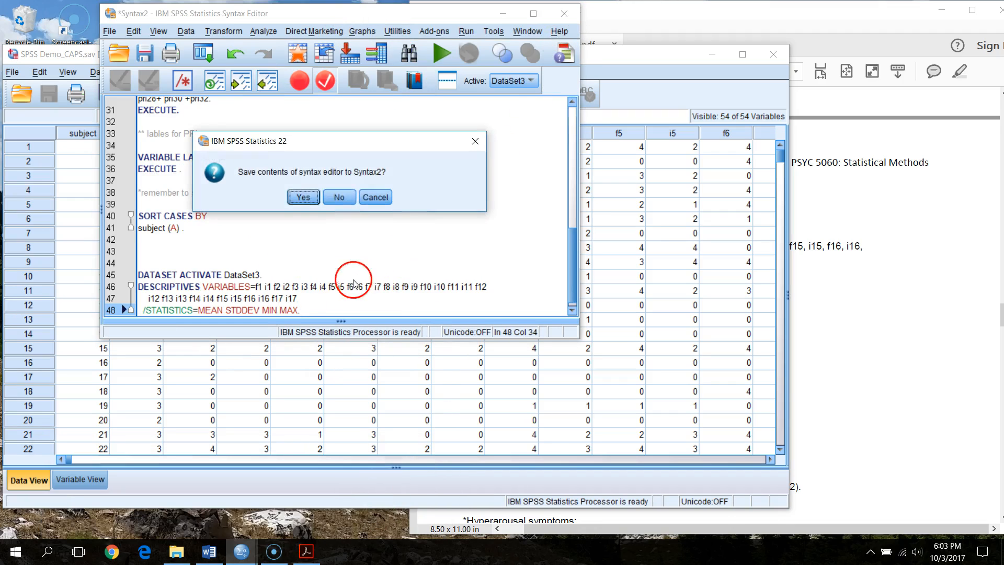
pyautogui.click(345, 198)
pyautogui.click(184, 71)
pyautogui.moveTo(269, 103)
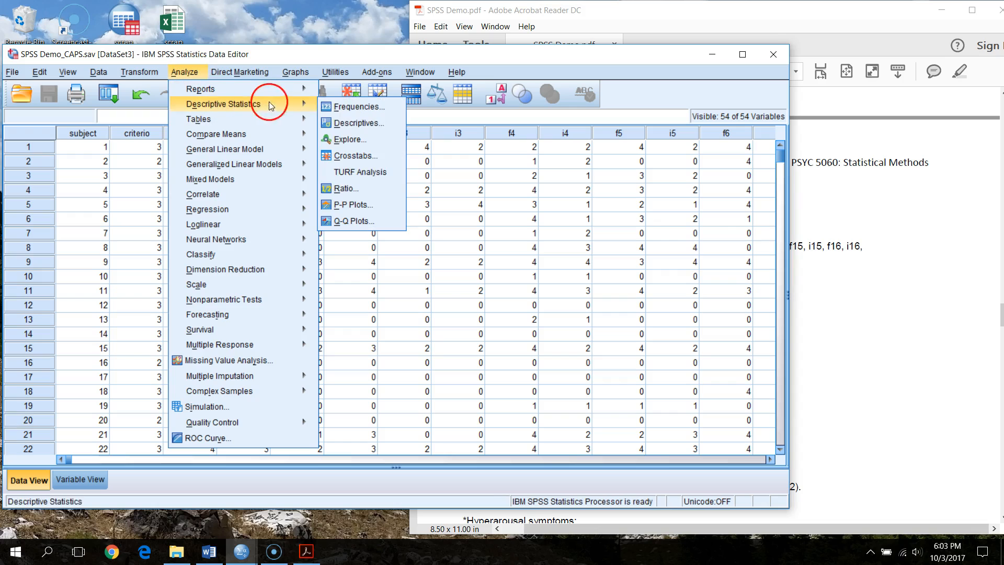
pyautogui.click(351, 124)
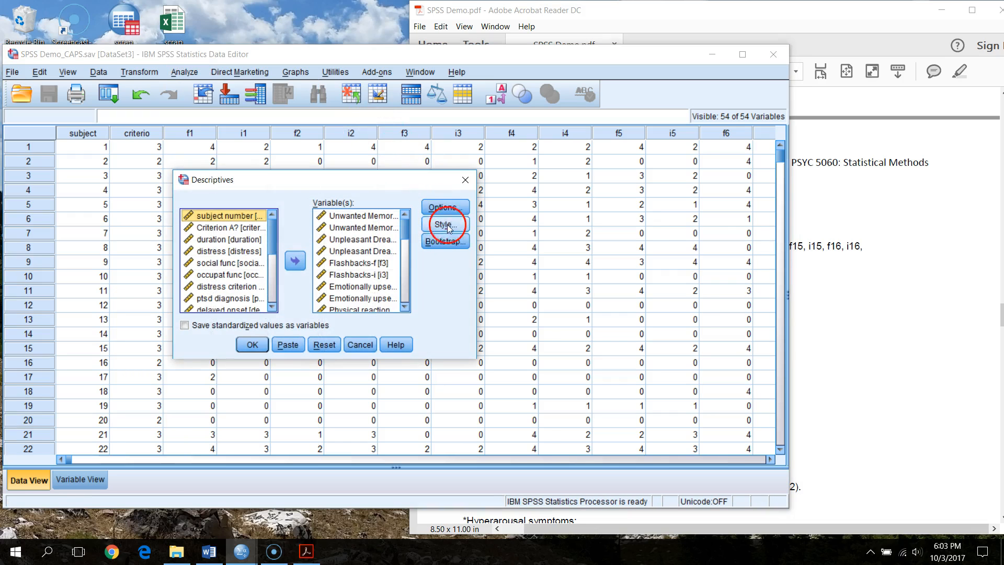
pyautogui.click(278, 347)
# Widen and reposition the new syntax window so the whole Descriptives command fits in it
pyautogui.moveTo(594, 105); pyautogui.dragTo(356, 24)
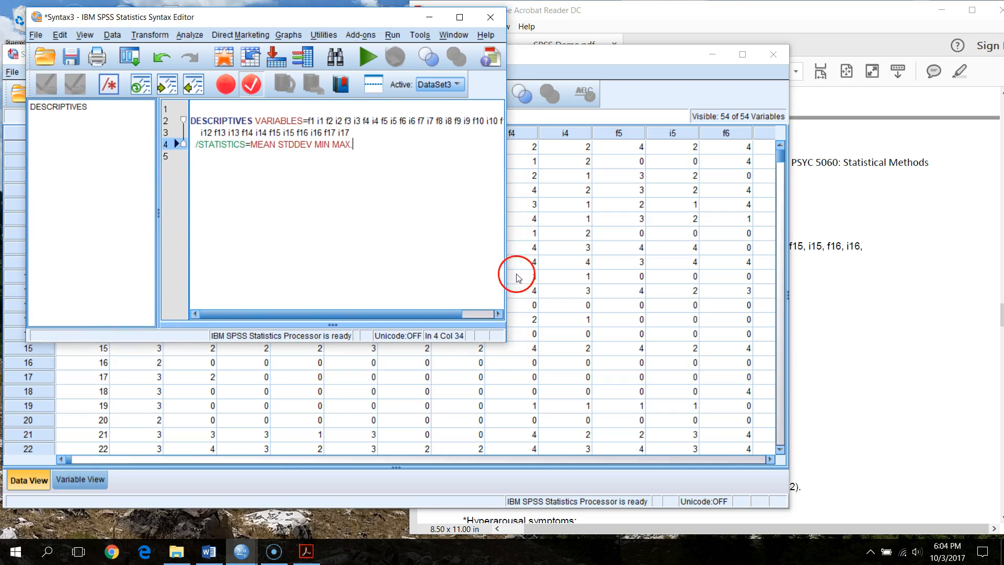
pyautogui.moveTo(506, 263); pyautogui.dragTo(600, 272)
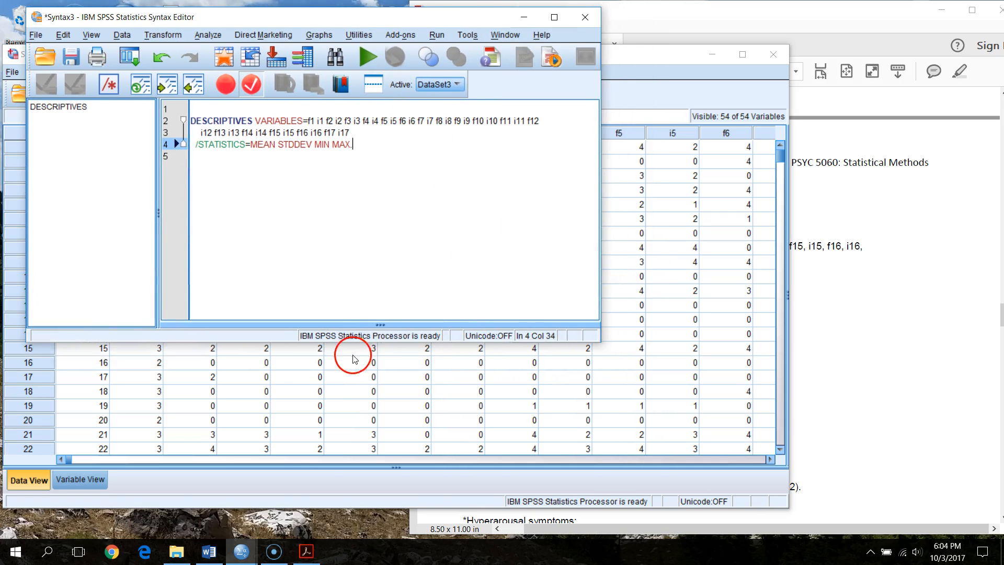
pyautogui.moveTo(332, 20); pyautogui.dragTo(321, 15)
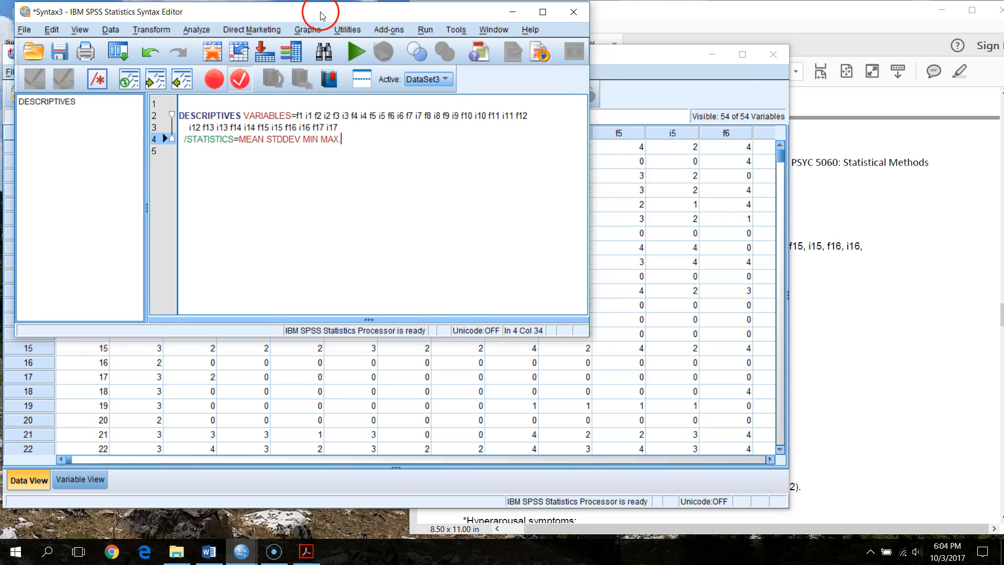
# Run the complete DESCRIPTIVES command from the new syntax file
pyautogui.click(790, 29)
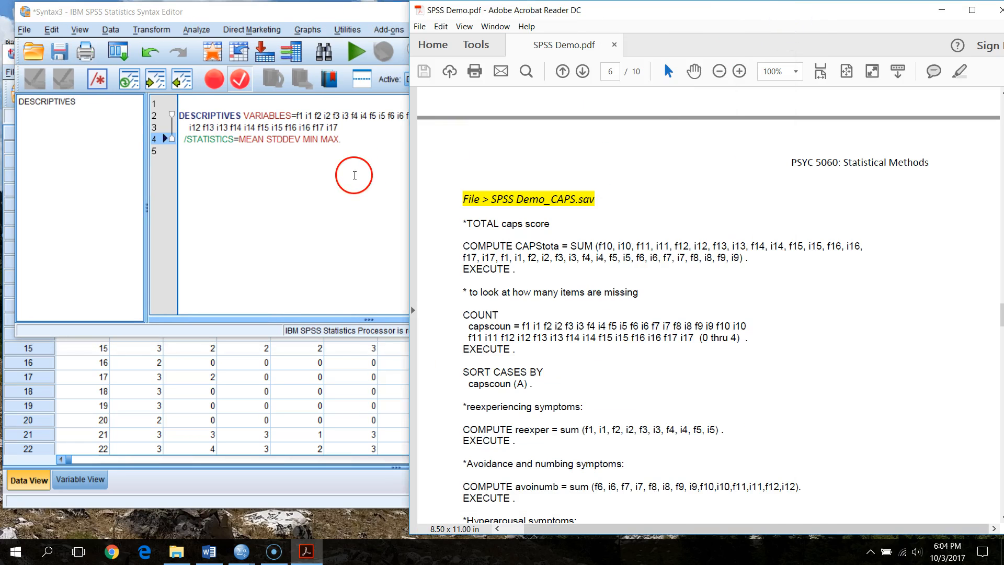
pyautogui.click(355, 176)
pyautogui.moveTo(354, 151); pyautogui.dragTo(144, 116)
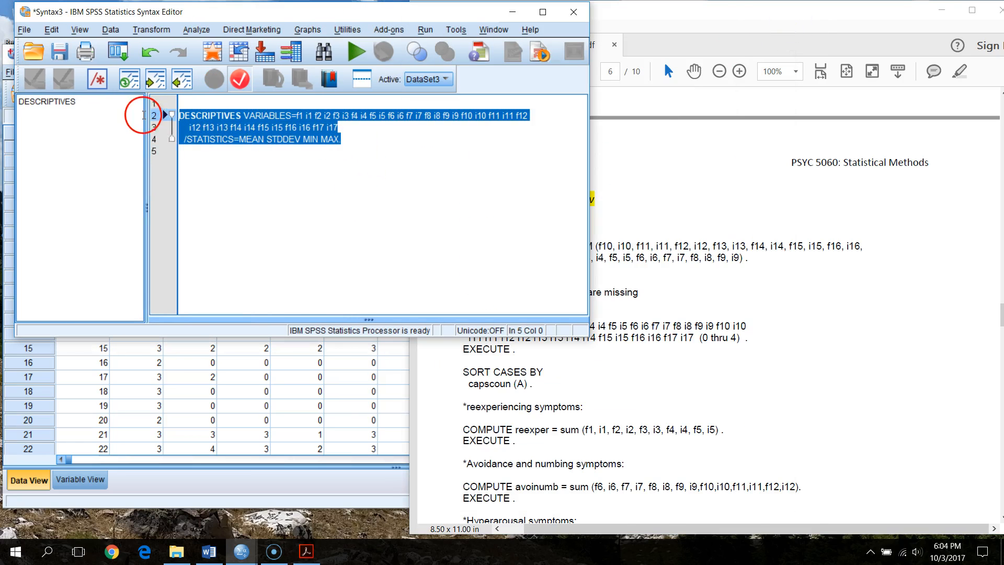
pyautogui.click(357, 52)
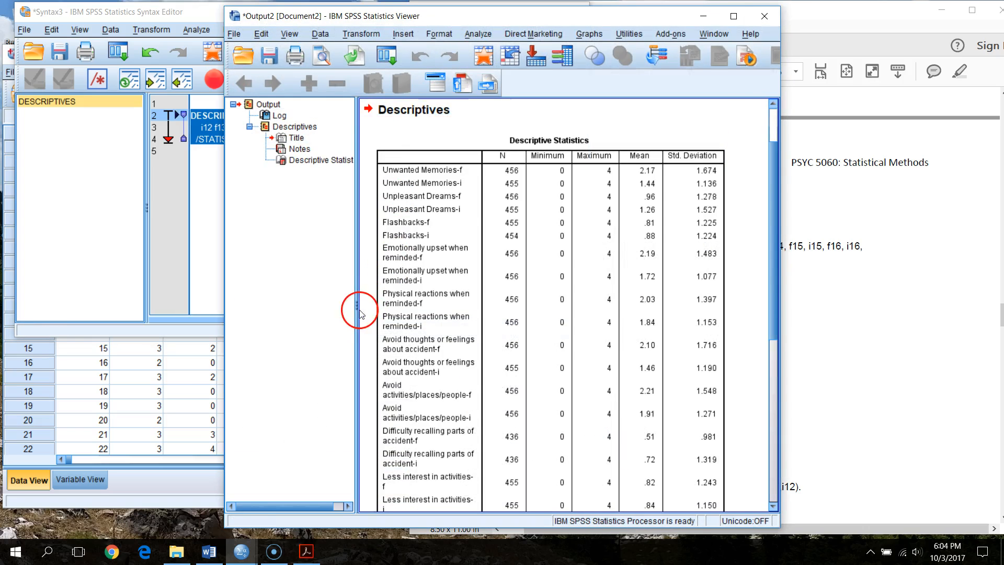
# Narrow the output outline, check the N, minimum and maximum of every item in the Descriptive Statistics table, and minimize the output
pyautogui.moveTo(356, 306); pyautogui.dragTo(218, 303)
pyautogui.moveTo(549, 20); pyautogui.dragTo(408, 28)
pyautogui.scroll(-10, 346, 277)
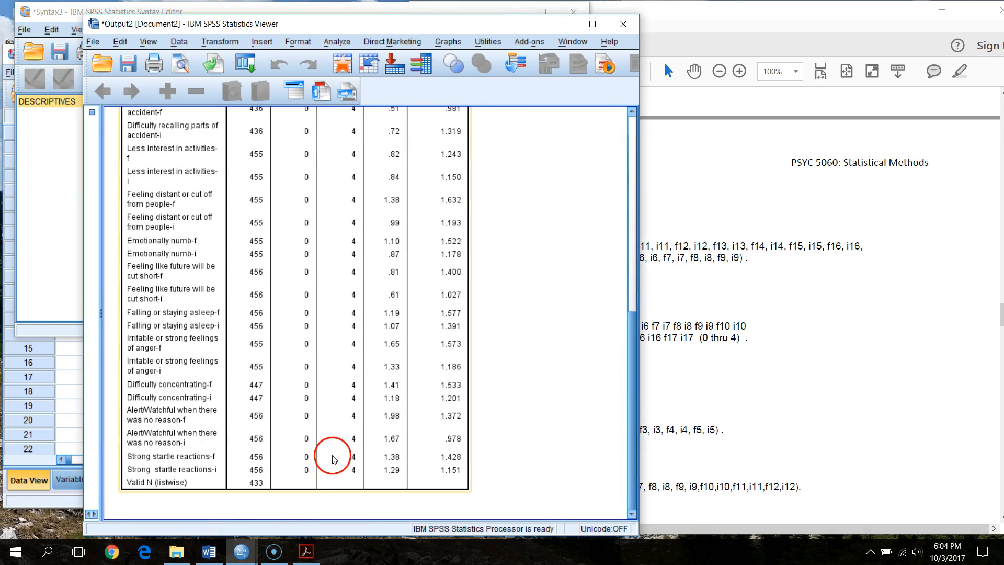
pyautogui.scroll(12, 339, 440)
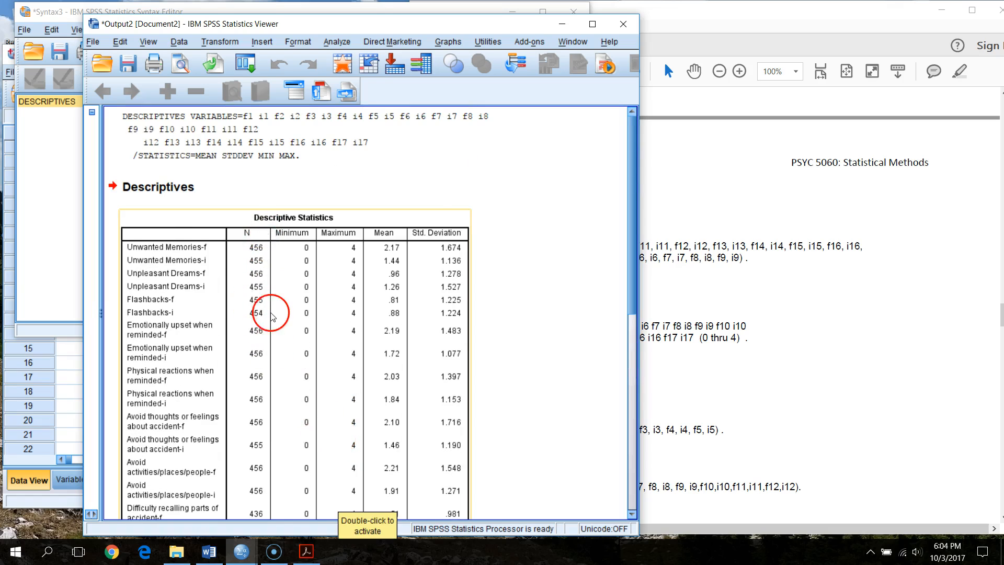
pyautogui.scroll(-12, 272, 327)
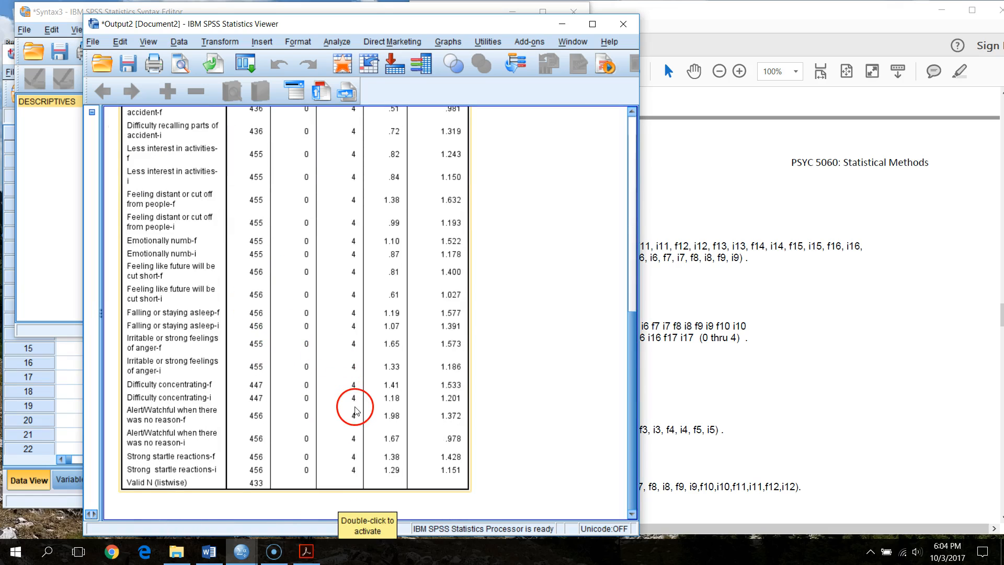
pyautogui.scroll(9, 344, 392)
pyautogui.click(565, 23)
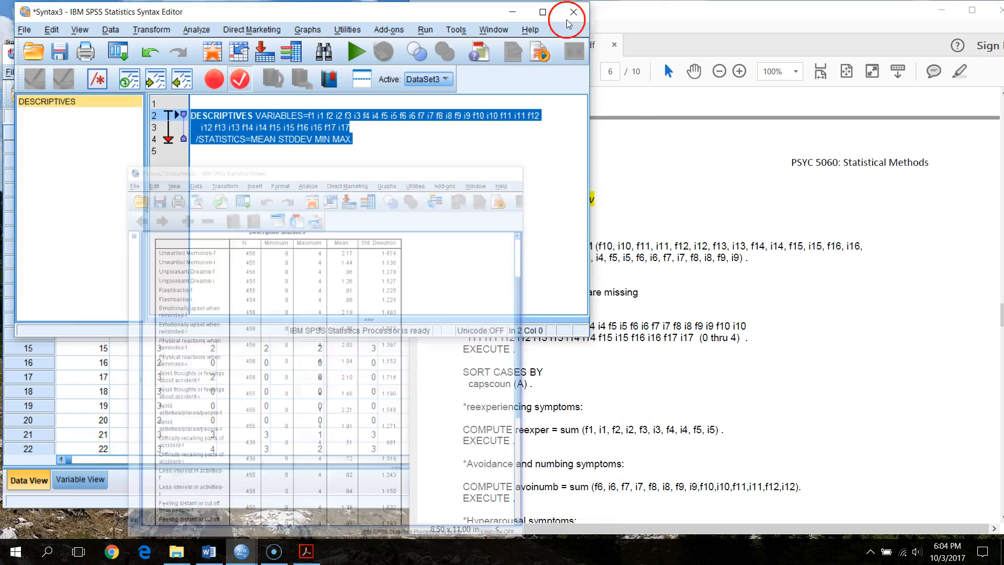
# Switch to SPSS Demo.pdf and examine the TOTAL caps score syntax that computes CAPStota as a sum of items
pyautogui.click(688, 23)
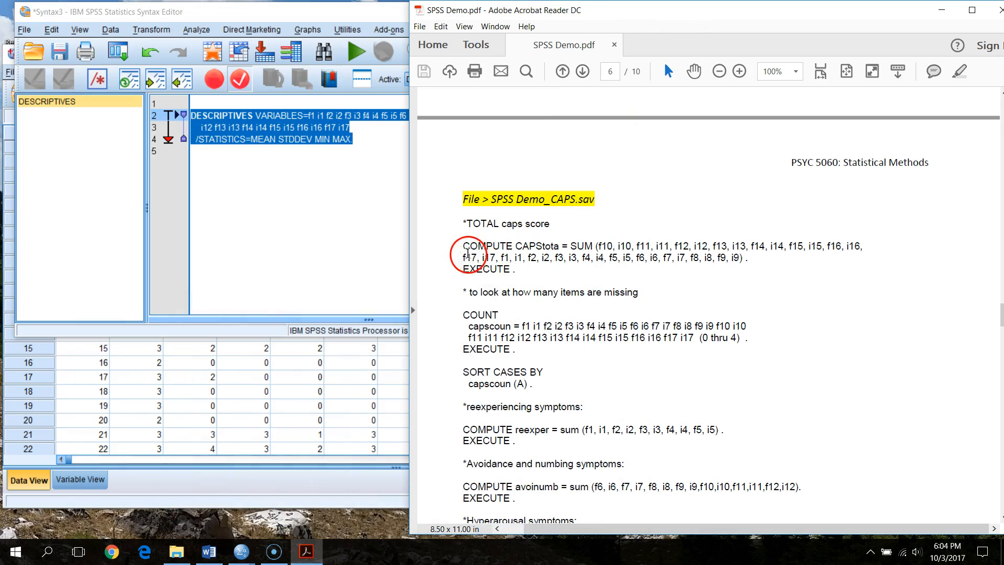
pyautogui.moveTo(464, 223); pyautogui.dragTo(652, 257)
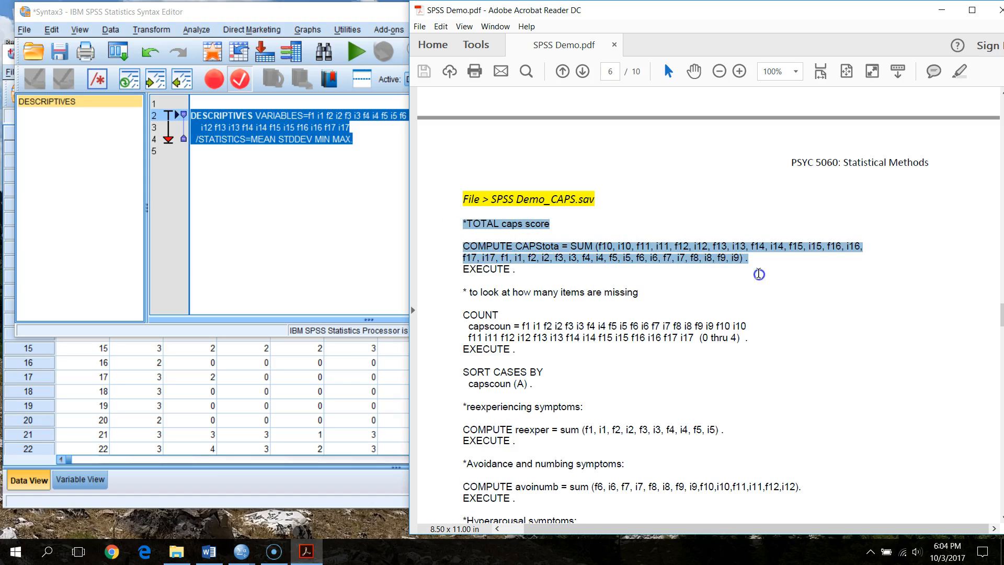
pyautogui.click(546, 269)
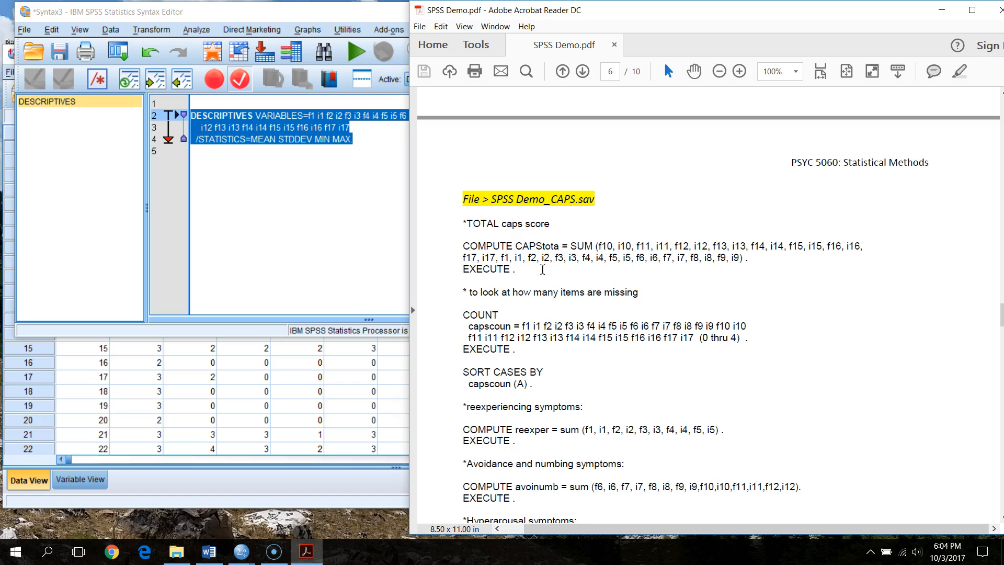
pyautogui.click(524, 273)
pyautogui.moveTo(492, 222); pyautogui.dragTo(568, 271)
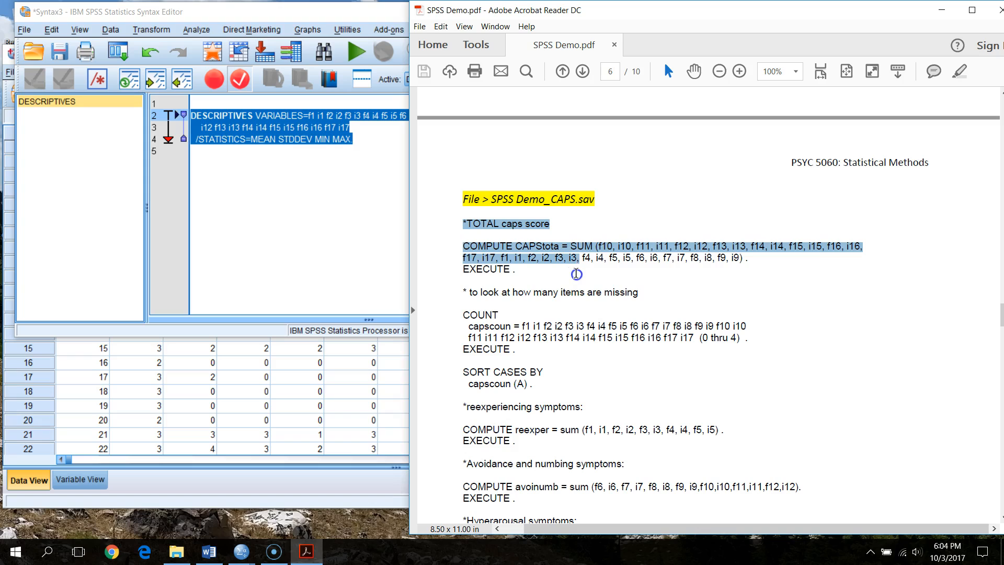
pyautogui.click(562, 278)
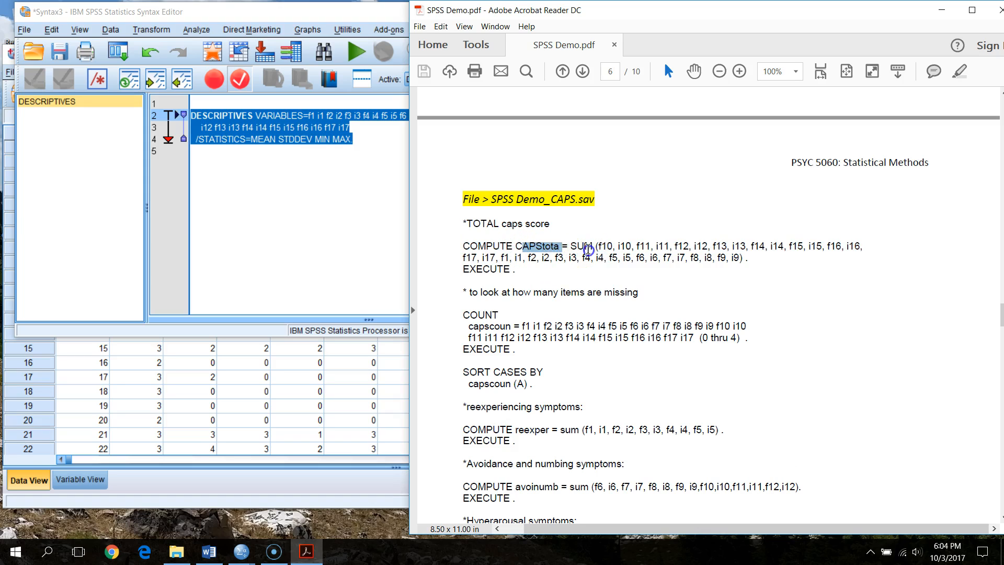
pyautogui.moveTo(588, 253); pyautogui.dragTo(733, 263)
pyautogui.click(556, 291)
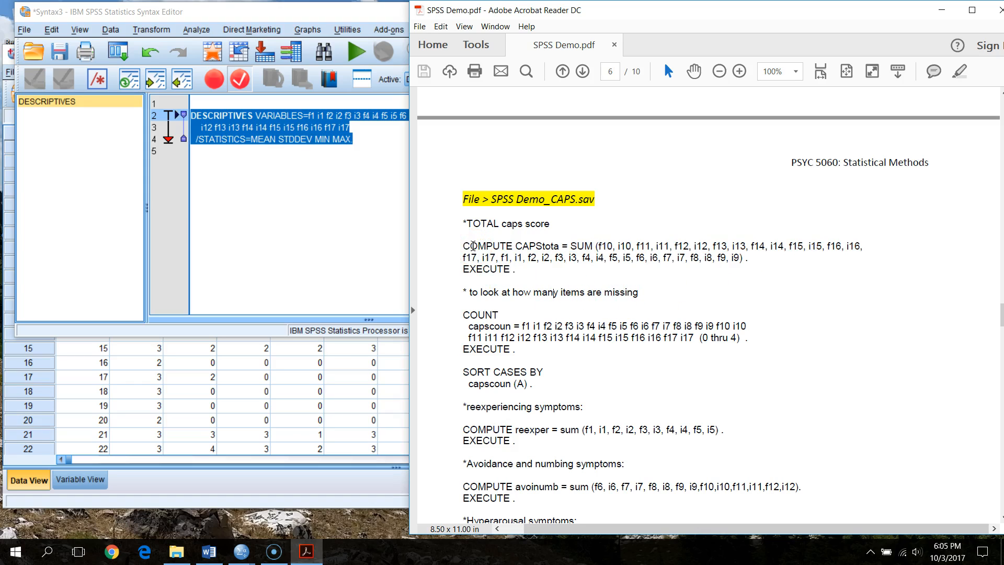
# Copy the PDF syntax from "*TOTAL caps score" through "SORT CASES BY capscoun (A) ." and paste it below the DESCRIPTIVES command in SPSS
pyautogui.moveTo(442, 230); pyautogui.dragTo(533, 388)
pyautogui.hotkey('ctrl', 'c')
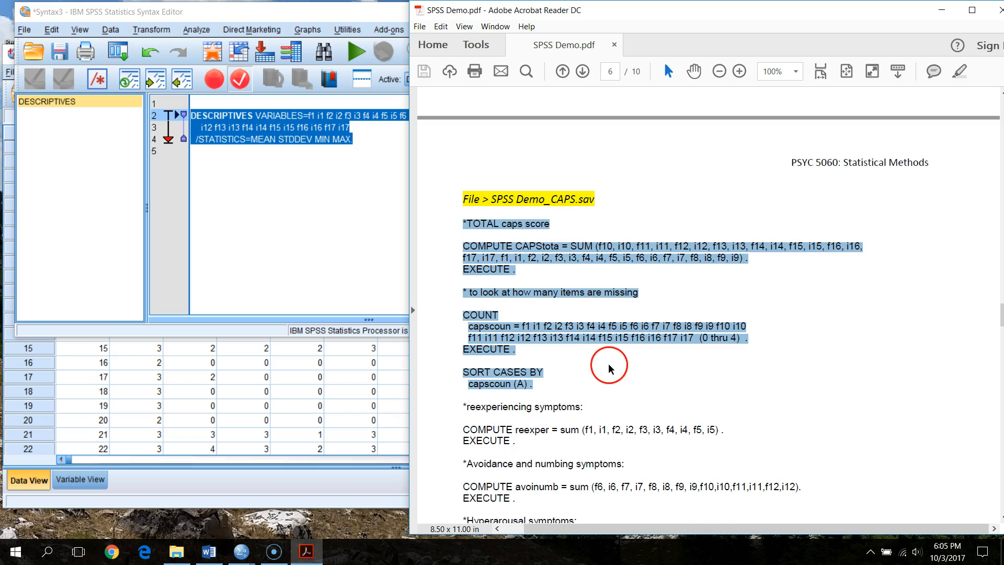
pyautogui.click(201, 192)
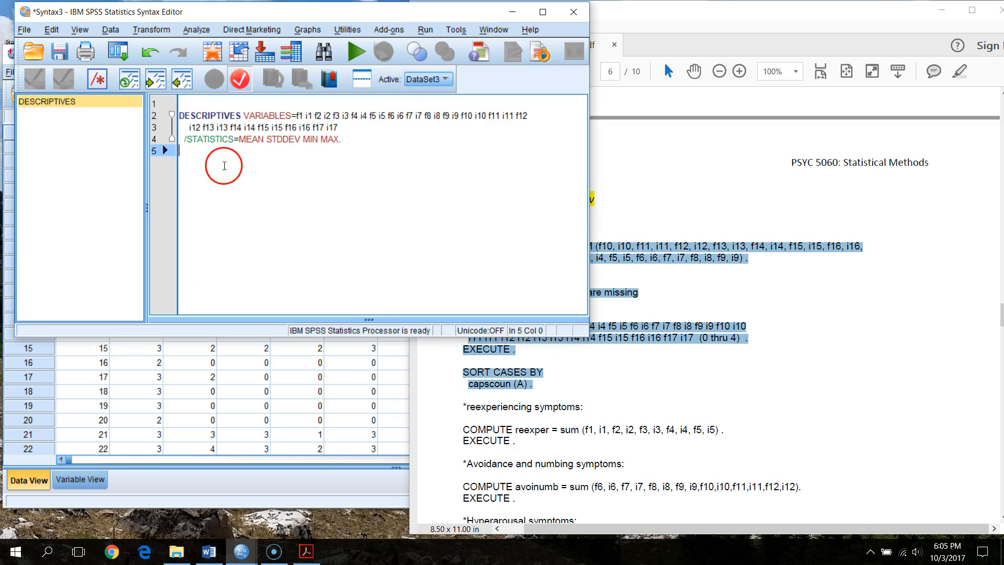
pyautogui.hotkey('ctrl', 'v')
# Insert blank lines after the total-score comment, the first EXECUTE, the missing-items comment and the second EXECUTE so every command is recognized
pyautogui.click(265, 163)
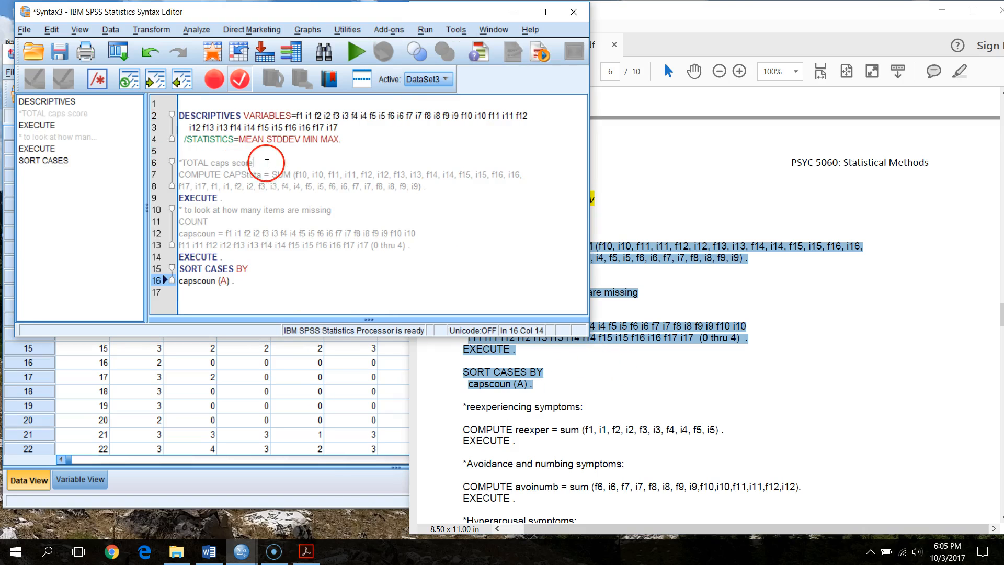
pyautogui.press('Return')
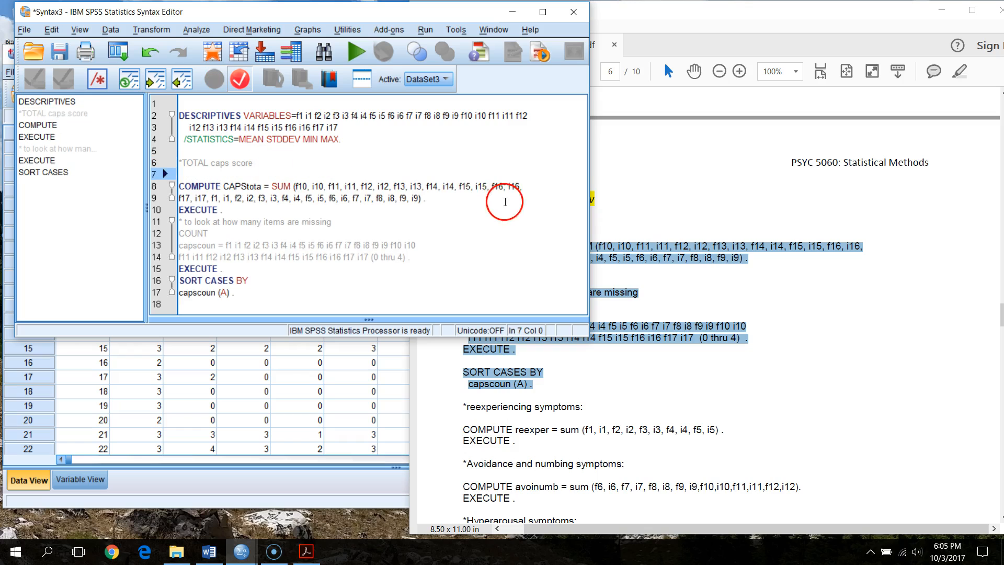
pyautogui.click(441, 198)
pyautogui.click(341, 211)
pyautogui.press('Return')
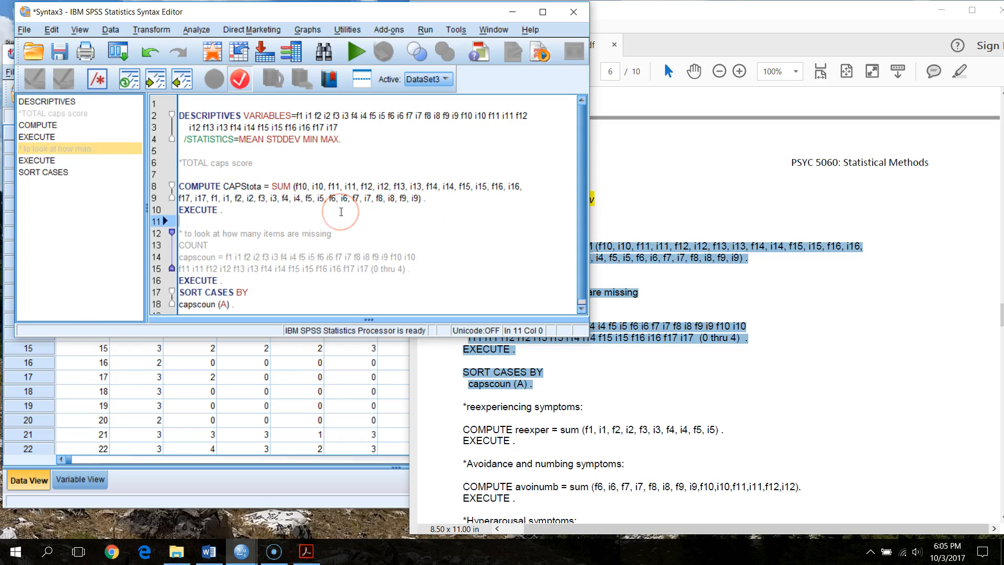
pyautogui.click(335, 234)
pyautogui.press('Return')
pyautogui.scroll(-1, 335, 234)
pyautogui.click(235, 273)
pyautogui.press('Return')
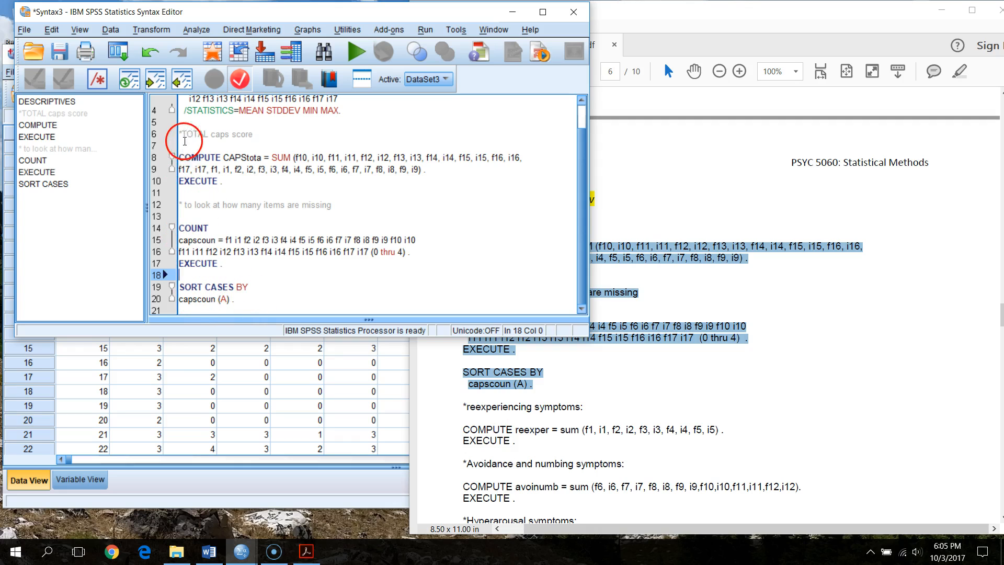
# Run the COMPUTE CAPStota, COUNT capscoun and SORT CASES commands together and bring the data set to the front
pyautogui.moveTo(183, 148); pyautogui.dragTo(274, 298)
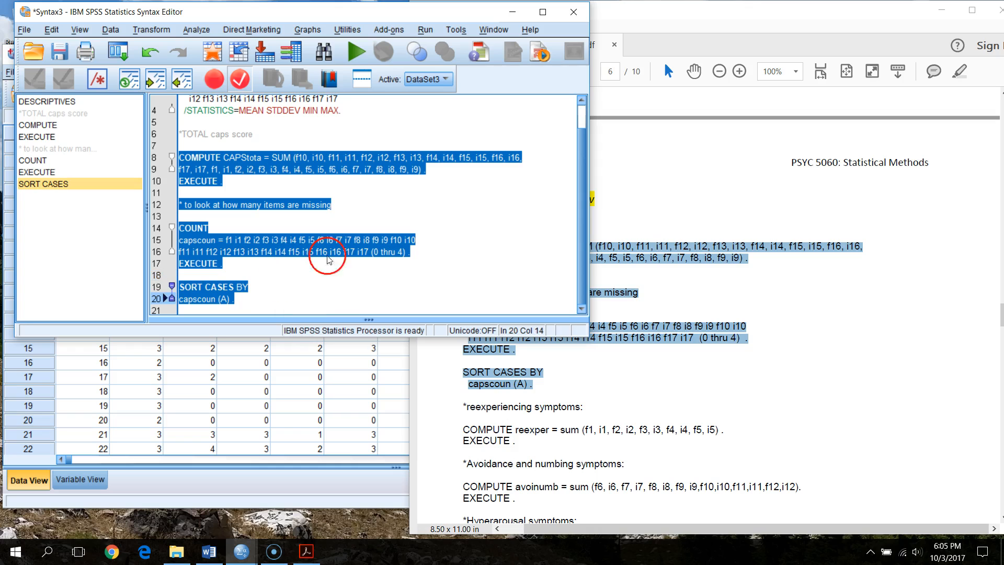
pyautogui.click(355, 51)
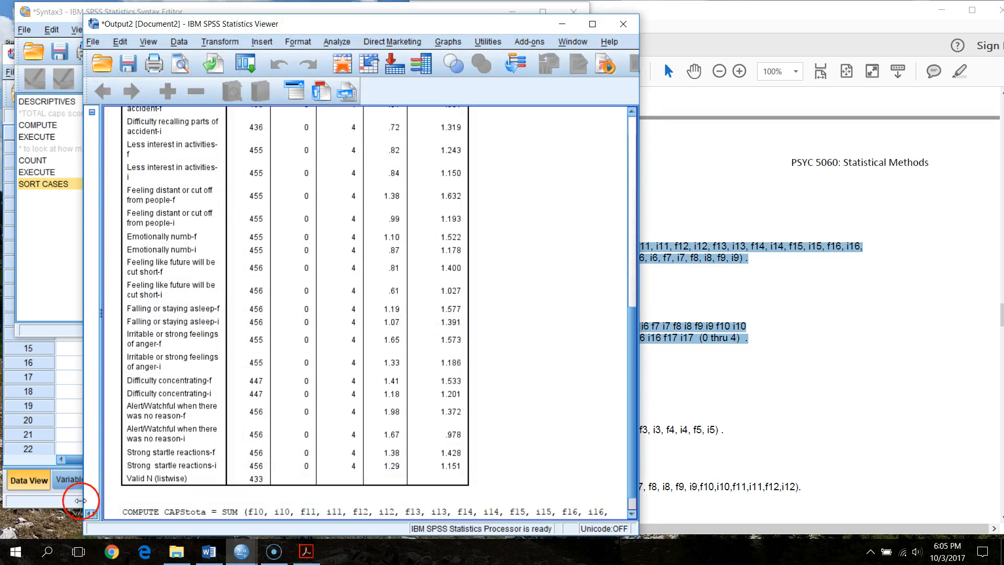
pyautogui.click(70, 506)
pyautogui.click(545, 250)
pyautogui.click(652, 148)
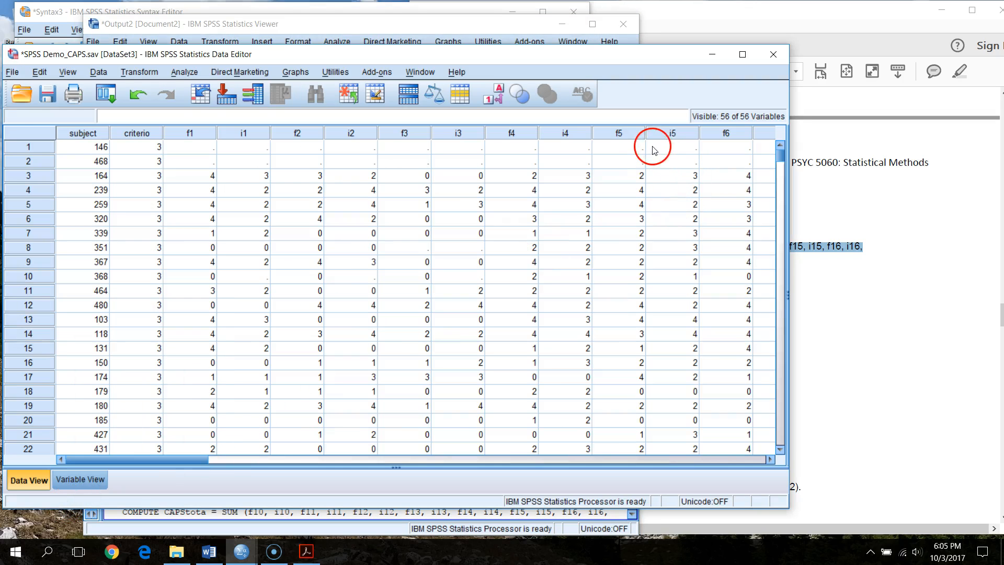
# Examine the capscoun values at the end of the data for cases with missing items and compare them with those cases' first variables
pyautogui.hotkey('ctrl', 'Right')
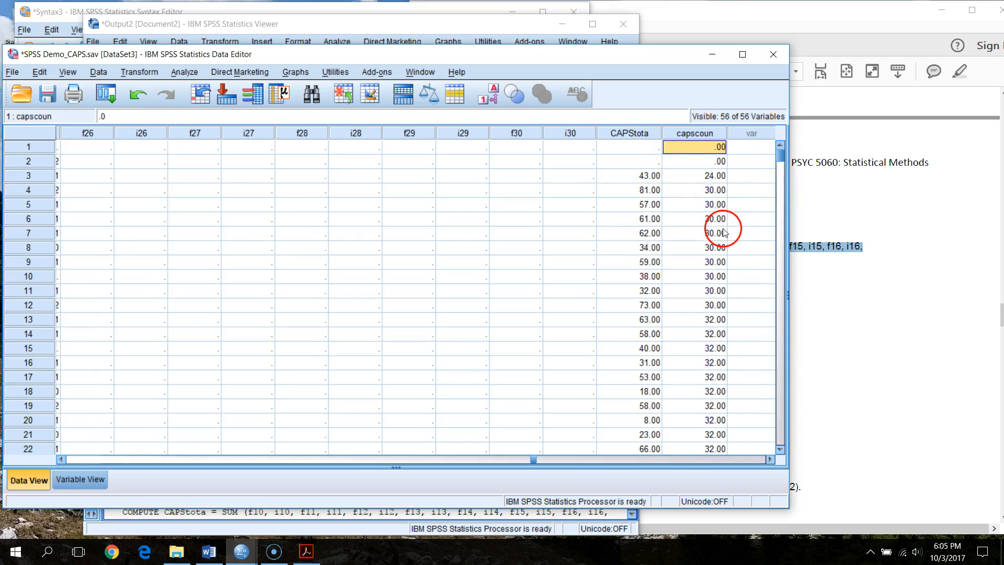
pyautogui.scroll(-5, 716, 262)
pyautogui.moveTo(721, 273); pyautogui.dragTo(711, 206)
pyautogui.scroll(3, 730, 310)
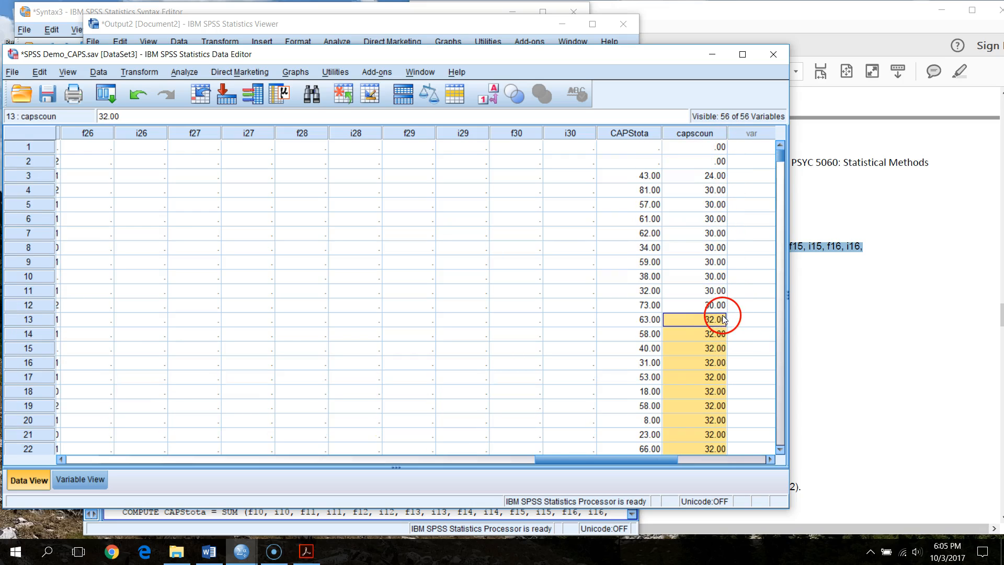
pyautogui.moveTo(708, 192); pyautogui.dragTo(713, 308)
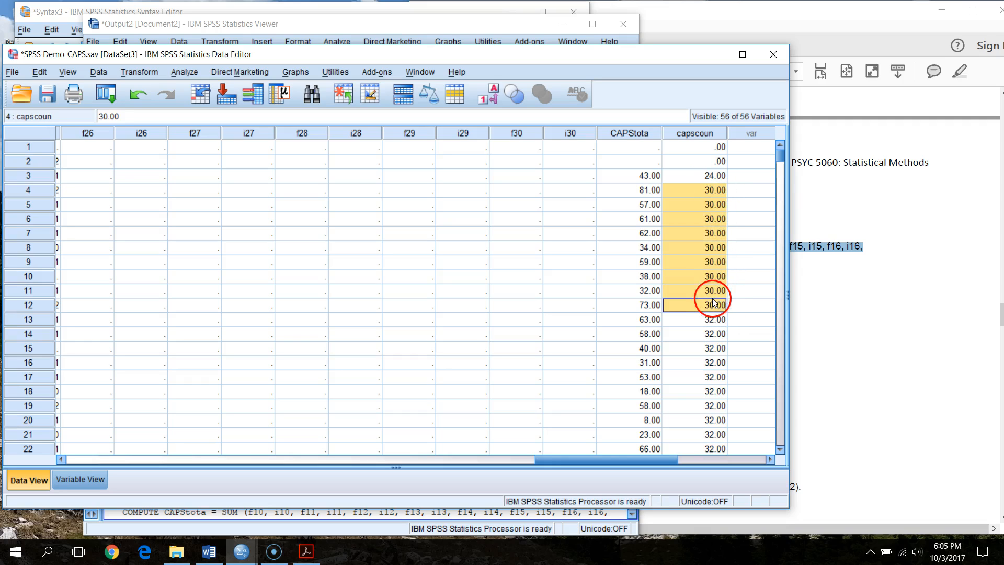
pyautogui.click(724, 176)
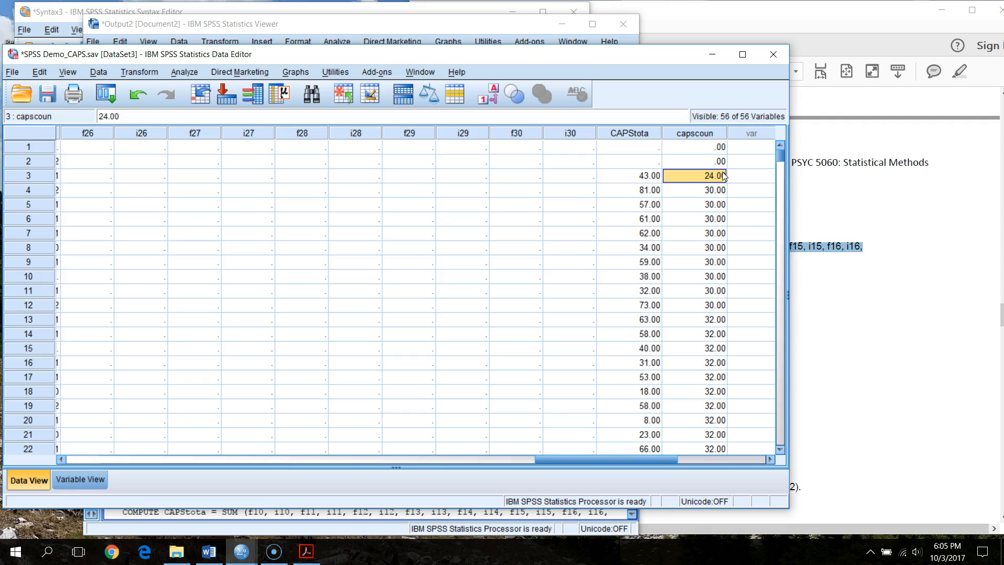
pyautogui.press('Up')
pyautogui.press('Home')
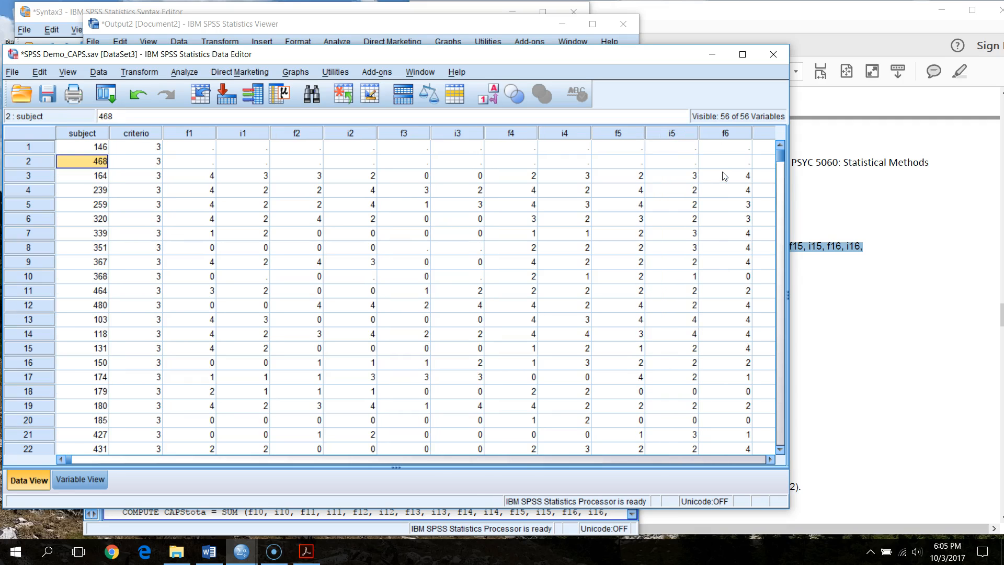
pyautogui.press('End')
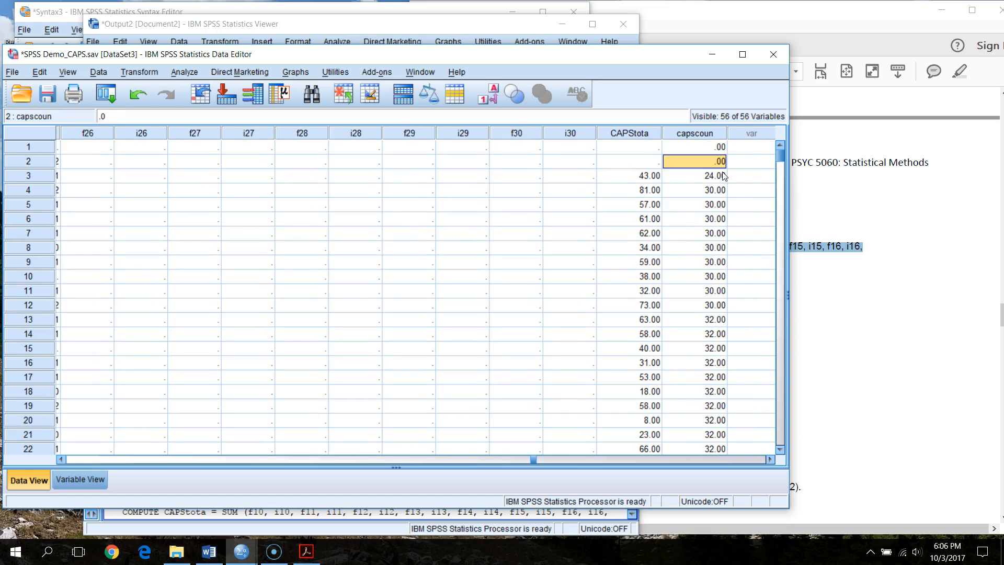
pyautogui.press('Home')
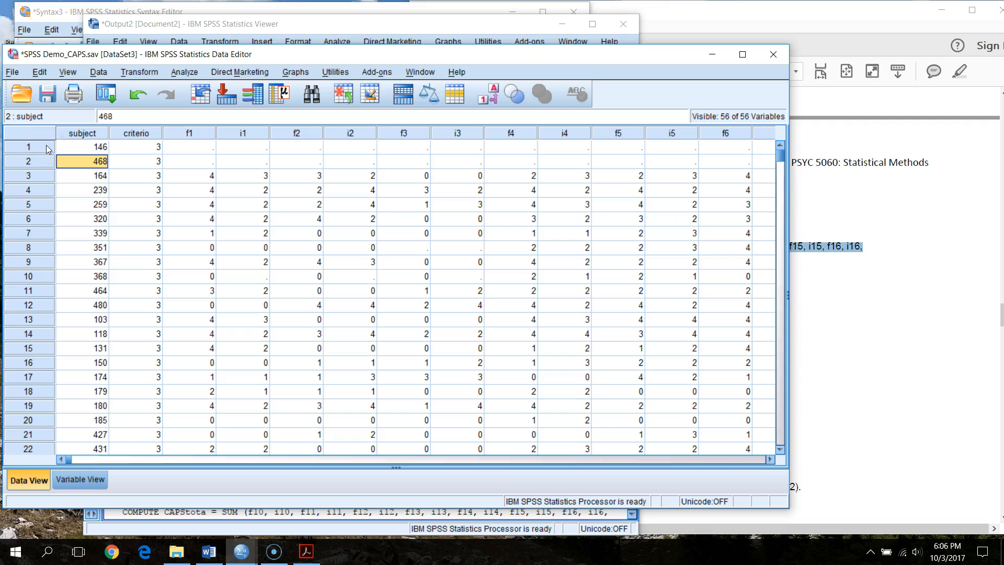
# Copy the PDF syntax from "*reexperiencing symptoms:" through the EXECUTE that follows COMPUTE hyperar
pyautogui.click(201, 181)
pyautogui.press('End')
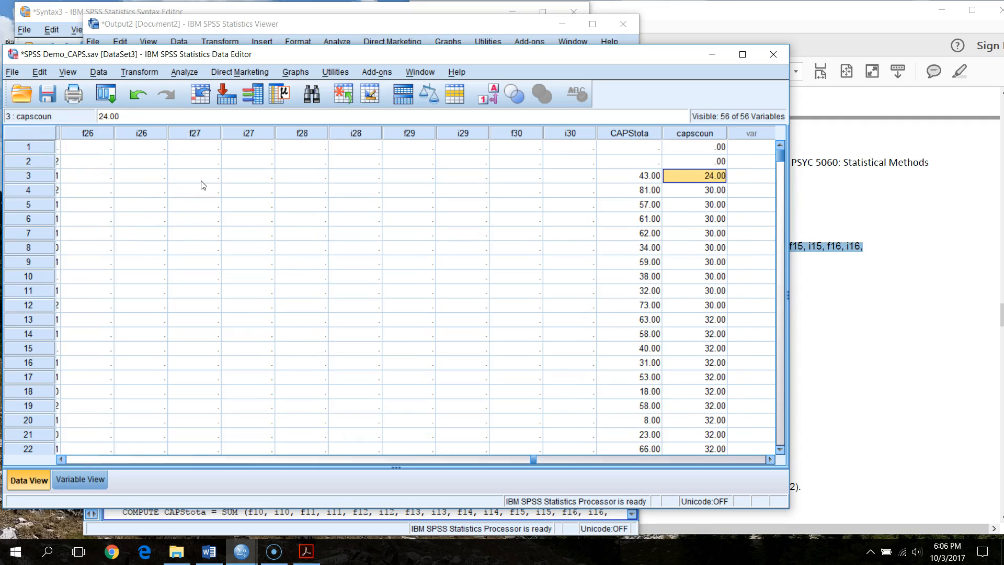
pyautogui.click(810, 43)
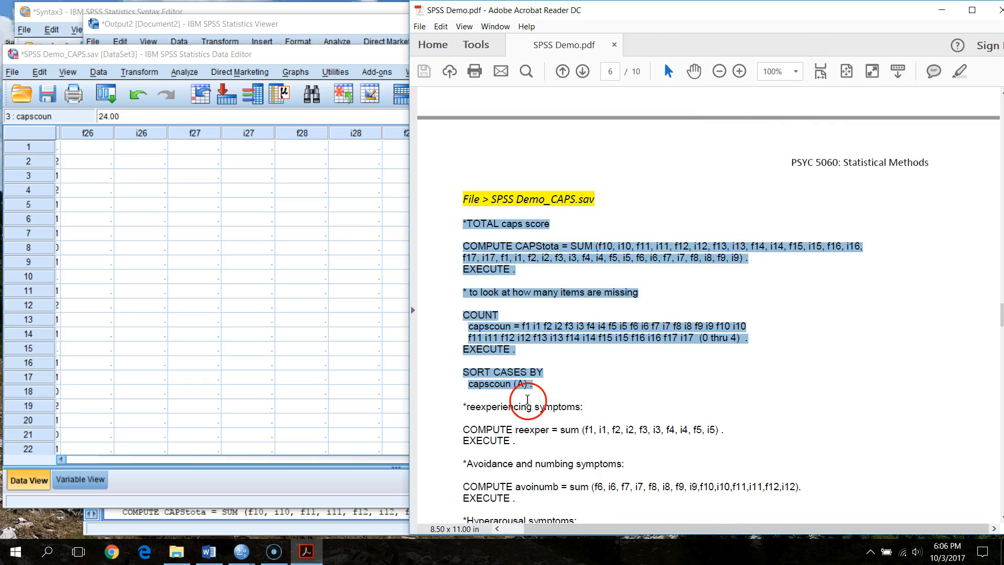
pyautogui.scroll(-2, 542, 408)
pyautogui.scroll(-1, 635, 360)
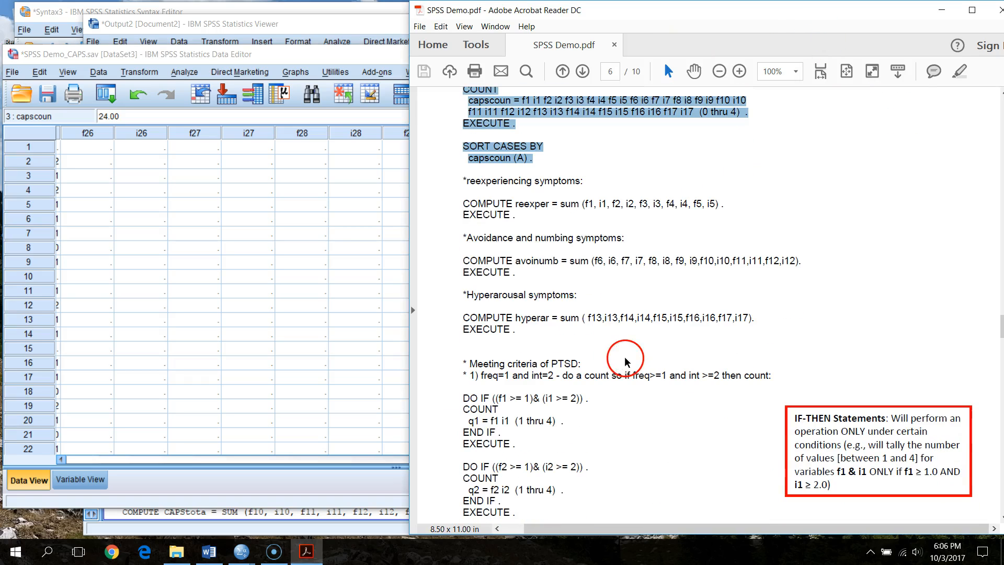
pyautogui.click(461, 181)
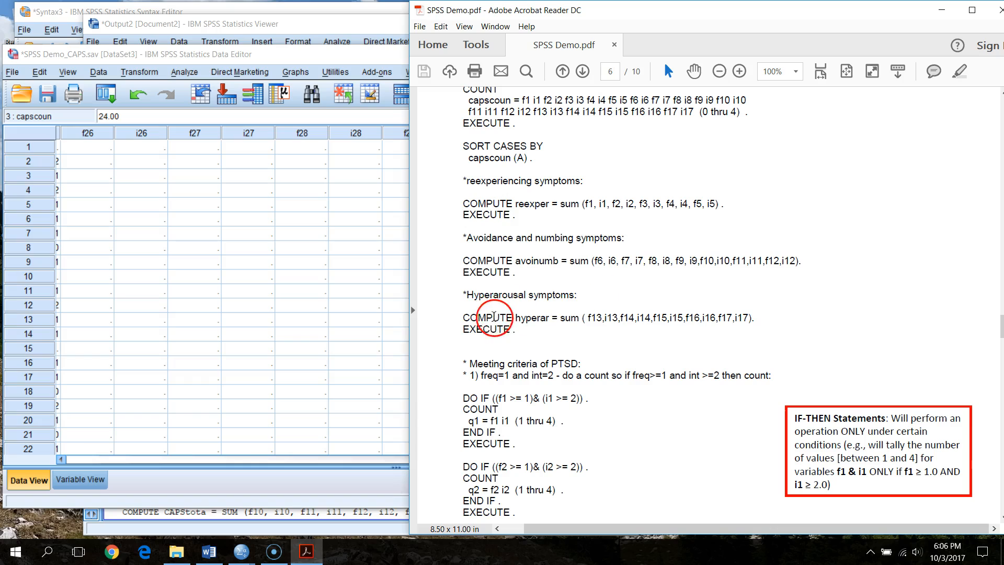
pyautogui.moveTo(466, 185); pyautogui.dragTo(529, 338)
pyautogui.hotkey('ctrl', 'c')
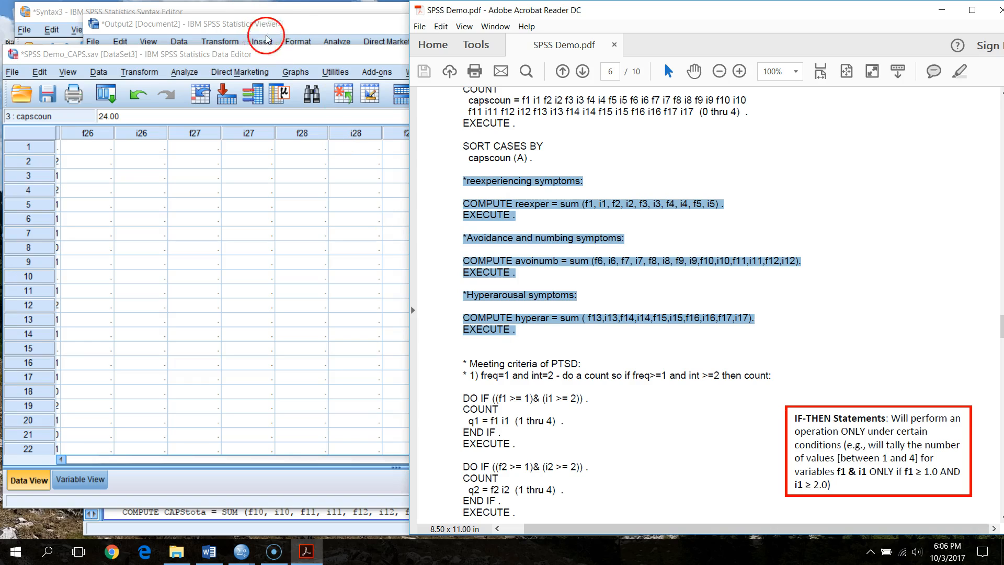
# Switch to the SPSS syntax window and paste the copied symptom-score syntax below the SORT CASES command
pyautogui.click(246, 10)
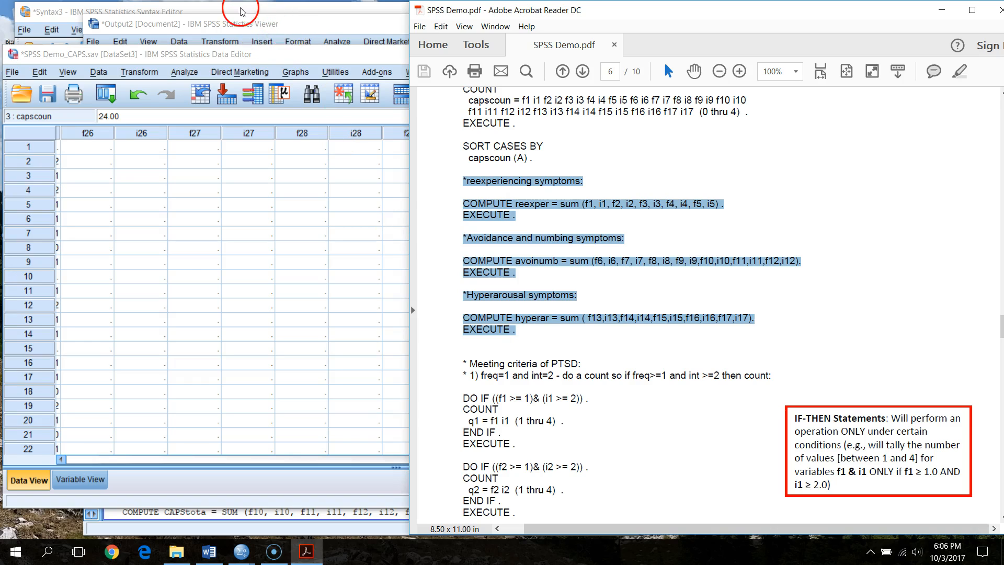
pyautogui.click(304, 299)
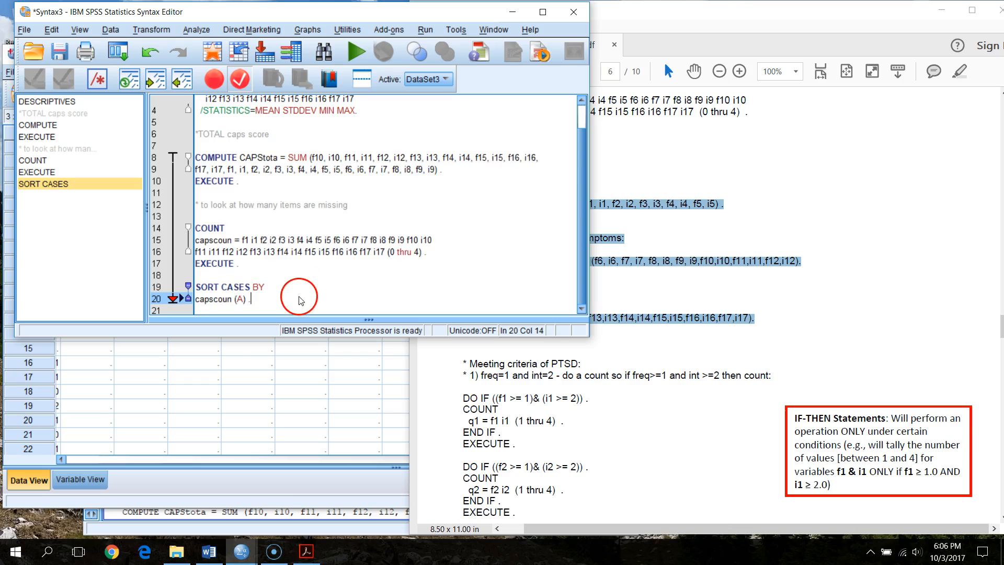
pyautogui.press('Return')
pyautogui.hotkey('ctrl', 'v')
pyautogui.press('Return')
pyautogui.press('Return')
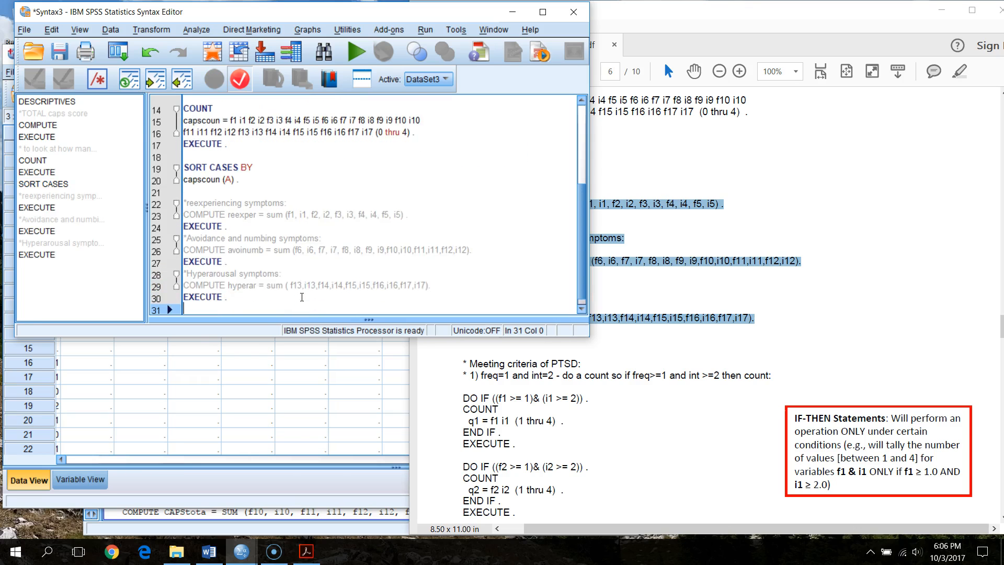
# Insert blank lines after the three symptom comments and after the EXECUTE of reexper and avoinumb so every COMPUTE is recognized
pyautogui.click(316, 191)
pyautogui.press('Return')
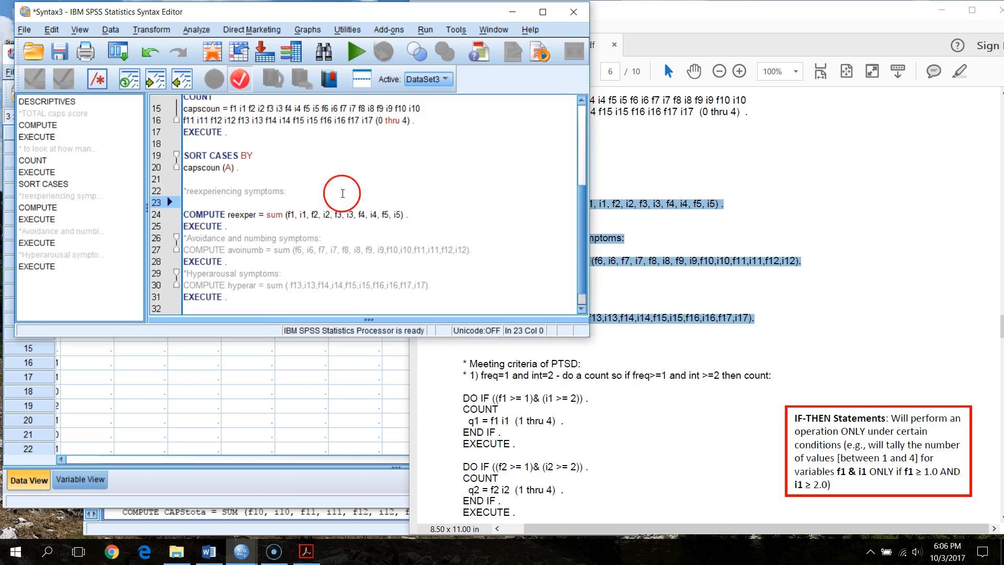
pyautogui.click(267, 226)
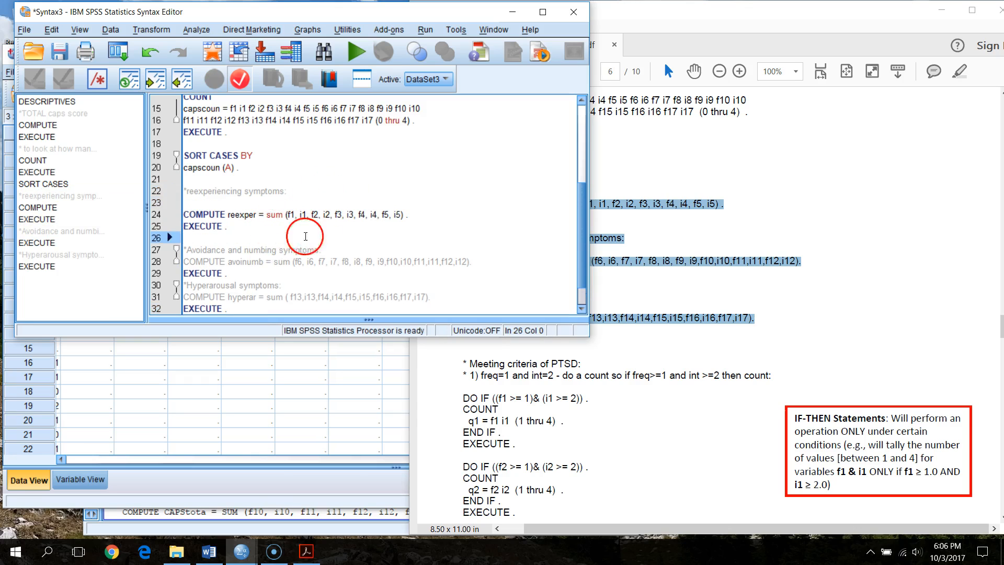
pyautogui.press('Return')
pyautogui.click(334, 214)
pyautogui.press('Return')
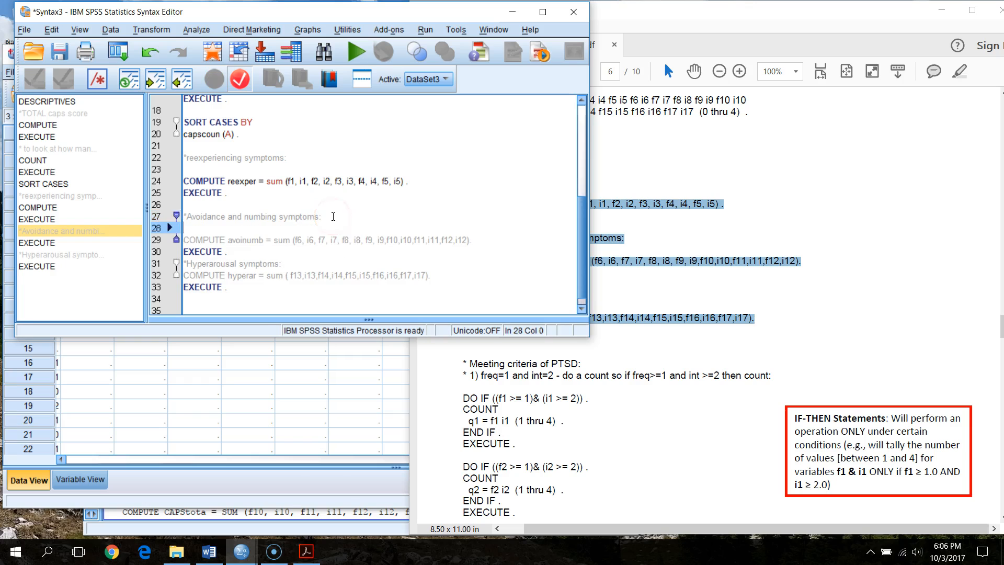
pyautogui.click(267, 253)
pyautogui.press('Return')
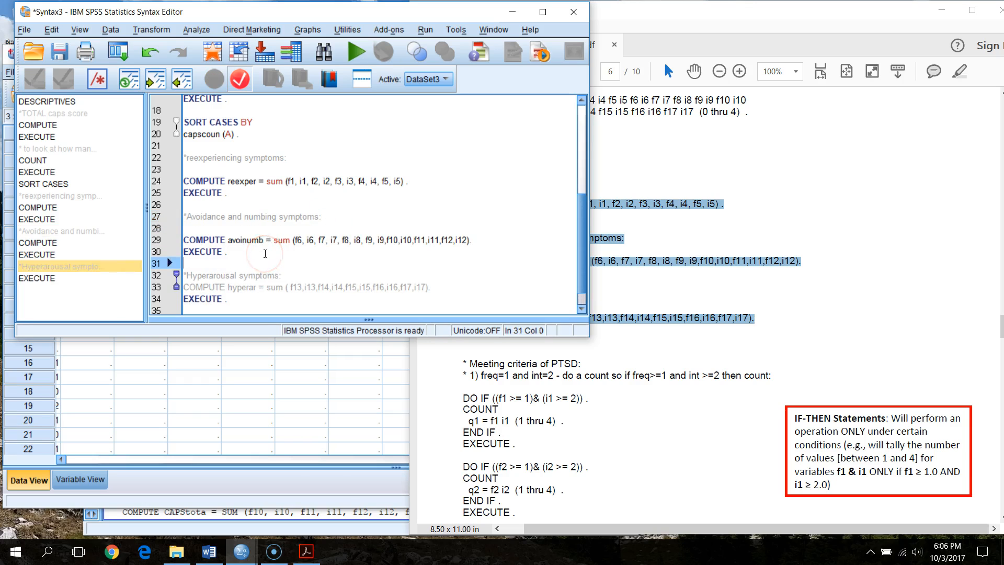
pyautogui.click(294, 271)
pyautogui.press('Return')
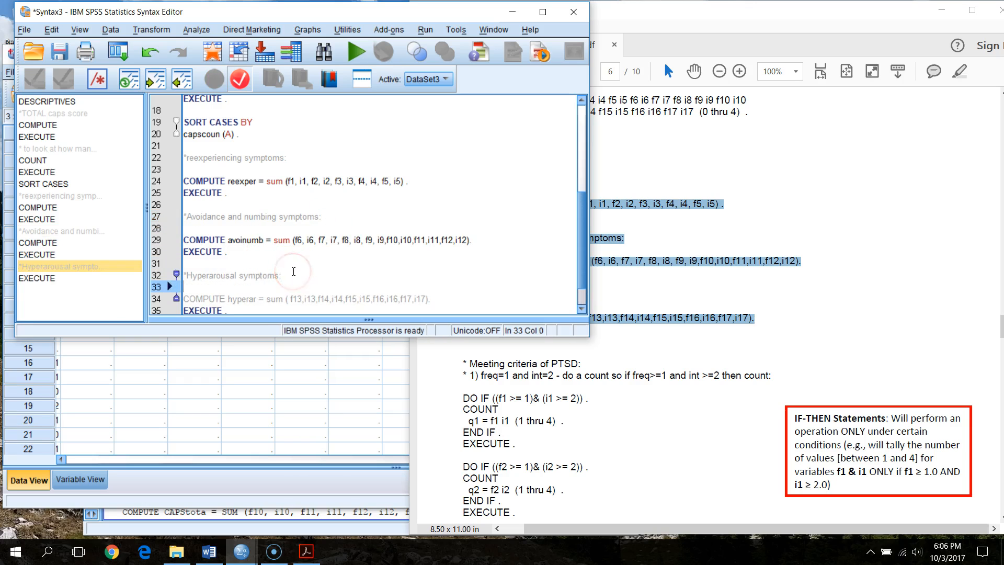
# Run the COMPUTE reexper, avoinumb and hyperar commands together and bring the data set to the front
pyautogui.moveTo(291, 263); pyautogui.dragTo(425, 264)
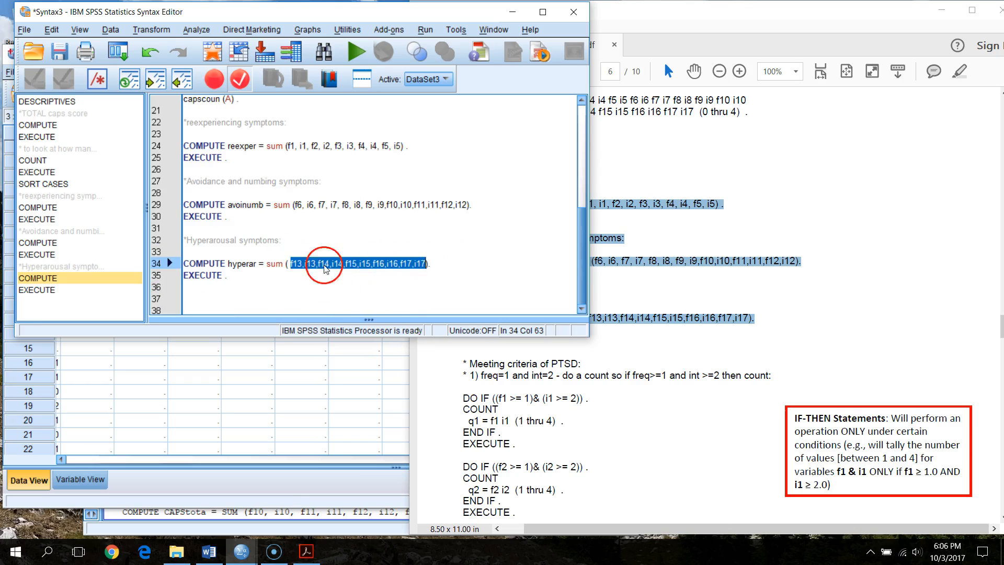
pyautogui.click(465, 295)
pyautogui.scroll(3, 264, 212)
pyautogui.scroll(-3, 246, 188)
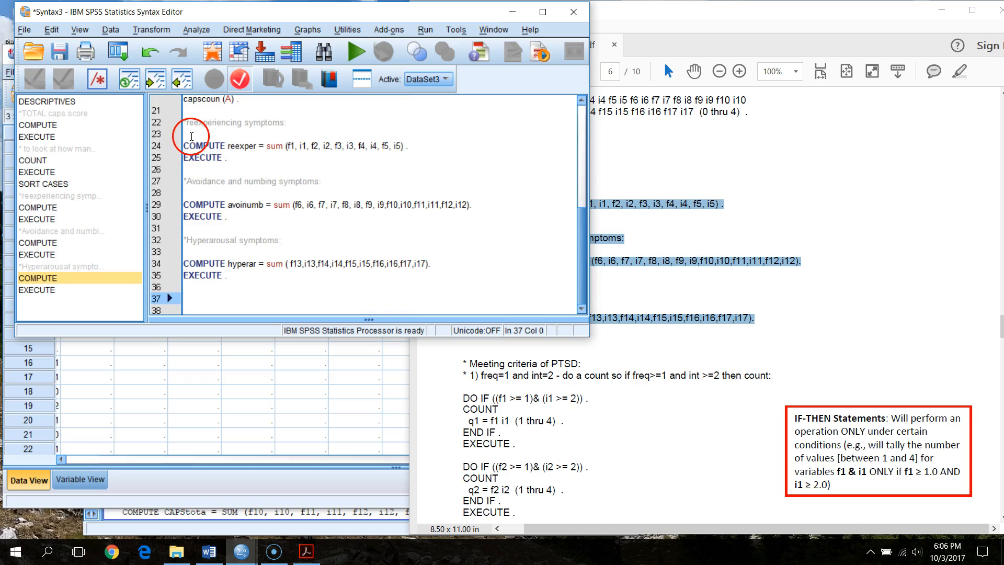
pyautogui.moveTo(192, 136); pyautogui.dragTo(287, 280)
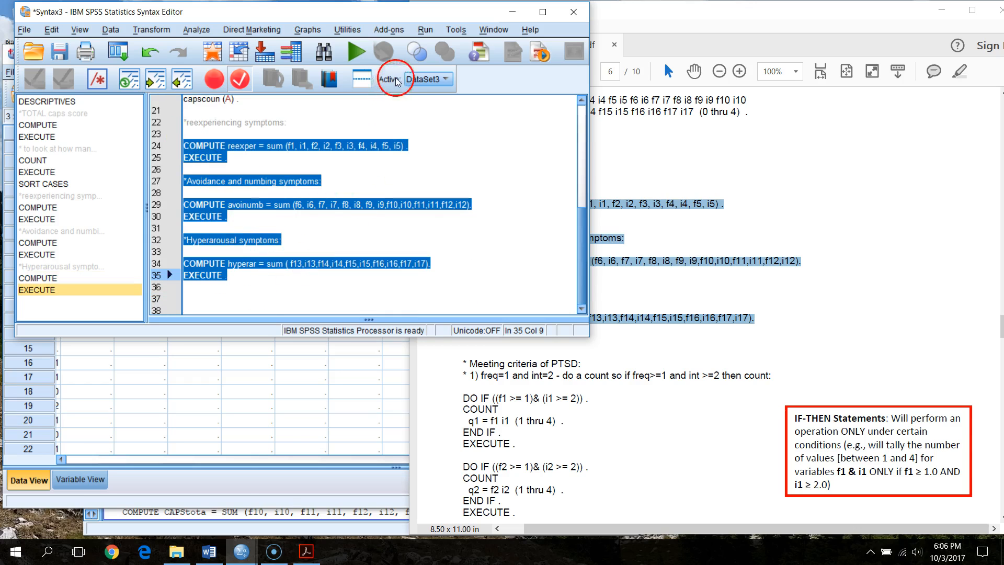
pyautogui.click(359, 53)
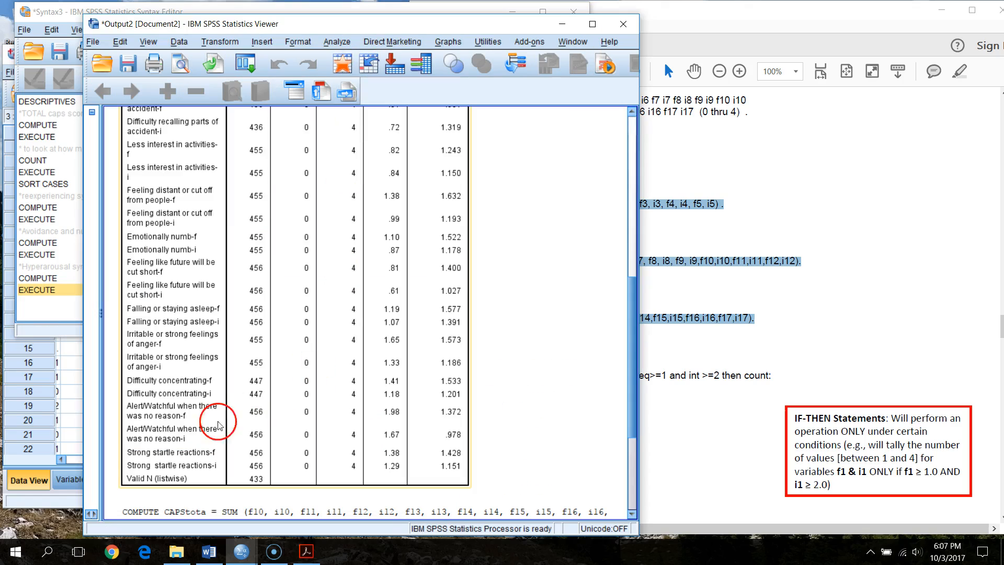
pyautogui.click(66, 504)
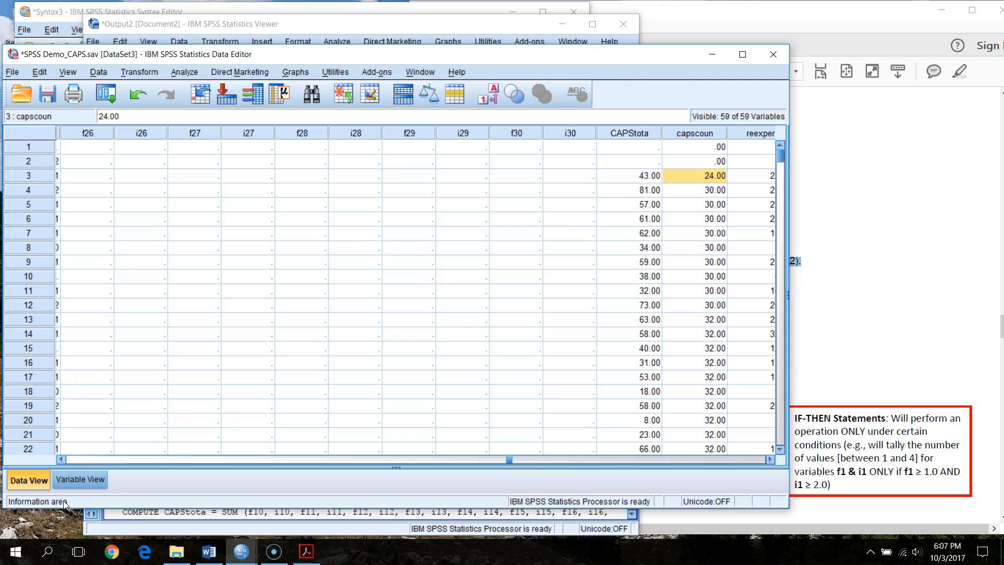
# Examine the reexper, avoinumb and hyperar scores of the first cases at the end of the data set
pyautogui.click(647, 152)
pyautogui.press('Right')
pyautogui.press('Right')
pyautogui.press('Right')
pyautogui.press('Right')
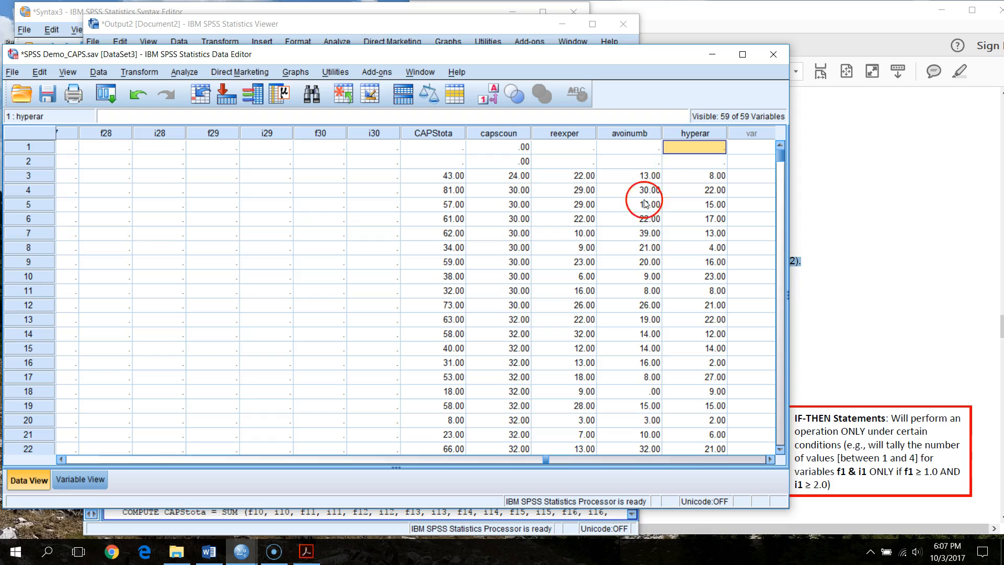
pyautogui.click(640, 176)
pyautogui.click(706, 178)
pyautogui.click(590, 192)
pyautogui.click(716, 205)
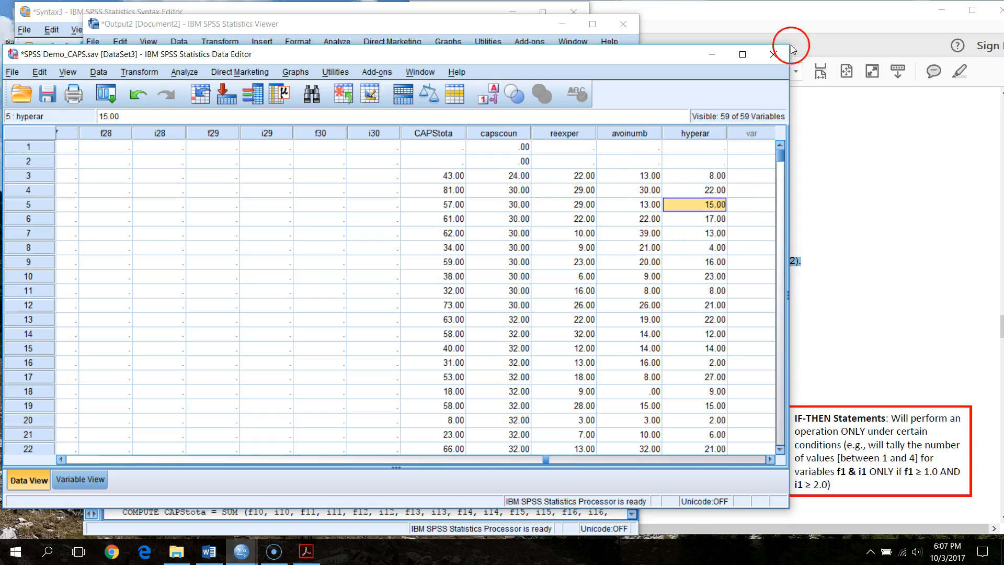
# Switch to the PDF and review the first DO IF block with the condition ((f1 >= 1)& (i1 >= 2))
pyautogui.click(828, 20)
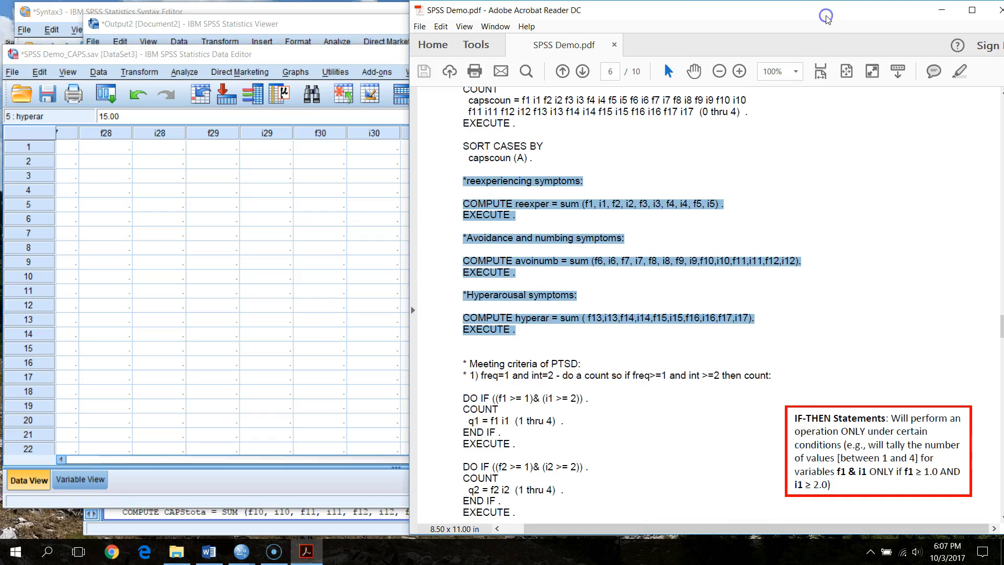
pyautogui.scroll(-5, 687, 267)
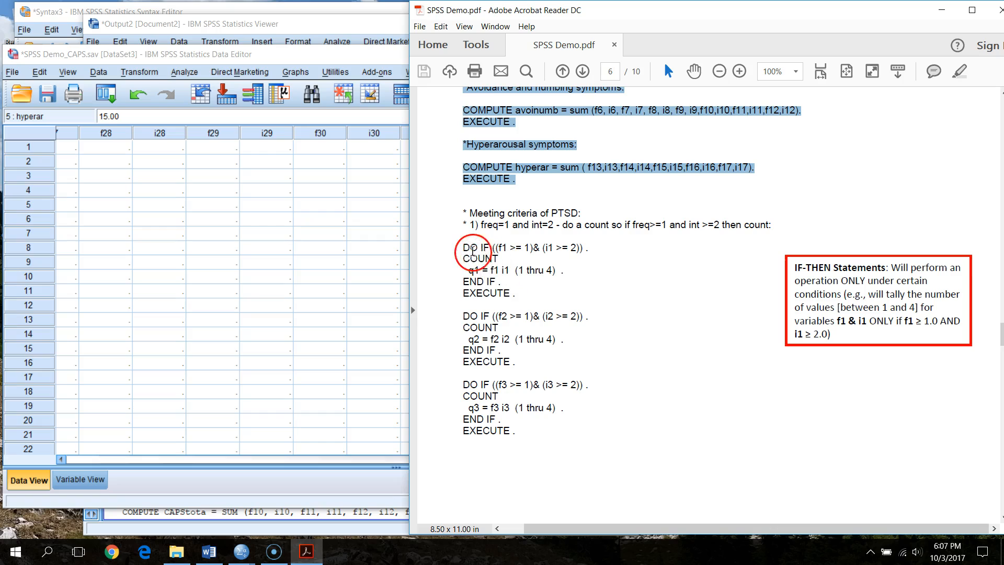
pyautogui.moveTo(464, 247); pyautogui.dragTo(583, 251)
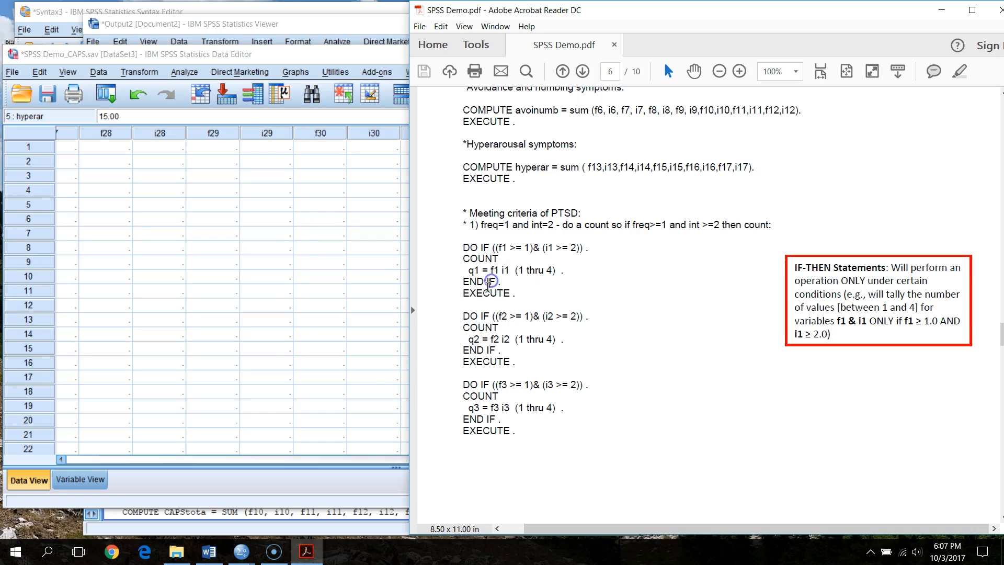
# Return to the SPSS data set and examine the f1 values of cases 12, 14, 15 and 17 against f1 >= 1
pyautogui.click(347, 52)
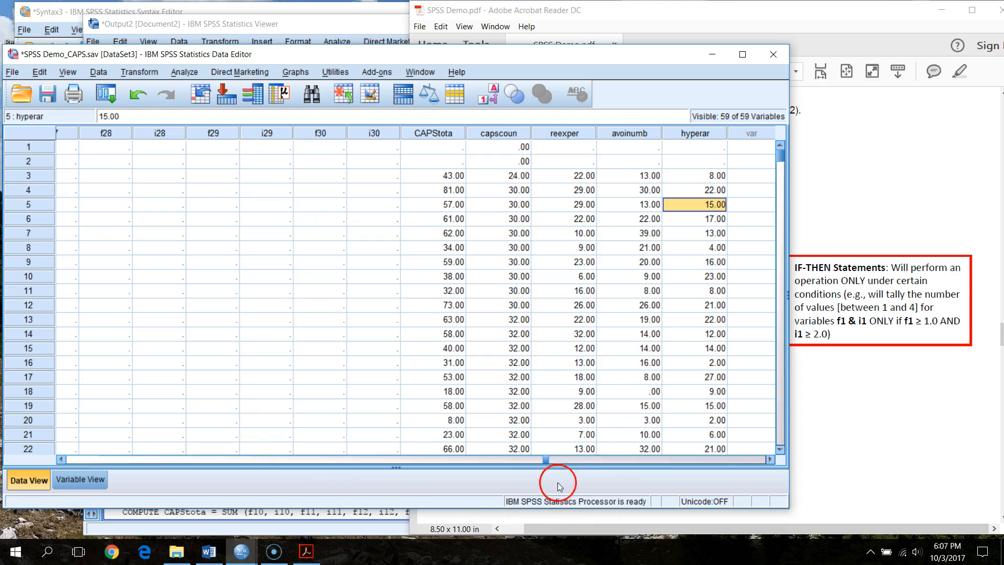
pyautogui.moveTo(547, 461); pyautogui.dragTo(42, 459)
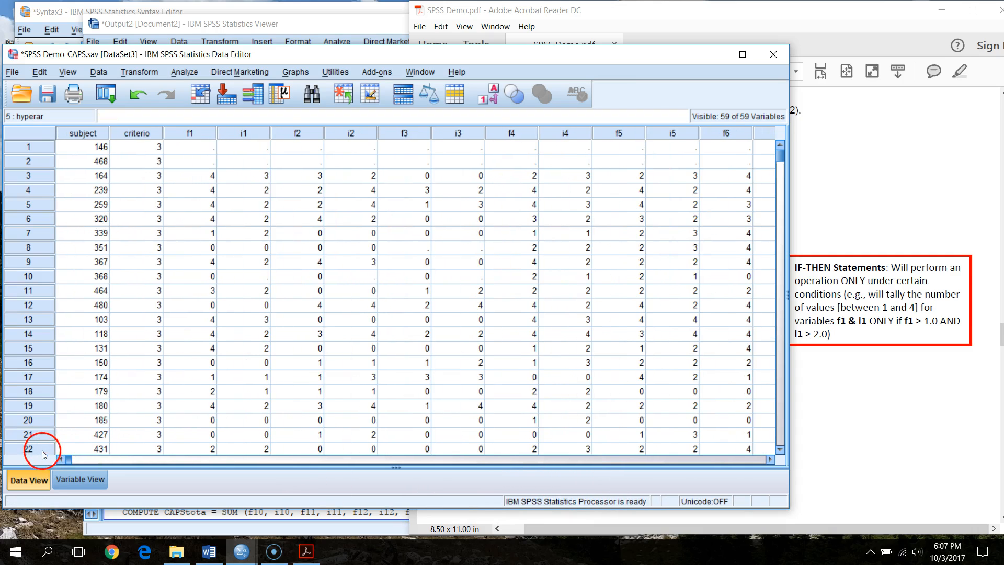
pyautogui.click(210, 377)
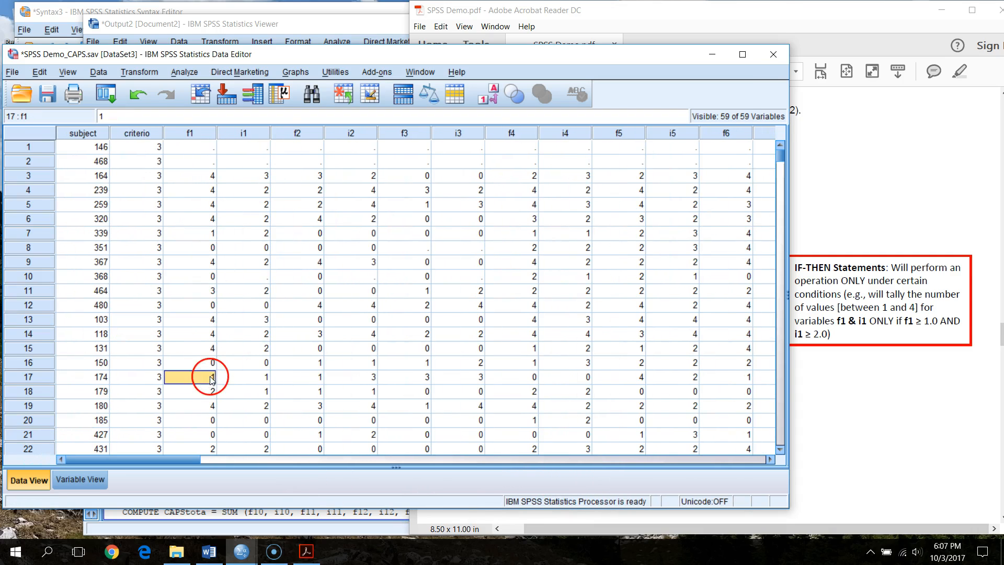
pyautogui.click(212, 305)
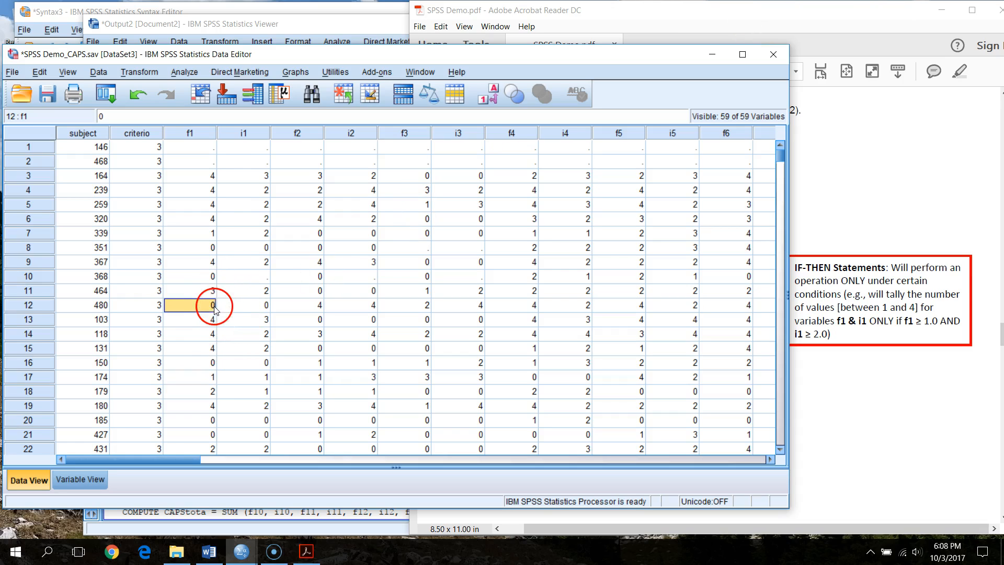
pyautogui.click(212, 377)
pyautogui.click(212, 348)
pyautogui.click(212, 333)
# Reread the DO IF condition in the PDF and check it against case 3's f1 and i1 values and case 17's f1
pyautogui.click(799, 22)
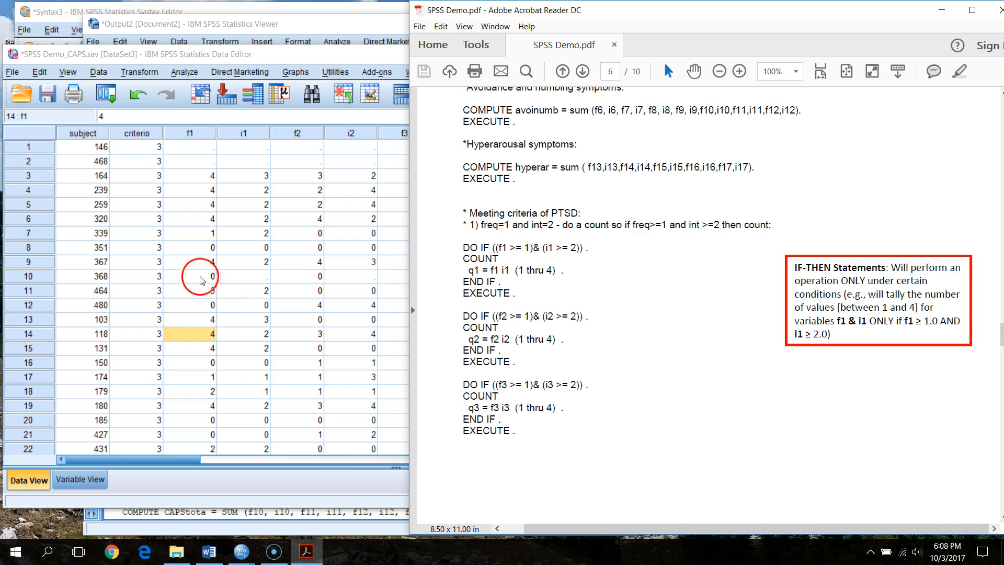
pyautogui.click(210, 178)
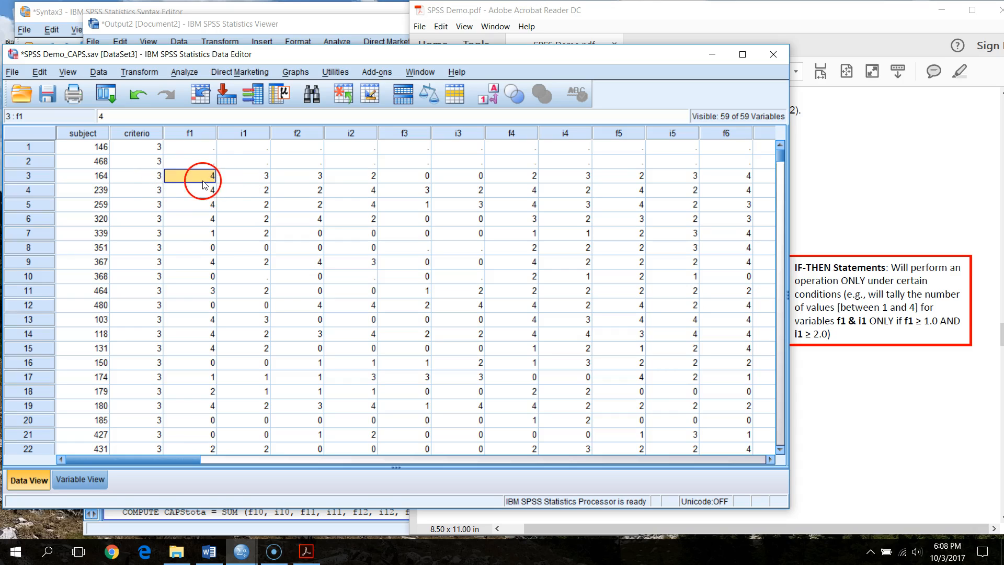
pyautogui.click(250, 183)
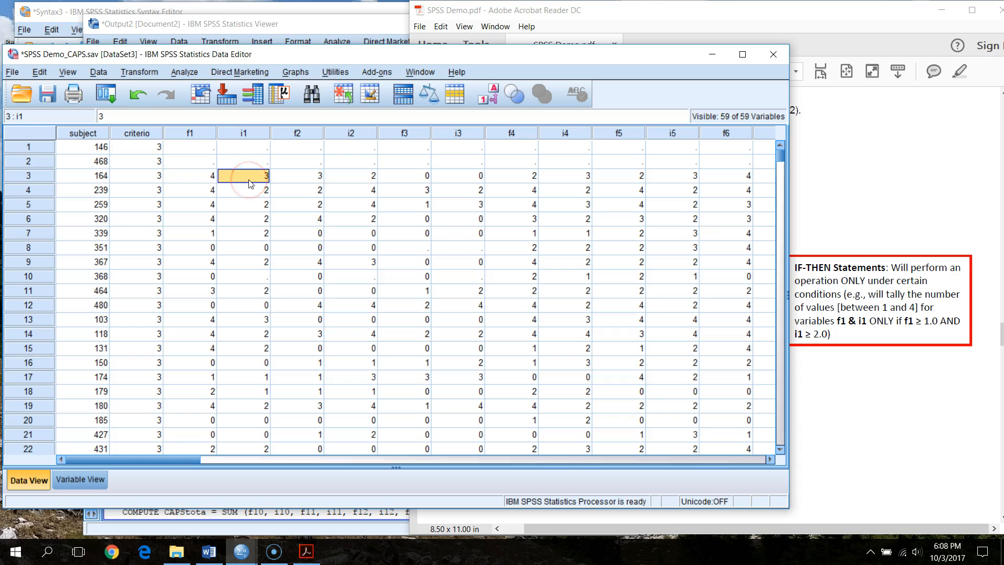
pyautogui.click(210, 183)
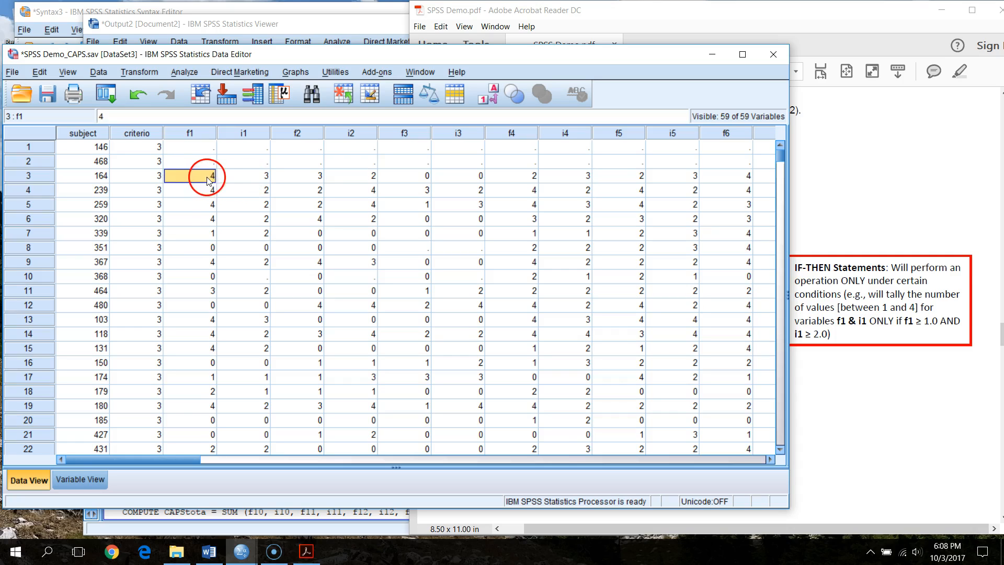
pyautogui.click(239, 182)
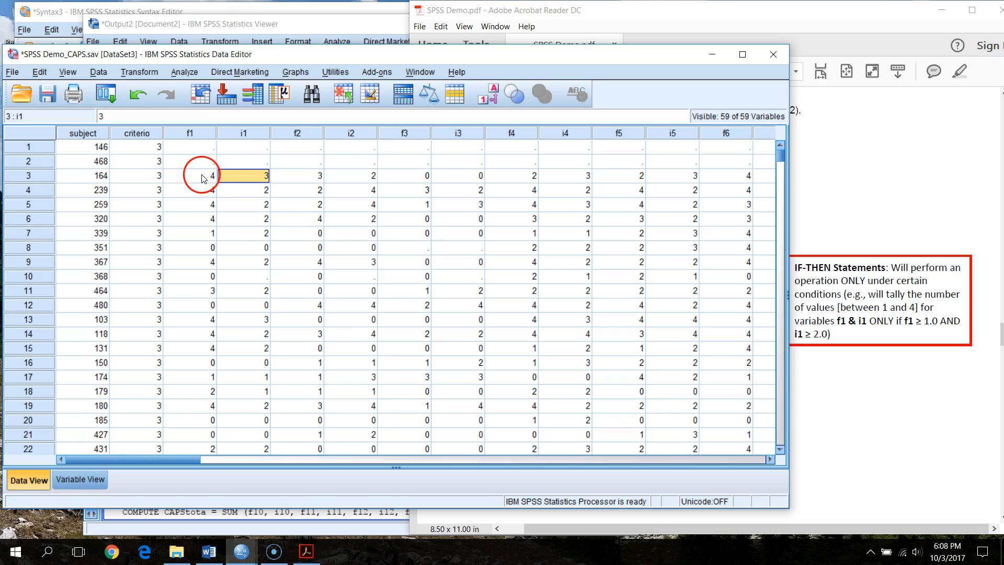
pyautogui.click(204, 176)
pyautogui.click(244, 172)
pyautogui.click(208, 177)
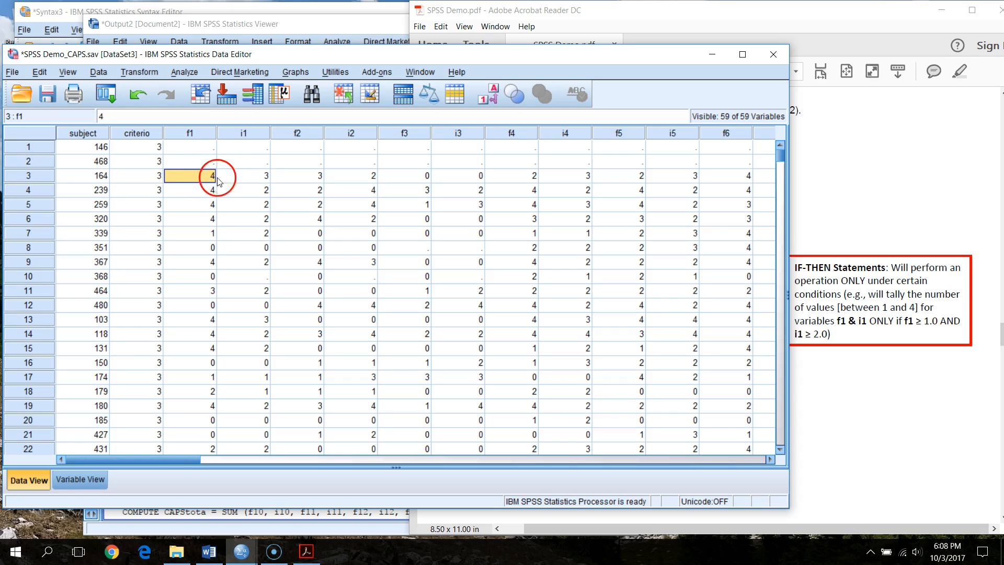
pyautogui.click(238, 178)
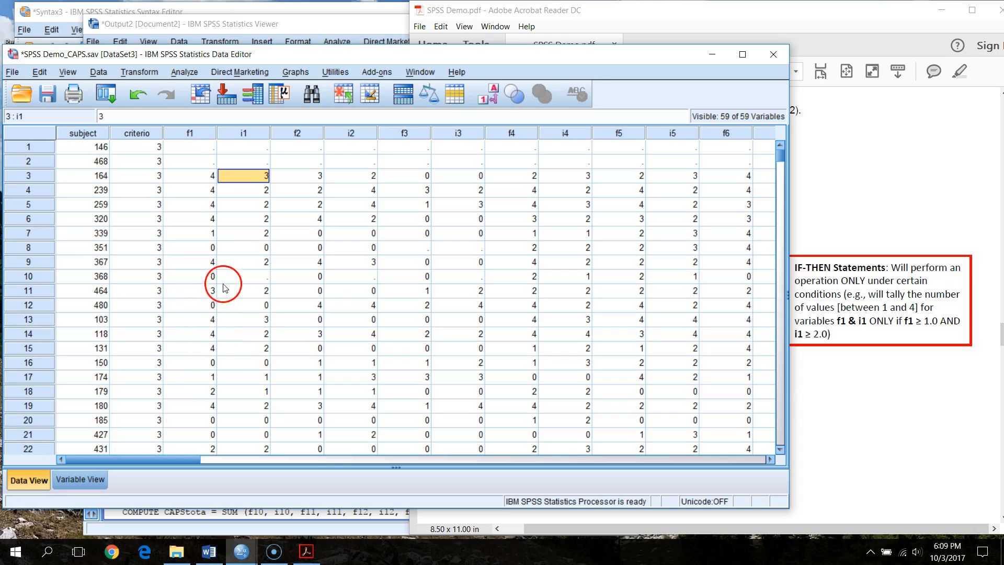
pyautogui.click(197, 378)
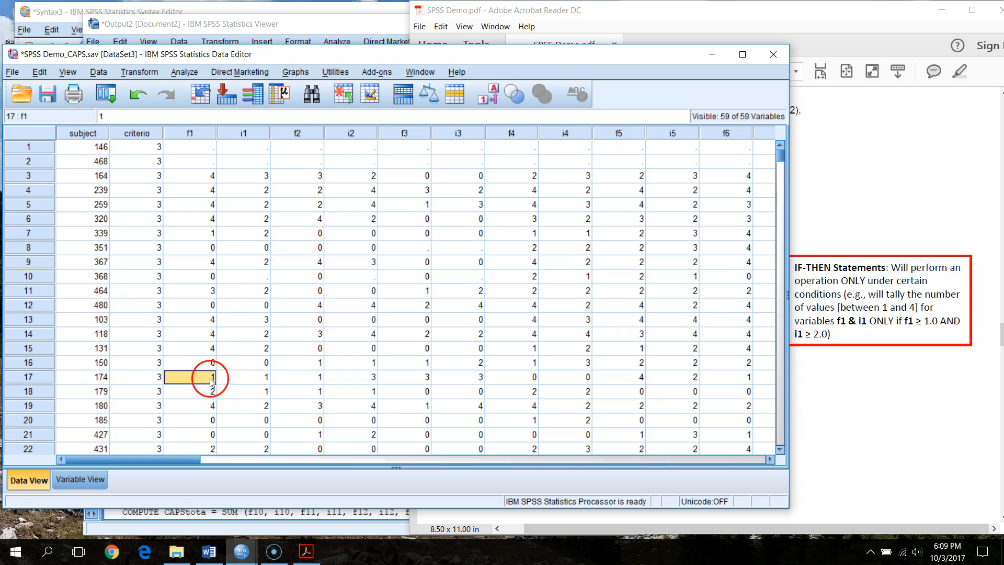
# Check case 17's f1 and i1 values against the DO IF condition ((f1 >= 1)& (i1 >= 2)) in the PDF
pyautogui.click(245, 382)
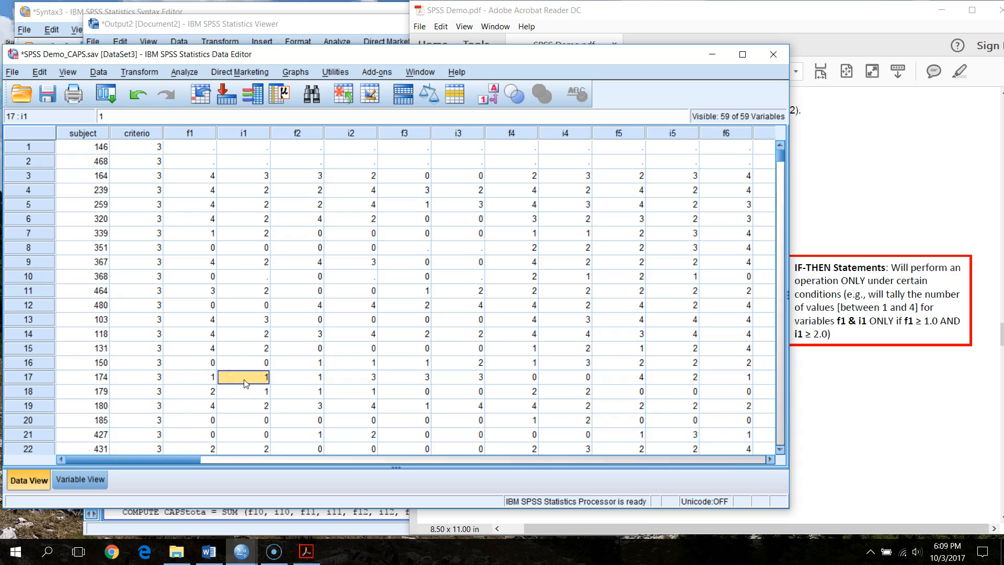
pyautogui.click(208, 380)
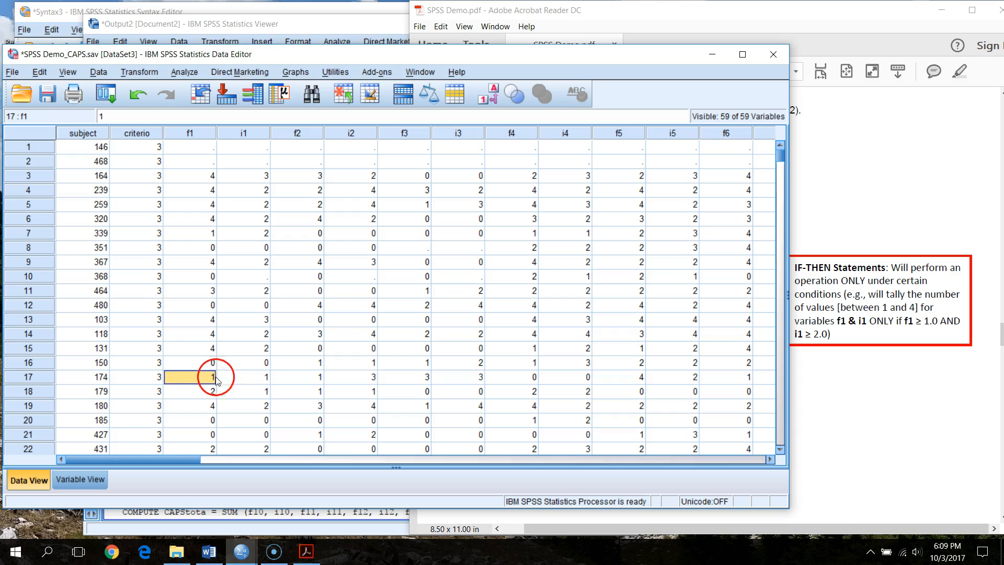
pyautogui.click(726, 9)
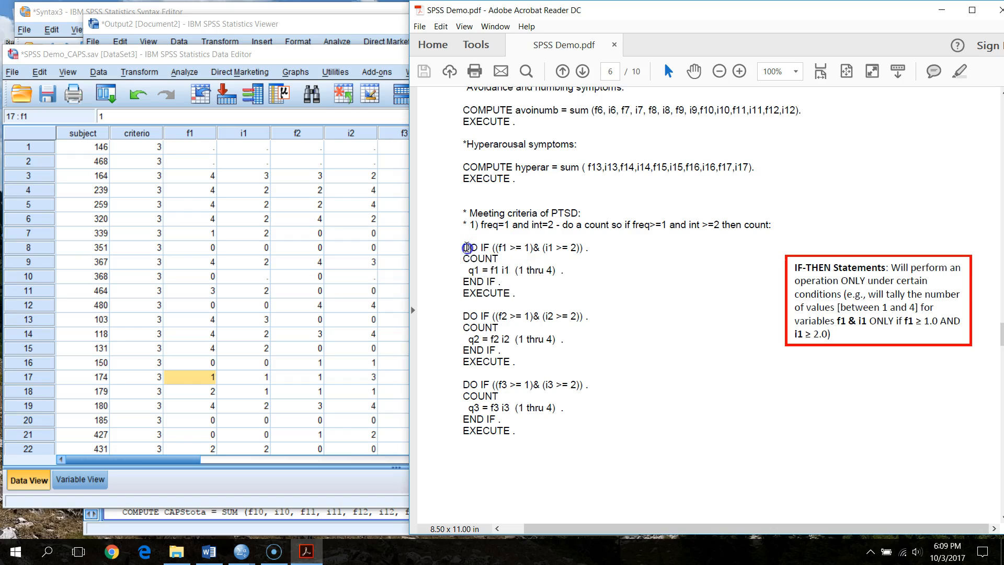
pyautogui.moveTo(467, 248); pyautogui.dragTo(584, 239)
# Look through the DO IF blocks for q2 to q7 in the PDF and return to the first block
pyautogui.click(511, 306)
pyautogui.scroll(-1, 510, 293)
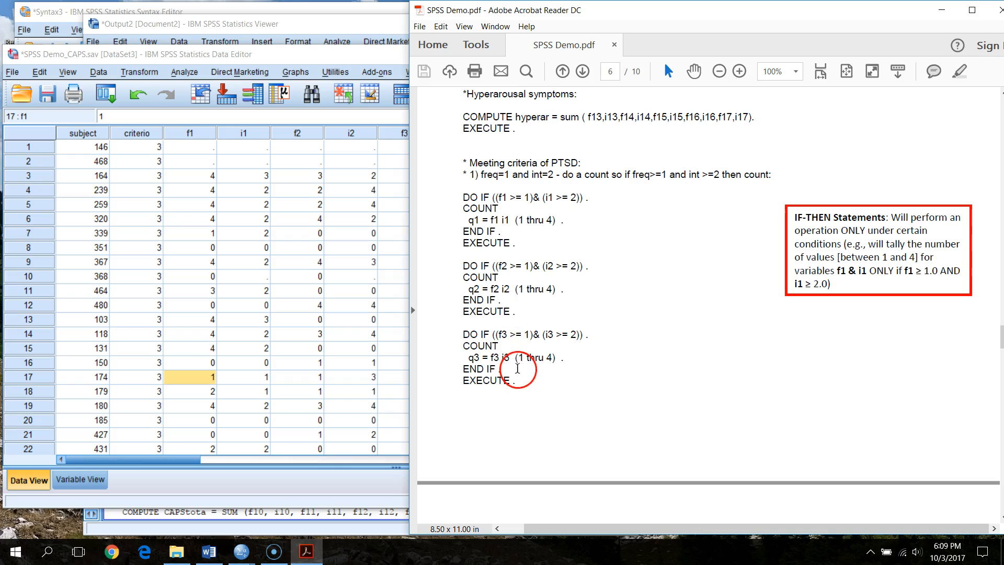
pyautogui.scroll(-3, 517, 362)
pyautogui.scroll(-3, 523, 416)
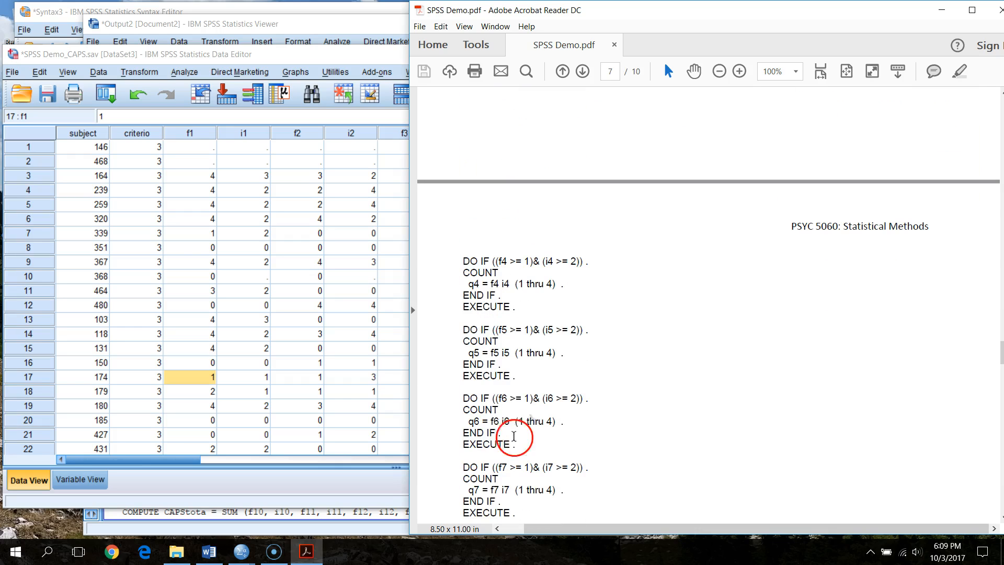
pyautogui.scroll(4, 518, 419)
pyautogui.scroll(3, 532, 413)
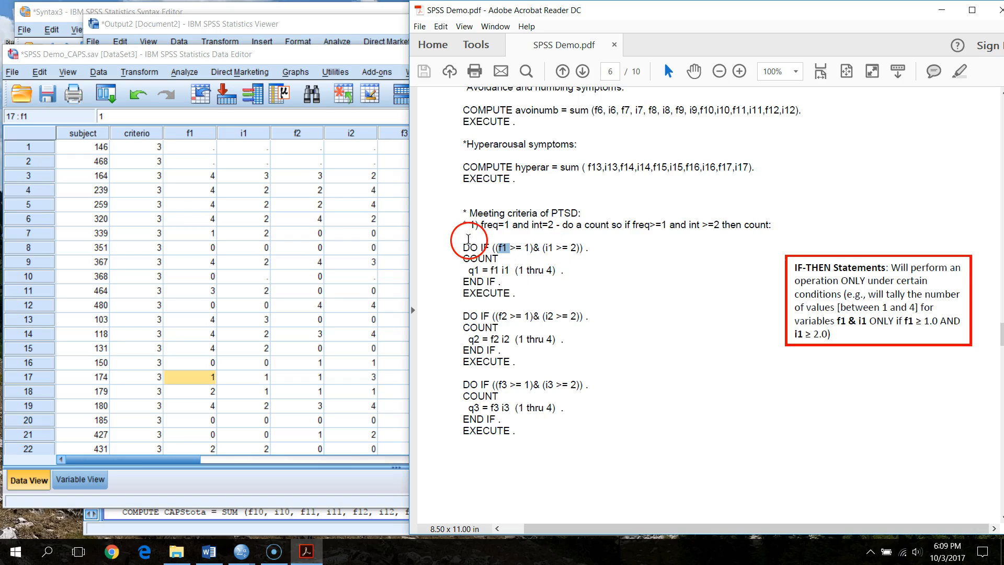
# Copy the DO IF blocks for q1, q2 and q3 from the PDF to the end of the SPSS syntax
pyautogui.moveTo(463, 247); pyautogui.dragTo(546, 433)
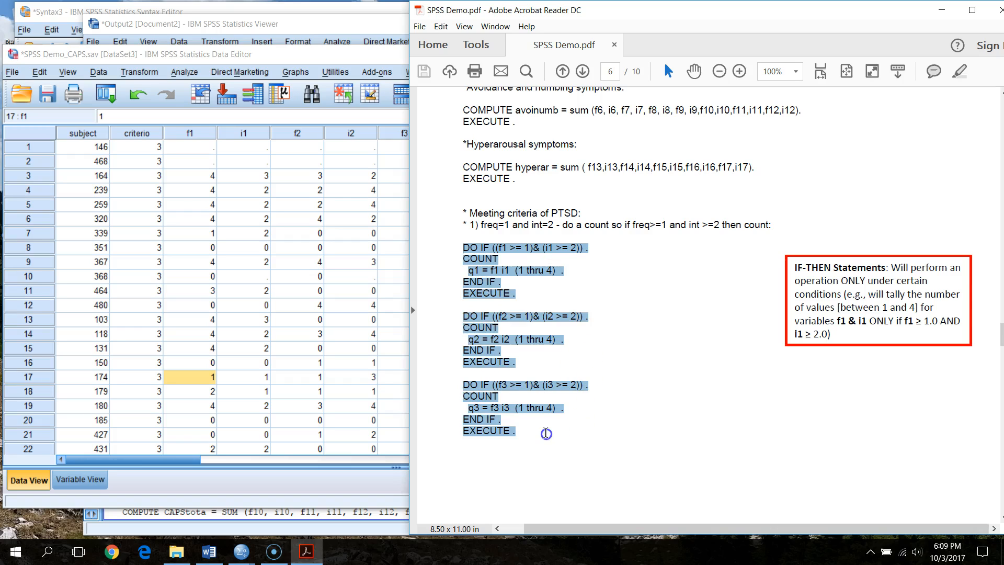
pyautogui.click(595, 298)
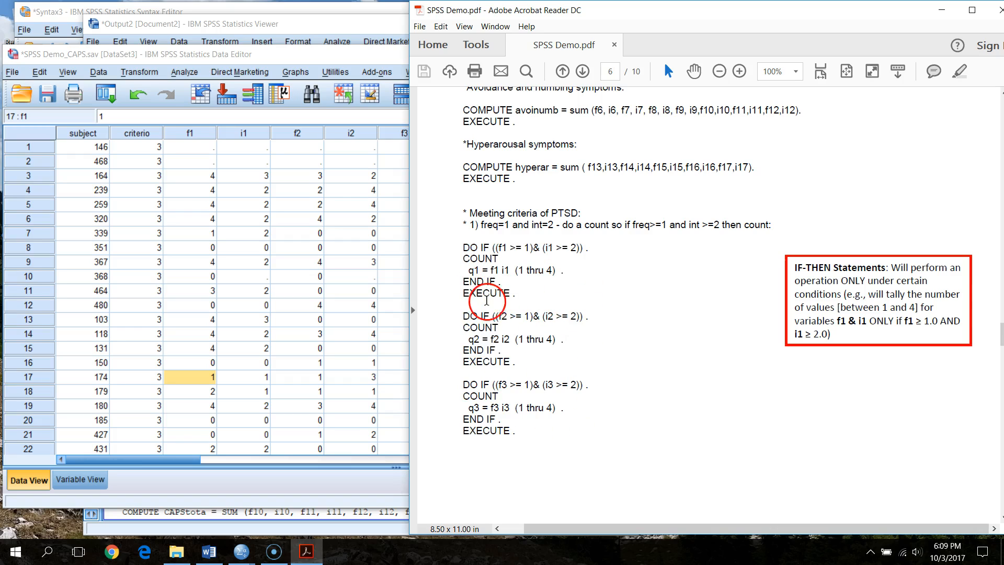
pyautogui.moveTo(460, 250); pyautogui.dragTo(562, 433)
pyautogui.hotkey('ctrl', 'c')
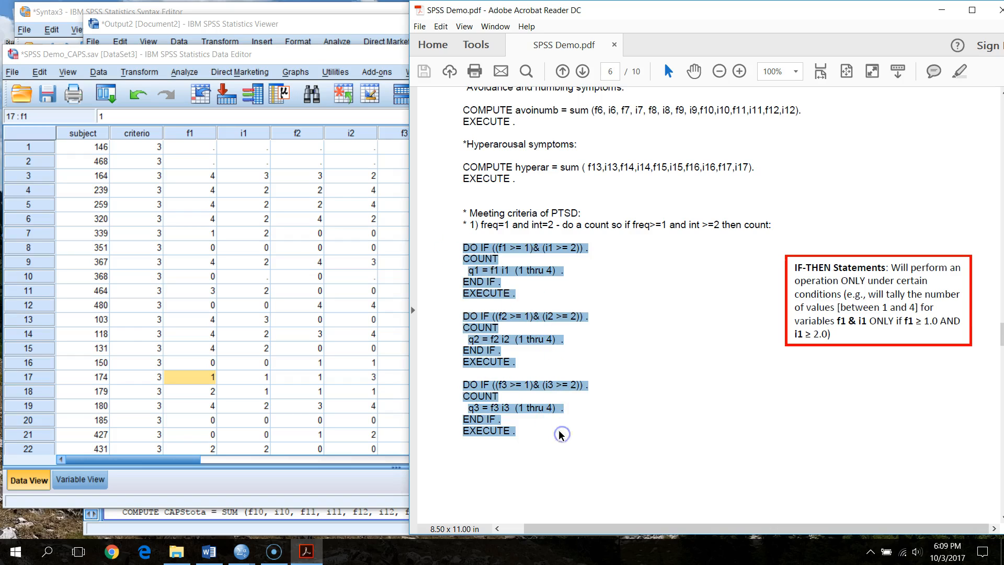
pyautogui.click(257, 19)
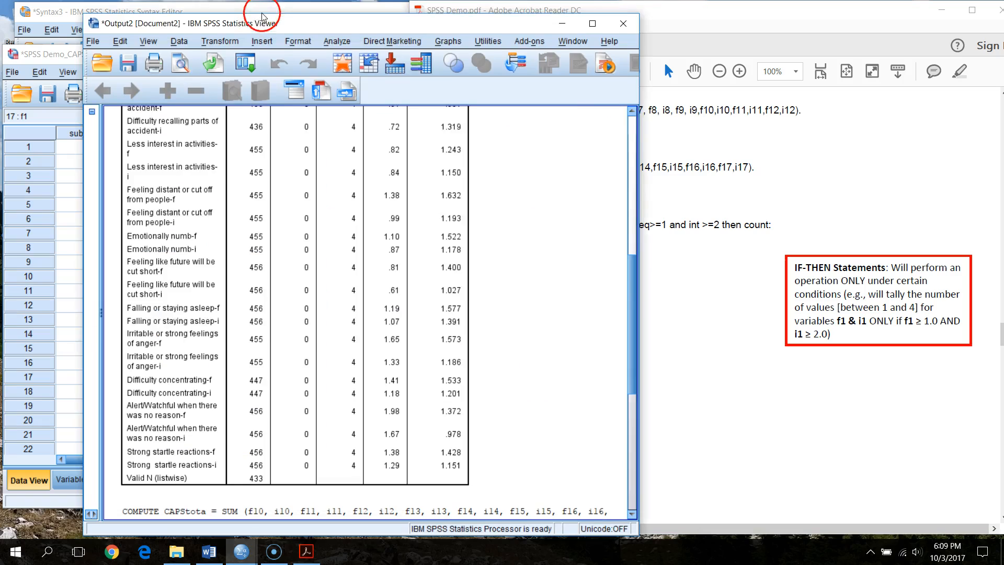
pyautogui.click(265, 7)
pyautogui.click(308, 287)
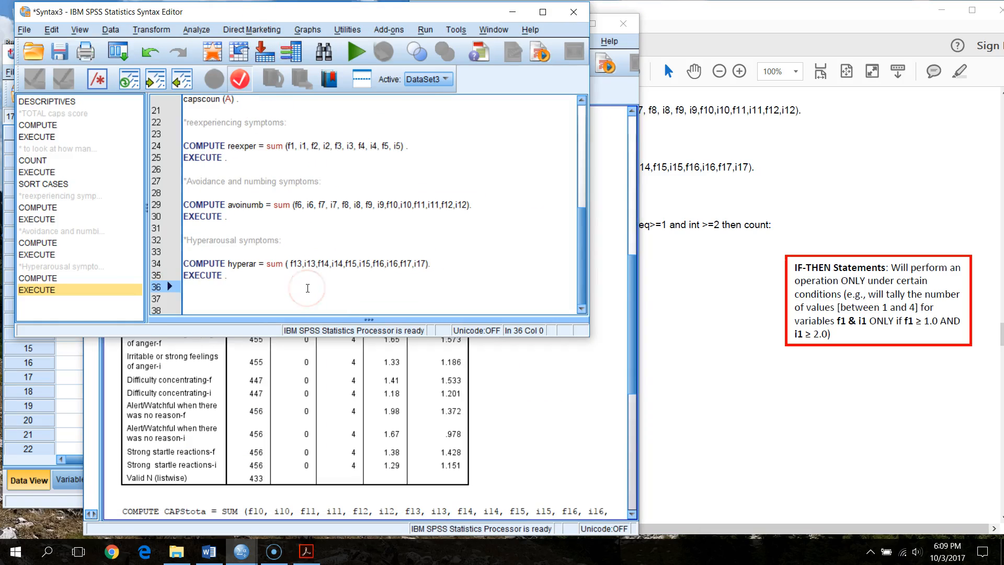
pyautogui.hotkey('ctrl', 'v')
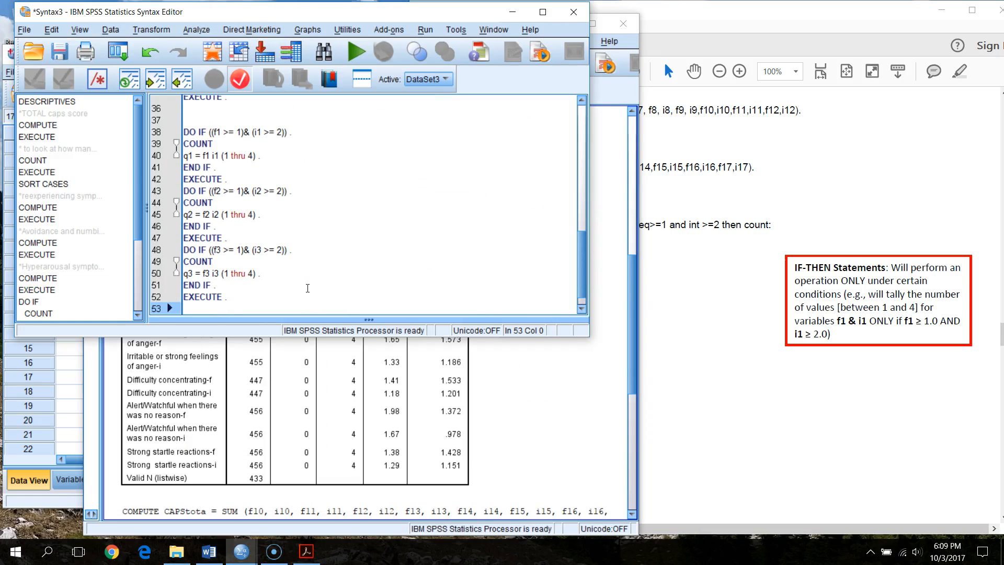
# Copy the DO IF blocks for q4 to q12 from the PDF to the end of the SPSS syntax
pyautogui.click(726, 39)
pyautogui.scroll(-5, 631, 267)
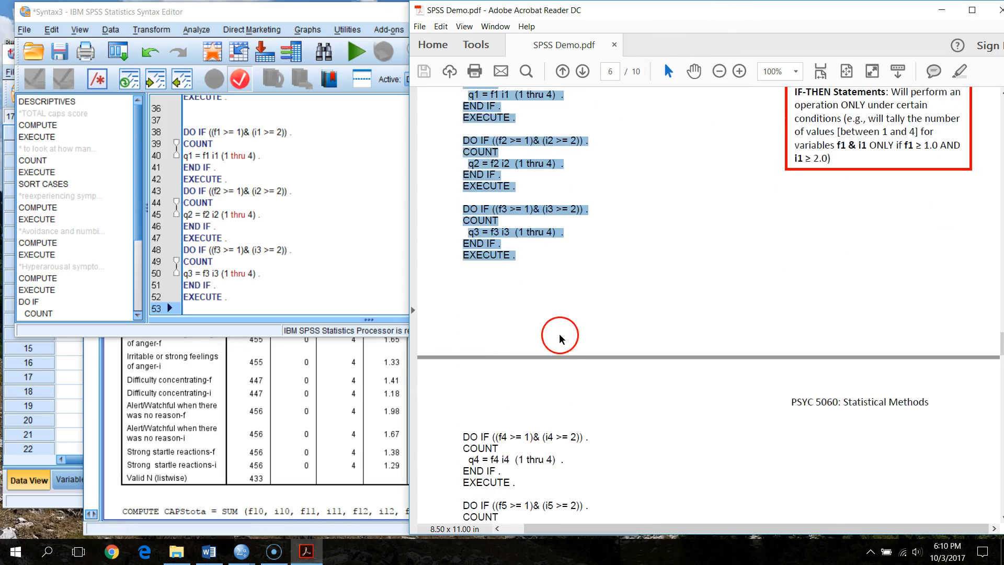
pyautogui.scroll(-3, 560, 339)
pyautogui.moveTo(464, 261); pyautogui.dragTo(526, 367)
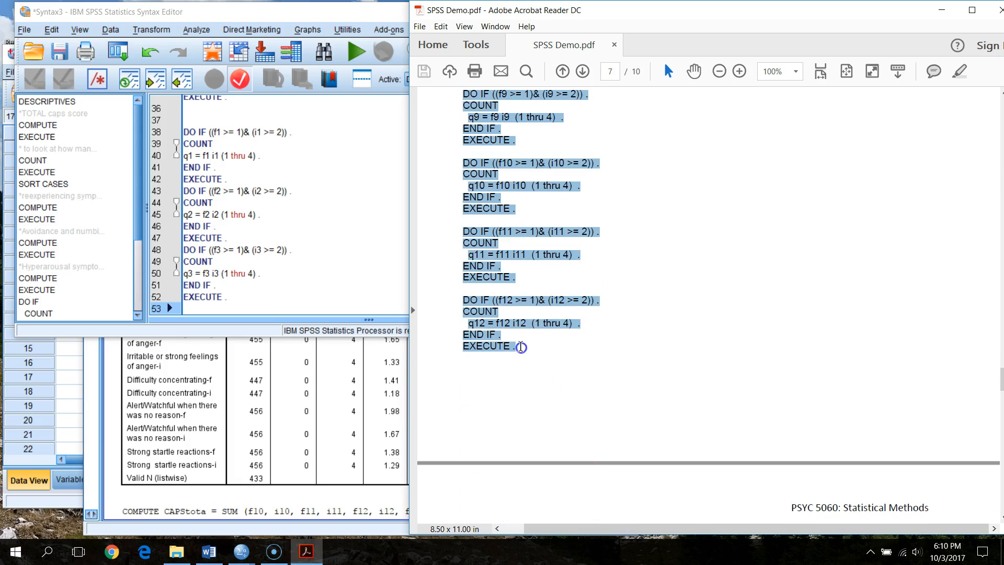
pyautogui.hotkey('ctrl', 'c')
pyautogui.click(305, 298)
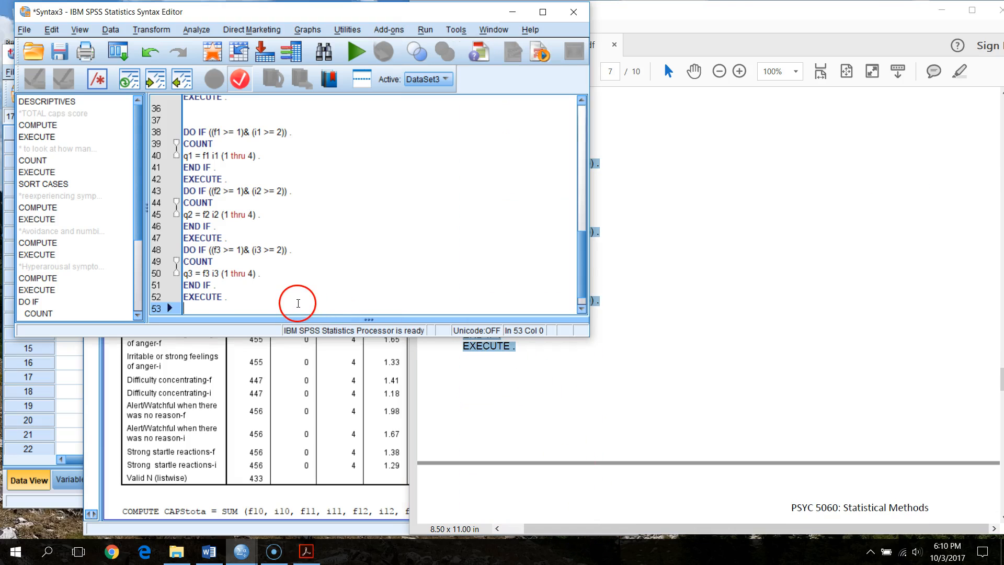
pyautogui.hotkey('ctrl', 'v')
# Copy the DO IF blocks for q13 to q17 from the PDF to the end of the SPSS syntax
pyautogui.click(717, 322)
pyautogui.scroll(-10, 635, 357)
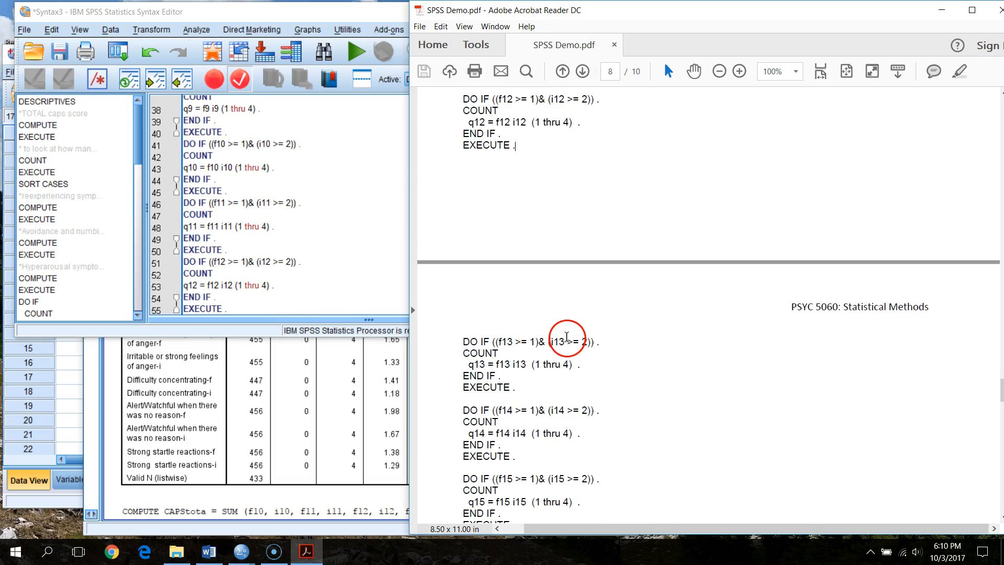
pyautogui.moveTo(465, 191); pyautogui.dragTo(524, 448)
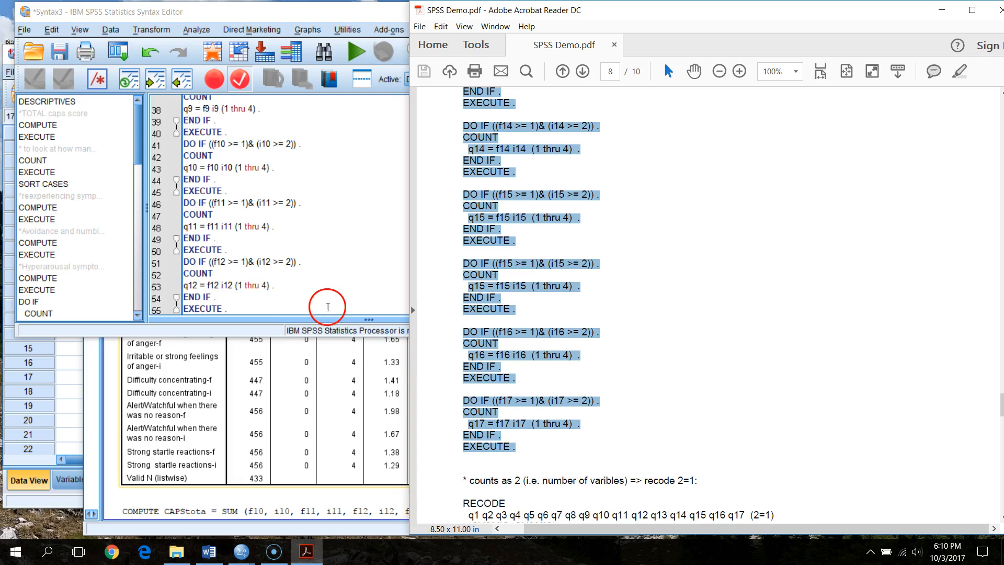
pyautogui.click(328, 306)
pyautogui.hotkey('ctrl', 'v')
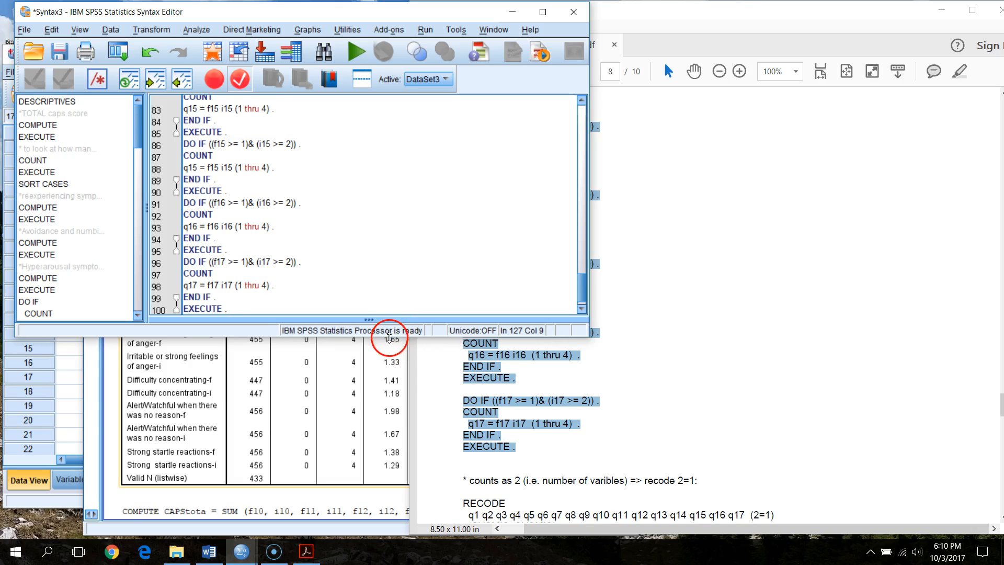
# Enlarge the syntax window and run all DO IF count blocks from q1 through q17
pyautogui.moveTo(390, 337); pyautogui.dragTo(398, 446)
pyautogui.scroll(10, 393, 416)
pyautogui.scroll(14, 385, 343)
pyautogui.scroll(-20, 348, 312)
pyautogui.scroll(11, 335, 311)
pyautogui.scroll(15, 332, 312)
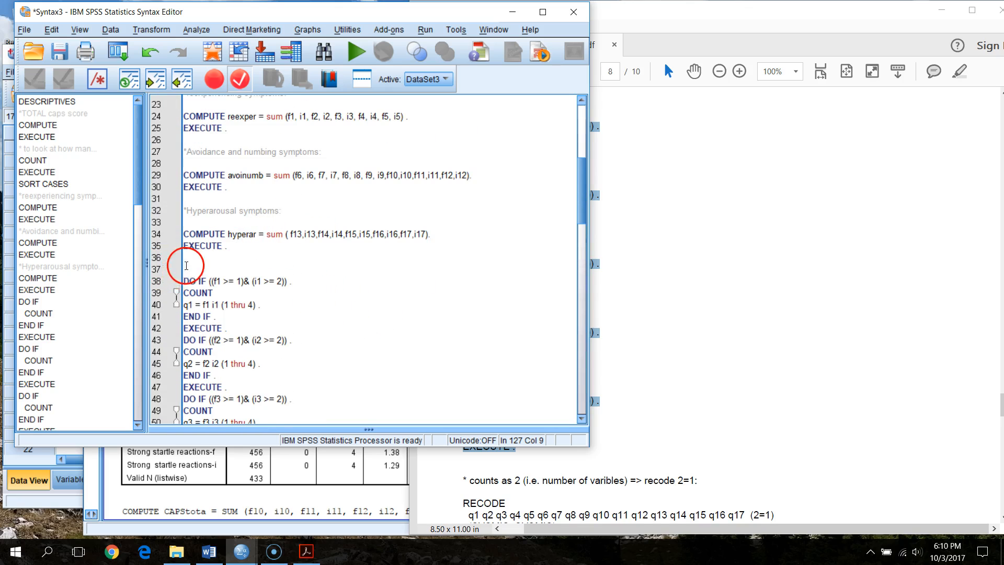
pyautogui.moveTo(185, 281); pyautogui.dragTo(498, 539)
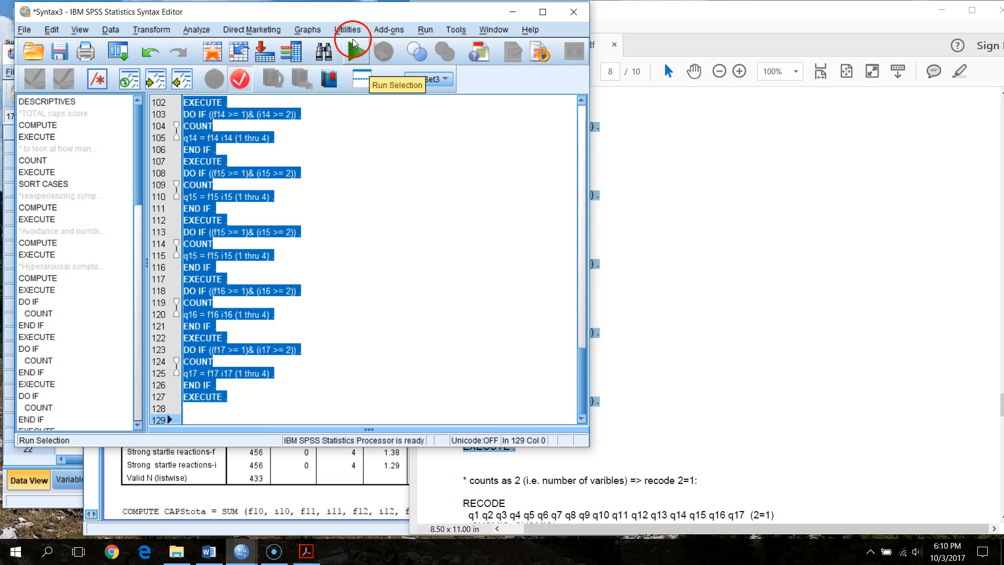
pyautogui.click(354, 51)
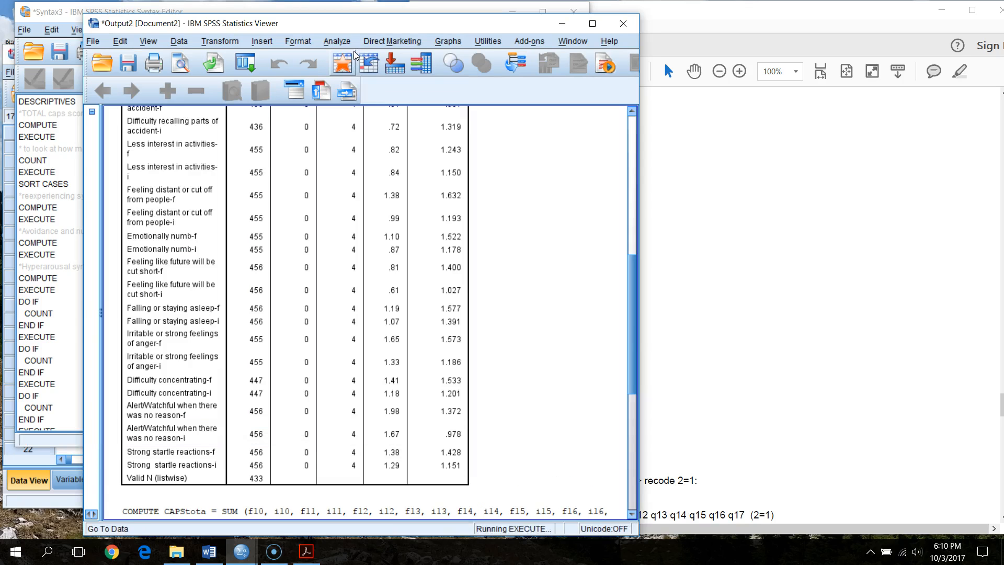
# Review the executed blocks in the output, then examine the new q1 to q17 columns in the data set
pyautogui.scroll(-20, 580, 411)
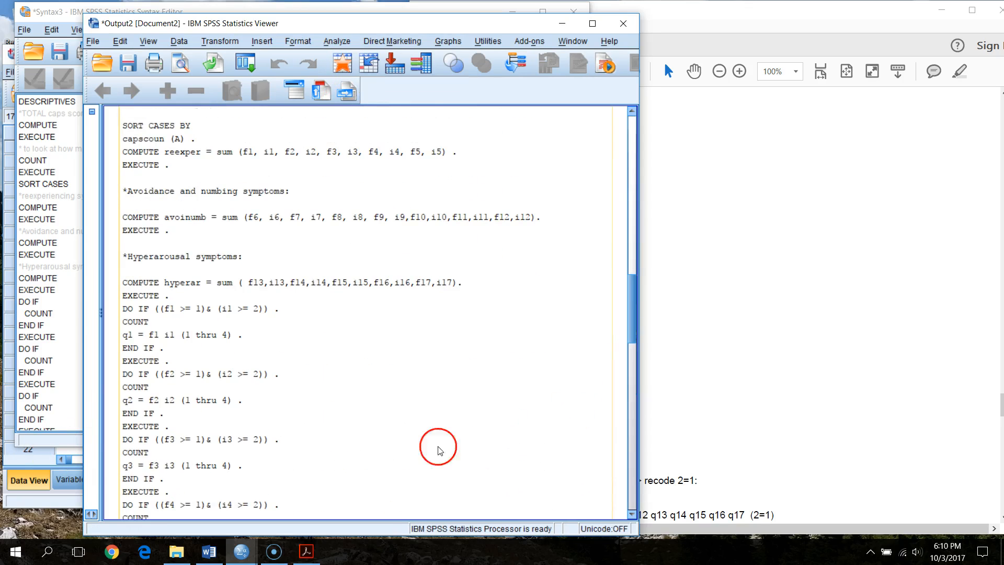
pyautogui.scroll(-10, 372, 424)
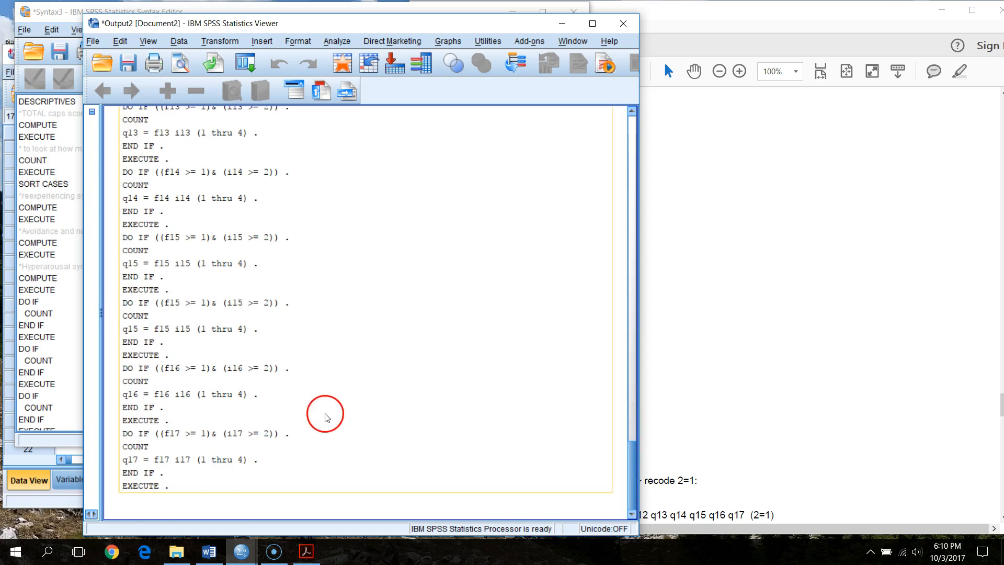
pyautogui.click(54, 504)
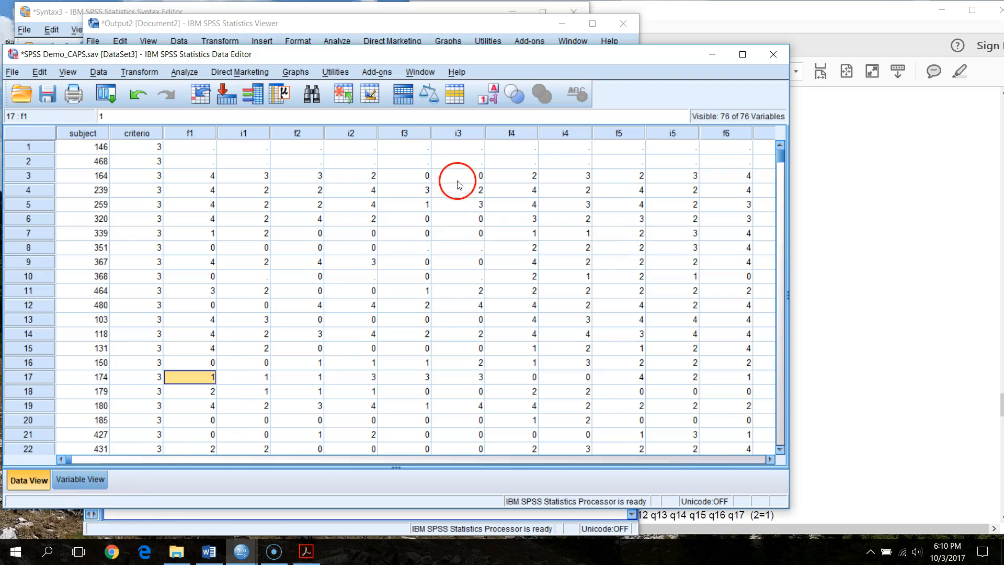
pyautogui.click(463, 147)
pyautogui.hotkey('ctrl', 'Right')
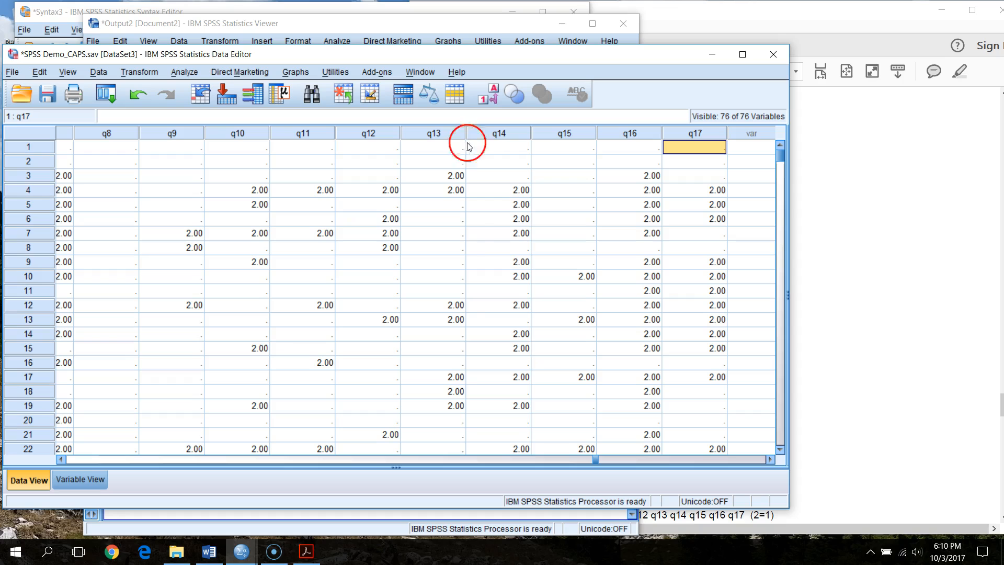
pyautogui.click(592, 460)
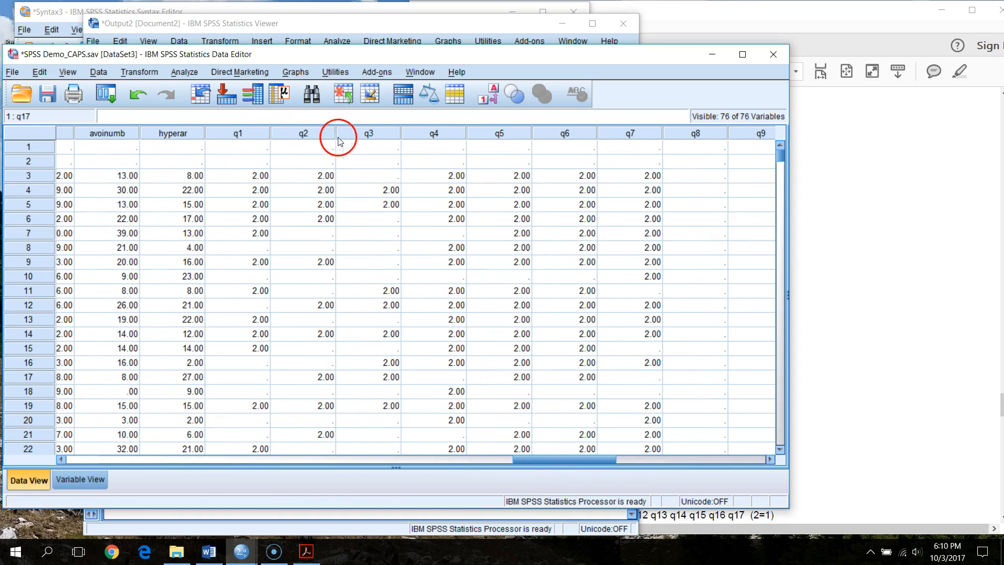
pyautogui.moveTo(563, 458); pyautogui.dragTo(580, 473)
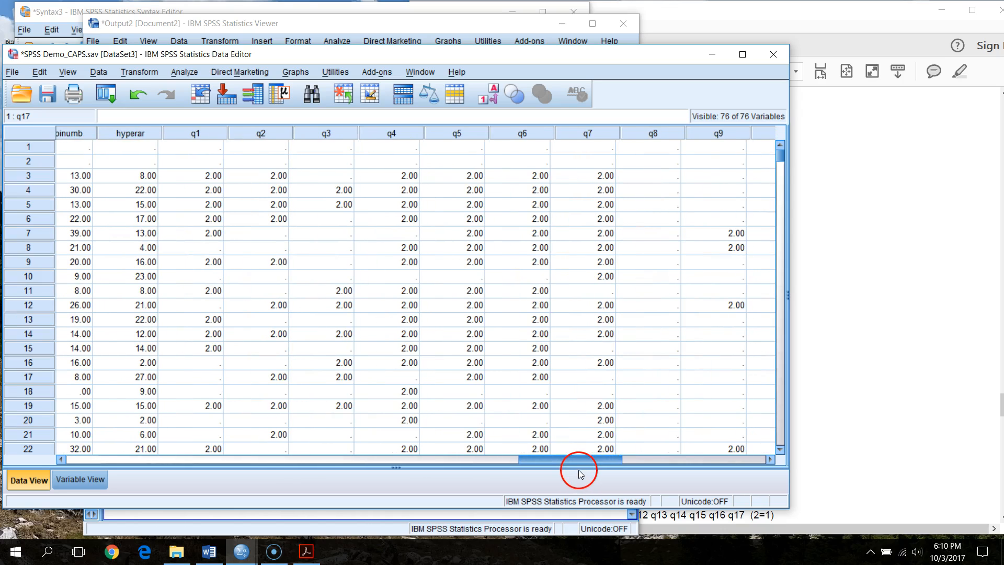
# Examine case 3's values for q1, q2, q4, q5, q6 and q7 and view the remaining q columns
pyautogui.click(214, 179)
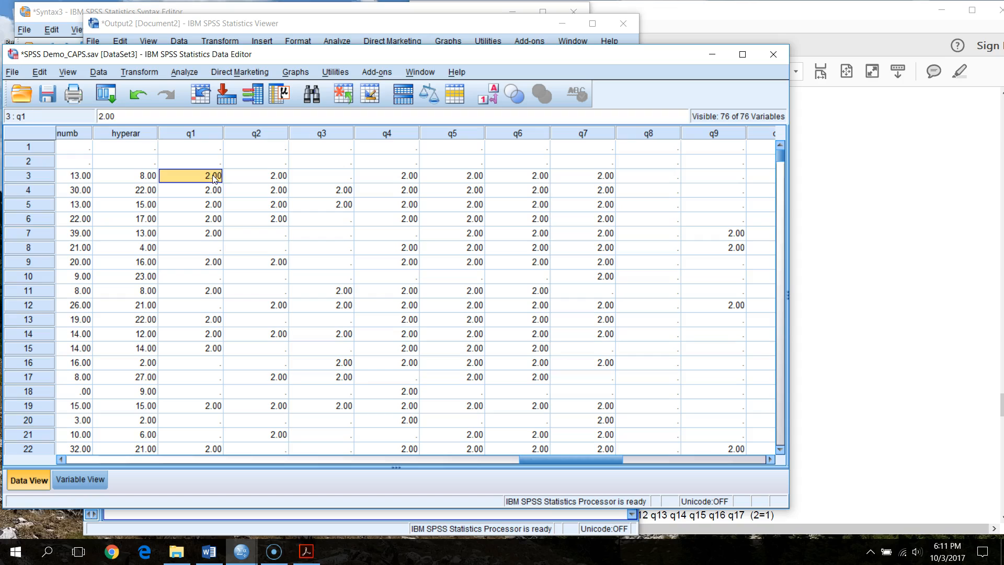
pyautogui.click(265, 181)
pyautogui.click(410, 175)
pyautogui.click(457, 180)
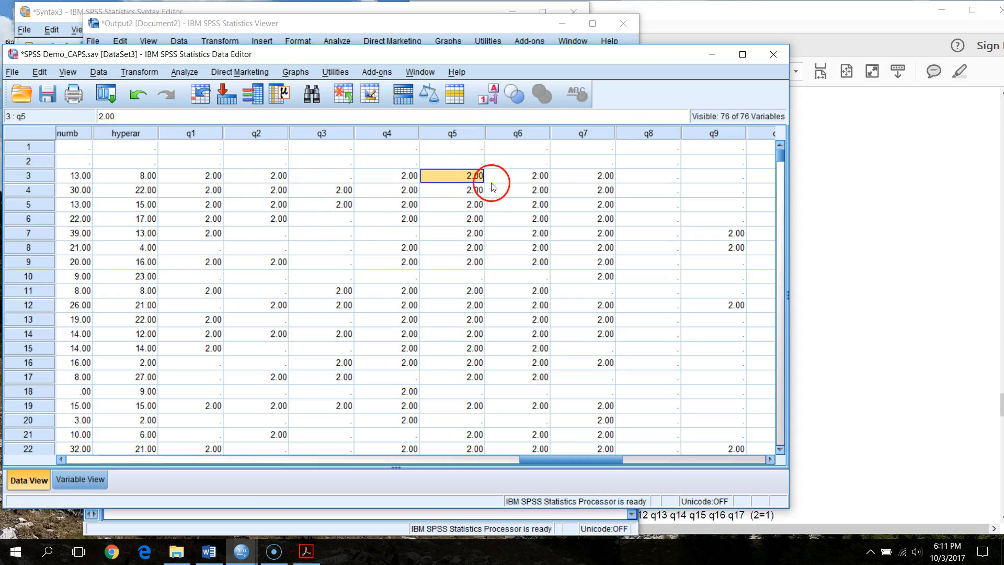
pyautogui.click(529, 178)
pyautogui.click(588, 179)
pyautogui.moveTo(602, 474); pyautogui.dragTo(667, 464)
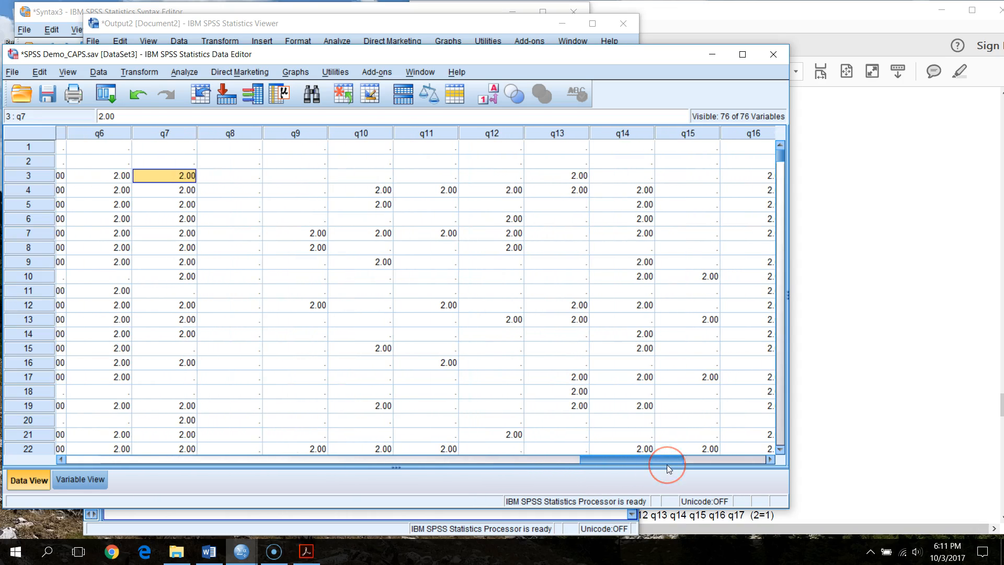
# Switch to the PDF and review the RECODE command for q1 to q17 with (2=1) and (SYSMIS=SYSMIS)
pyautogui.click(814, 32)
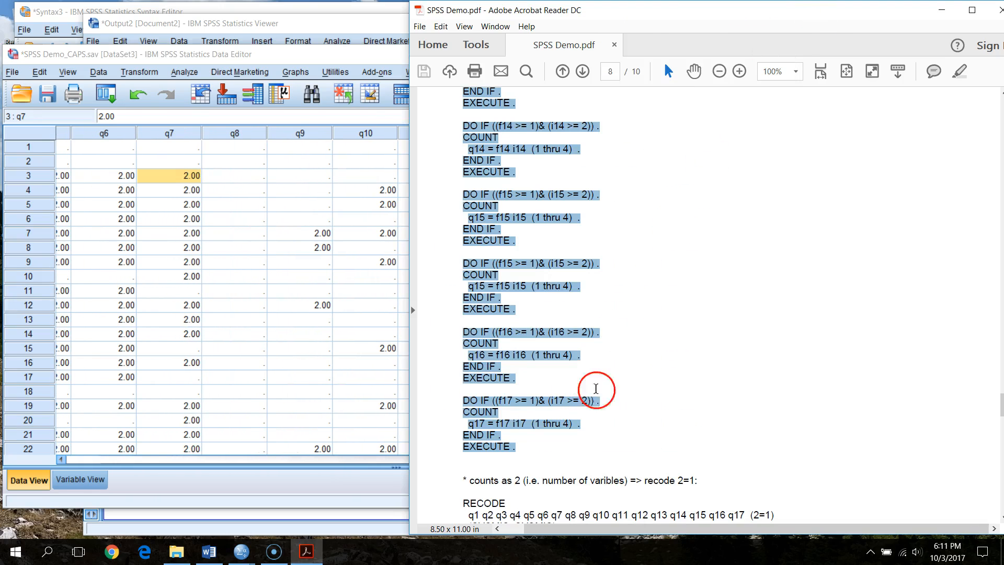
pyautogui.scroll(-10, 636, 399)
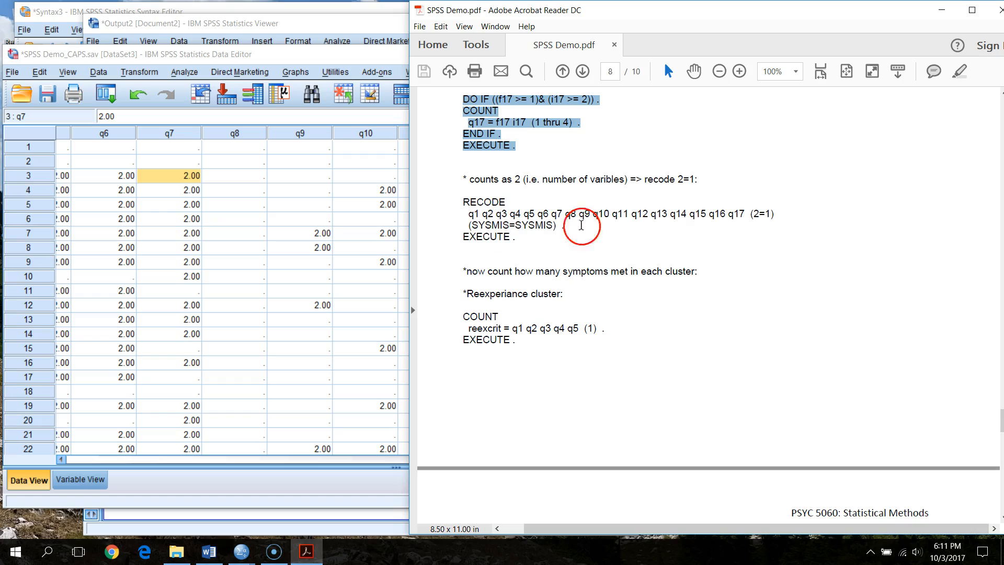
pyautogui.click(757, 214)
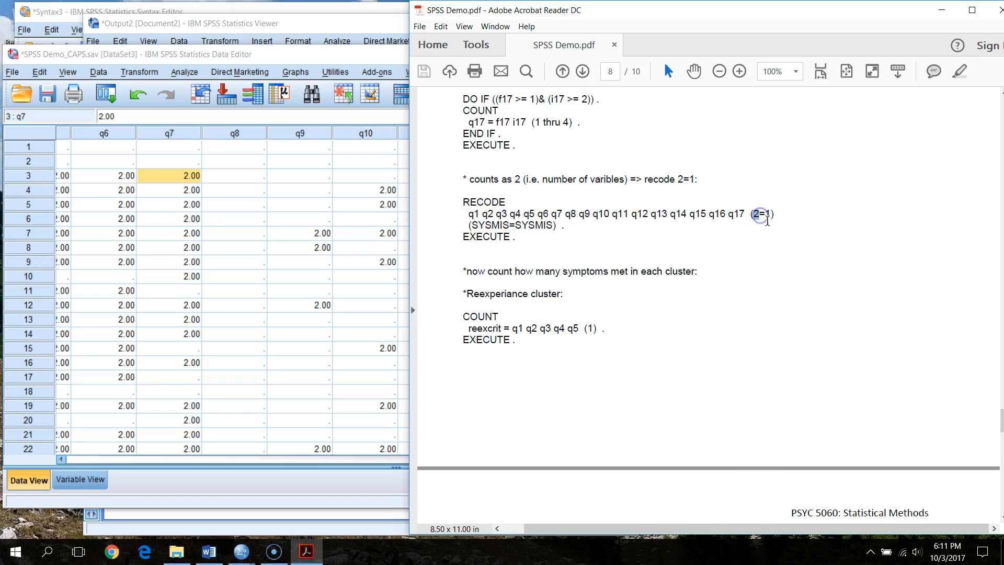
pyautogui.click(758, 215)
pyautogui.click(768, 214)
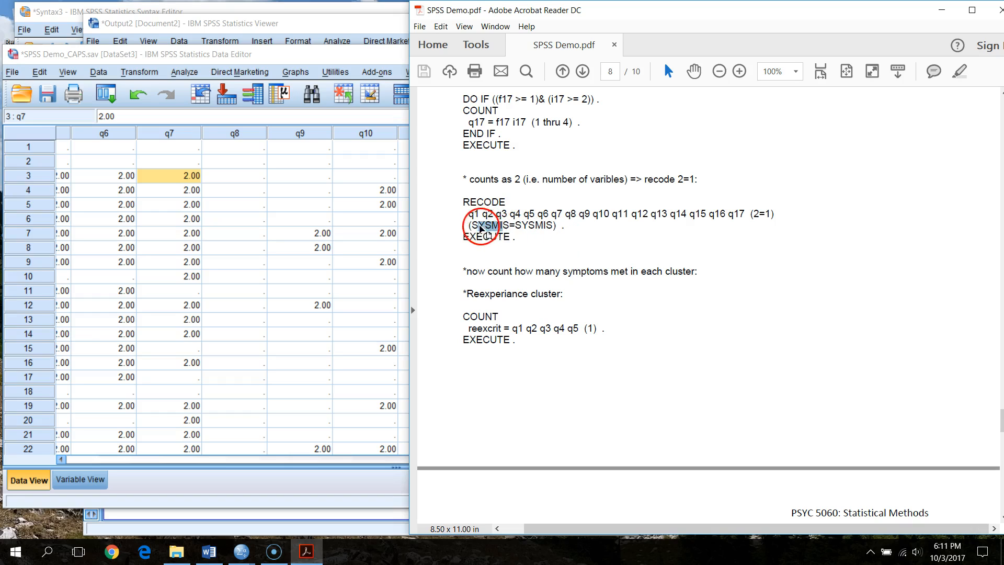
pyautogui.click(480, 226)
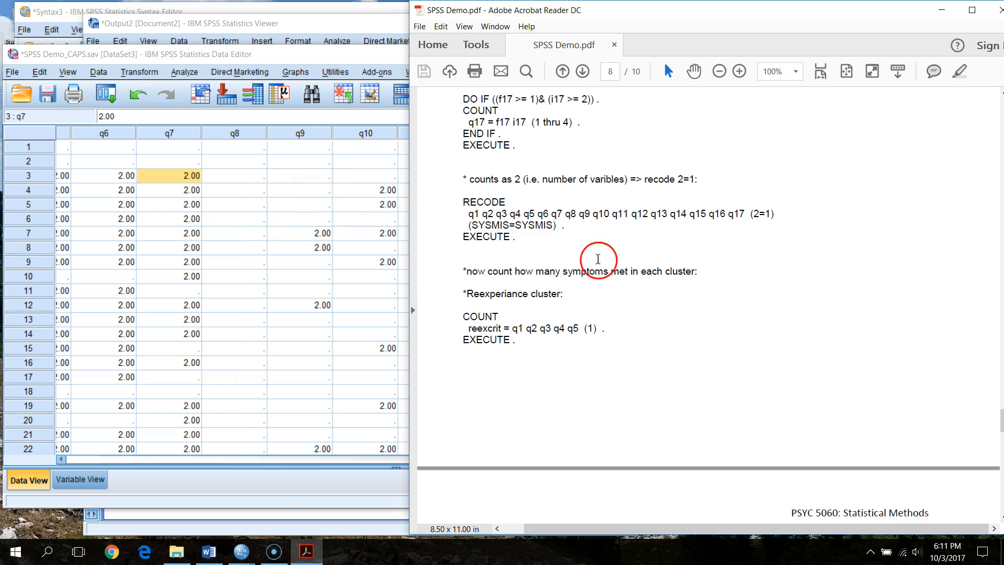
# Copy the RECODE block for q1 to q17 (2=1) (SYSMIS=SYSMIS) from the PDF to the end of the syntax and run it
pyautogui.moveTo(462, 202); pyautogui.dragTo(583, 239)
pyautogui.hotkey('ctrl', 'c')
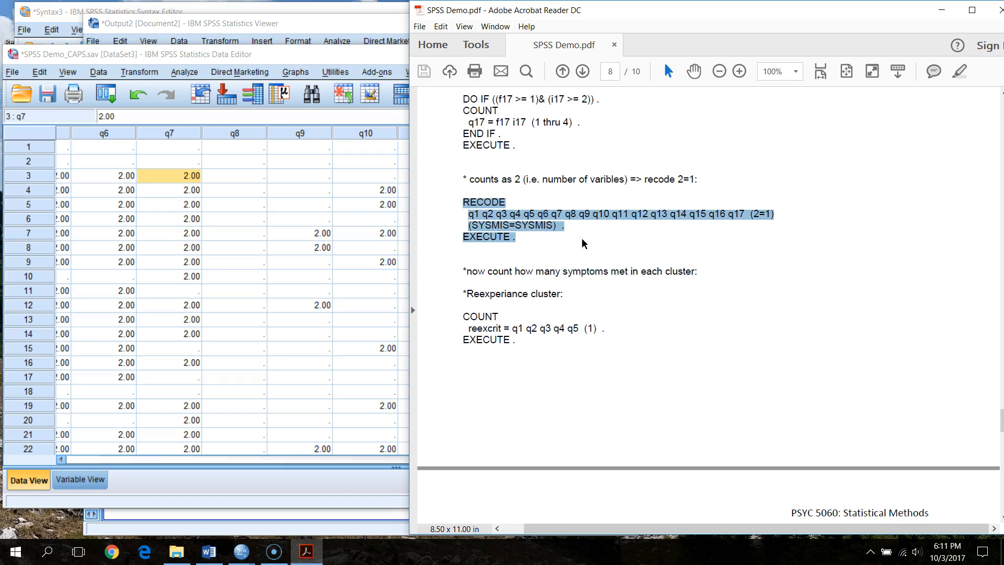
pyautogui.click(198, 10)
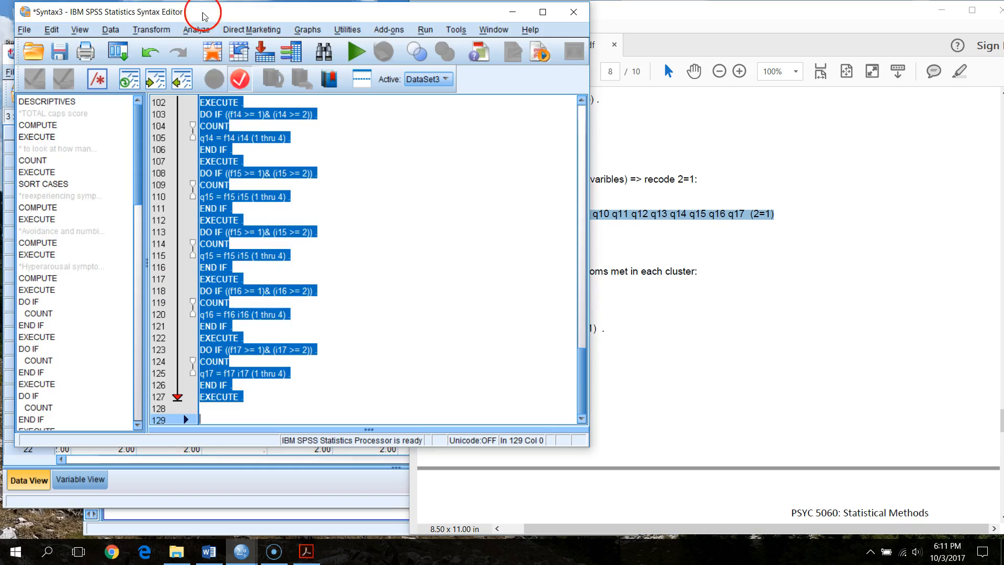
pyautogui.click(265, 410)
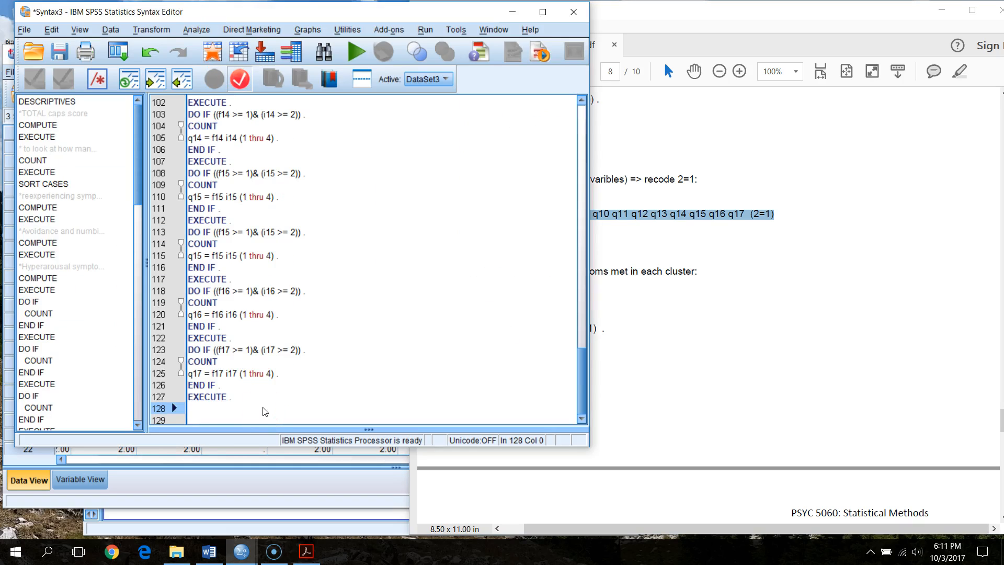
pyautogui.hotkey('ctrl', 'v')
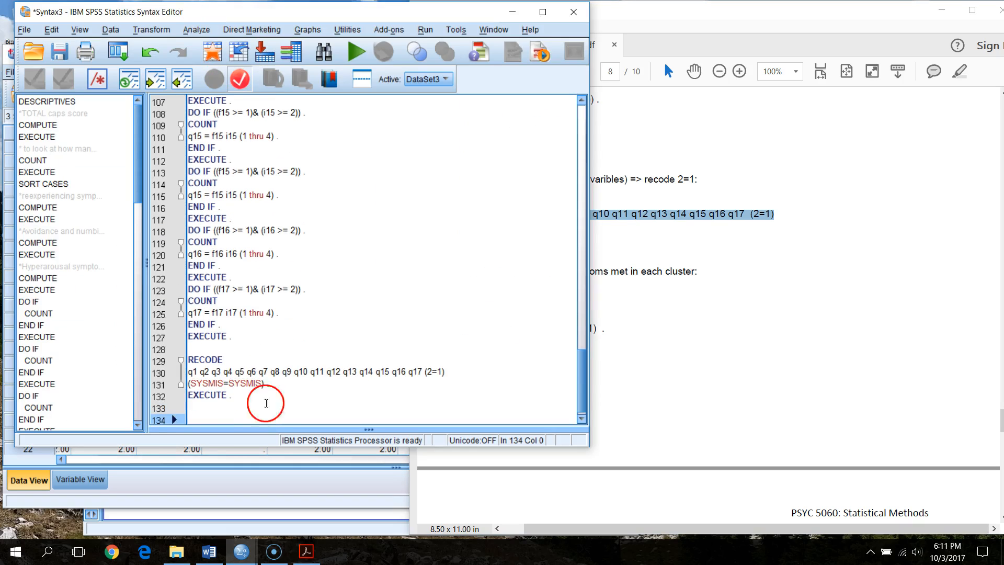
pyautogui.moveTo(264, 403); pyautogui.dragTo(152, 360)
pyautogui.click(356, 52)
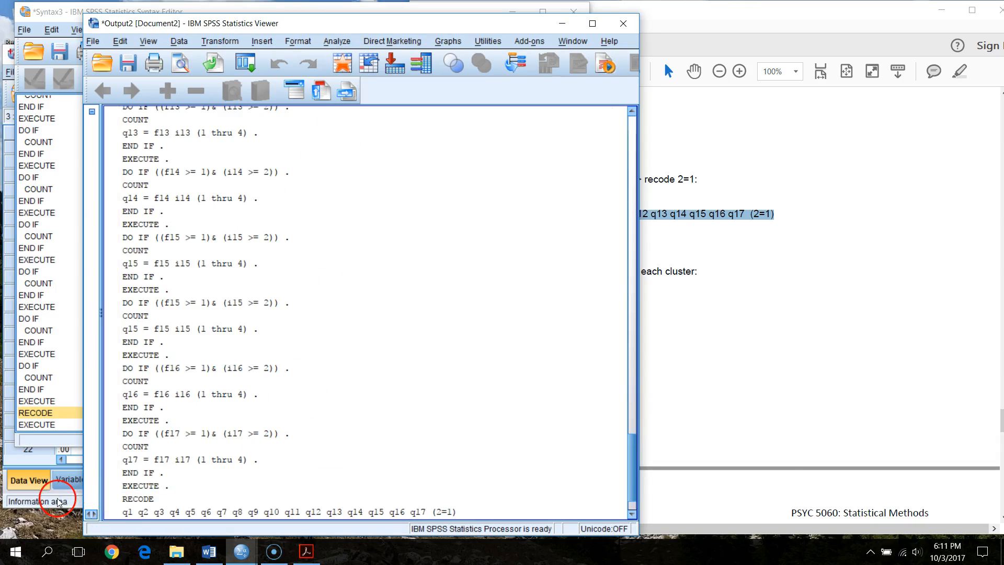
# Switch to the data set and examine the recoded values in columns q9 to q14
pyautogui.click(58, 502)
pyautogui.click(615, 190)
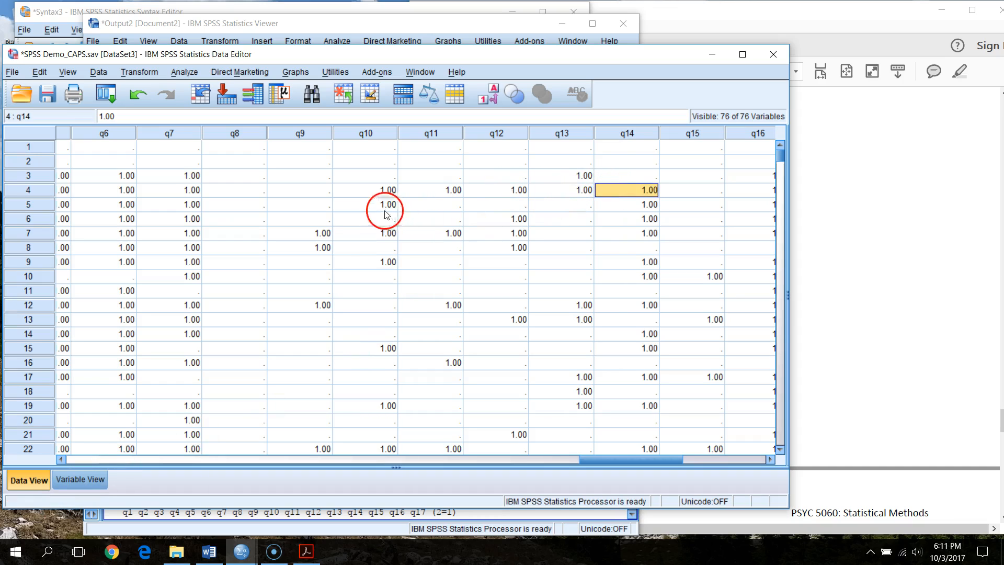
pyautogui.click(322, 233)
pyautogui.click(387, 204)
pyautogui.click(454, 190)
pyautogui.click(523, 190)
pyautogui.click(562, 177)
# Copy the Reexperiance cluster COUNT block for reexcrit from the PDF to the syntax end, and put a blank line after its comment
pyautogui.click(844, 18)
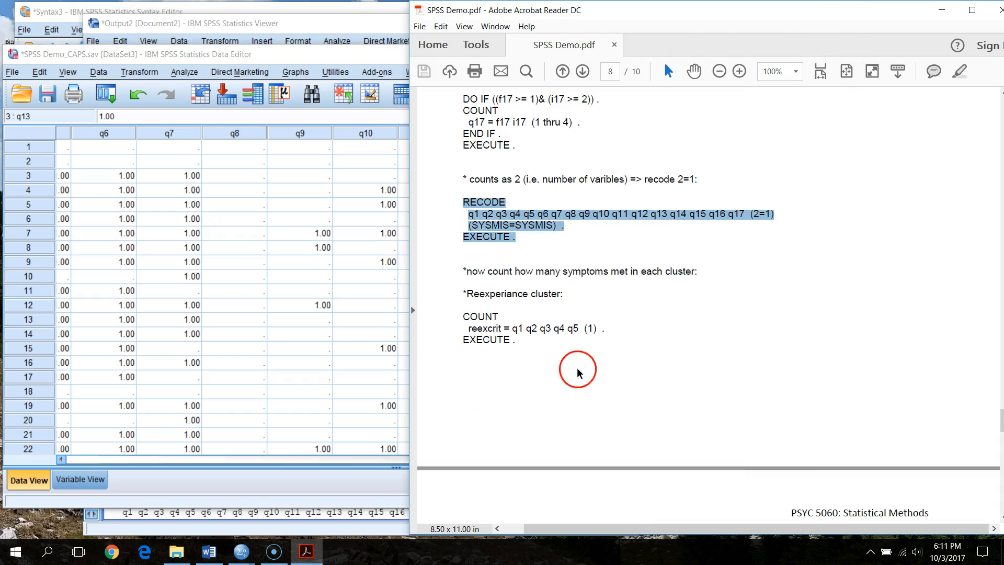
pyautogui.scroll(-5, 544, 361)
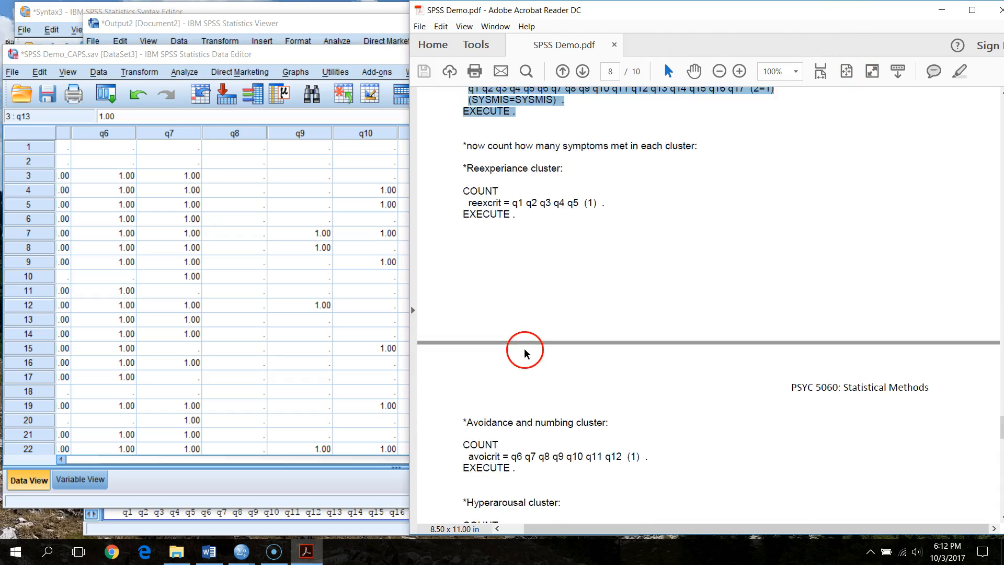
pyautogui.scroll(-1, 524, 347)
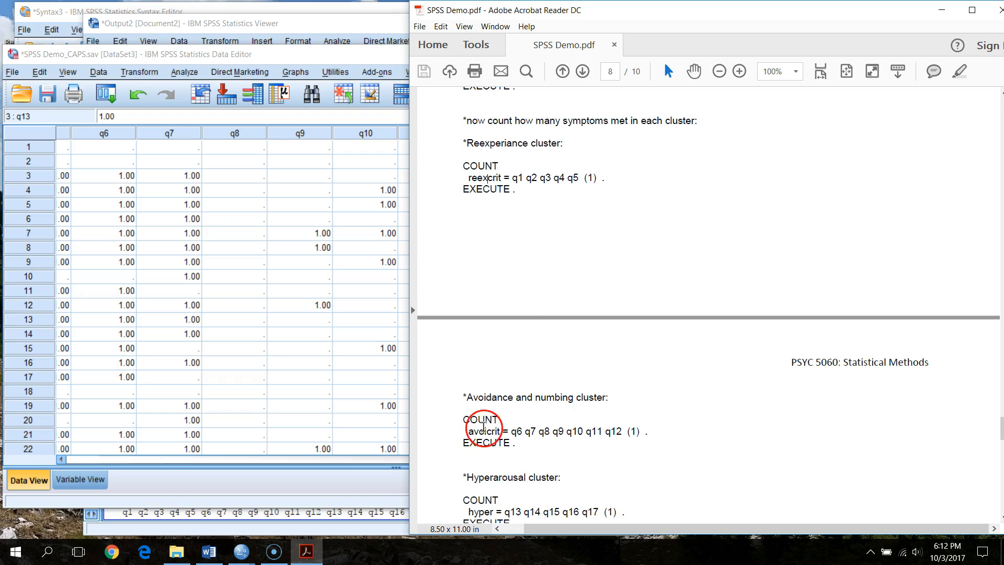
pyautogui.scroll(-3, 512, 468)
pyautogui.scroll(7, 494, 460)
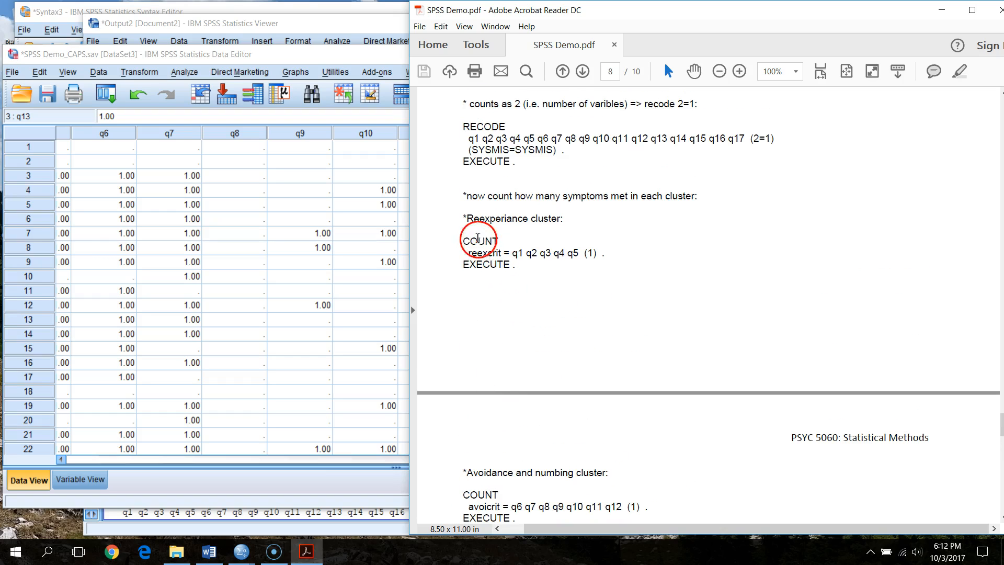
pyautogui.moveTo(462, 218); pyautogui.dragTo(580, 278)
pyautogui.hotkey('ctrl', 'c')
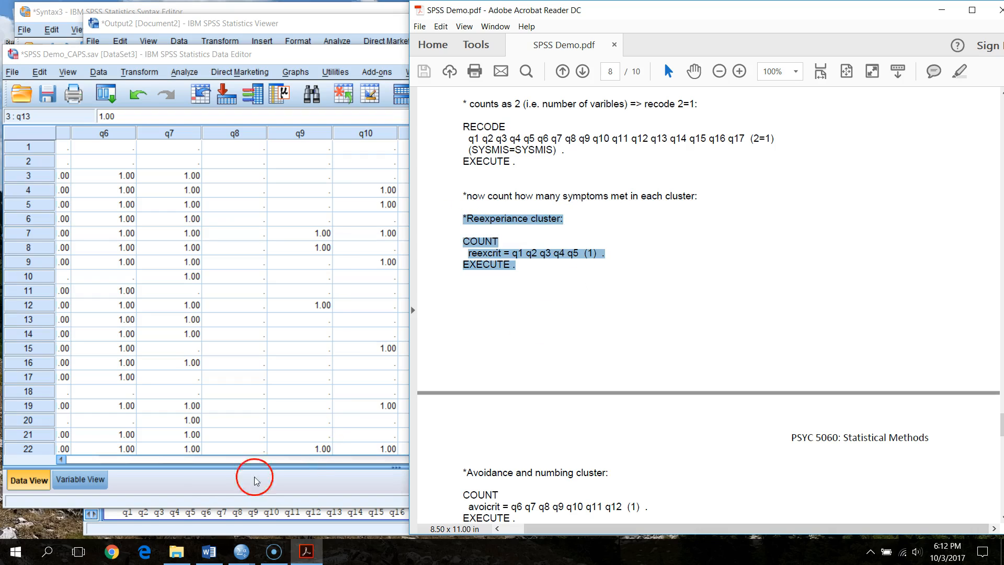
pyautogui.click(249, 12)
pyautogui.click(269, 408)
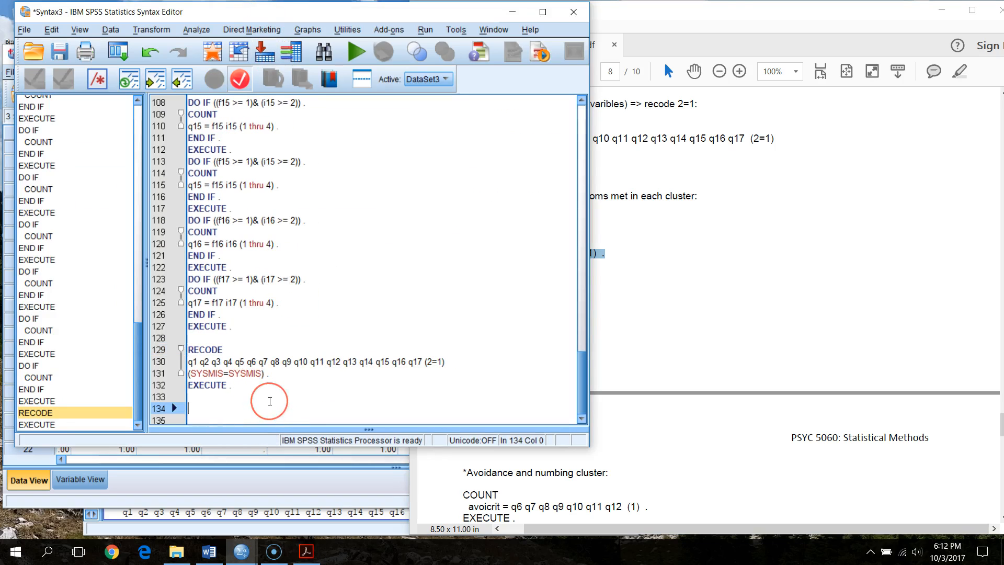
pyautogui.hotkey('ctrl', 'v')
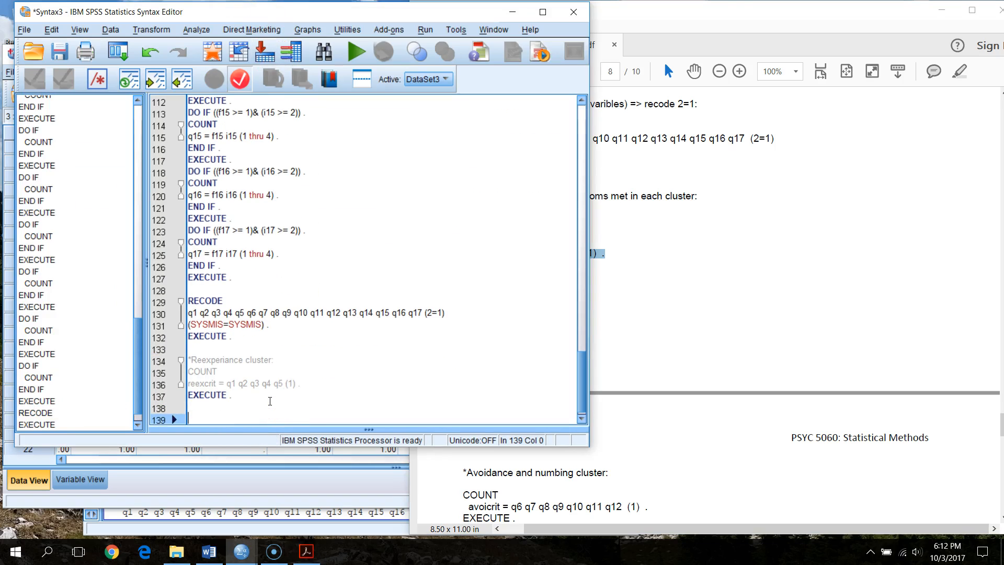
pyautogui.click(278, 360)
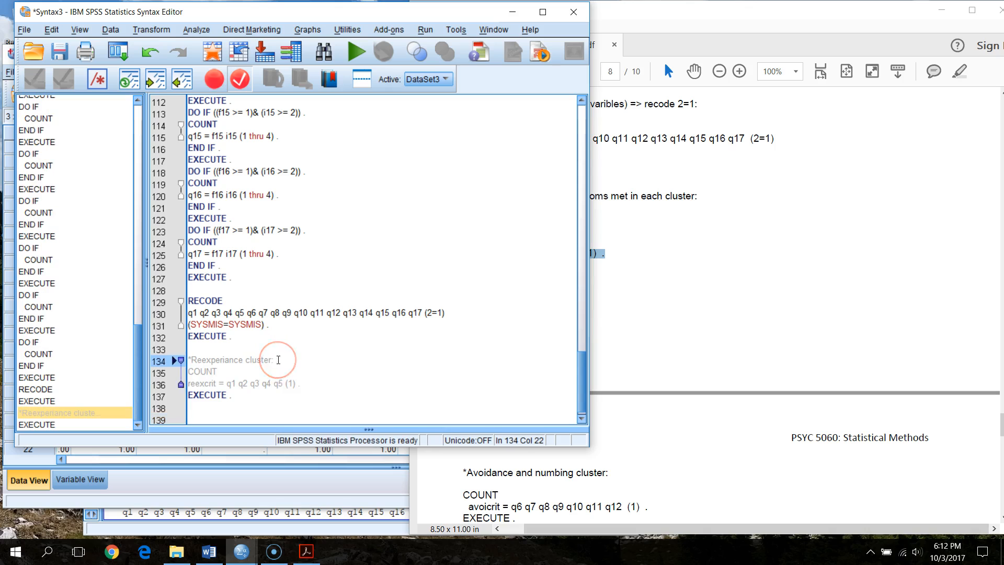
pyautogui.press('Return')
# Copy the Avoidance and numbing (avoicrit) and Hyperarousal (hyper) COUNT blocks from the PDF to the end of the syntax
pyautogui.click(654, 172)
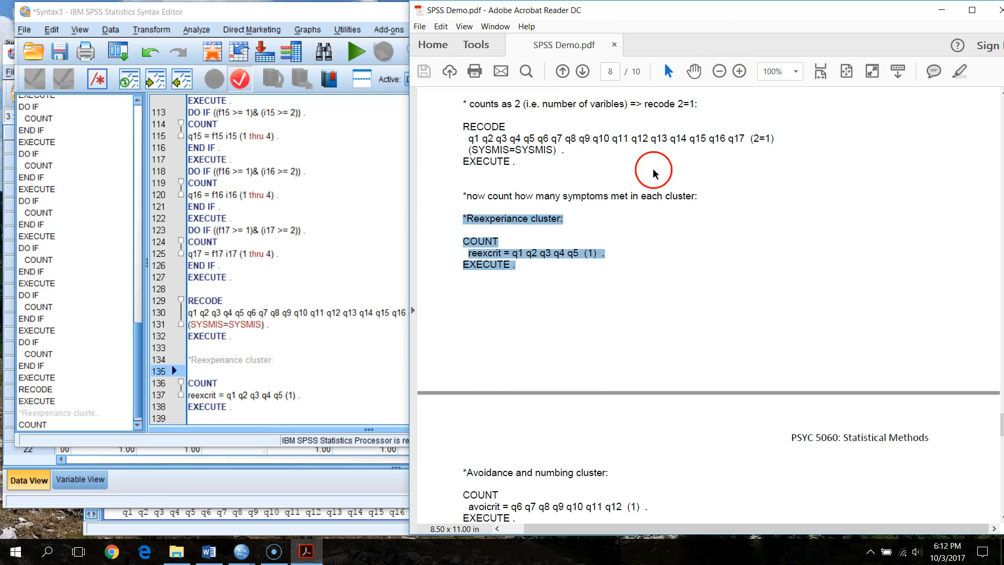
pyautogui.scroll(-5, 654, 173)
pyautogui.moveTo(463, 196); pyautogui.dragTo(624, 317)
pyautogui.moveTo(552, 332); pyautogui.dragTo(532, 336)
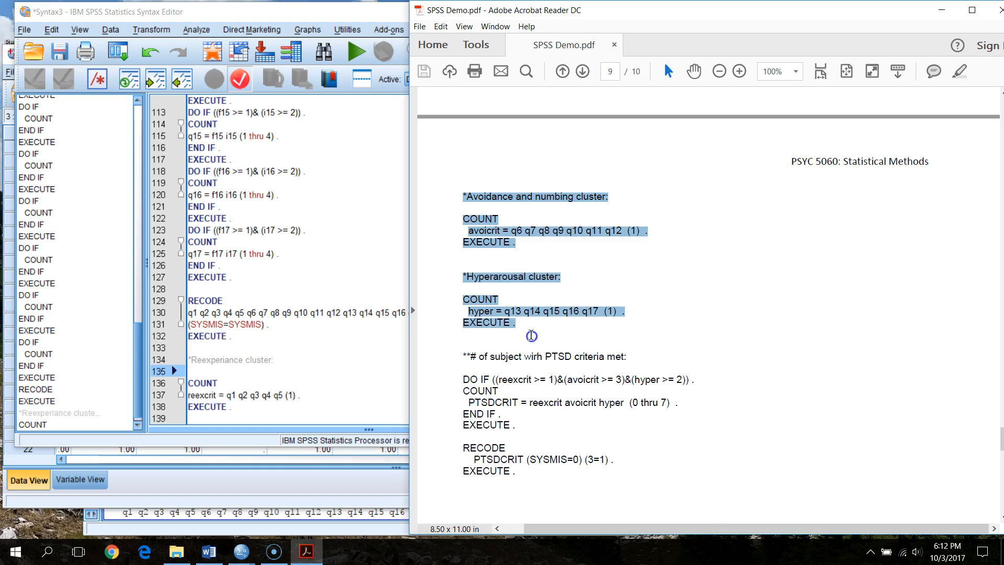
pyautogui.hotkey('ctrl', 'c')
pyautogui.click(330, 416)
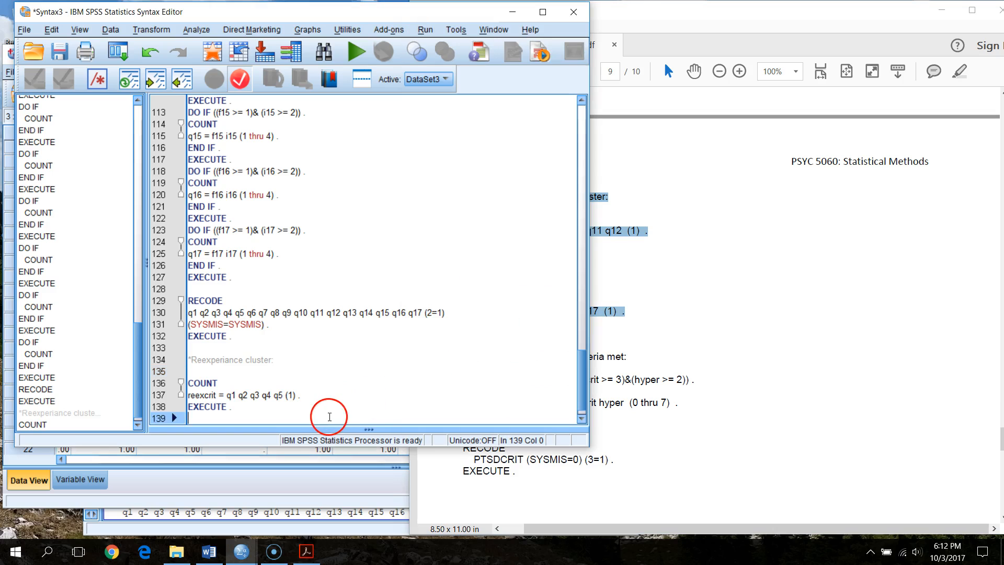
pyautogui.hotkey('ctrl', 'v')
pyautogui.press('Return')
pyautogui.press('Return')
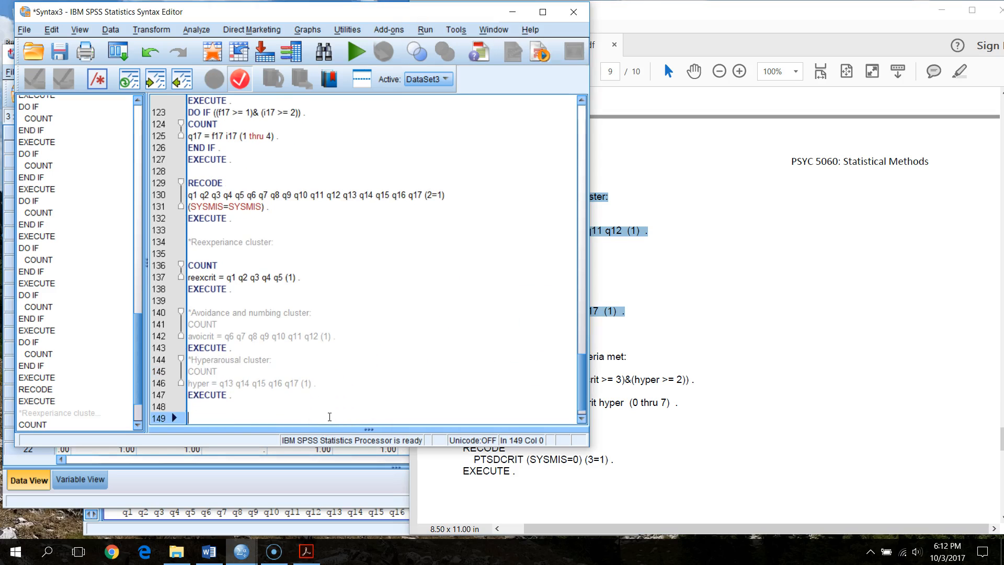
# Insert blank lines after the Avoidance and numbing and Hyperarousal comments and between the two blocks so their COUNT commands are recognised
pyautogui.click(328, 313)
pyautogui.press('Return')
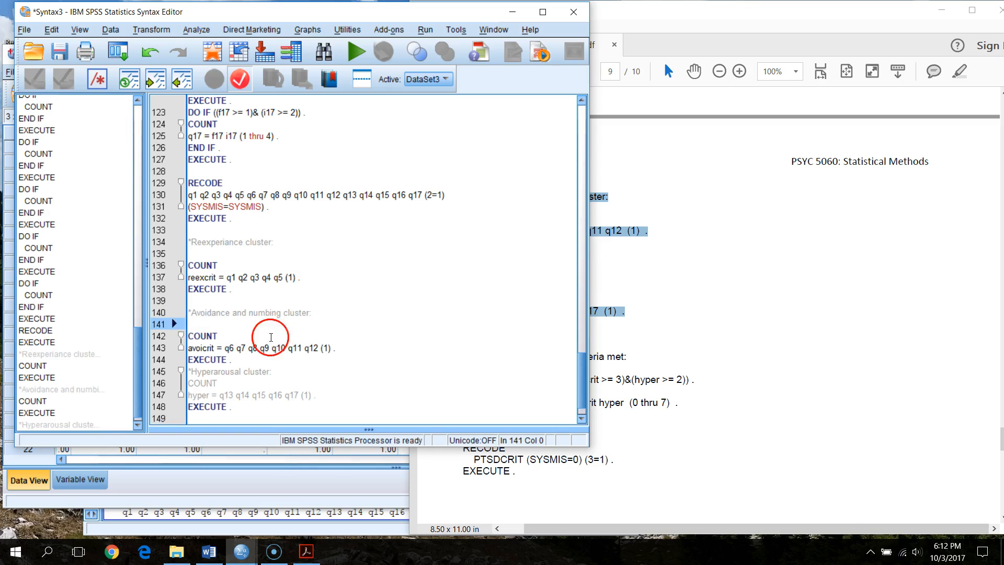
pyautogui.click(245, 360)
pyautogui.press('Return')
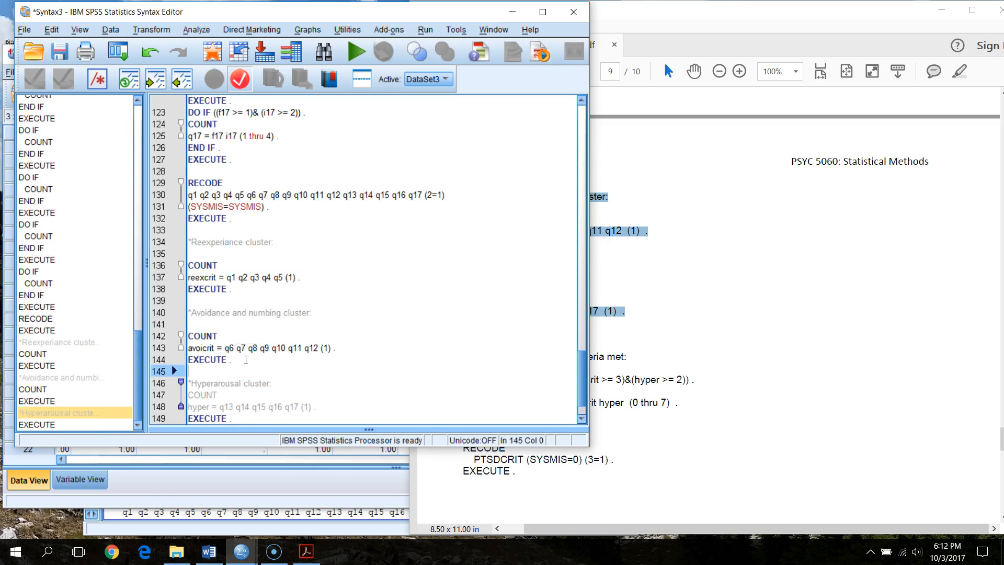
pyautogui.scroll(-1, 310, 374)
pyautogui.click(278, 339)
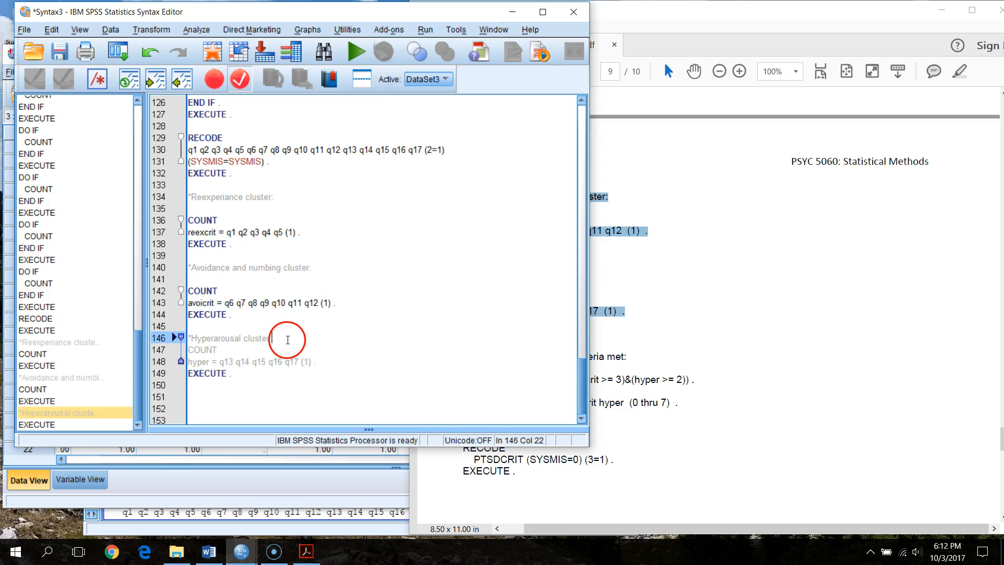
pyautogui.press('Return')
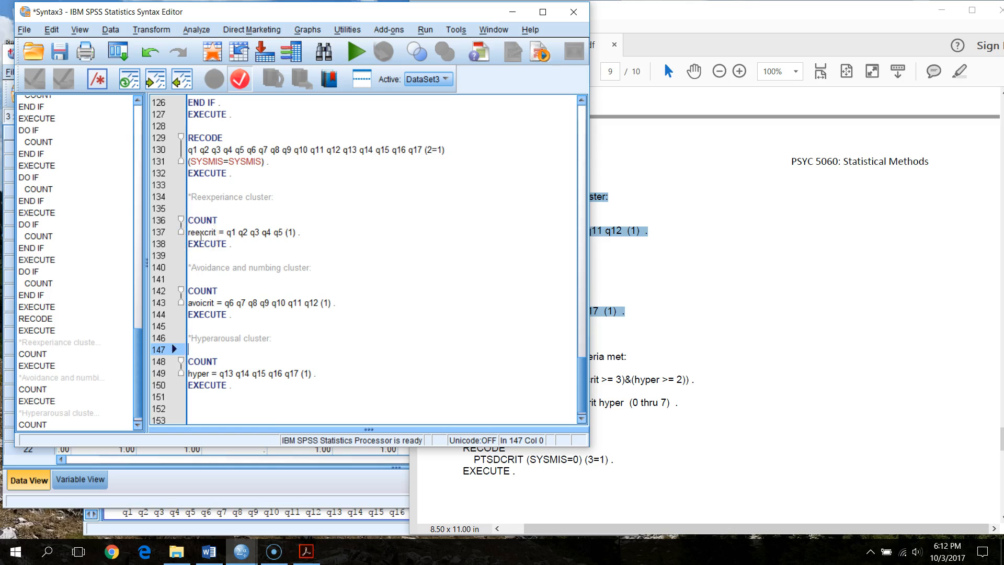
# Check the reexcrit, avoicrit and hyper COUNT blocks and run all three together
pyautogui.click(204, 232)
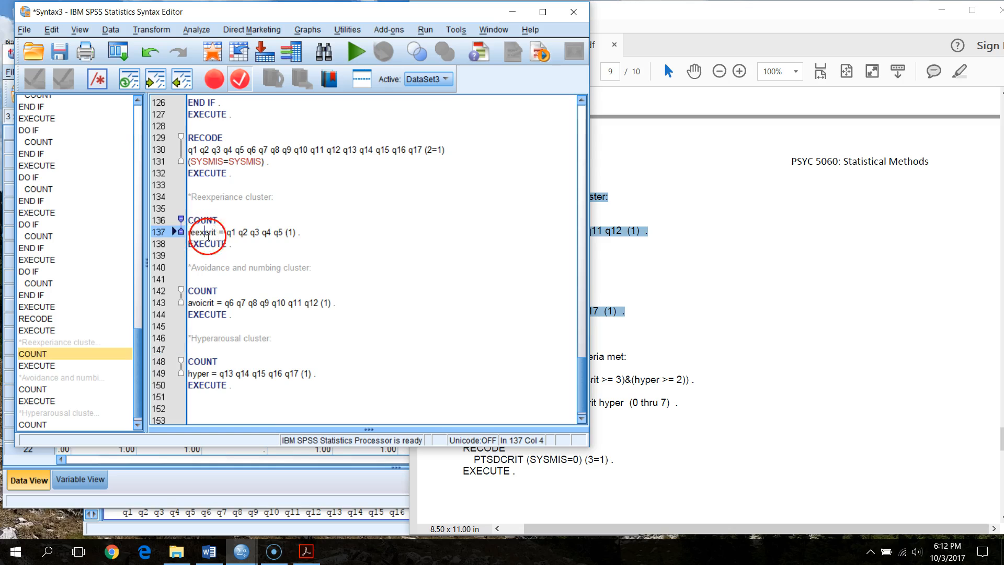
pyautogui.click(198, 304)
pyautogui.click(195, 385)
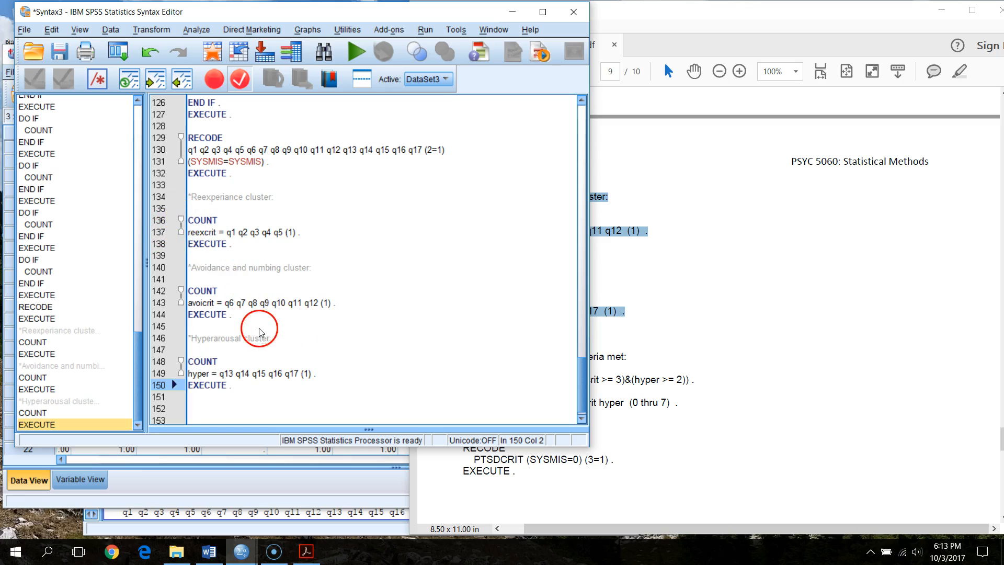
pyautogui.moveTo(188, 220); pyautogui.dragTo(329, 395)
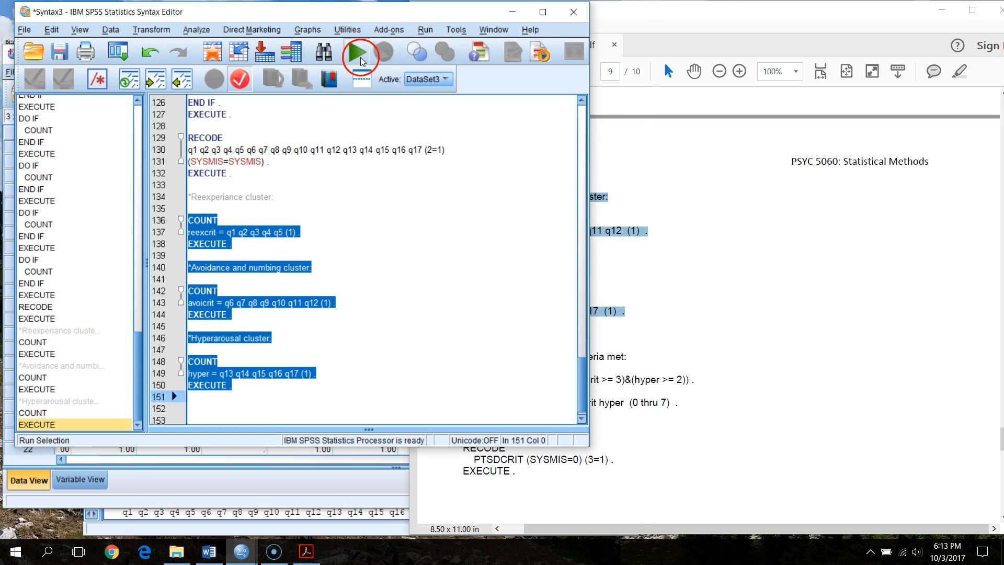
pyautogui.click(364, 53)
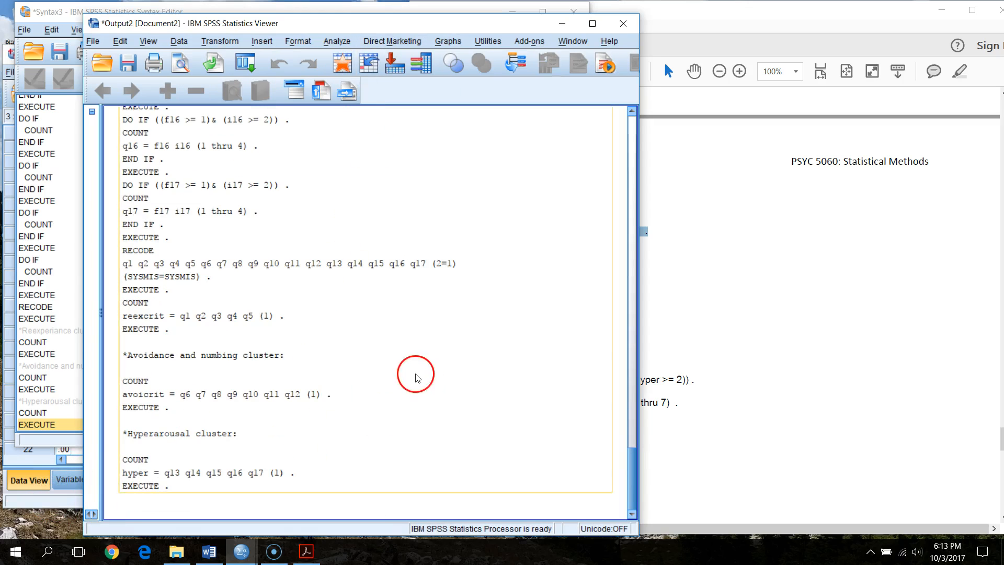
# Switch to the data set and examine the new reexcrit, avoicrit and hyper columns for cases 3 and 4
pyautogui.click(79, 485)
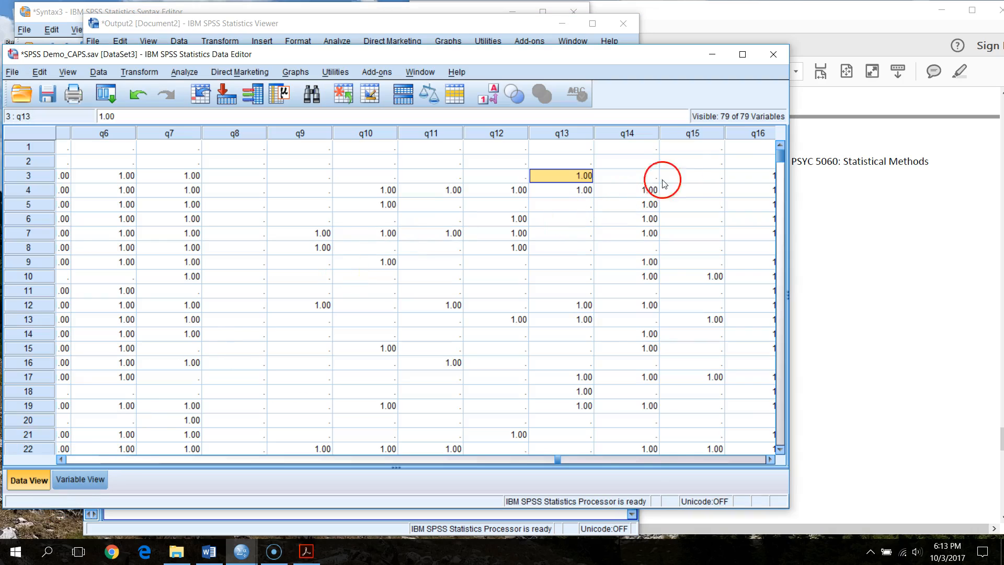
pyautogui.click(699, 151)
pyautogui.press('End')
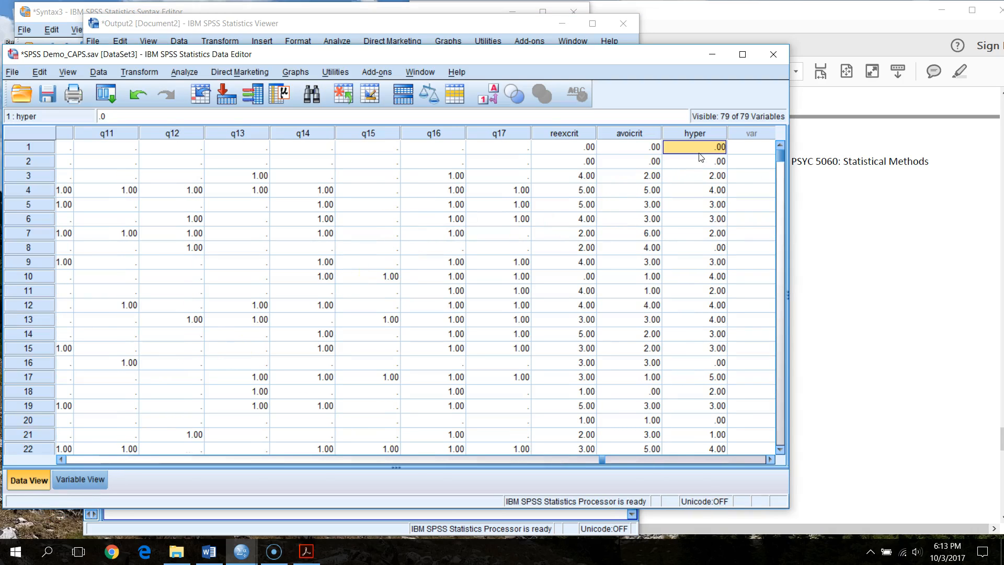
pyautogui.click(654, 219)
pyautogui.click(579, 176)
pyautogui.click(650, 182)
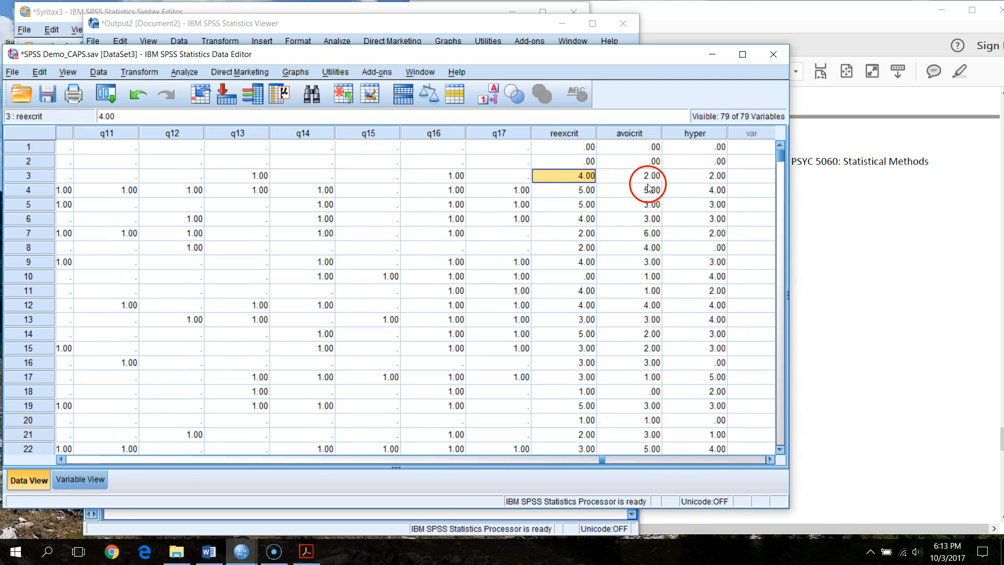
pyautogui.click(703, 183)
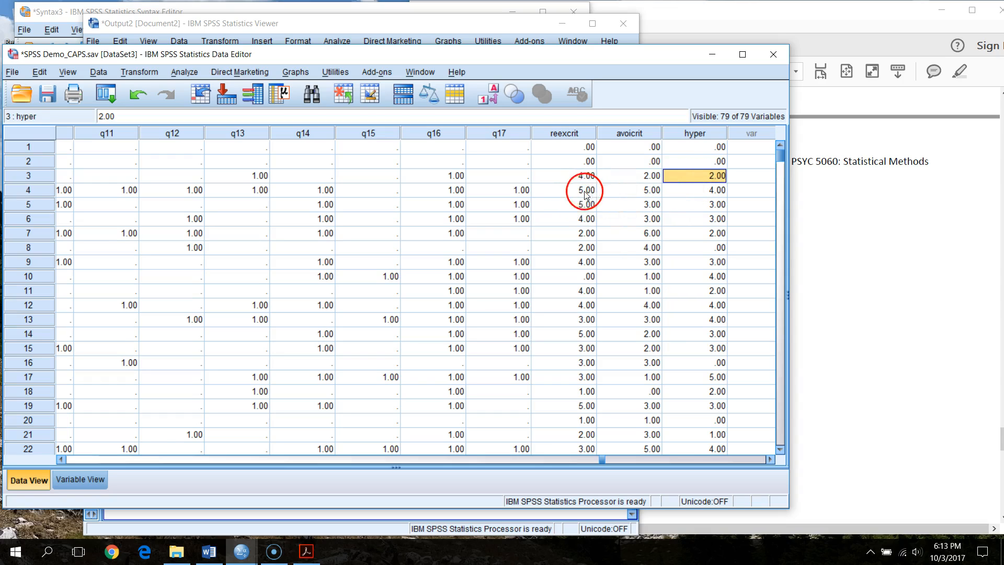
pyautogui.click(588, 191)
pyautogui.click(651, 192)
pyautogui.click(701, 190)
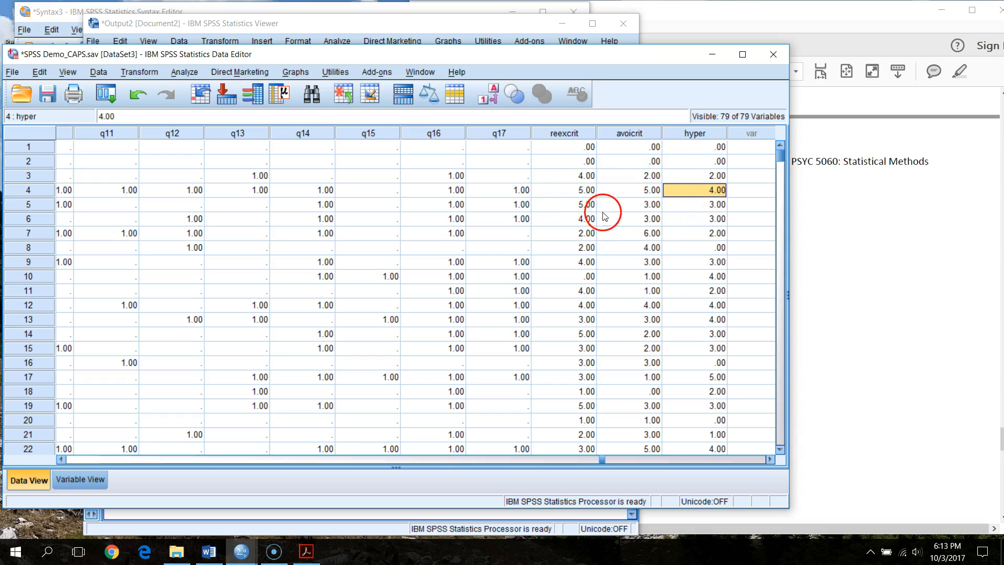
# Compare case 3 with case 4 across the three cluster counts against the PTSD criteria
pyautogui.click(590, 176)
pyautogui.click(639, 177)
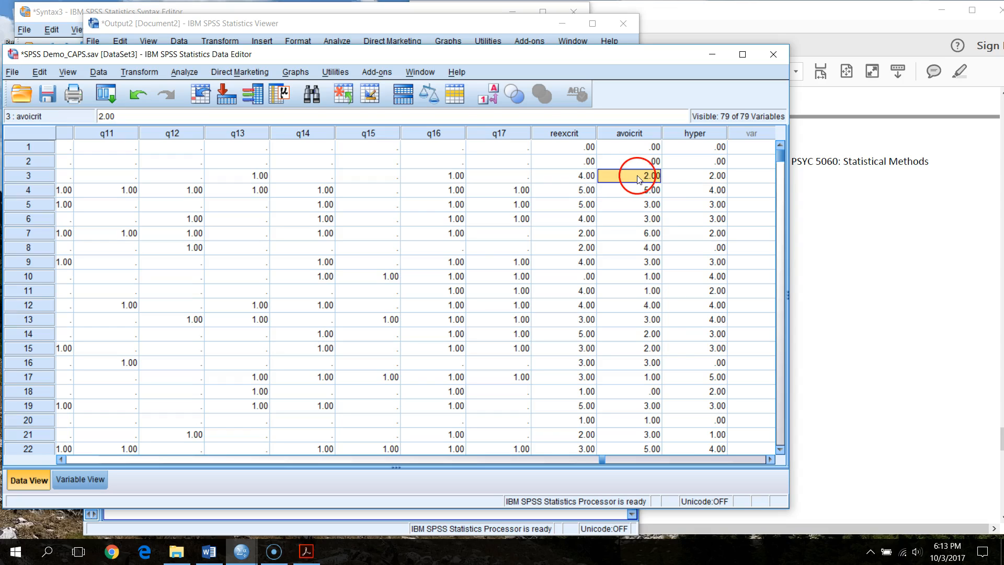
pyautogui.click(699, 179)
pyautogui.click(588, 192)
pyautogui.click(635, 194)
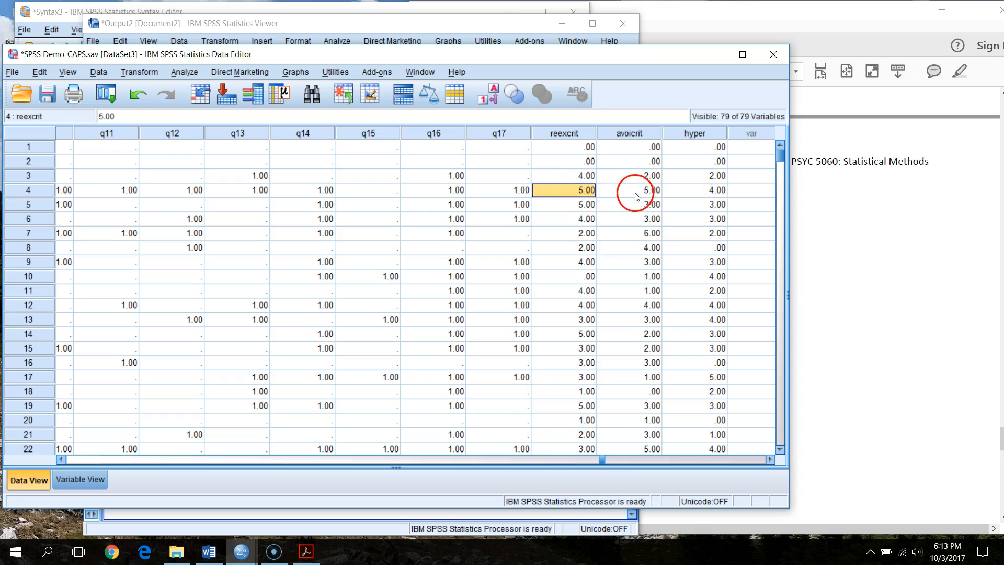
pyautogui.click(702, 191)
pyautogui.click(580, 177)
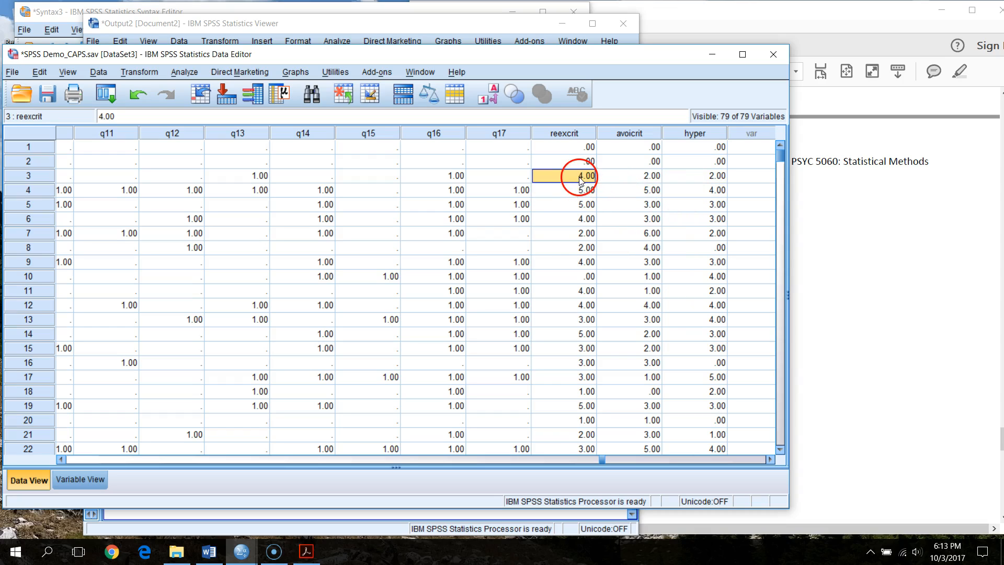
pyautogui.click(635, 179)
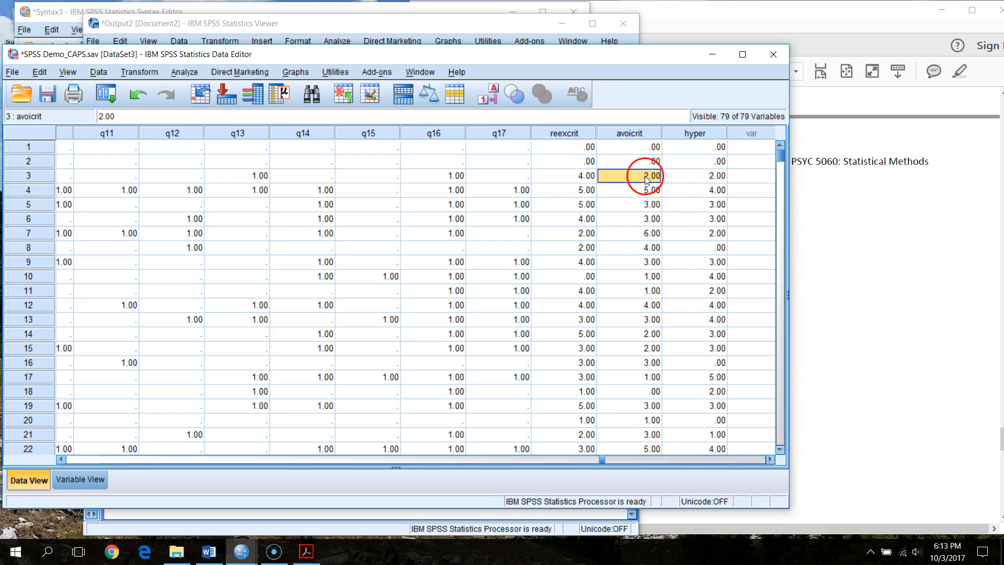
# Check the hyper count for case 3 and the three cluster counts for case 10 against the PTSD criteria
pyautogui.click(703, 180)
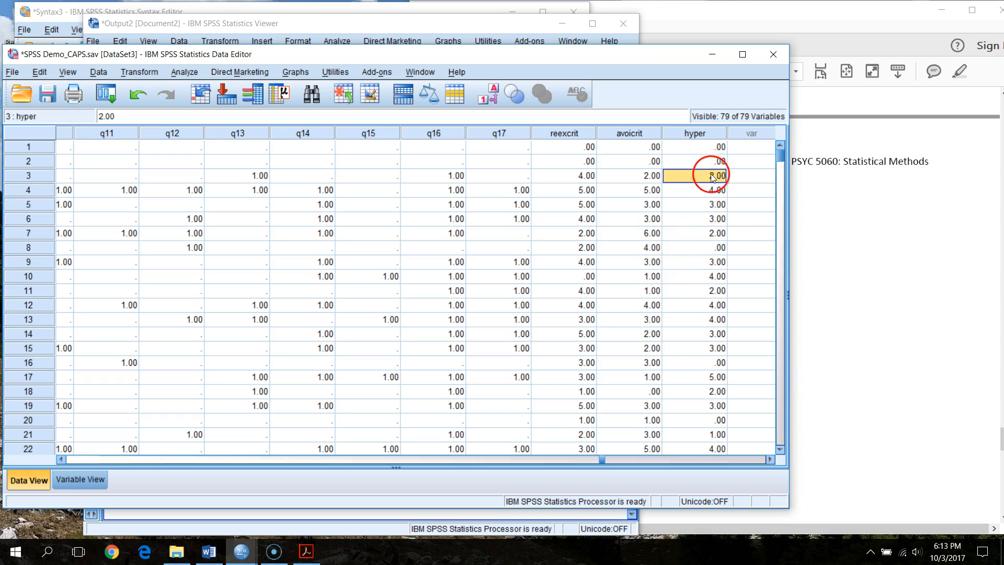
pyautogui.click(591, 279)
pyautogui.click(650, 280)
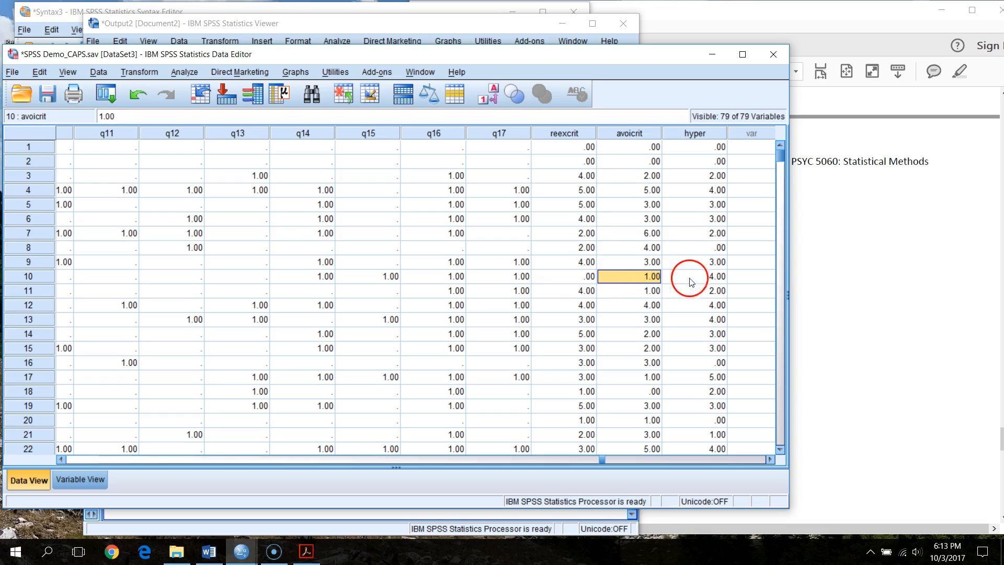
pyautogui.click(721, 278)
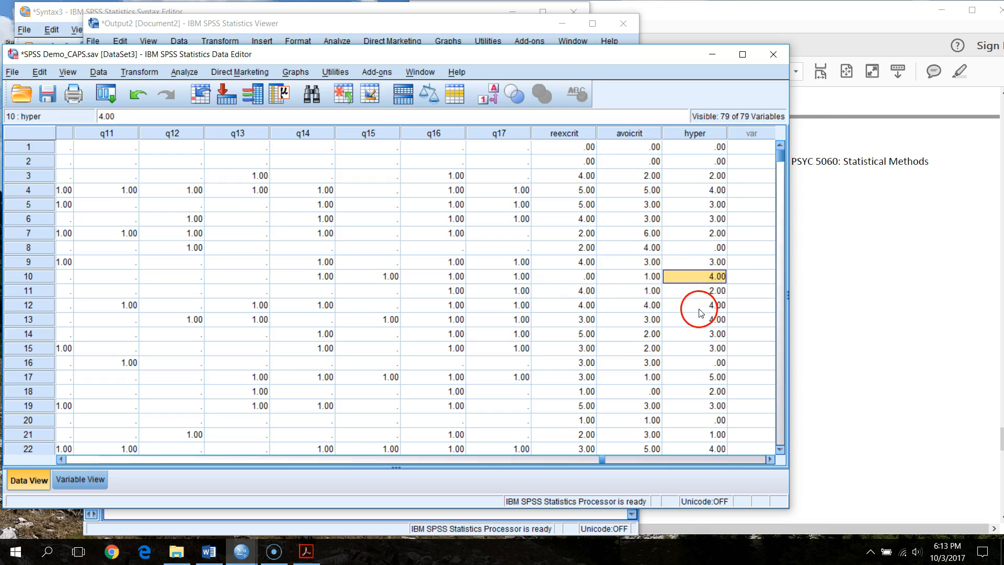
# Switch to the SPSS Demo PDF and study the PTSDCRIT DO IF and RECODE syntax for subjects meeting PTSD criteria
pyautogui.click(823, 29)
pyautogui.scroll(-3, 617, 431)
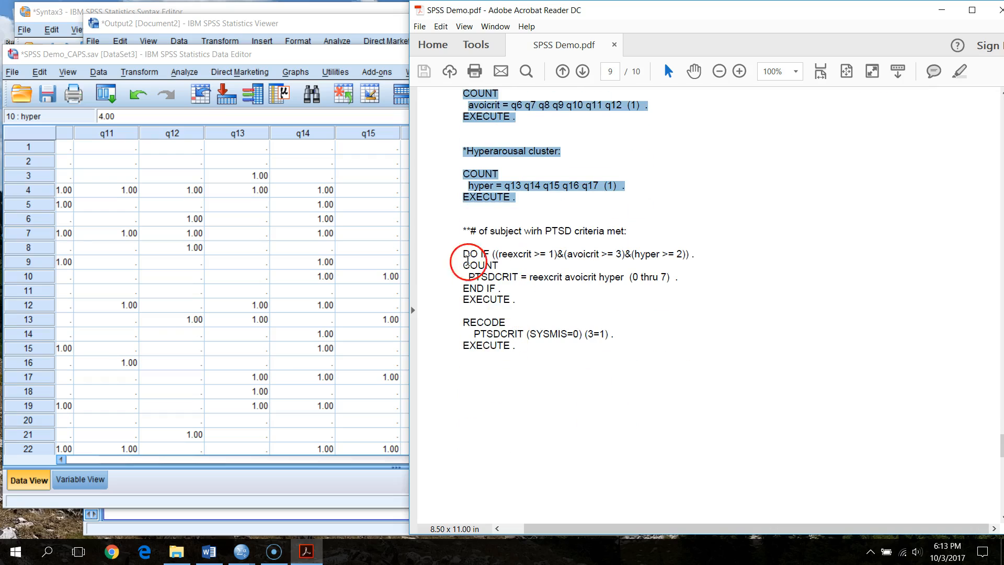
pyautogui.moveTo(461, 255); pyautogui.dragTo(630, 360)
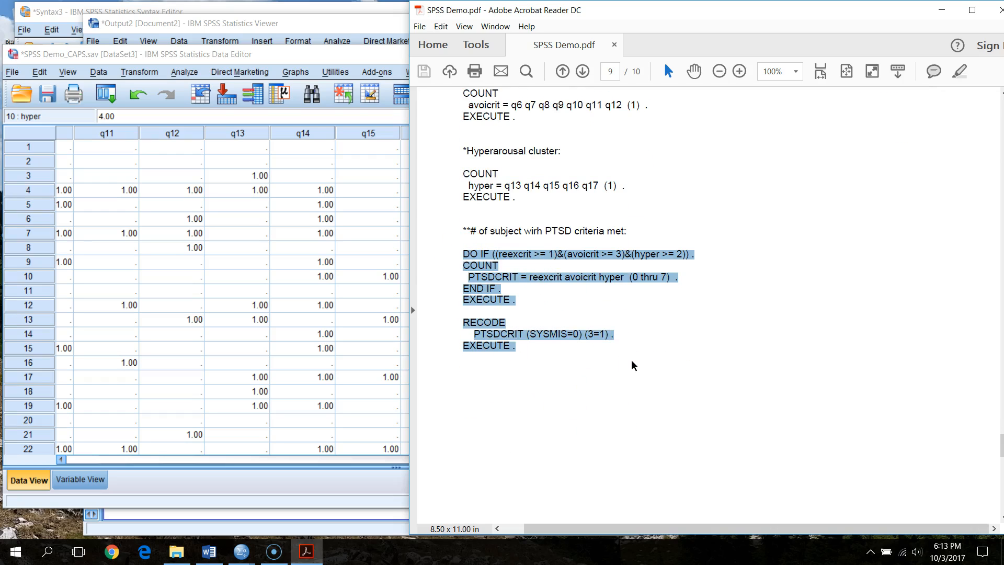
pyautogui.click(528, 379)
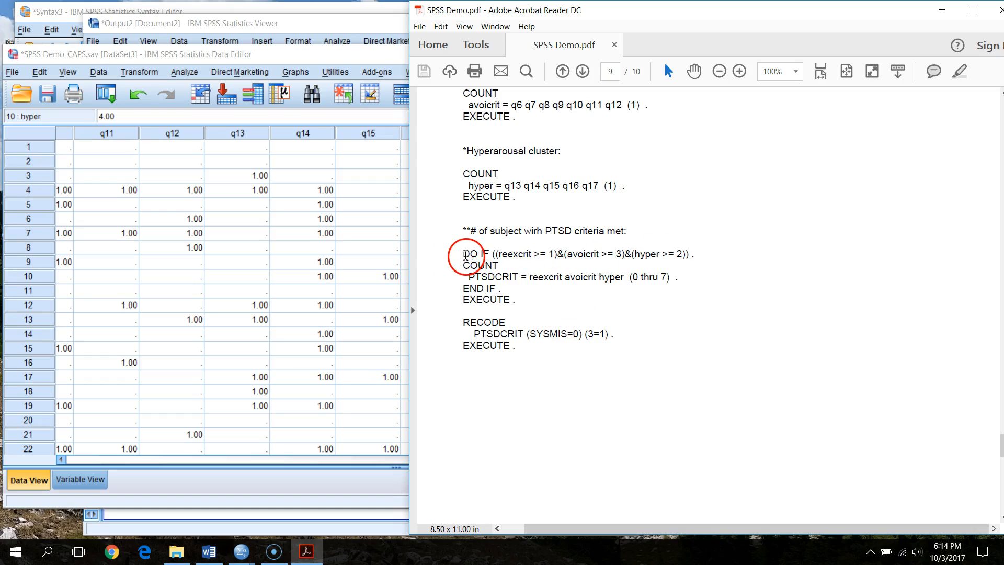
pyautogui.moveTo(465, 255); pyautogui.dragTo(521, 255)
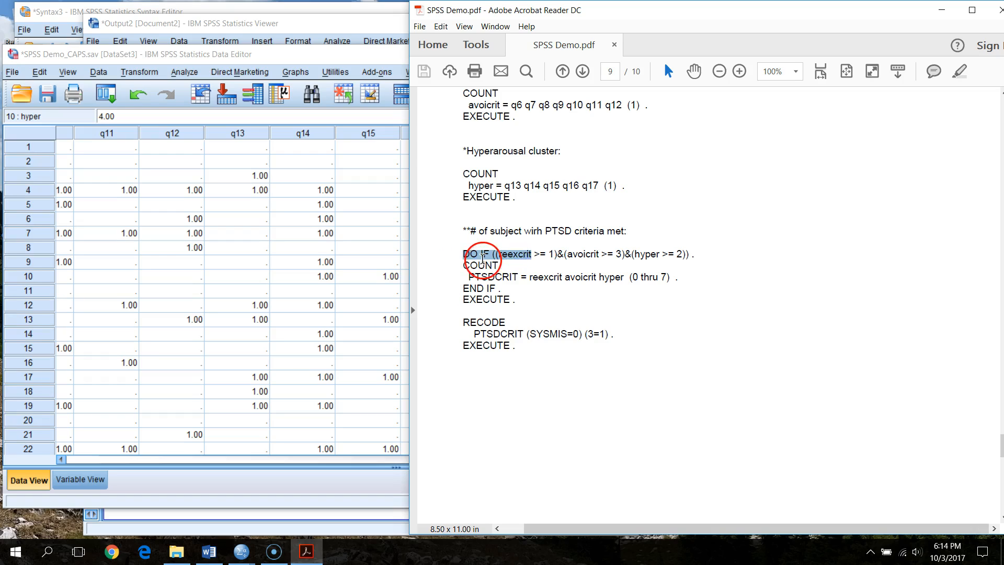
pyautogui.click(503, 266)
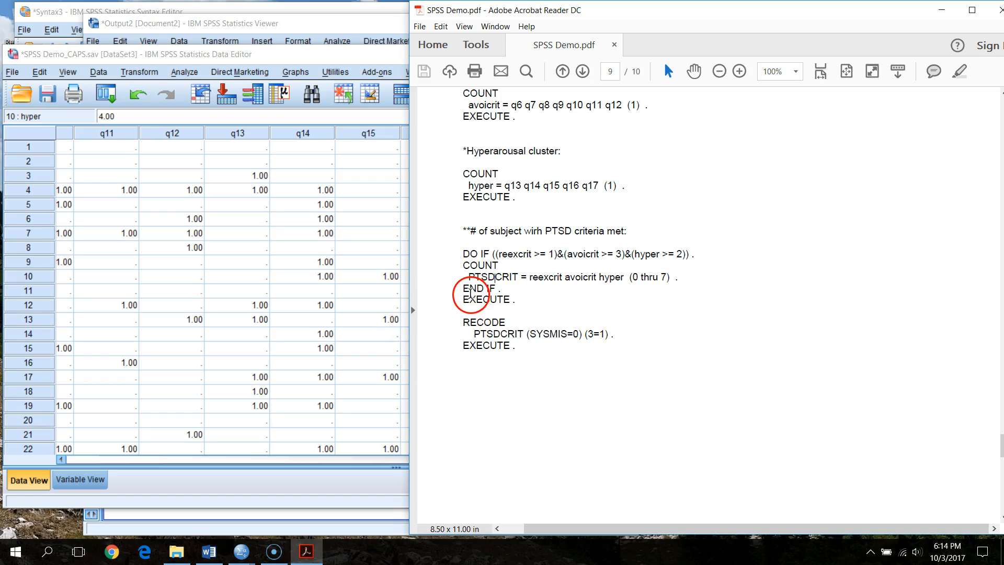
# Copy the PTSDCRIT DO IF and RECODE blocks from the PDF into the syntax file below the hyper COUNT block
pyautogui.moveTo(458, 251); pyautogui.dragTo(564, 317)
pyautogui.hotkey('ctrl', 'c')
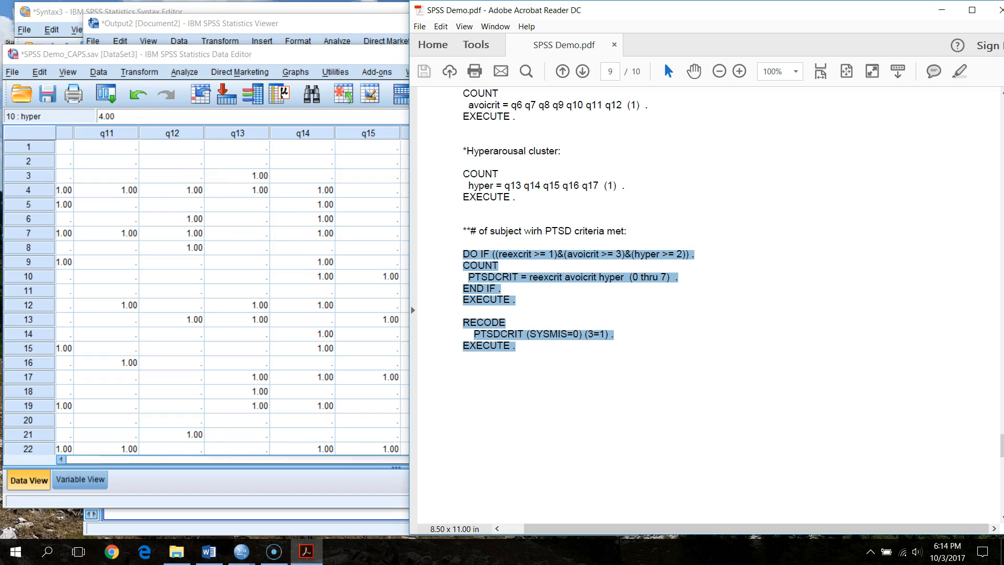
pyautogui.click(224, 12)
pyautogui.scroll(-1, 301, 381)
pyautogui.click(292, 381)
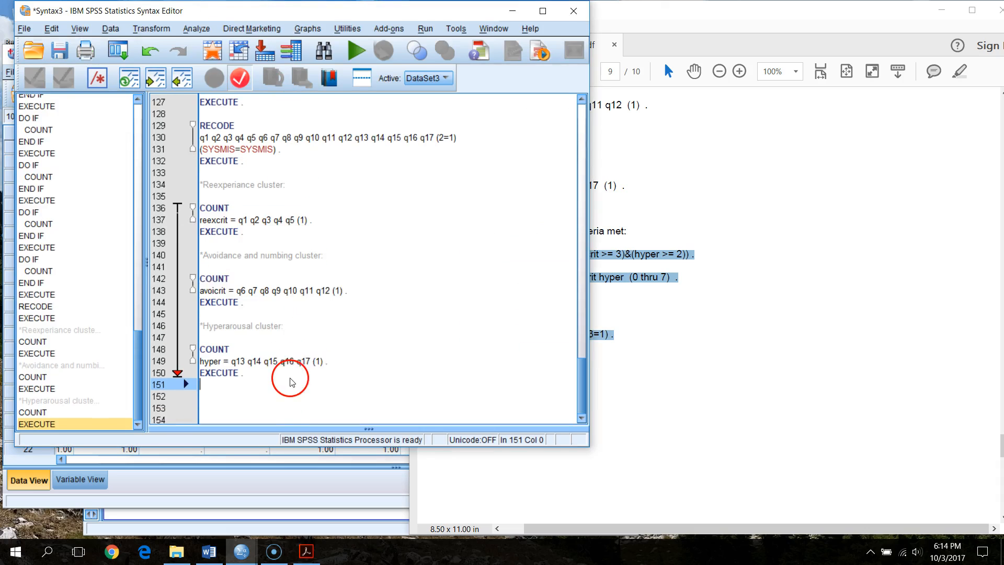
pyautogui.press('Return')
pyautogui.hotkey('ctrl', 'v')
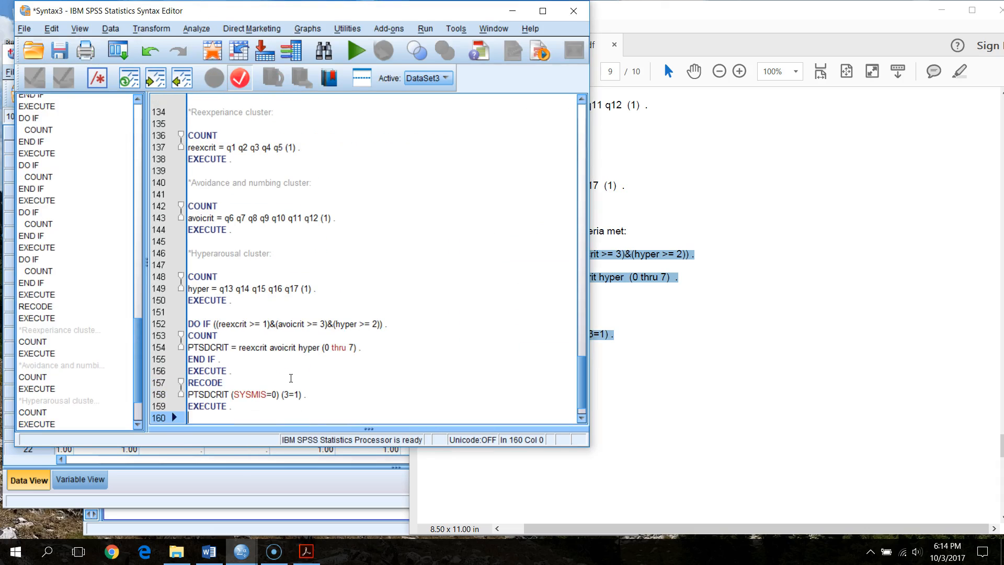
# Insert a blank line before the PTSDCRIT RECODE block and run only the DO IF block that computes PTSDCRIT
pyautogui.click(253, 369)
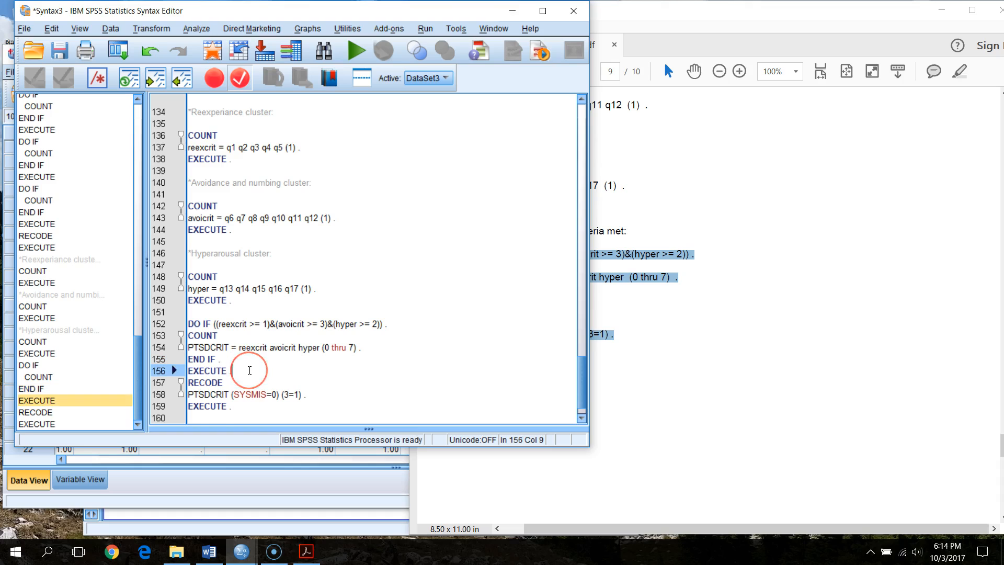
pyautogui.press('Return')
pyautogui.scroll(-2, 222, 348)
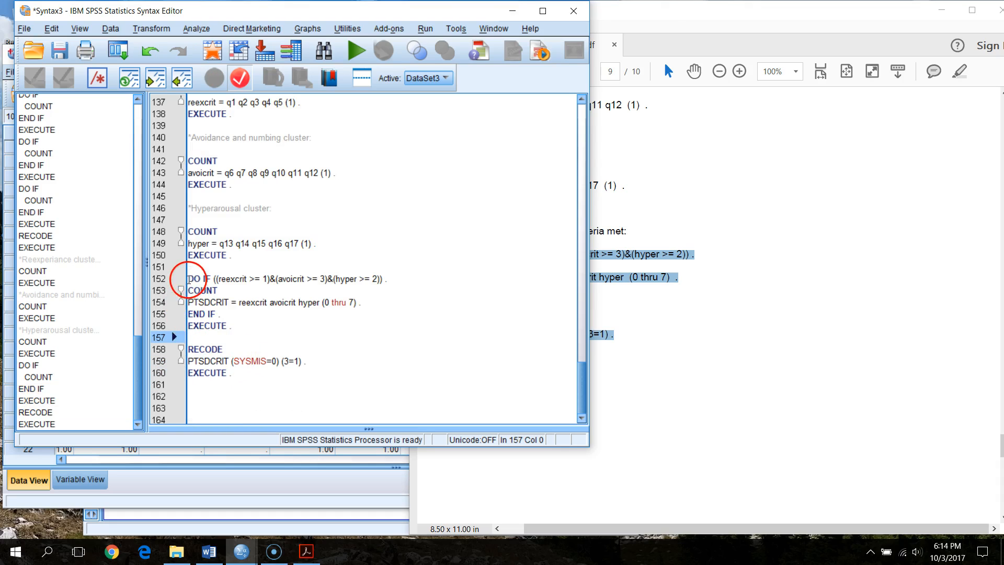
pyautogui.moveTo(188, 278); pyautogui.dragTo(276, 335)
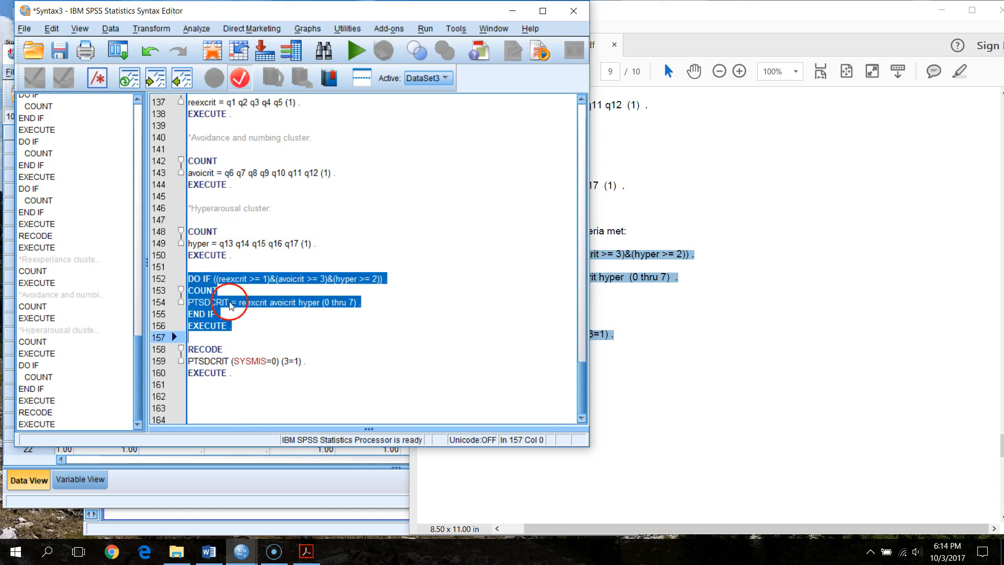
pyautogui.click(356, 51)
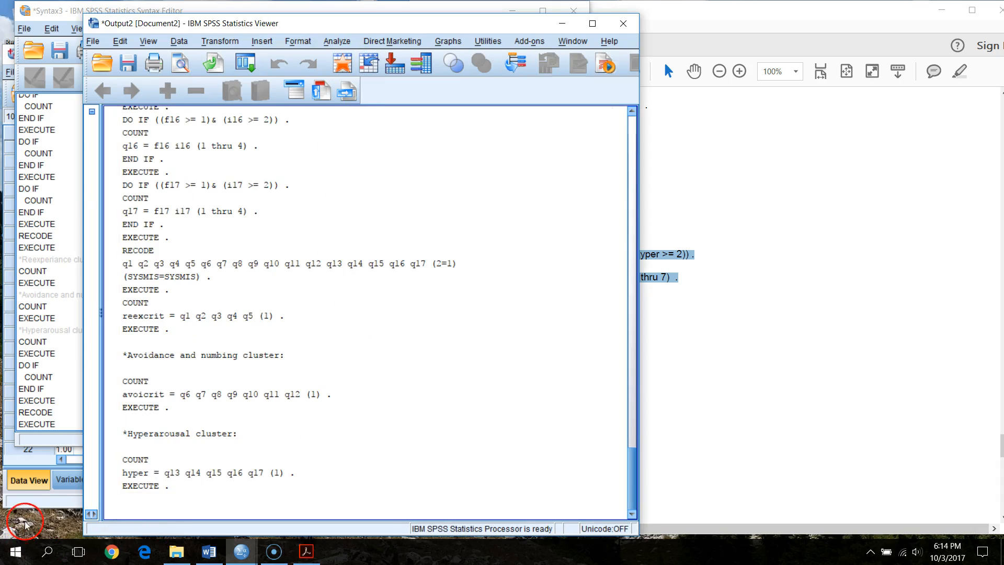
# Switch to the data set and compare case 3's reexcrit, avoicrit and hyper counts with its value in the new PTSDCRIT column
pyautogui.click(46, 502)
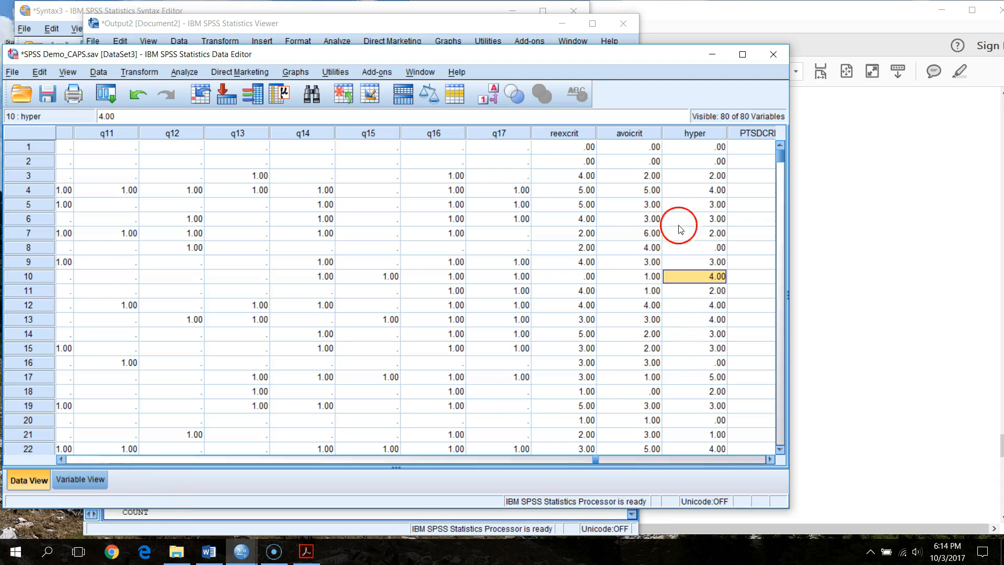
pyautogui.click(706, 178)
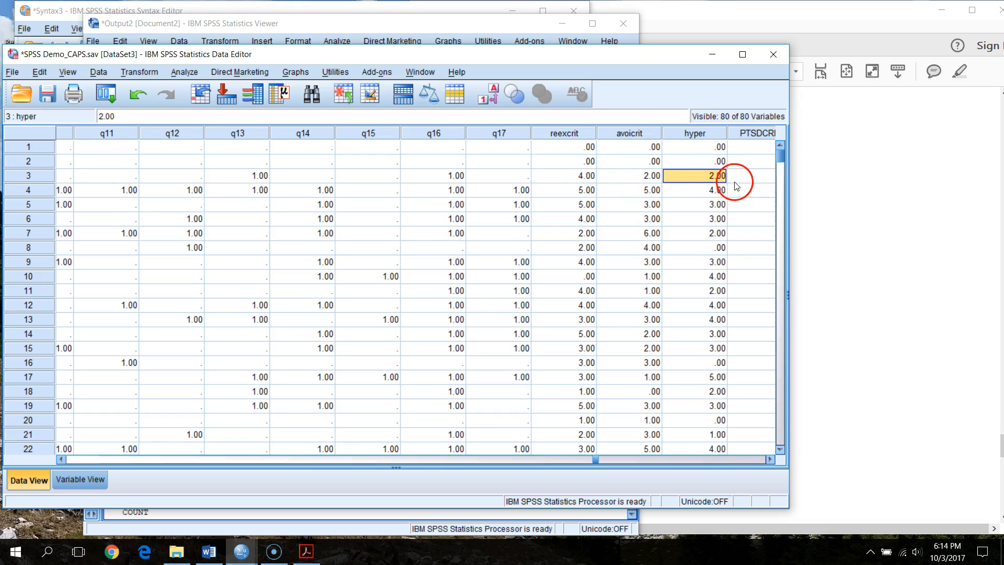
pyautogui.click(769, 459)
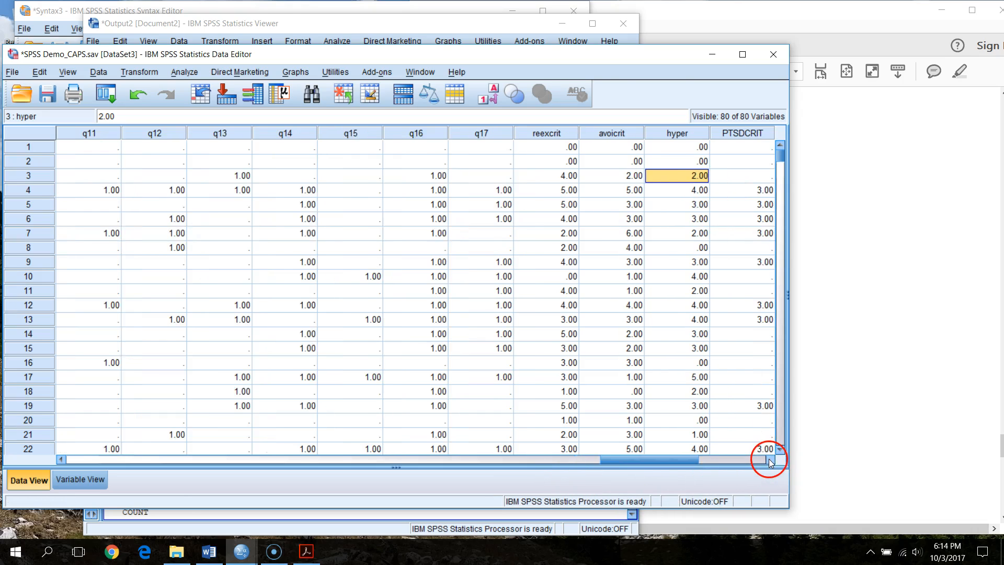
pyautogui.moveTo(668, 463); pyautogui.dragTo(650, 459)
pyautogui.click(544, 191)
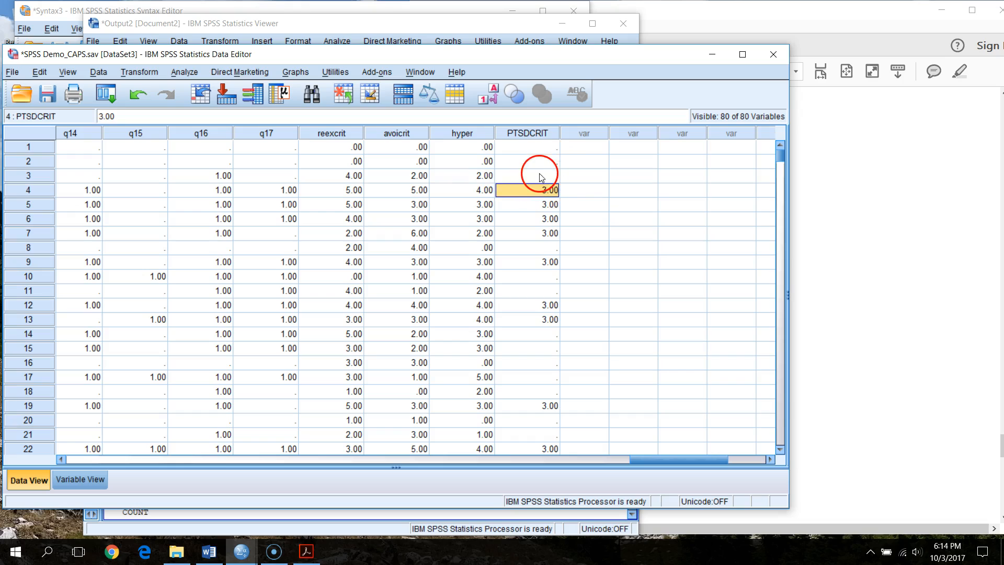
pyautogui.click(534, 175)
pyautogui.click(360, 178)
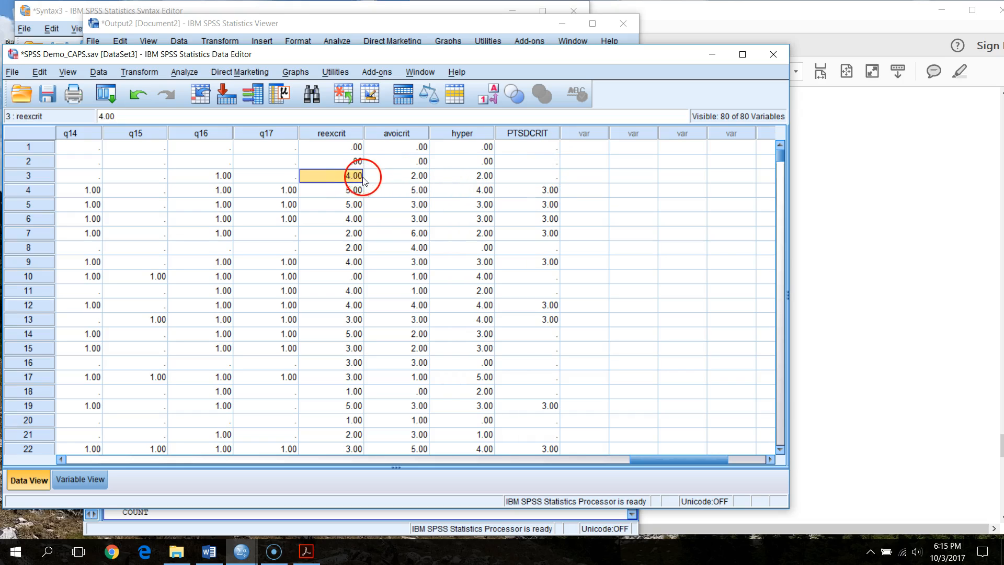
pyautogui.click(422, 178)
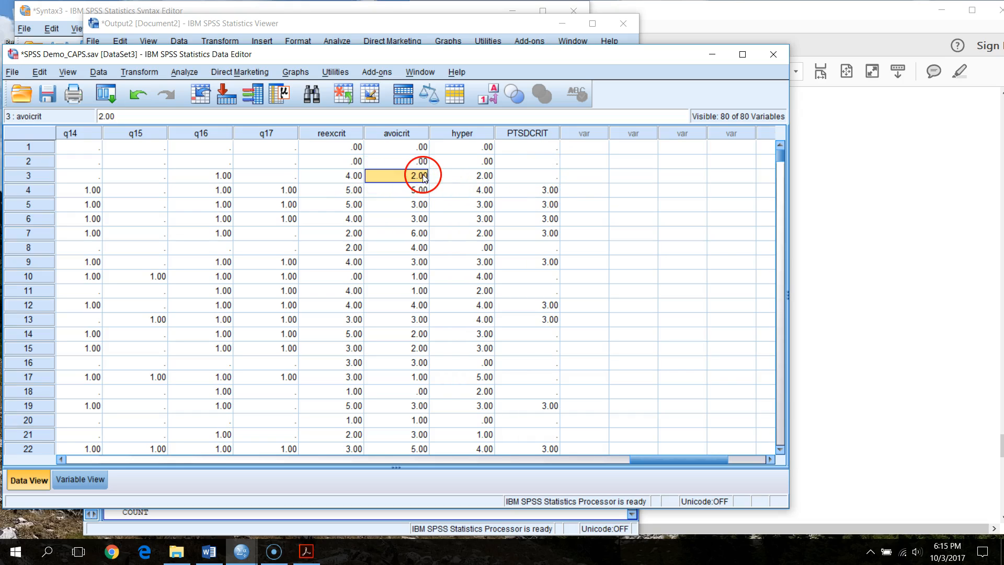
pyautogui.click(472, 176)
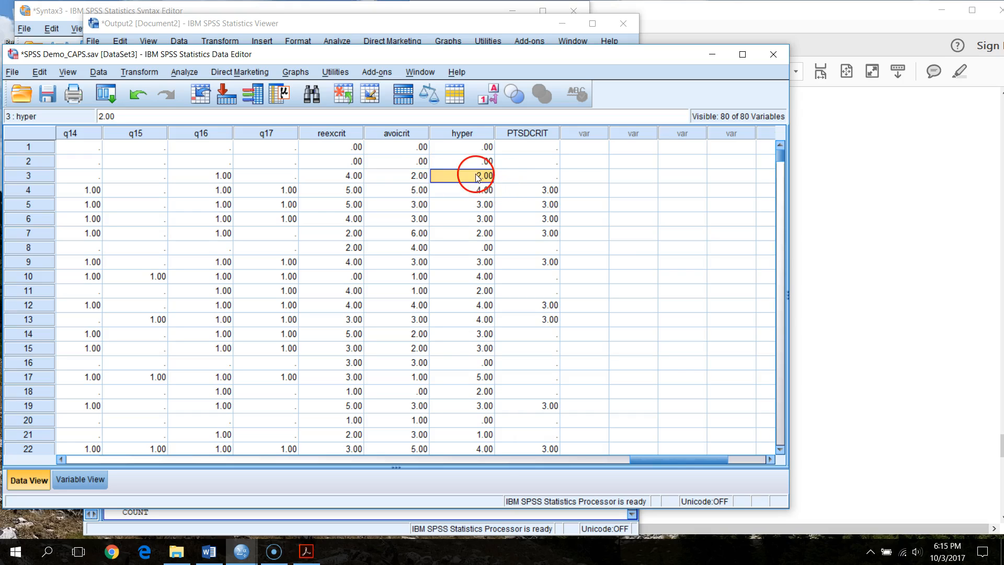
pyautogui.click(530, 178)
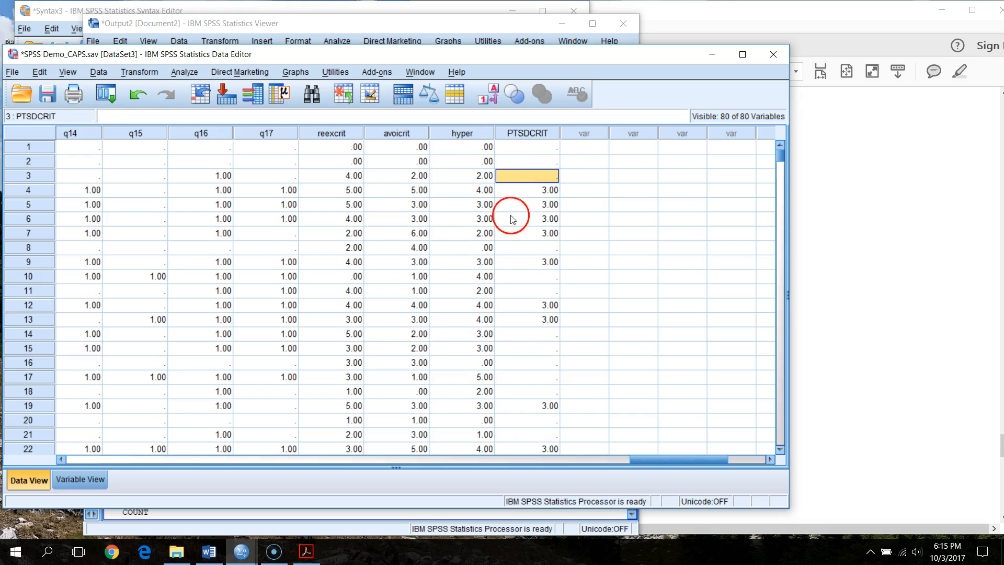
# Compare the three cluster counts of cases 4, 5 and 8 with the PTSDCRIT column
pyautogui.click(351, 193)
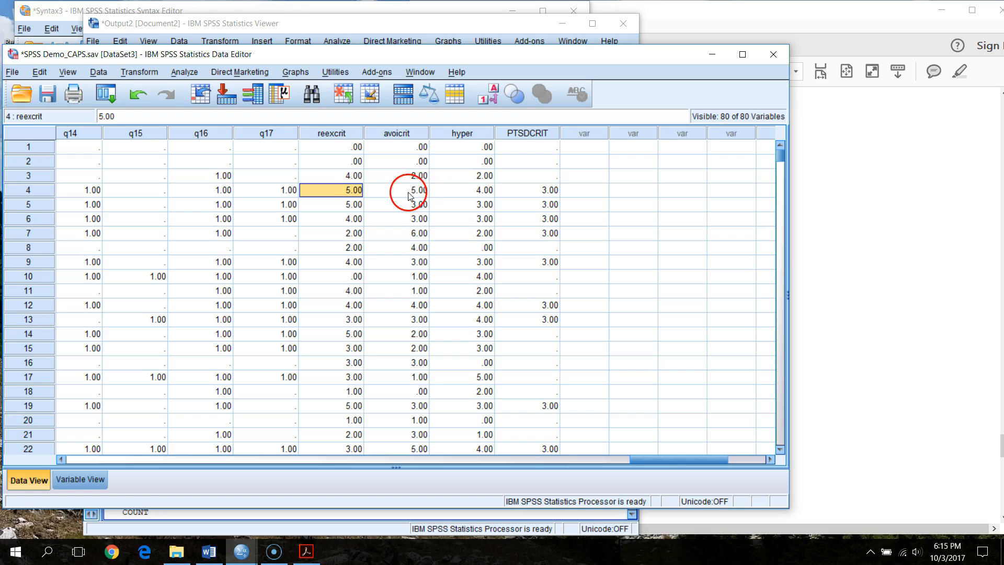
pyautogui.click(412, 192)
pyautogui.click(480, 192)
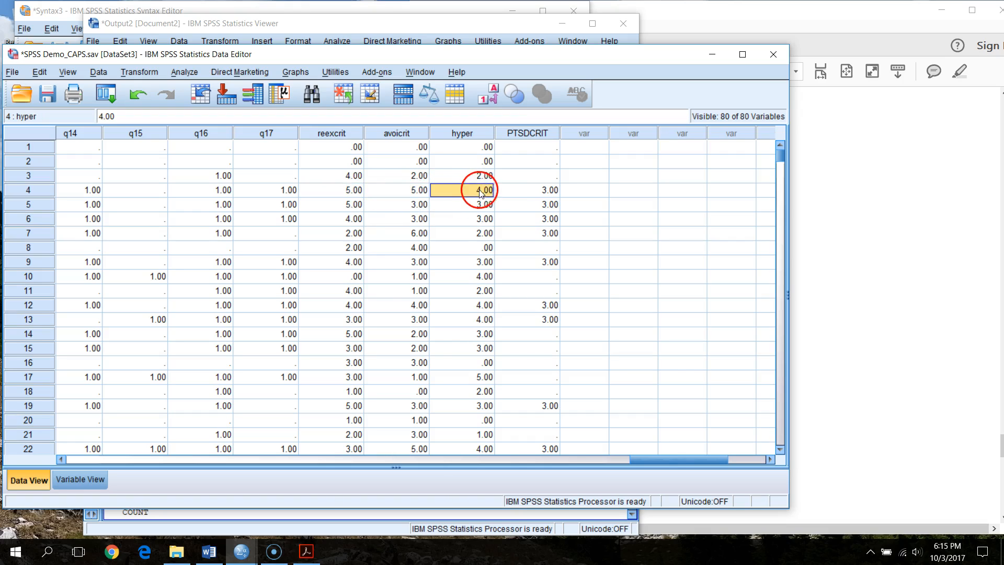
pyautogui.click(547, 193)
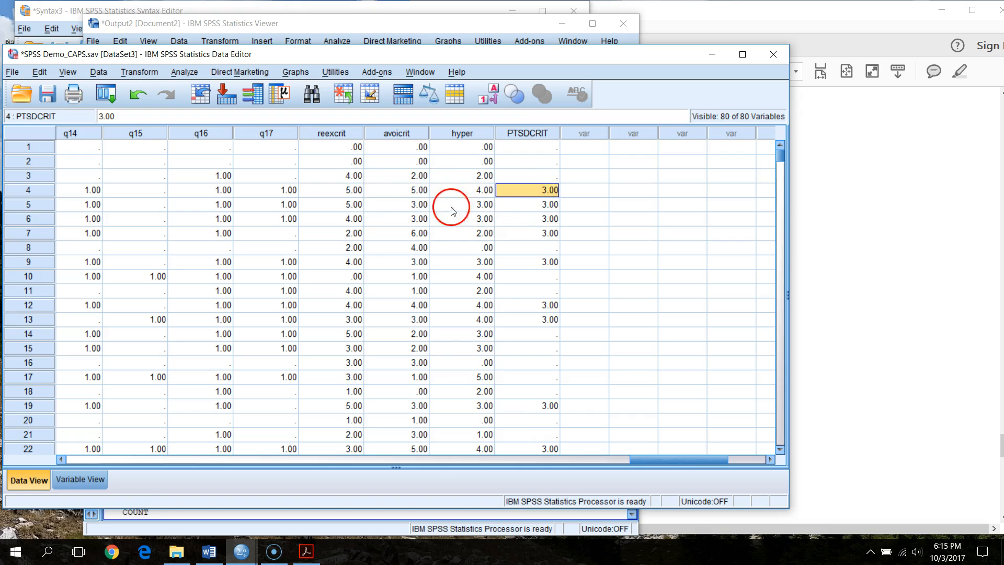
pyautogui.click(357, 205)
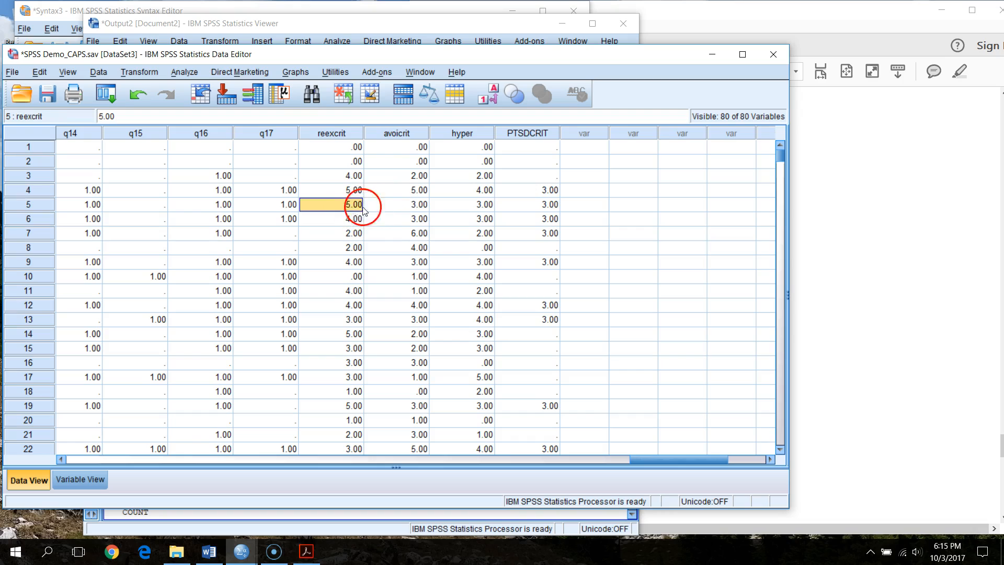
pyautogui.click(422, 206)
pyautogui.click(490, 207)
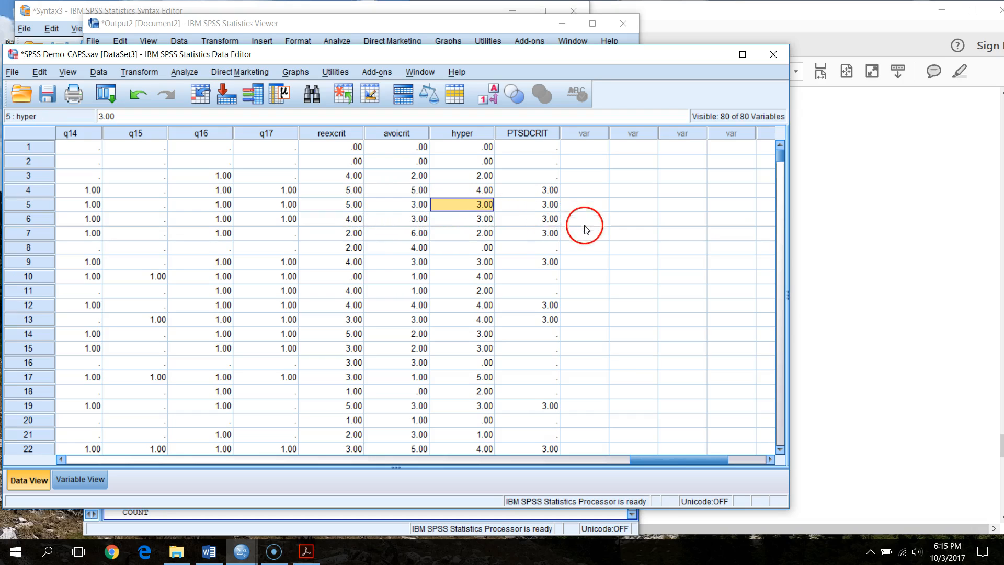
pyautogui.click(353, 250)
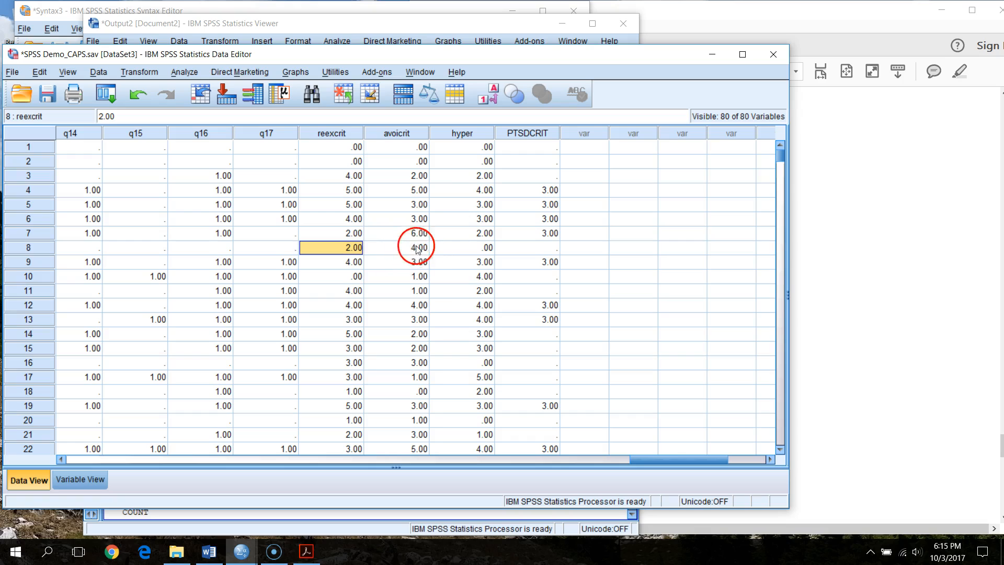
pyautogui.click(413, 250)
pyautogui.click(490, 251)
pyautogui.click(529, 249)
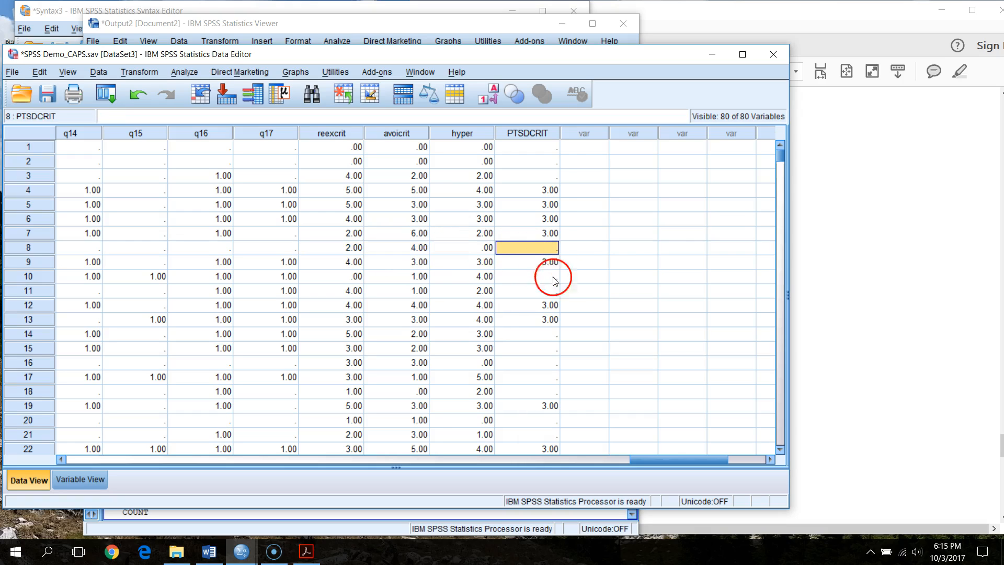
# Review the PTSDCRIT DO IF block in the PDF and the SYSMIS=0 part of the RECODE block in the syntax file
pyautogui.click(809, 26)
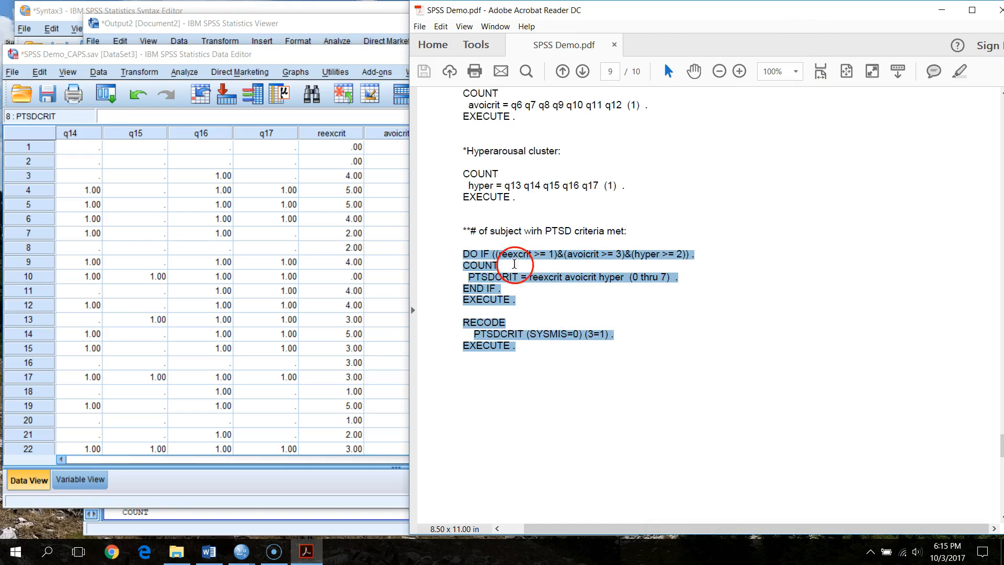
pyautogui.click(610, 231)
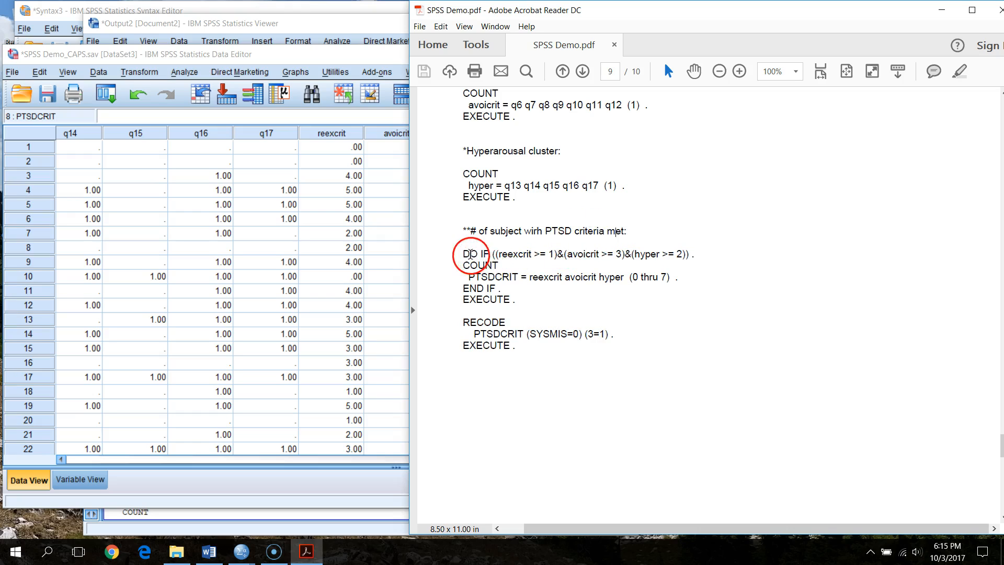
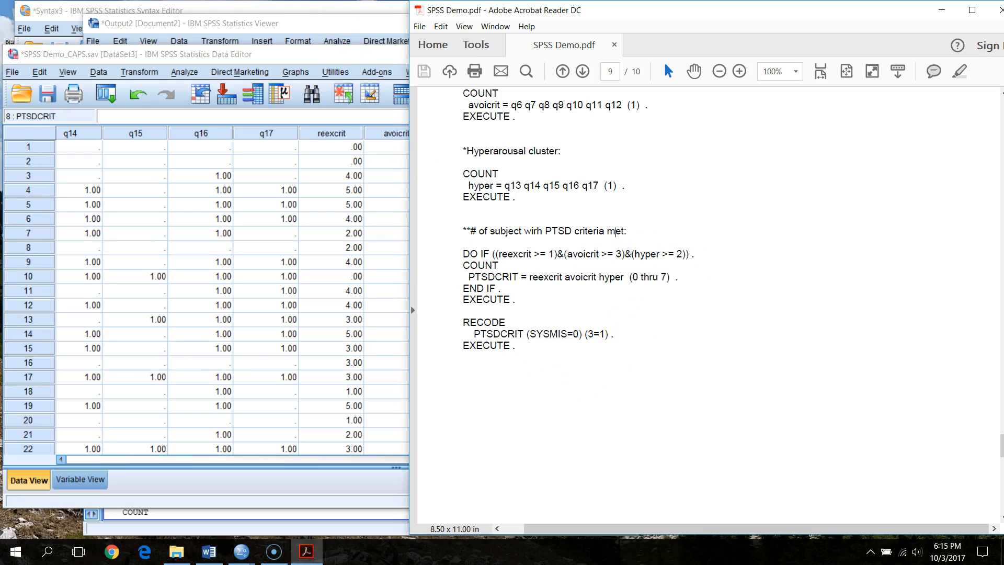
pyautogui.click(382, 7)
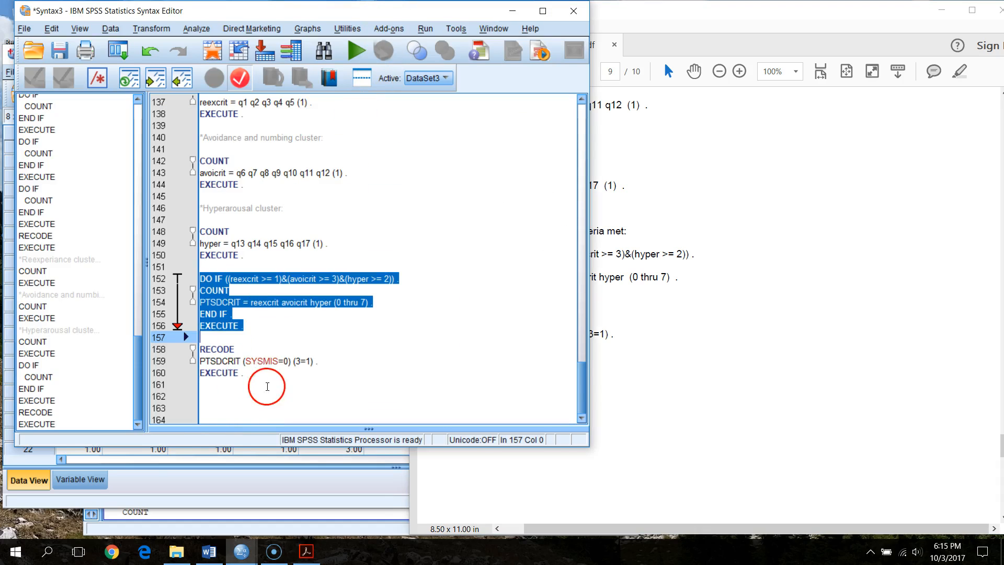
pyautogui.click(222, 361)
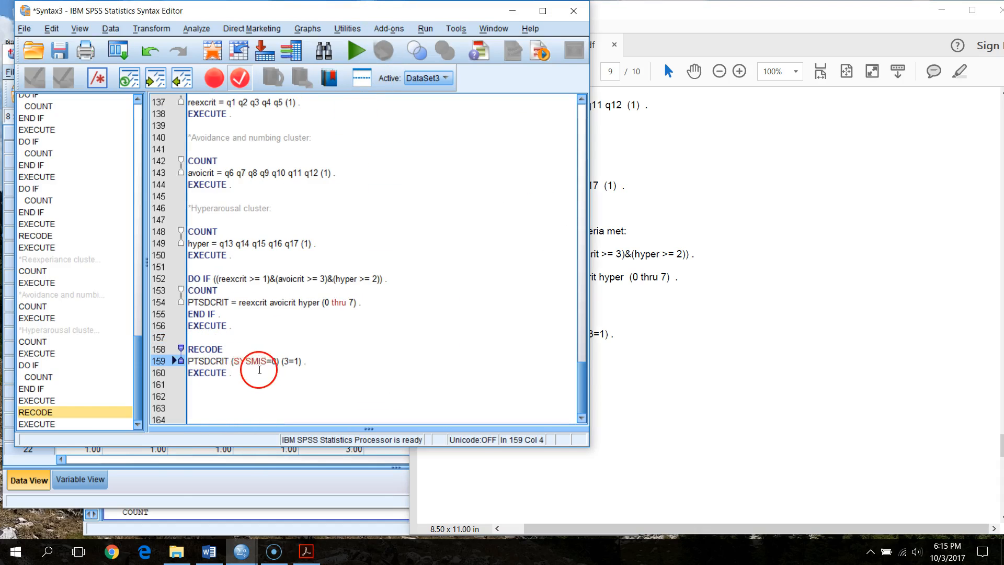
pyautogui.moveTo(233, 362); pyautogui.dragTo(262, 362)
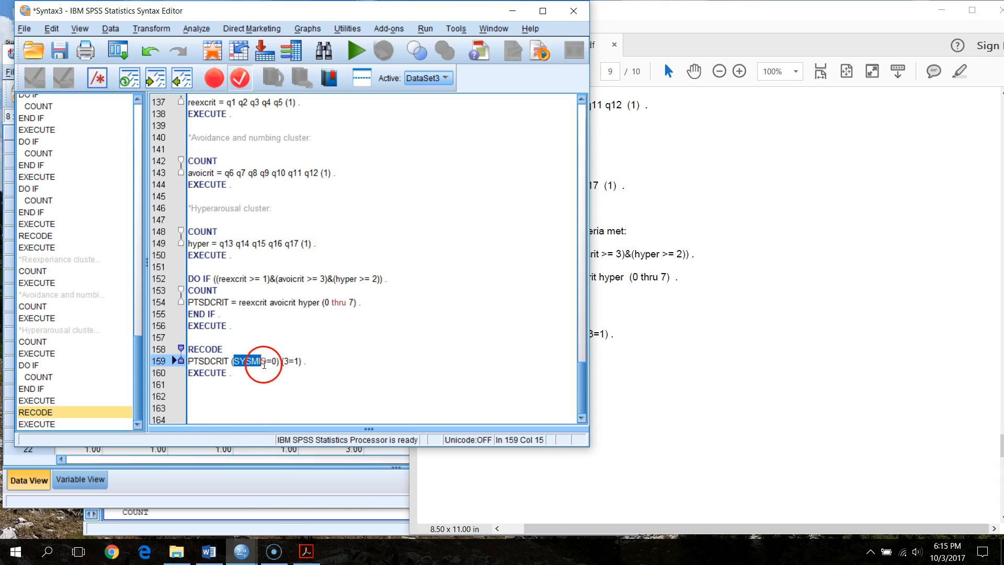
# Compare the missing and 3.00 entries in the PTSDCRIT column with the recode rules (SYSMIS=0) (3=1)
pyautogui.click(276, 504)
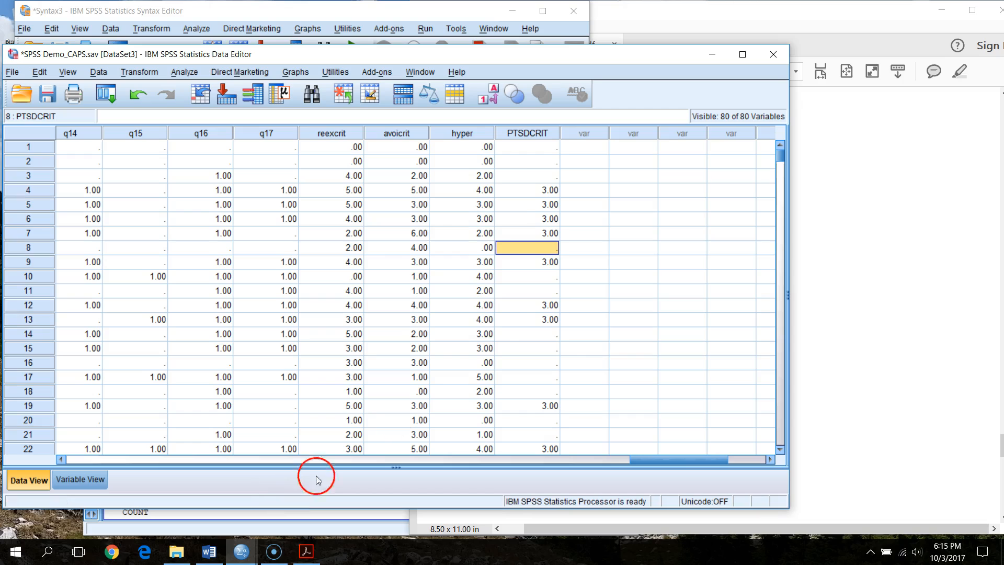
pyautogui.click(545, 149)
pyautogui.click(433, 10)
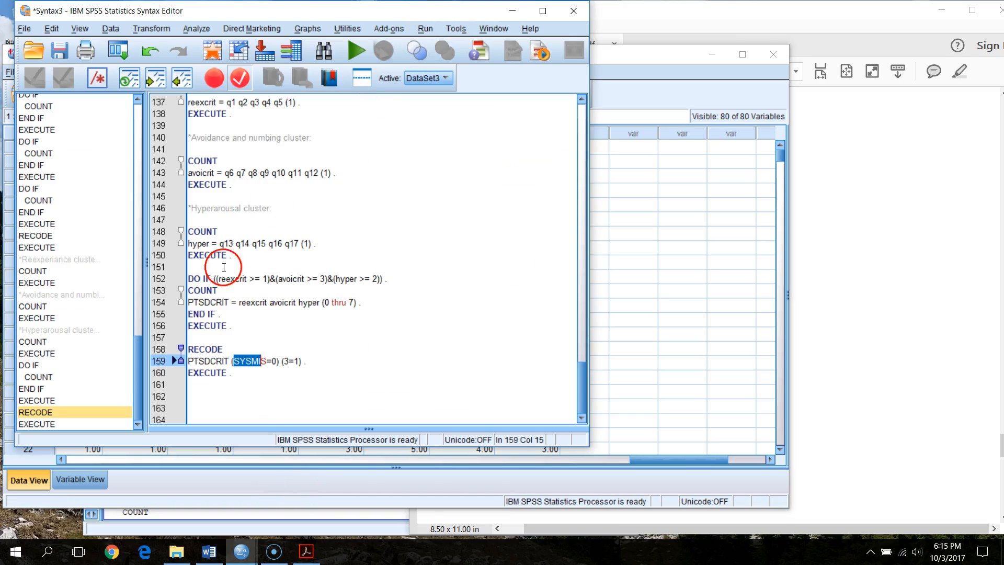
pyautogui.click(272, 375)
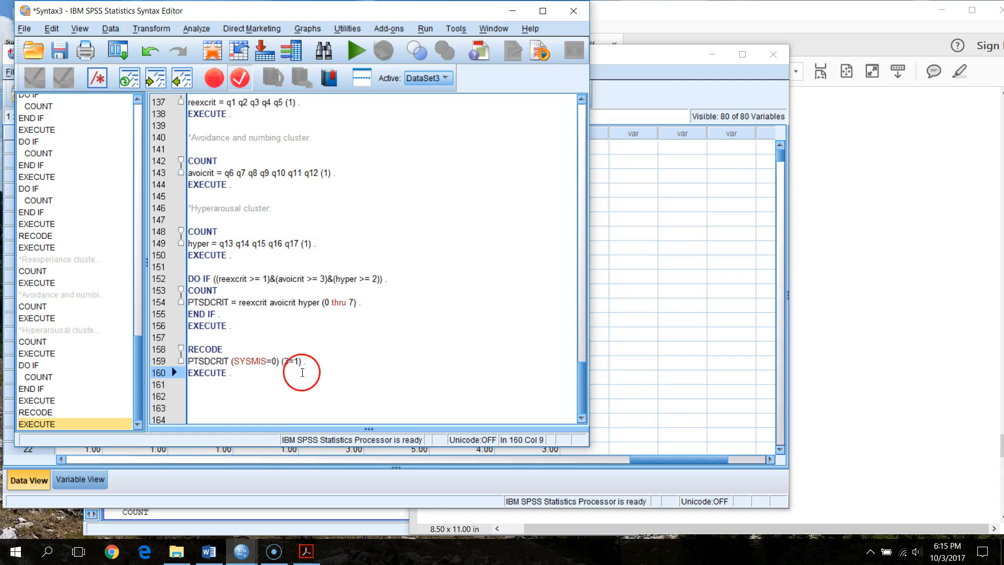
pyautogui.click(608, 101)
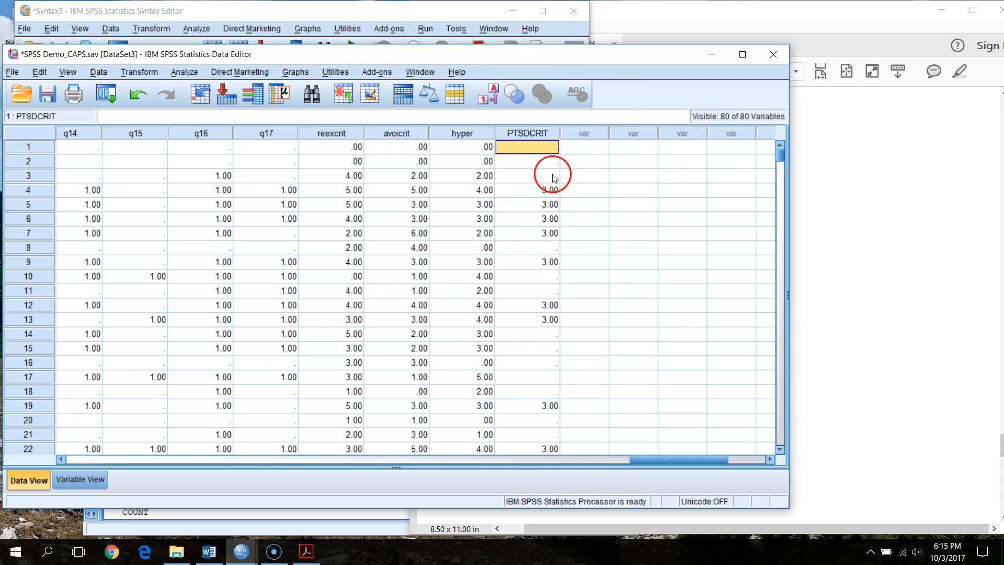
pyautogui.click(544, 190)
pyautogui.click(546, 233)
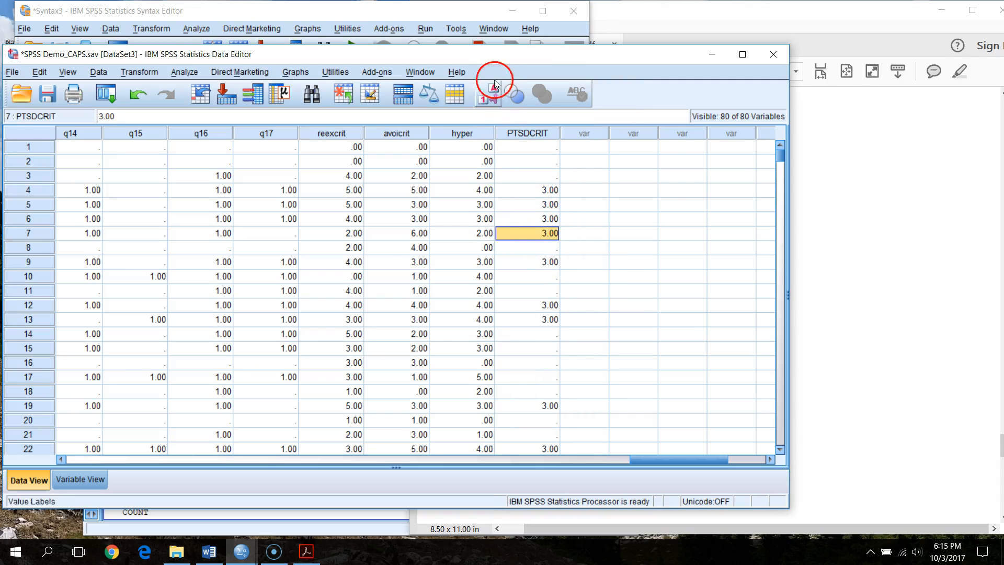
# Run only the PTSDCRIT RECODE block and check the recoded PTSDCRIT column in the data set
pyautogui.moveTo(460, 11); pyautogui.dragTo(460, 13)
pyautogui.moveTo(241, 379); pyautogui.dragTo(161, 349)
pyautogui.click(359, 53)
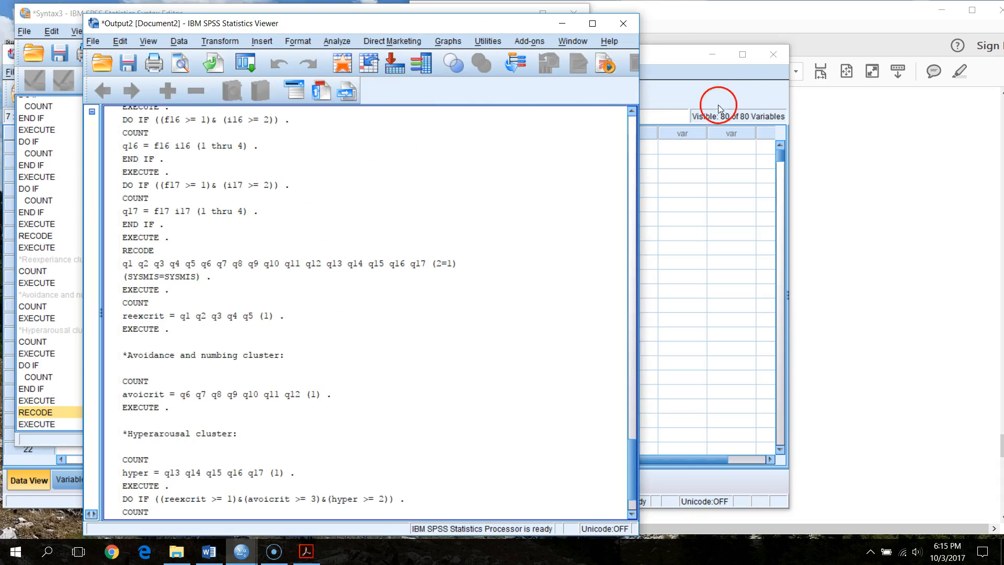
pyautogui.click(745, 89)
pyautogui.scroll(-14, 534, 212)
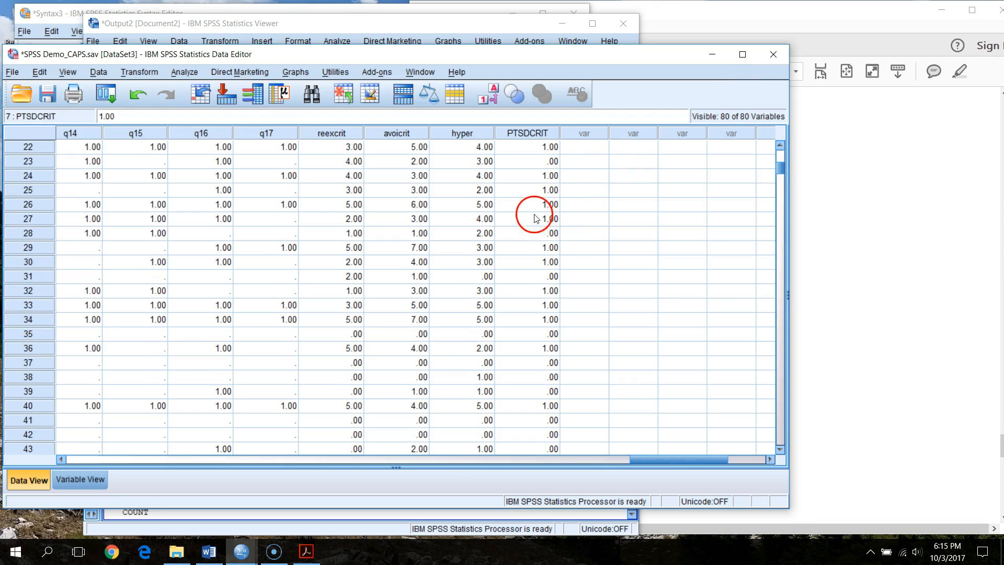
pyautogui.moveTo(780, 180); pyautogui.dragTo(745, 118)
# Delete all the computed variables from CAPStota through PTSDCRIT from the data set
pyautogui.moveTo(708, 459); pyautogui.dragTo(519, 472)
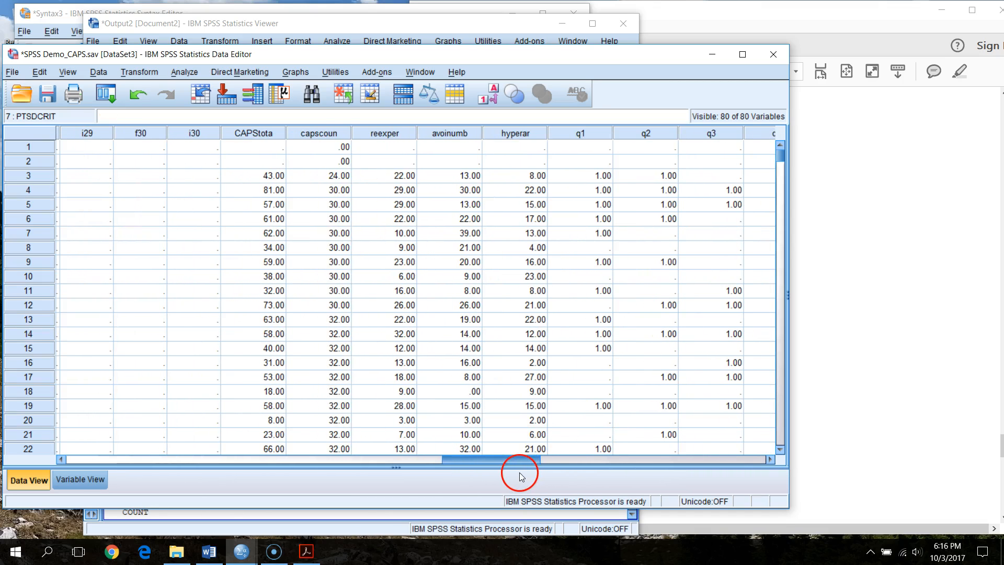
pyautogui.moveTo(283, 135); pyautogui.dragTo(263, 189)
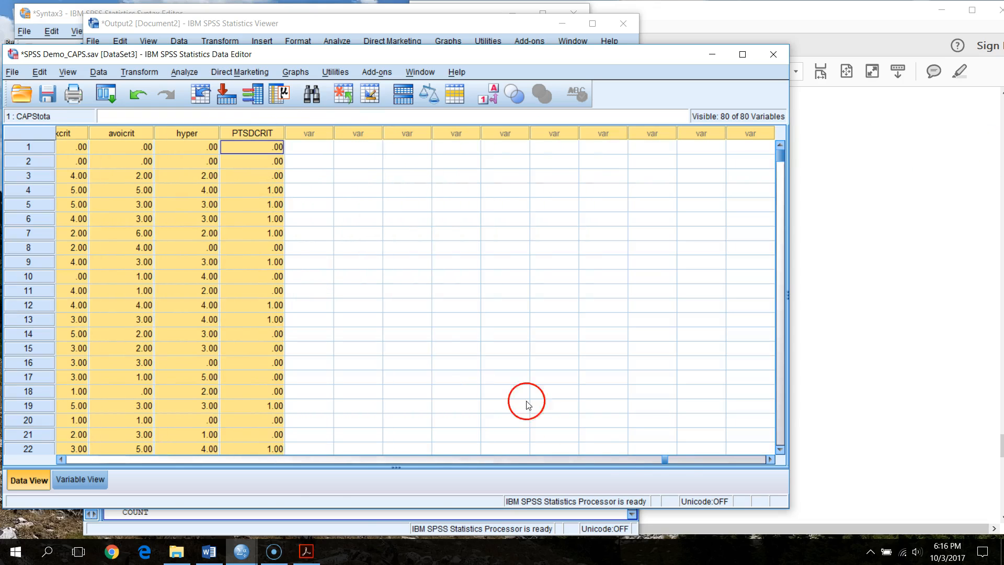
pyautogui.moveTo(668, 459); pyautogui.dragTo(657, 460)
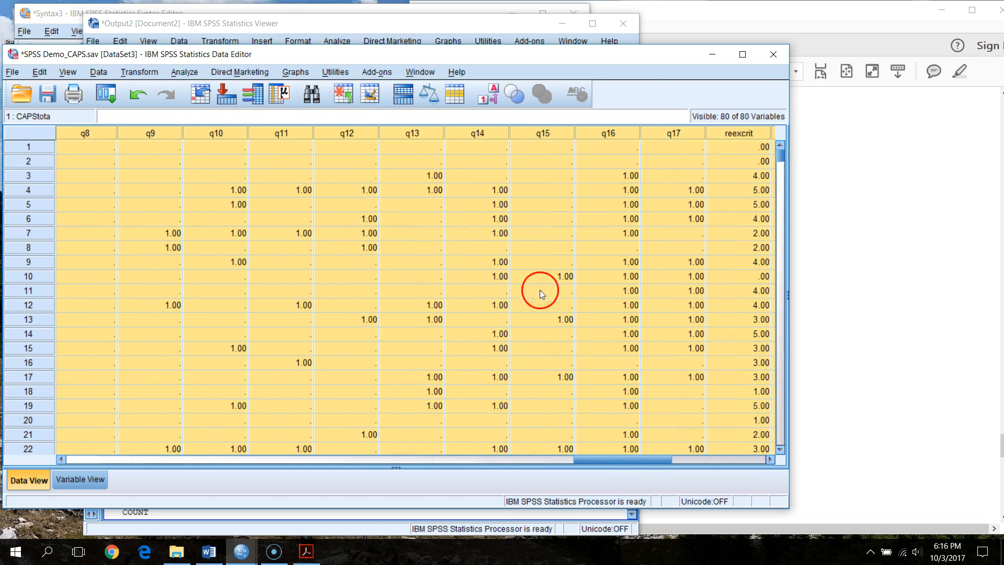
pyautogui.rightClick(566, 129)
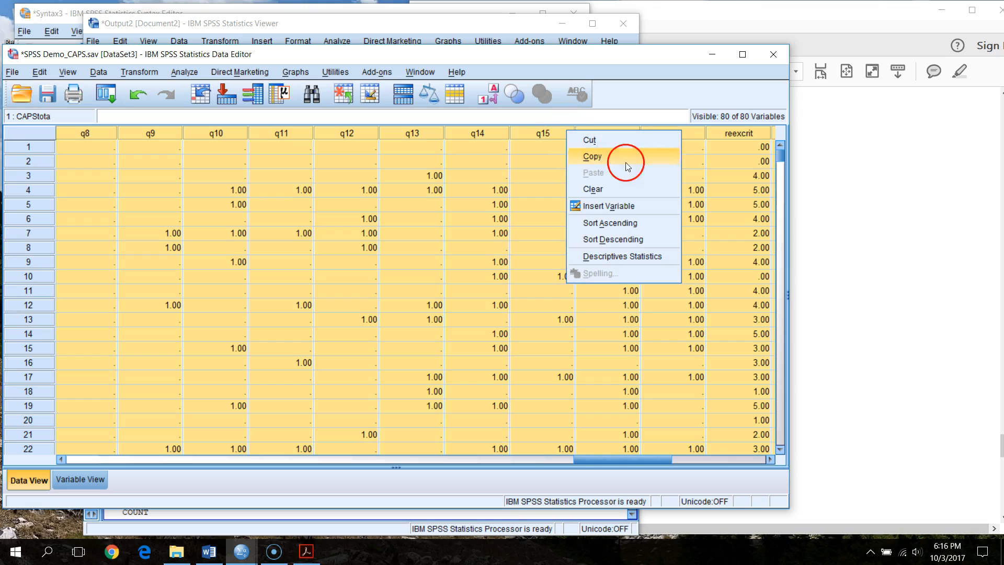
pyautogui.click(623, 190)
# Run only the DESCRIPTIVES command at the start of the syntax file and review its output table
pyautogui.click(448, 30)
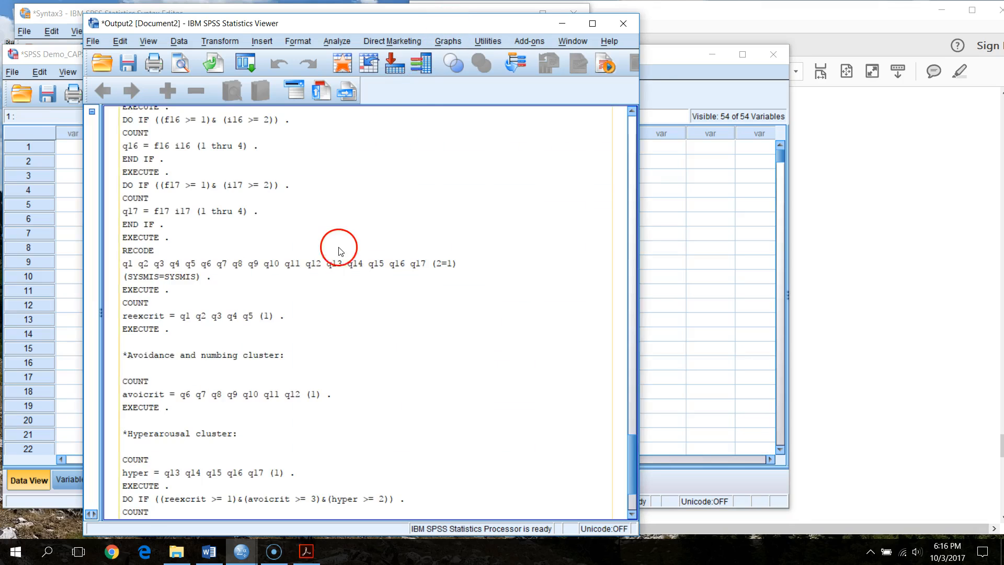
pyautogui.scroll(8, 337, 247)
pyautogui.click(560, 25)
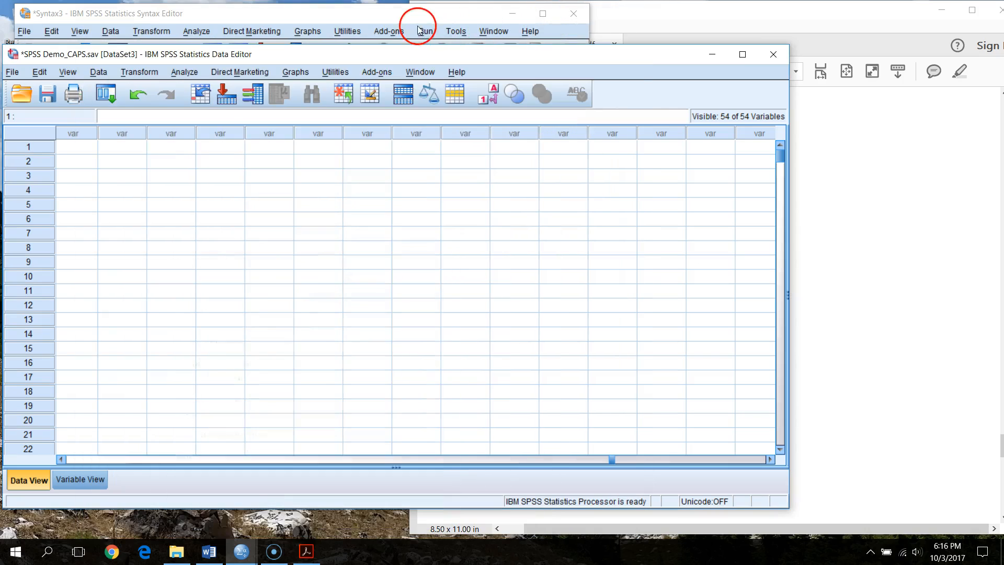
pyautogui.click(417, 21)
pyautogui.scroll(20, 358, 211)
pyautogui.scroll(18, 358, 210)
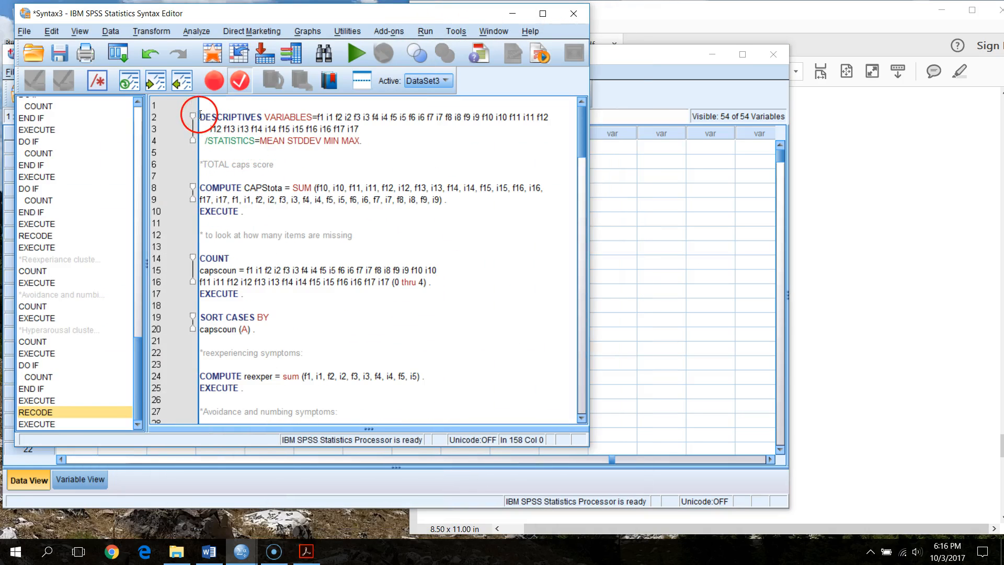
pyautogui.moveTo(362, 141); pyautogui.dragTo(161, 117)
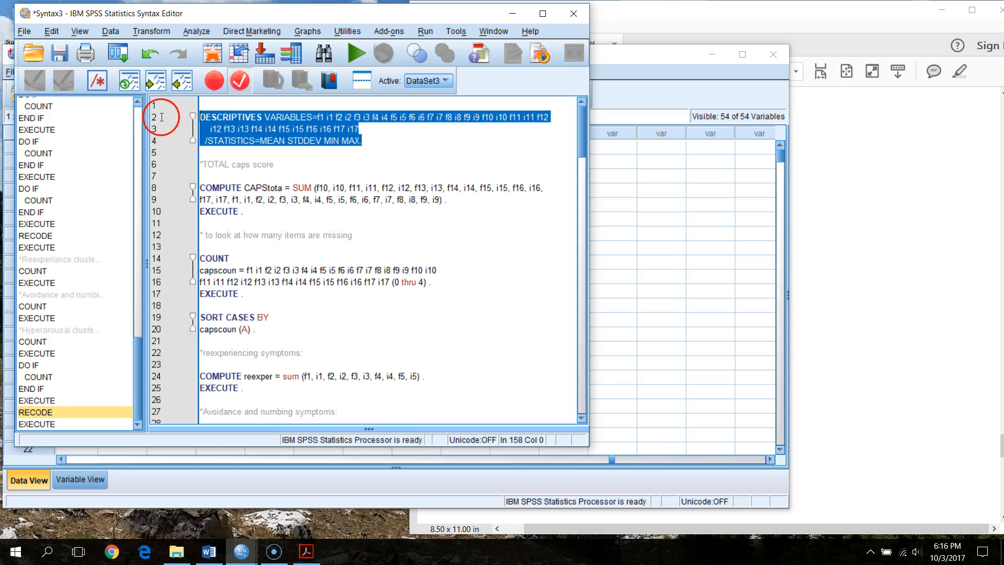
pyautogui.click(356, 51)
pyautogui.scroll(-10, 321, 332)
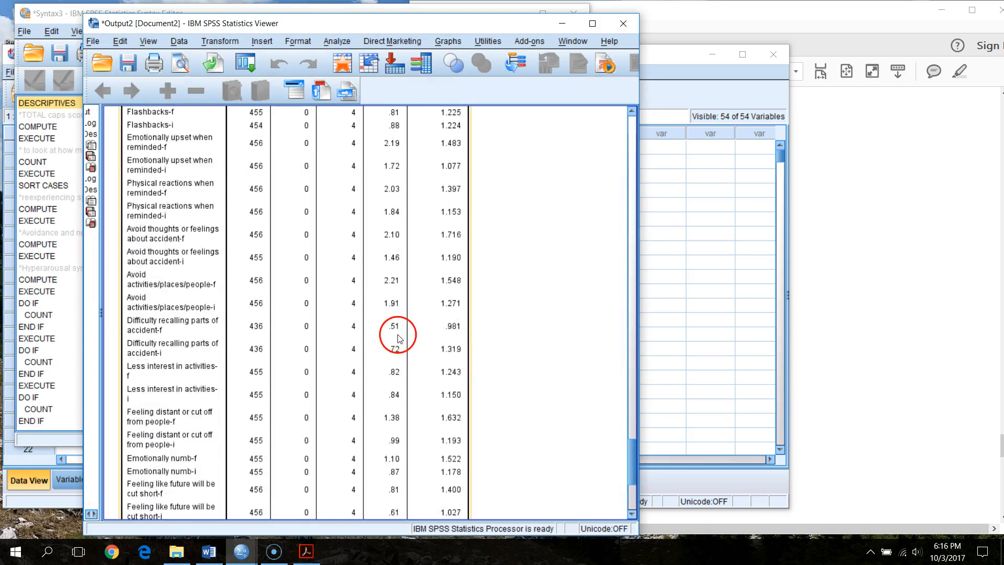
pyautogui.click(815, 20)
pyautogui.click(693, 94)
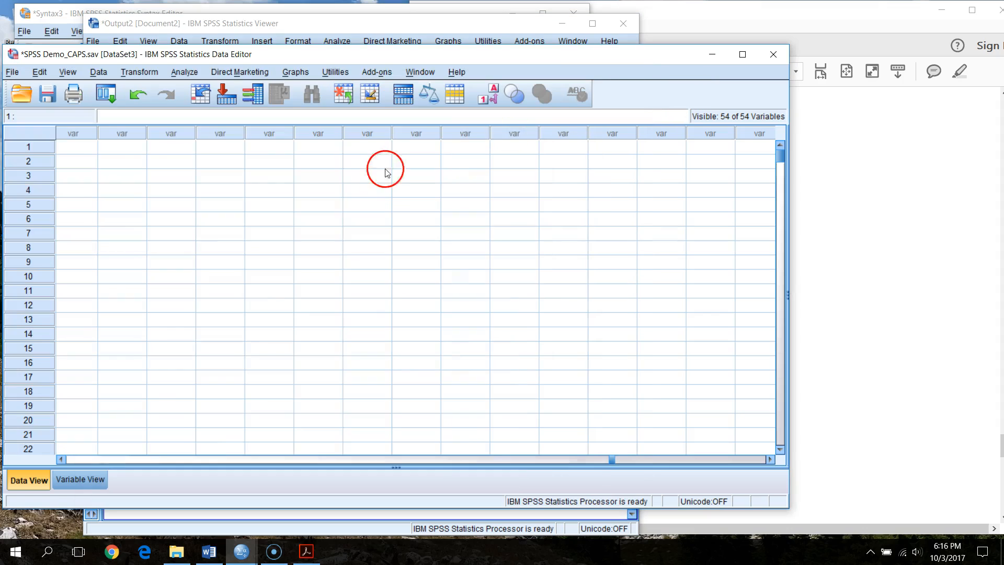
pyautogui.click(399, 22)
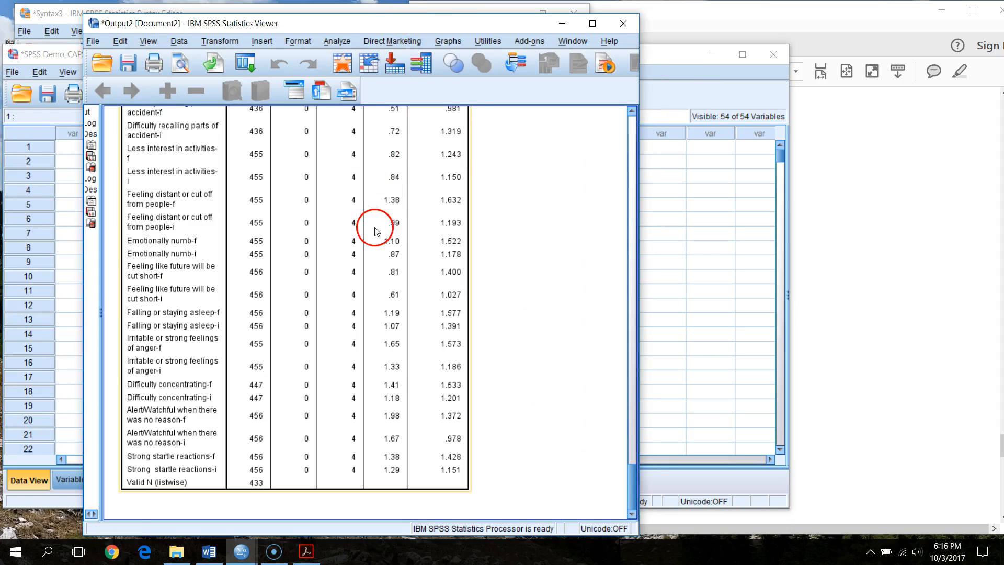
# Run all the syntax below the DESCRIPTIVES command through the PTSDCRIT RECODE block and view the recreated variables up to PTSDCRIT
pyautogui.click(447, 6)
pyautogui.moveTo(225, 174); pyautogui.dragTo(643, 532)
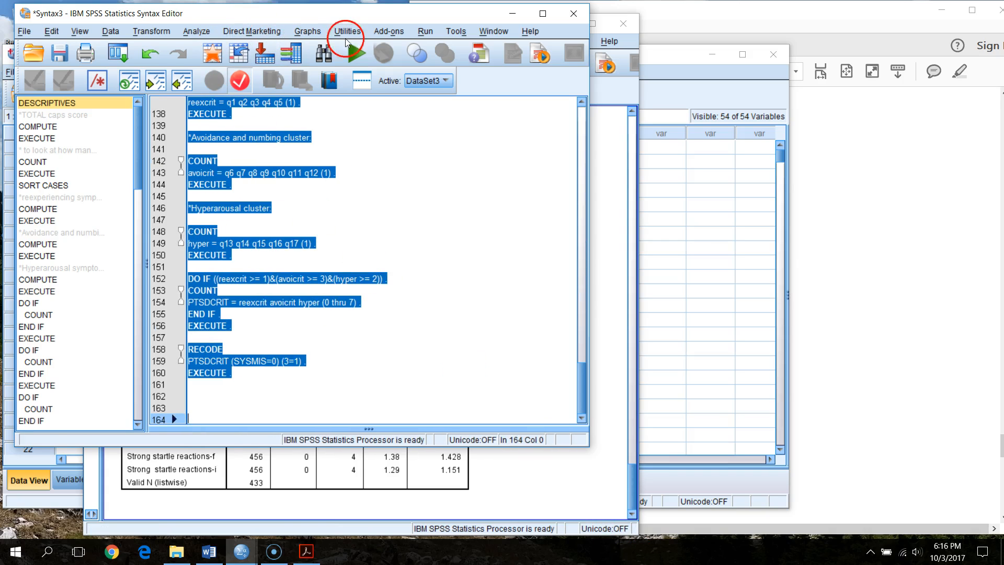
pyautogui.scroll(20, 460, 325)
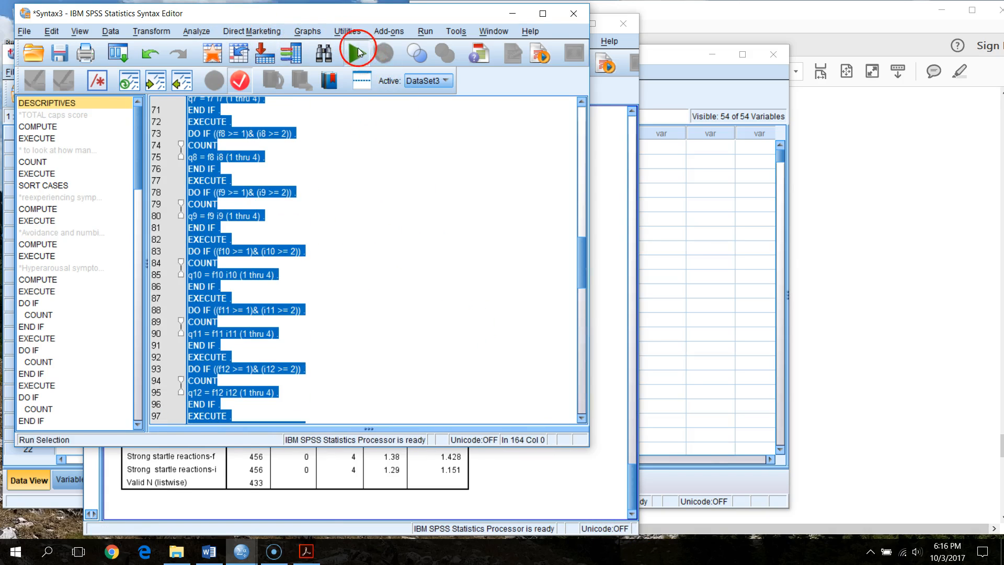
pyautogui.click(358, 52)
pyautogui.click(719, 109)
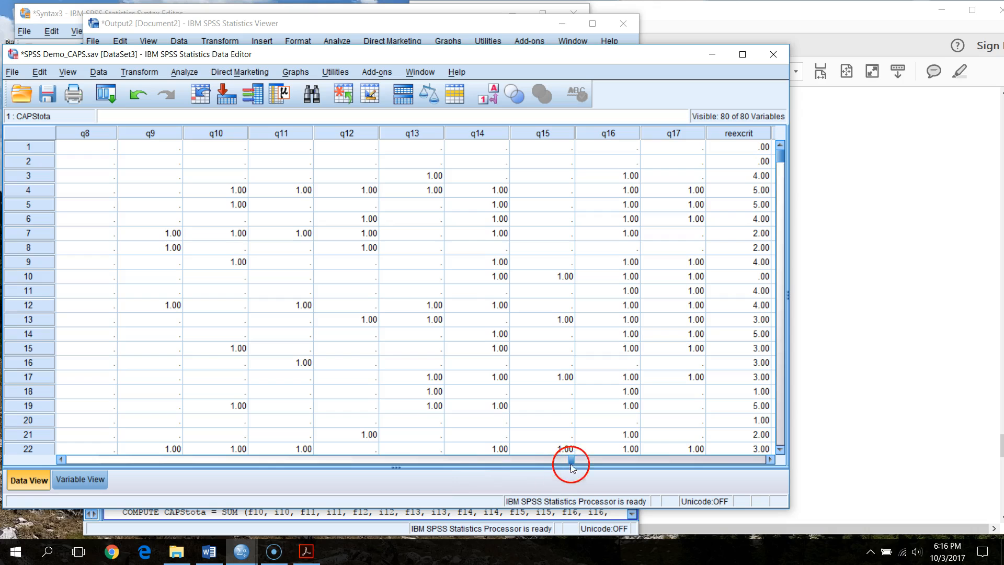
pyautogui.moveTo(574, 463); pyautogui.dragTo(723, 462)
# Run a Frequencies analysis with a frequency table for PTSDCRIT and examine the resulting table
pyautogui.click(295, 71)
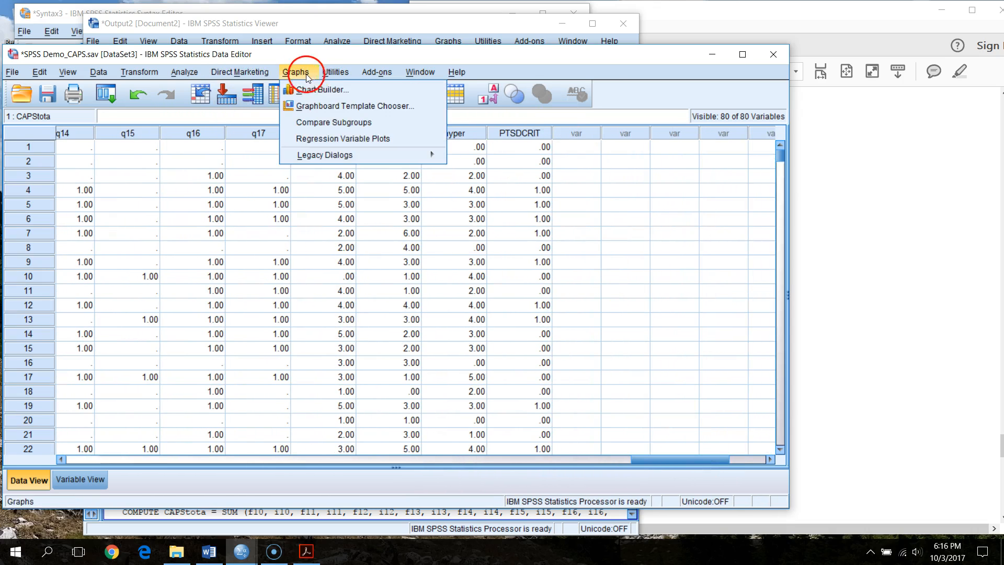
pyautogui.moveTo(196, 70)
pyautogui.moveTo(313, 103)
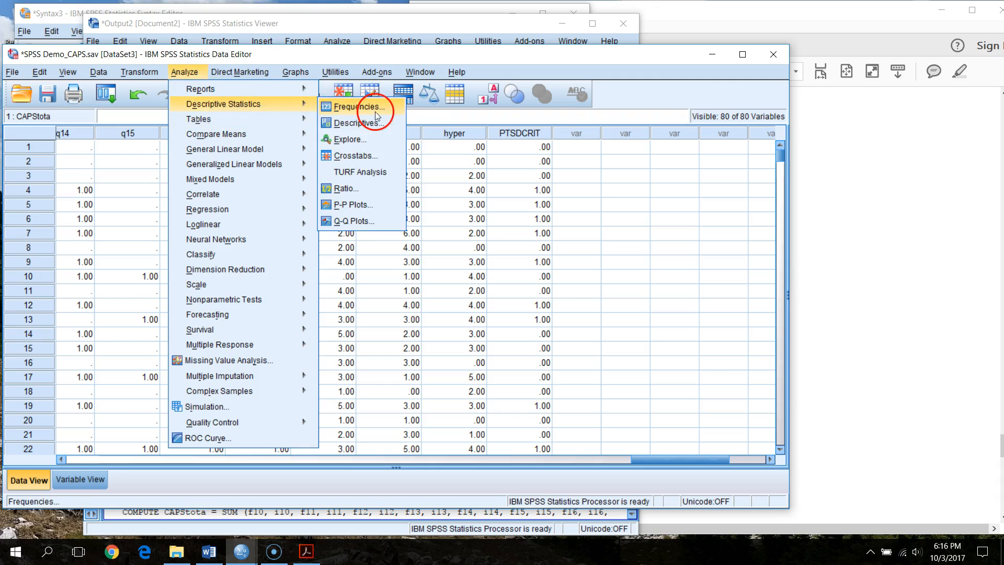
pyautogui.click(357, 103)
pyautogui.moveTo(151, 275); pyautogui.dragTo(166, 350)
pyautogui.moveTo(99, 362); pyautogui.dragTo(174, 317)
pyautogui.click(175, 317)
pyautogui.click(166, 402)
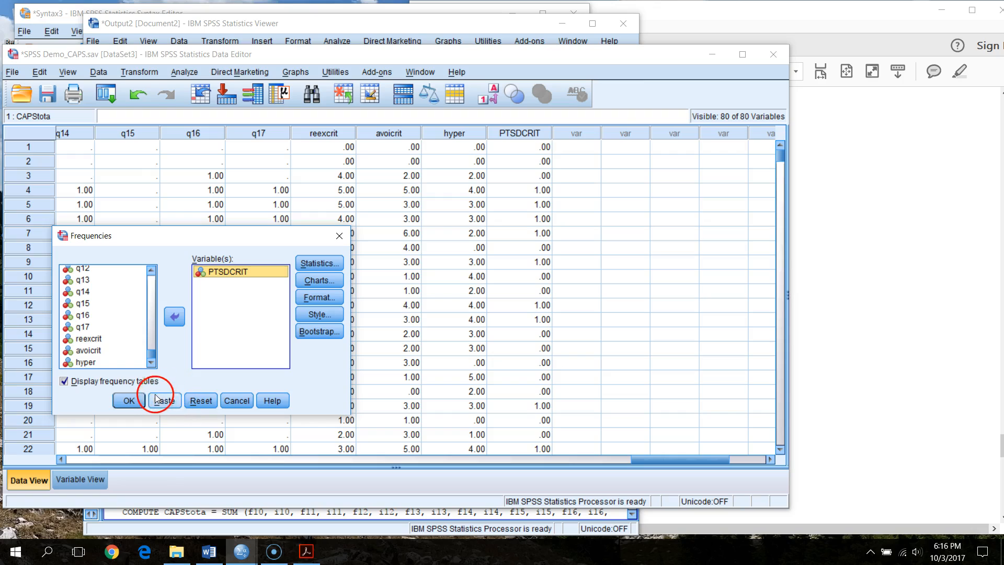
pyautogui.click(129, 400)
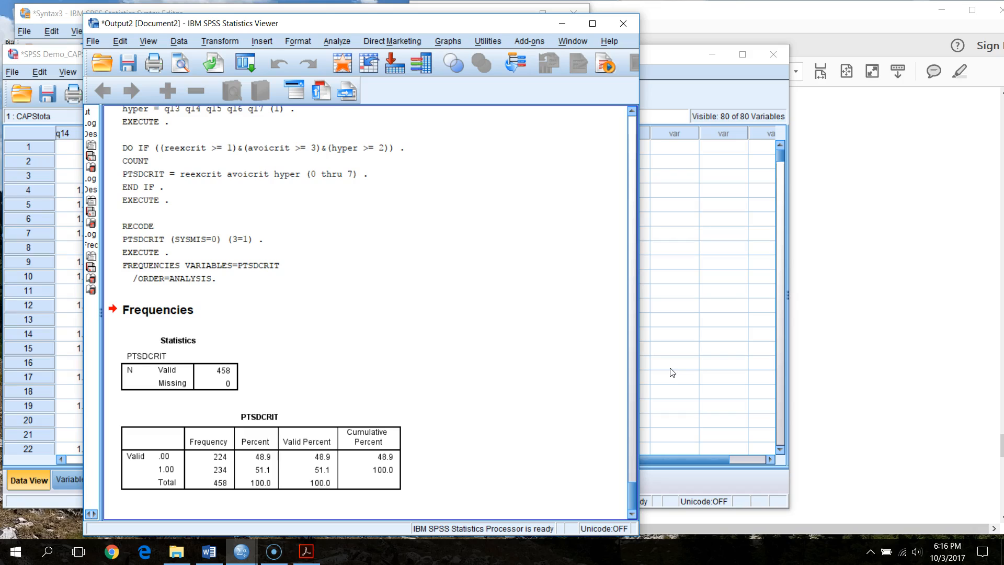
pyautogui.click(413, 487)
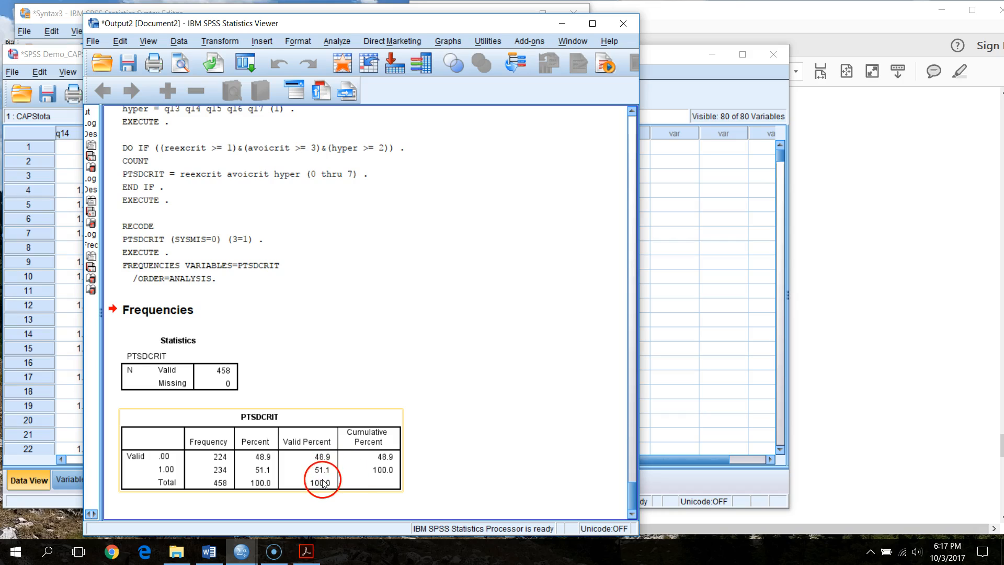
# Close the SPSS Demo_CAPS.sav data set, its output document and its syntax file without saving any of them
pyautogui.click(706, 90)
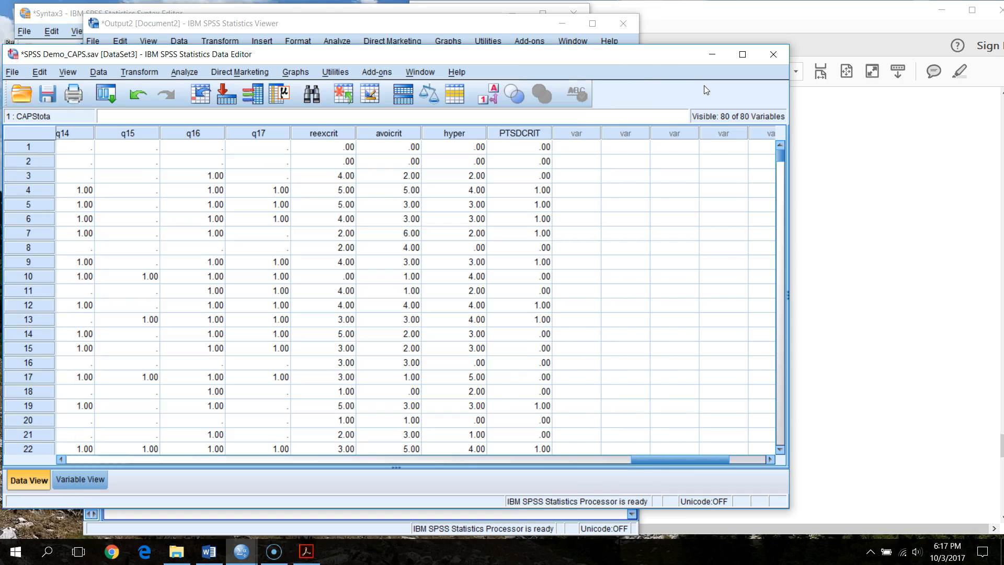
pyautogui.click(773, 56)
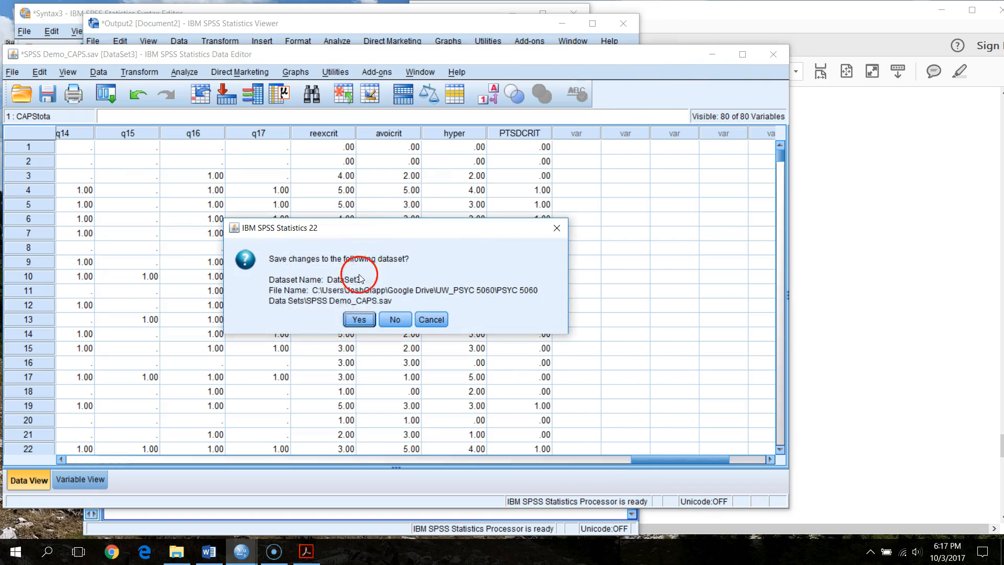
pyautogui.click(394, 319)
pyautogui.click(623, 23)
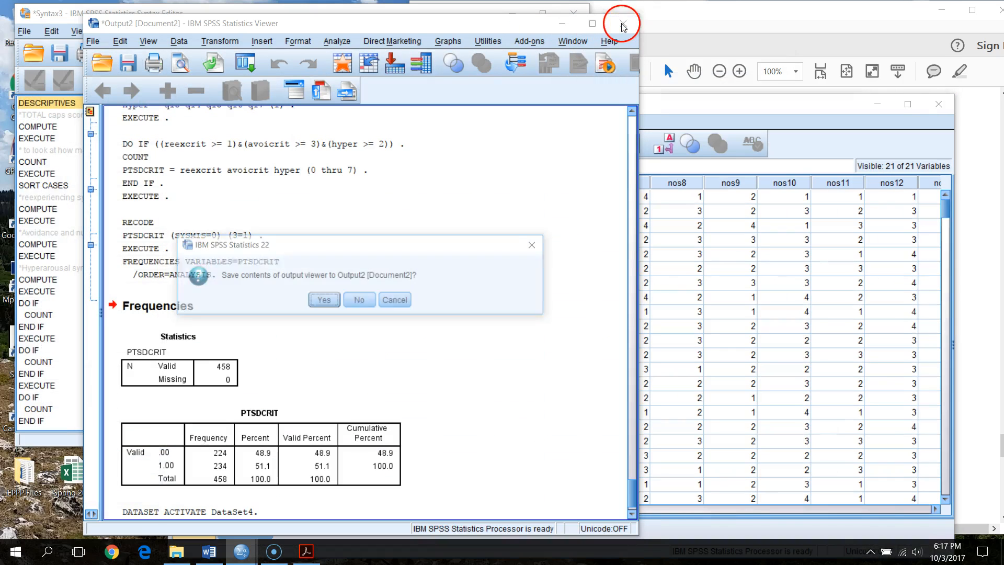
pyautogui.click(350, 301)
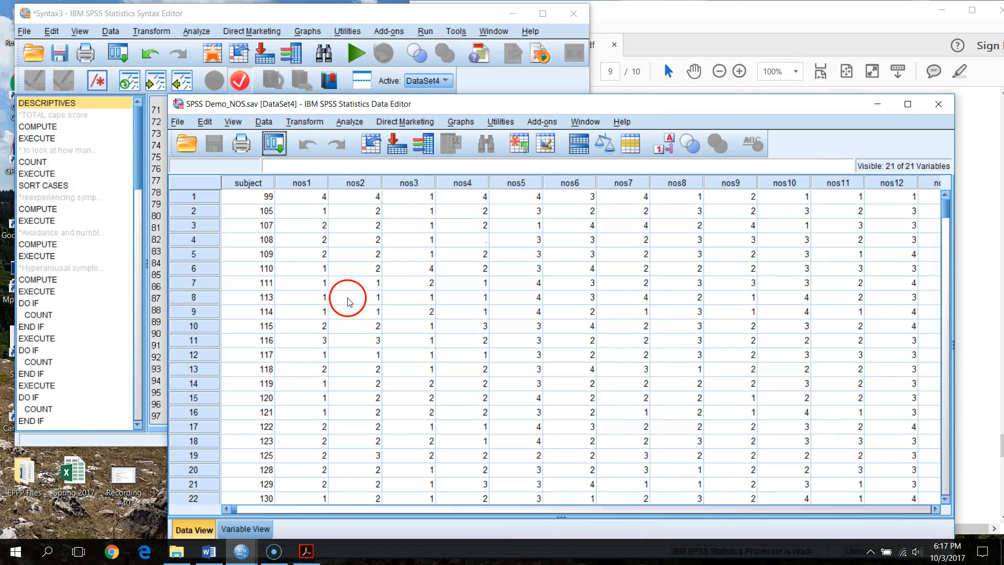
pyautogui.click(329, 14)
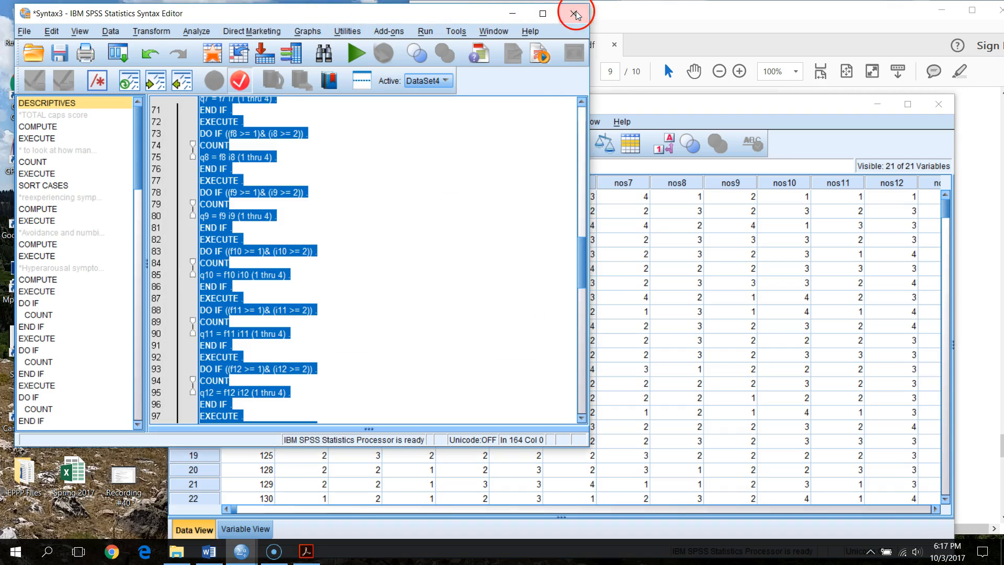
pyautogui.click(574, 13)
pyautogui.click(299, 251)
# Move the SPSS Demo_NOS.sav data window aside and find the RECODE example for the NOS file in the SPSS Demo PDF
pyautogui.moveTo(683, 105); pyautogui.dragTo(524, 26)
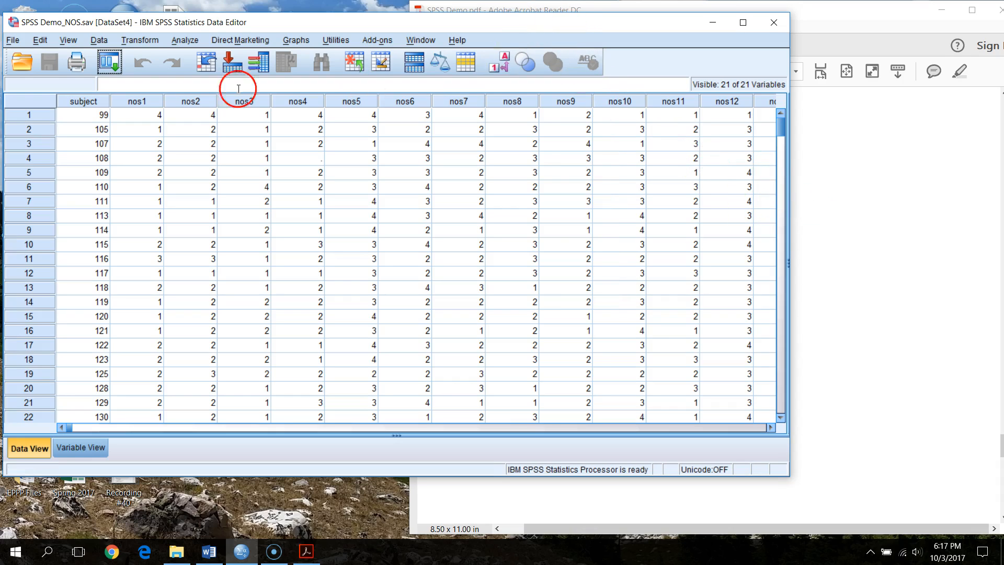
pyautogui.click(909, 19)
pyautogui.scroll(-10, 591, 328)
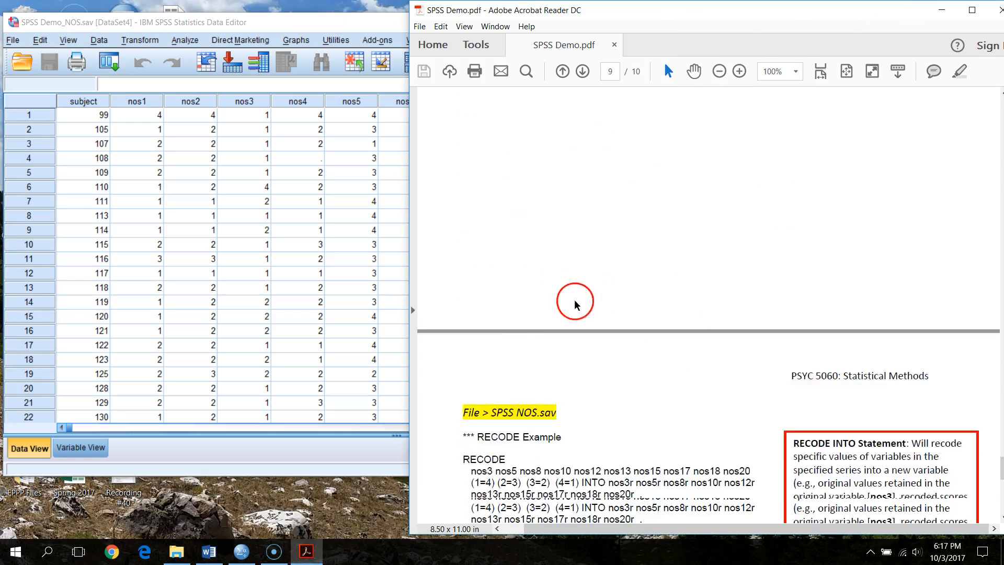
pyautogui.click(152, 22)
pyautogui.click(149, 41)
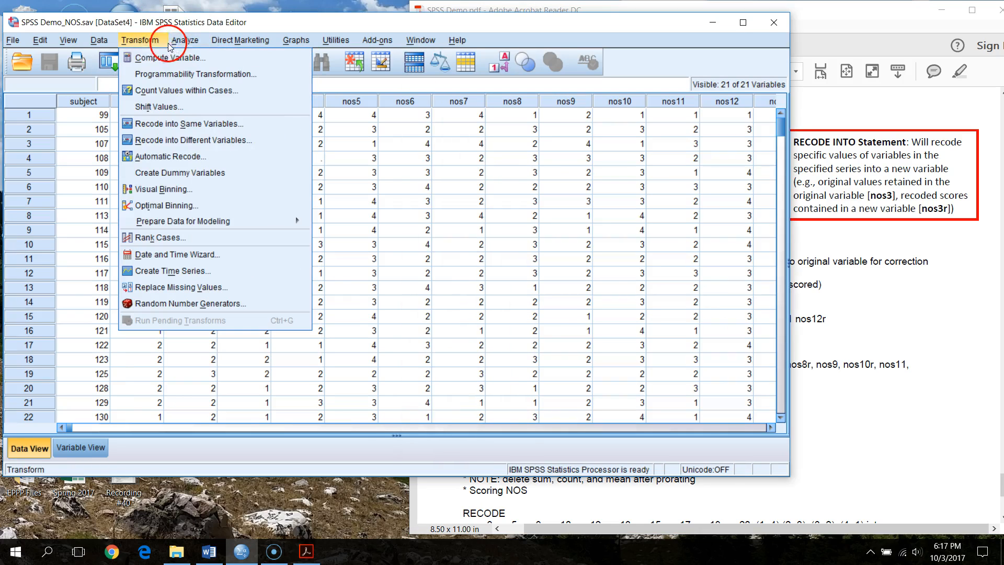
pyautogui.click(165, 59)
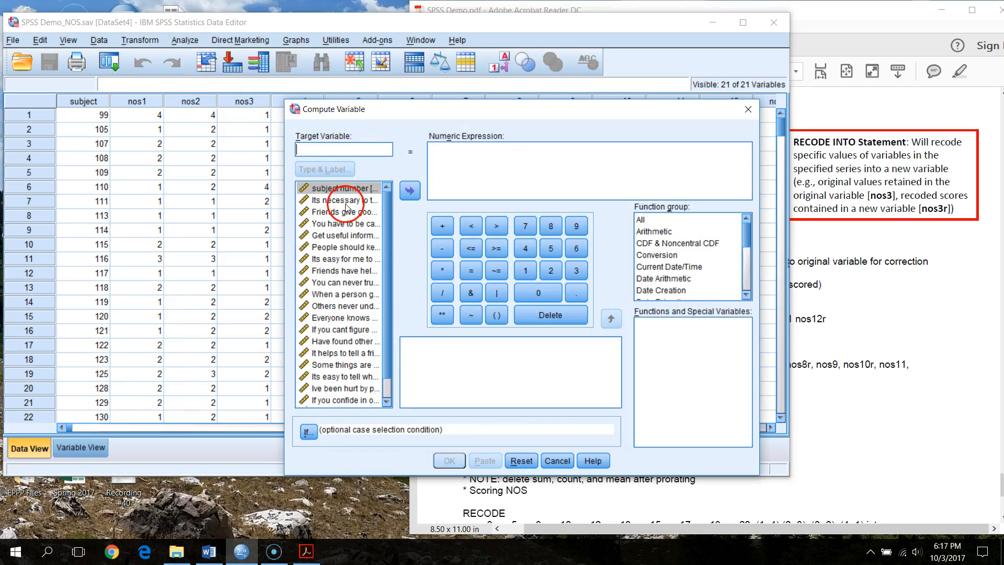
pyautogui.click(346, 202)
pyautogui.press('Down')
pyautogui.press('Down')
pyautogui.press('Down')
pyautogui.press('Down')
pyautogui.press('Down')
pyautogui.press('Down')
pyautogui.press('Down')
pyautogui.press('Down')
pyautogui.press('Down')
pyautogui.press('Down')
pyautogui.press('Down')
pyautogui.press('Down')
pyautogui.press('Down')
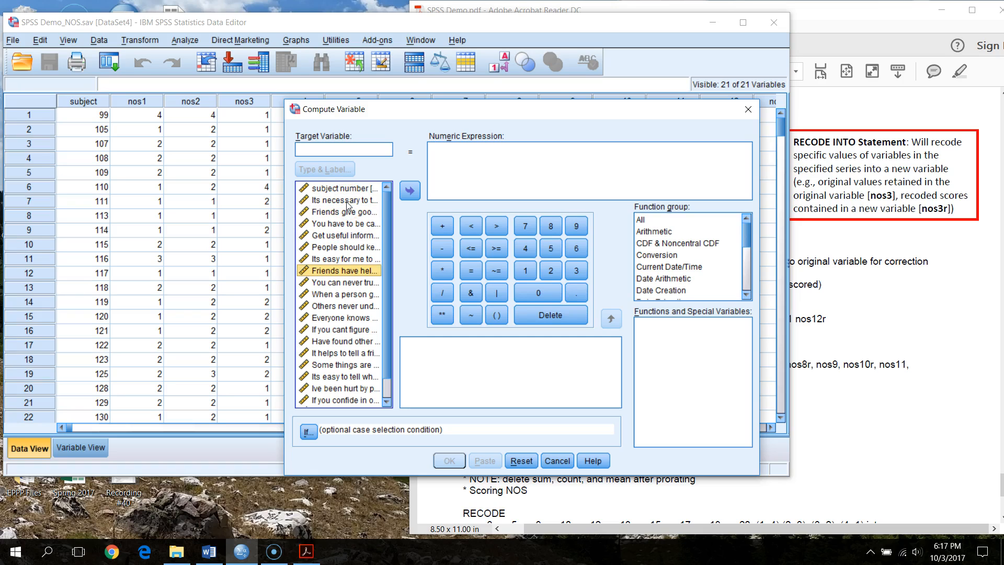
pyautogui.click(325, 201)
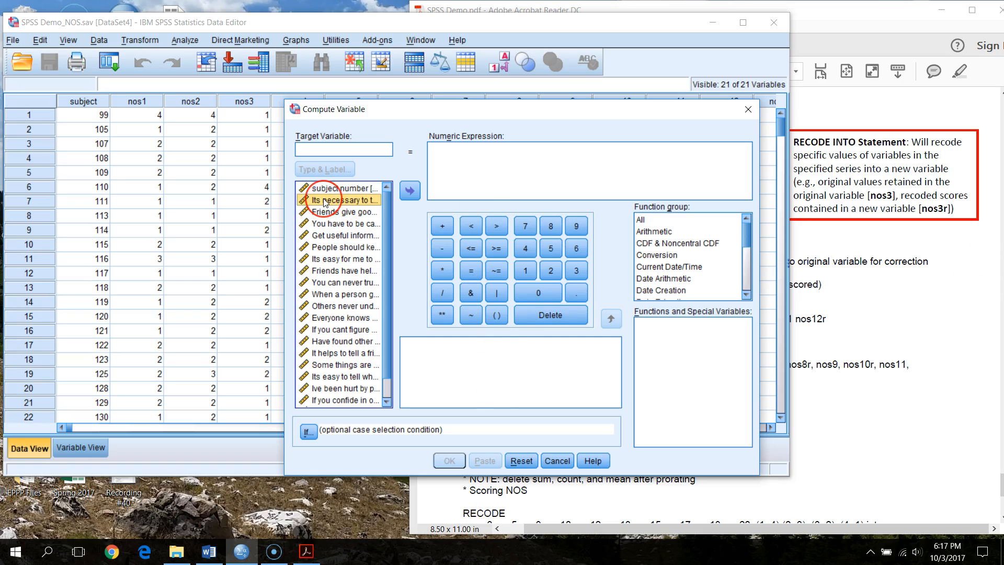
pyautogui.press('Down')
pyautogui.press('Down')
pyautogui.press('Down')
pyautogui.press('Up')
pyautogui.press('Up')
pyautogui.press('Up')
pyautogui.press('Up')
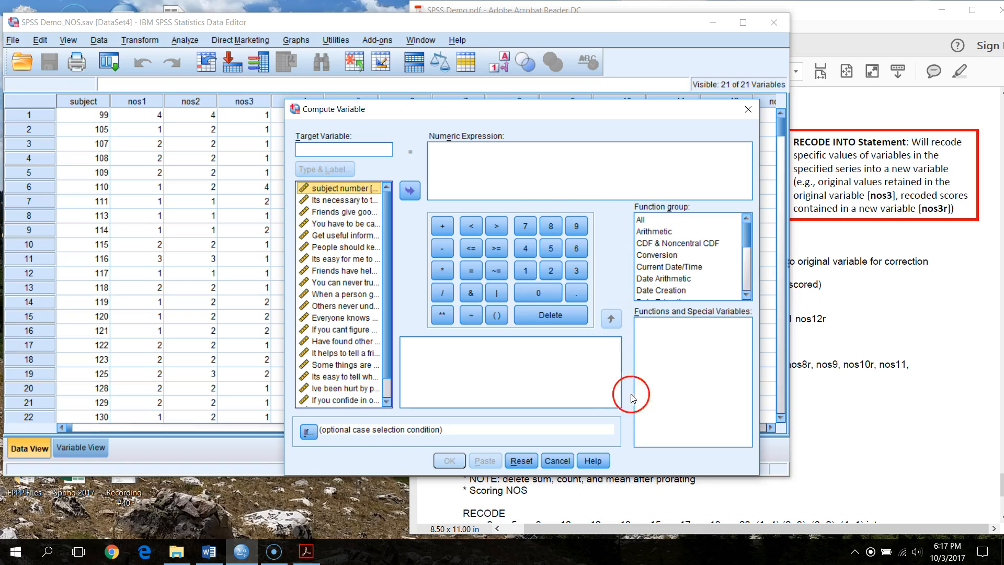
pyautogui.click(556, 460)
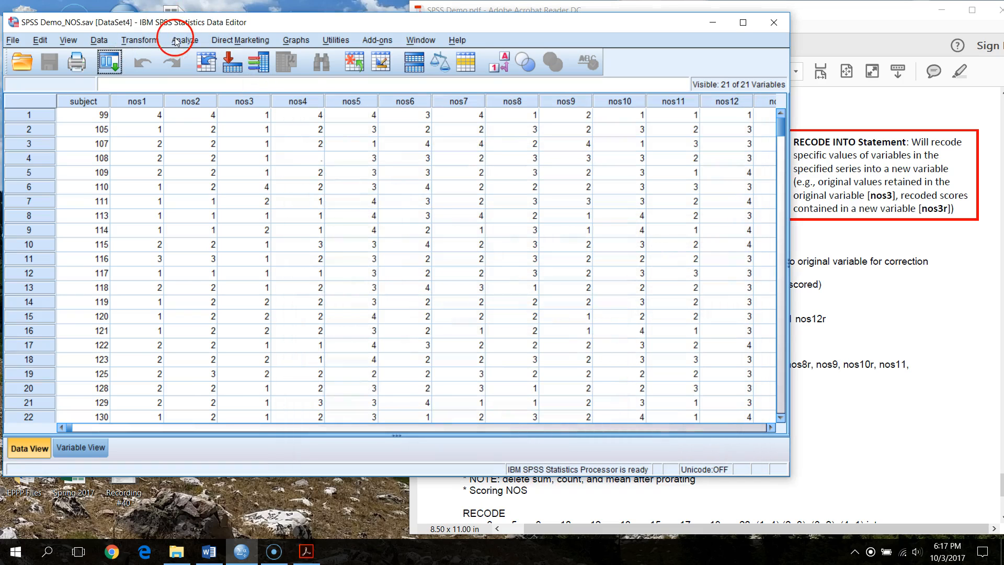
# Set up a Descriptives analysis for all items from nos1 through nos20 and paste its command into a new syntax file
pyautogui.click(185, 41)
pyautogui.moveTo(272, 72)
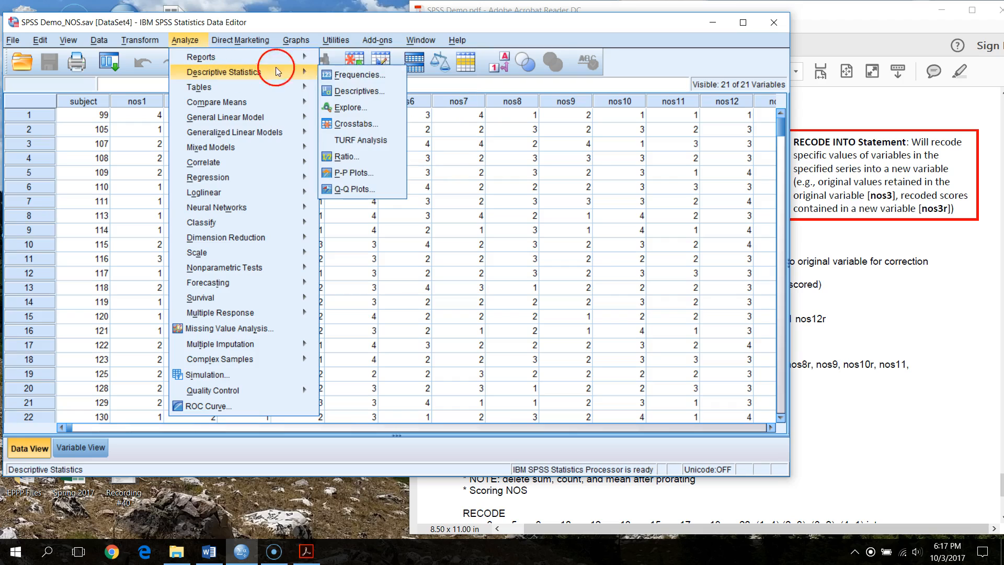
pyautogui.click(367, 90)
pyautogui.click(240, 229)
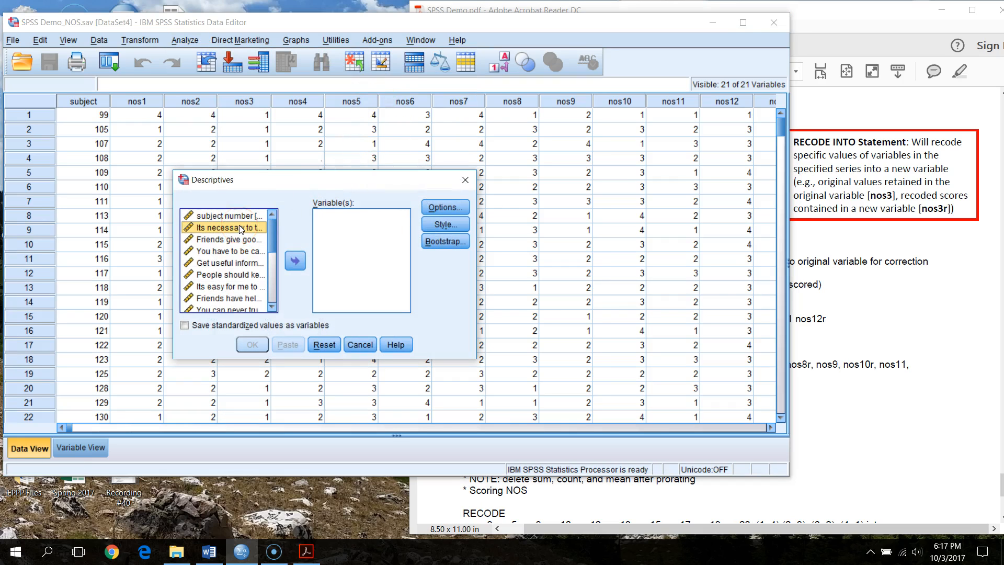
pyautogui.hotkey('shift', 'Down')
pyautogui.hotkey('shift', 'Down')
pyautogui.hotkey('shift', 'Down')
pyautogui.hotkey('shift', 'Down')
pyautogui.hotkey('shift', 'Down')
pyautogui.hotkey('shift', 'Down')
pyautogui.hotkey('shift', 'Down')
pyautogui.hotkey('shift', 'Down')
pyautogui.hotkey('shift', 'Down')
pyautogui.hotkey('shift', 'Down')
pyautogui.hotkey('shift', 'Down')
pyautogui.hotkey('shift', 'Down')
pyautogui.hotkey('shift', 'Down')
pyautogui.hotkey('shift', 'Down')
pyautogui.hotkey('shift', 'Down')
pyautogui.hotkey('shift', 'Down')
pyautogui.hotkey('shift', 'Down')
pyautogui.hotkey('shift', 'Down')
pyautogui.hotkey('shift', 'Down')
pyautogui.click(313, 244)
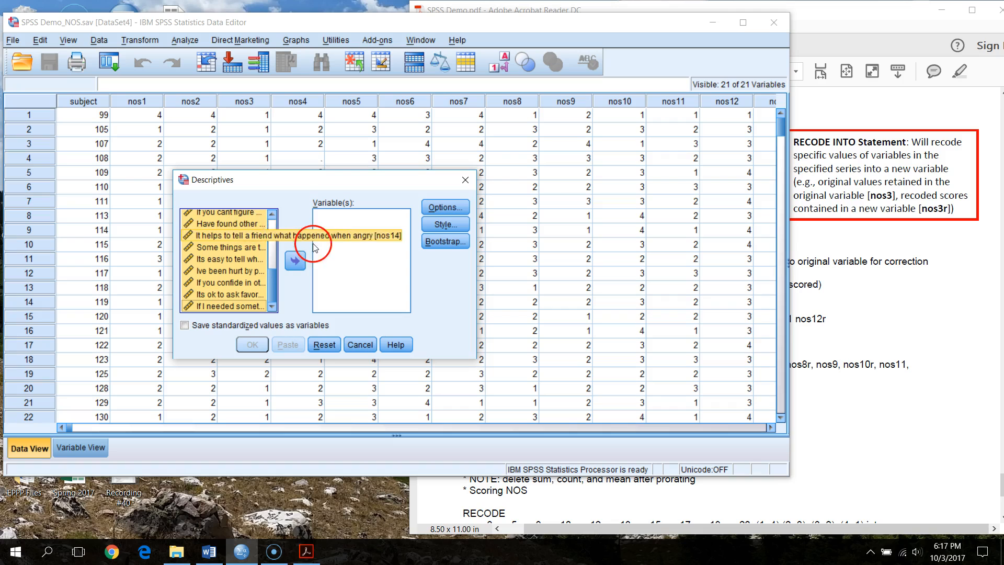
pyautogui.click(295, 260)
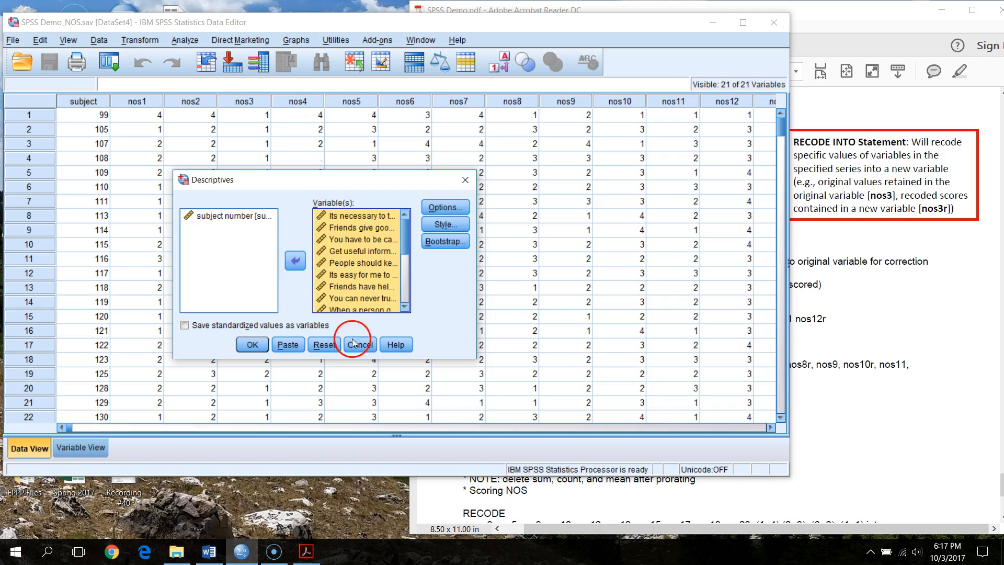
pyautogui.click(287, 345)
# Delete the DATASET ACTIVATE line from the new syntax and collapse the command list beside it to widen the editor
pyautogui.moveTo(504, 158); pyautogui.dragTo(375, 160)
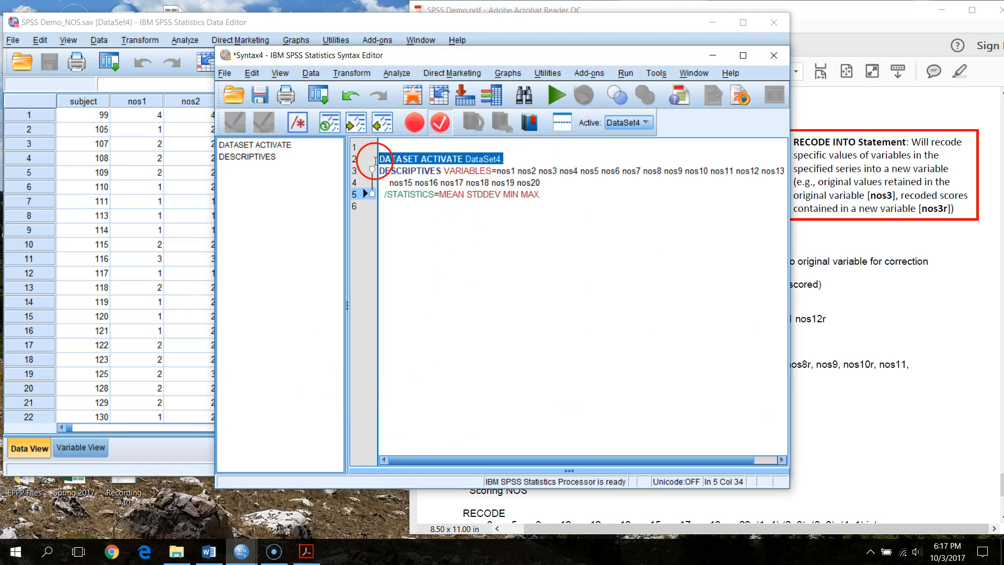
pyautogui.press('Delete')
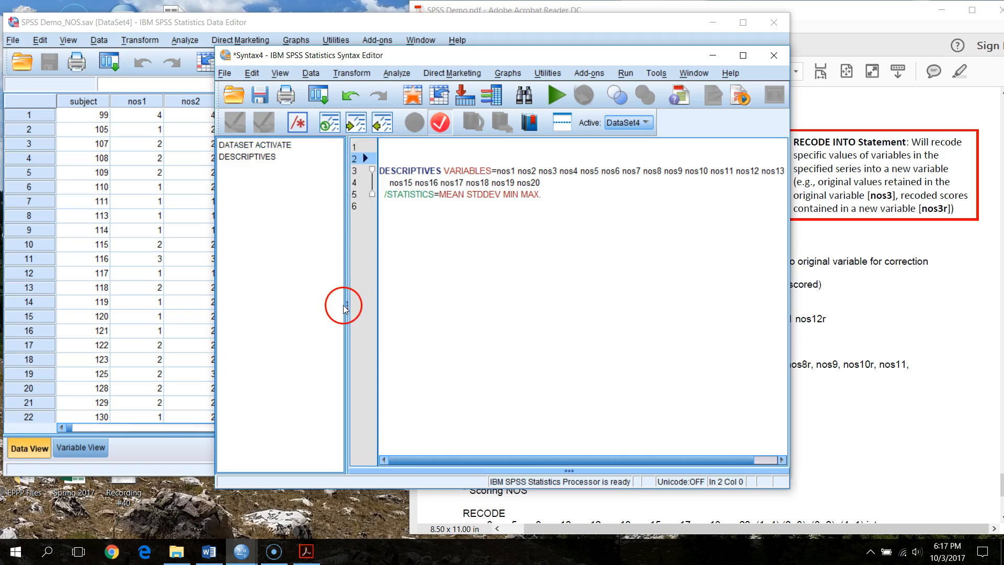
pyautogui.moveTo(347, 305); pyautogui.dragTo(198, 273)
pyautogui.moveTo(510, 61); pyautogui.dragTo(338, 22)
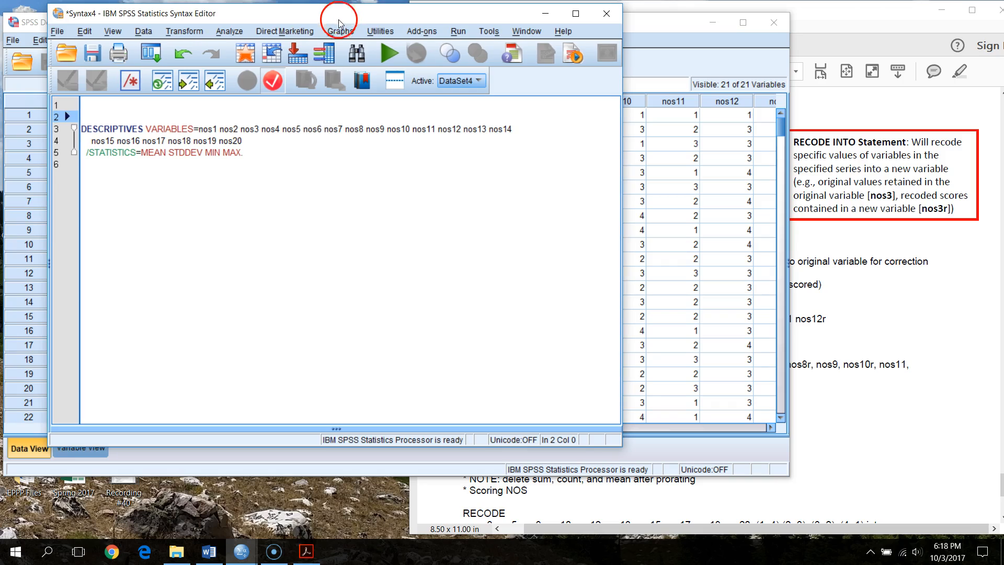
# Run the DESCRIPTIVES command for nos1 to nos20 and check the output table's item ranges and case counts
pyautogui.moveTo(249, 153); pyautogui.dragTo(36, 131)
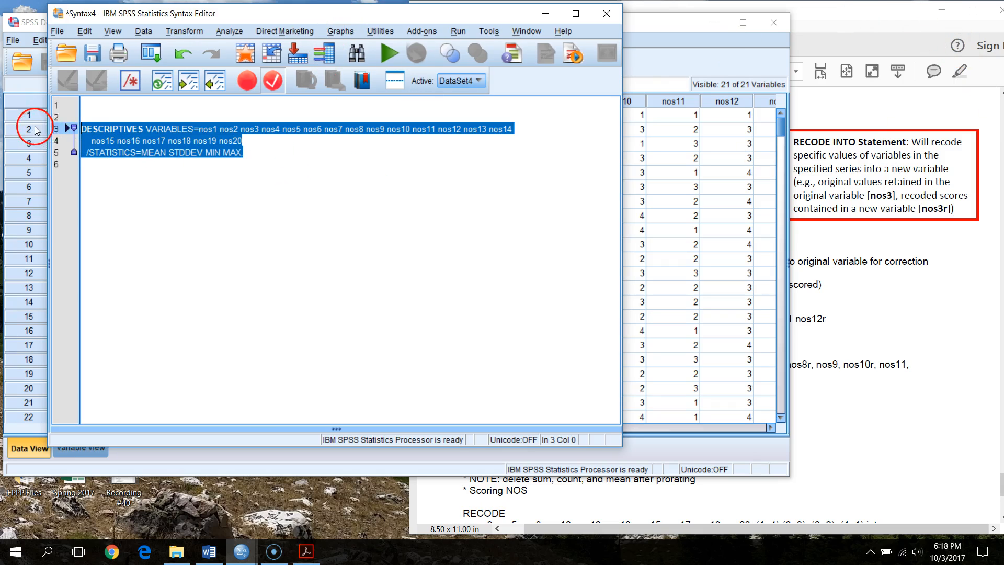
pyautogui.click(390, 64)
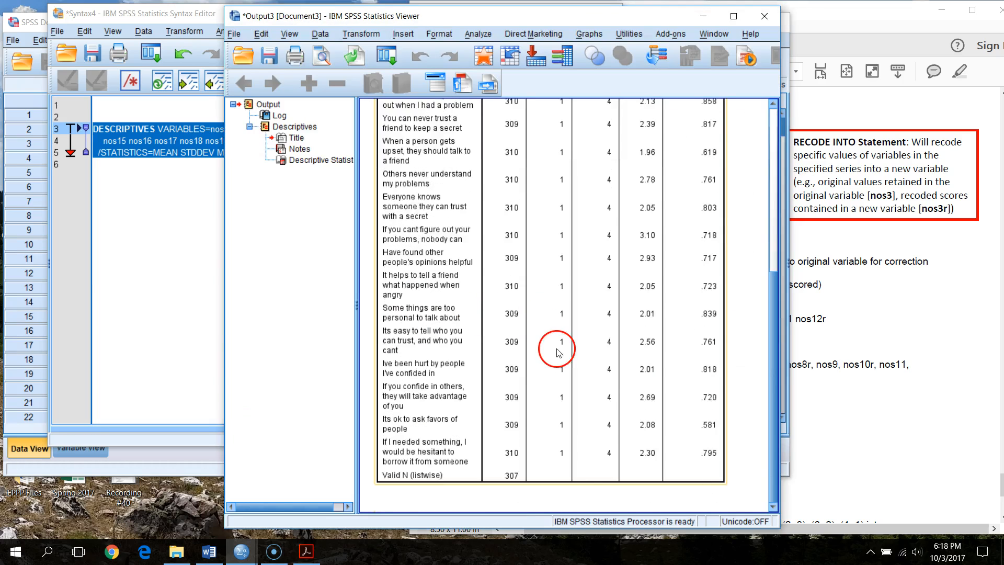
pyautogui.scroll(-5, 557, 353)
pyautogui.moveTo(566, 21); pyautogui.dragTo(416, 35)
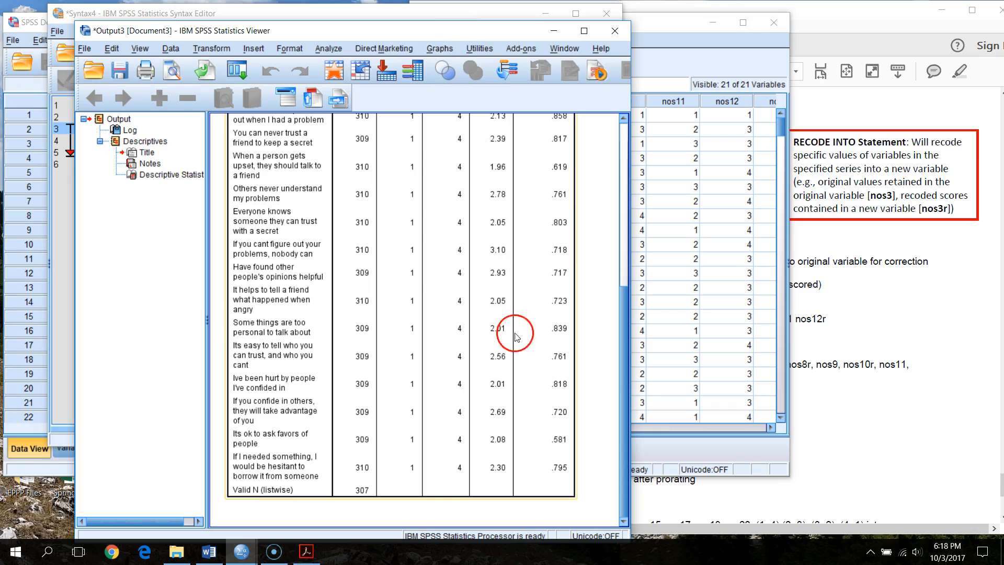
pyautogui.moveTo(205, 319); pyautogui.dragTo(45, 314)
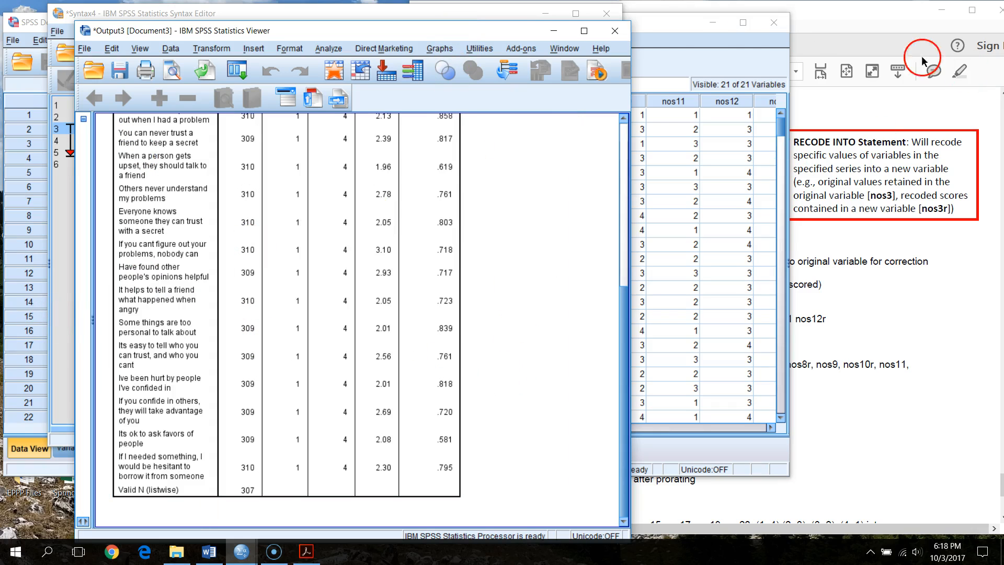
pyautogui.click(555, 35)
# Copy the RECODE block through EXECUTE from the SPSS Demo PDF into the syntax file below the DESCRIPTIVES command
pyautogui.click(885, 335)
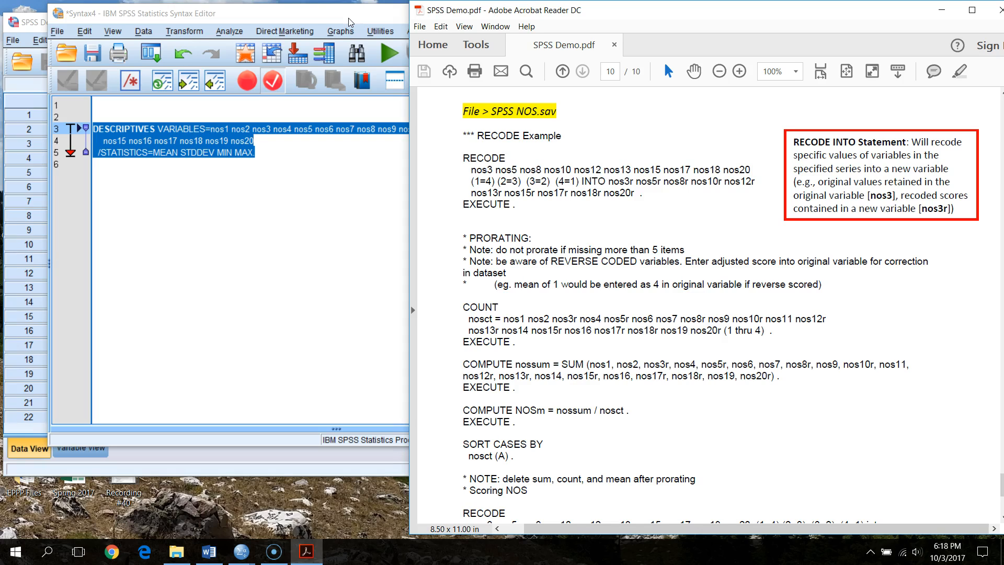
pyautogui.click(670, 21)
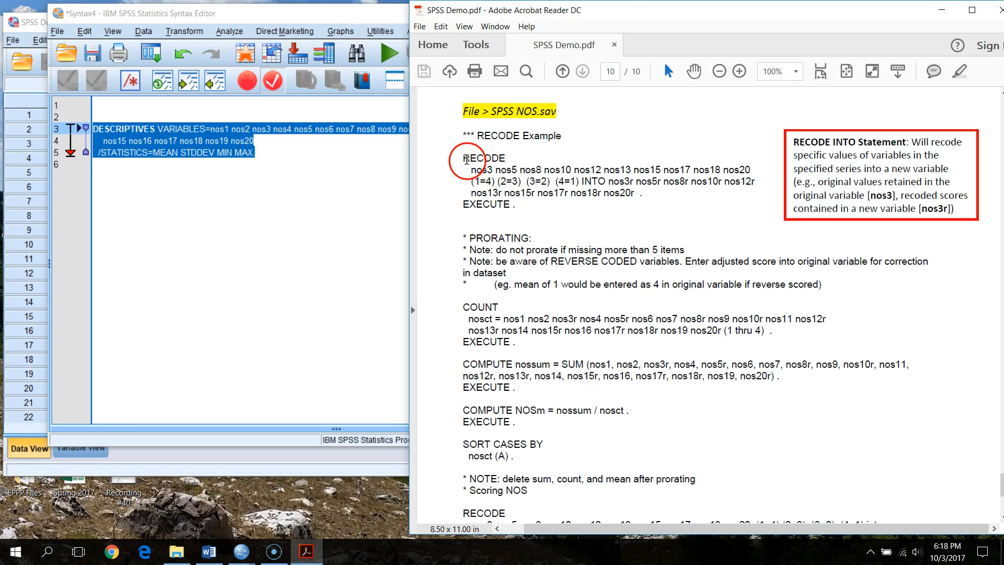
pyautogui.moveTo(467, 160); pyautogui.dragTo(531, 211)
pyautogui.hotkey('ctrl', 'c')
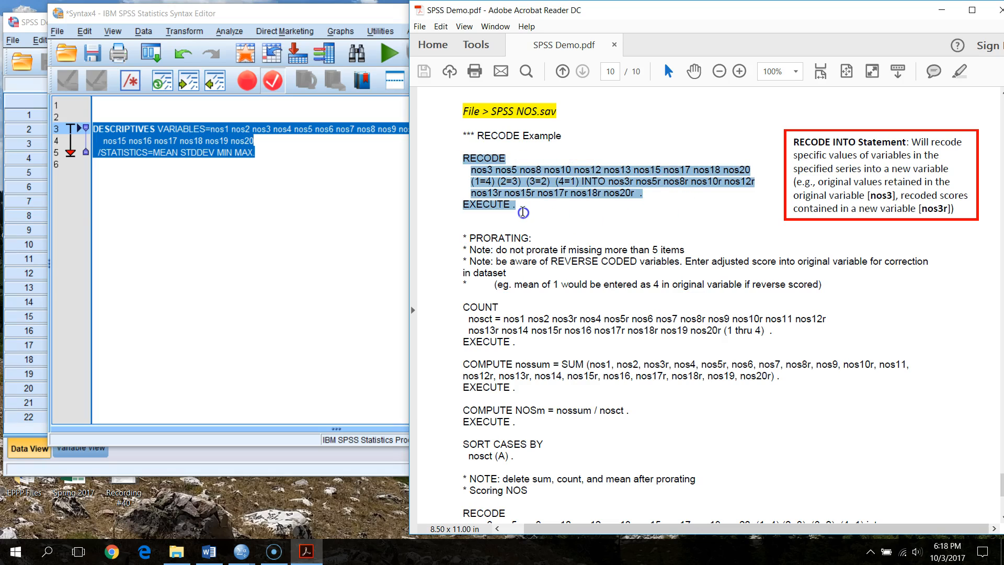
pyautogui.click(330, 190)
pyautogui.hotkey('ctrl', 'v')
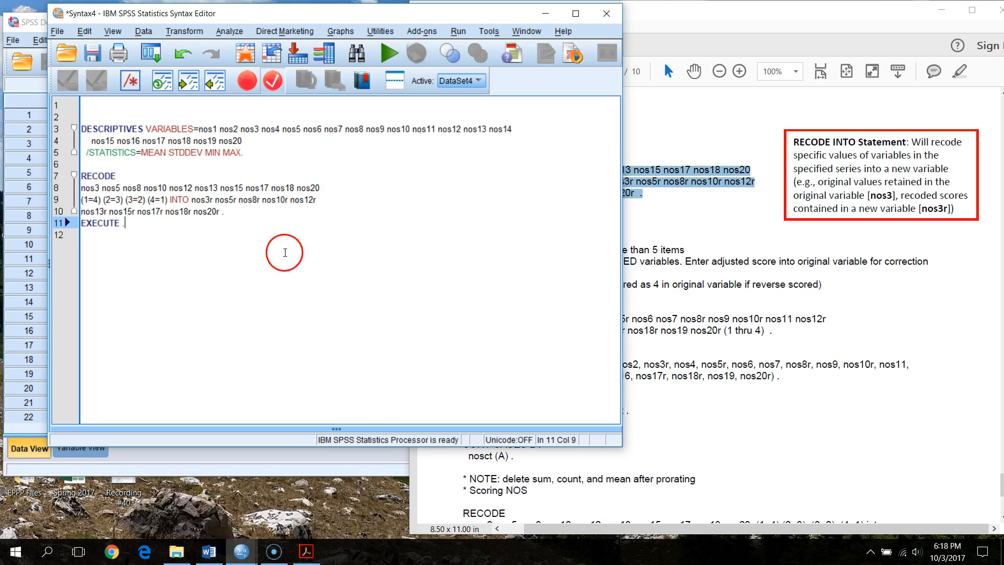
# Review the RECODE command's source items, value mappings and new variable names, comparing them with the PDF example and the current data columns
pyautogui.click(860, 296)
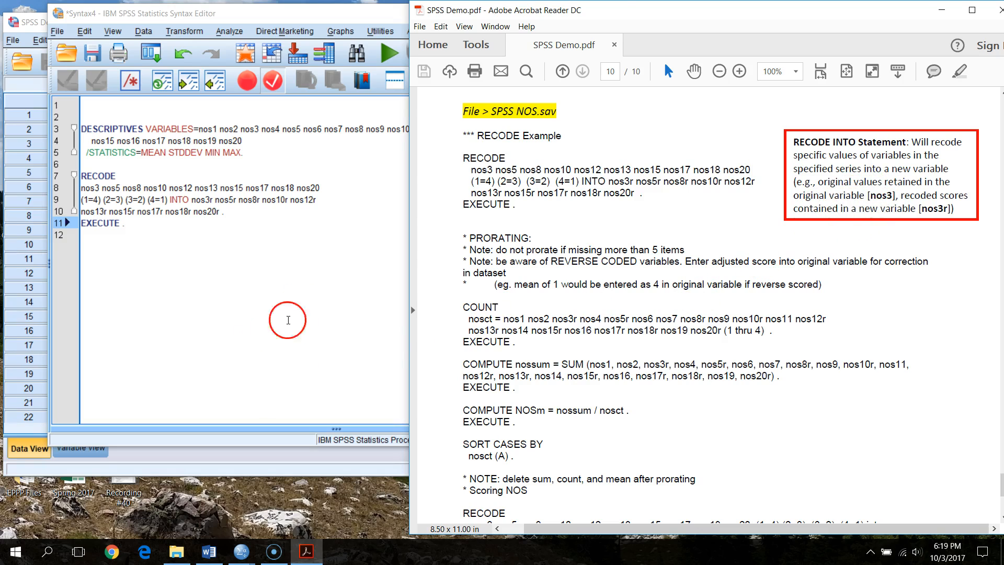
pyautogui.click(297, 293)
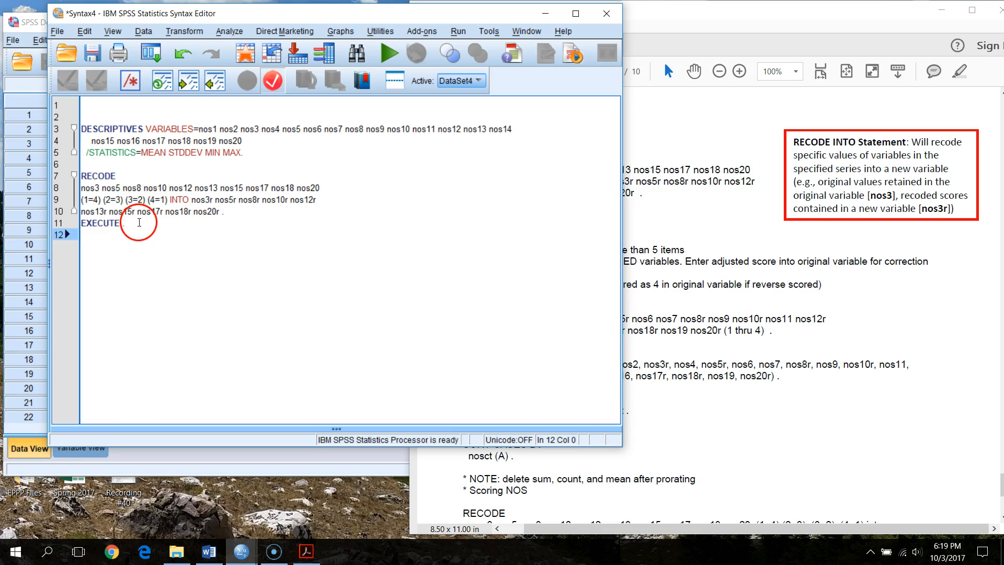
pyautogui.click(88, 188)
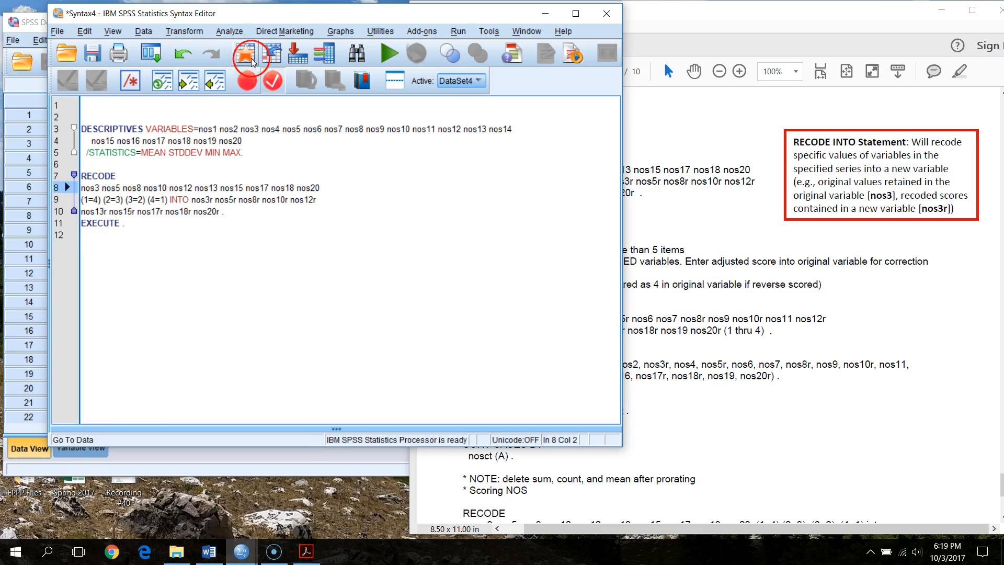
pyautogui.moveTo(321, 11); pyautogui.dragTo(335, 9)
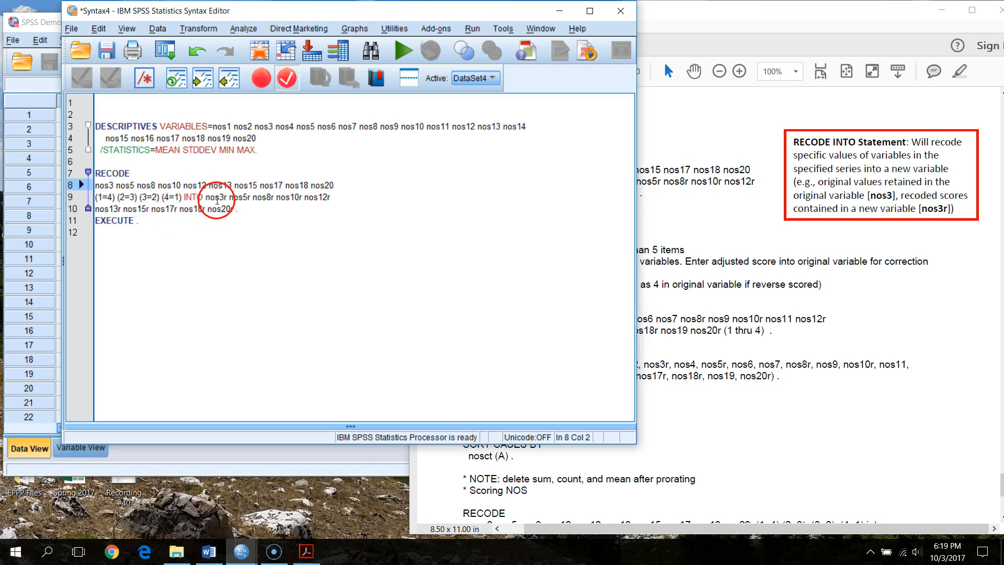
pyautogui.click(220, 198)
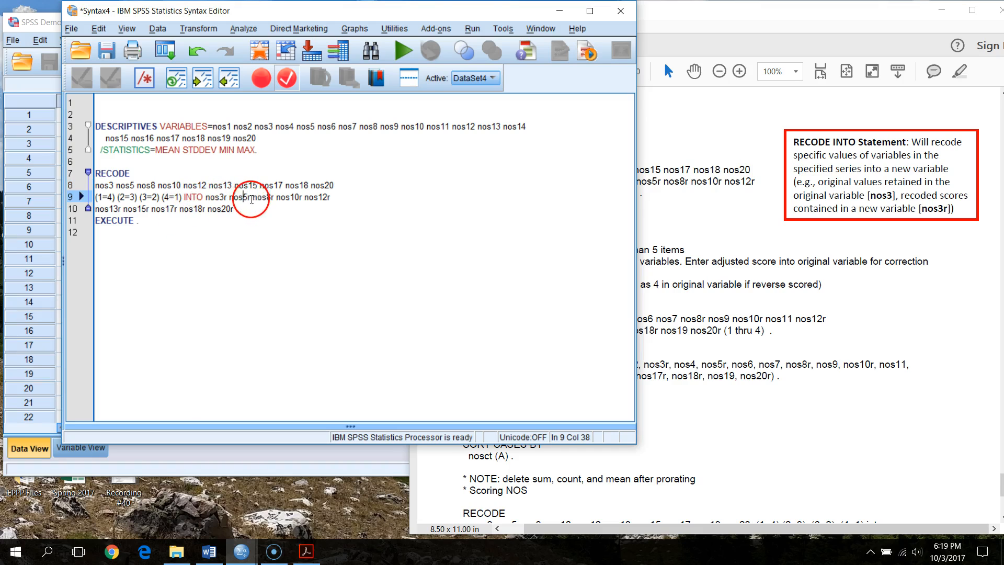
pyautogui.click(257, 198)
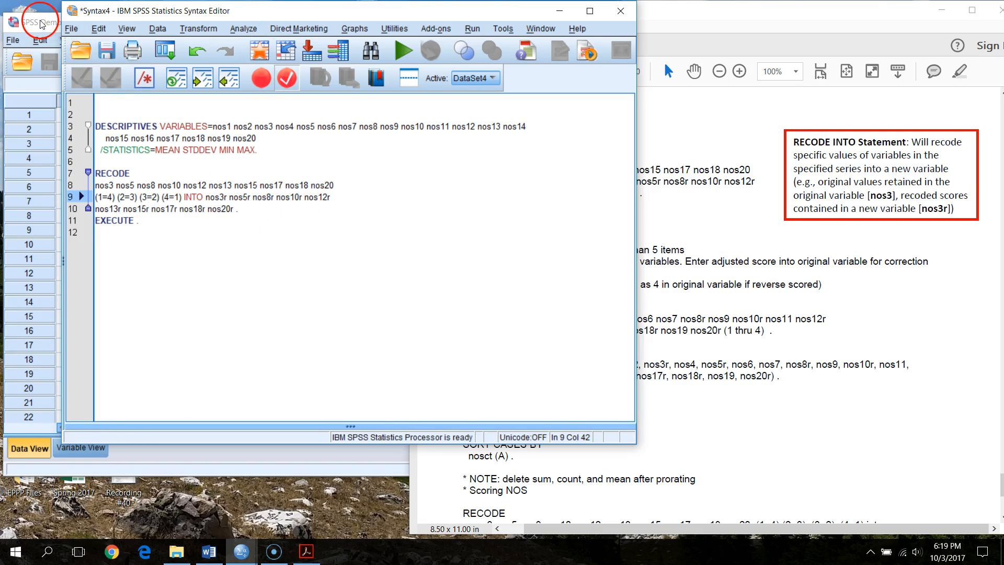
pyautogui.moveTo(40, 24); pyautogui.dragTo(42, 34)
pyautogui.moveTo(73, 436)
pyautogui.mouseDown()
pyautogui.moveTo(579, 439)
pyautogui.moveTo(68, 438)
pyautogui.mouseUp()
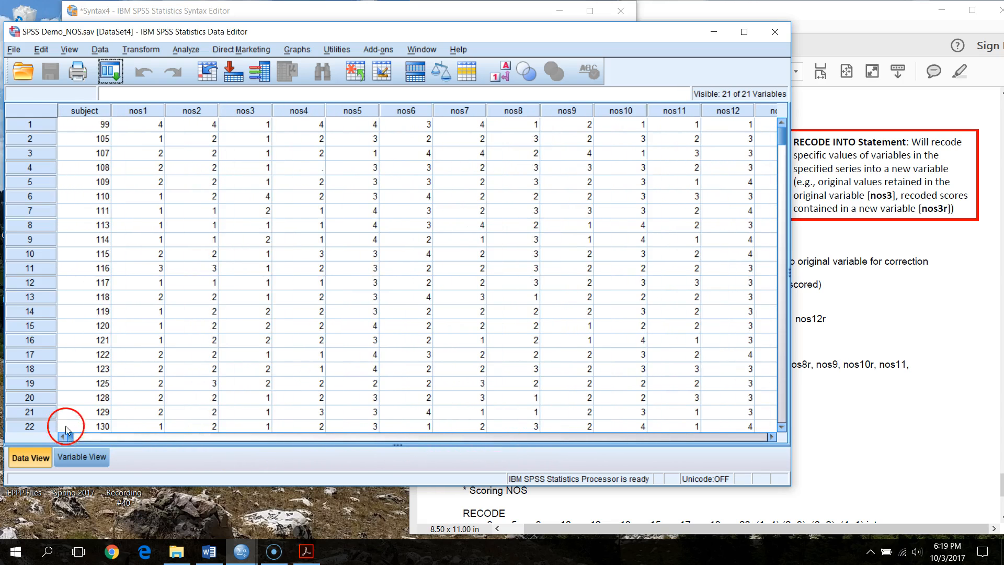
pyautogui.click(416, 11)
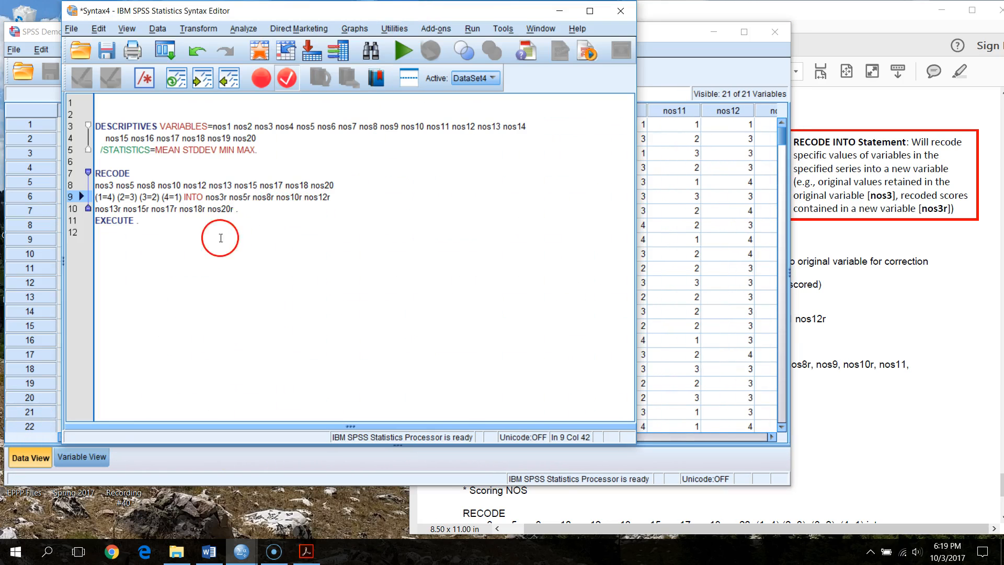
# Run the RECODE block through EXECUTE and inspect the new reverse-coded columns nos3r to nos20r in the data
pyautogui.moveTo(112, 231); pyautogui.dragTo(6, 173)
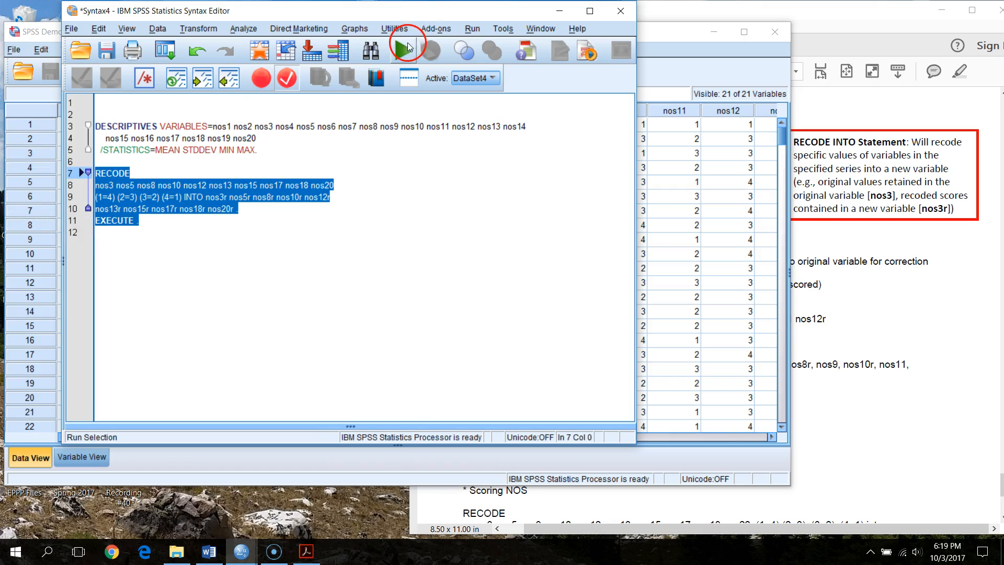
pyautogui.click(403, 50)
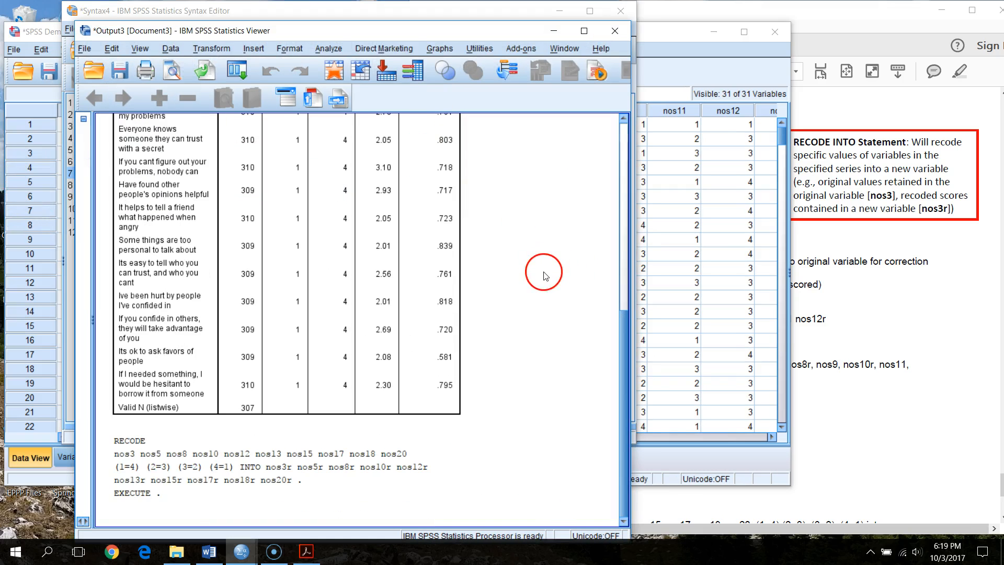
pyautogui.click(649, 92)
pyautogui.click(675, 124)
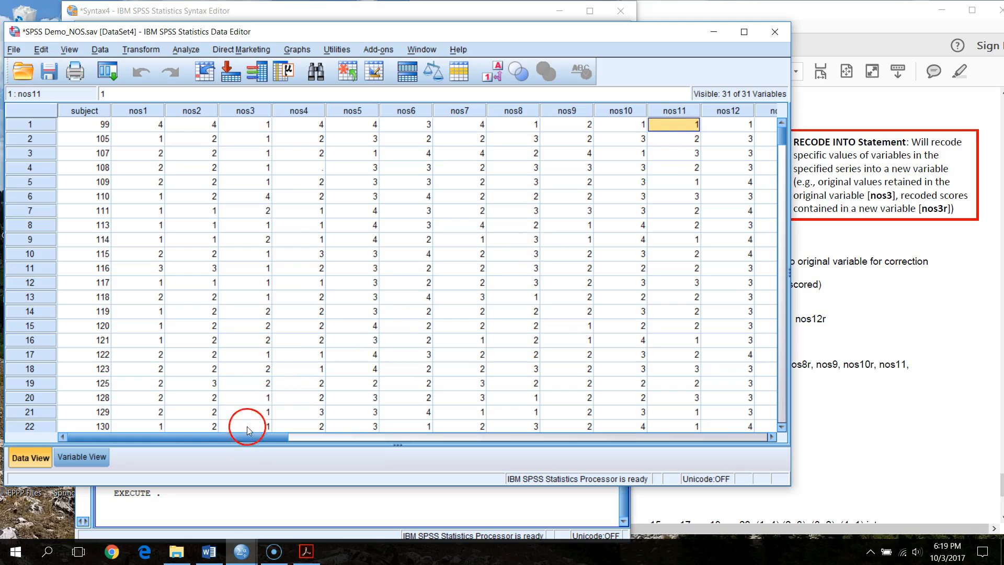
pyautogui.moveTo(261, 439); pyautogui.dragTo(590, 466)
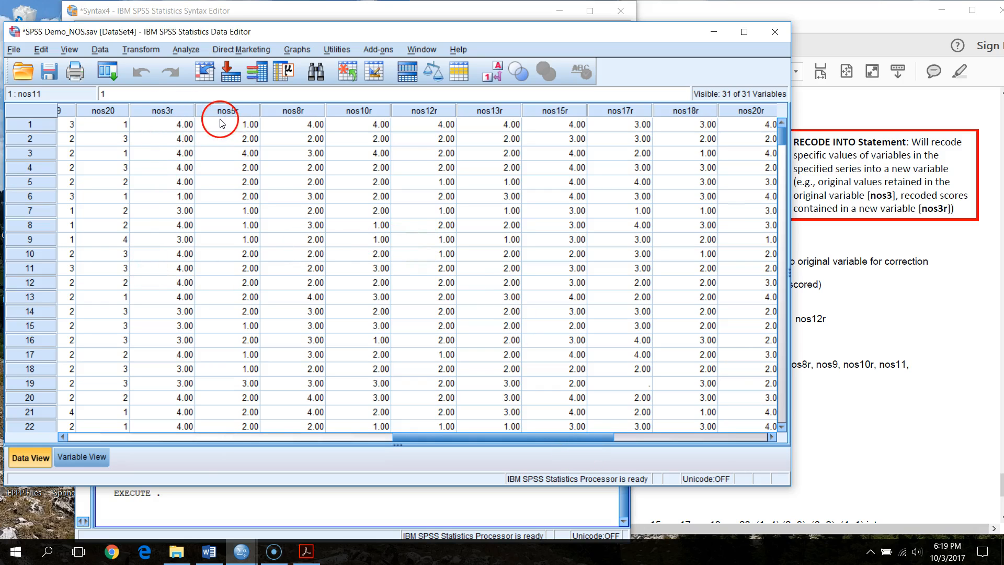
pyautogui.moveTo(586, 444); pyautogui.dragTo(611, 453)
# Read the PRORATING notes in the SPSS Demo PDF about missing-item limits and entering means for reverse-coded items
pyautogui.click(866, 26)
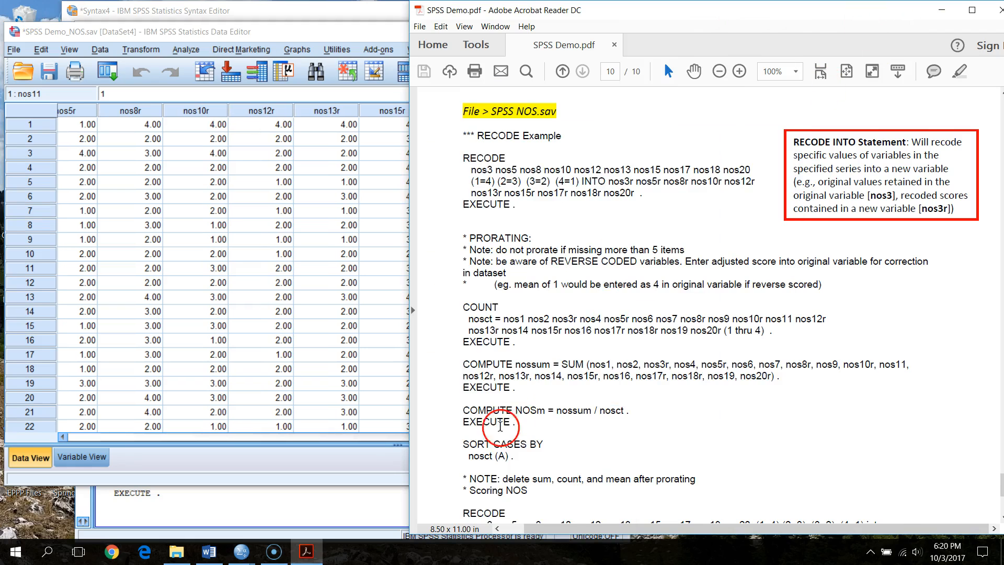
pyautogui.scroll(-2, 460, 382)
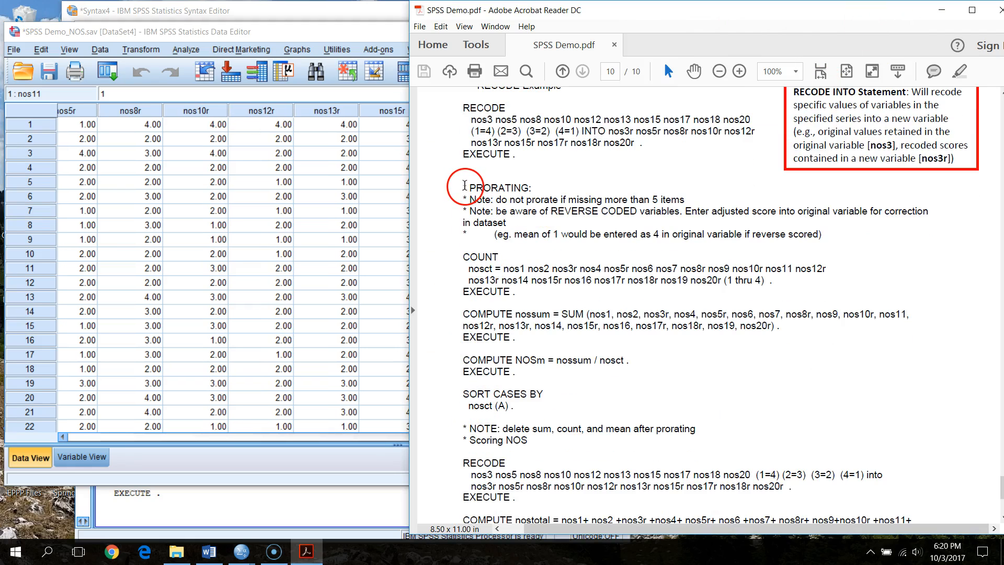
pyautogui.moveTo(462, 187); pyautogui.dragTo(664, 194)
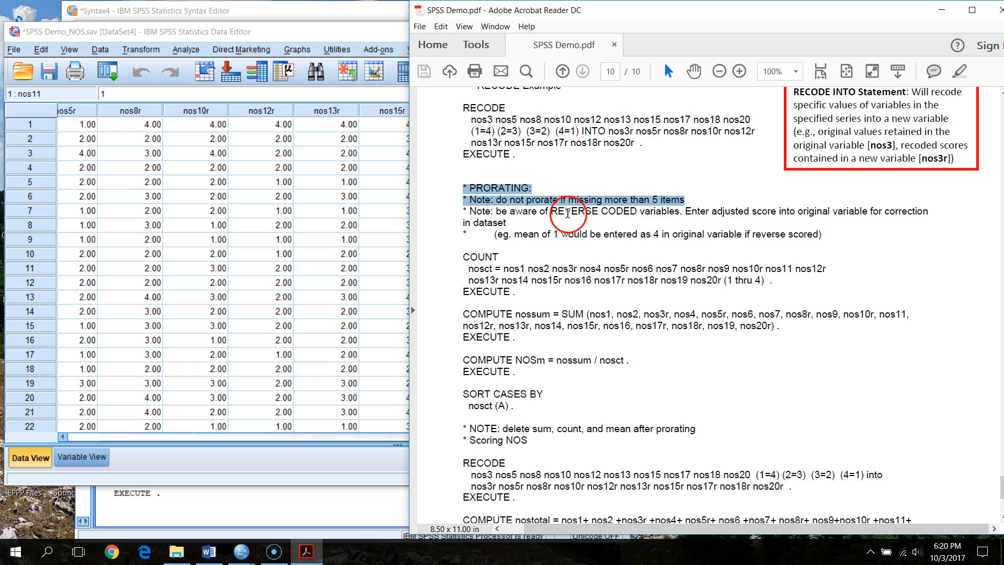
pyautogui.click(572, 215)
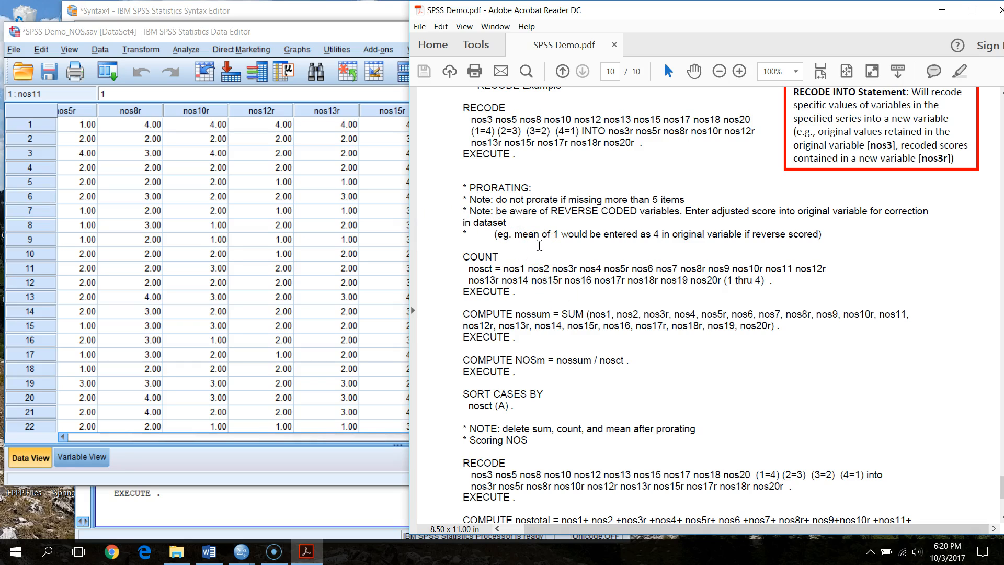
pyautogui.scroll(3, 600, 314)
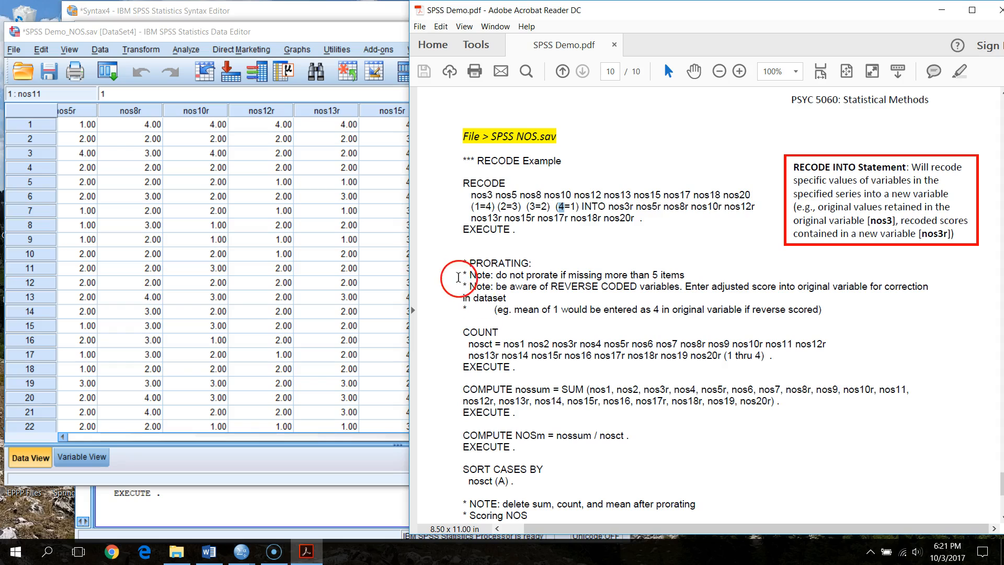
# Copy the PRORATING section through SORT CASES BY nosct (A) from the PDF into the syntax file below the RECODE block
pyautogui.moveTo(463, 264); pyautogui.dragTo(520, 370)
pyautogui.hotkey('ctrl', 'c')
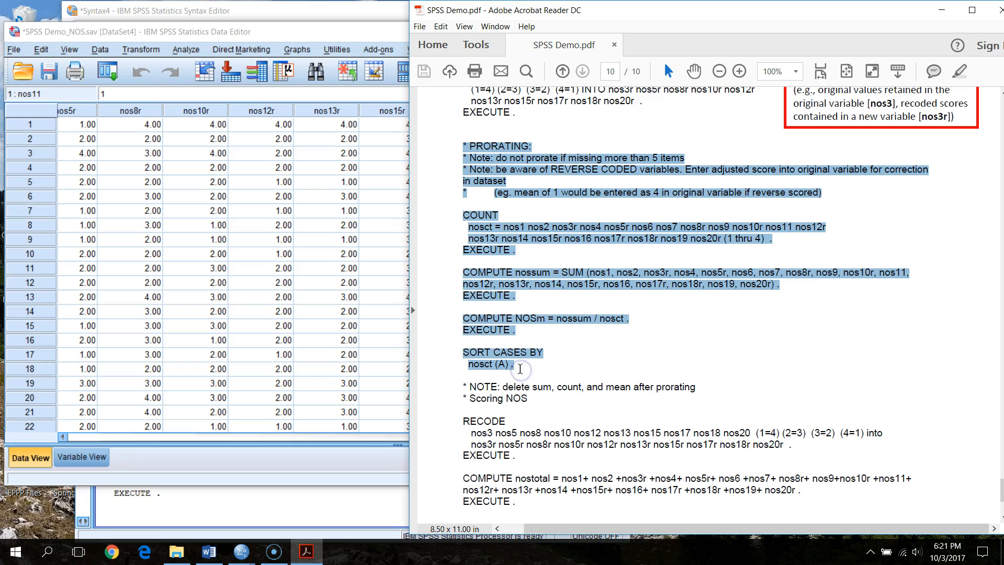
pyautogui.click(273, 17)
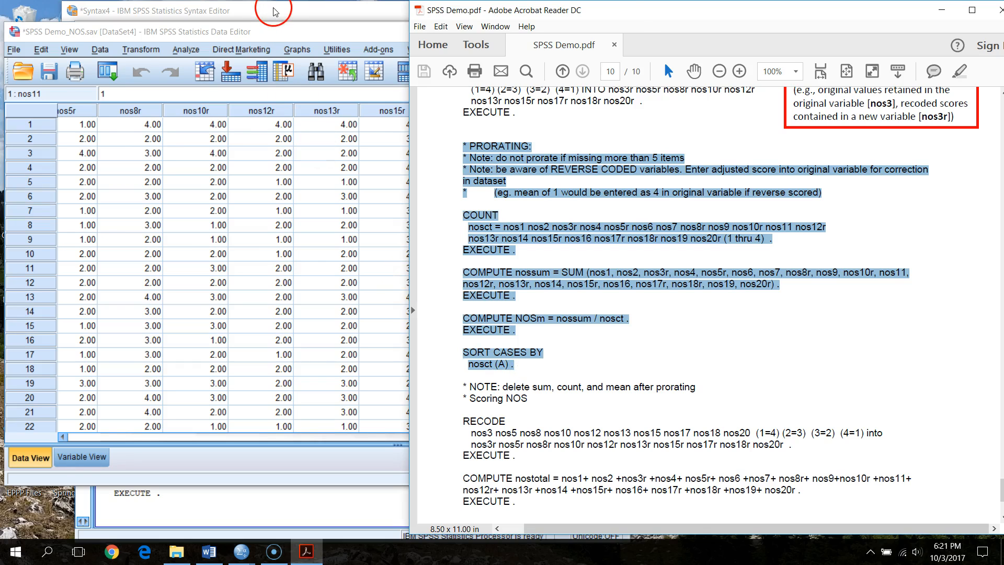
pyautogui.click(239, 235)
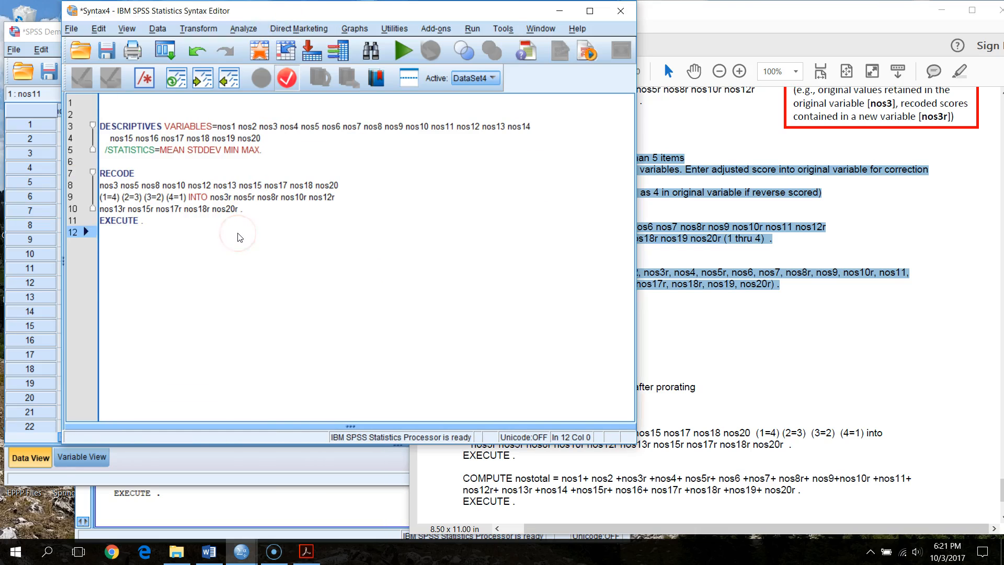
pyautogui.hotkey('ctrl', 'v')
pyautogui.moveTo(242, 236); pyautogui.dragTo(240, 248)
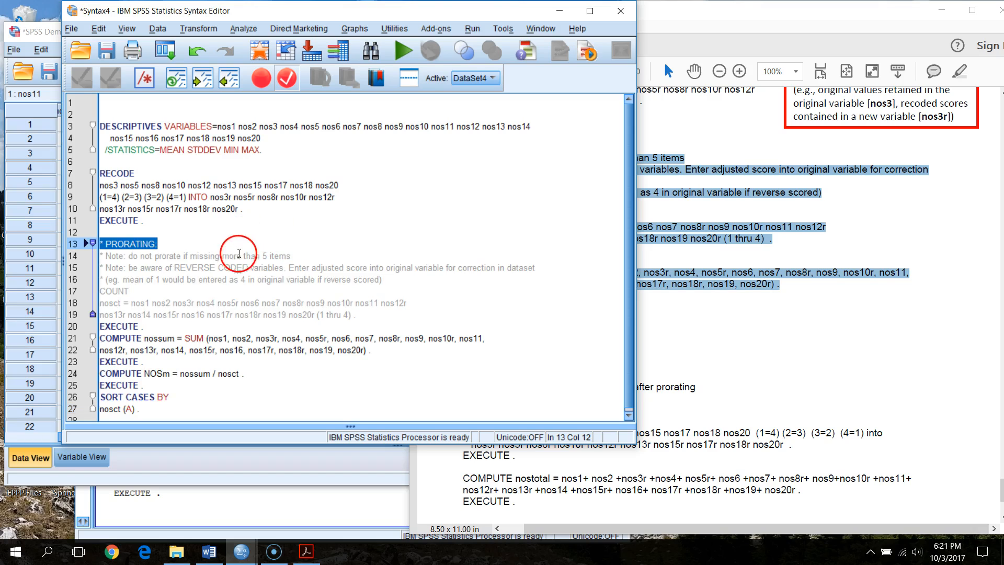
# Insert blank lines before the COUNT, COMPUTE nossum, COMPUTE NOSm and SORT CASES commands to separate the prorating blocks
pyautogui.click(392, 281)
pyautogui.press('Return')
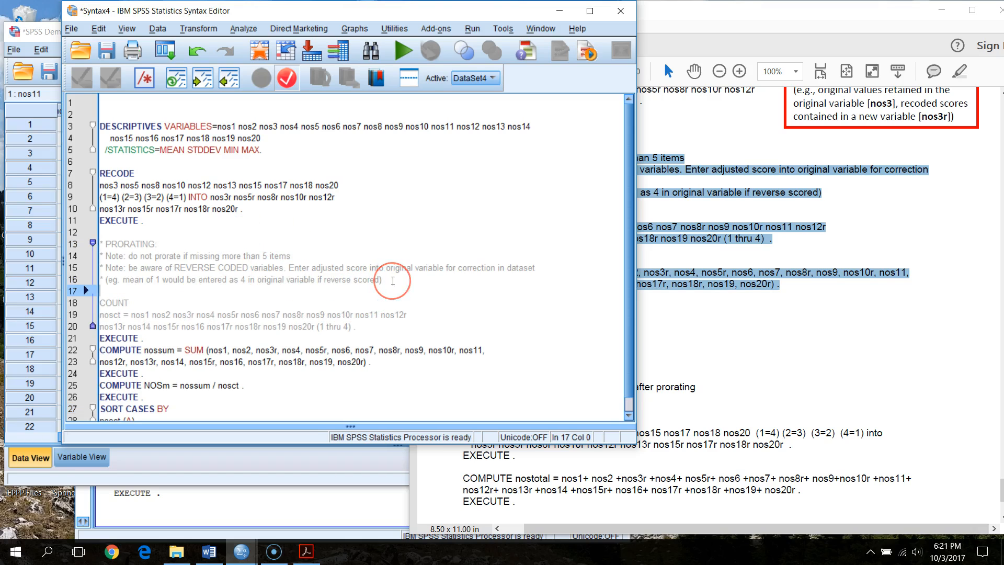
pyautogui.click(373, 332)
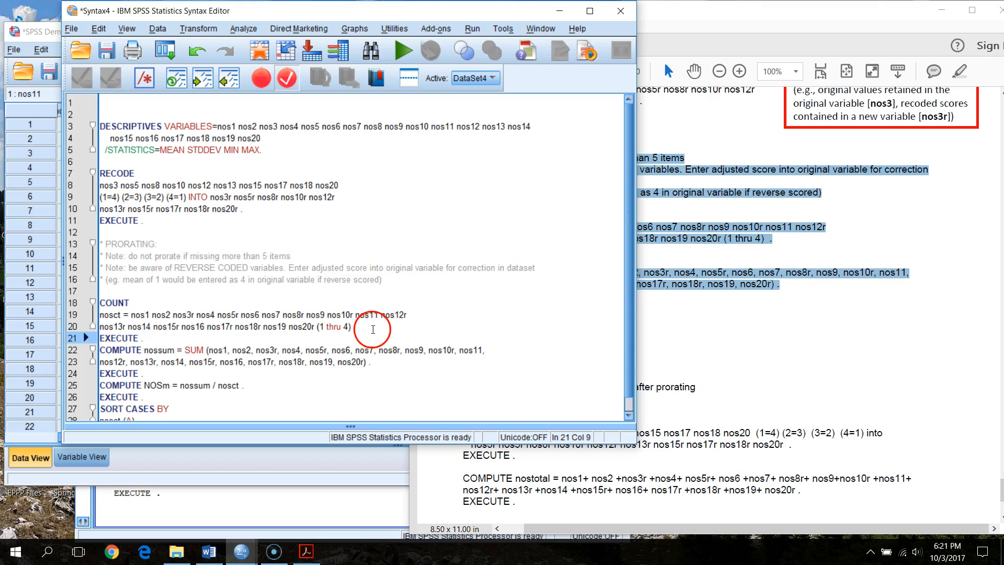
pyautogui.press('Return')
pyautogui.scroll(-1, 364, 330)
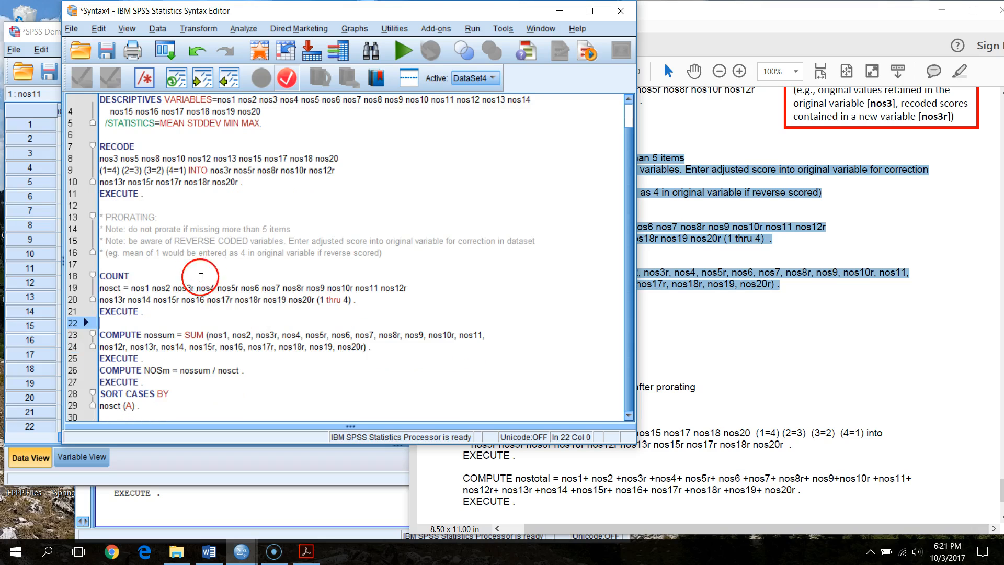
pyautogui.click(165, 357)
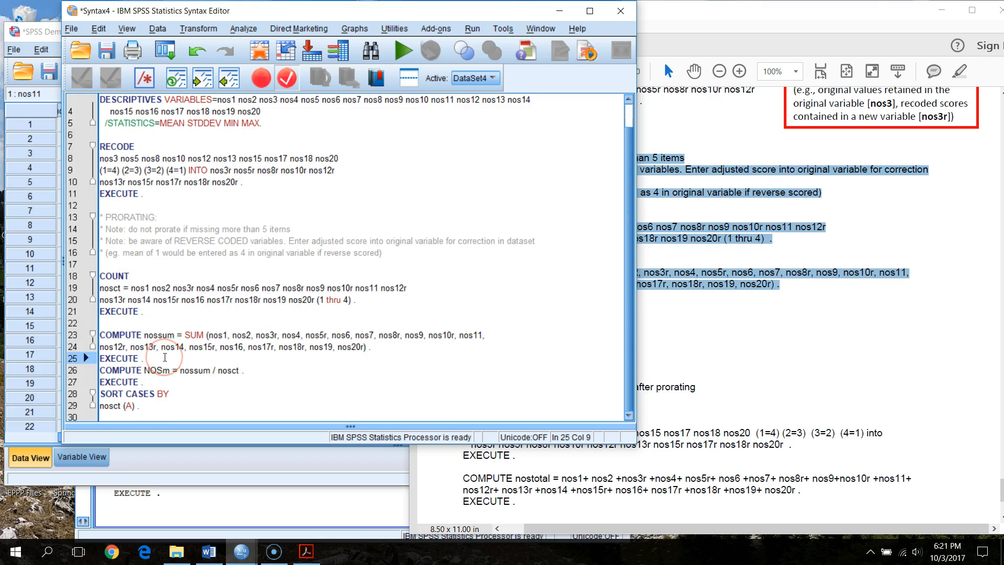
pyautogui.press('Return')
pyautogui.scroll(-1, 177, 355)
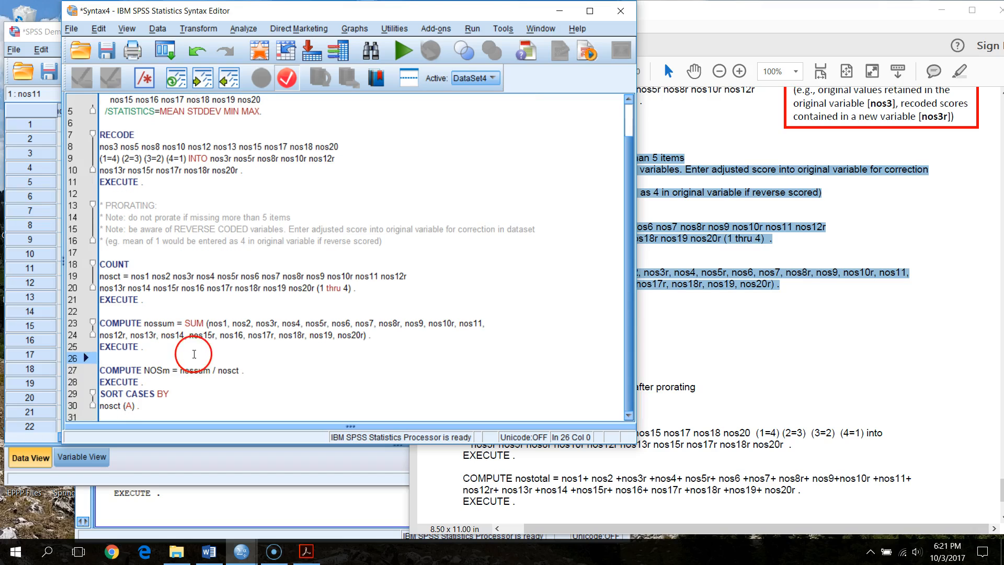
pyautogui.click(149, 382)
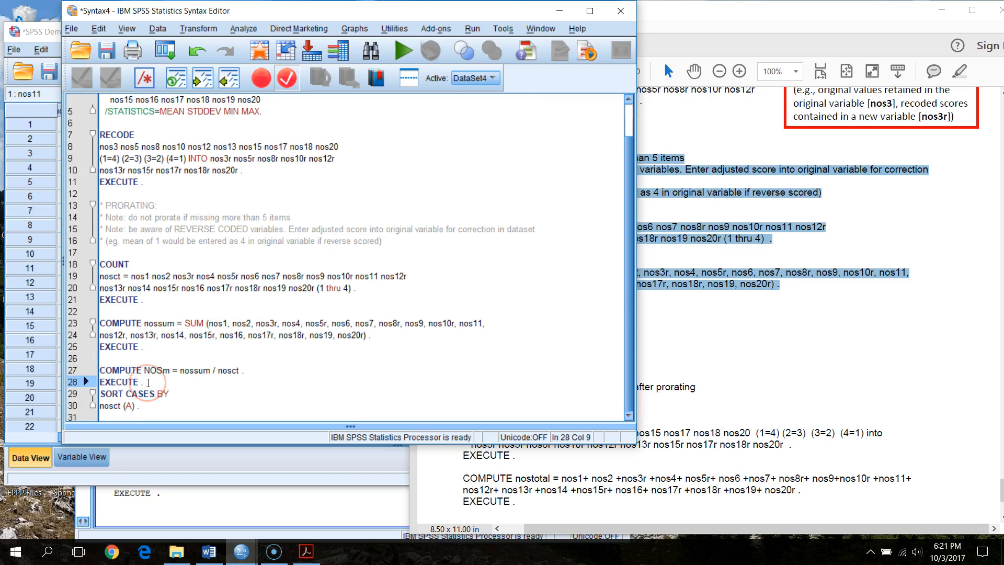
pyautogui.press('Return')
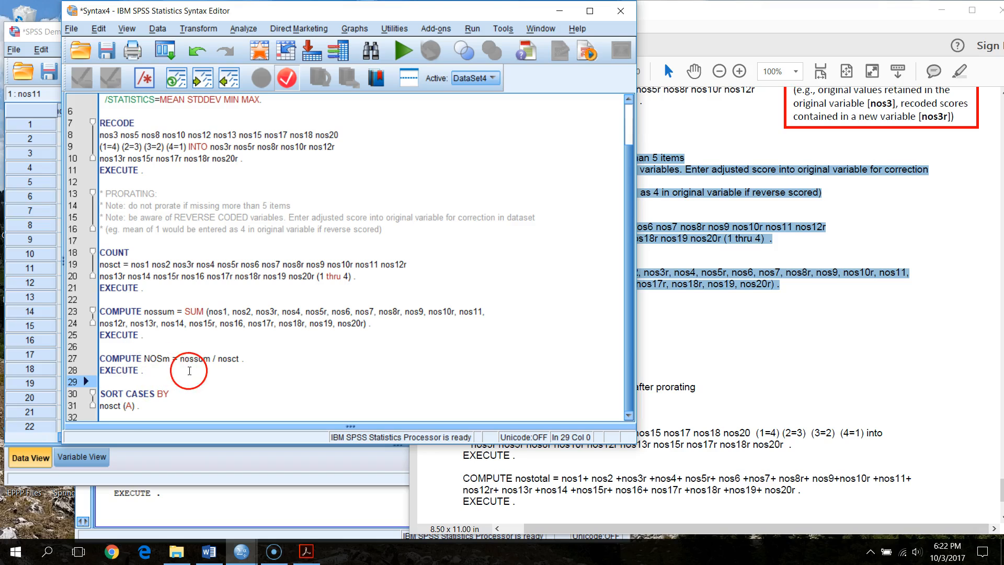
# Run the prorating syntax from COUNT through SORT CASES and inspect the nosct, nossum and NOSm columns in the sorted data
pyautogui.click(107, 406)
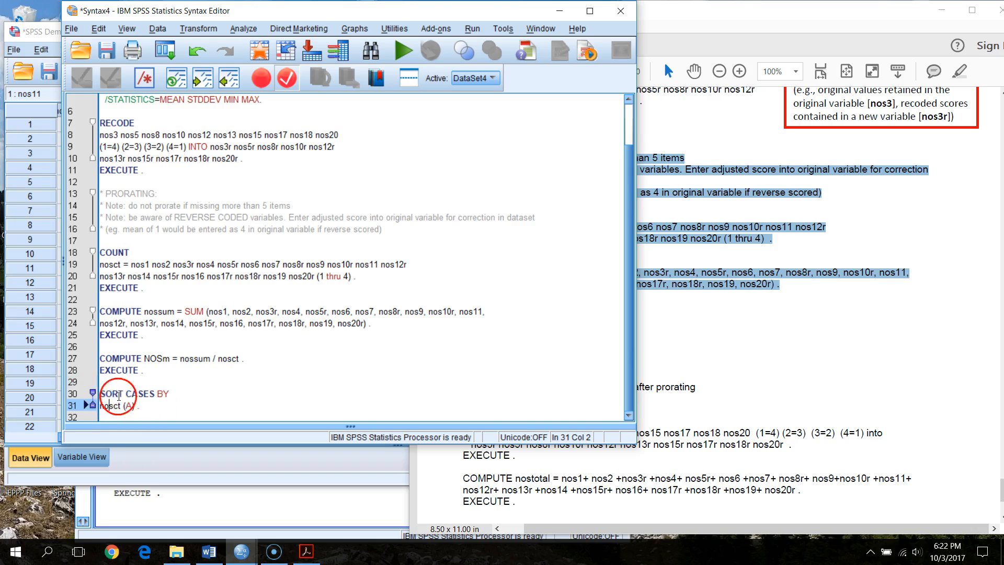
pyautogui.moveTo(99, 253); pyautogui.dragTo(269, 406)
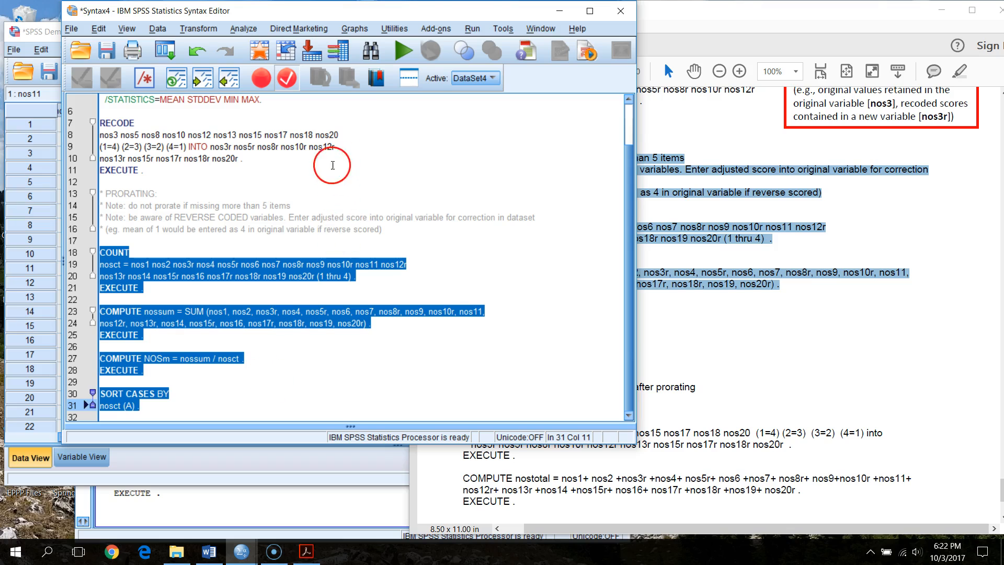
pyautogui.click(402, 50)
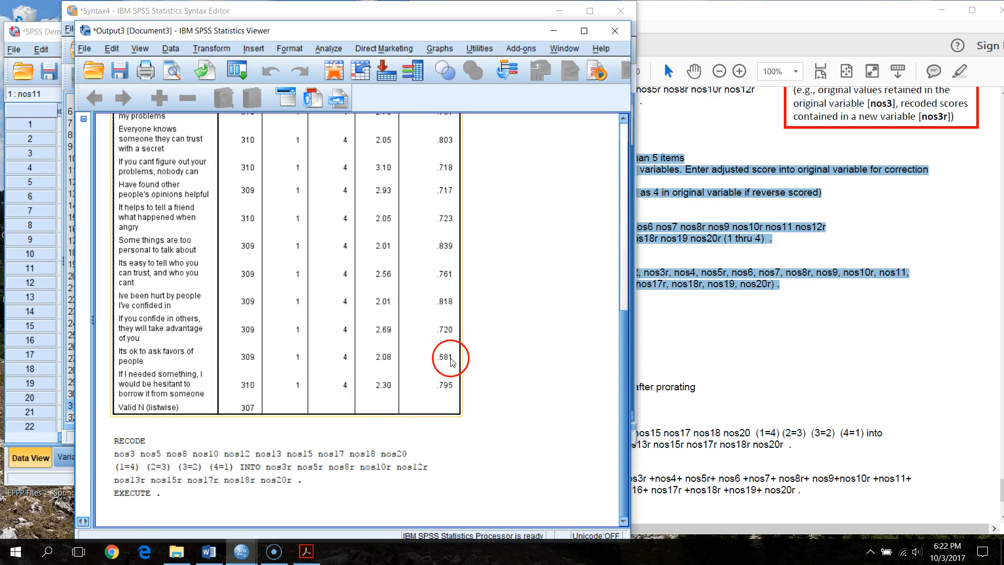
pyautogui.click(56, 44)
pyautogui.click(418, 139)
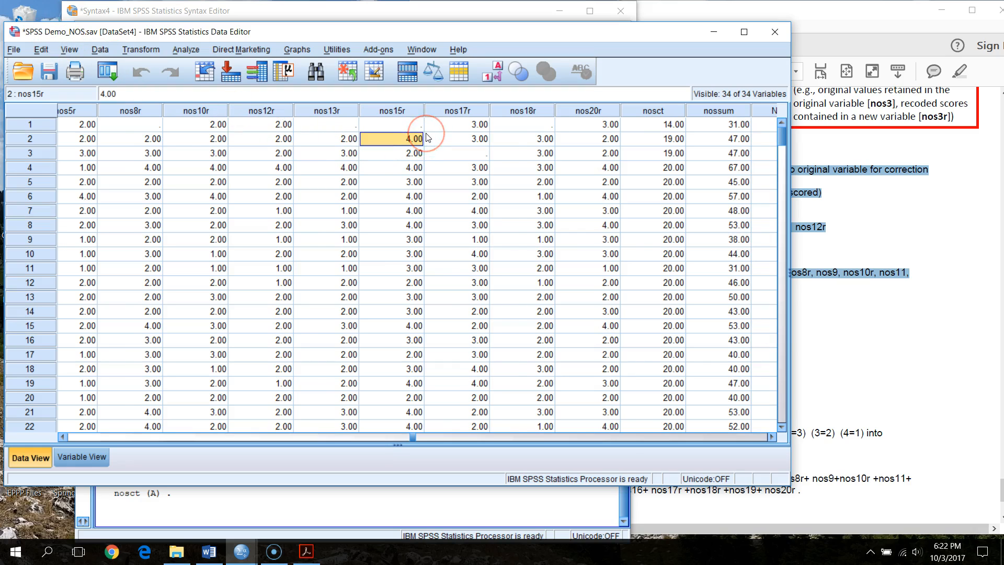
pyautogui.hotkey('ctrl', 'Right')
# Review in the syntax how the COUNT and COMPUTE nossum commands use the original and reverse-coded items
pyautogui.click(385, 10)
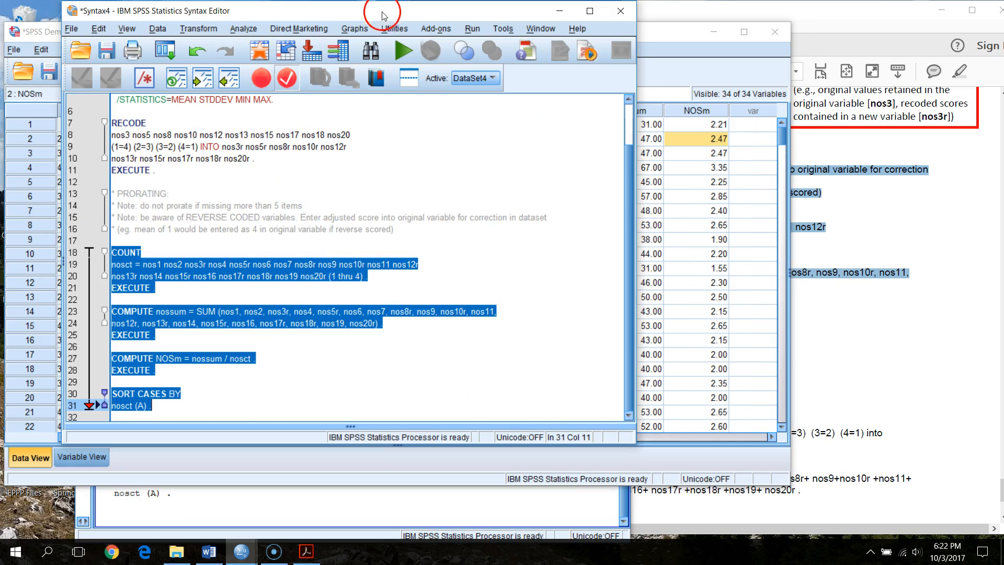
pyautogui.click(269, 313)
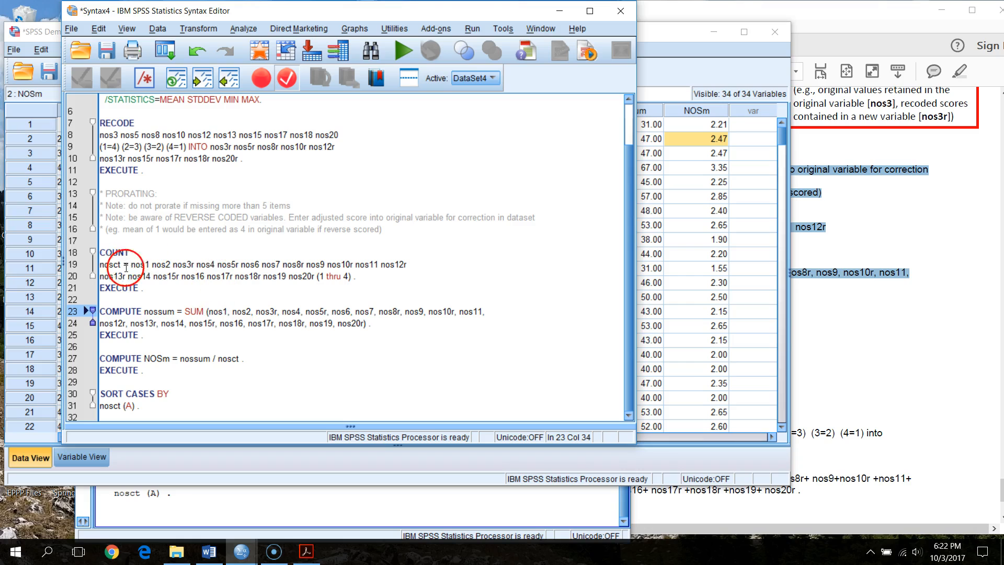
pyautogui.click(218, 312)
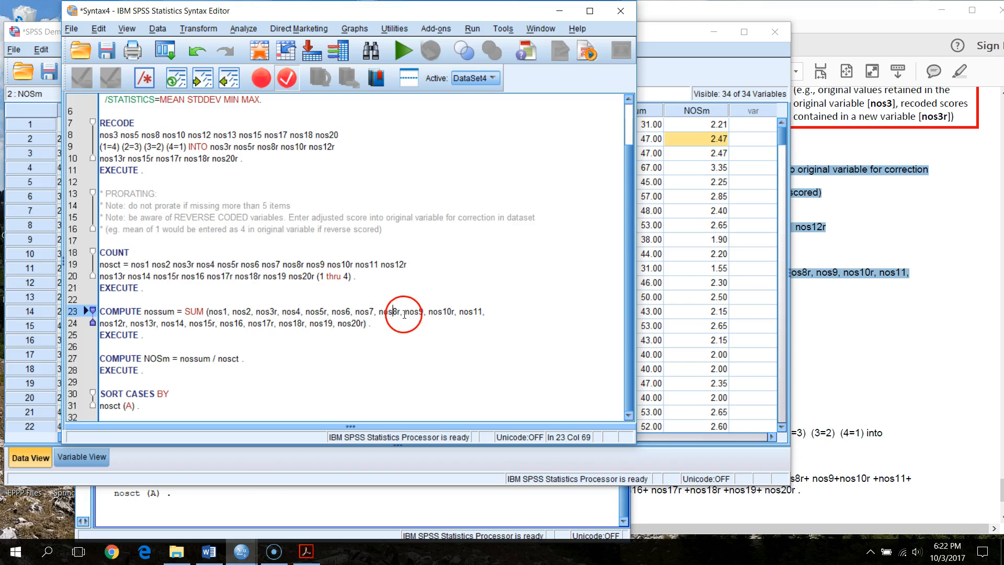
# Check which items in the COMPUTE nossum command are listed in reverse-coded form
pyautogui.click(447, 311)
pyautogui.click(113, 324)
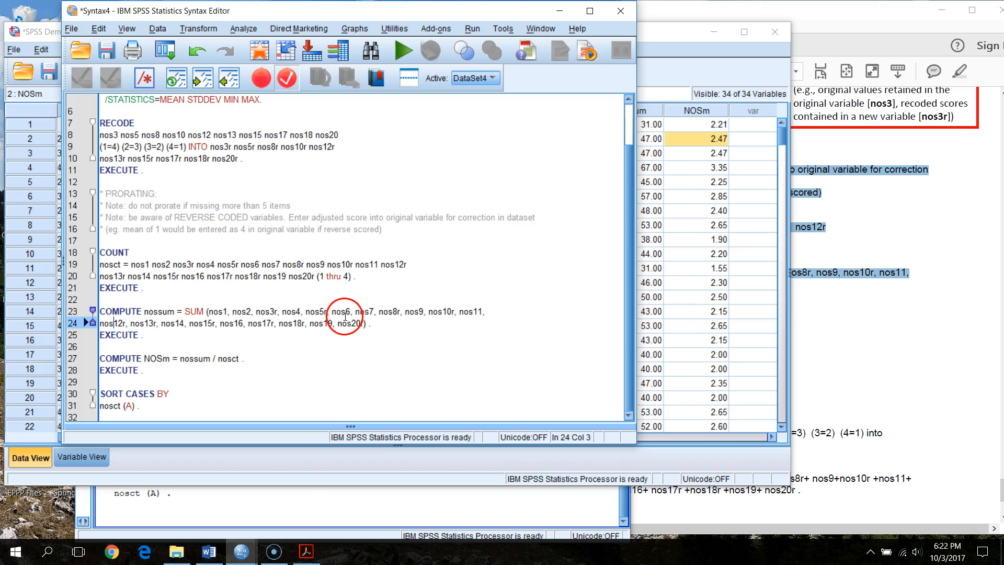
pyautogui.click(288, 347)
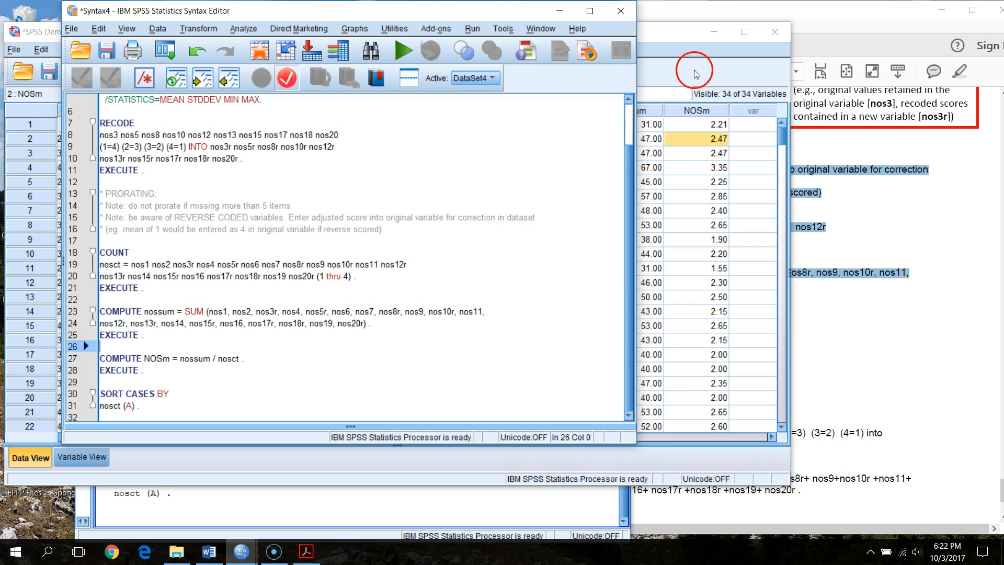
# Examine the nosct, nossum and NOSm values of the first two cases in the data
pyautogui.click(695, 72)
pyautogui.click(696, 125)
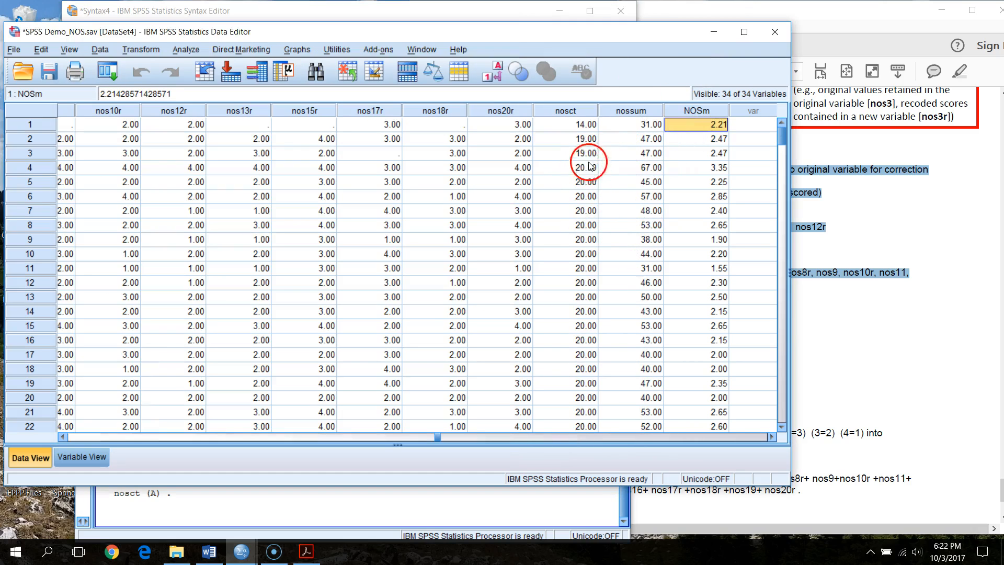
pyautogui.click(589, 125)
pyautogui.click(721, 126)
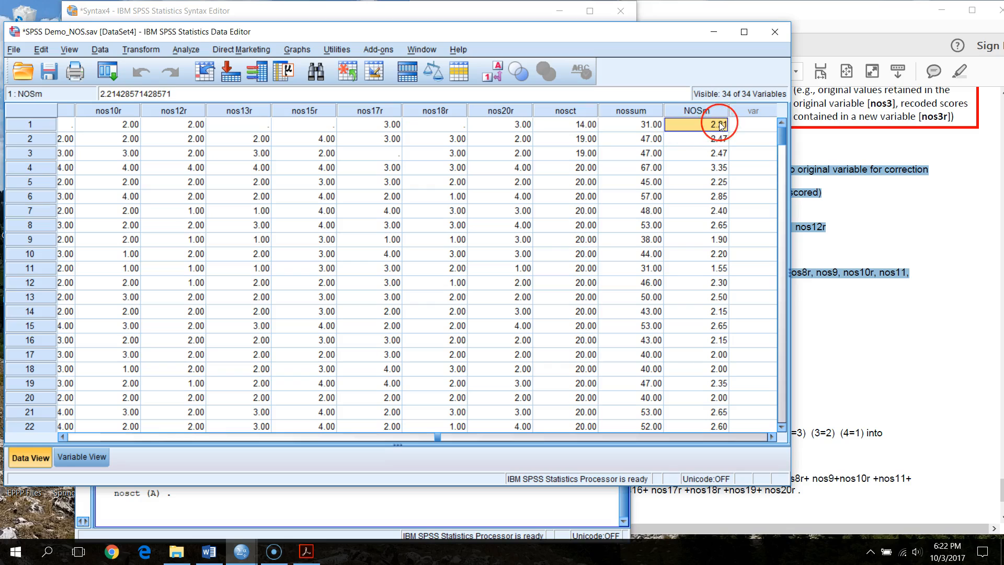
pyautogui.hotkey('ctrl', 'Home')
pyautogui.hotkey('ctrl', 'Right')
pyautogui.press('Left')
pyautogui.press('Down')
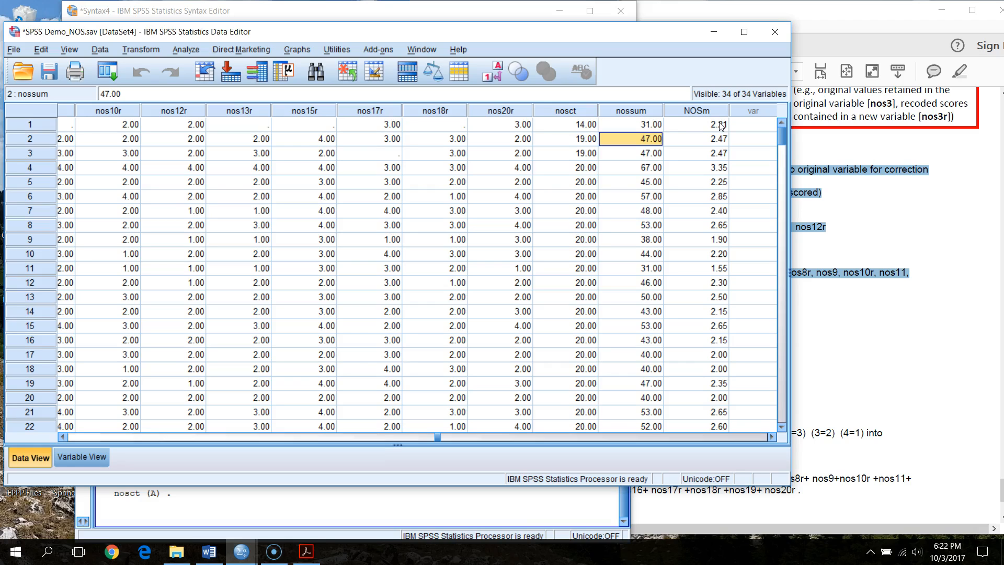
pyautogui.press('Left')
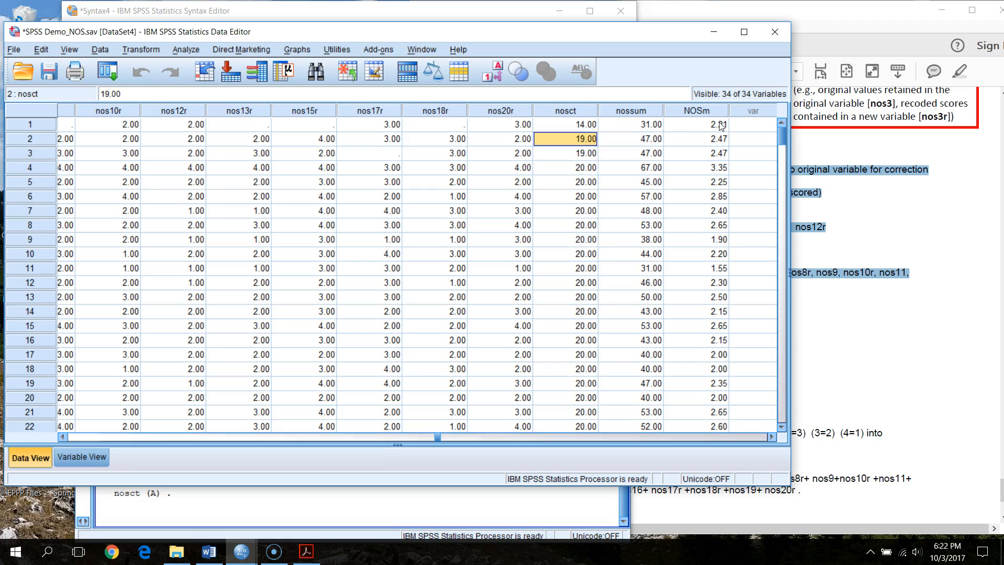
pyautogui.press('Right')
pyautogui.press('Right')
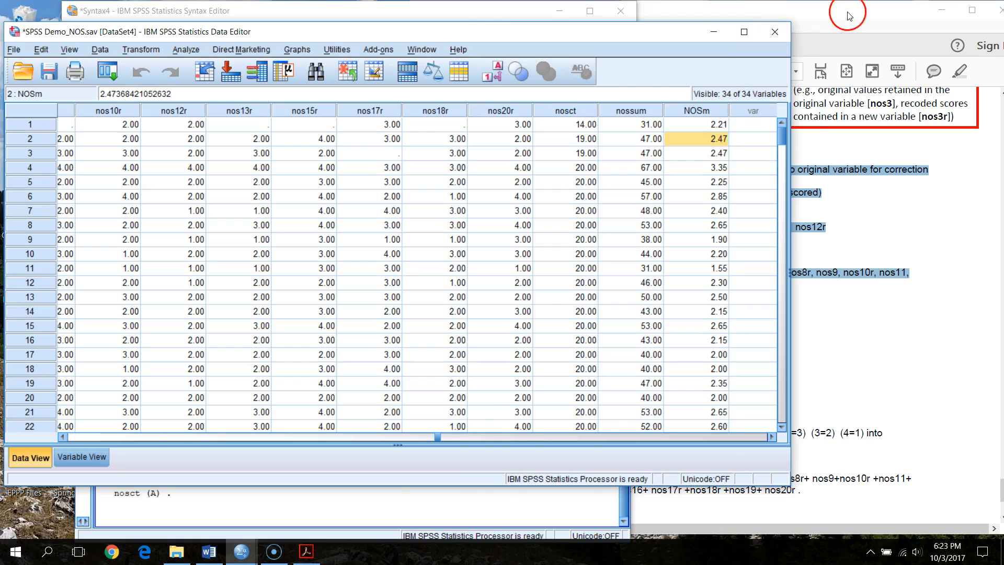
# Review the prorating notes and syntax in the SPSS Demo PDF and clear the text selection
pyautogui.click(832, 16)
pyautogui.scroll(5, 587, 421)
pyautogui.scroll(-5, 619, 460)
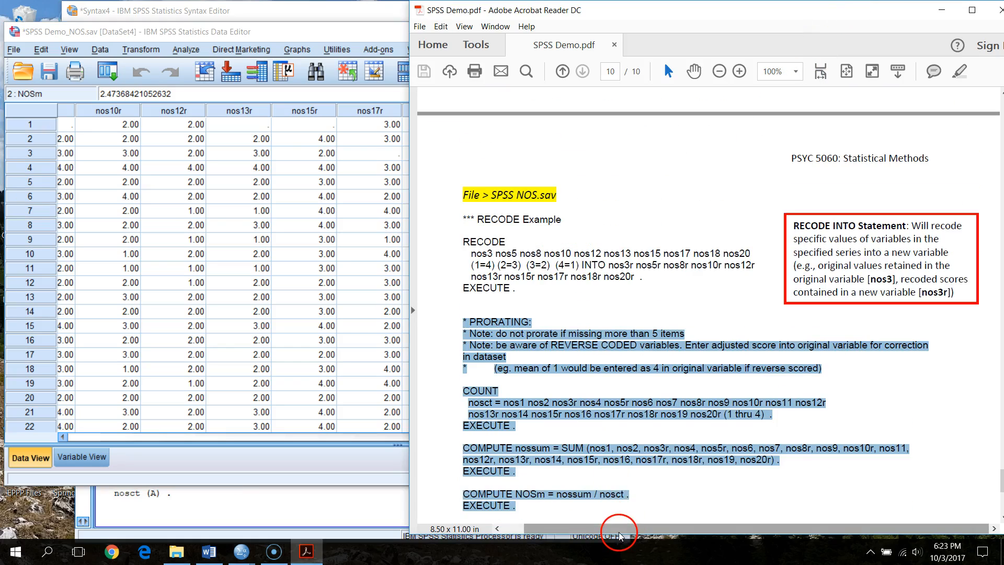
pyautogui.scroll(-7, 636, 460)
pyautogui.scroll(5, 637, 463)
pyautogui.scroll(3, 636, 462)
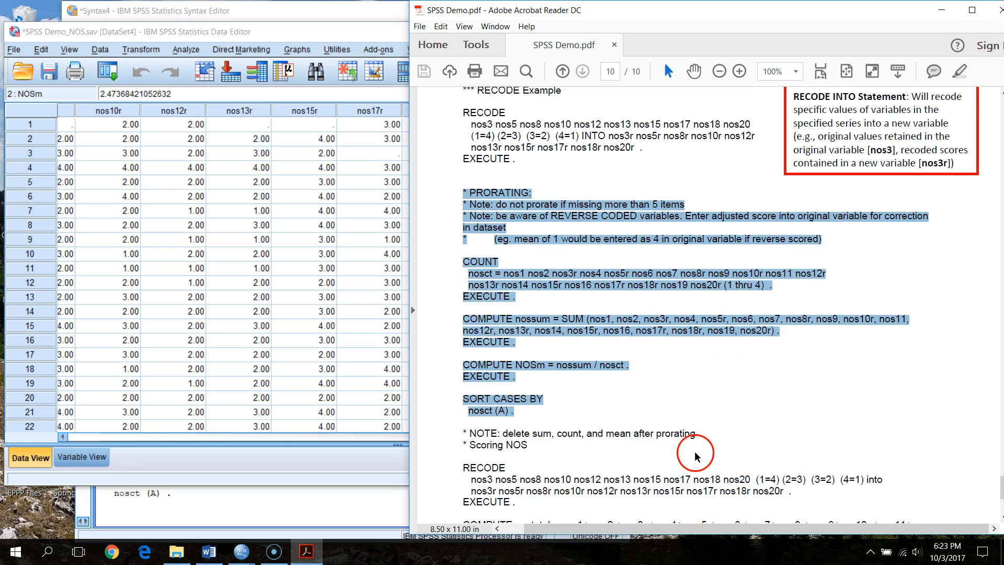
pyautogui.scroll(1, 696, 457)
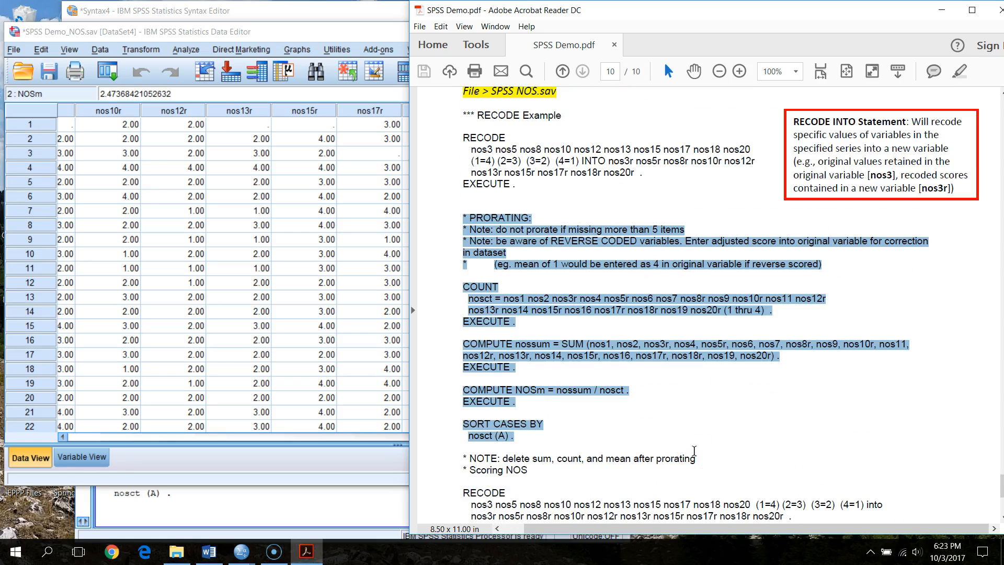
pyautogui.click(717, 409)
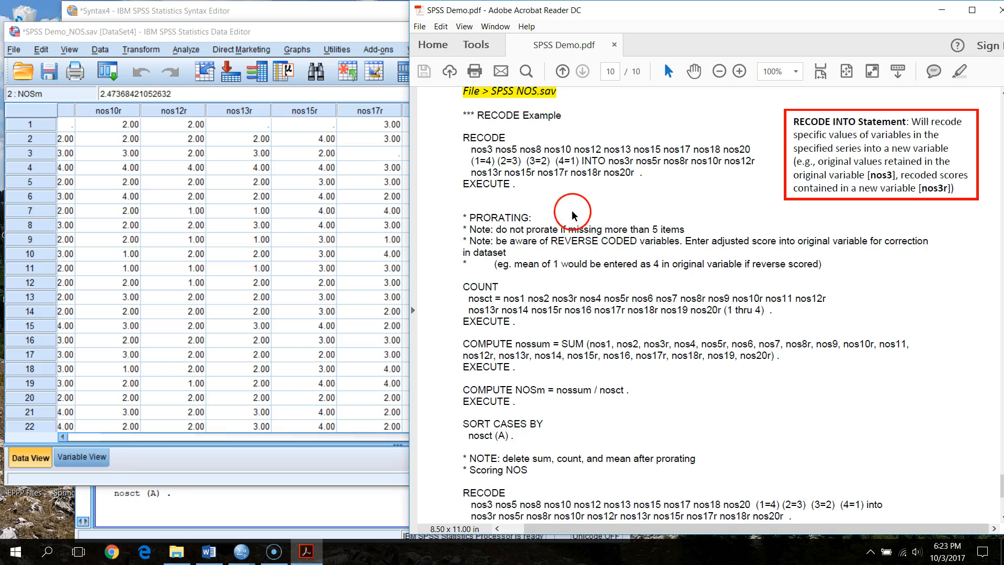
# Locate the missing NOS item in row 2, view the Word prorating tracking form and check the row's NOSm mean
pyautogui.click(342, 33)
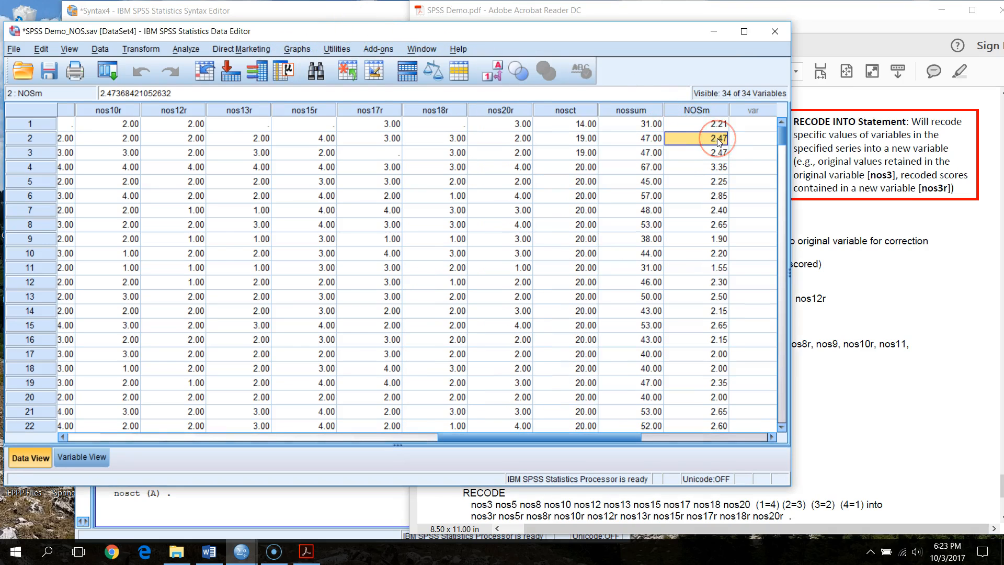
pyautogui.press('Home')
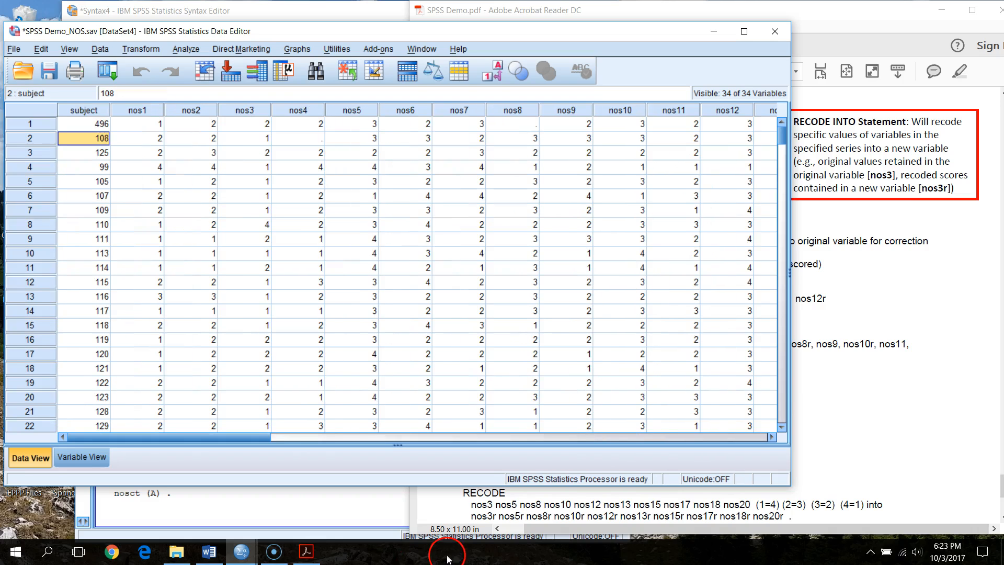
pyautogui.click(209, 554)
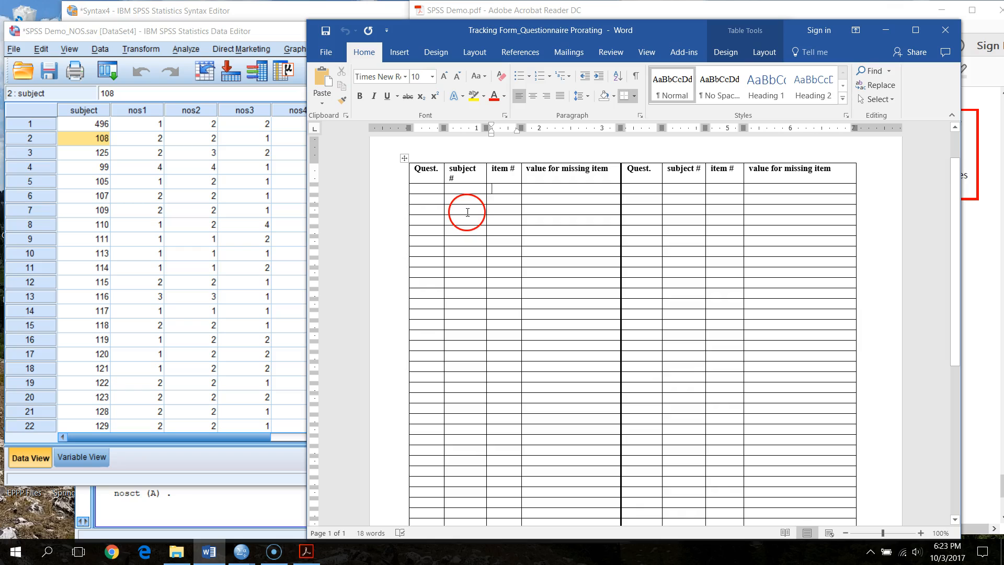
pyautogui.click(241, 30)
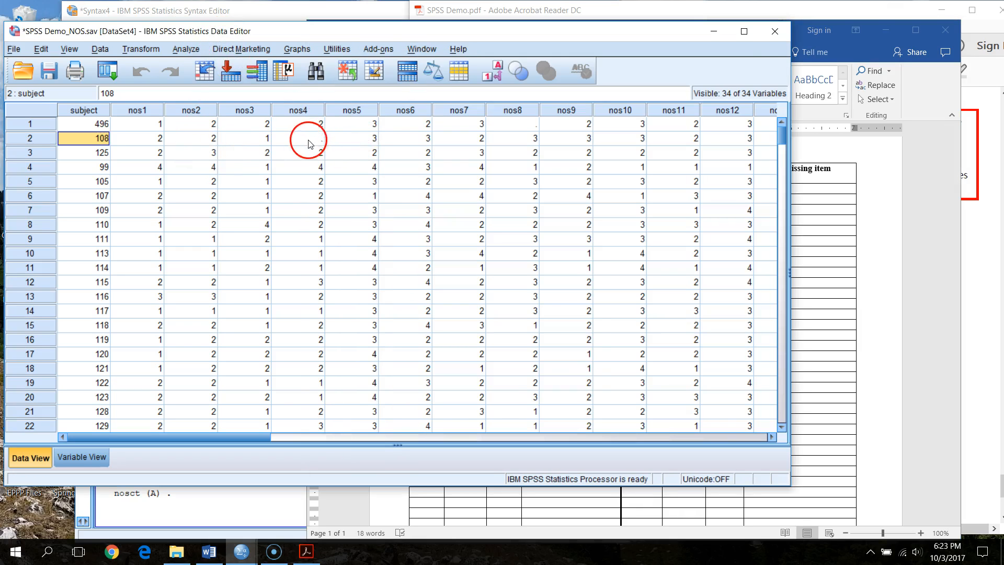
pyautogui.click(309, 141)
pyautogui.click(955, 224)
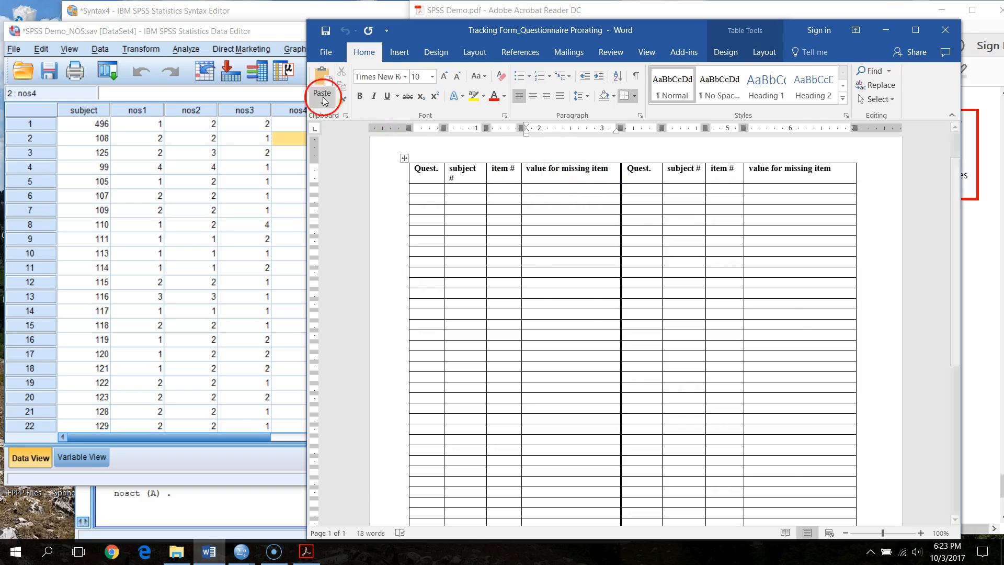
pyautogui.click(271, 31)
pyautogui.hotkey('ctrl', 'Right')
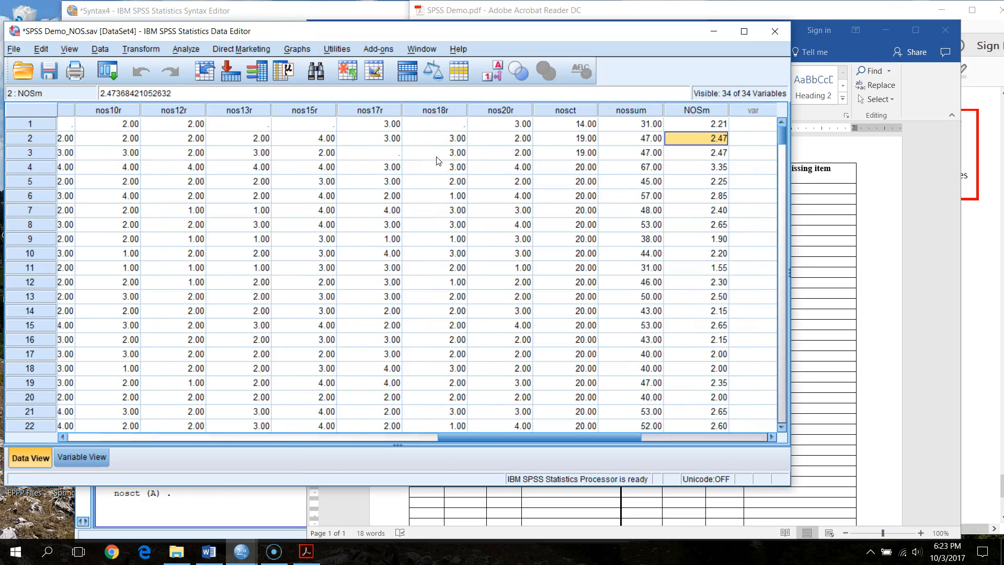
# Check in the COMPUTE nossum command whether nos4 is used in original or reverse-coded form
pyautogui.click(267, 18)
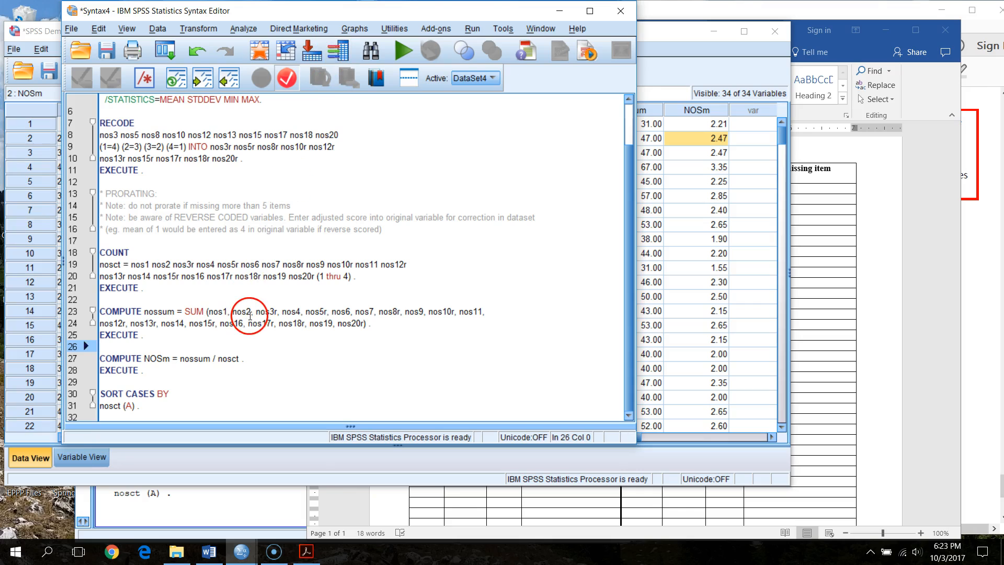
pyautogui.click(281, 313)
pyautogui.doubleClick(287, 312)
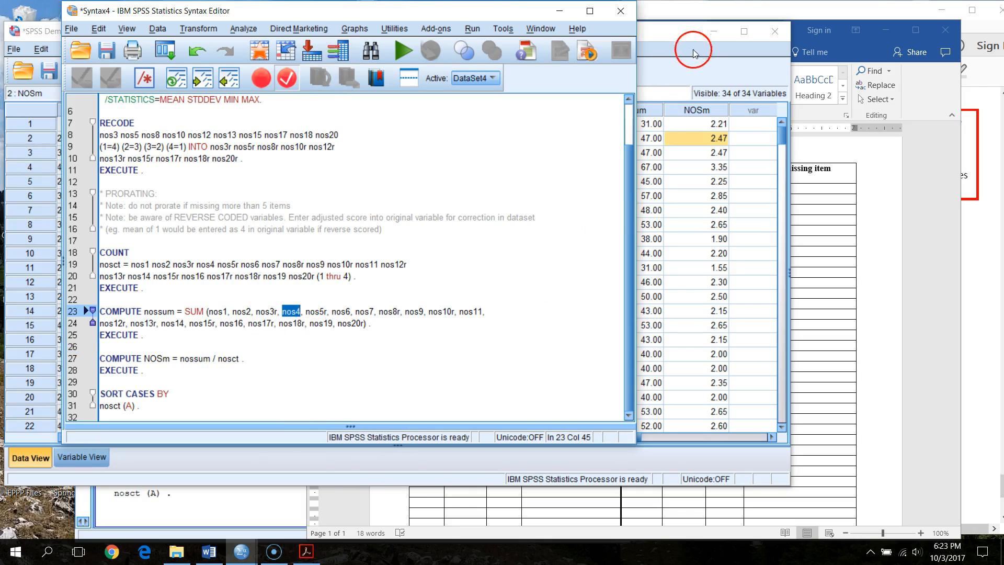
# Enter 2 as the prorated value for the missing nos4 answer in row 2 of the data
pyautogui.click(695, 53)
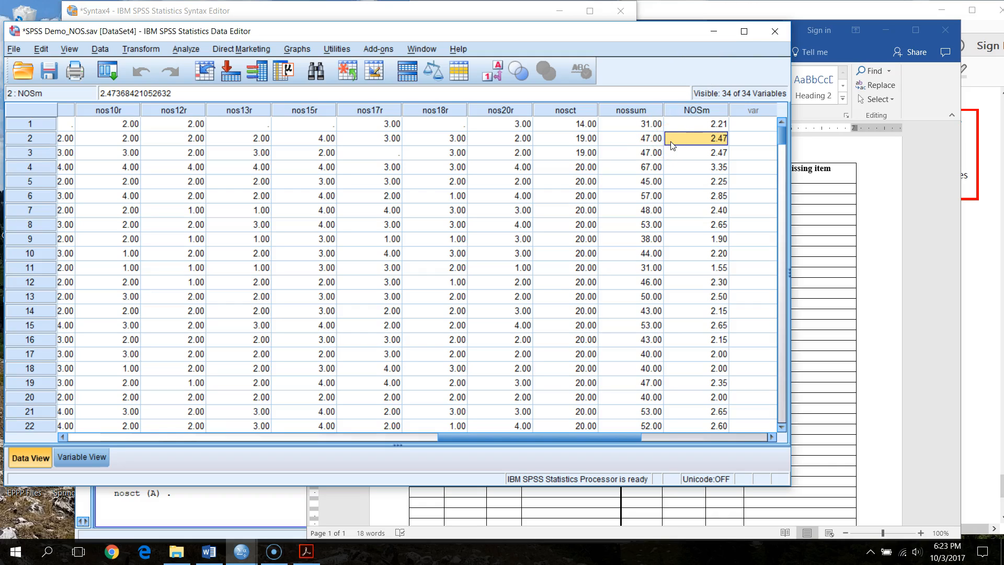
pyautogui.press('Home')
pyautogui.press('Right')
pyautogui.press('Right')
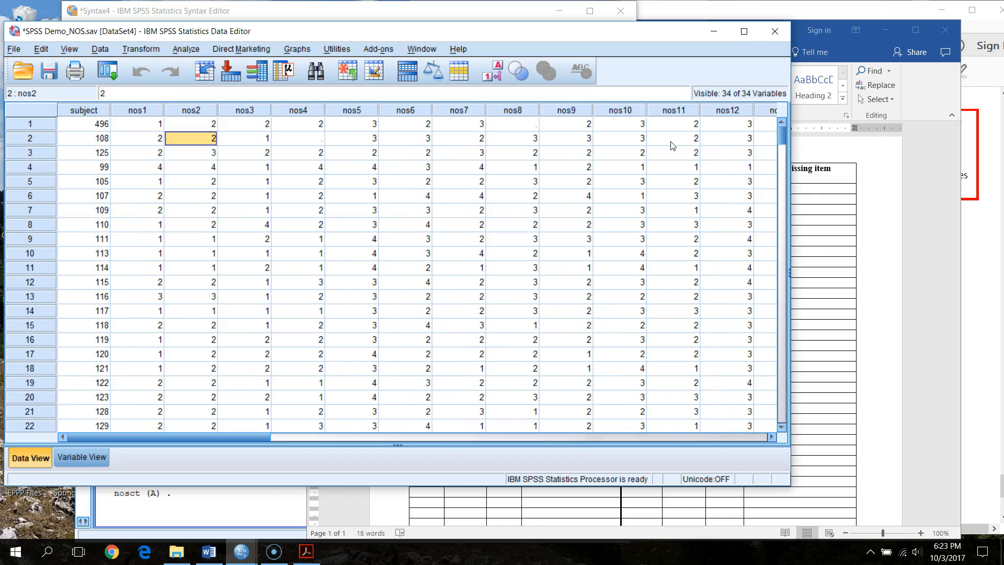
pyautogui.press('Right')
pyautogui.press('Right')
pyautogui.write('2')
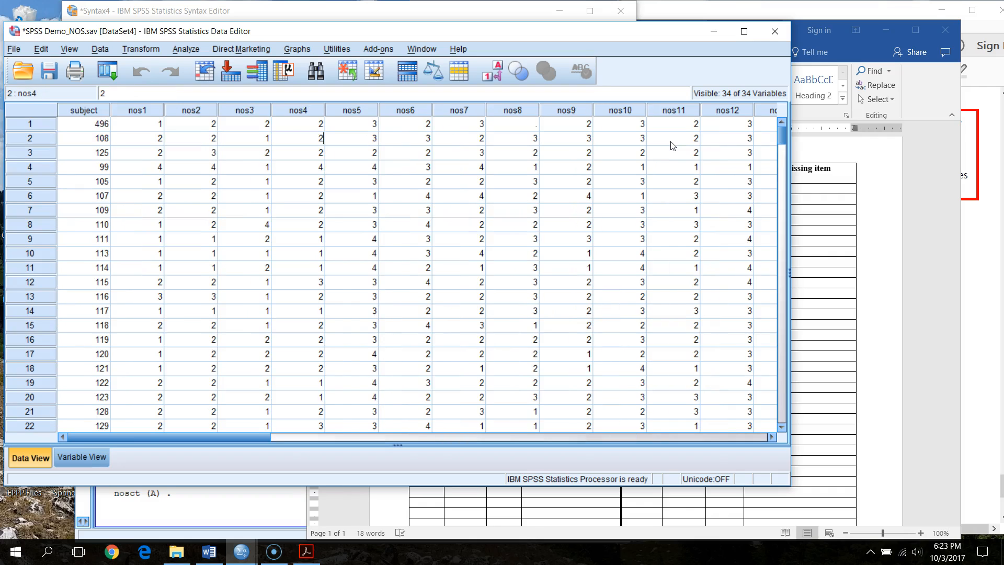
pyautogui.press('Return')
pyautogui.press('Up')
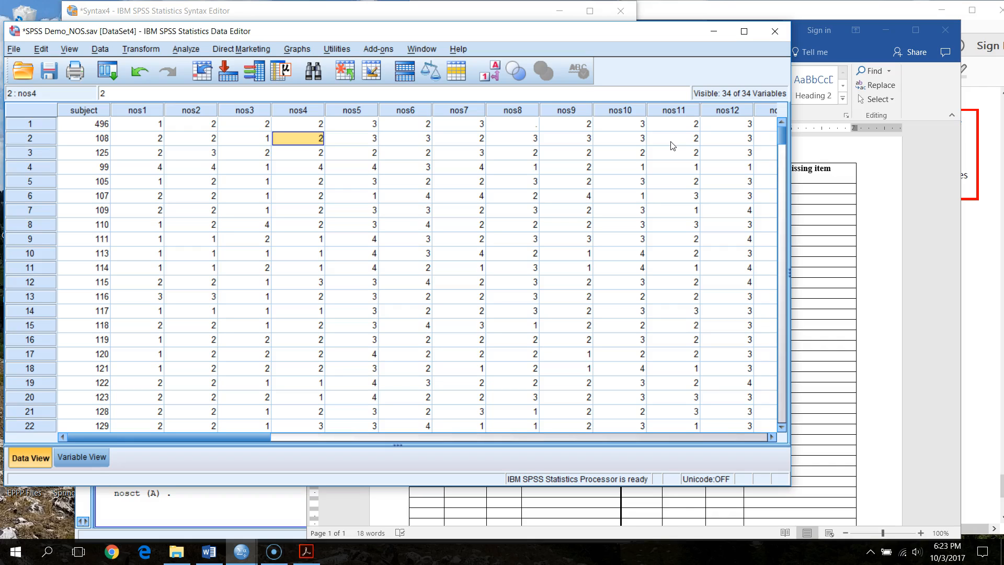
# Examine row 3's nosct, nossum and NOSm values and view the tracking form for recording the missing item
pyautogui.press('Down')
pyautogui.hotkey('ctrl', 'Right')
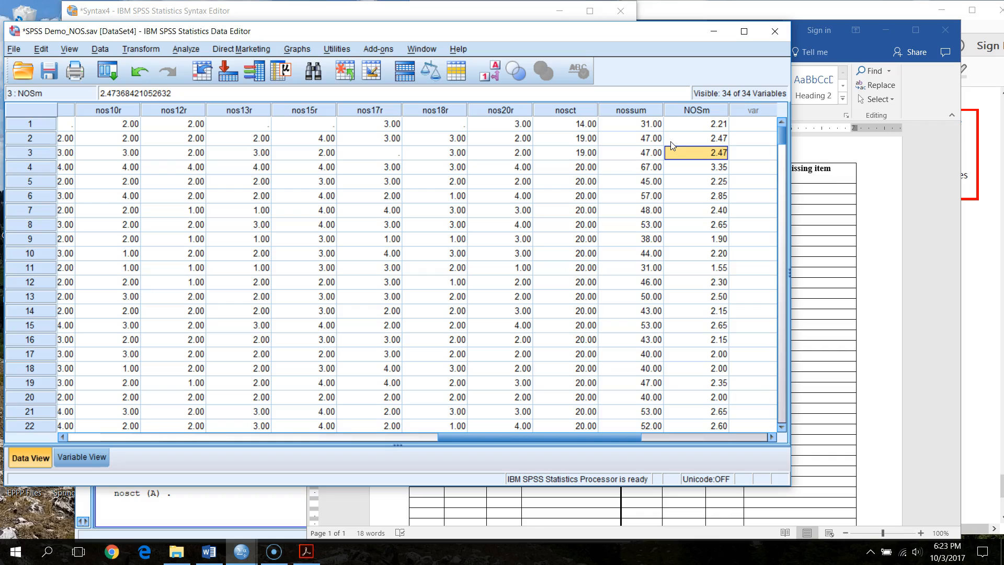
pyautogui.press('Left')
pyautogui.press('Left')
pyautogui.press('Right')
pyautogui.press('Right')
pyautogui.hotkey('ctrl', 'Left')
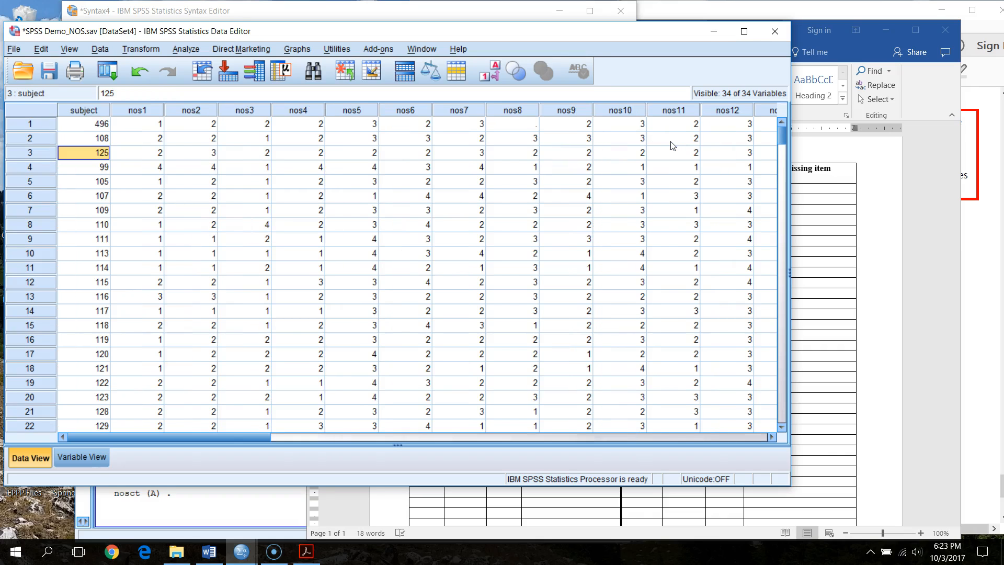
pyautogui.click(924, 181)
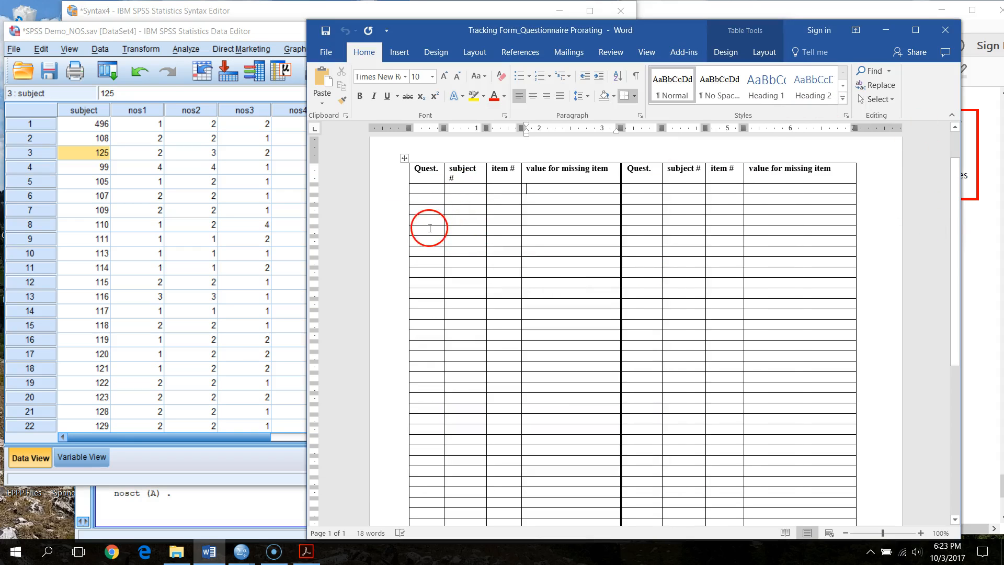
pyautogui.click(292, 29)
# Search across row 3 for the missing answer among the original NOS items
pyautogui.hotkey('ctrl', 'Right')
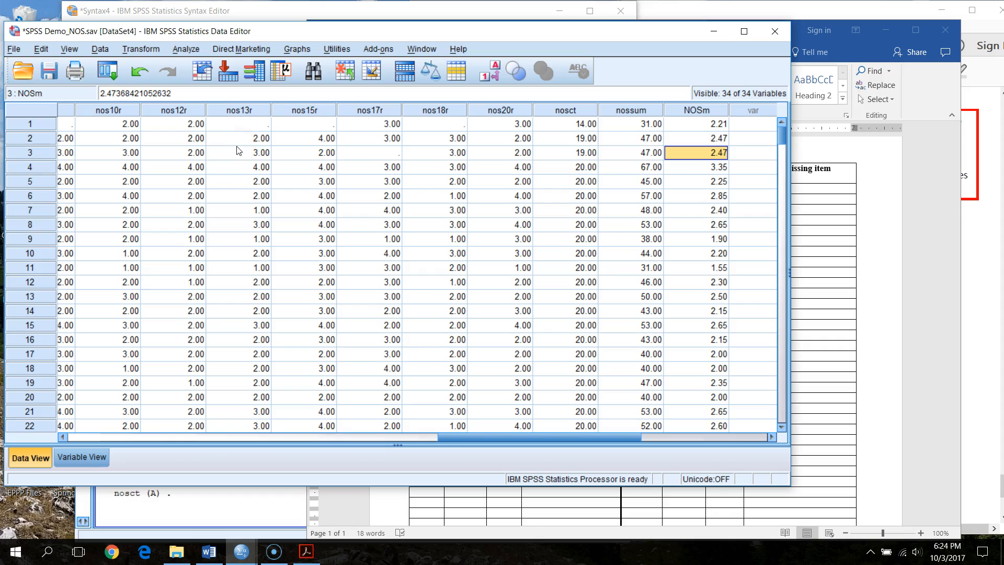
pyautogui.press('Left')
pyautogui.press('Left')
pyautogui.press('Left')
pyautogui.press('Left')
pyautogui.press('Left')
pyautogui.press('Left')
pyautogui.press('Left')
pyautogui.press('Left')
pyautogui.press('Left')
pyautogui.press('Left')
pyautogui.press('Left')
pyautogui.press('Left')
pyautogui.press('Left')
pyautogui.press('Left')
pyautogui.press('Left')
pyautogui.press('Left')
pyautogui.press('Left')
pyautogui.press('Left')
pyautogui.press('Left')
pyautogui.press('Left')
pyautogui.press('Left')
pyautogui.press('Right')
pyautogui.press('Right')
pyautogui.press('Right')
pyautogui.press('Right')
pyautogui.press('Right')
pyautogui.press('Right')
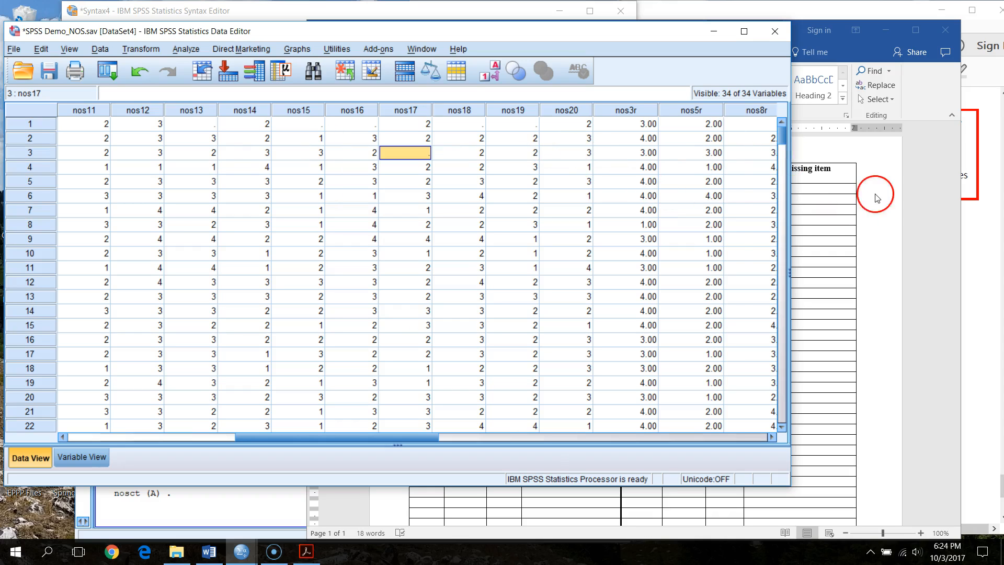
# Check in the syntax file's COUNT and RECODE commands whether nos17 is a reverse-coded item
pyautogui.click(979, 272)
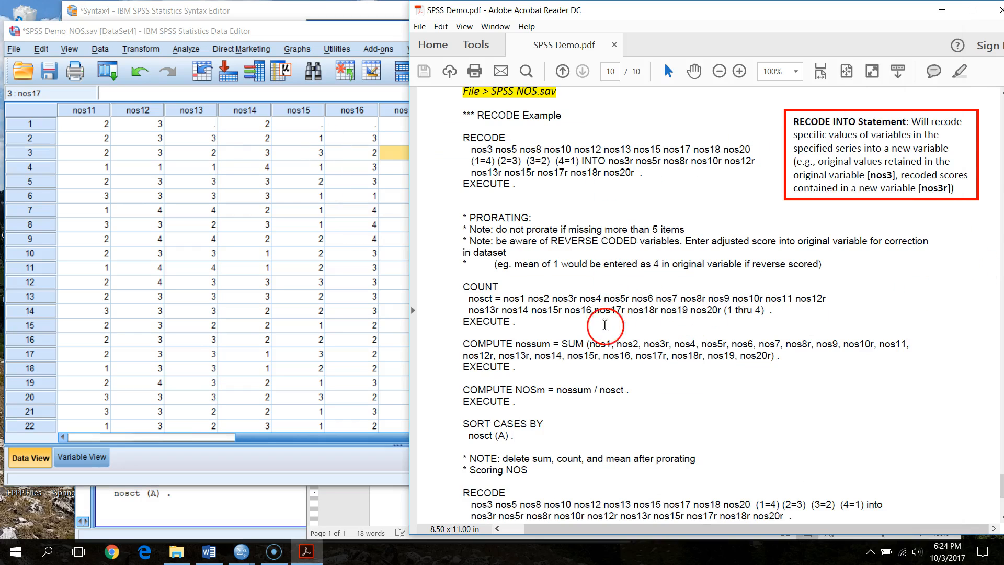
pyautogui.click(336, 15)
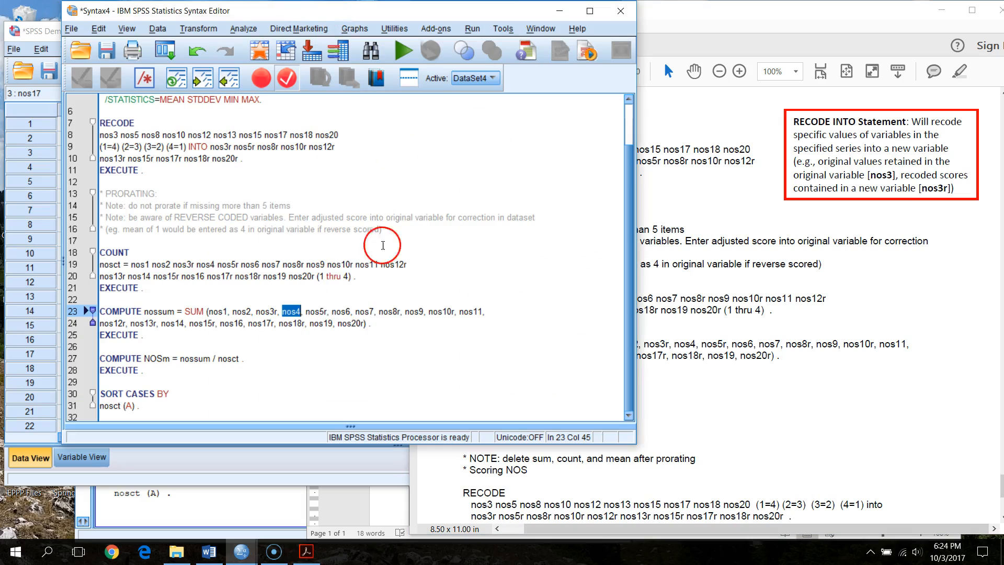
pyautogui.click(211, 275)
pyautogui.doubleClick(212, 276)
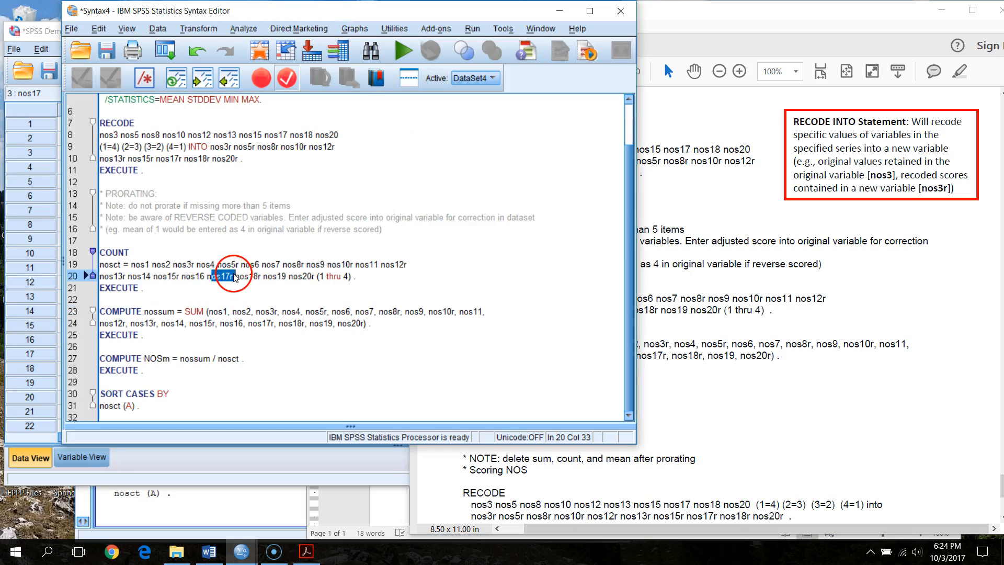
pyautogui.scroll(2, 259, 283)
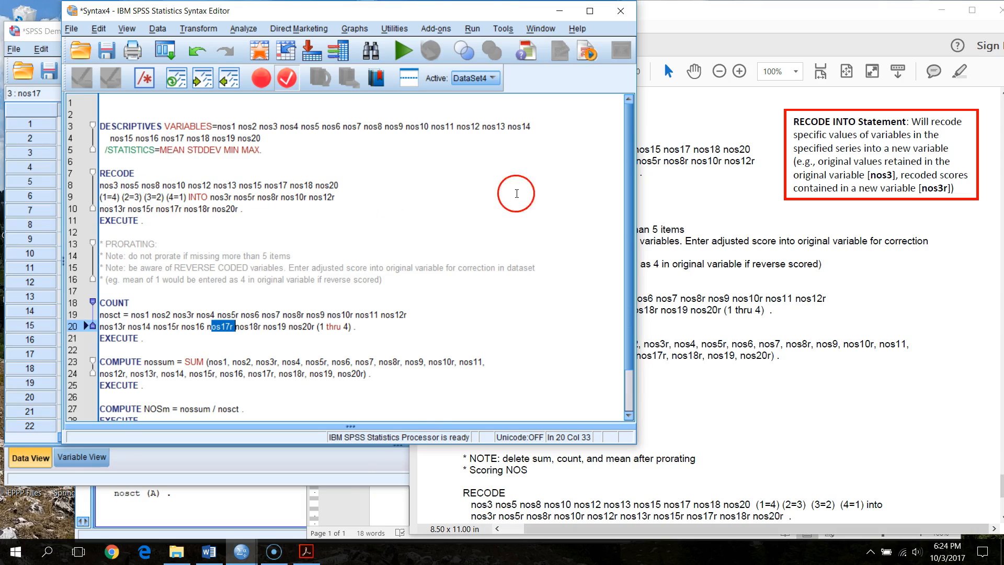
# Recheck row 3's NOSm mean in the data and return to the syntax file
pyautogui.click(341, 477)
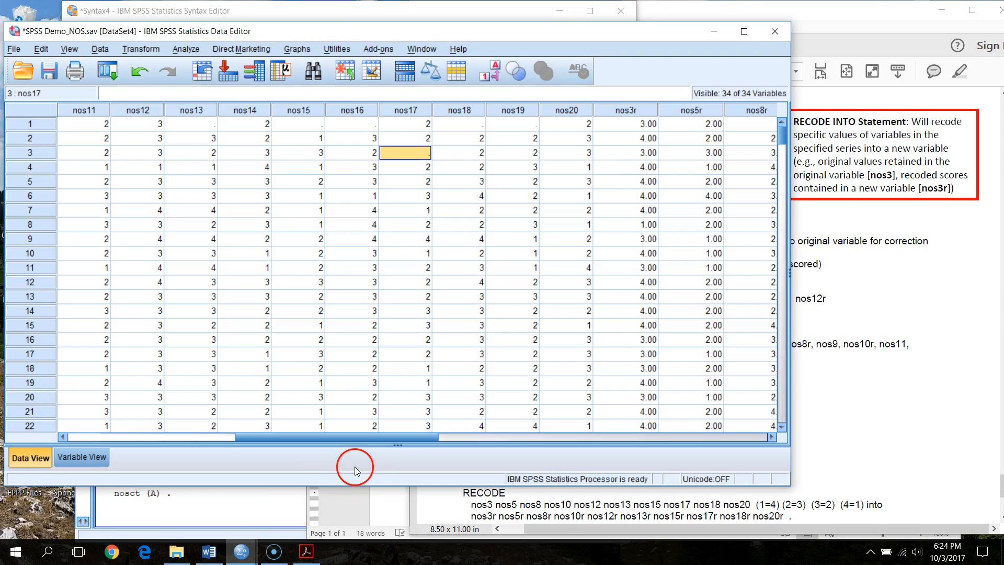
pyautogui.hotkey('ctrl', 'Right')
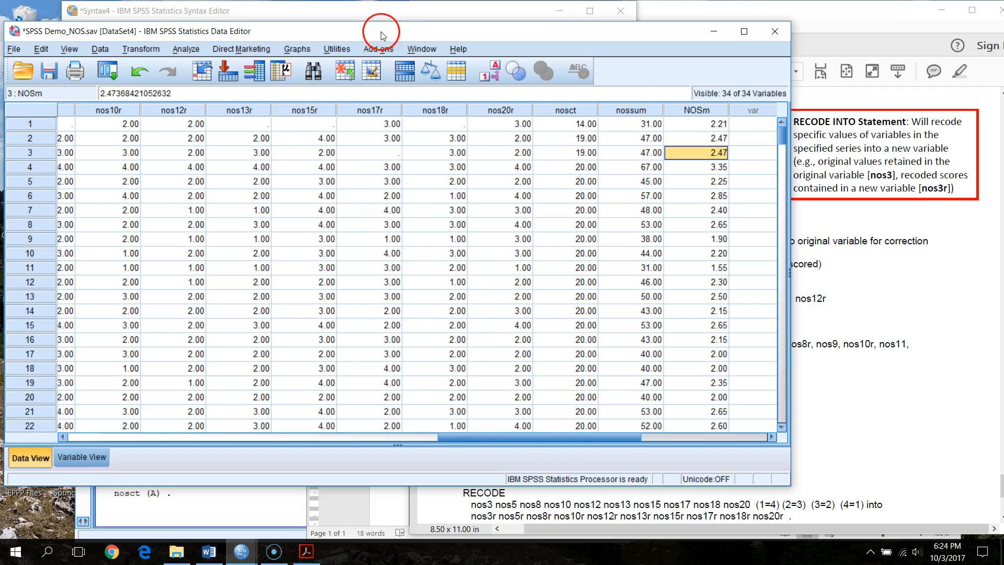
pyautogui.click(400, 16)
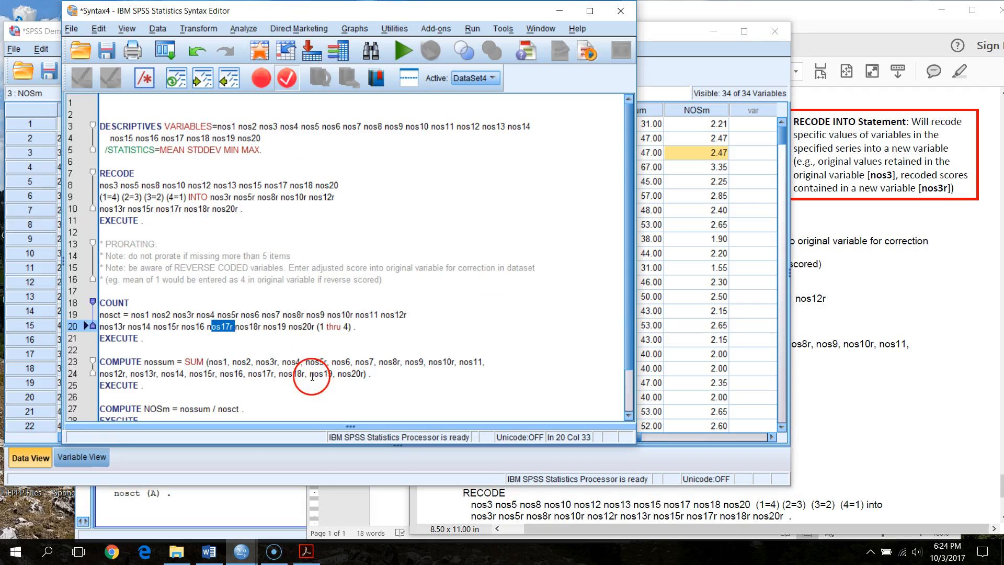
# Check the reverse-coding pairs in the RECODE command and enter 3 for row 3's missing nos17 answer in the data
pyautogui.click(305, 338)
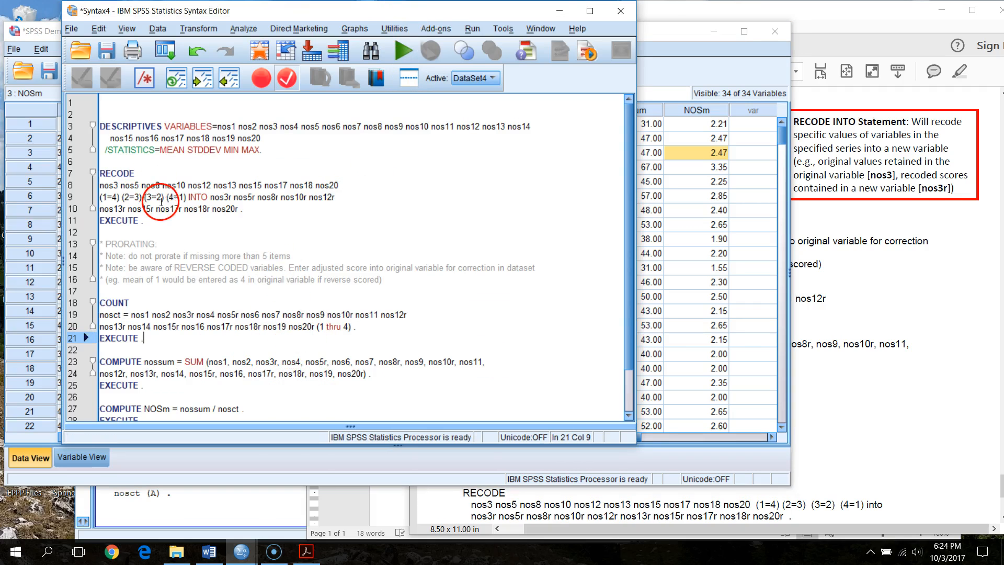
pyautogui.doubleClick(149, 197)
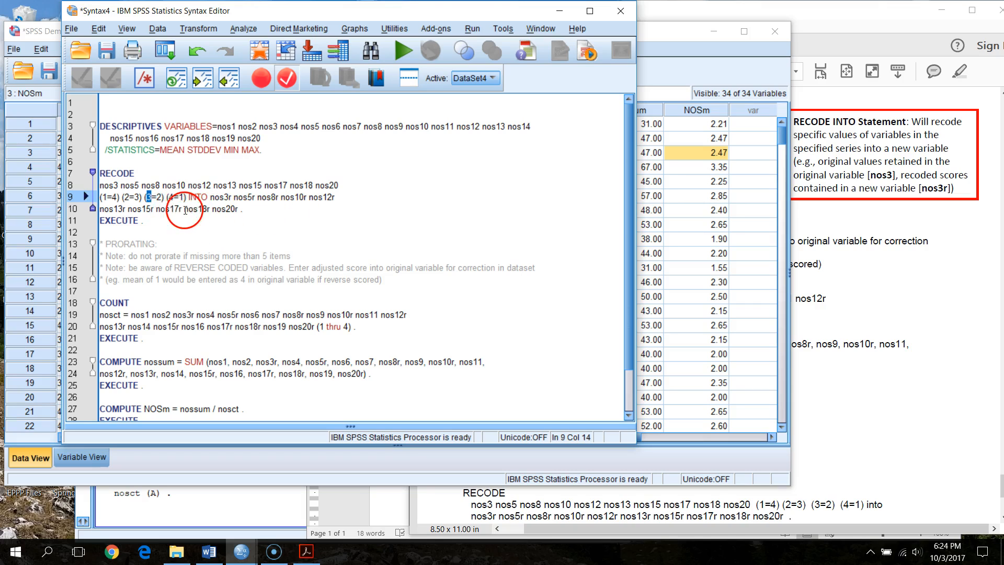
pyautogui.click(47, 32)
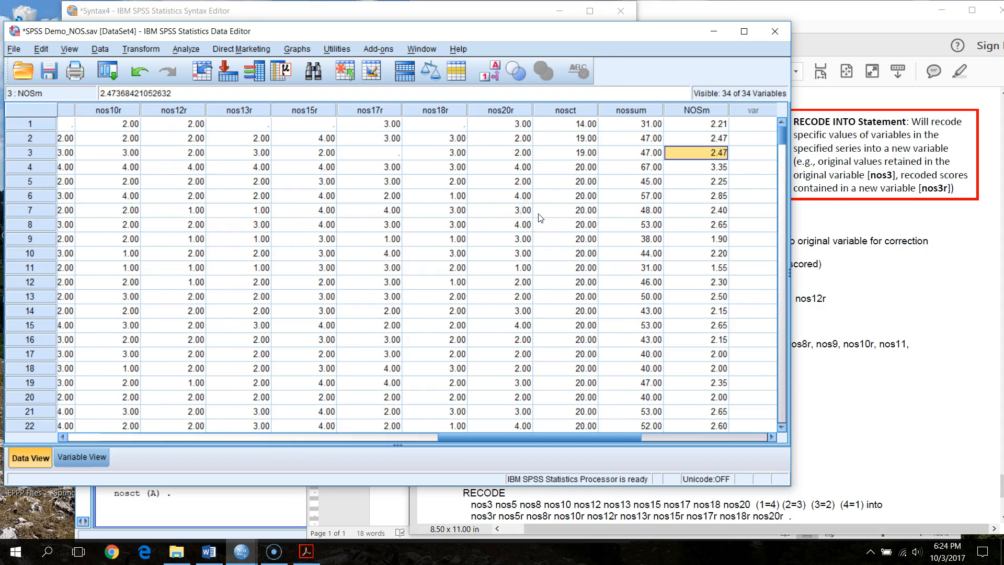
pyautogui.press('Home')
pyautogui.press('Right')
pyautogui.press('Right')
pyautogui.press('Right')
pyautogui.press('Right')
pyautogui.press('Right')
pyautogui.press('Right')
pyautogui.press('Right')
pyautogui.press('Right')
pyautogui.press('Right')
pyautogui.press('Right')
pyautogui.press('Right')
pyautogui.press('Right')
pyautogui.press('Right')
pyautogui.press('Right')
pyautogui.press('Right')
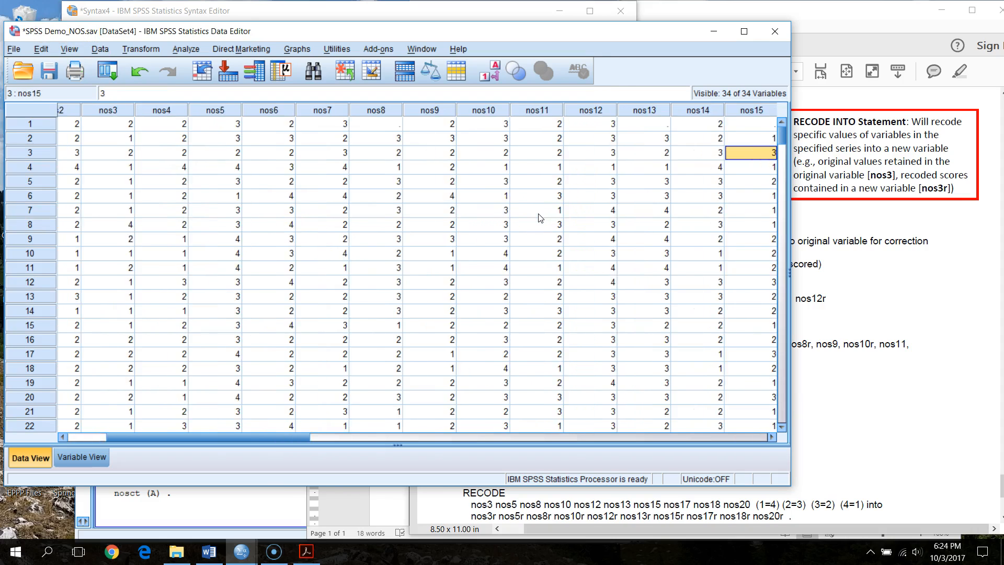
pyautogui.press('Right')
pyautogui.press('Right')
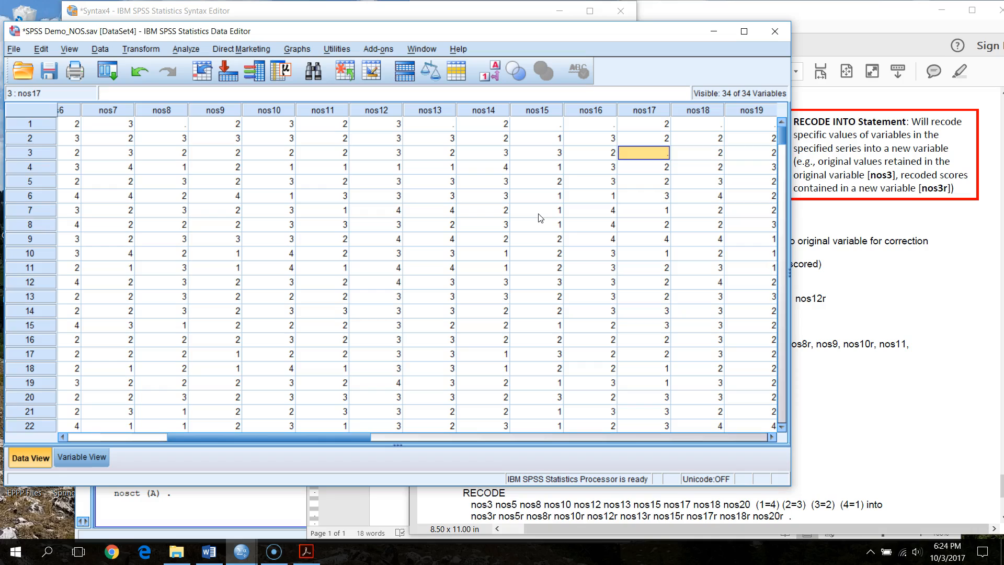
pyautogui.write('3')
# Recheck row 3's computed count, sum and mean against the score entered for nos17
pyautogui.press('End')
pyautogui.press('Left')
pyautogui.press('Left')
pyautogui.press('Left')
pyautogui.press('Left')
pyautogui.press('Left')
pyautogui.press('Left')
pyautogui.press('Left')
pyautogui.press('Left')
pyautogui.press('Left')
pyautogui.press('Left')
pyautogui.press('Left')
pyautogui.press('Left')
pyautogui.press('Left')
pyautogui.press('Left')
pyautogui.press('Left')
pyautogui.press('Left')
pyautogui.press('Left')
pyautogui.press('Left')
pyautogui.press('Left')
pyautogui.press('Left')
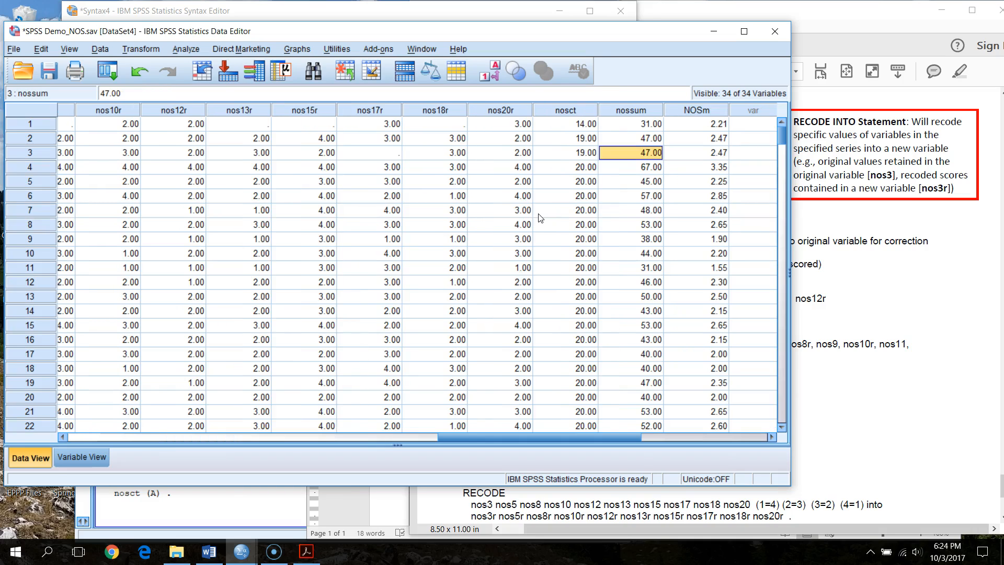
pyautogui.press('Right')
pyautogui.press('Right')
pyautogui.press('Right')
pyautogui.press('Right')
pyautogui.press('Right')
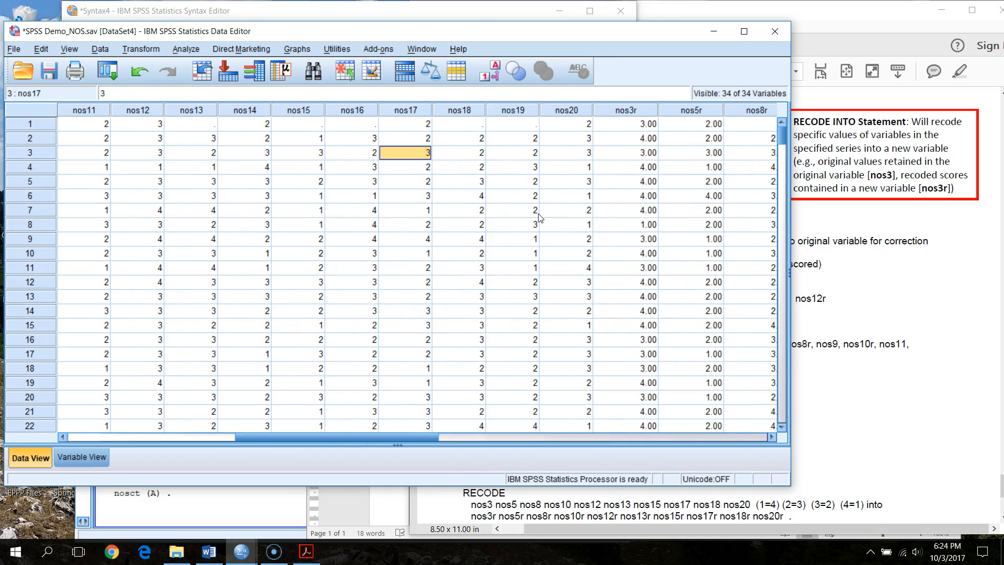
# Copy the scoring section, from the note on deleting sum, count and mean through the subject sort, from SPSS Demo.pdf to the syntax file's end
pyautogui.click(463, 11)
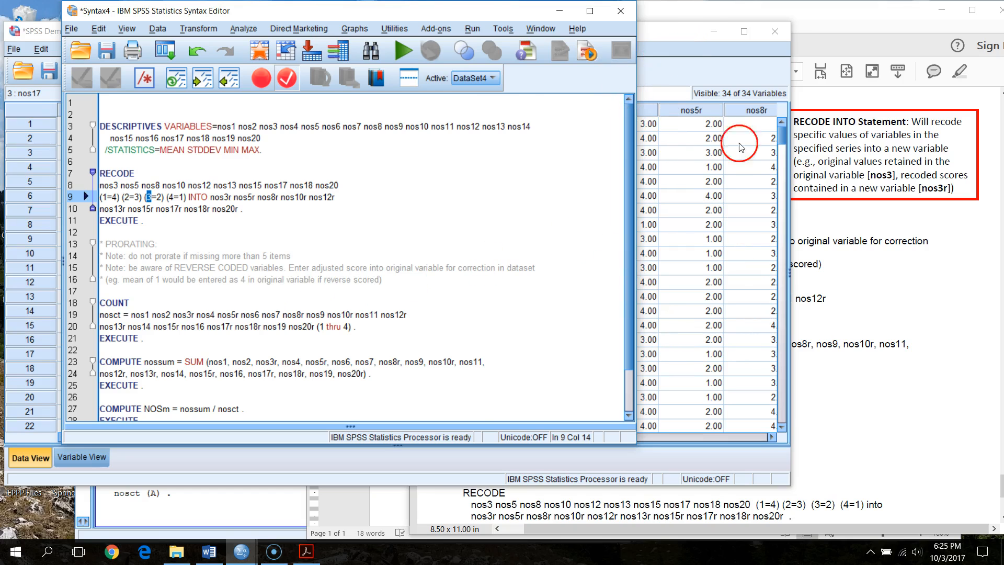
pyautogui.click(850, 387)
pyautogui.scroll(-3, 453, 419)
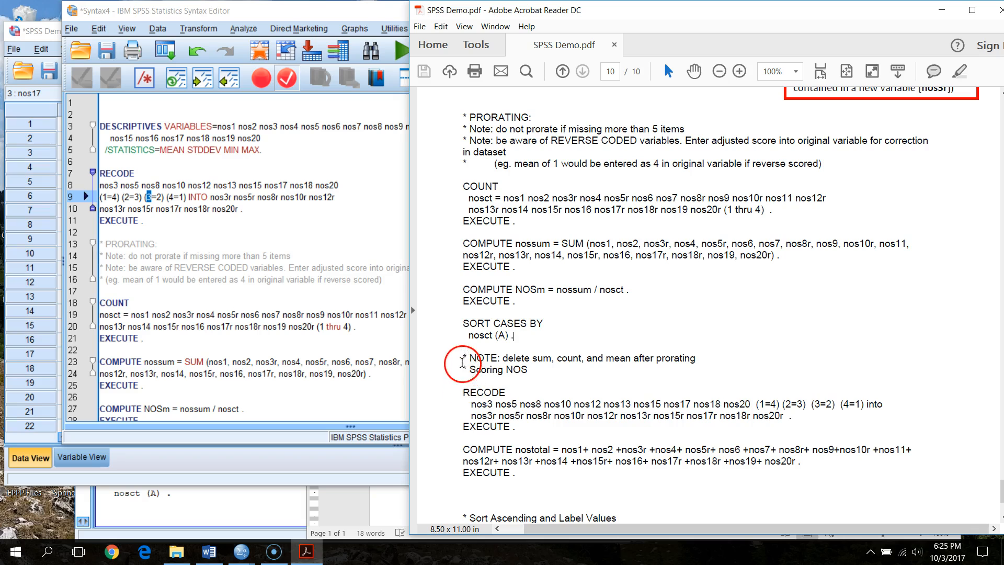
pyautogui.moveTo(463, 358); pyautogui.dragTo(650, 424)
pyautogui.hotkey('ctrl', 'c')
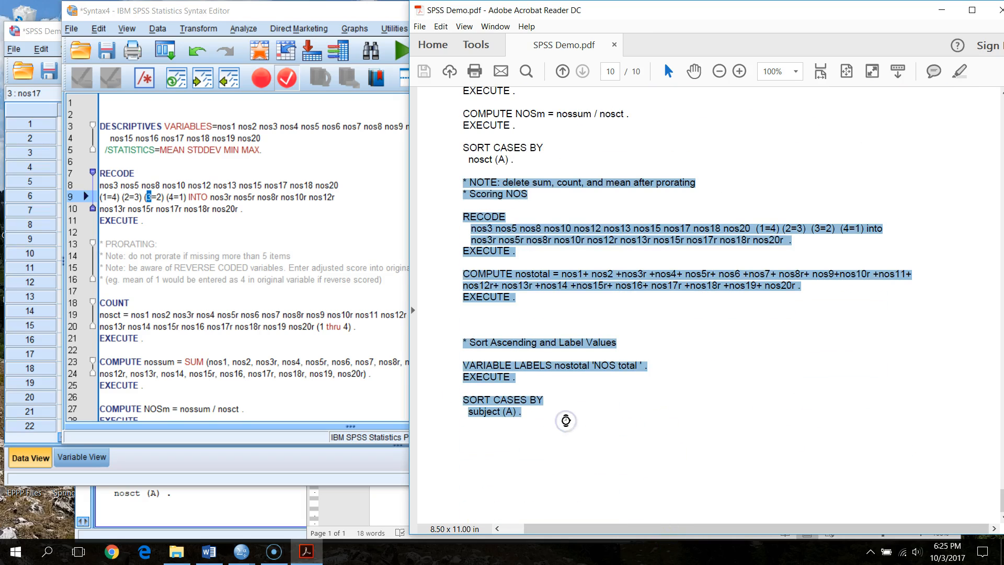
pyautogui.click(329, 397)
pyautogui.scroll(-2, 329, 399)
pyautogui.click(241, 415)
pyautogui.scroll(-1, 241, 413)
pyautogui.hotkey('ctrl', 'v')
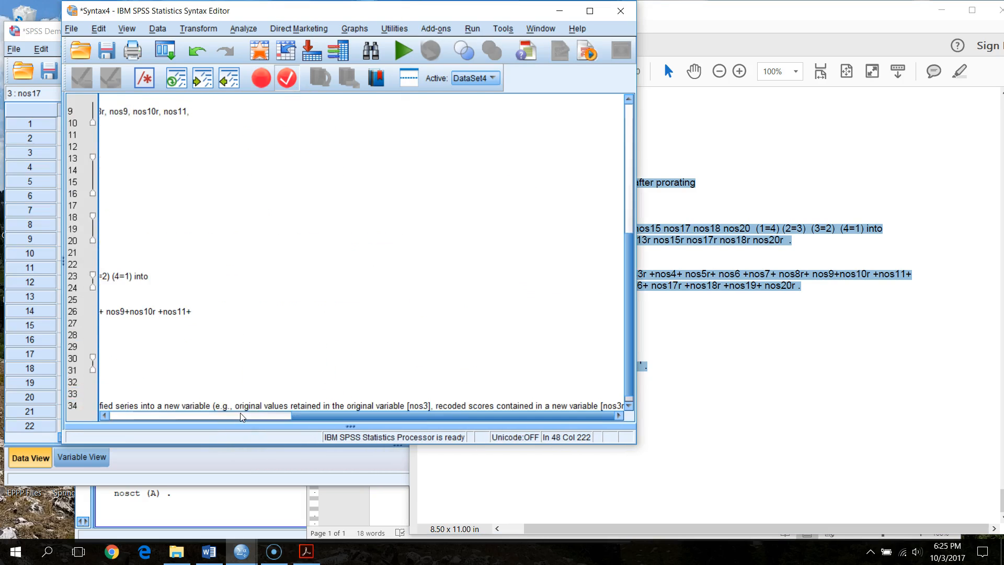
pyautogui.scroll(2, 256, 314)
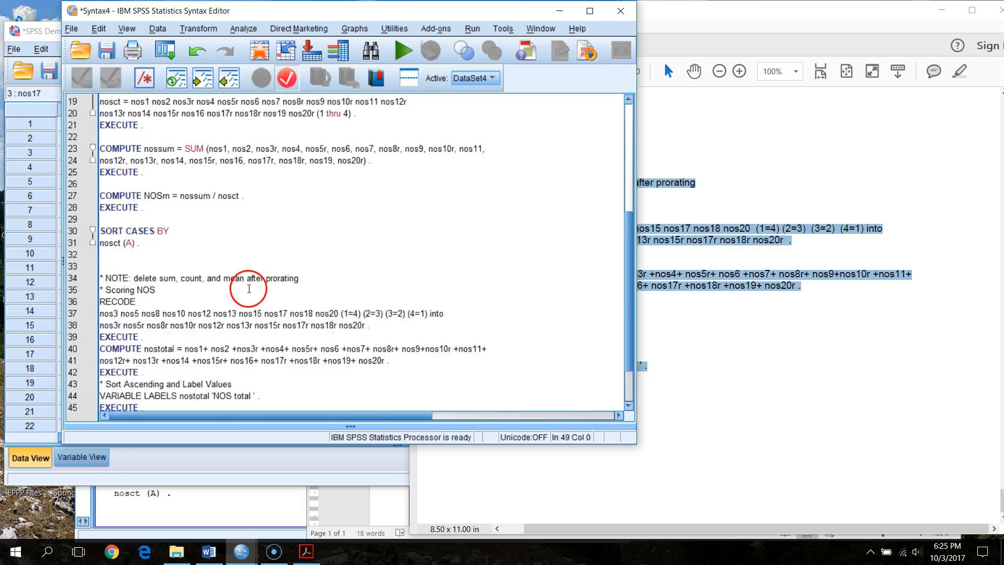
# Insert blank lines after the Scoring NOS comment, the second RECODE command, and the EXECUTE that follows COMPUTE nostotal
pyautogui.scroll(-2, 252, 225)
pyautogui.click(172, 232)
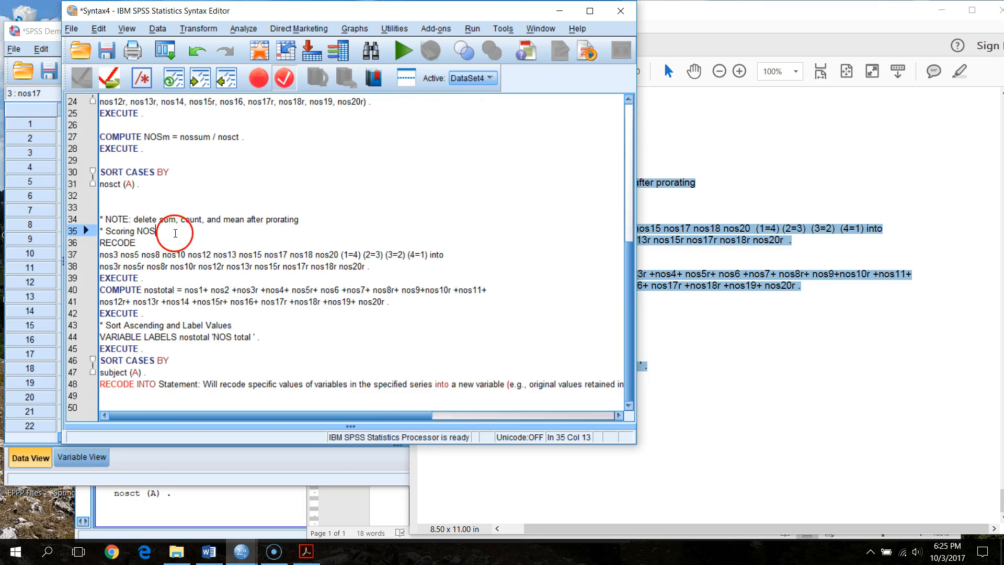
pyautogui.click(187, 245)
pyautogui.click(188, 233)
pyautogui.press('Return')
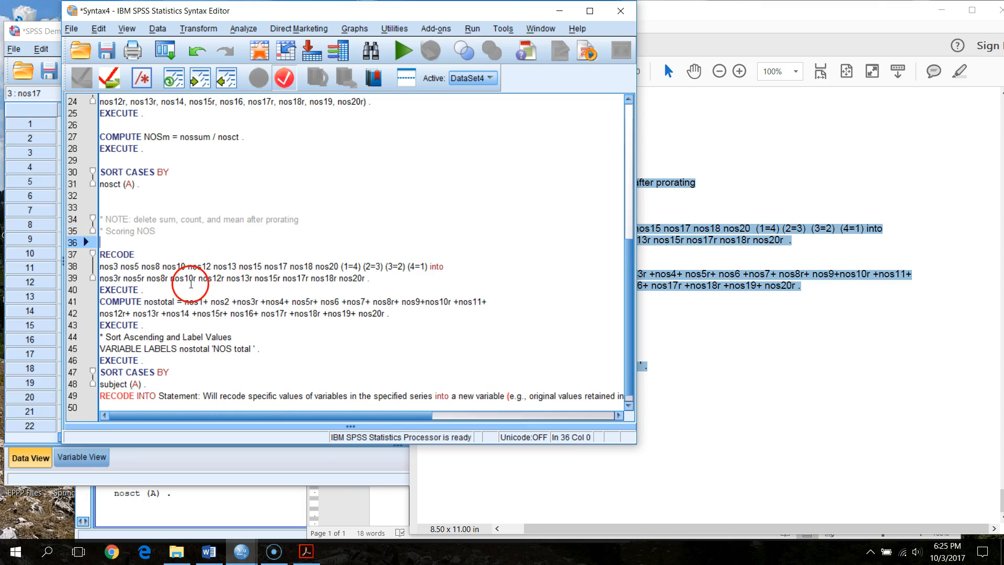
pyautogui.click(382, 276)
pyautogui.press('Return')
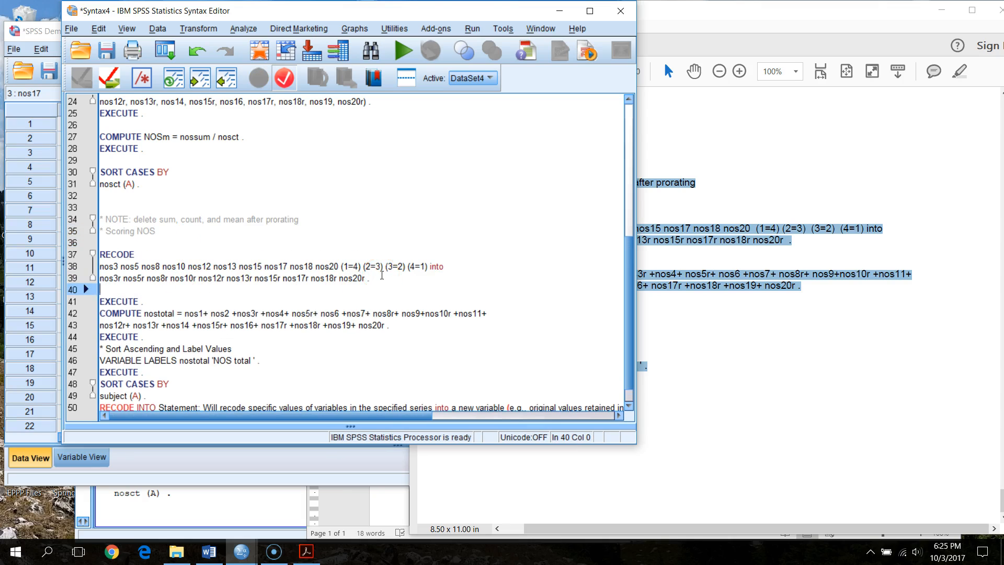
pyautogui.scroll(-1, 325, 325)
pyautogui.click(201, 313)
pyautogui.press('Return')
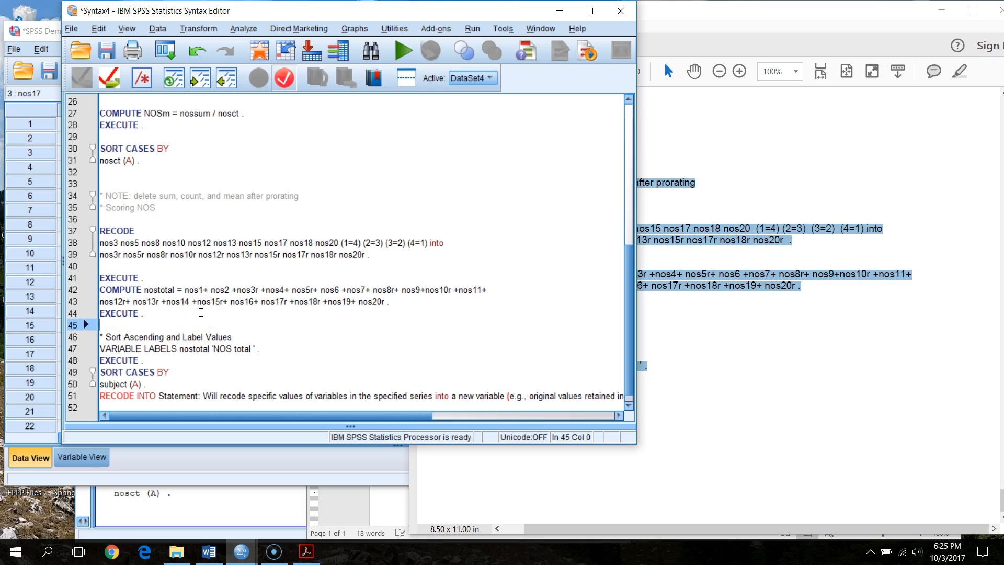
# Insert blank lines after the Sort Ascending and Label Values comment, the EXECUTE below VARIABLE LABELS, and the subject sort
pyautogui.click(238, 336)
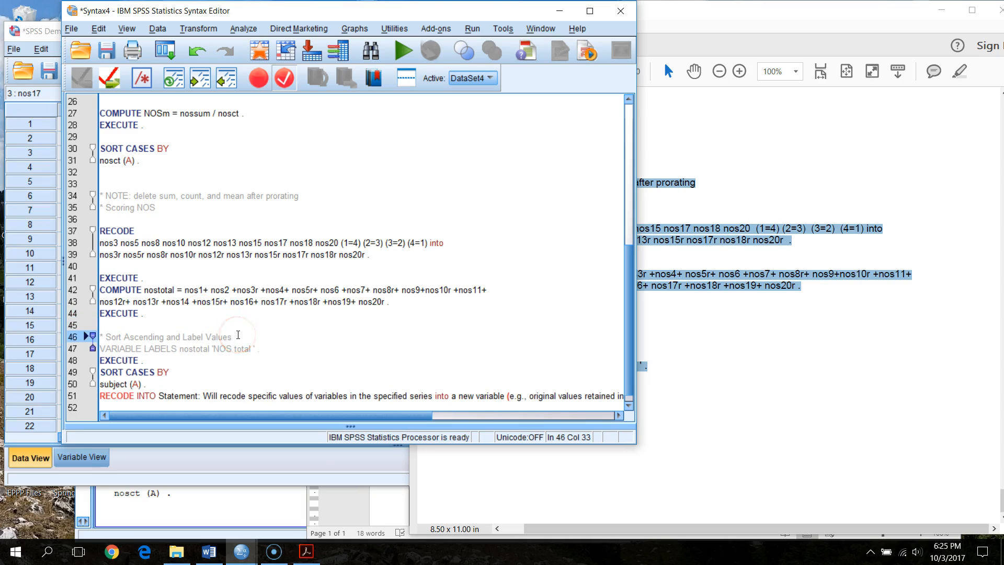
pyautogui.press('Return')
pyautogui.scroll(-1, 239, 346)
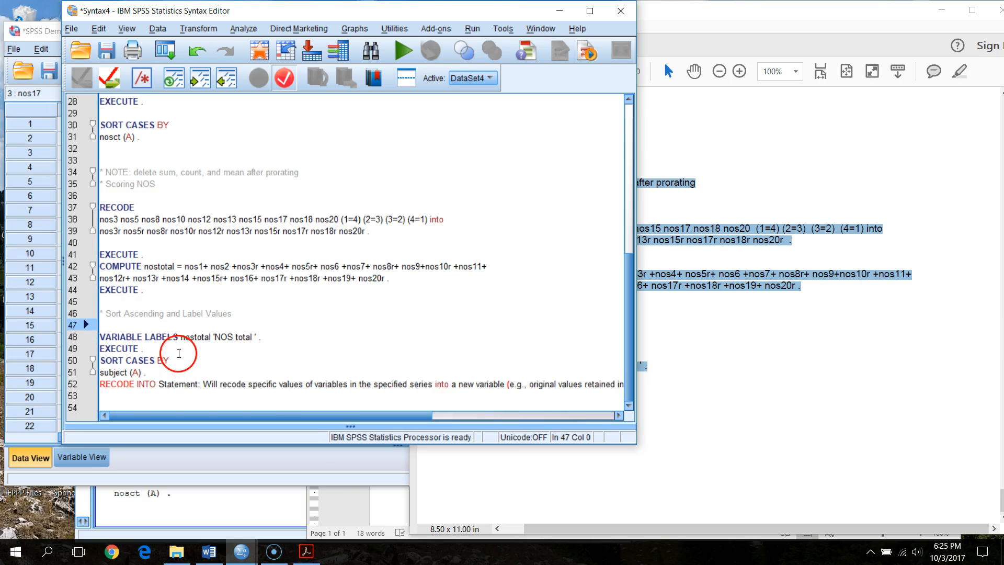
pyautogui.click(177, 352)
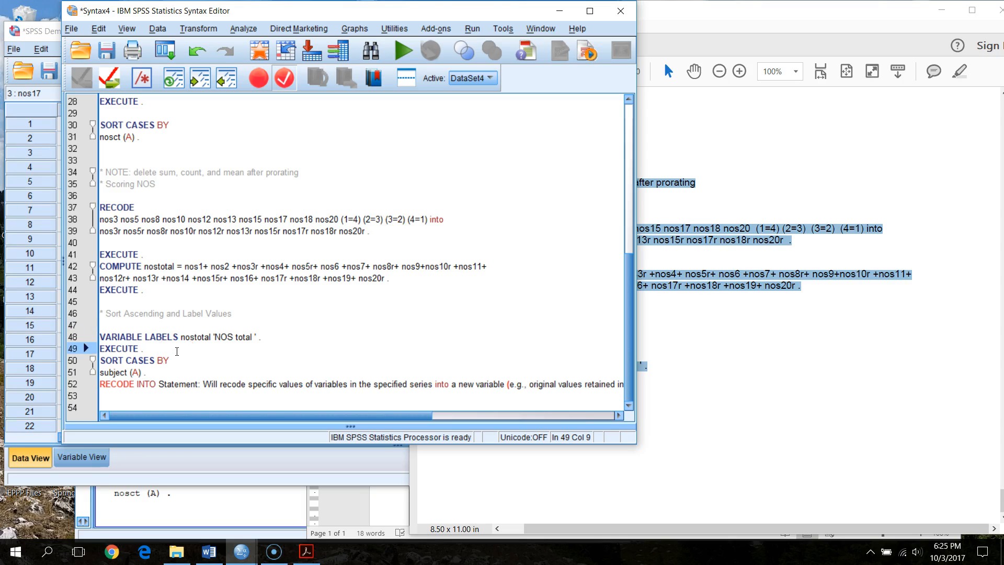
pyautogui.press('Return')
pyautogui.click(182, 383)
pyautogui.press('Return')
pyautogui.scroll(-1, 179, 381)
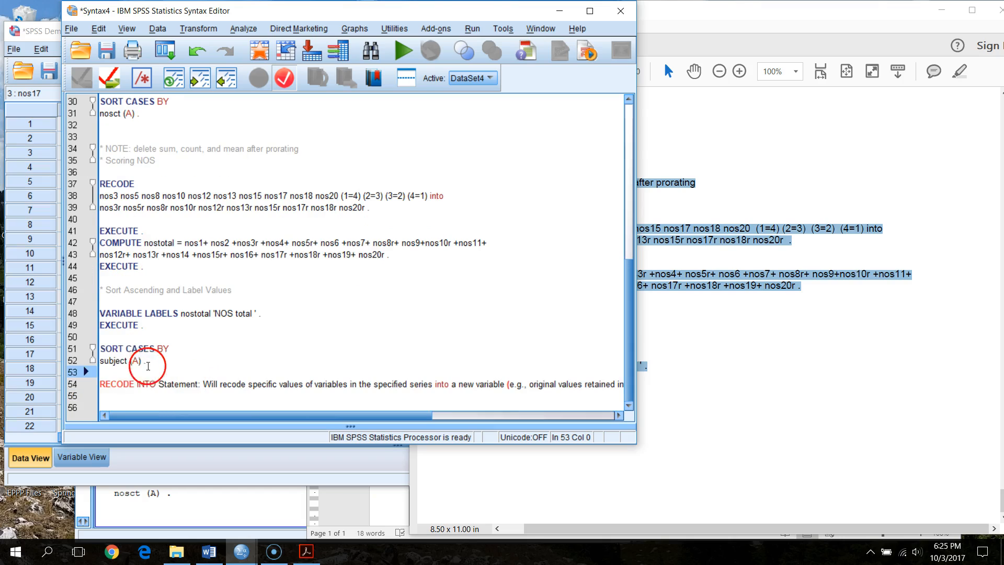
# Delete the stray RECODE INTO Statement note at the end of the syntax and leave two blank lines below the subject sort
pyautogui.moveTo(100, 384); pyautogui.dragTo(621, 402)
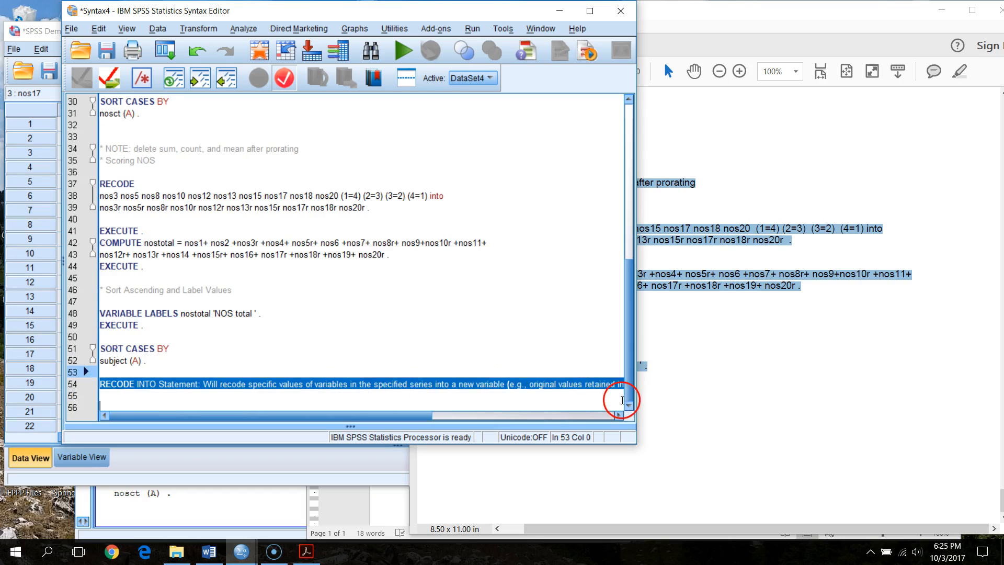
pyautogui.press('BackSpace')
pyautogui.press('BackSpace')
pyautogui.press('BackSpace')
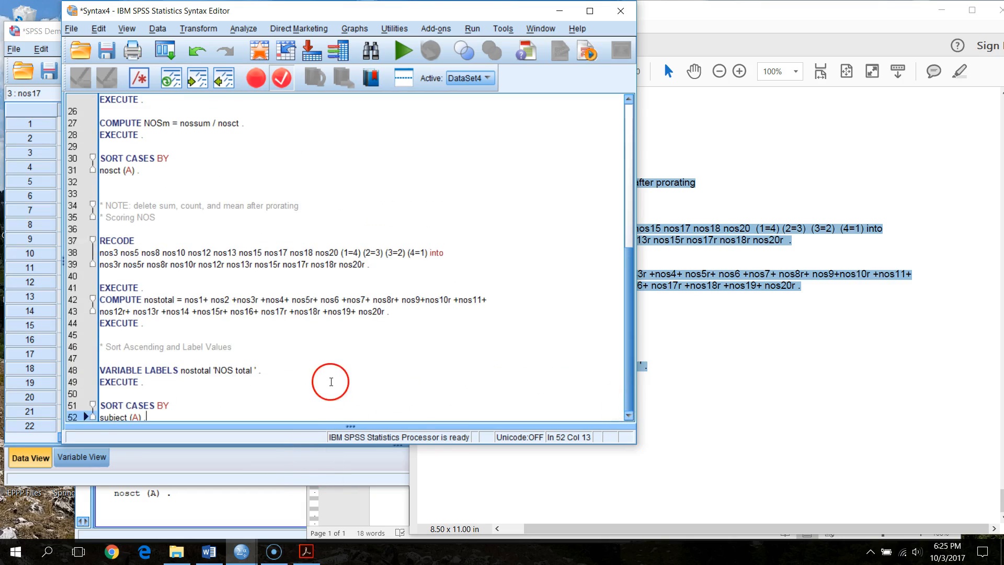
pyautogui.press('Return')
pyautogui.press('Return')
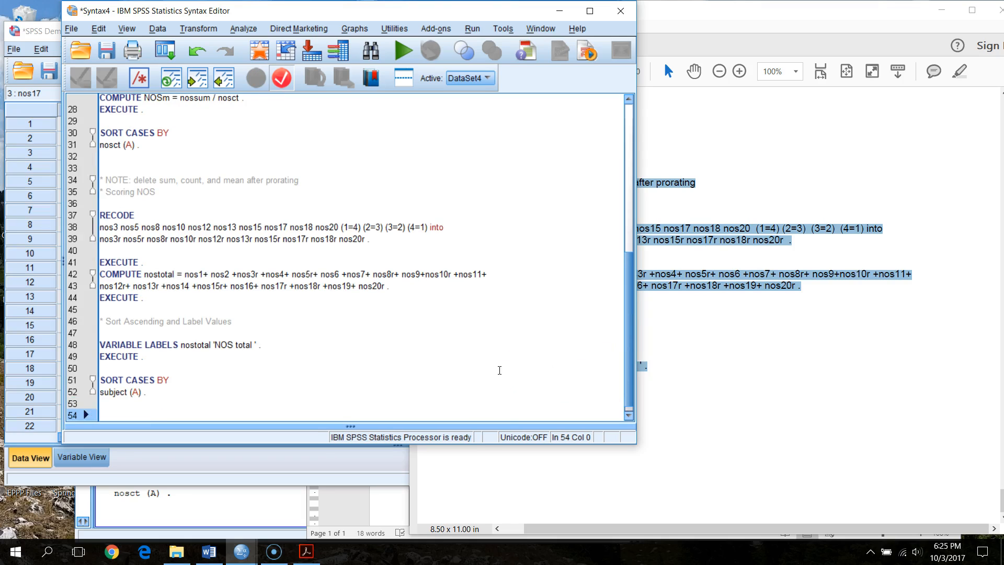
# Run the scoring syntax from the second RECODE through SORT CASES BY subject and view nostotal in the data
pyautogui.click(305, 308)
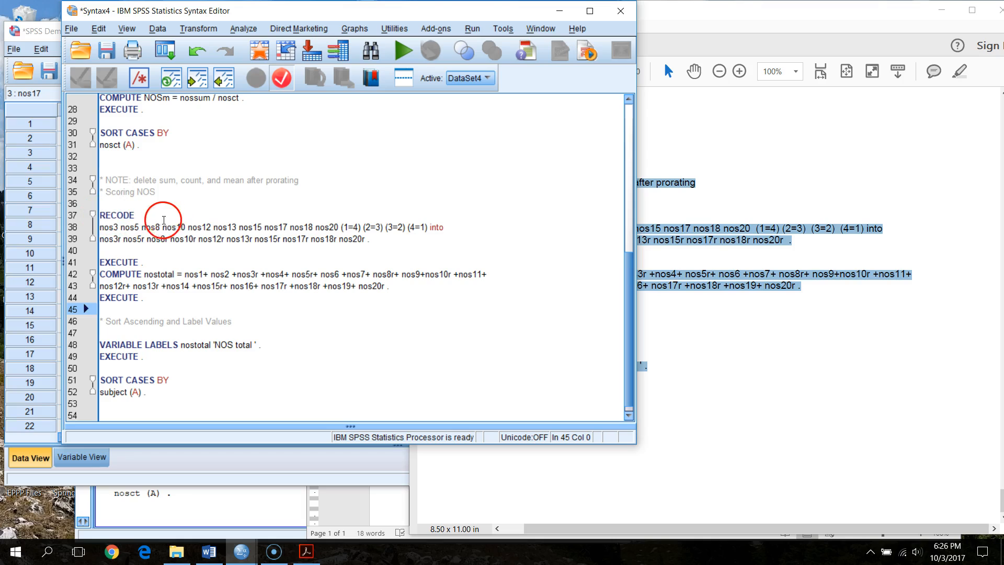
pyautogui.click(121, 226)
pyautogui.click(107, 218)
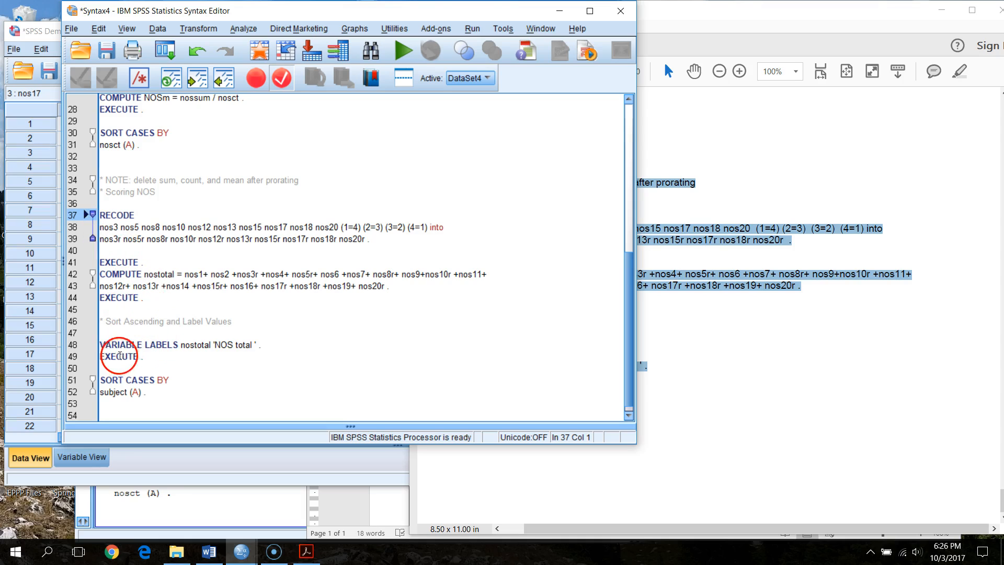
pyautogui.moveTo(106, 346); pyautogui.dragTo(197, 346)
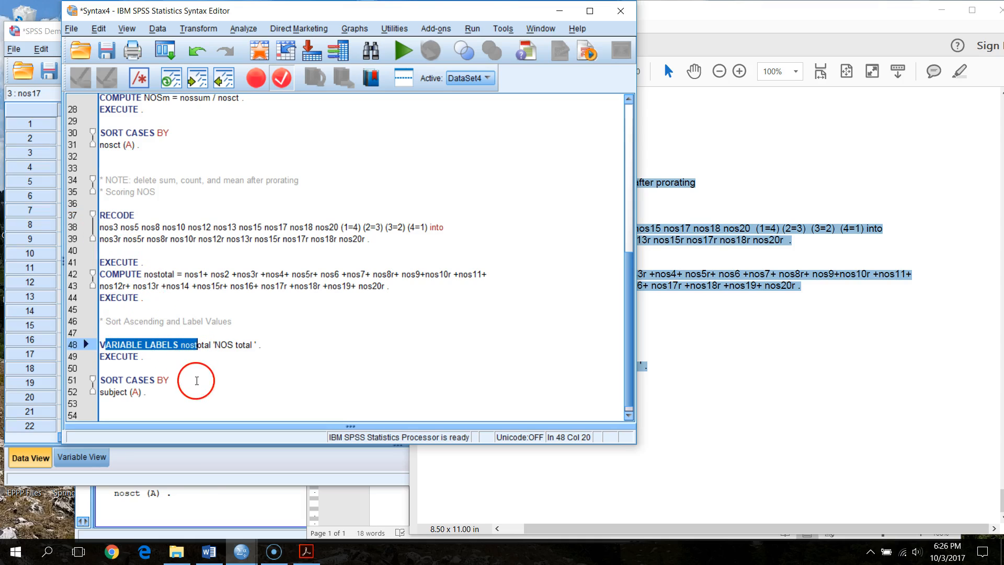
pyautogui.click(129, 392)
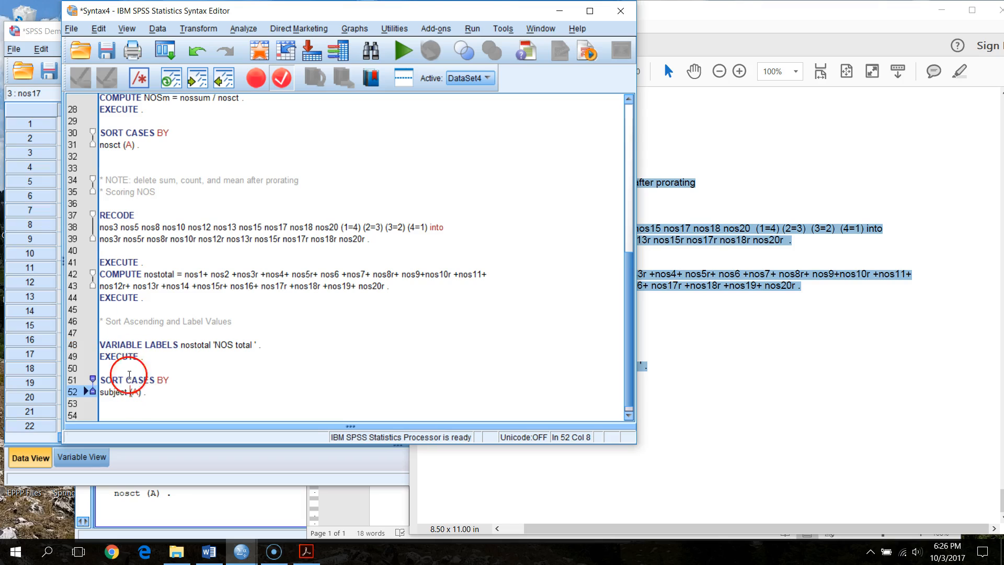
pyautogui.moveTo(100, 215); pyautogui.dragTo(240, 391)
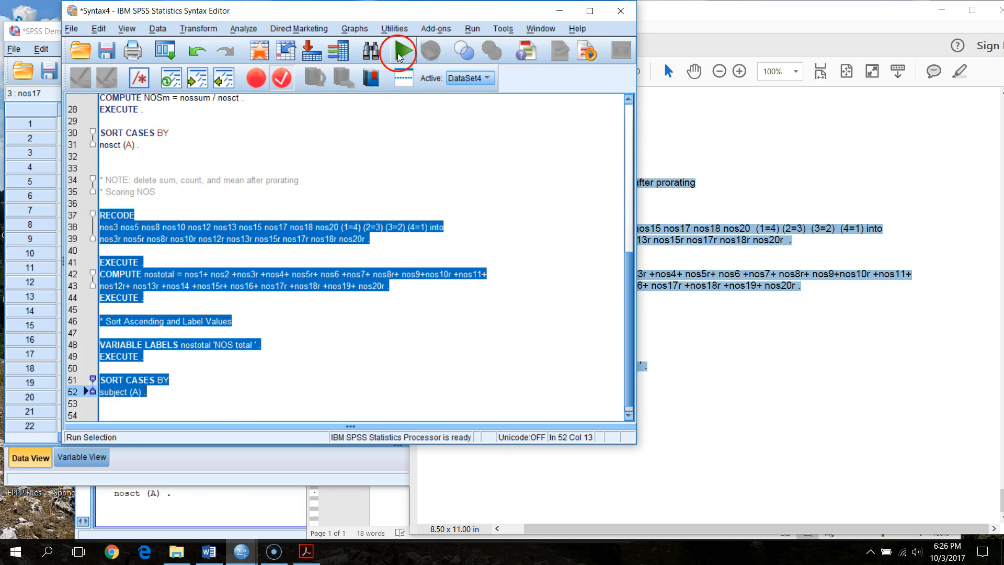
pyautogui.click(399, 53)
pyautogui.click(32, 33)
pyautogui.click(352, 128)
pyautogui.hotkey('ctrl', 'Right')
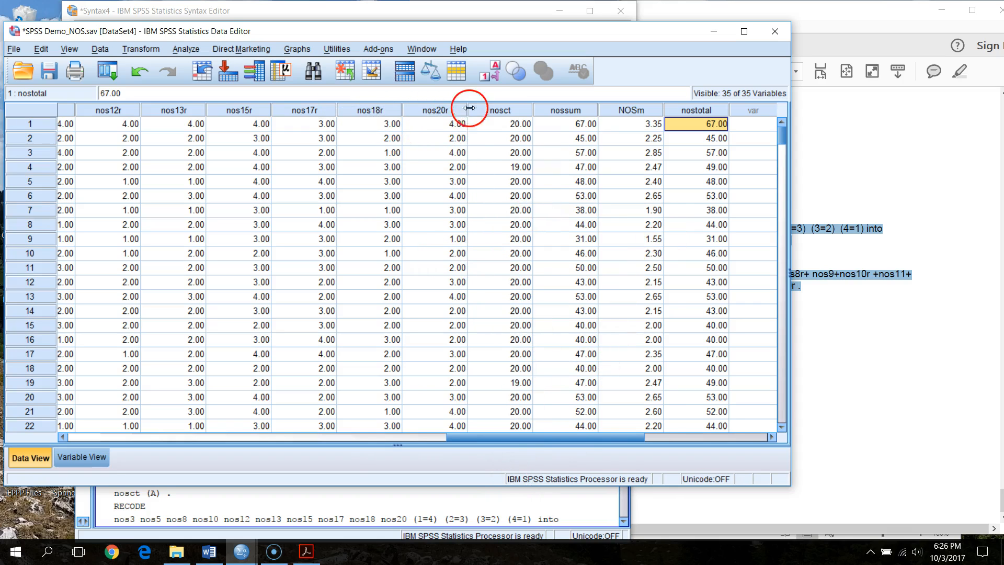
# Delete the nosct, nossum and NOSm variables from the dataset
pyautogui.click(493, 111)
pyautogui.moveTo(493, 112); pyautogui.dragTo(647, 112)
pyautogui.rightClick(646, 112)
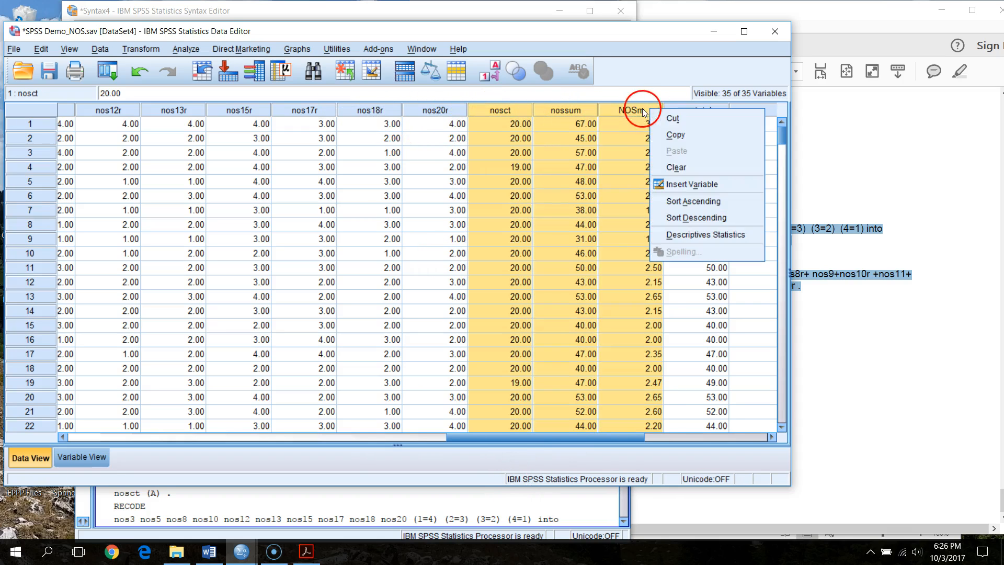
pyautogui.click(674, 167)
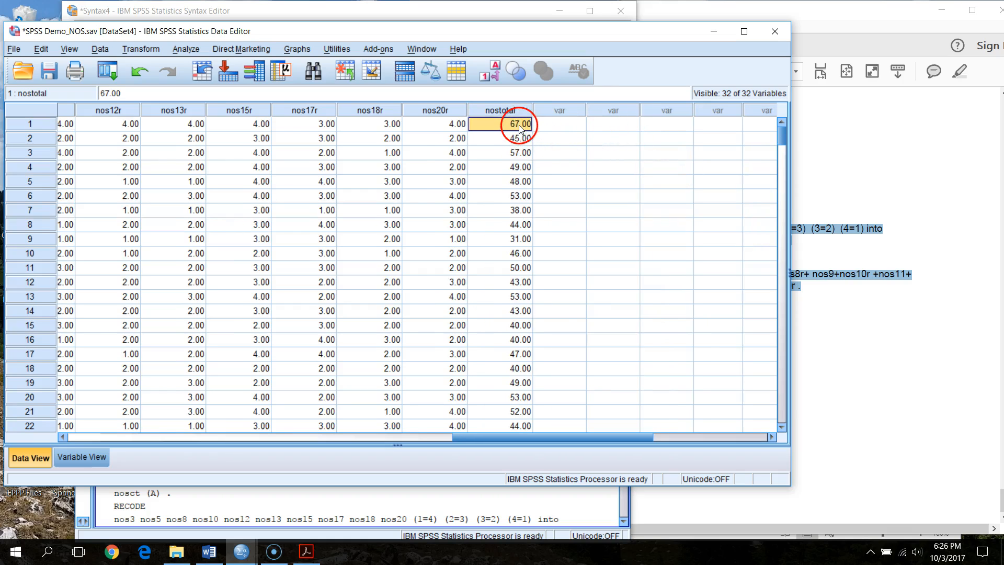
# Review the order of cases in the subject column and bring SPSS Demo.pdf back into view
pyautogui.press('Home')
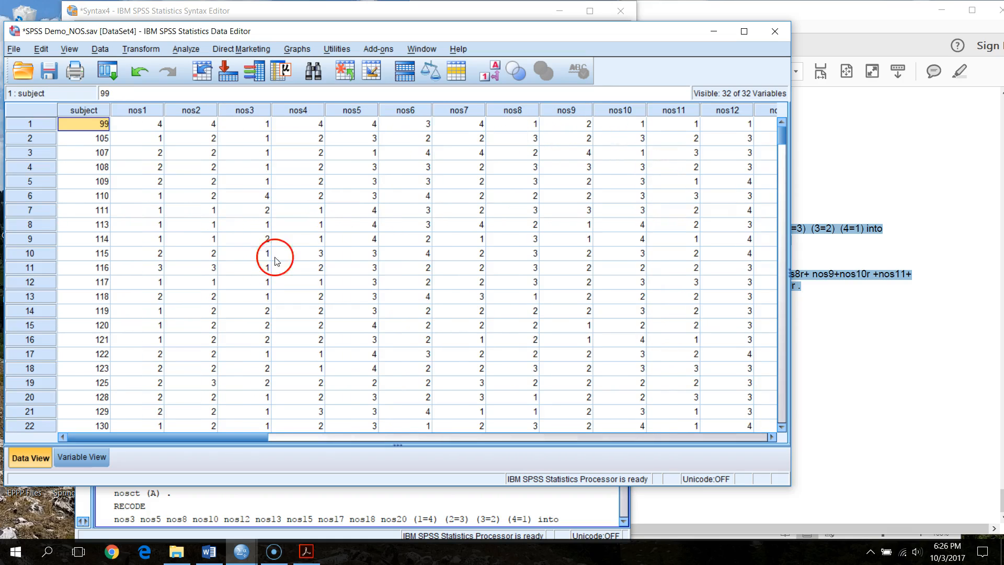
pyautogui.click(295, 227)
pyautogui.scroll(-8, 398, 235)
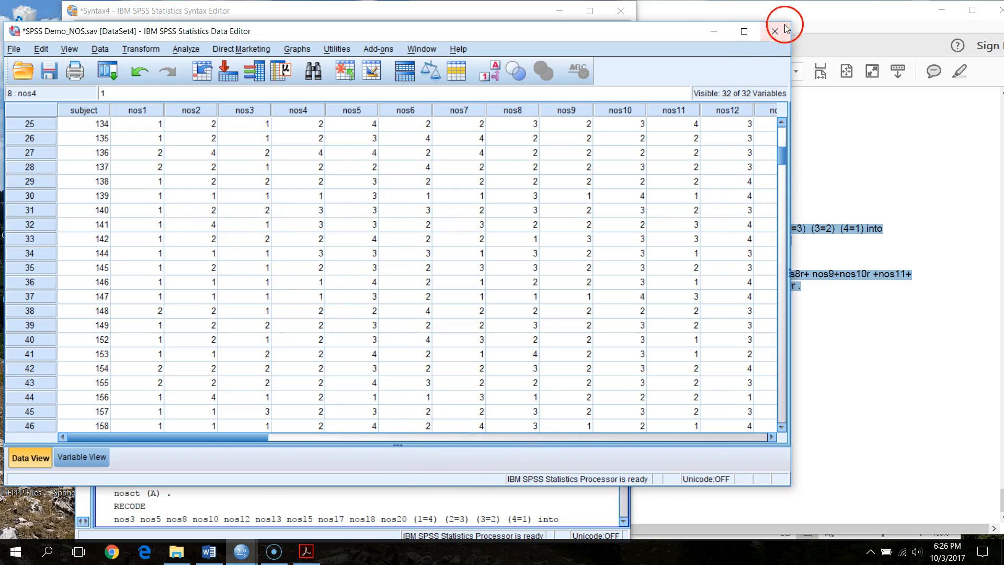
pyautogui.click(306, 552)
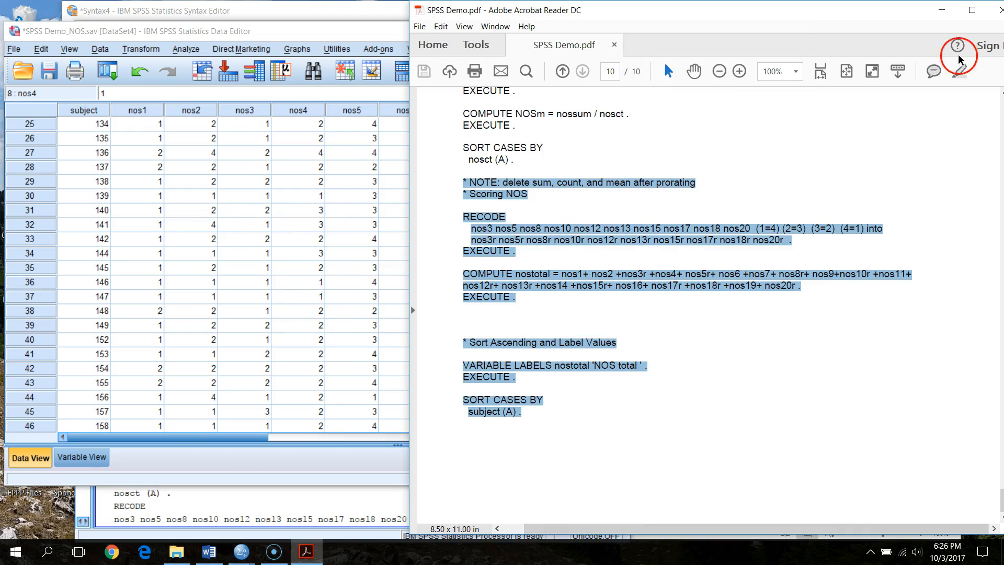
pyautogui.moveTo(767, 12); pyautogui.dragTo(736, 17)
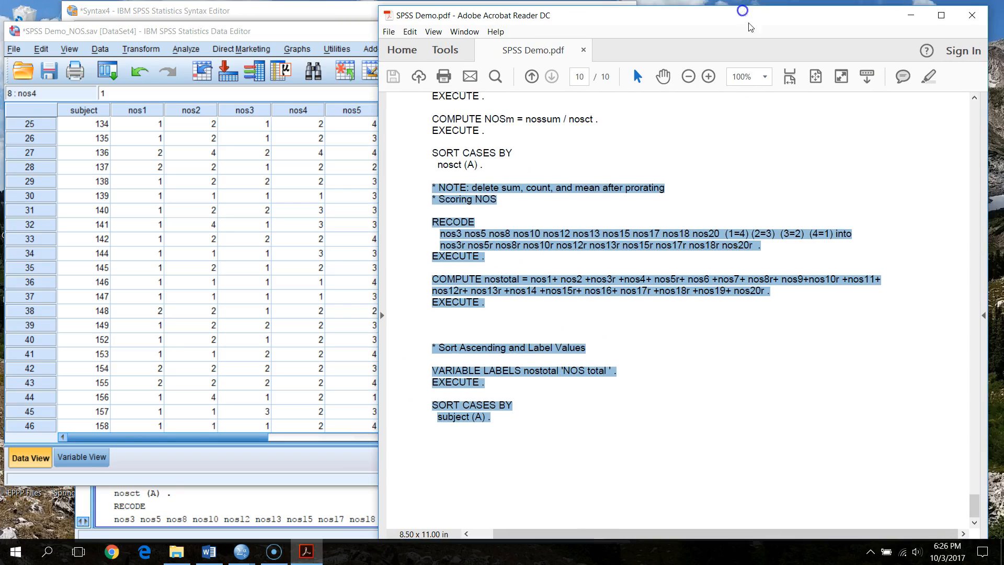
# Browse the BDI-II, PRI and CAPS scoring syntax examples in SPSS Demo.pdf
pyautogui.moveTo(974, 498); pyautogui.dragTo(965, 241)
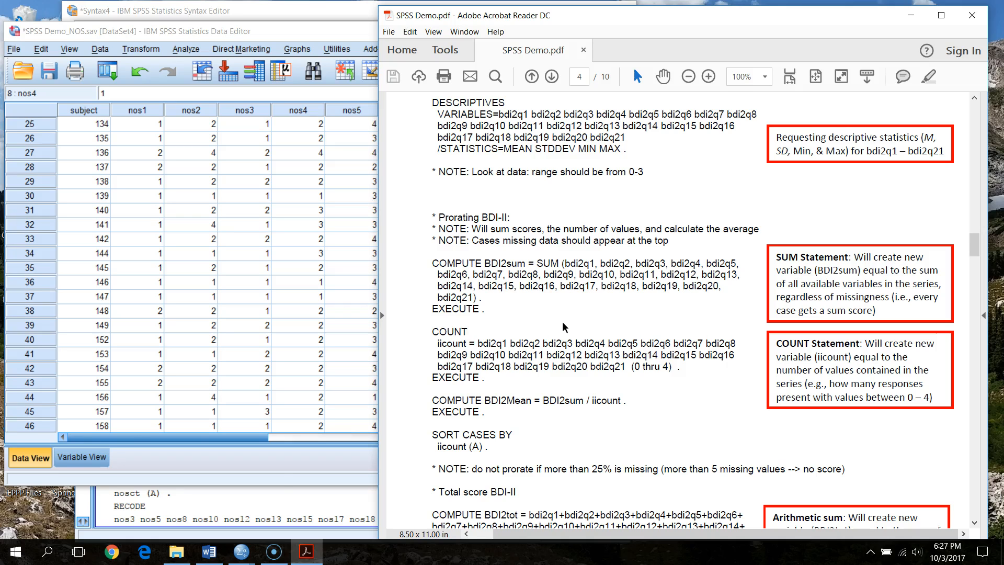
pyautogui.scroll(-10, 568, 331)
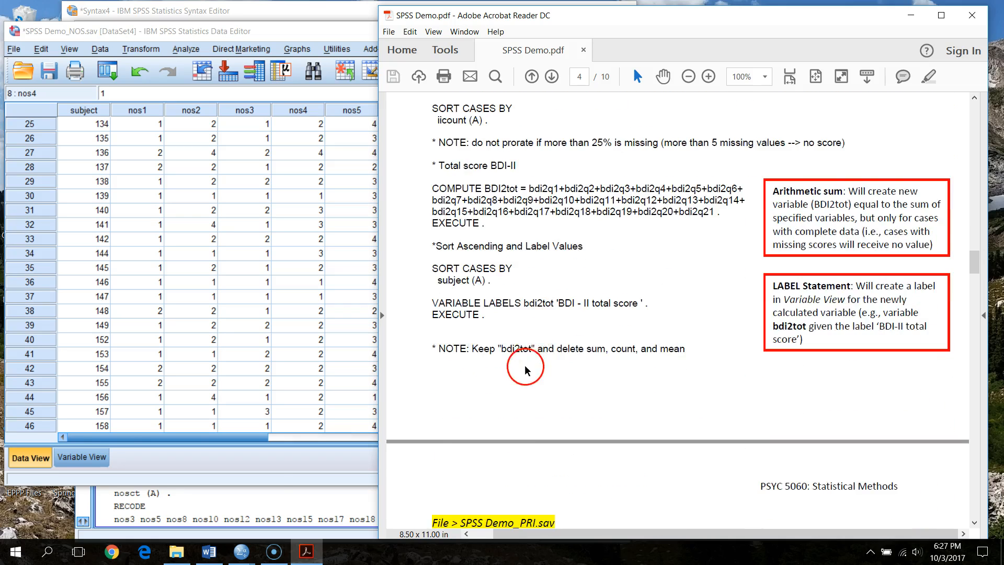
pyautogui.scroll(-11, 510, 362)
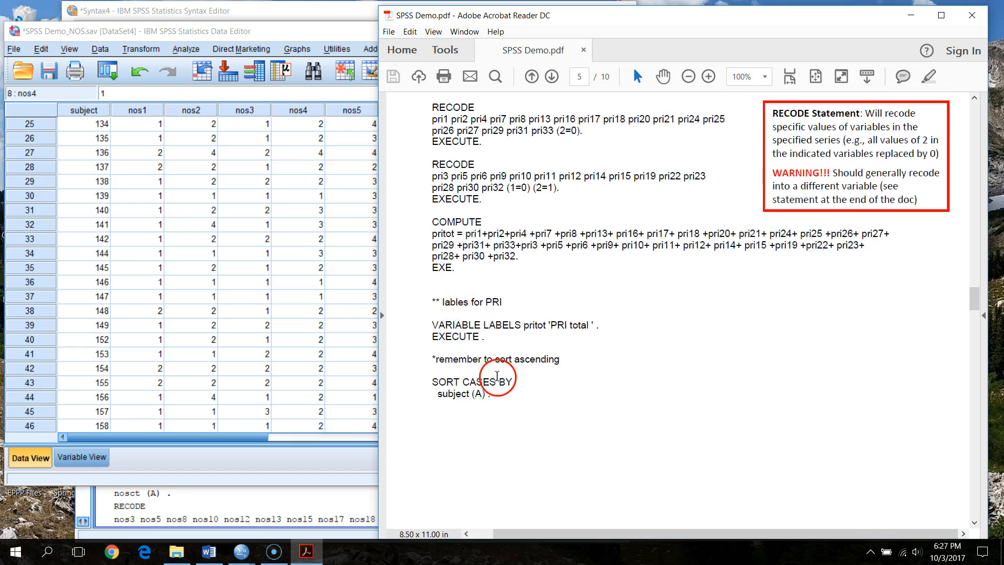
pyautogui.moveTo(973, 293); pyautogui.dragTo(974, 407)
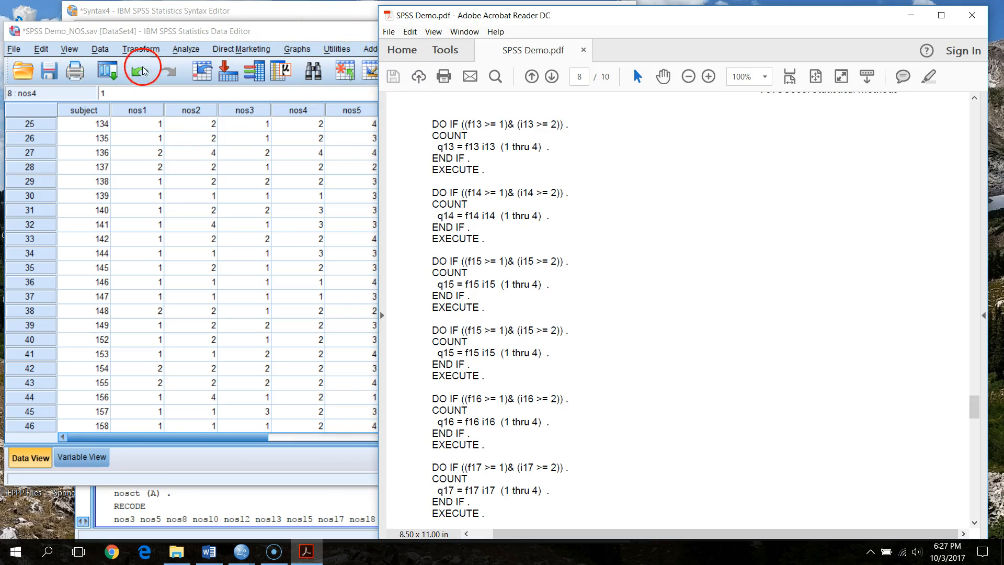
pyautogui.moveTo(973, 407); pyautogui.dragTo(998, 327)
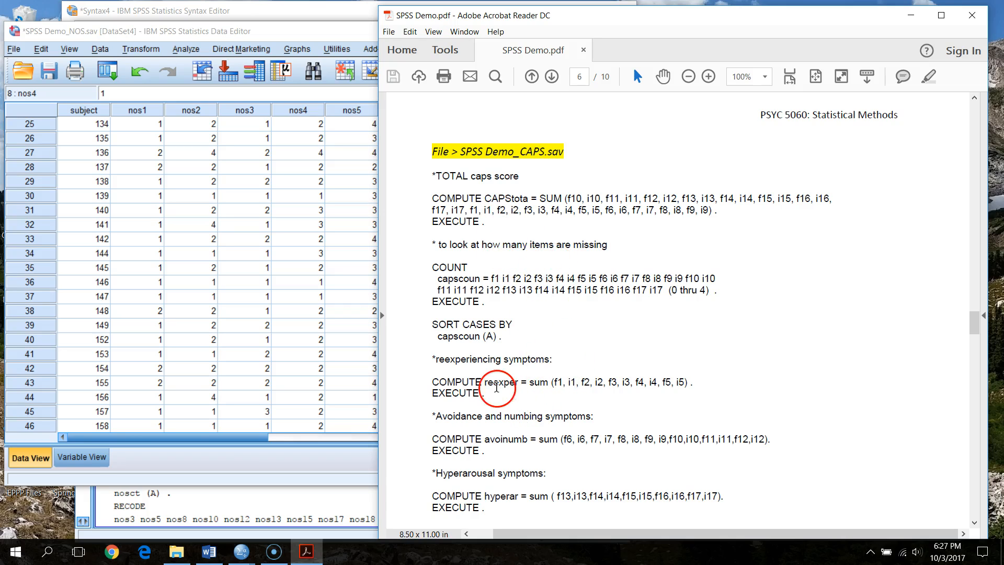
# Add a COMPUTE statement below the subject sort in the Syntax Editor that defines scrap = nos14+nos19
pyautogui.click(263, 15)
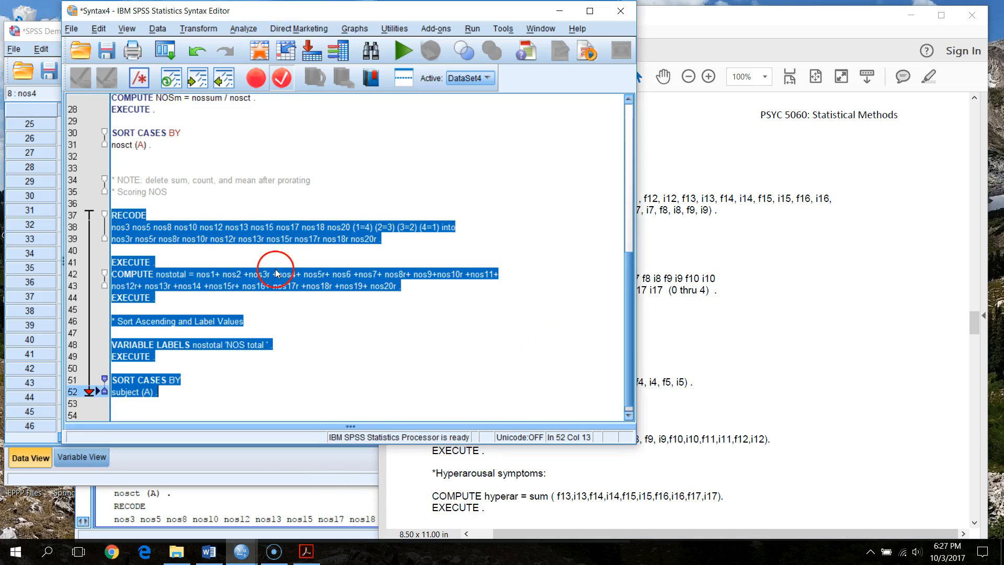
pyautogui.click(236, 390)
pyautogui.press('Return')
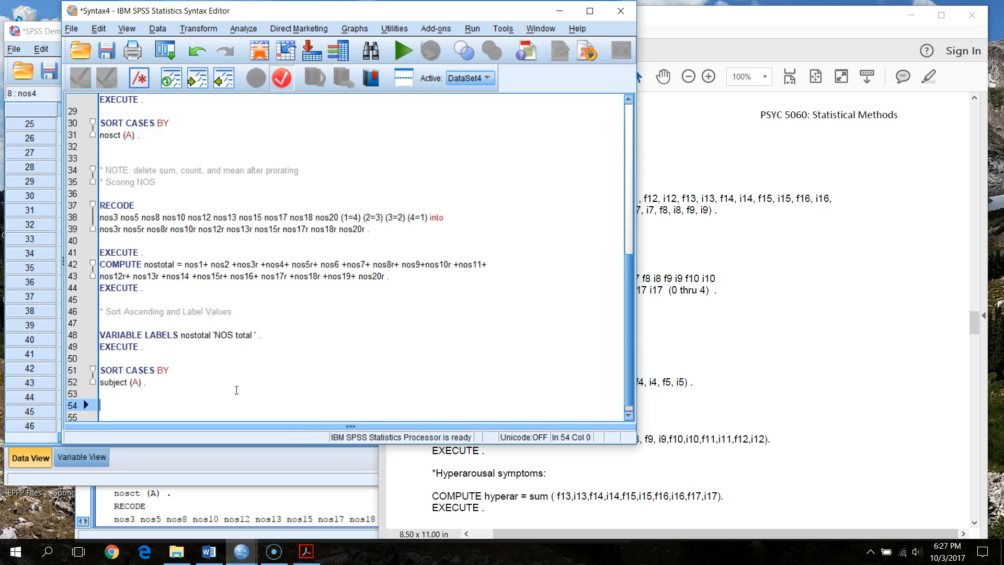
pyautogui.write('COMPUTE')
pyautogui.press('Return')
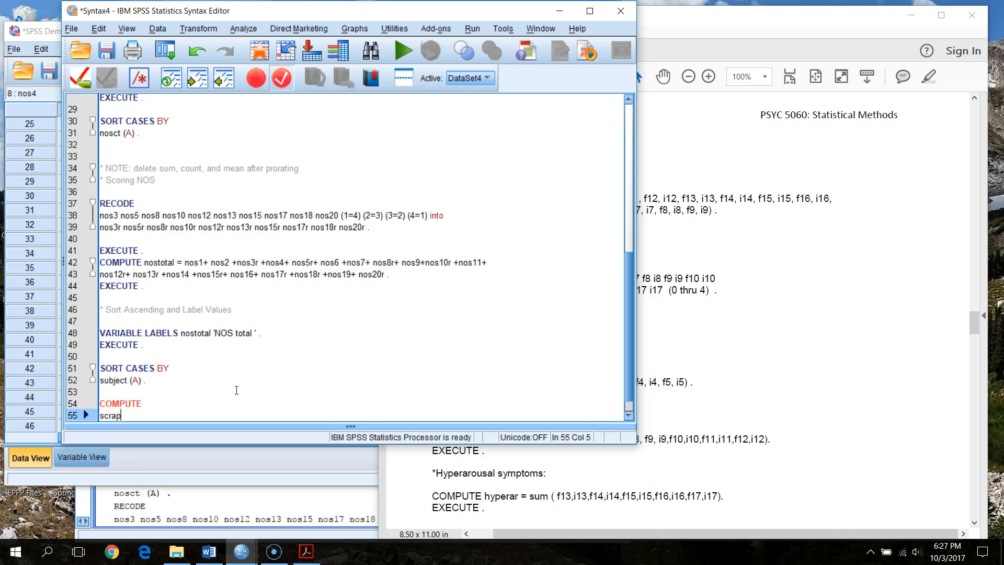
pyautogui.write('scrap = nos14+nos19')
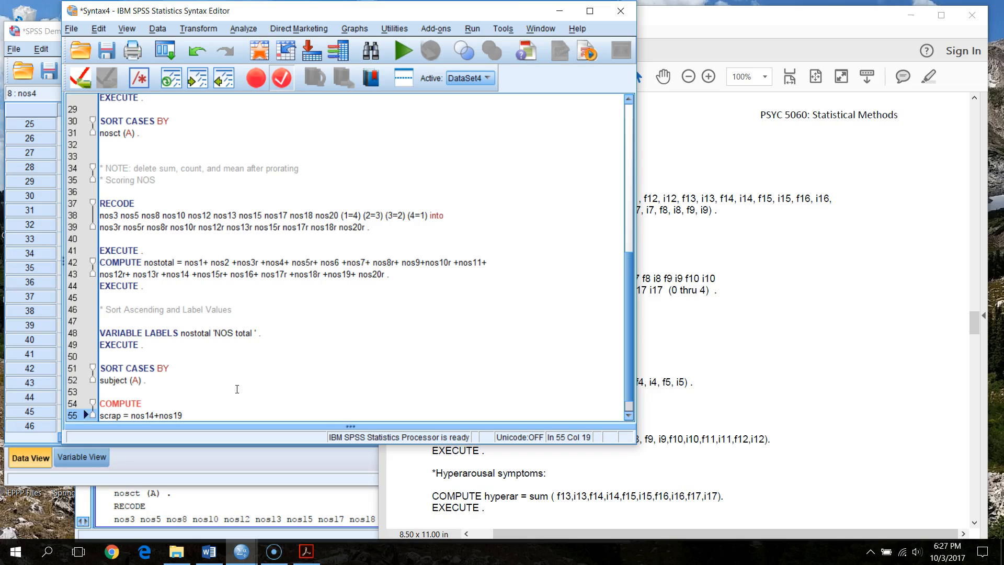
# Enclose the nos14+nos19 sum in parentheses, multiply it by 2, end the statement with a period and add EXE . below
pyautogui.click(131, 415)
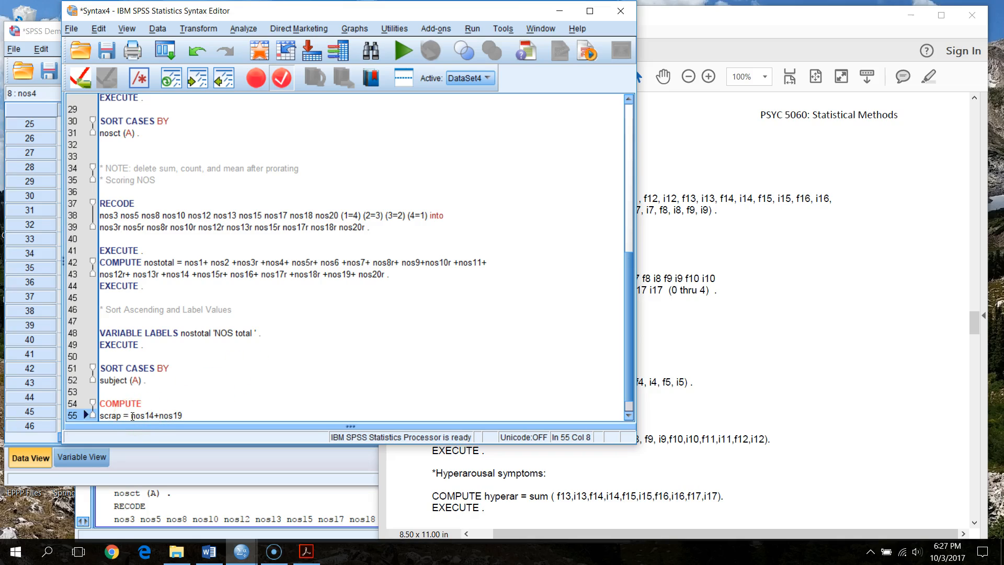
pyautogui.write('(')
pyautogui.click(200, 413)
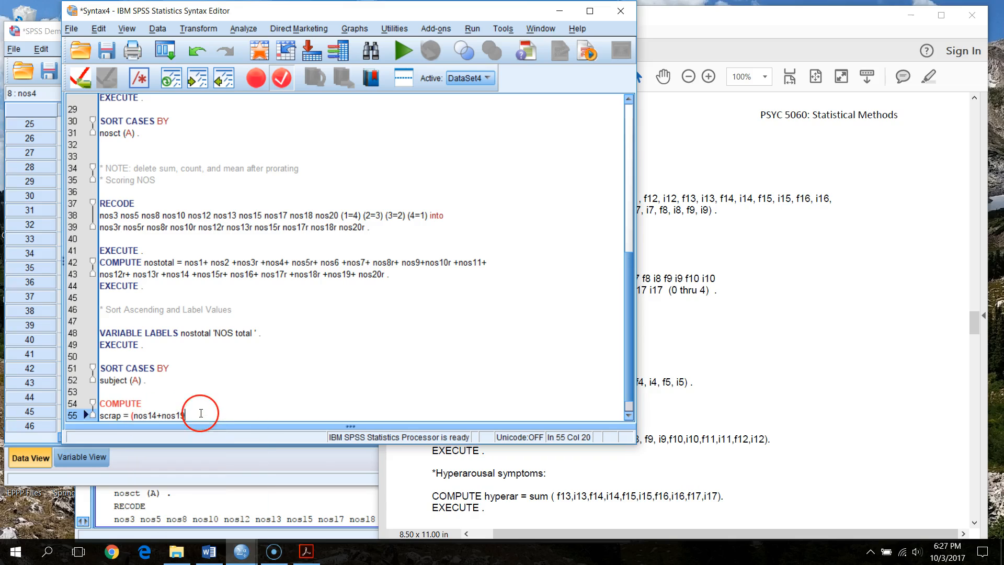
pyautogui.write(')*2 .')
pyautogui.press('Return')
pyautogui.write('EXE .')
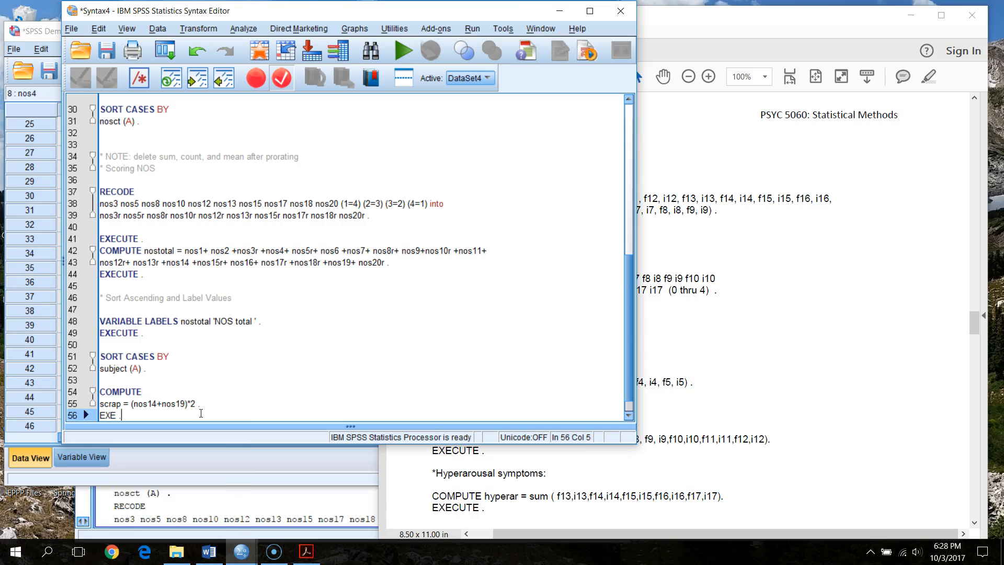
pyautogui.press('Return')
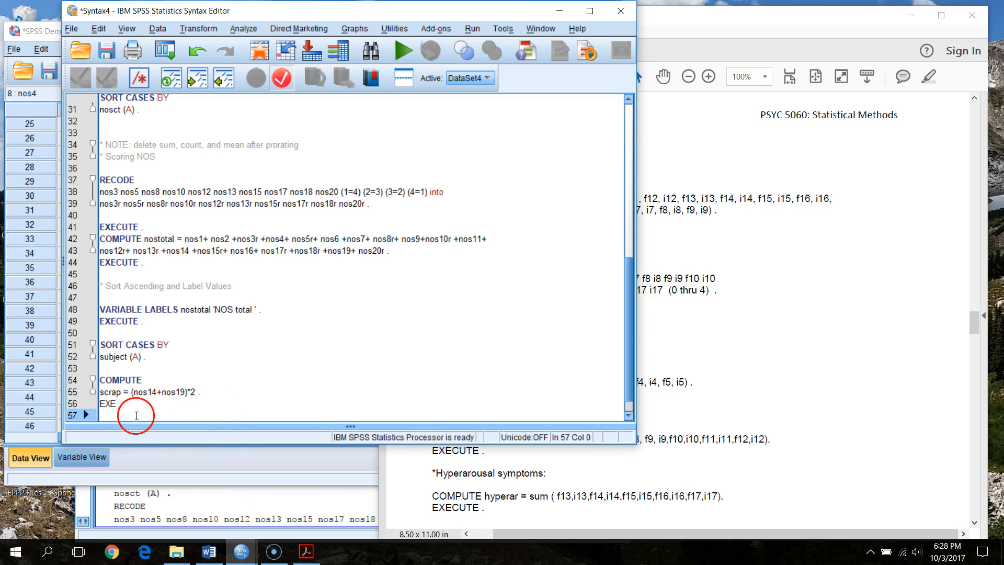
# Run the syntax from the subject (A) line through EXE and inspect the scrap values in the data
pyautogui.moveTo(135, 404); pyautogui.dragTo(61, 363)
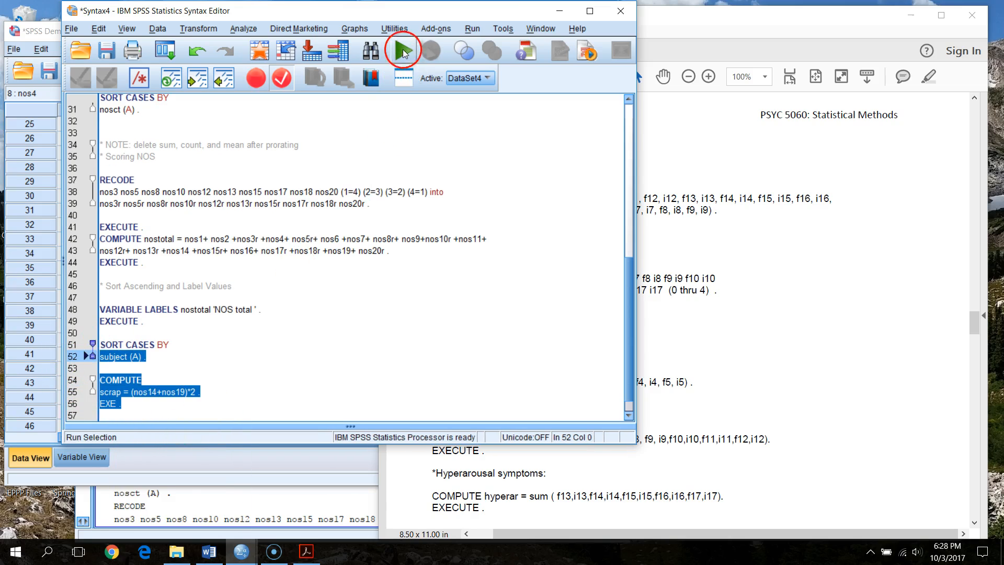
pyautogui.click(403, 50)
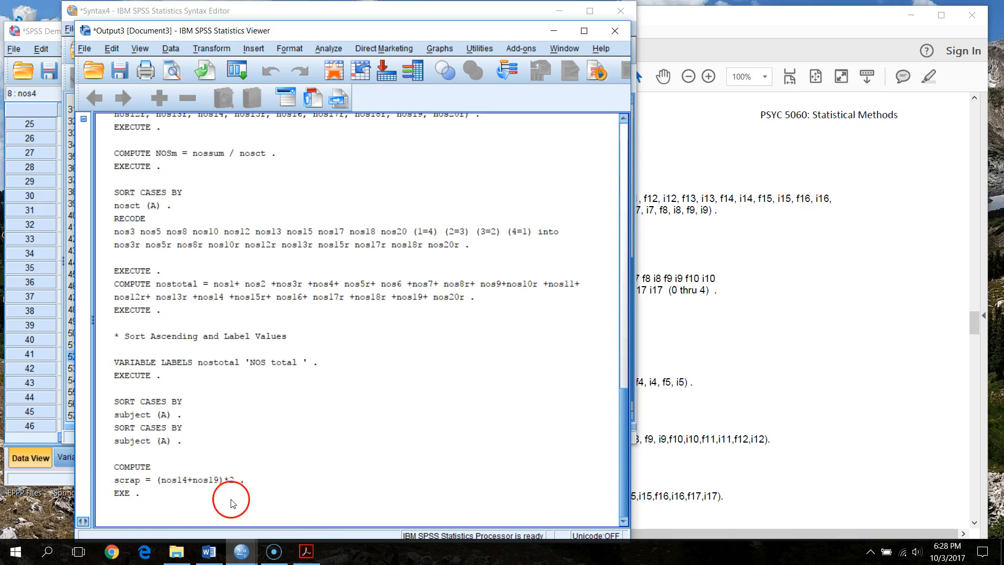
pyautogui.click(66, 484)
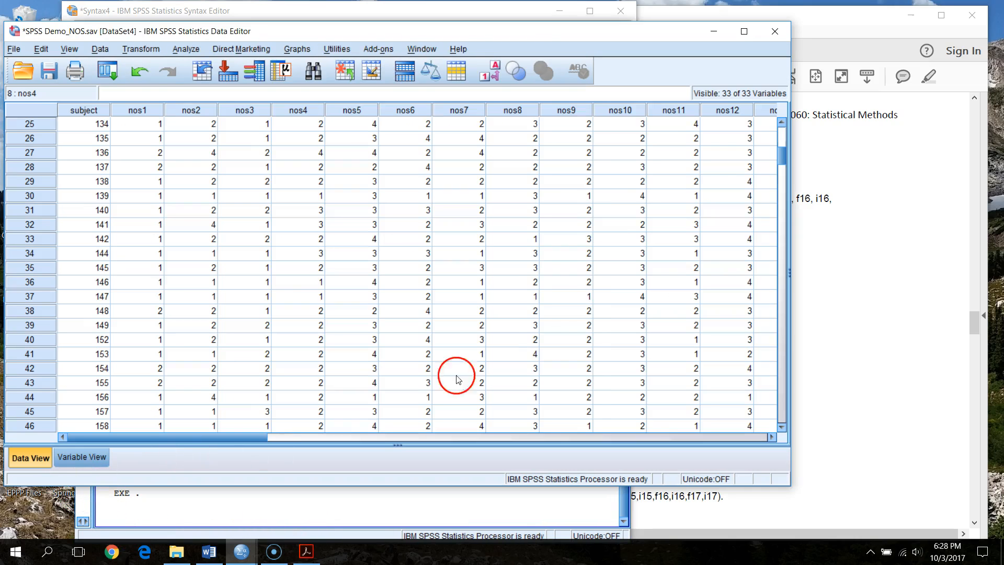
pyautogui.click(641, 110)
pyautogui.click(643, 123)
pyautogui.press('End')
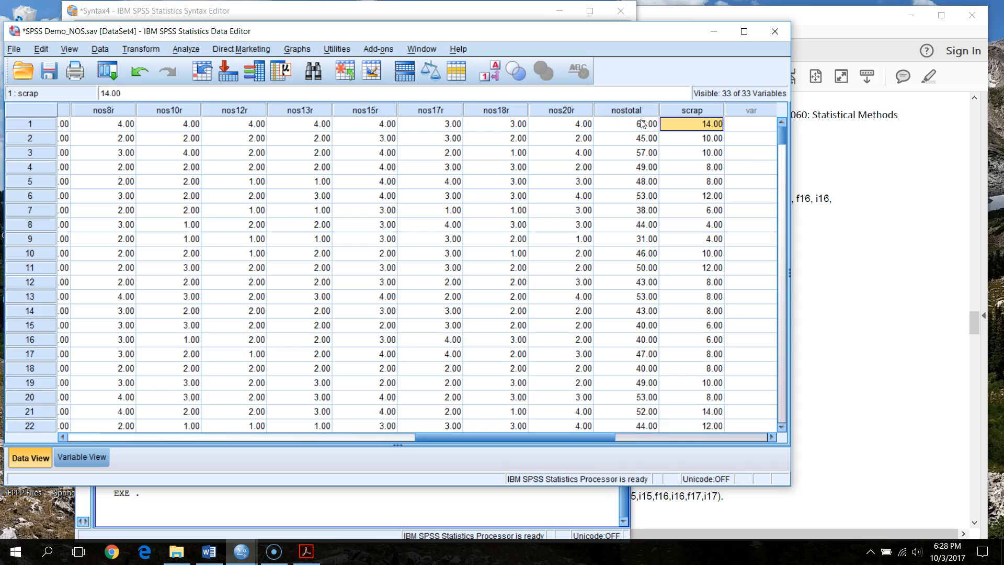
pyautogui.click(715, 168)
pyautogui.click(709, 225)
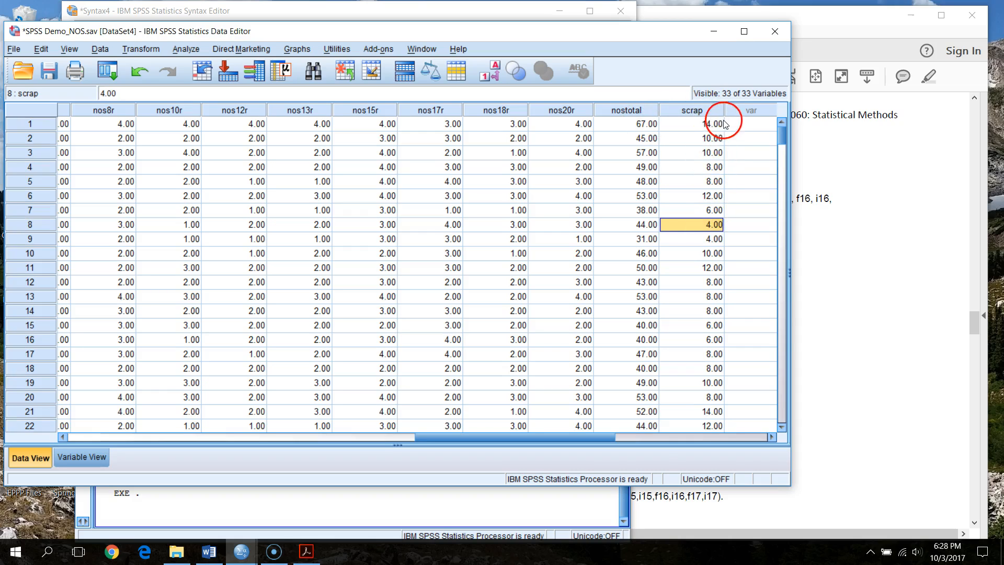
pyautogui.click(695, 181)
pyautogui.click(696, 124)
# Delete the scrap variable from the dataset
pyautogui.click(706, 111)
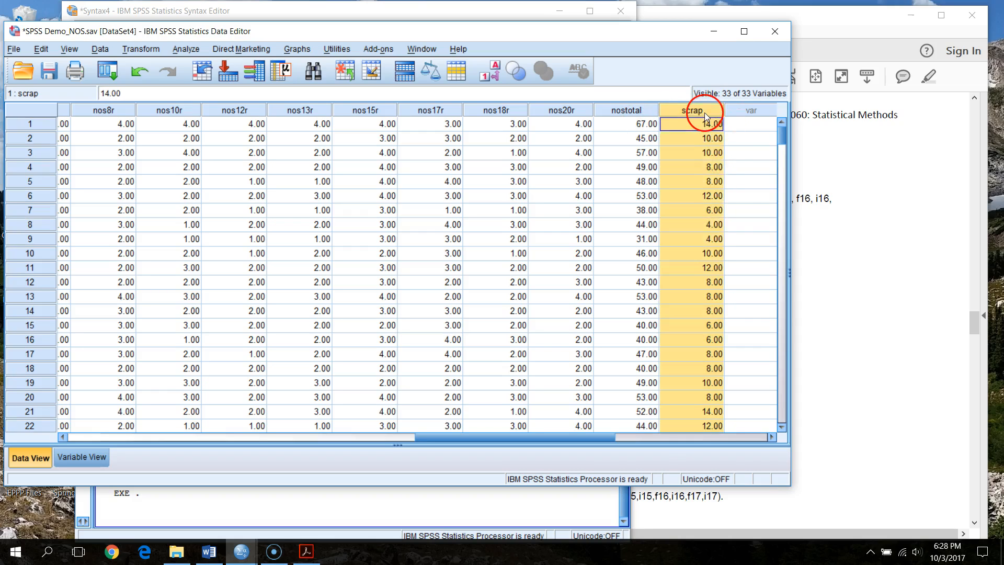
pyautogui.rightClick(706, 116)
pyautogui.click(753, 168)
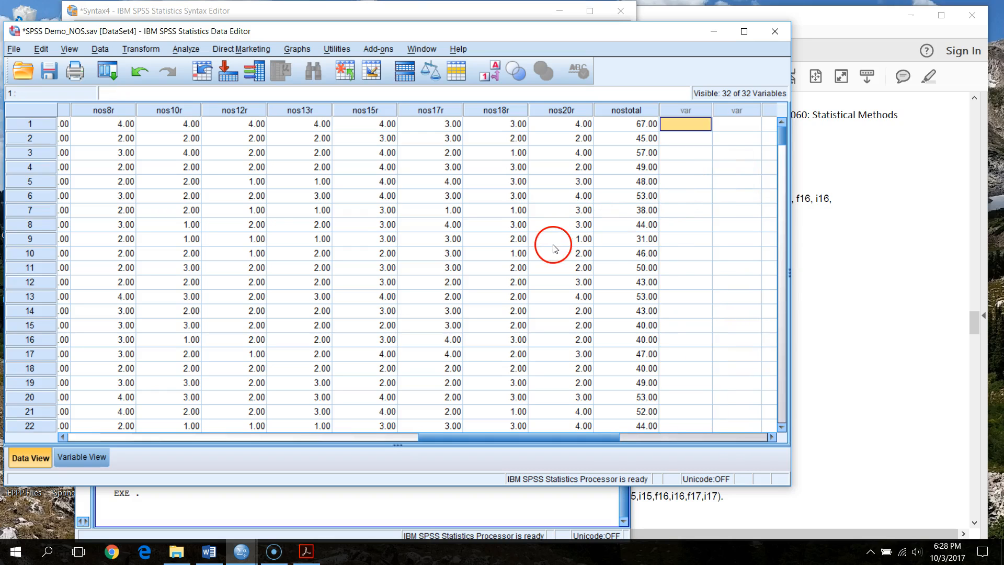
# Return SPSS Demo.pdf to its first page and move its window slightly away from the data
pyautogui.click(824, 32)
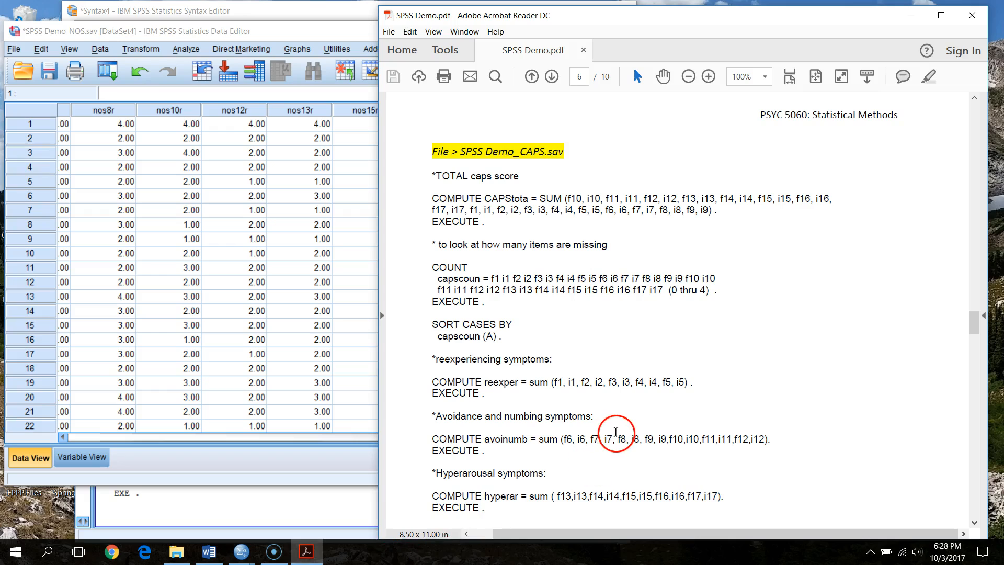
pyautogui.moveTo(974, 321); pyautogui.dragTo(973, 114)
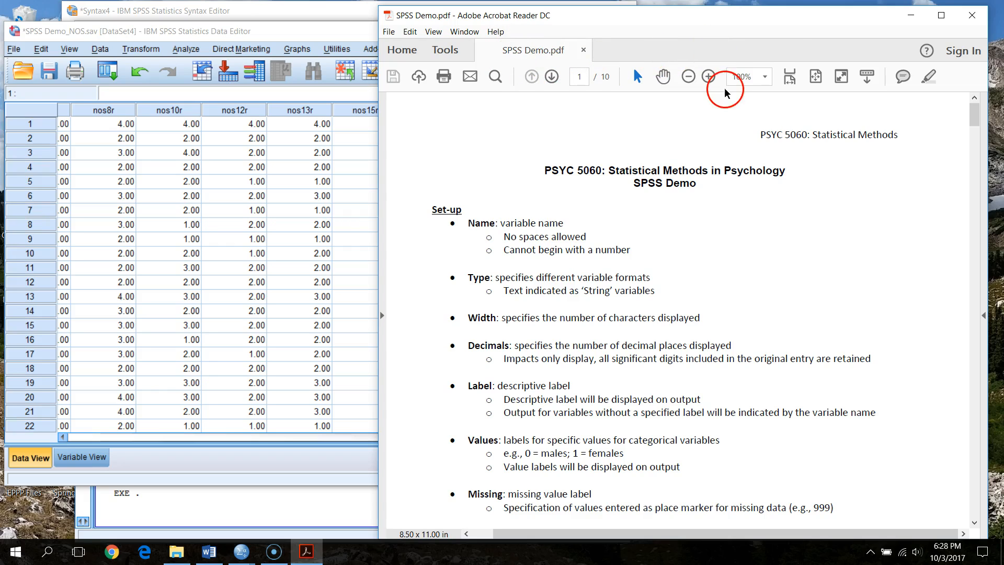
pyautogui.moveTo(769, 42); pyautogui.dragTo(789, 40)
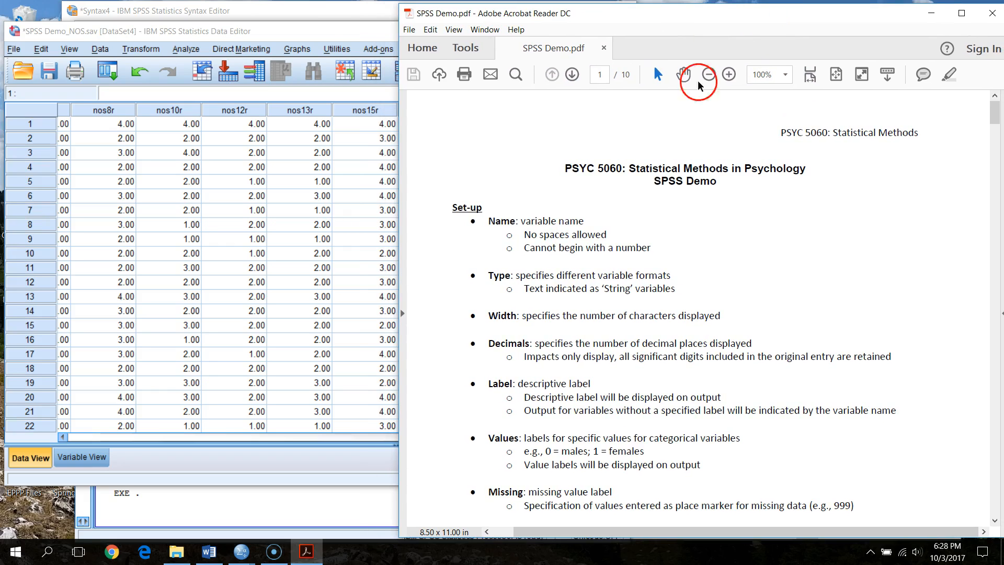
# Minimize the Data Editor and switch to Word to view the table in Tracking Form_Questionnaire Prorating
pyautogui.click(336, 35)
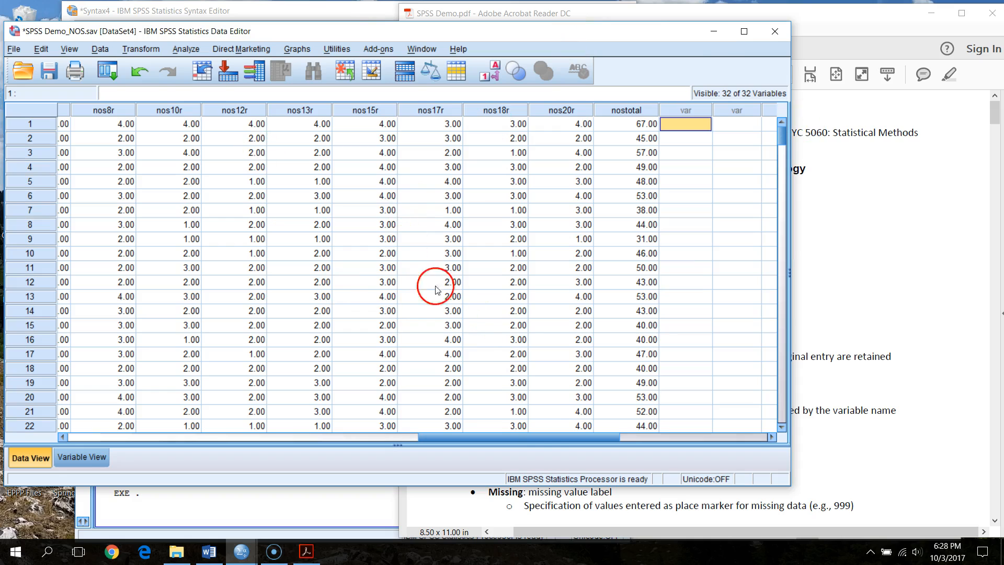
pyautogui.click(713, 31)
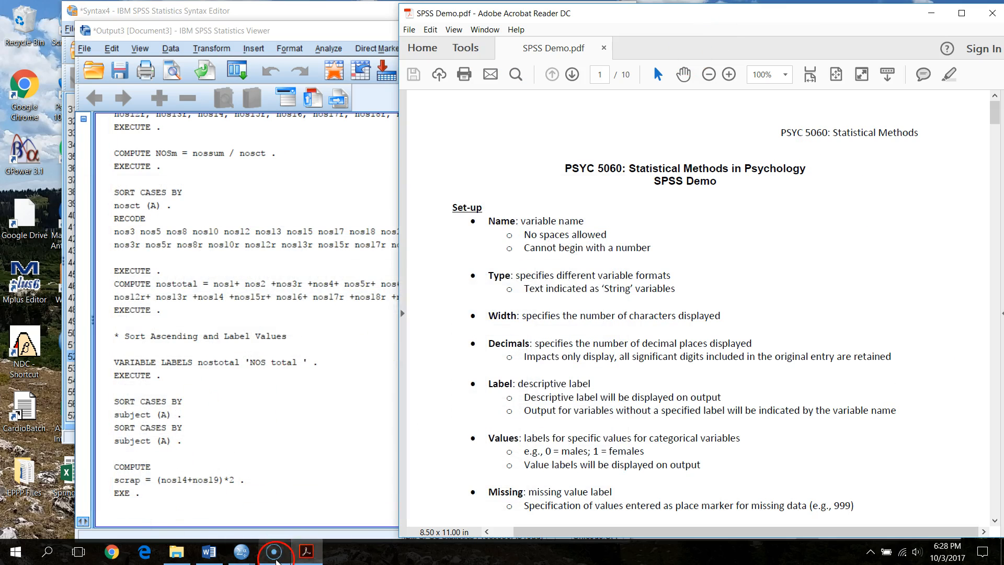
pyautogui.click(208, 552)
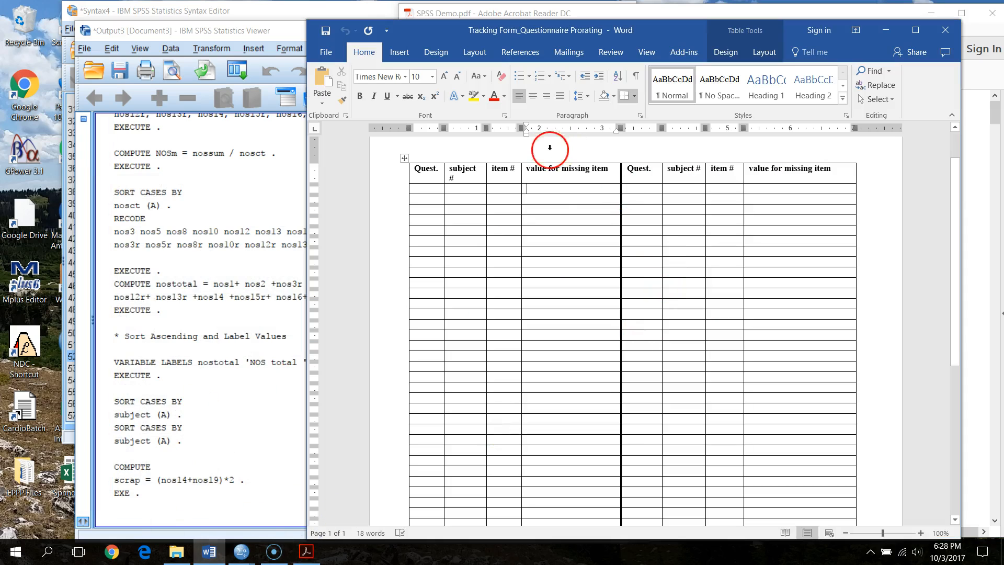
pyautogui.moveTo(955, 310); pyautogui.dragTo(953, 231)
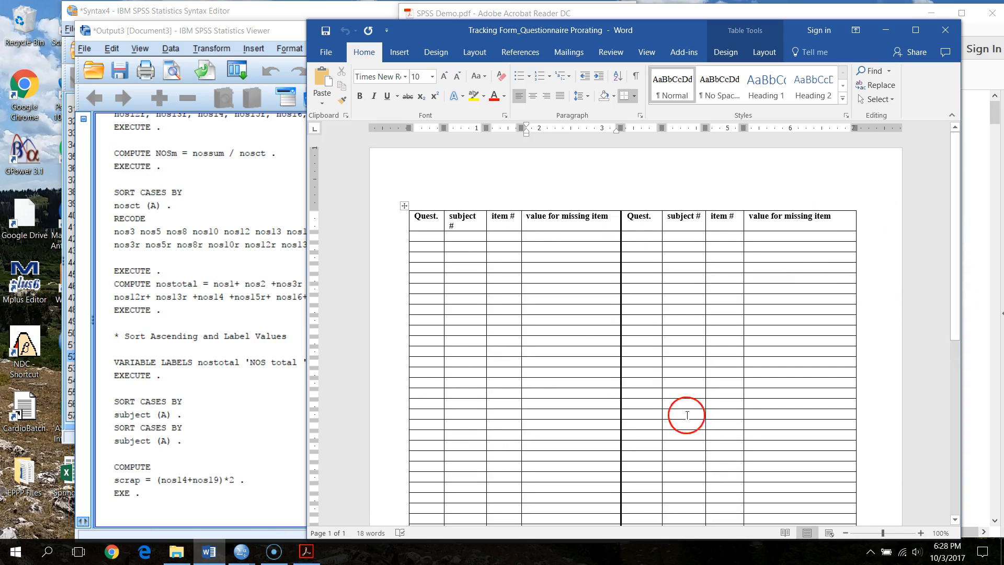